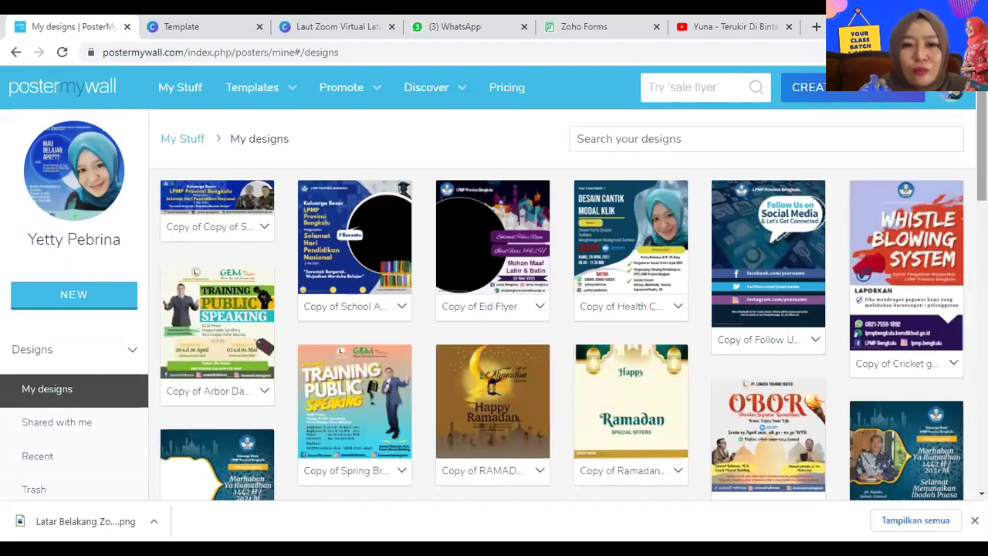
Search the PosterMyWall templates for 'ramadhan'
scroll(494, 283, down, 2)
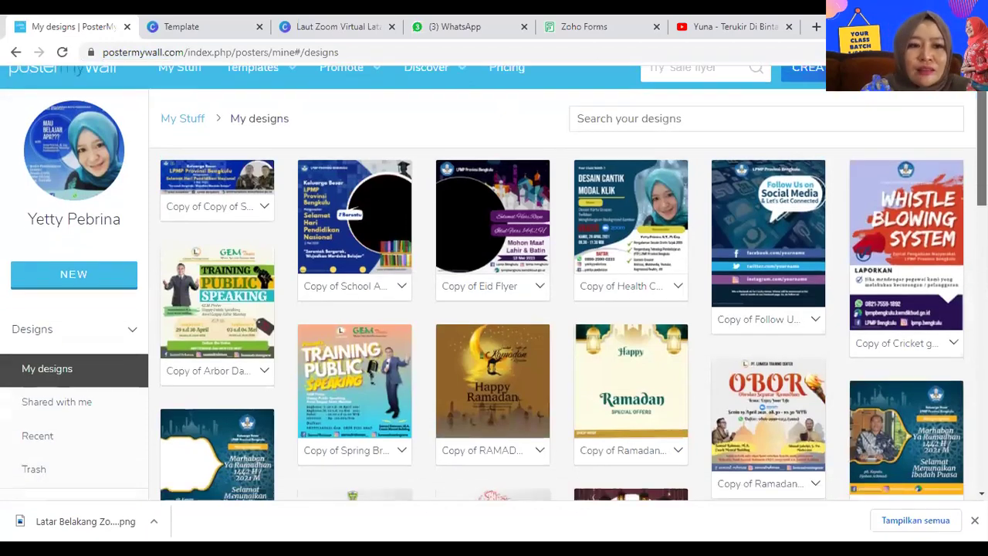
scroll(494, 284, down, 7)
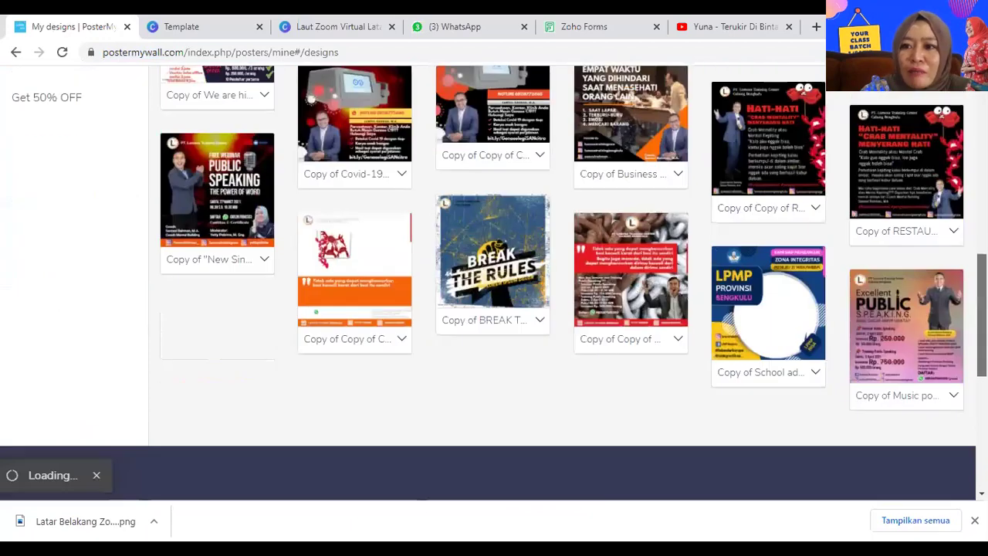
scroll(494, 283, up, 3)
scroll(494, 284, up, 5)
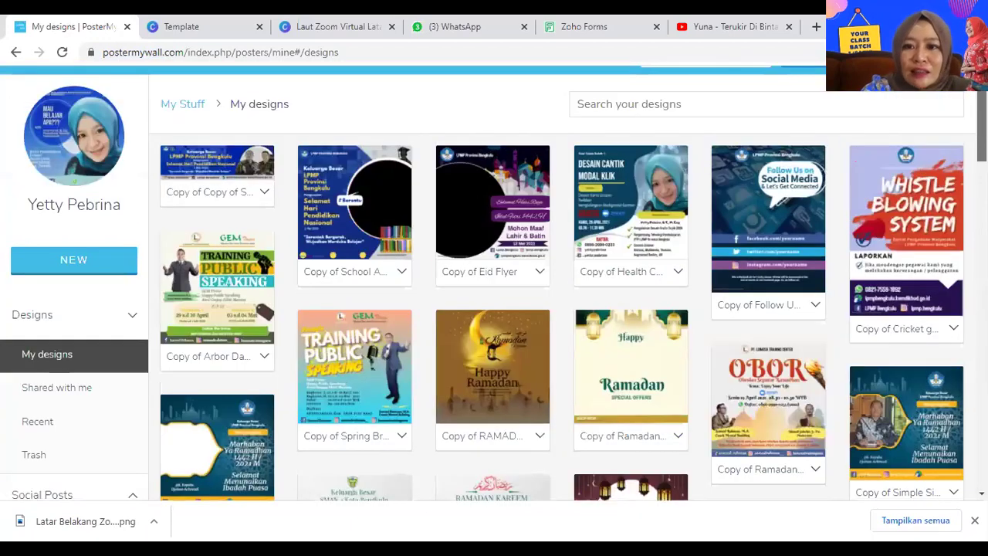
scroll(494, 283, up, 1)
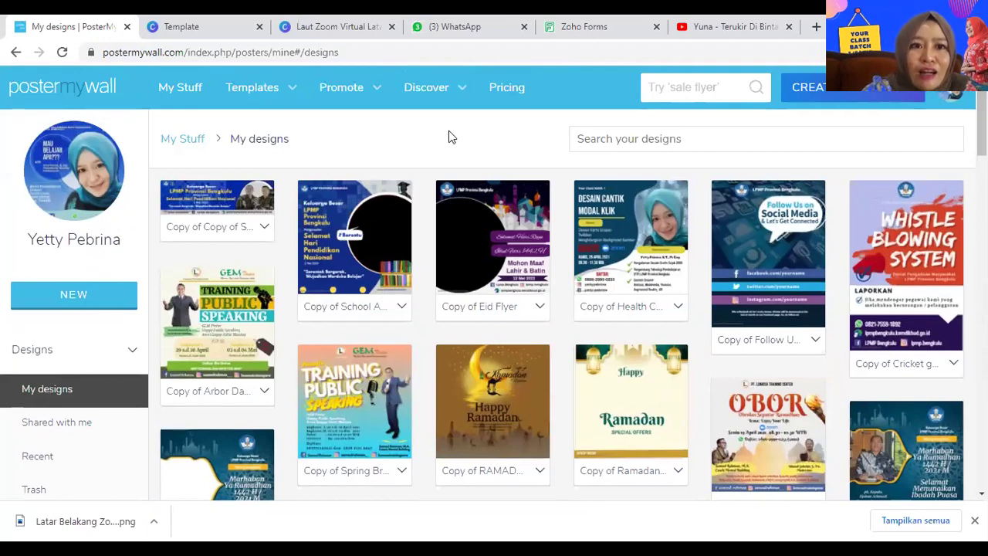
click(668, 87)
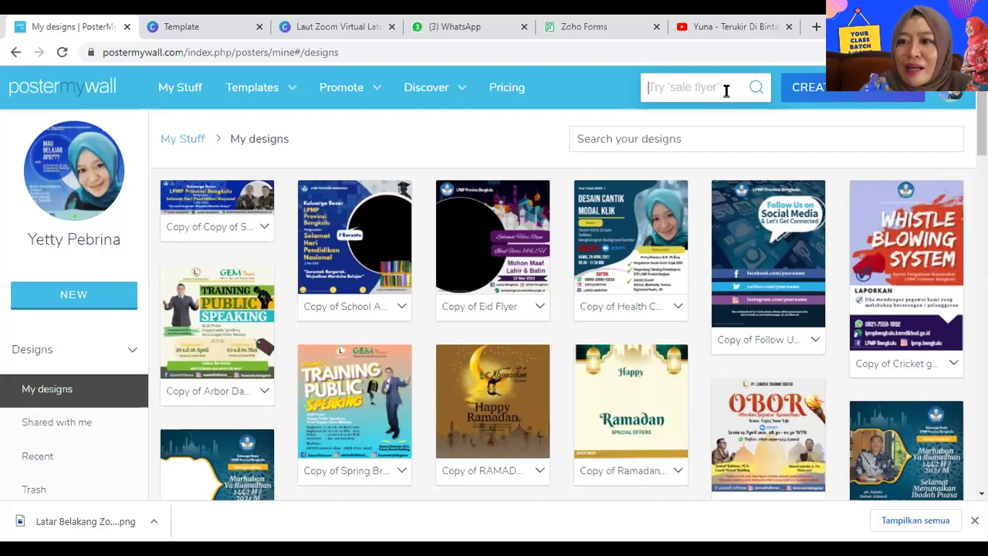
text(tama)
text(dha)
text(n)
key(Return)
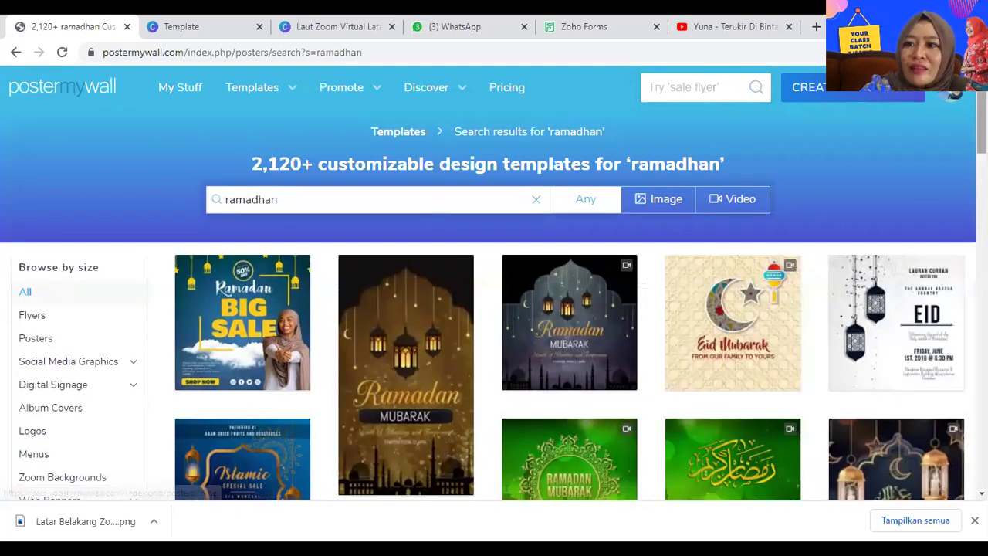
Browse the Ramadan template results, then select the search term for replacement
scroll(493, 308, down, 3)
scroll(494, 309, down, 2)
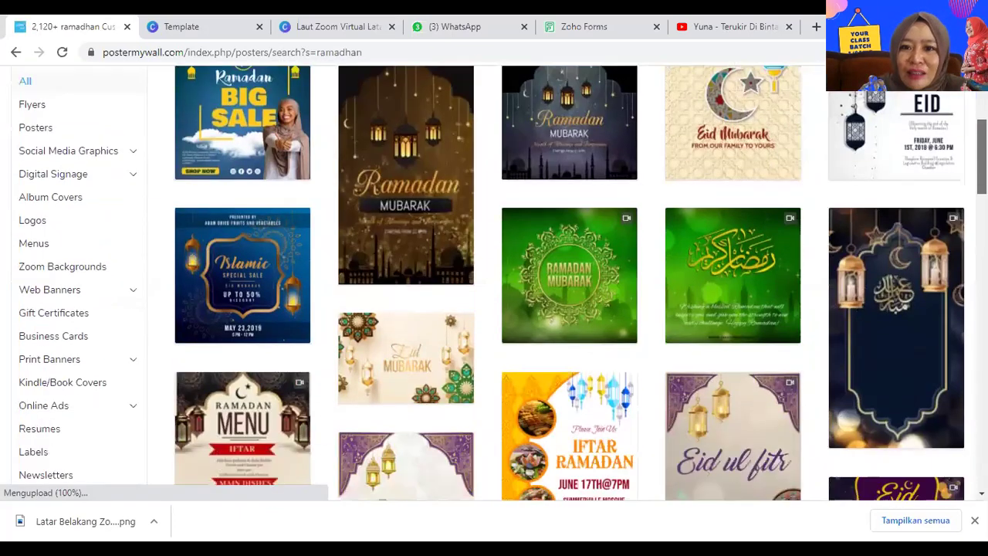
scroll(494, 308, down, 5)
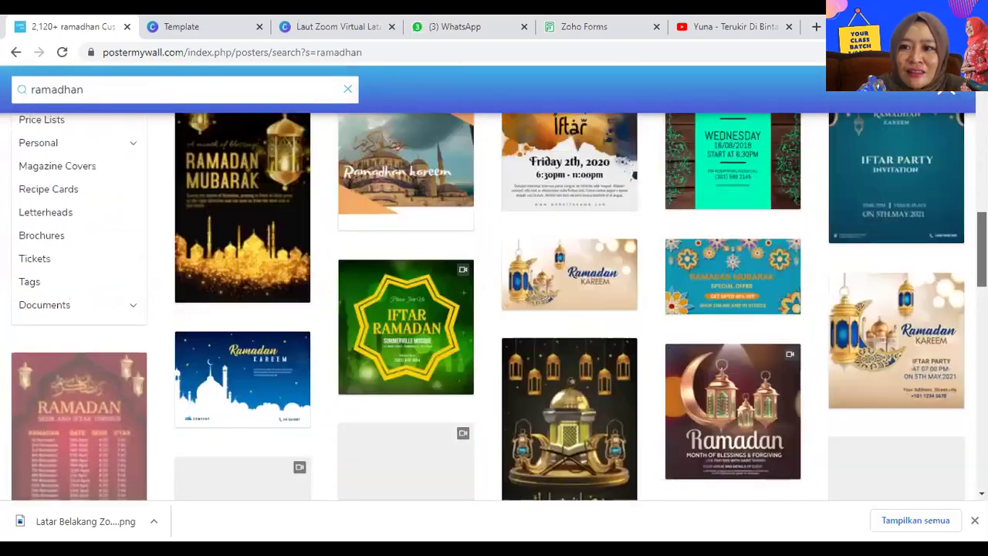
scroll(494, 309, down, 3)
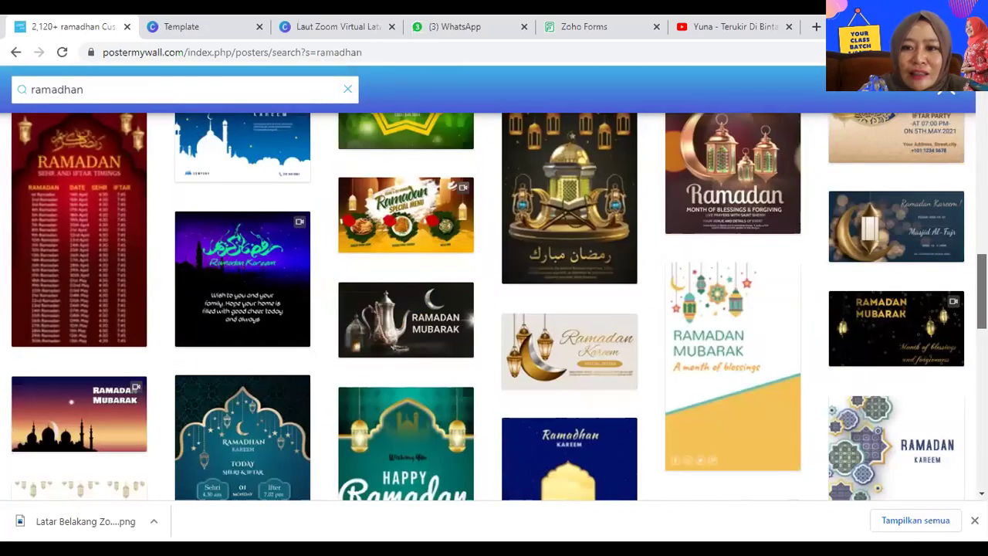
scroll(493, 308, down, 2)
scroll(493, 309, down, 1)
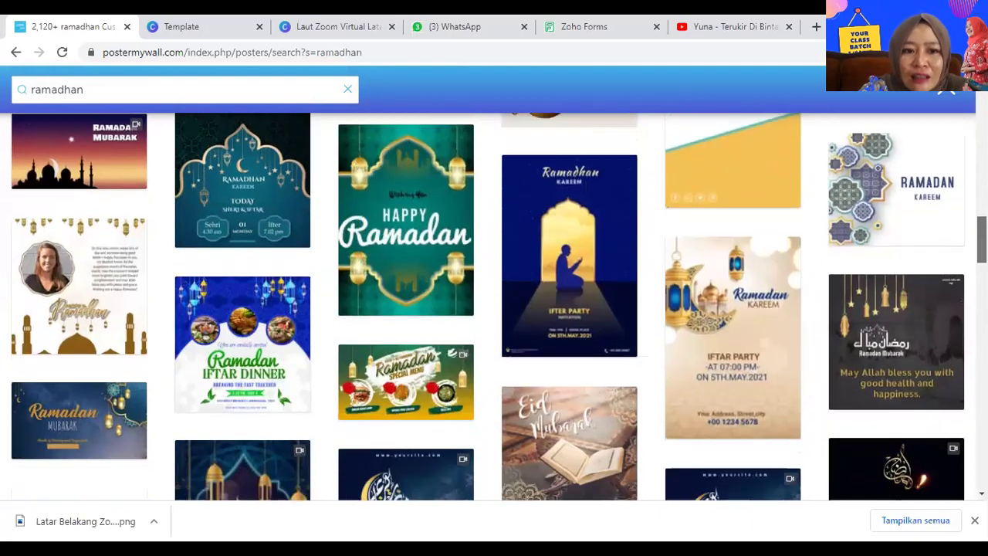
scroll(494, 309, down, 2)
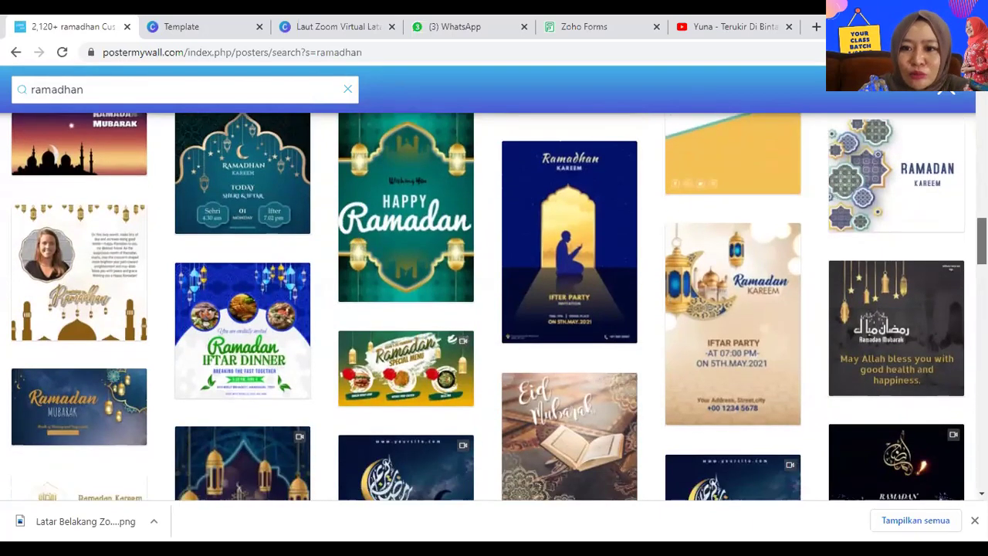
scroll(494, 309, down, 3)
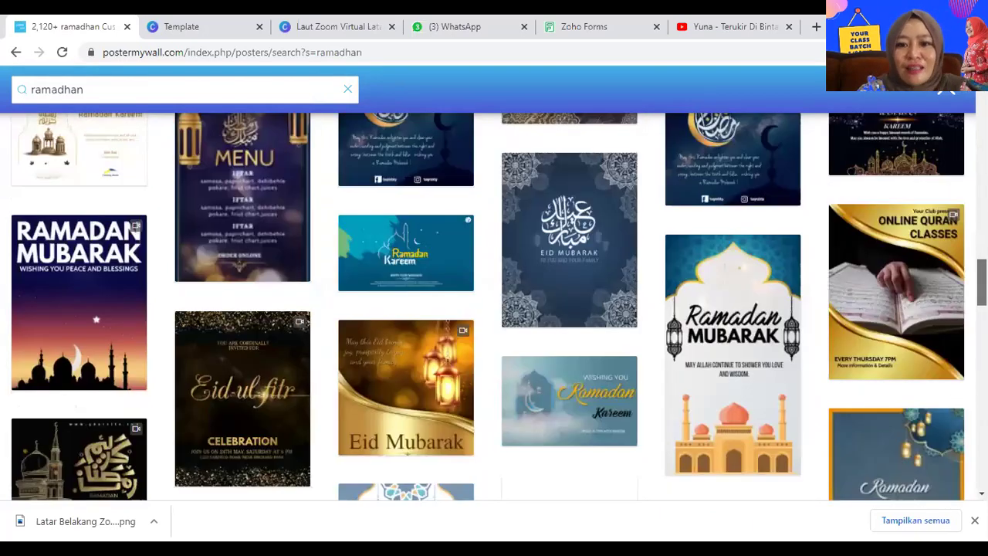
scroll(493, 309, up, 2)
scroll(493, 309, up, 5)
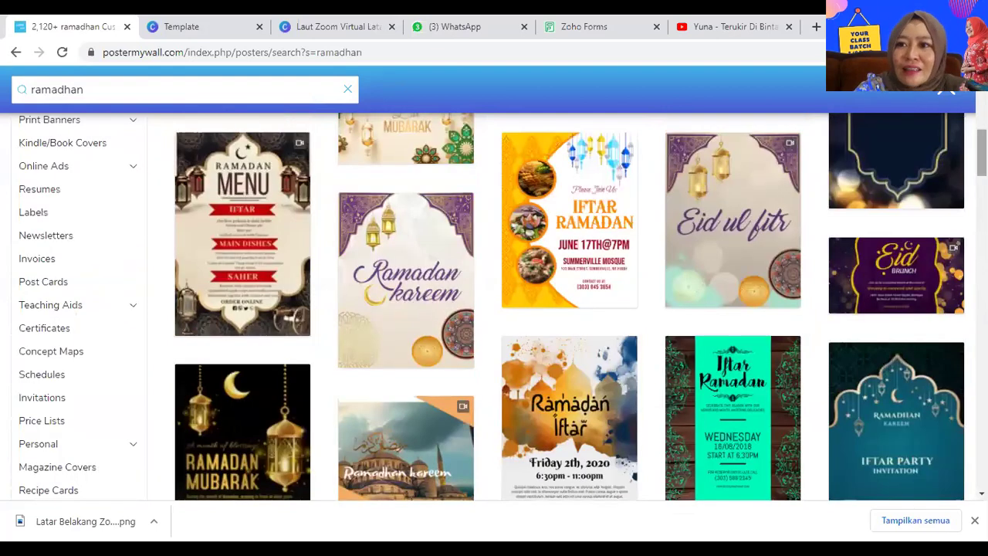
scroll(493, 308, up, 3)
scroll(494, 309, up, 4)
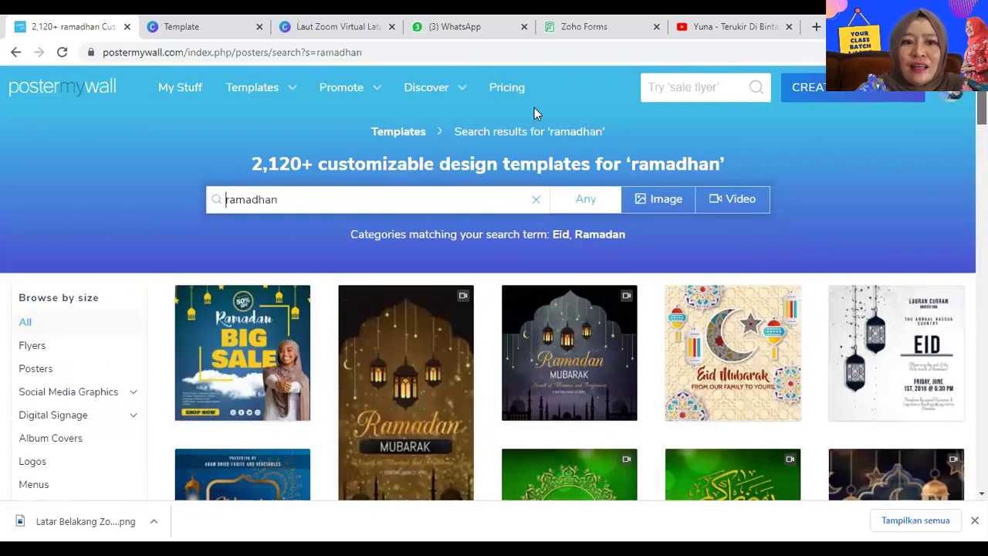
click(358, 199)
Replace the search term with 'education' and run the template search
key(BackSpace)
key(BackSpace)
key(BackSpace)
key(BackSpace)
key(BackSpace)
key(BackSpace)
key(BackSpace)
key(BackSpace)
text(education)
key(Return)
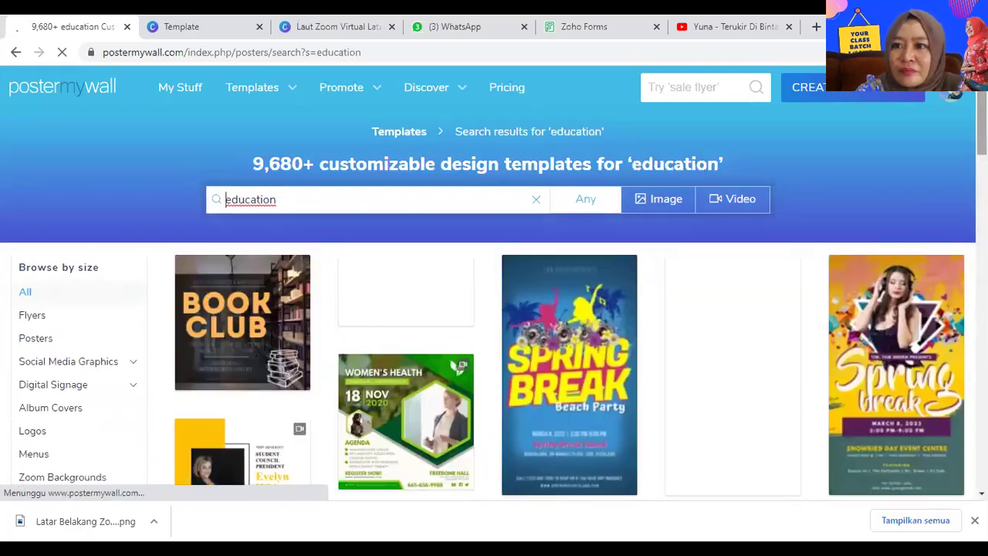
Scroll down the education results to the Online Tutoring Sessions template
scroll(605, 216, down, 1)
scroll(494, 283, down, 4)
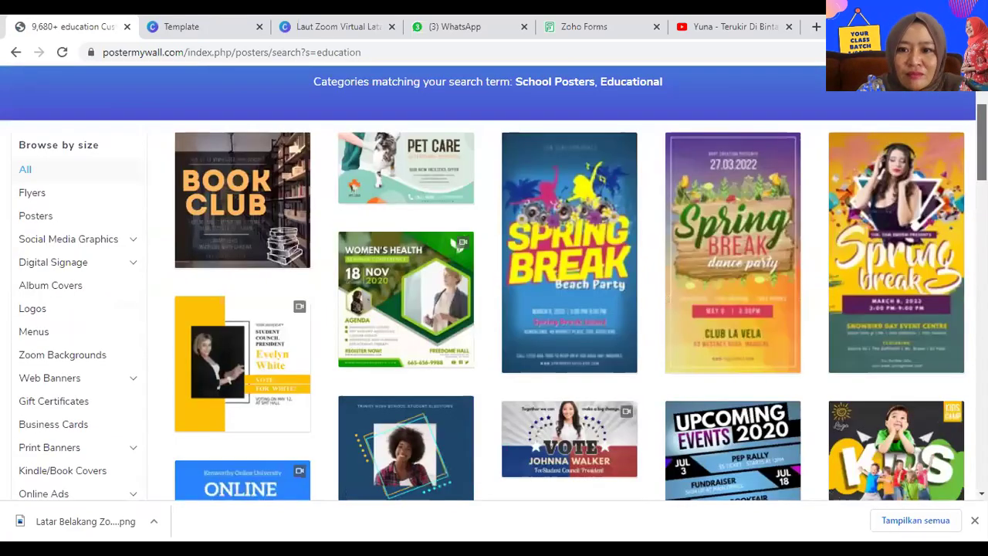
scroll(494, 306, down, 4)
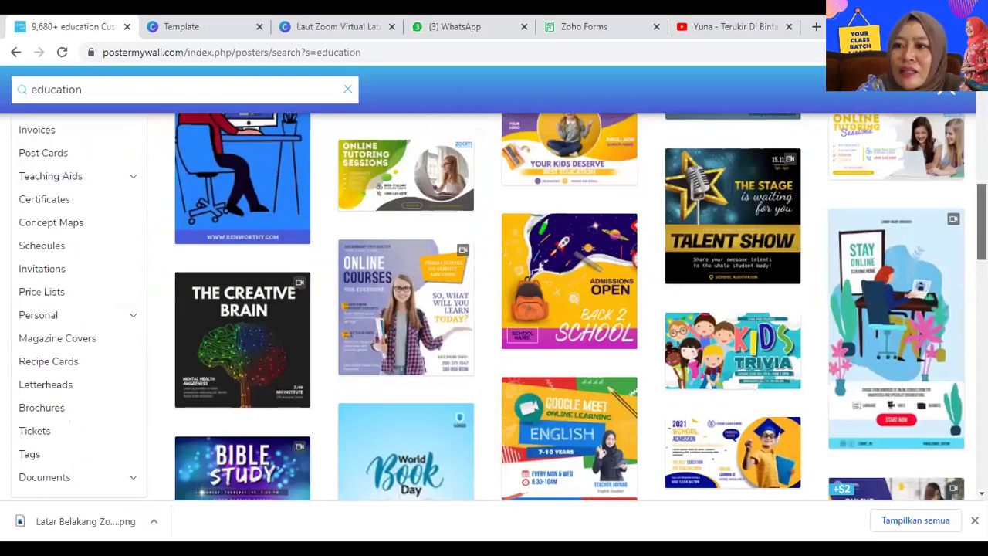
scroll(499, 306, down, 1)
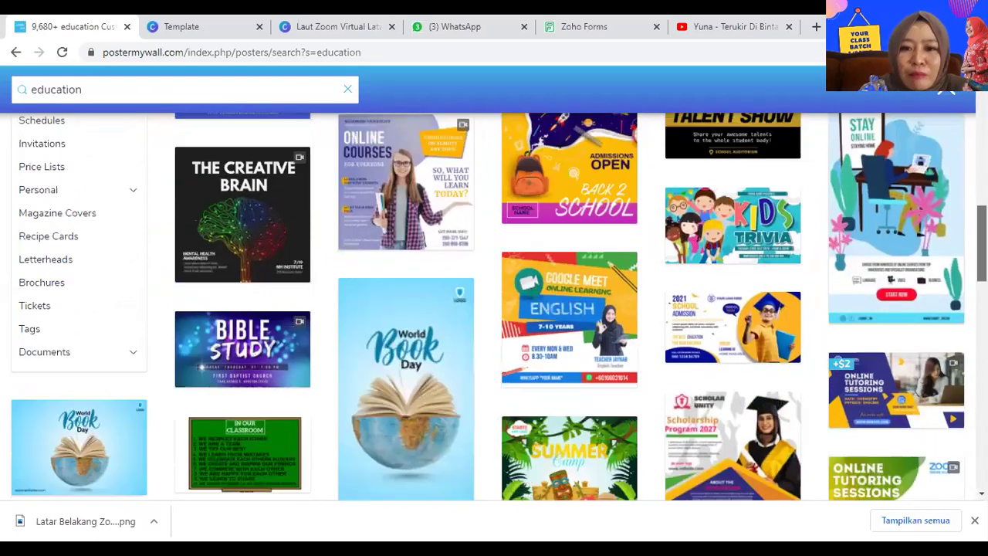
scroll(498, 306, down, 3)
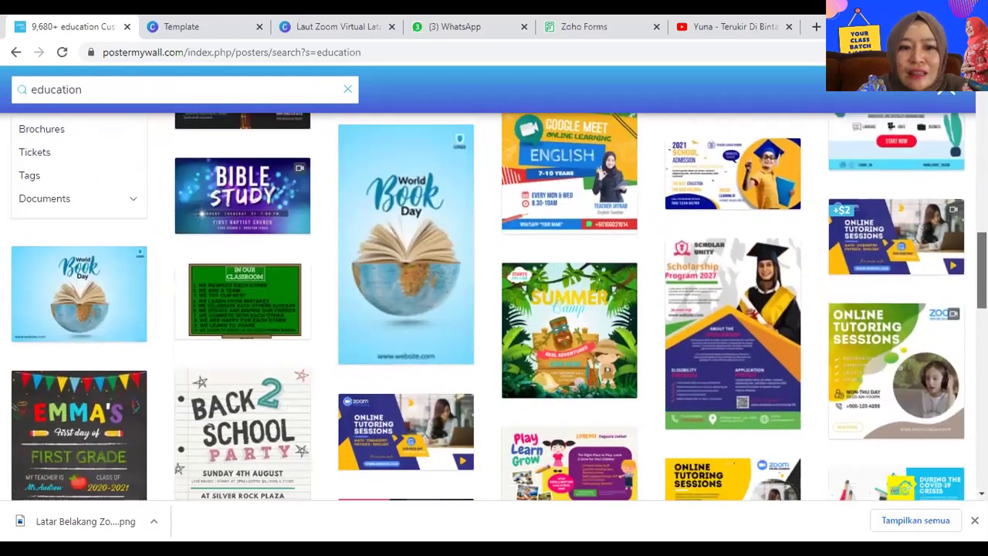
scroll(498, 306, down, 1)
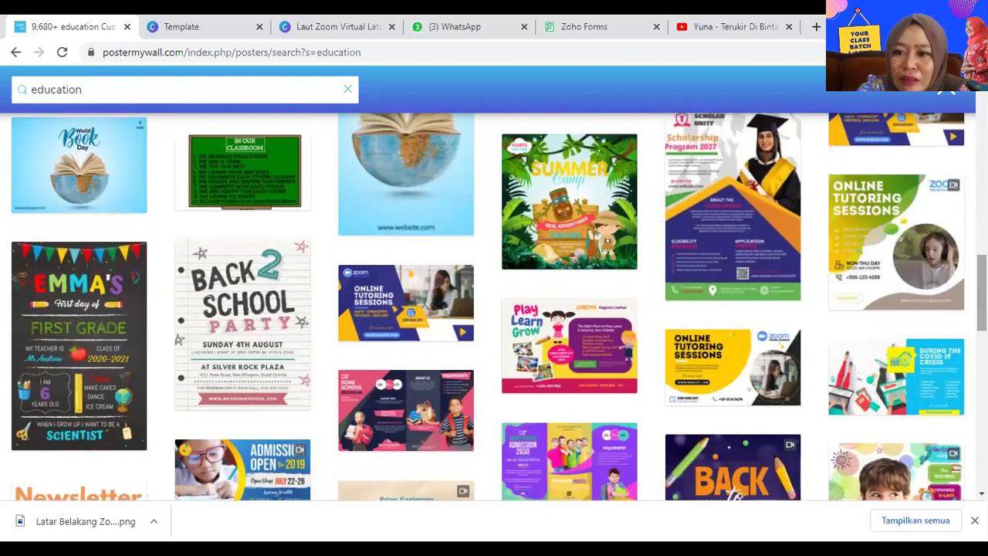
scroll(494, 306, down, 1)
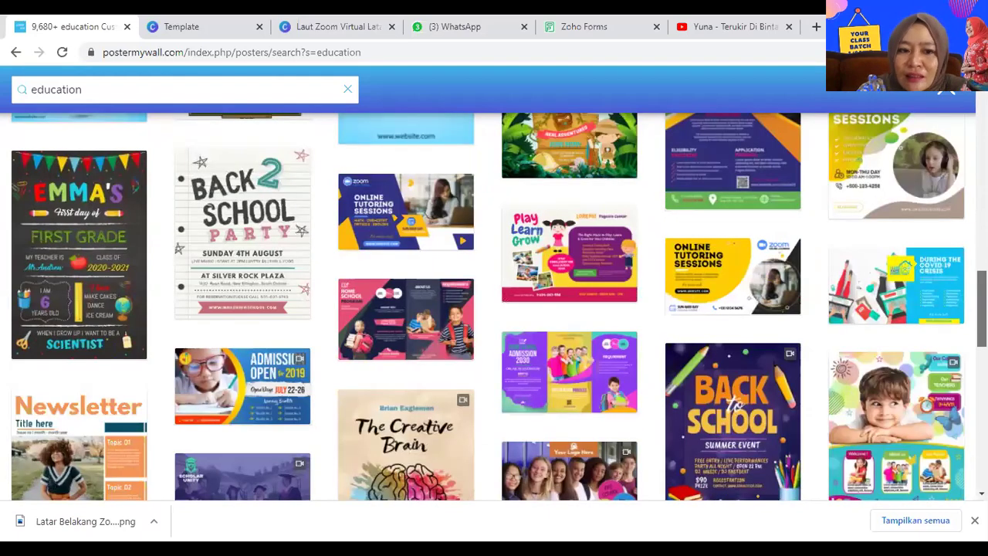
scroll(499, 307, down, 2)
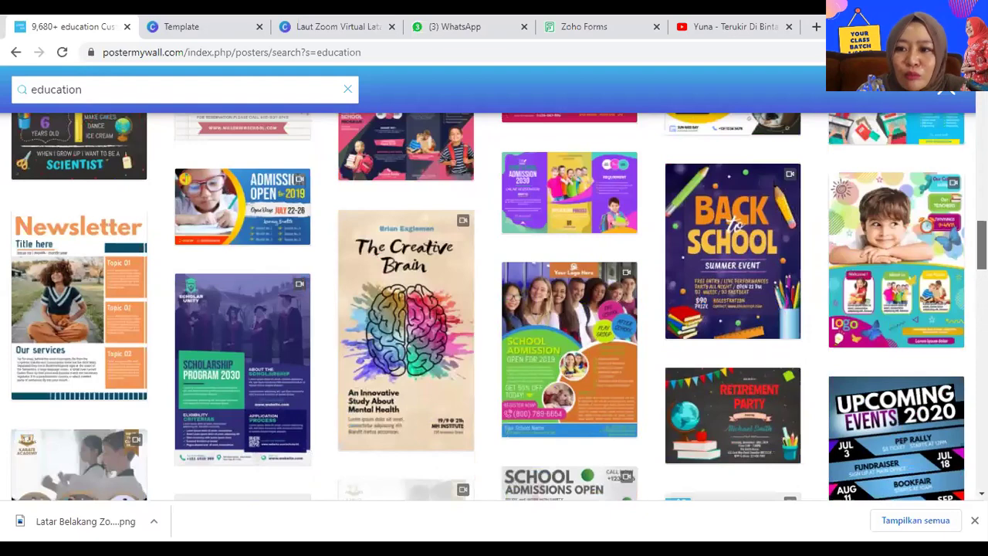
scroll(498, 306, down, 2)
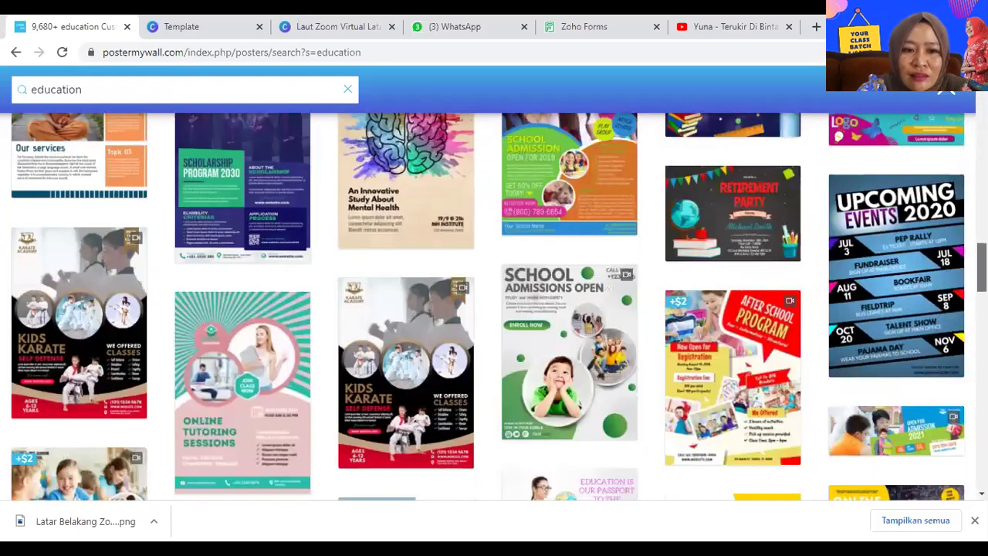
scroll(499, 306, down, 1)
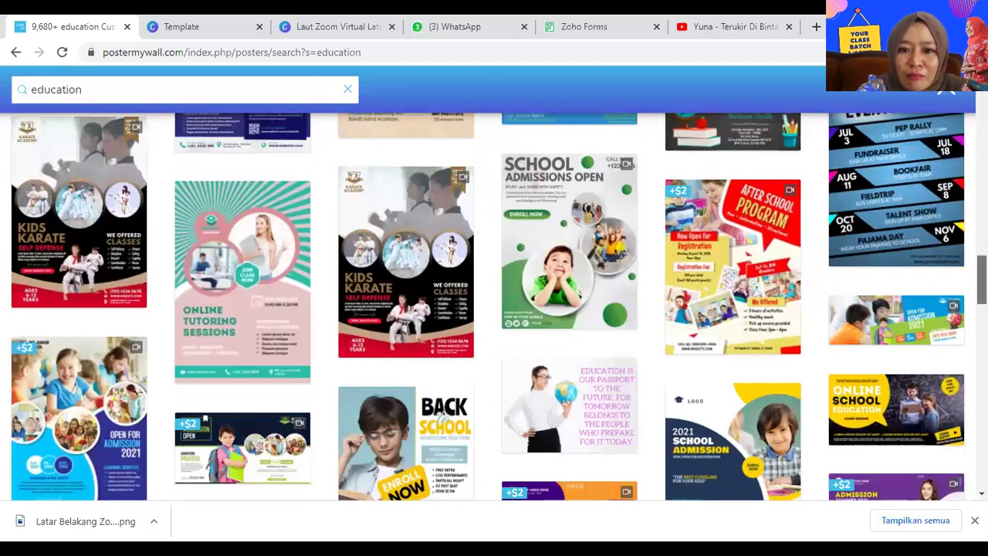
scroll(494, 307, down, 1)
scroll(494, 307, down, 1)
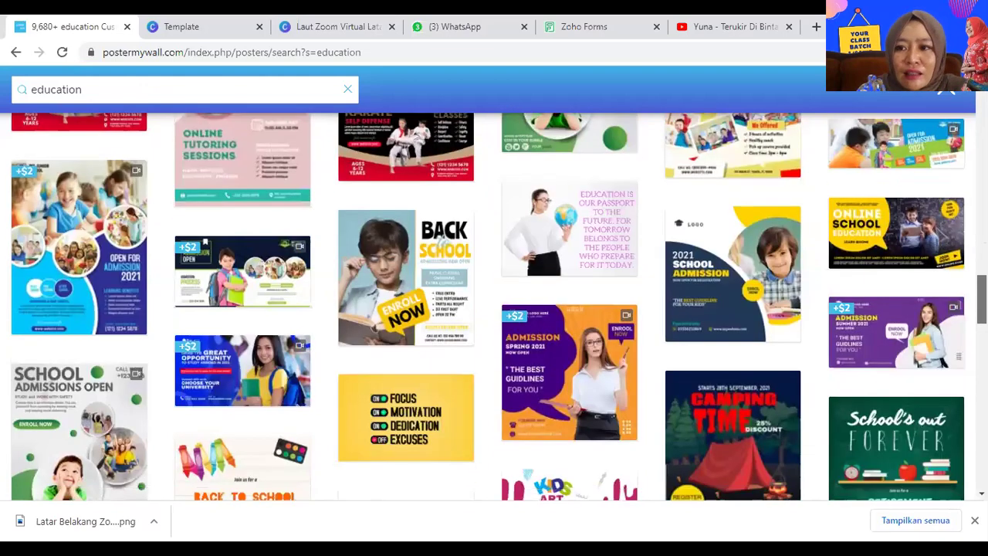
scroll(494, 306, down, 1)
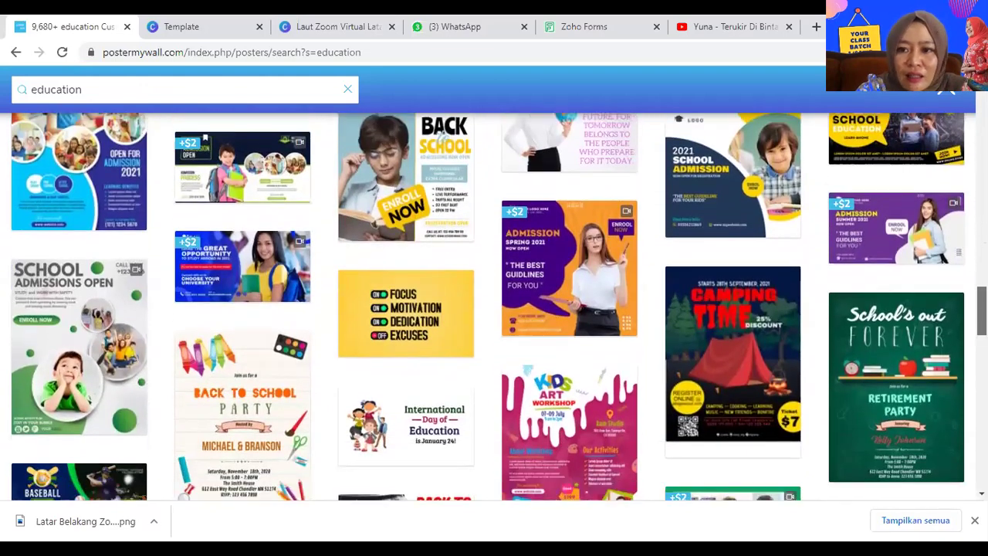
scroll(494, 306, down, 2)
scroll(494, 306, down, 1)
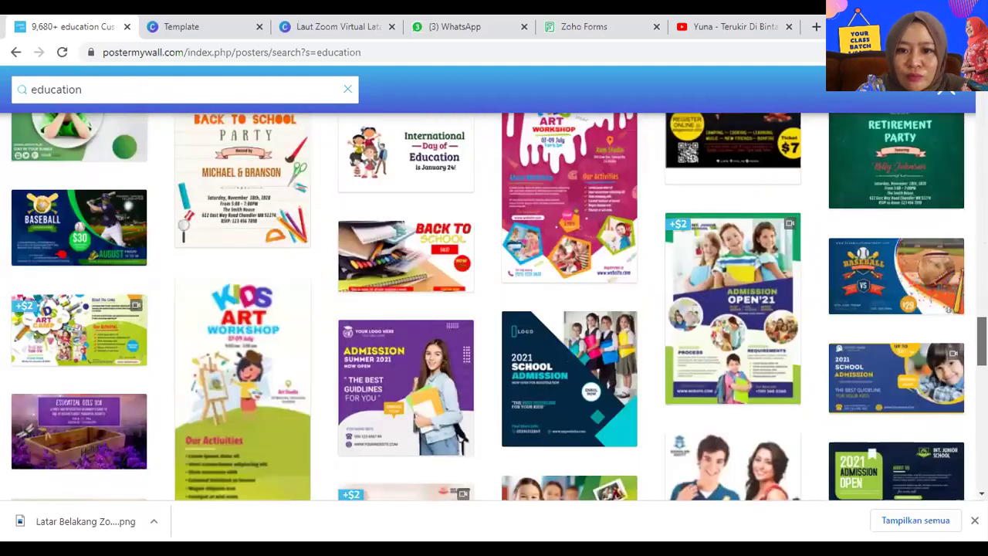
scroll(494, 306, down, 1)
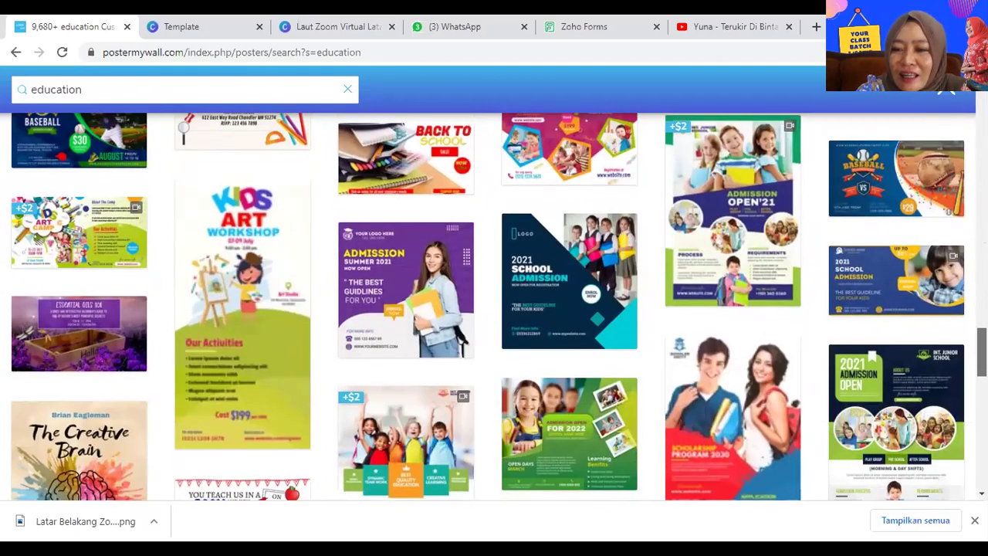
scroll(494, 307, down, 1)
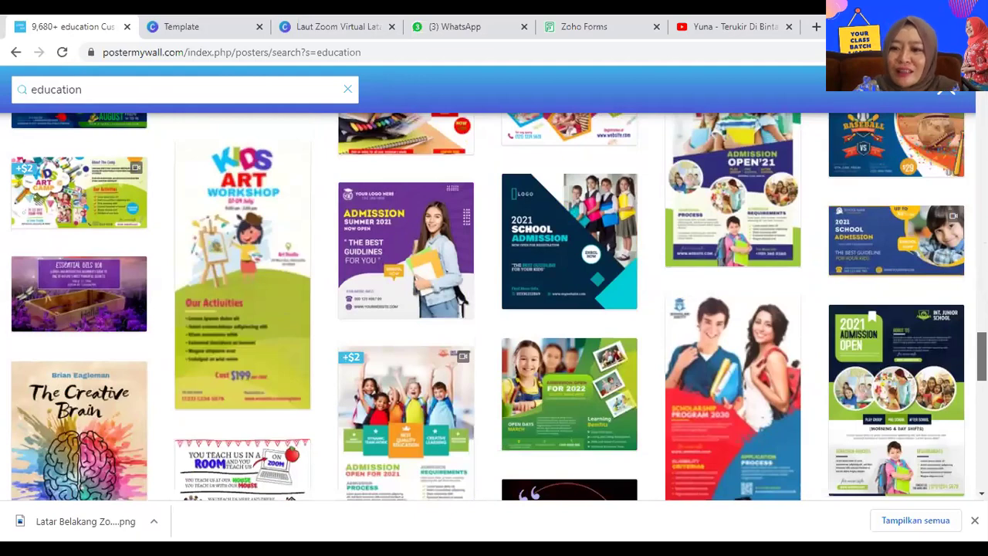
scroll(493, 306, down, 2)
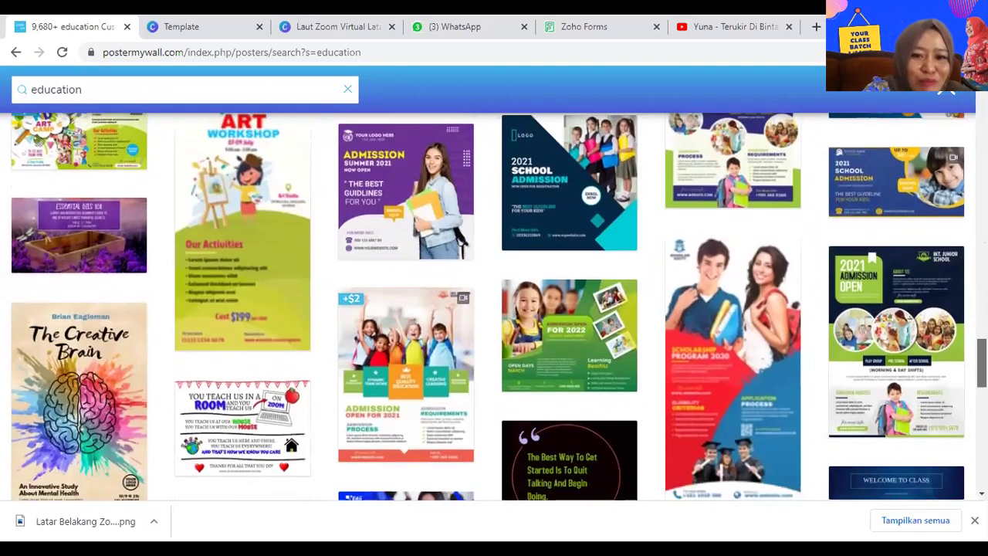
scroll(494, 307, down, 3)
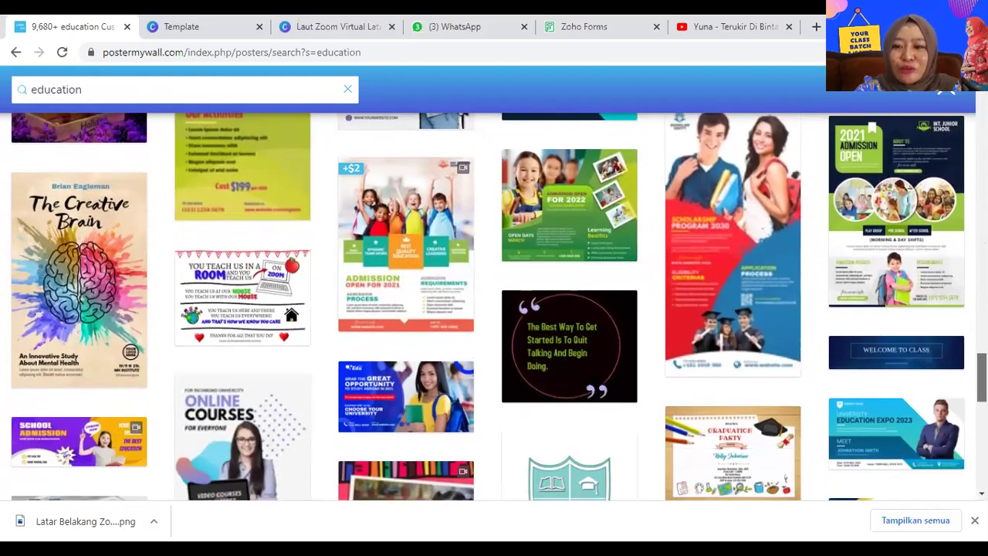
scroll(494, 307, down, 5)
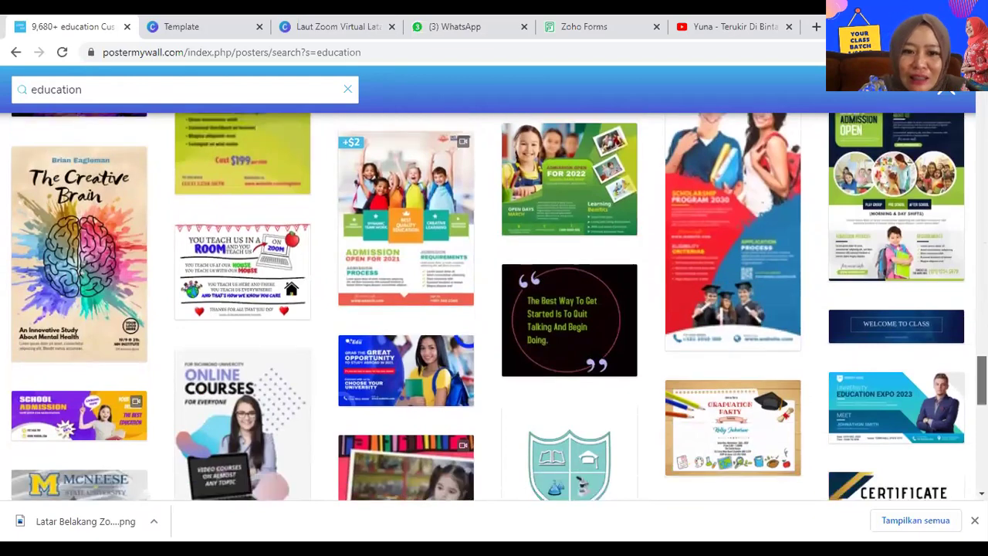
scroll(494, 306, down, 3)
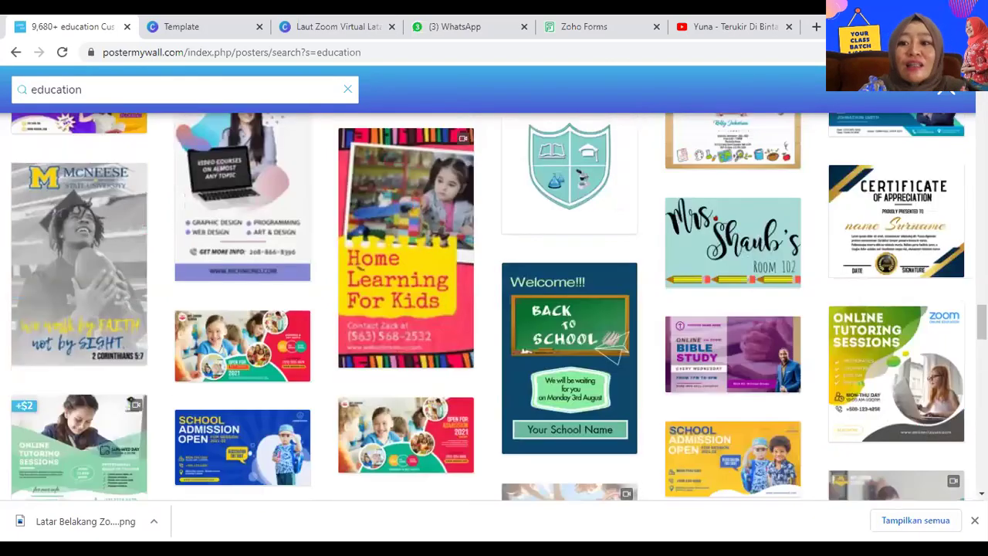
scroll(494, 306, down, 1)
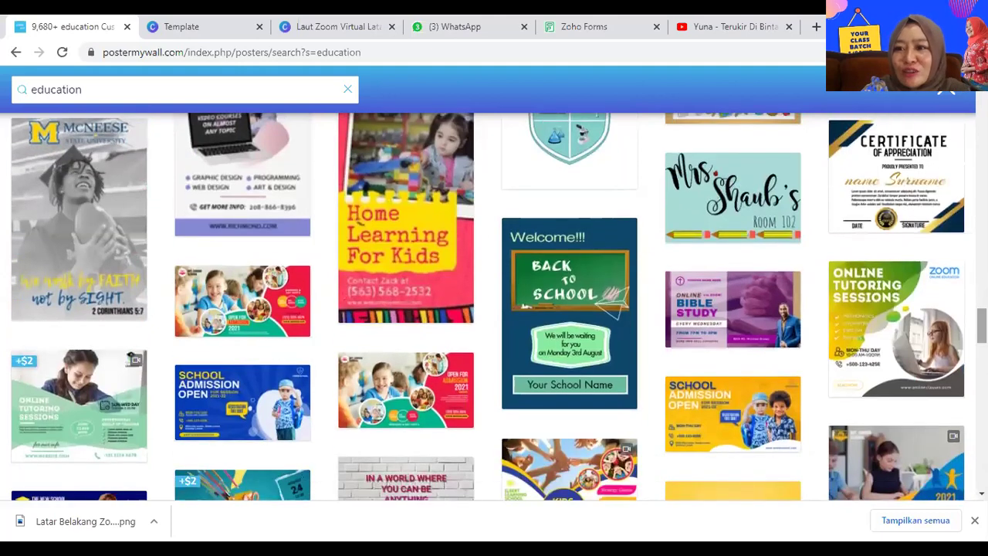
mouse_move(911, 301)
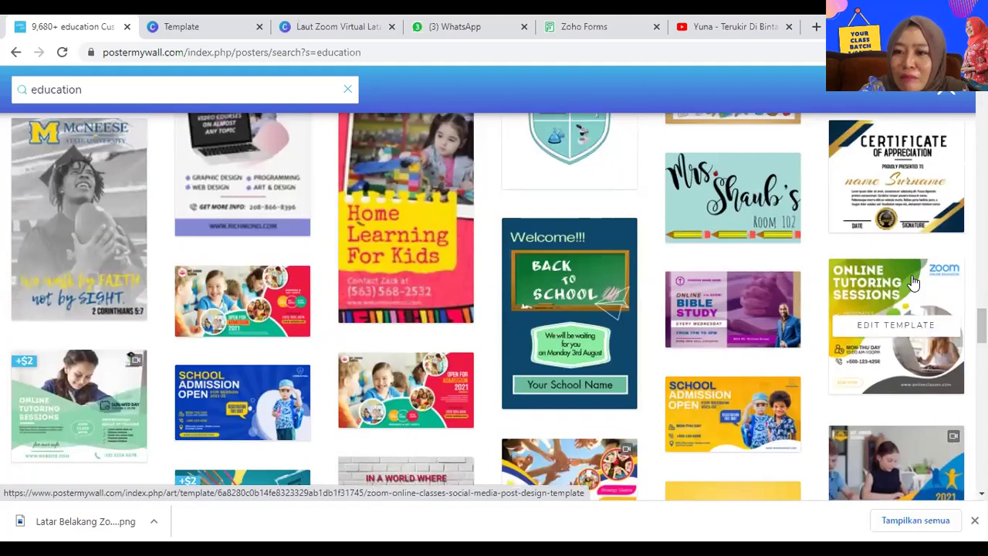
Preview the Online Tutoring Sessions template and customize it as a 1080 × 1080 px design
click(907, 297)
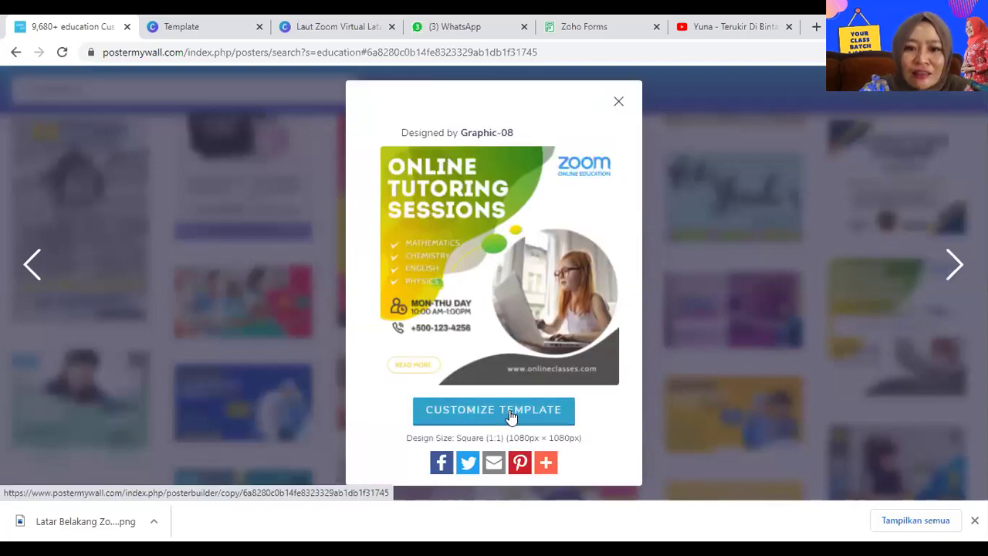
click(510, 416)
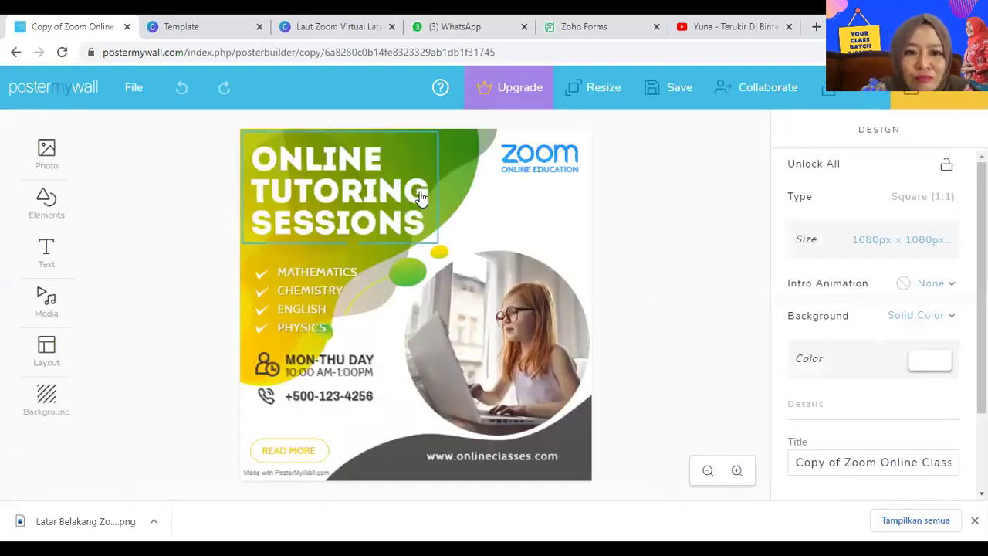
Bring up the Resize design dialog from the Design panel's Size value
click(337, 193)
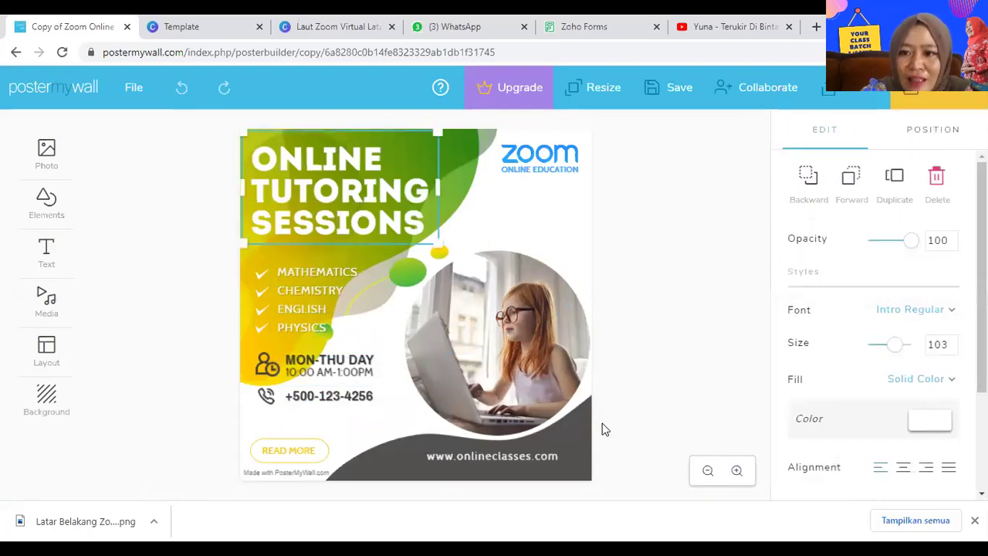
click(667, 310)
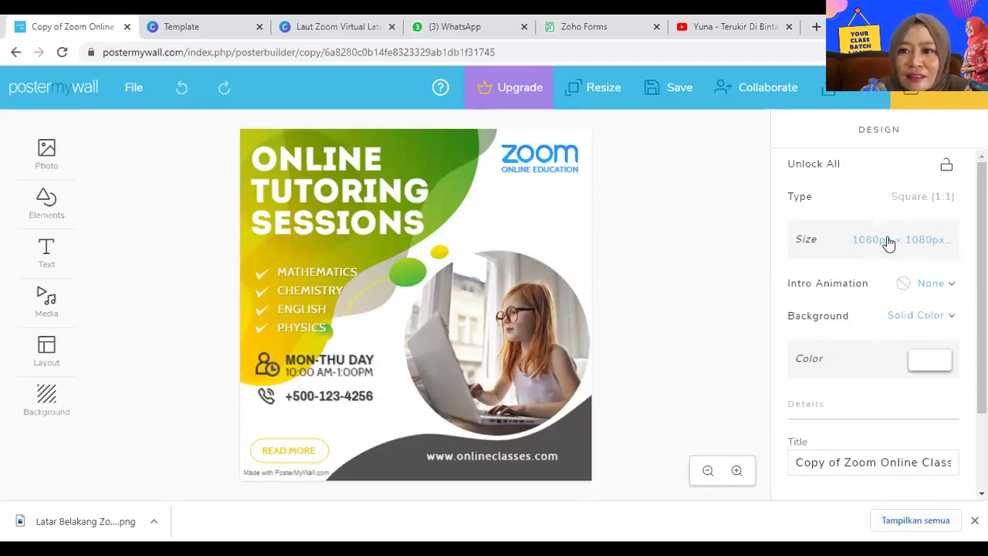
click(952, 245)
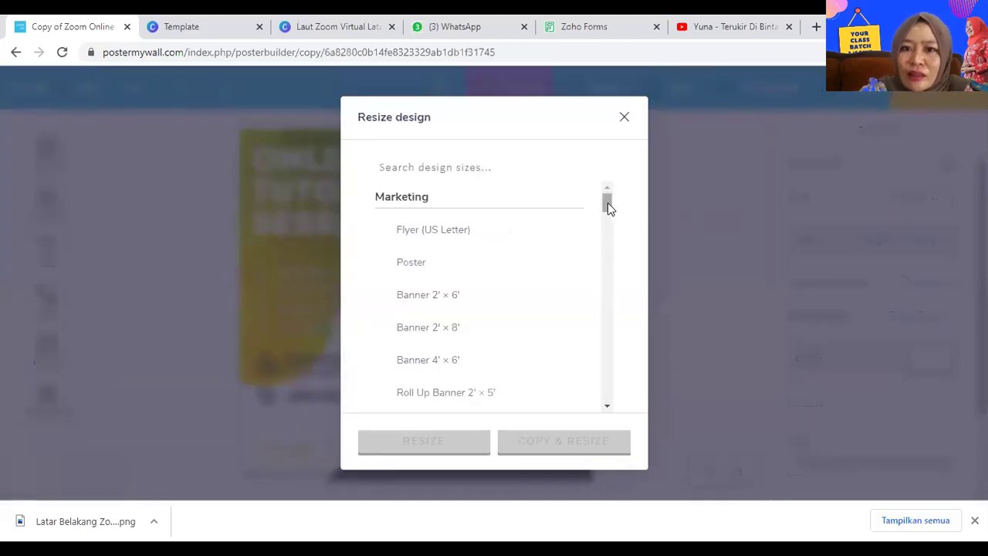
Resize the design to the Instagram Post format, 1080 × 1080 px
drag(608, 202, 608, 208)
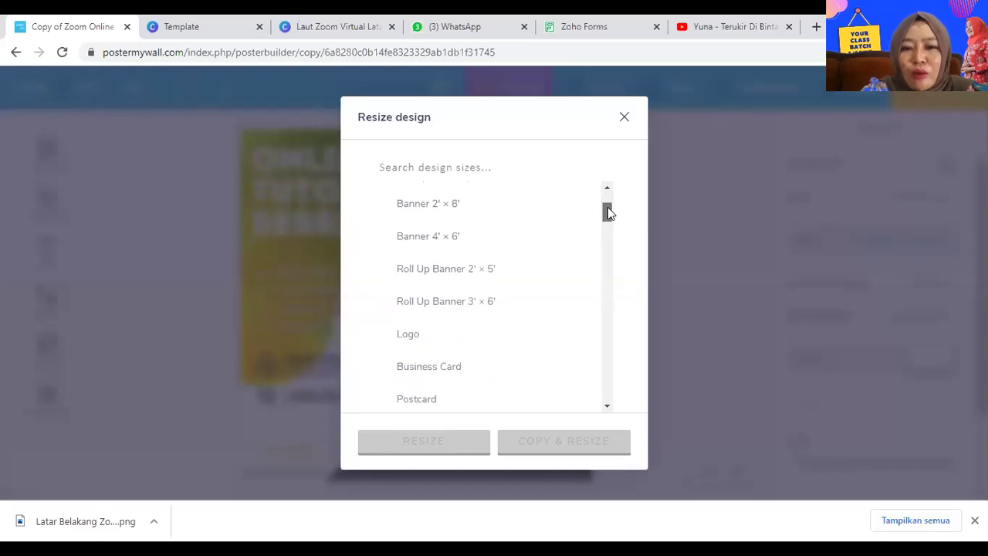
drag(607, 216, 610, 272)
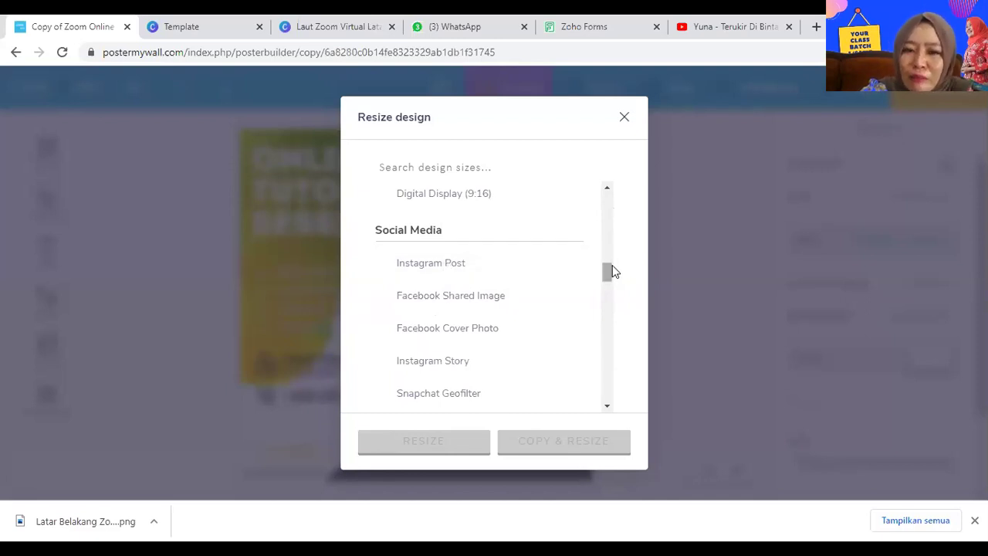
drag(607, 273, 609, 337)
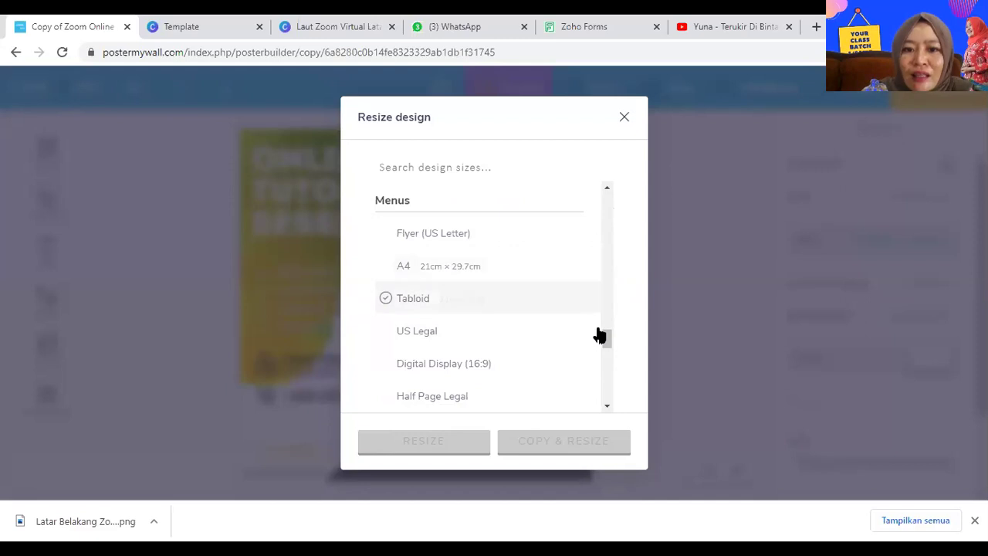
drag(606, 337, 609, 343)
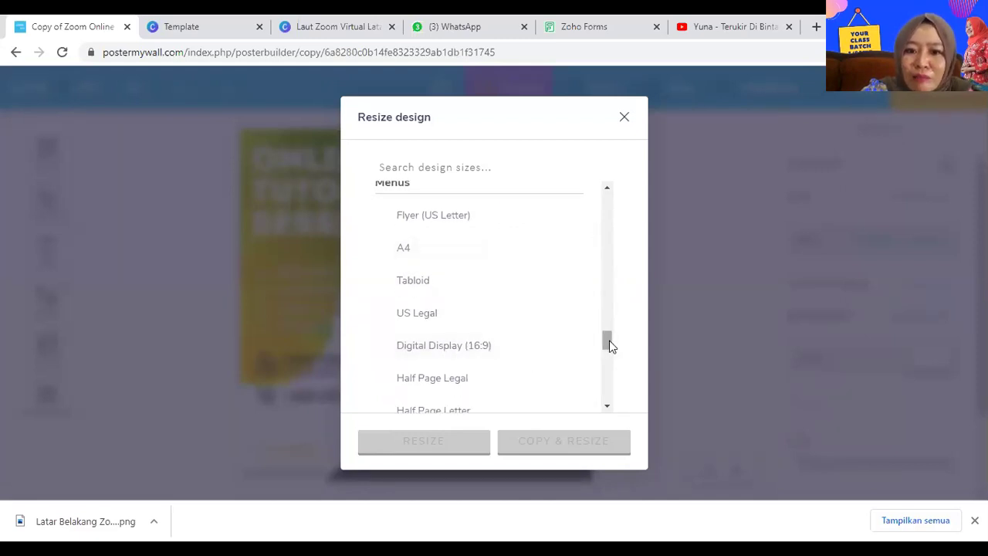
drag(610, 351, 608, 396)
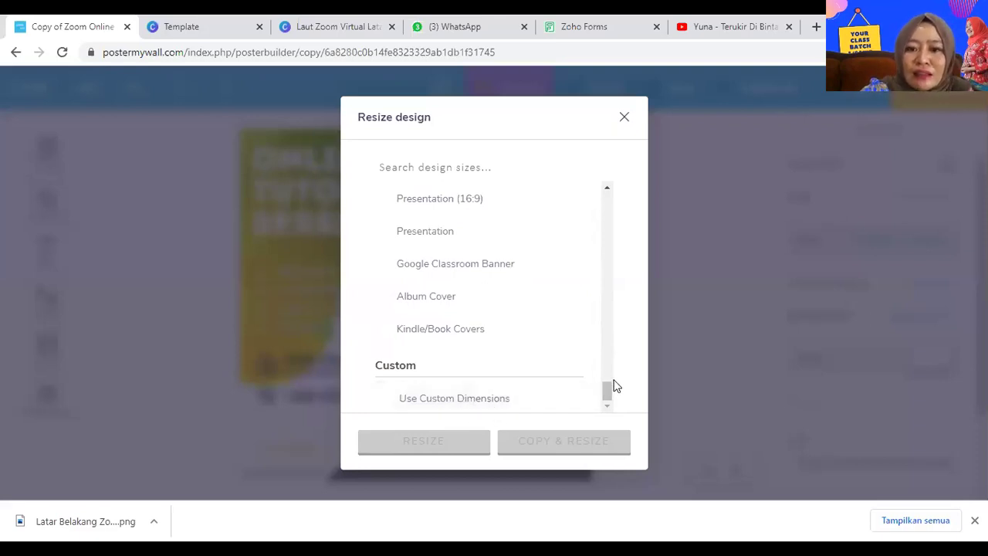
drag(609, 369, 602, 268)
click(441, 348)
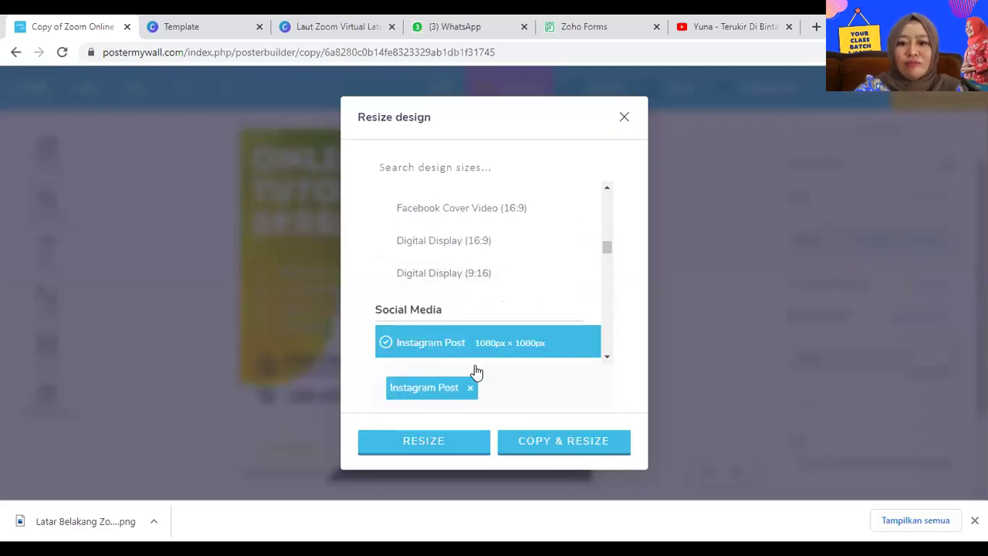
click(445, 448)
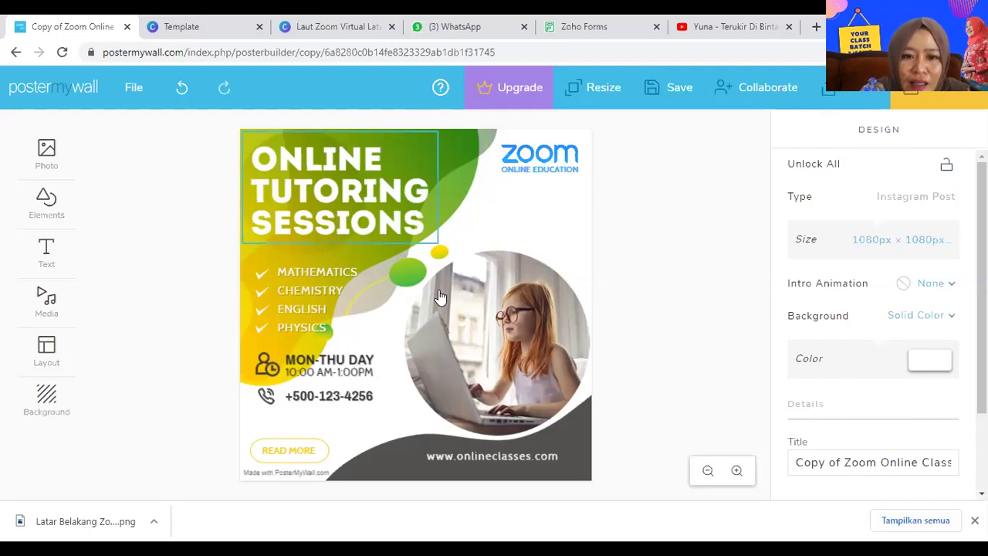
Undo an accidental move of the bottom shape, then unlock all design elements
drag(382, 461, 403, 446)
key(ctrl+z)
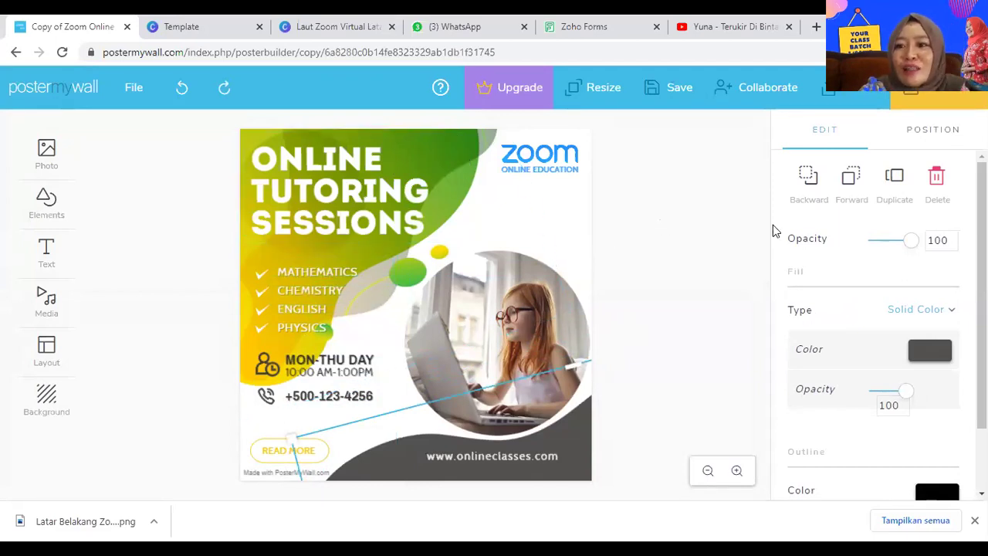
click(578, 213)
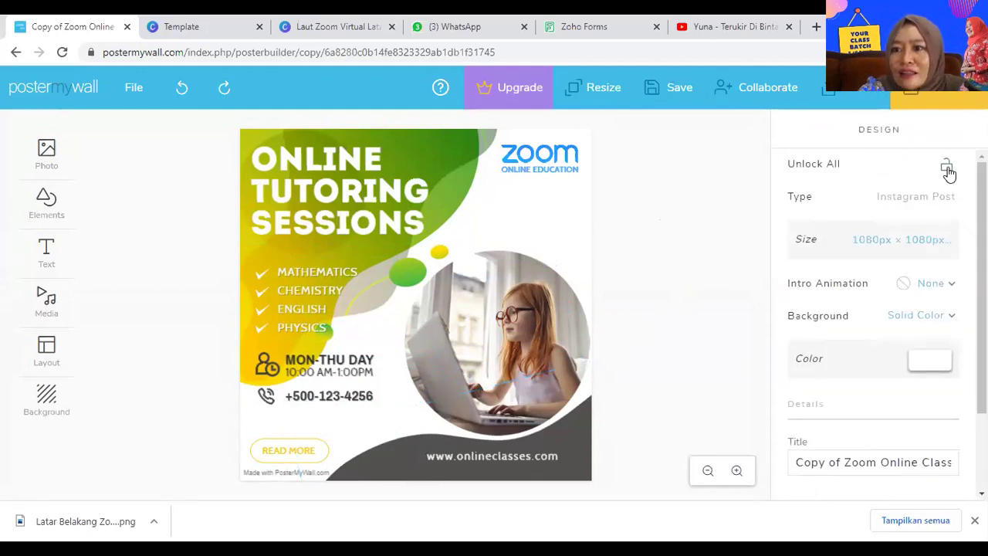
click(949, 168)
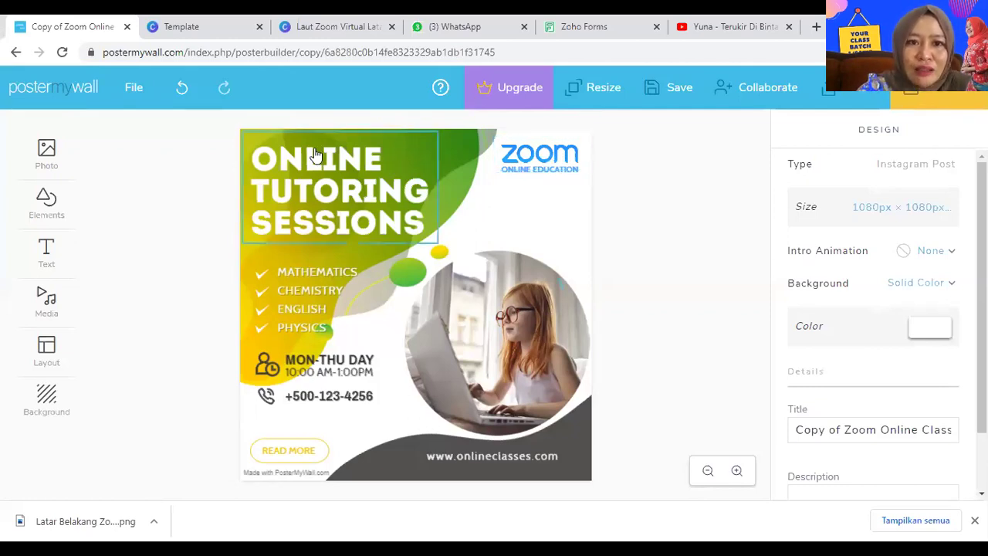
Move the title lower and add the school emblem from the uploaded photos
drag(337, 159, 337, 215)
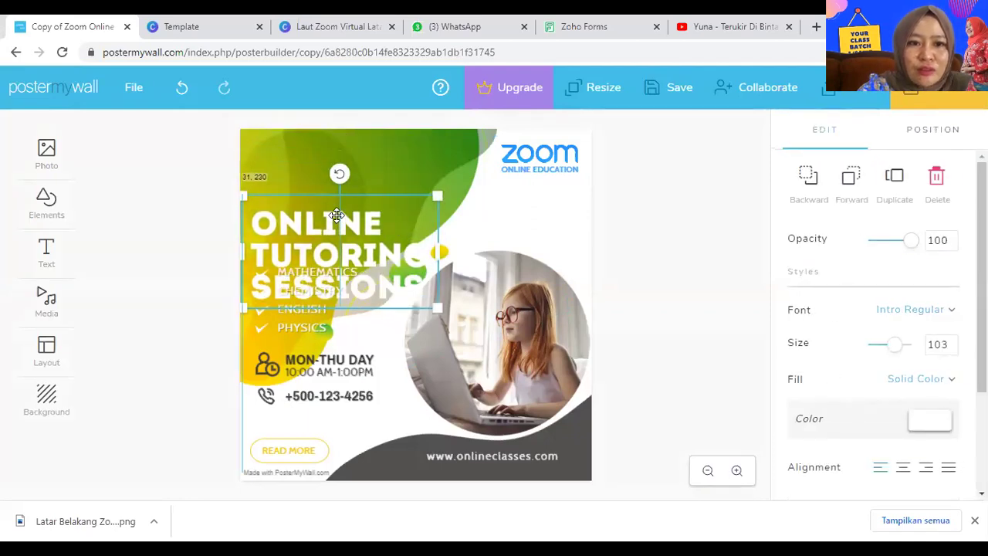
click(47, 155)
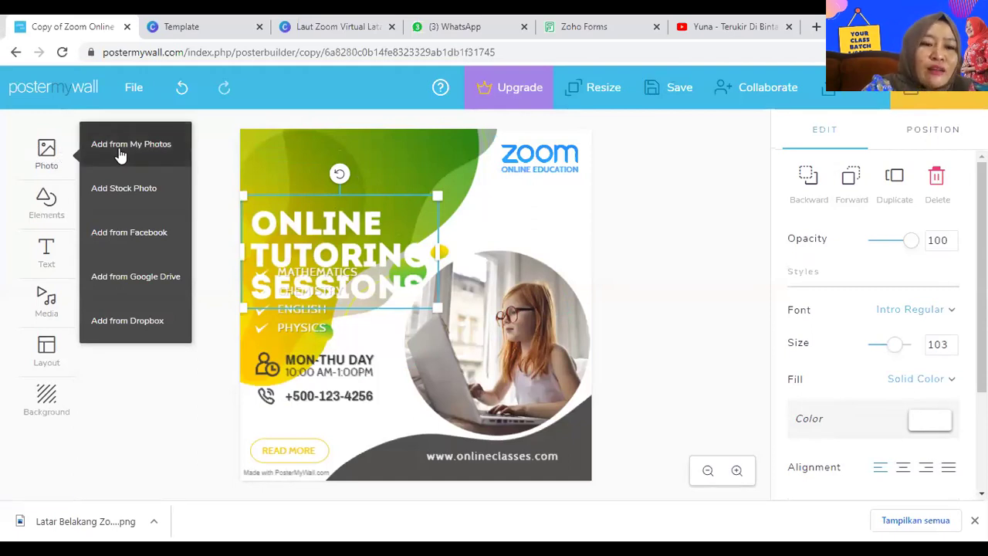
click(145, 147)
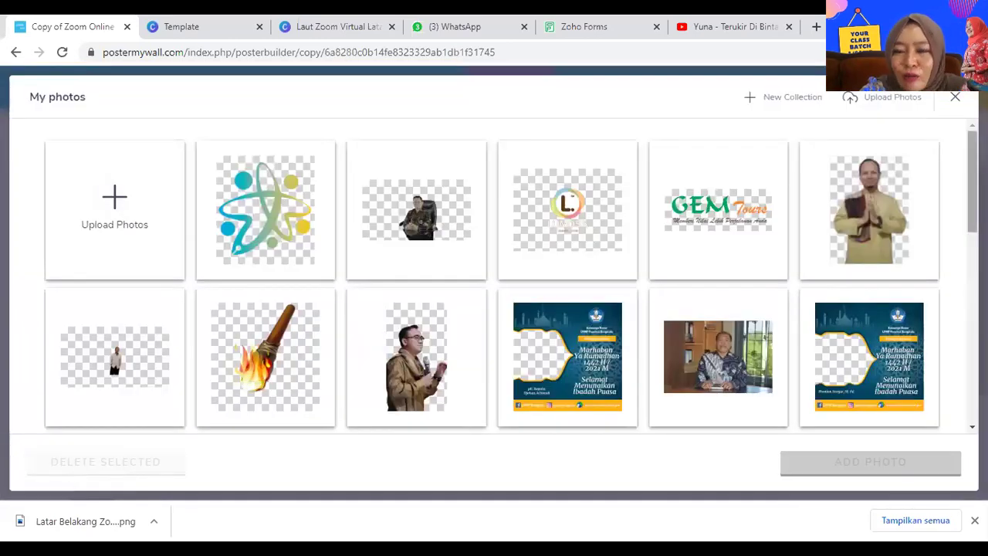
scroll(494, 282, down, 1)
scroll(494, 276, down, 3)
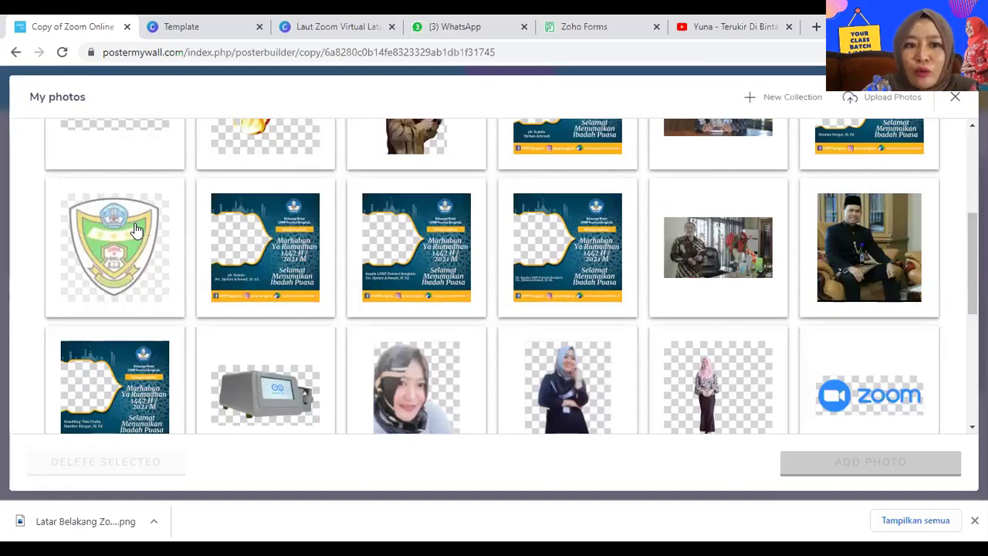
click(135, 230)
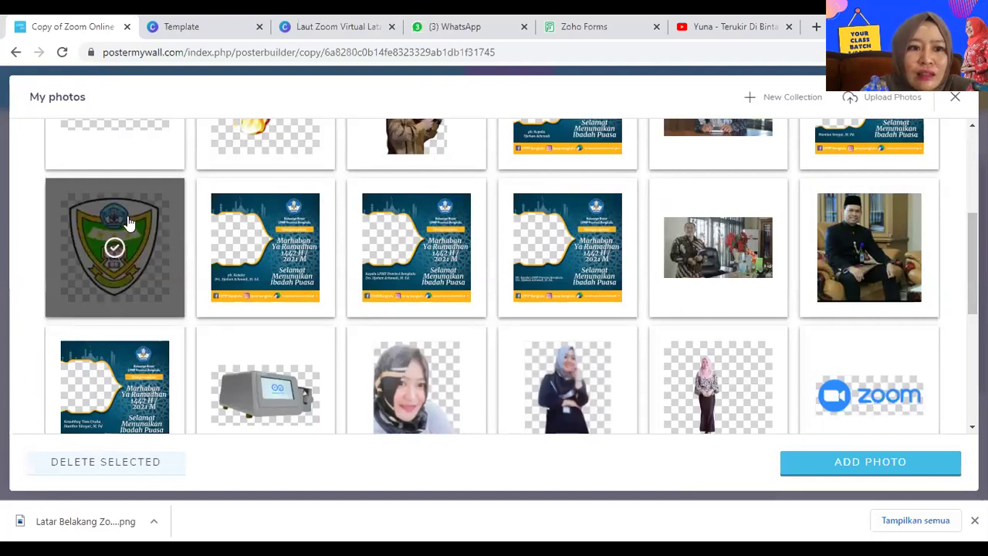
click(871, 462)
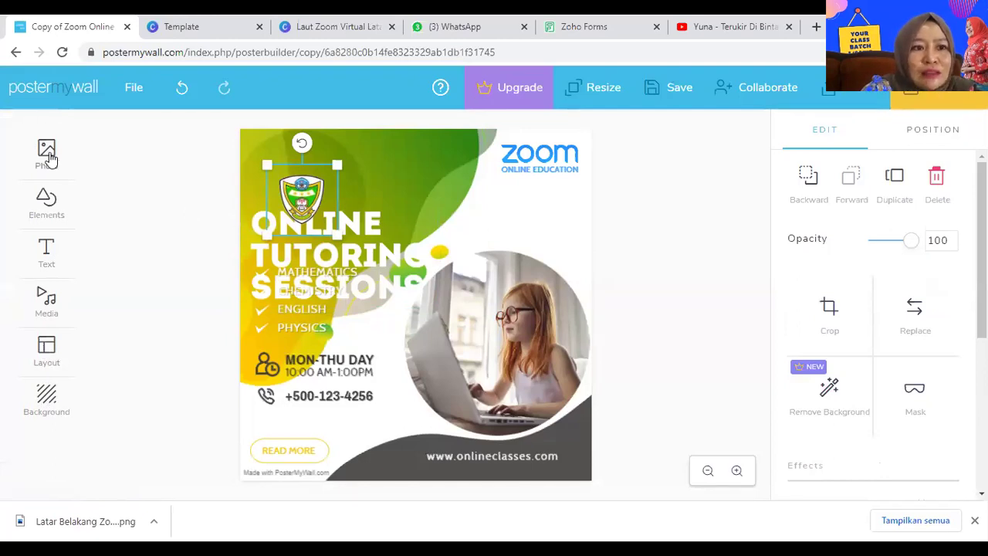
Place the school crest in the top-left corner, shrunk to about 123 × 123
click(52, 211)
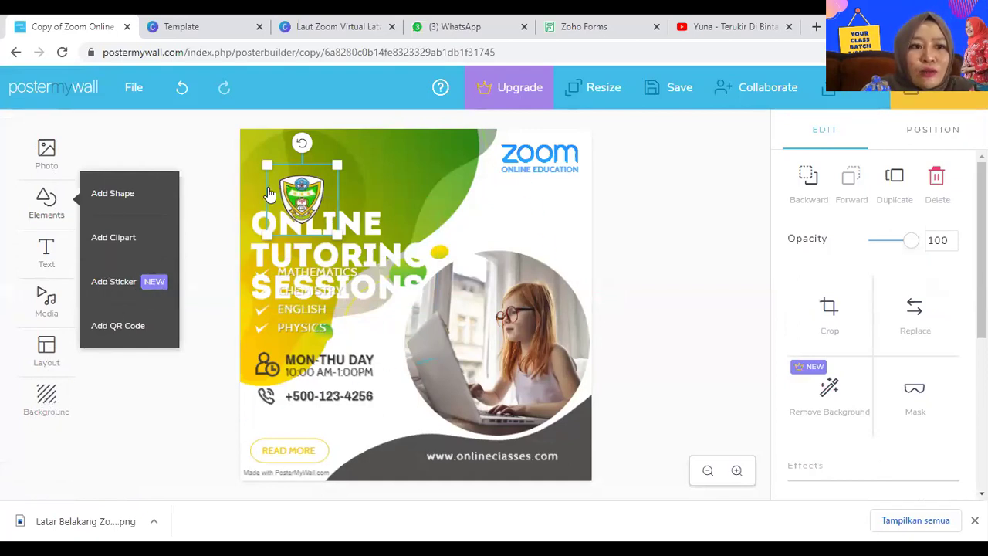
click(156, 141)
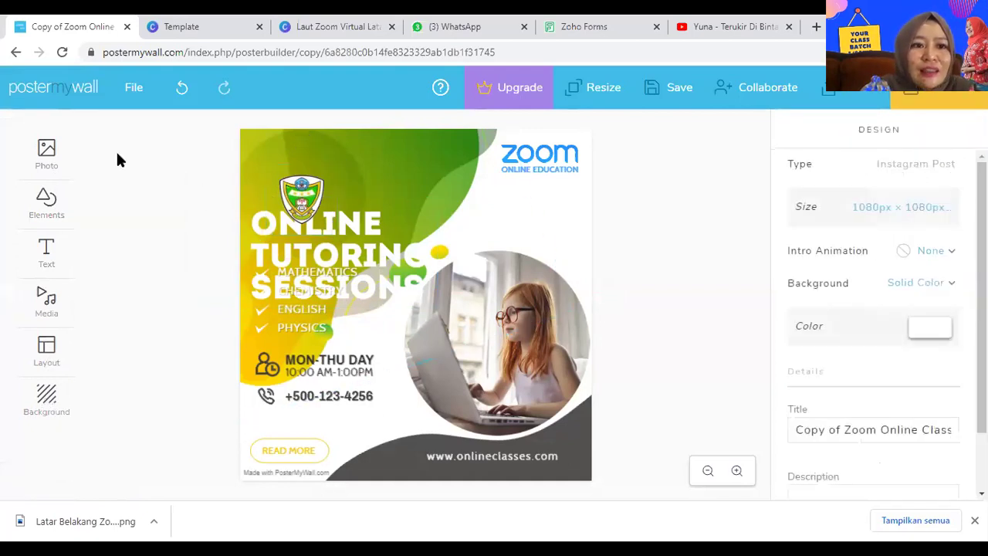
click(47, 152)
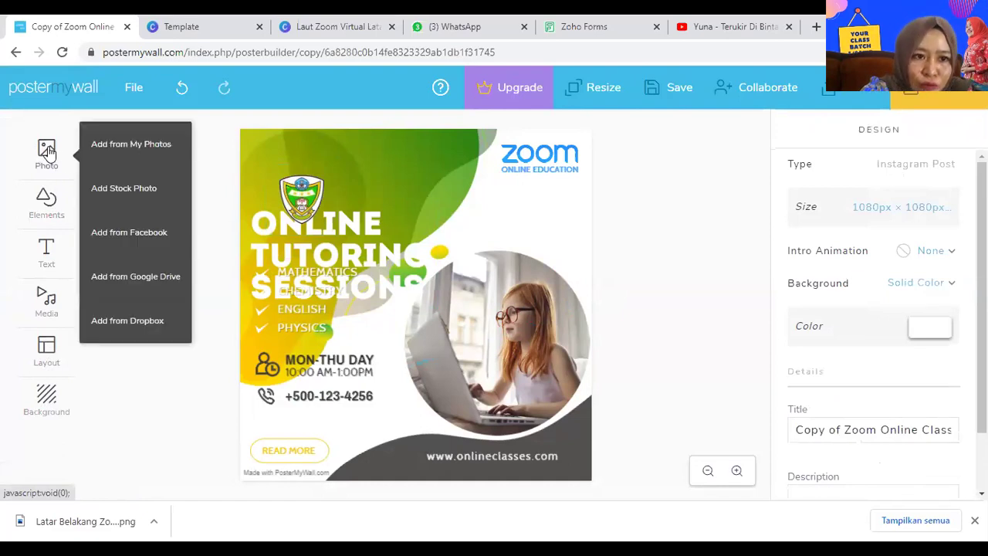
click(157, 150)
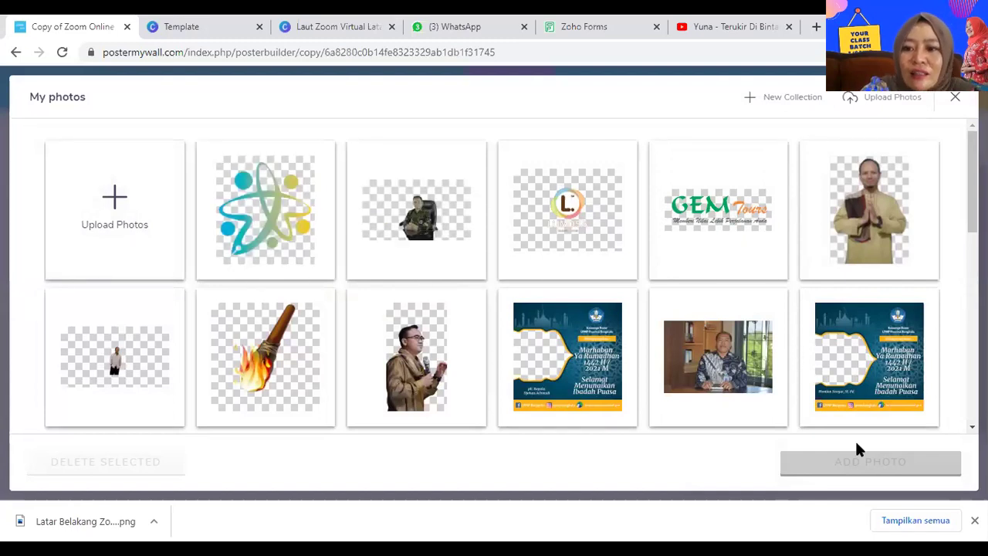
click(956, 101)
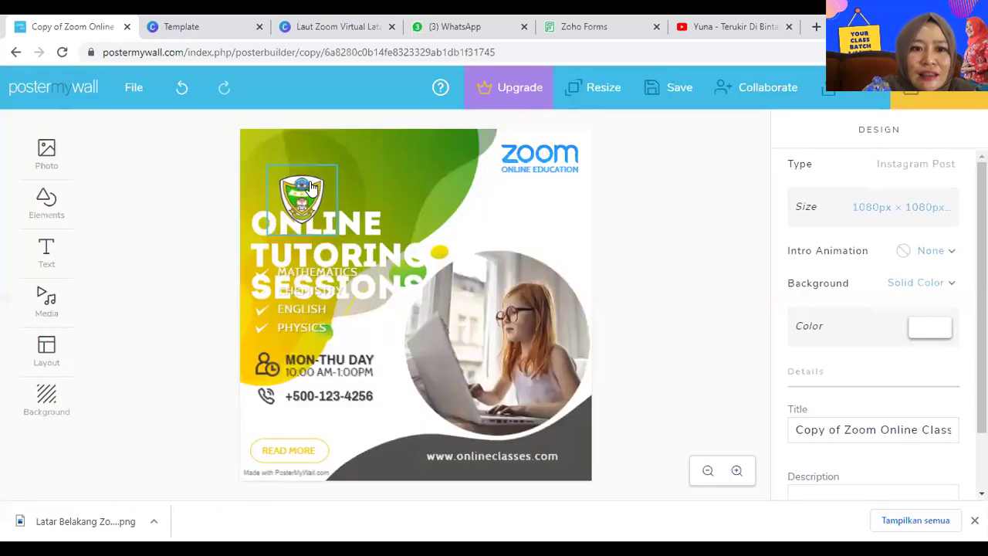
drag(305, 184, 281, 148)
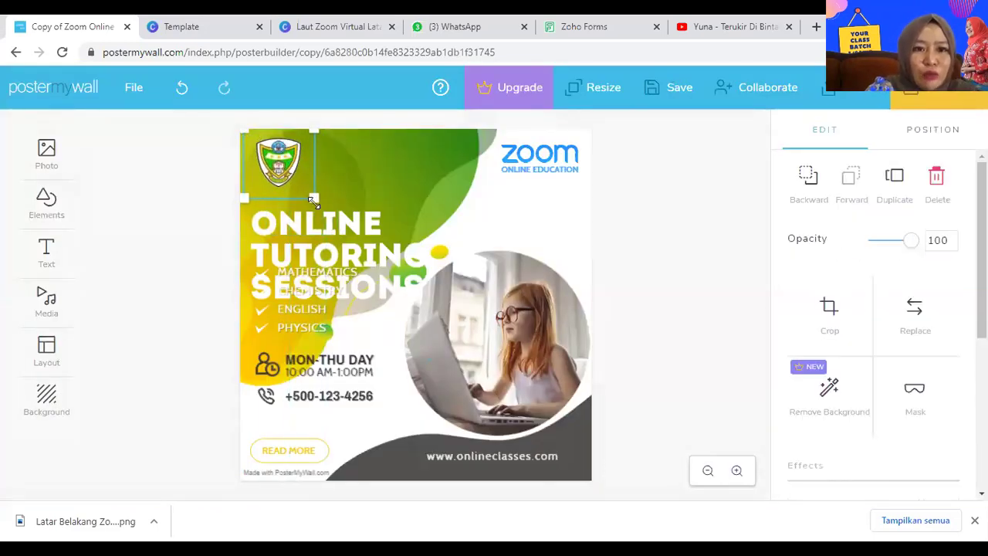
drag(313, 197, 301, 183)
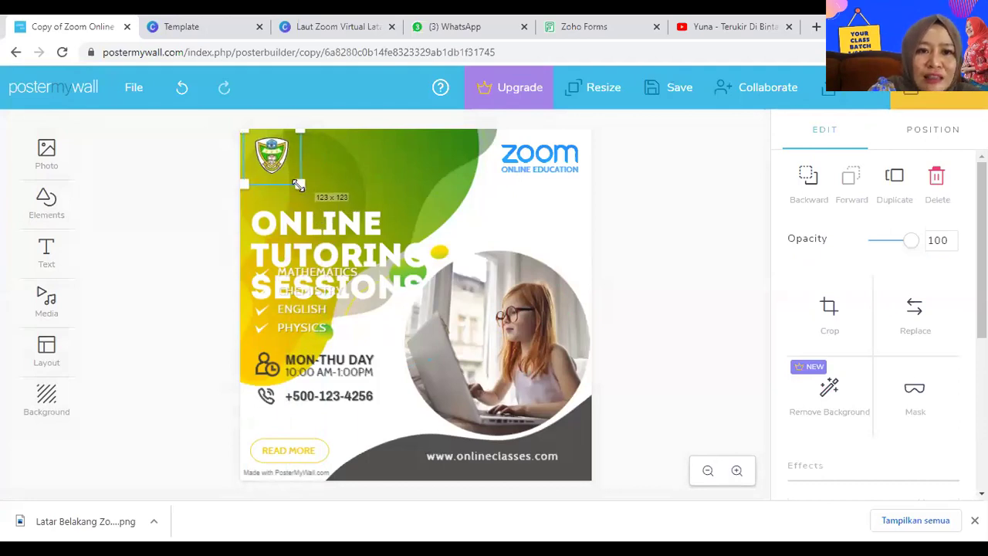
drag(266, 147, 259, 146)
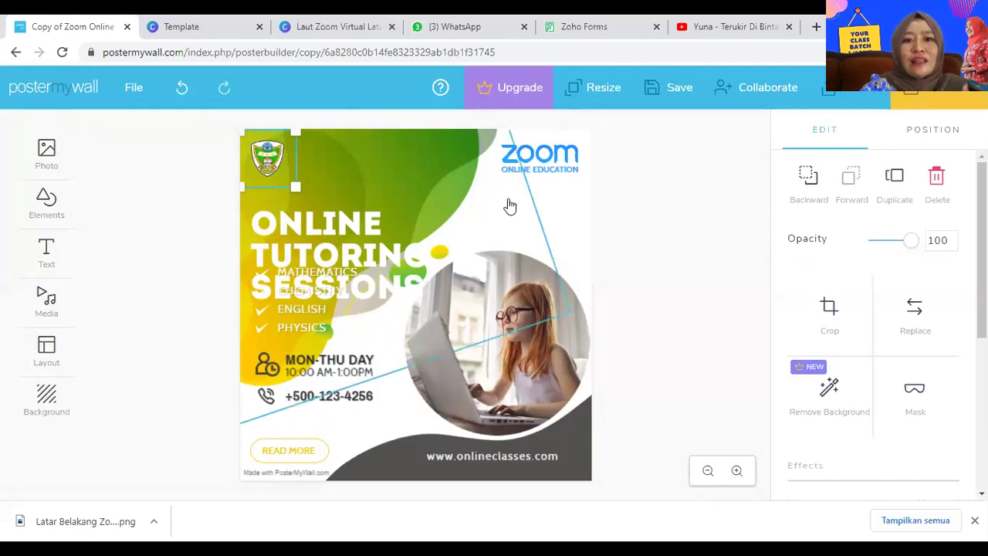
click(347, 228)
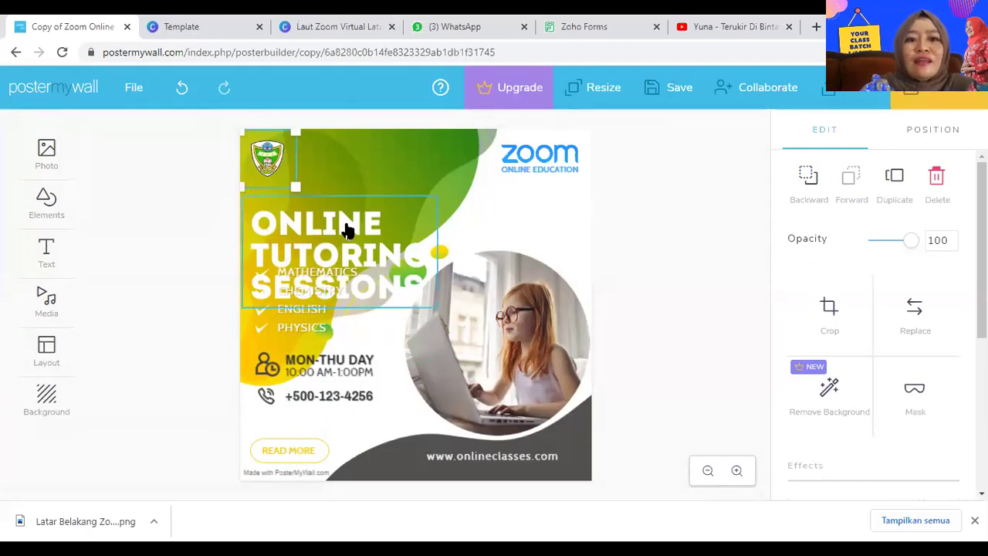
Move the website footer text up beside the crest and replace it with the school name
click(491, 460)
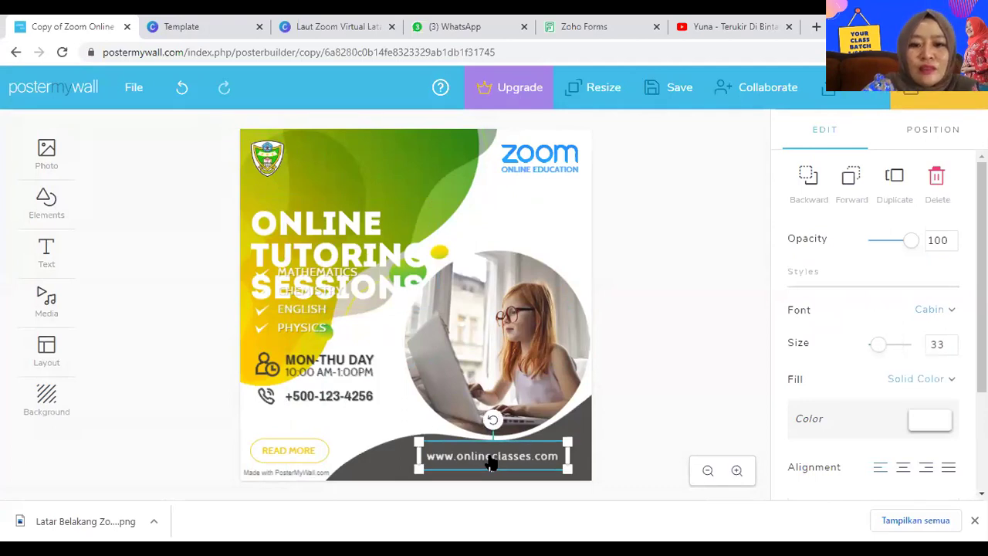
key(ctrl+c)
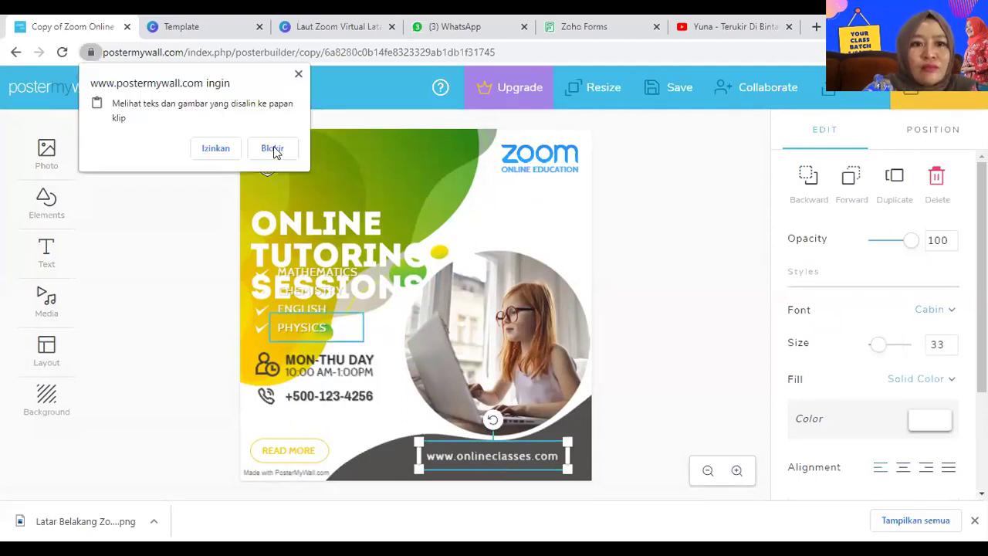
click(299, 74)
drag(486, 455, 360, 147)
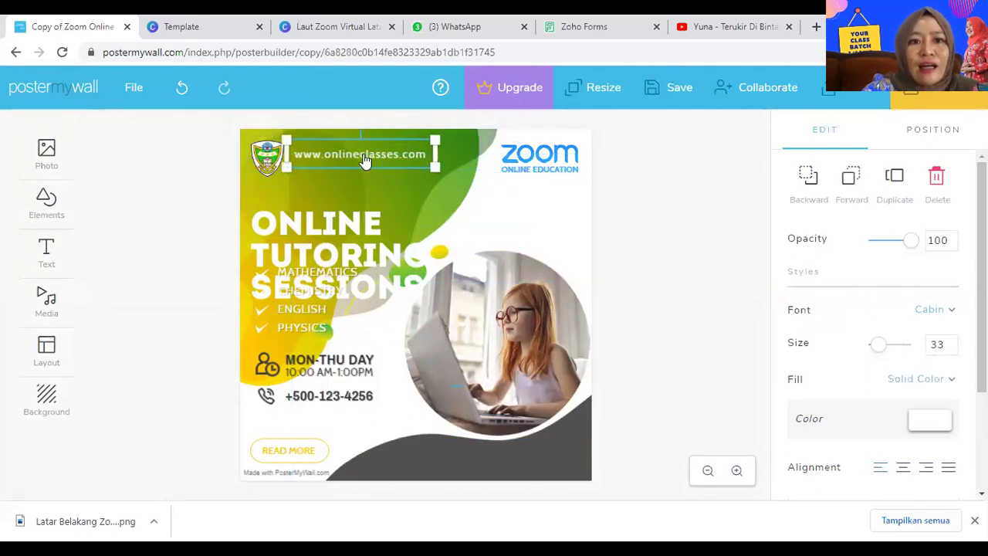
click(365, 155)
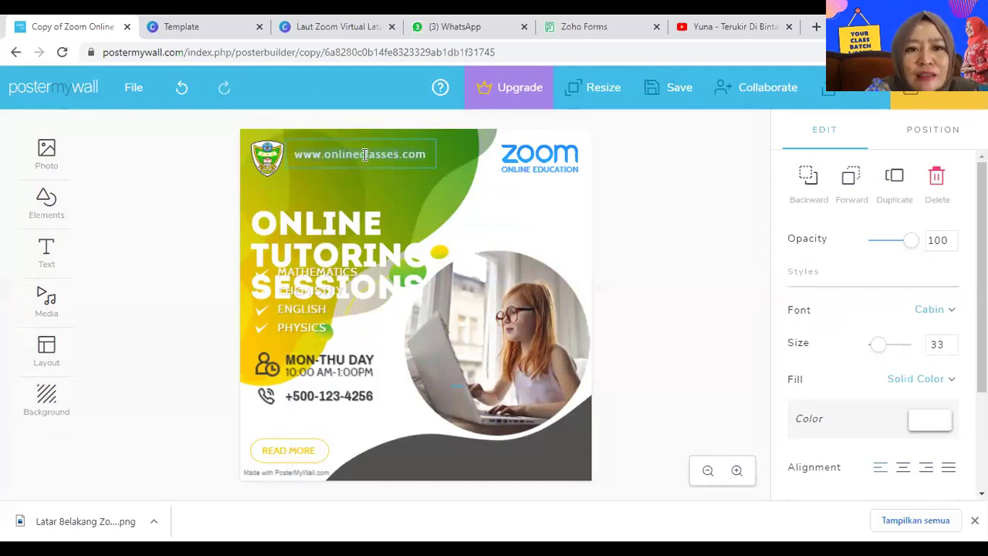
key(ctrl+a)
text(SM)
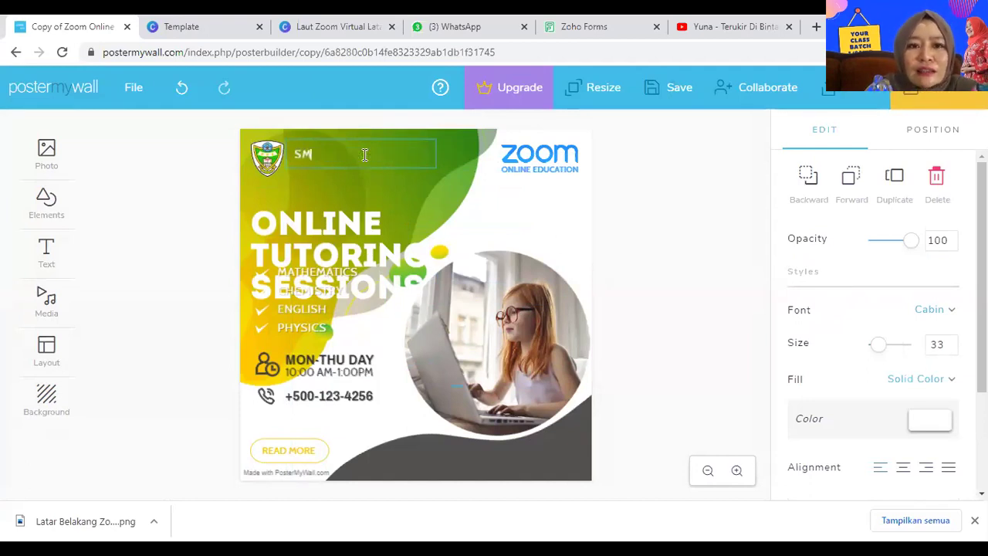
text(A Negeri)
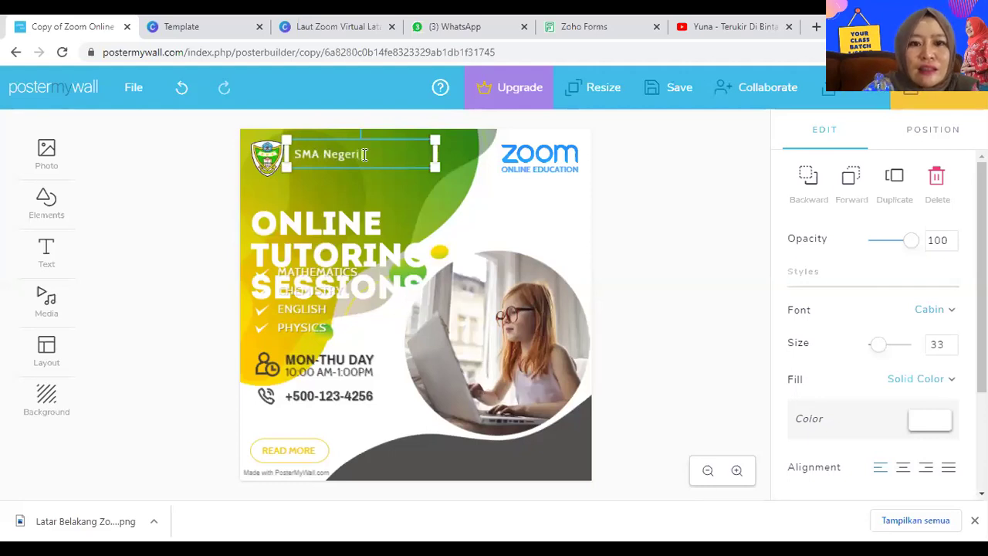
text( 1 Ko)
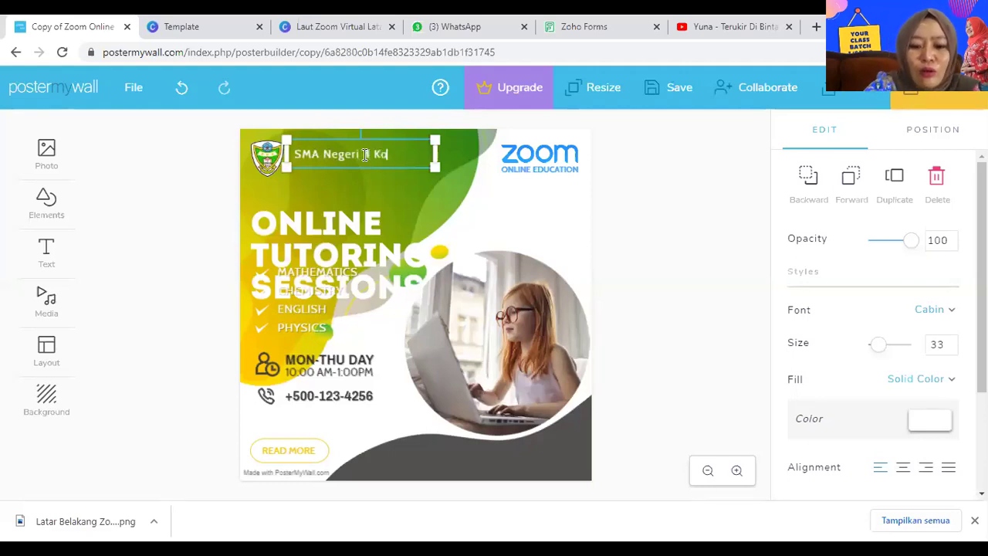
text(ta Ben)
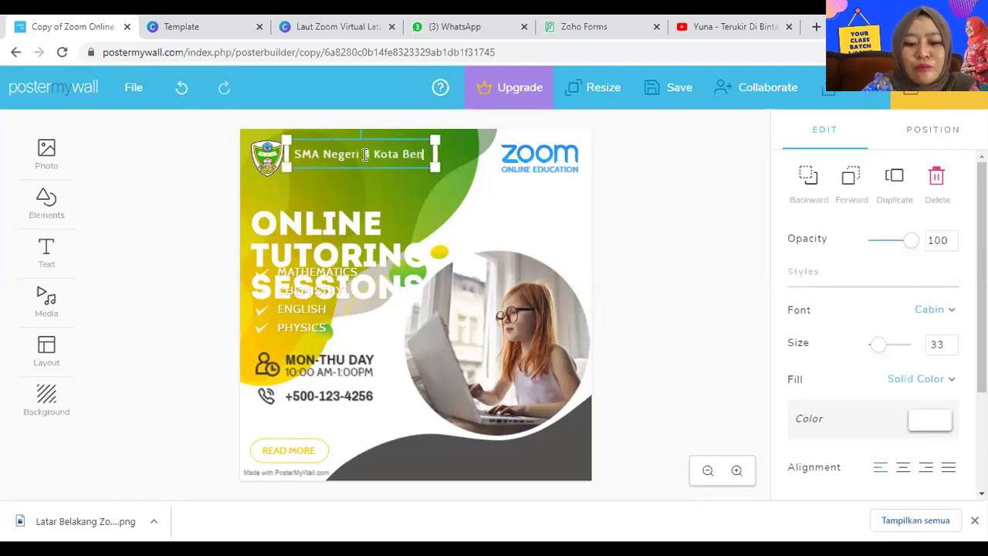
text(gkulu)
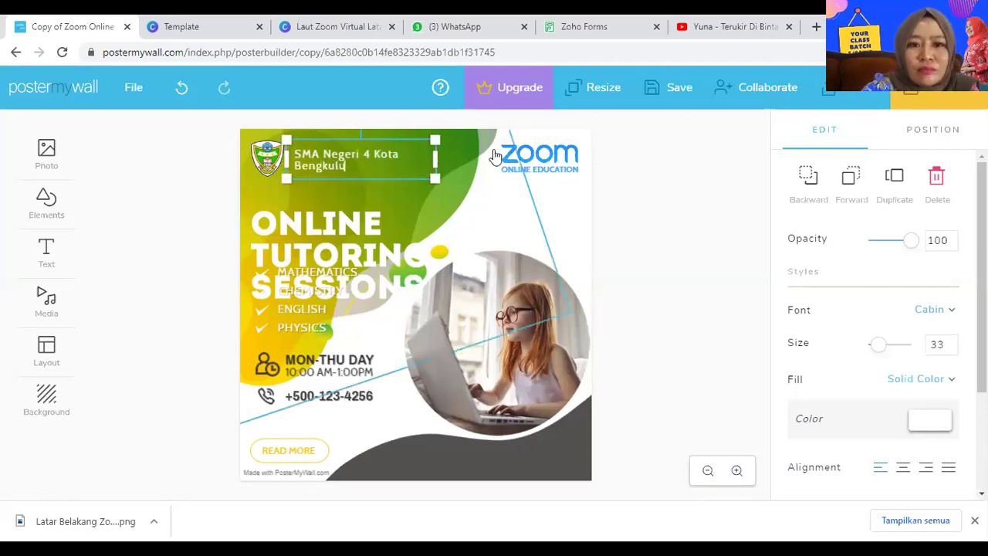
Resize and position the school name text box to fit one line beside the crest
drag(435, 159, 482, 162)
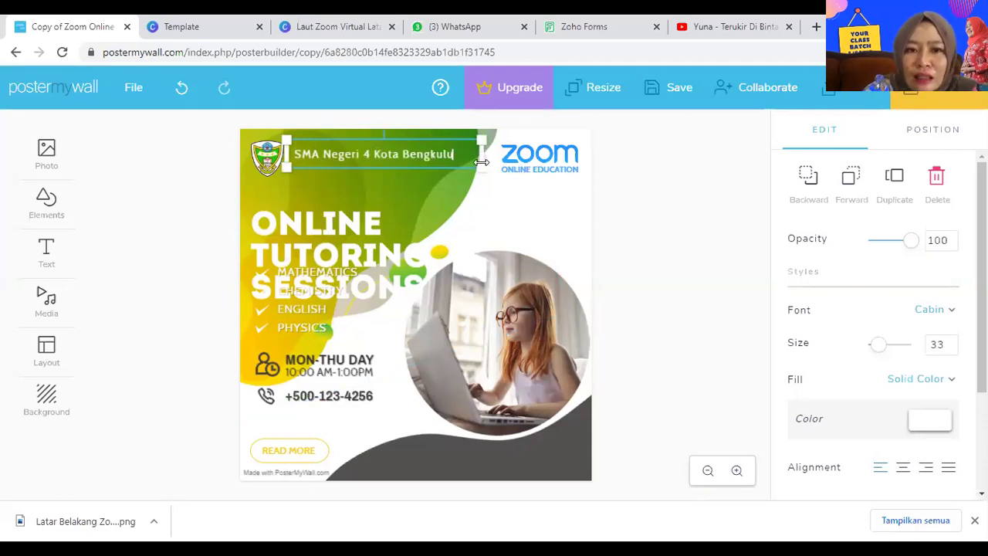
click(645, 190)
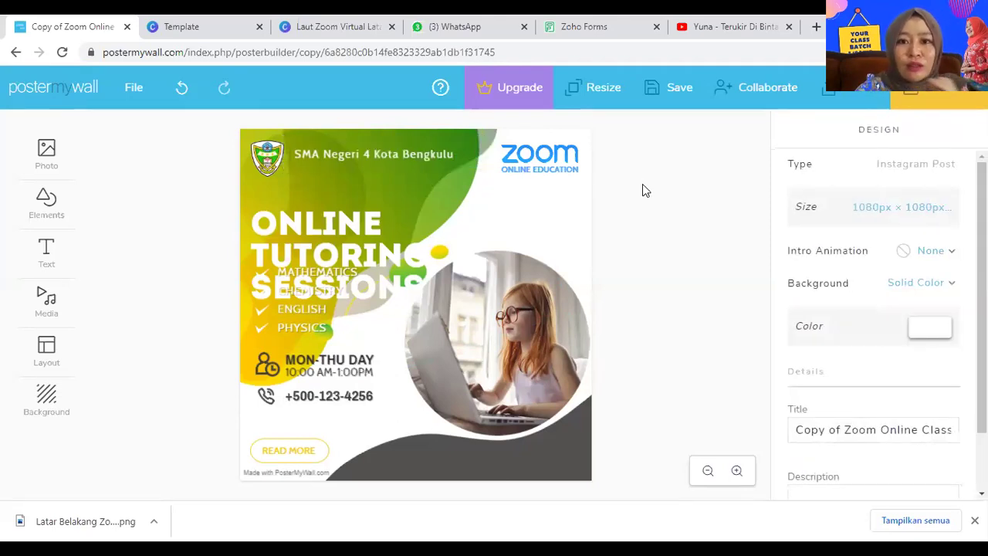
click(408, 156)
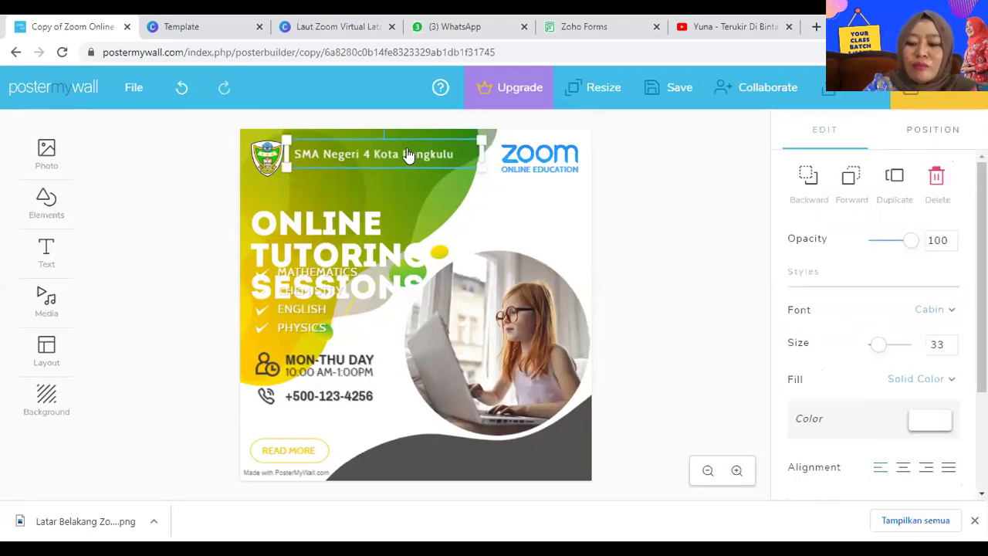
drag(408, 155, 408, 157)
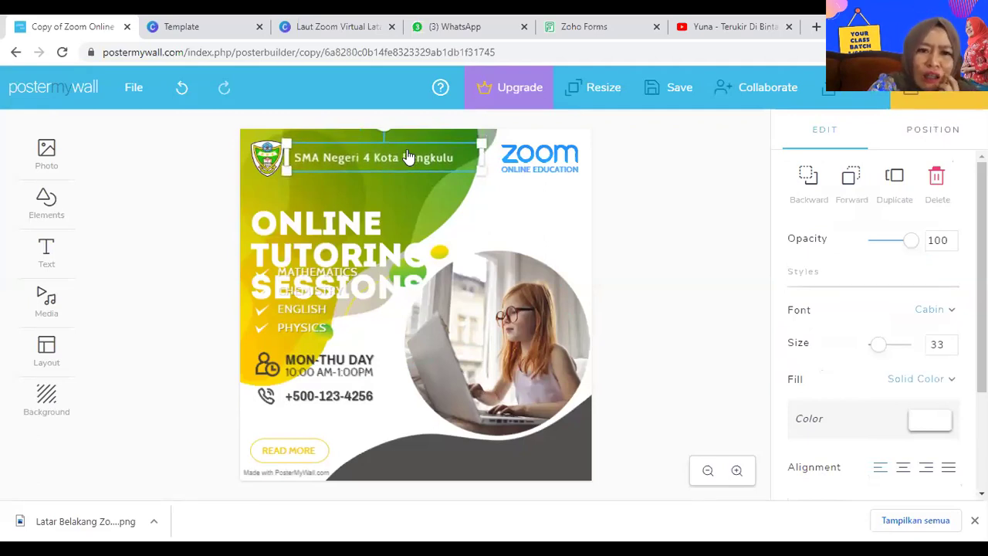
drag(481, 168, 471, 167)
click(656, 198)
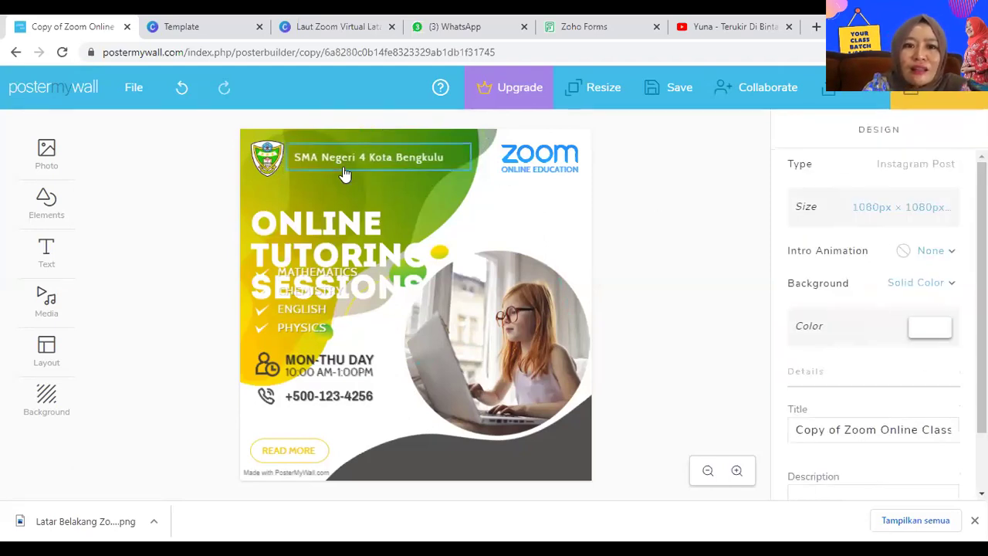
click(270, 157)
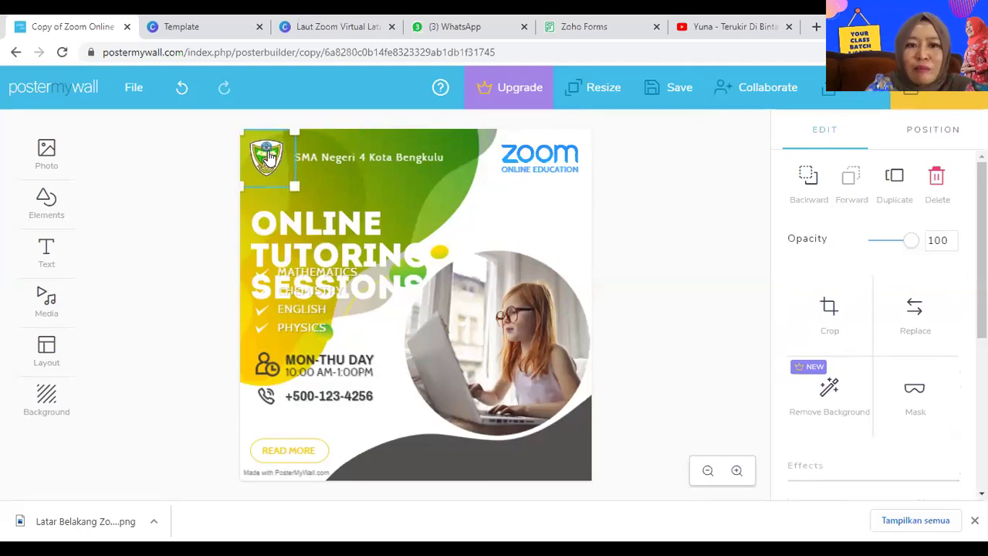
click(675, 185)
click(376, 160)
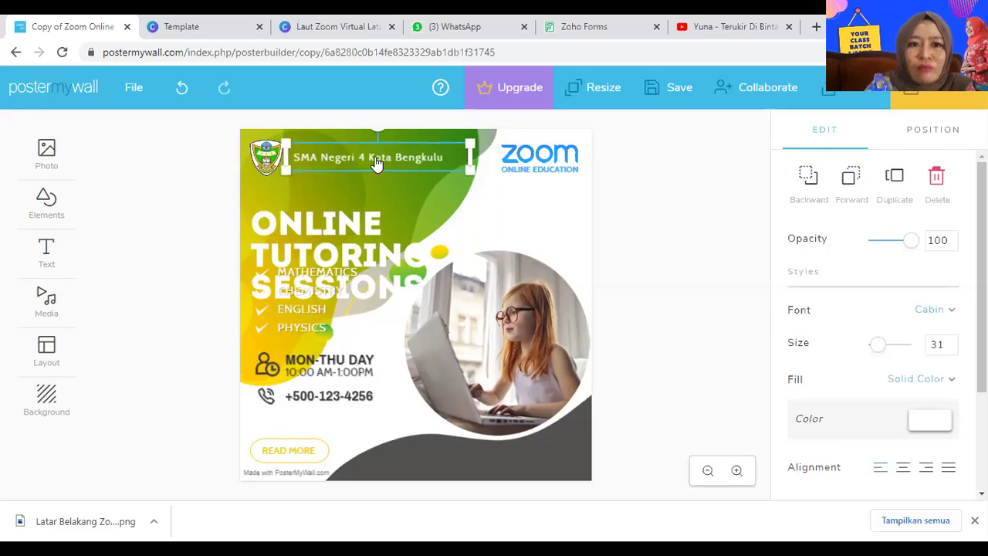
click(646, 207)
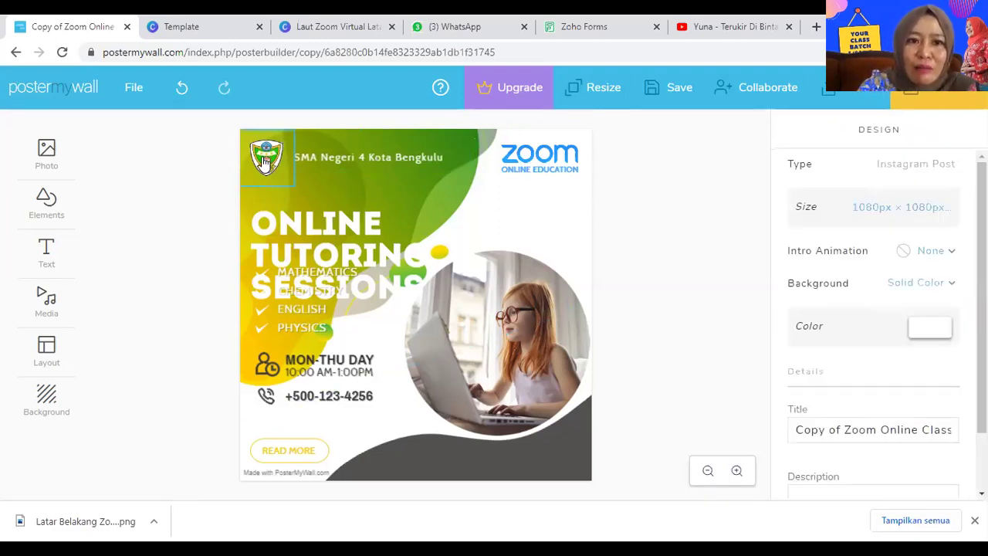
click(320, 164)
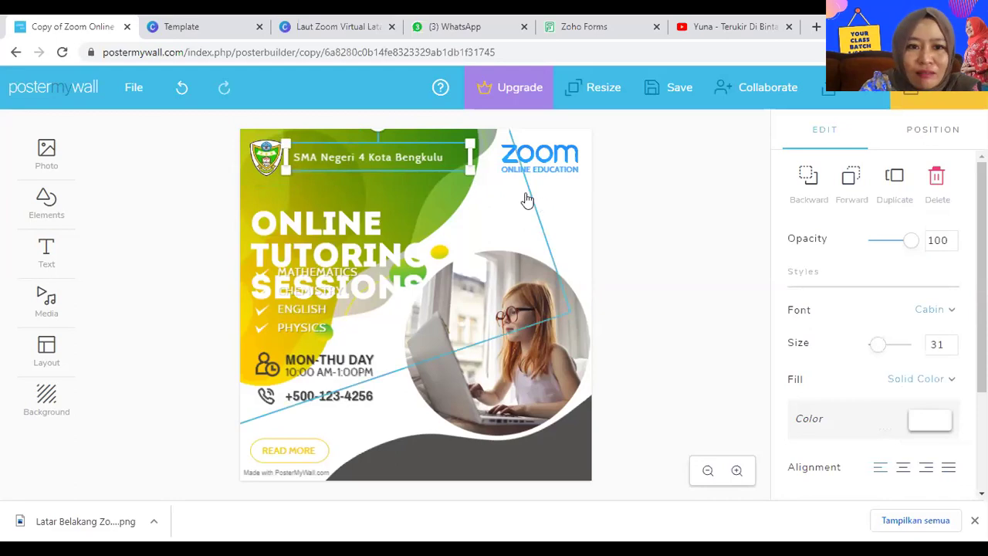
Add a new text box reading 'SMA Negeri 4 Kota Bengkulu', widened to one line
click(48, 257)
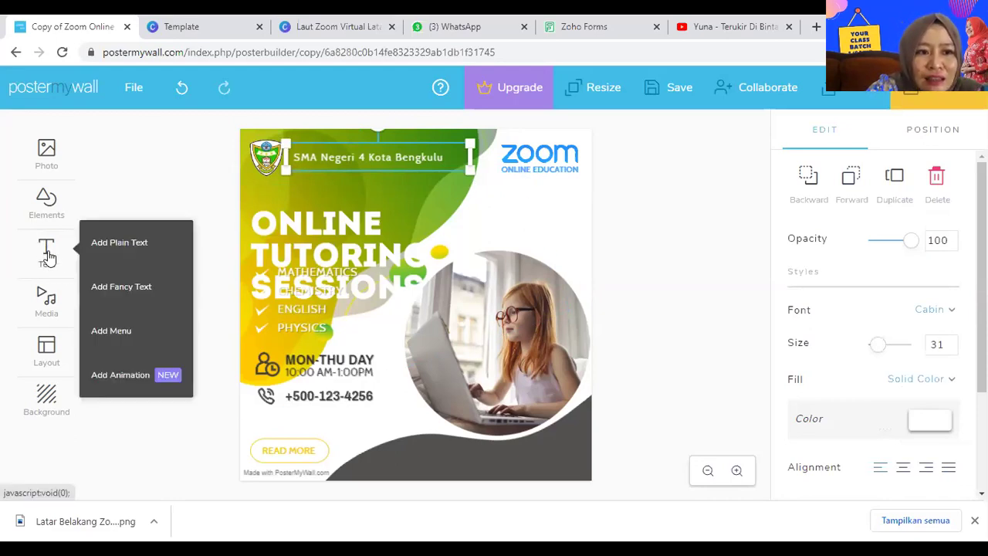
click(162, 245)
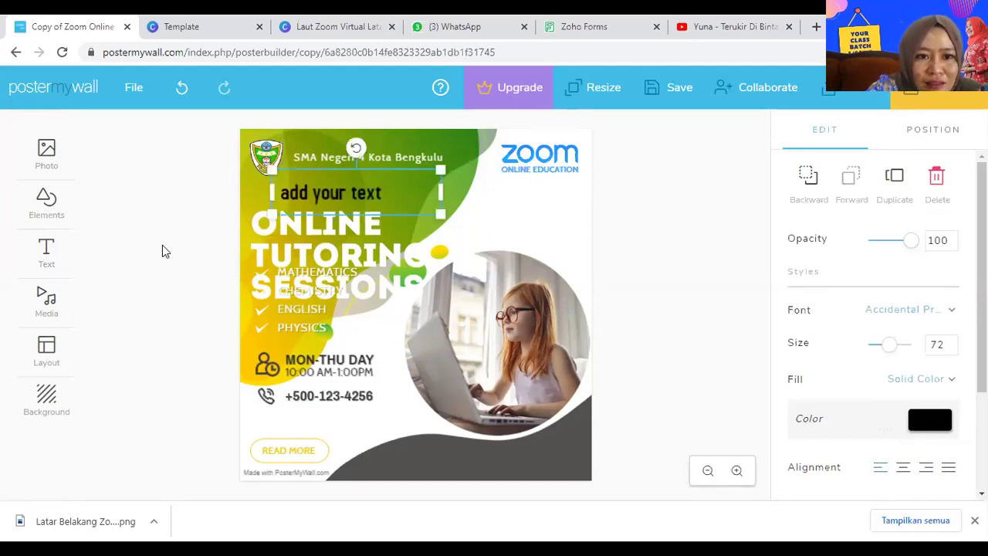
double_click(376, 195)
triple_click(376, 193)
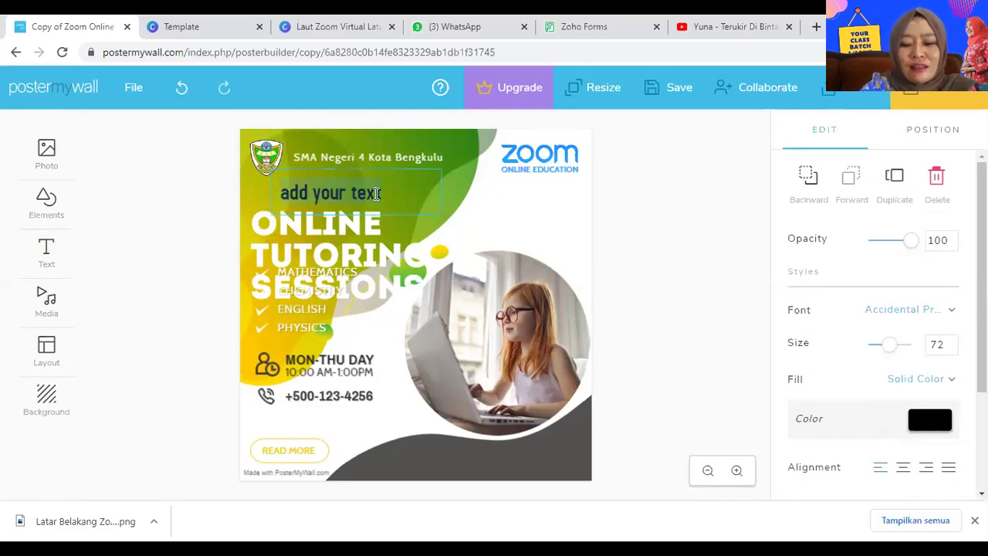
text(SMA)
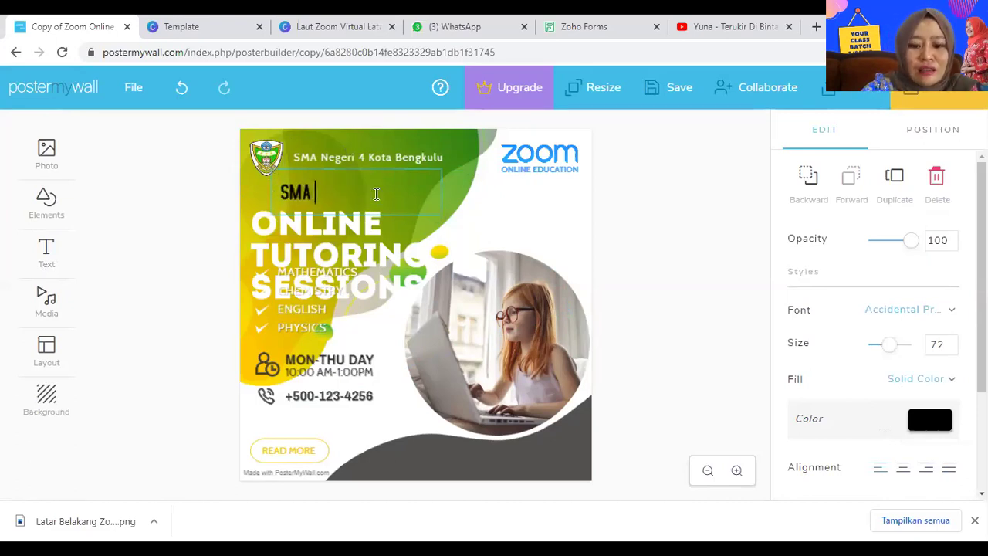
text( Negeri 4 Kota)
key(Home)
click(428, 190)
text(B)
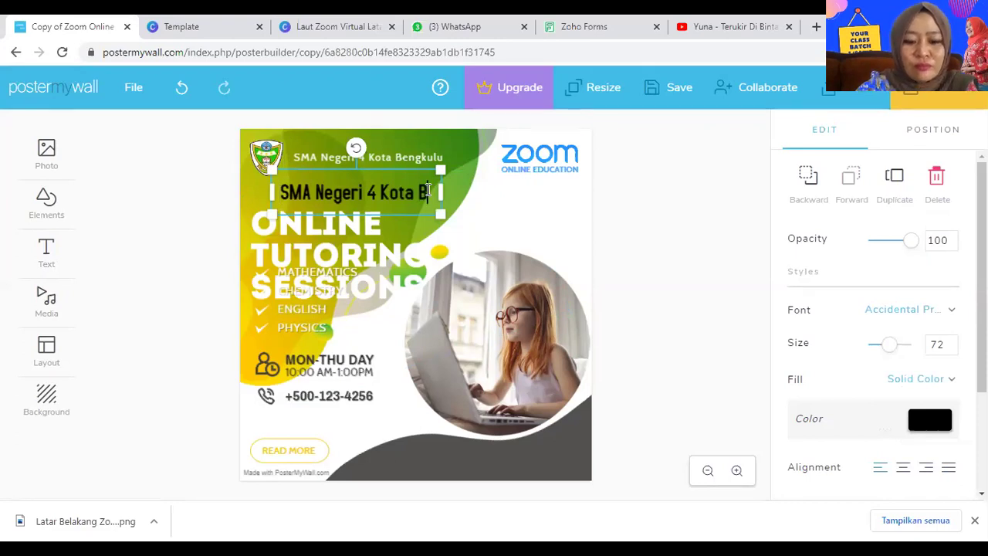
text(engkulu)
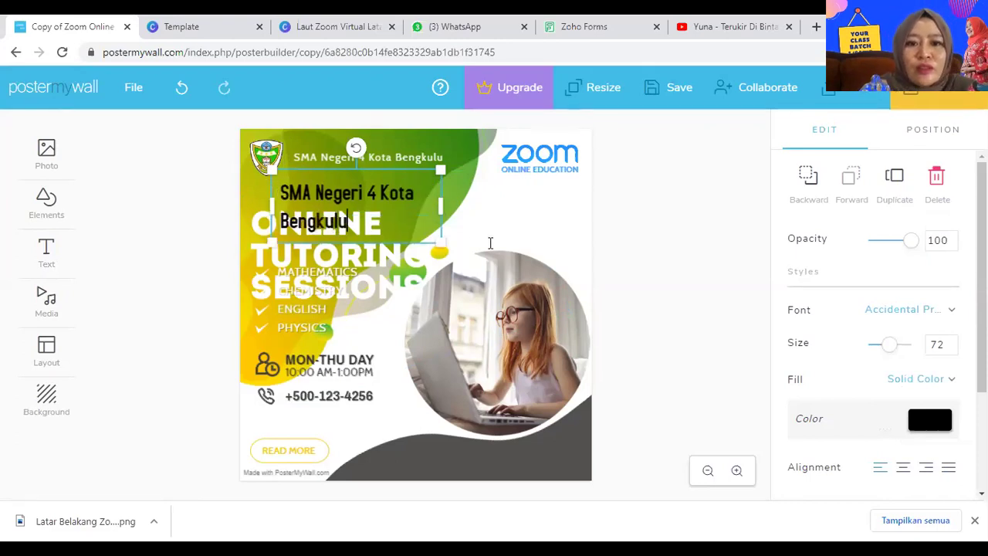
drag(440, 206, 516, 207)
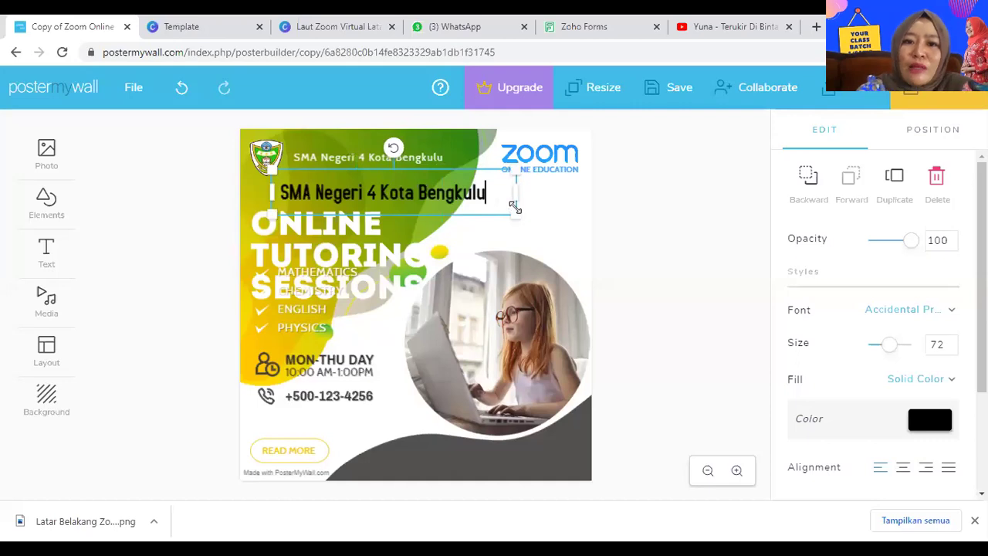
Colour the school name dark grey (#505251) after trying yellow
click(623, 216)
click(467, 196)
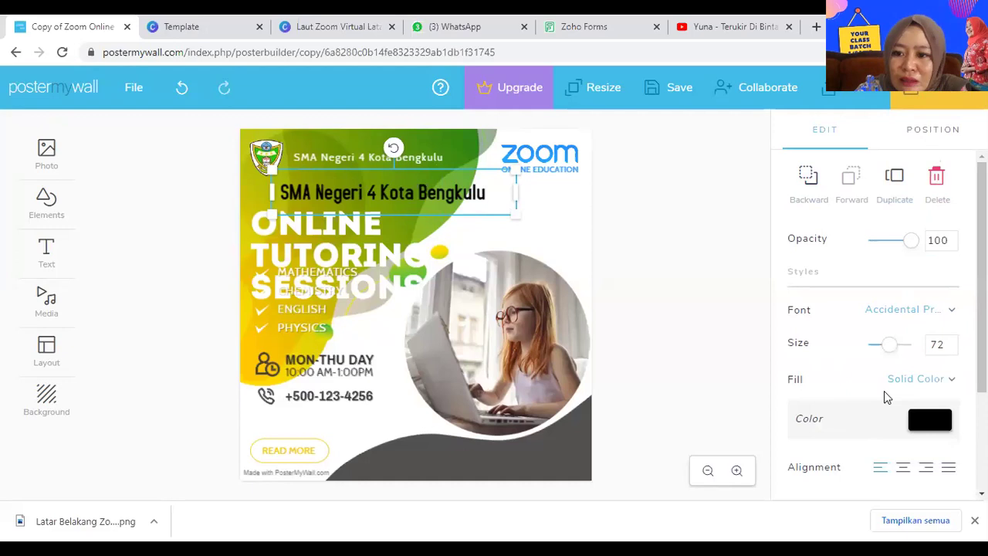
click(921, 426)
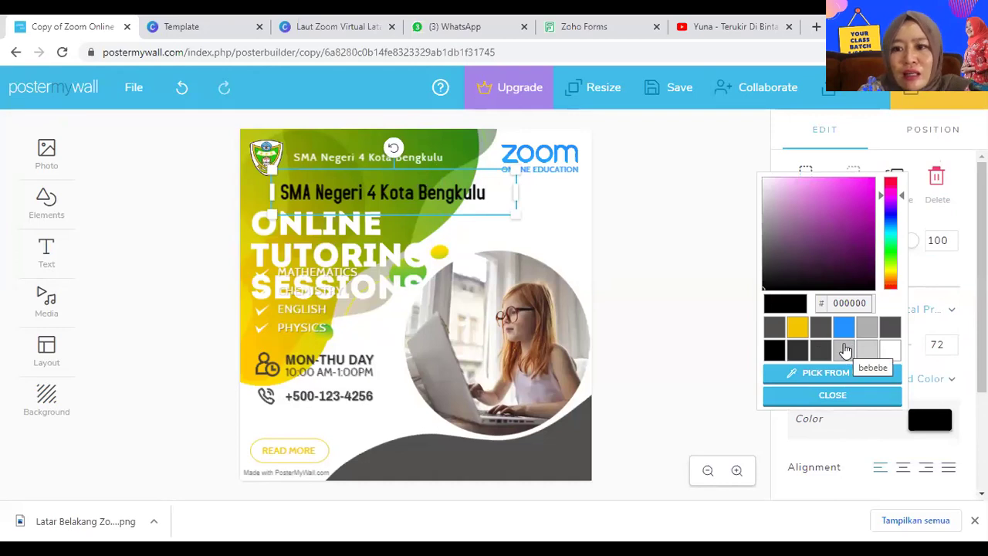
click(795, 328)
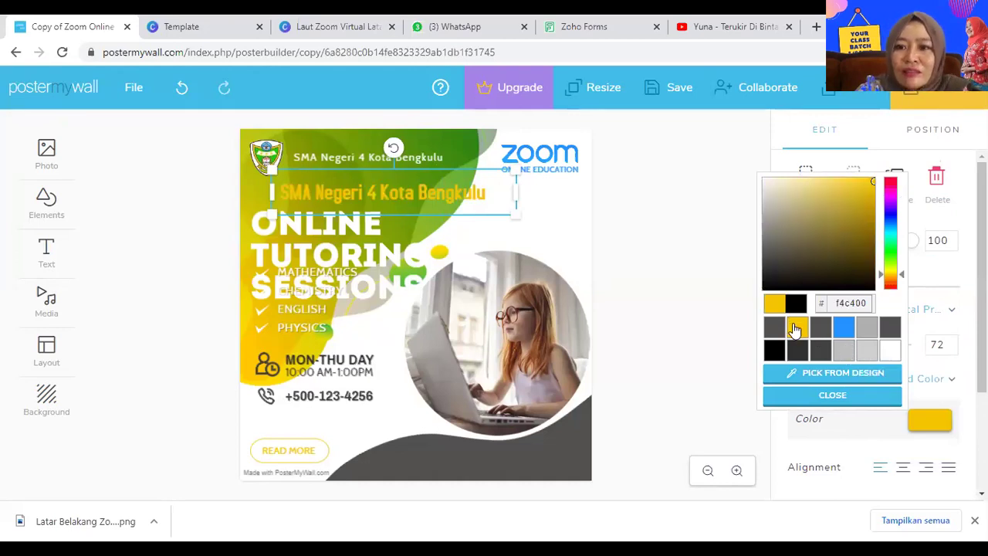
click(824, 330)
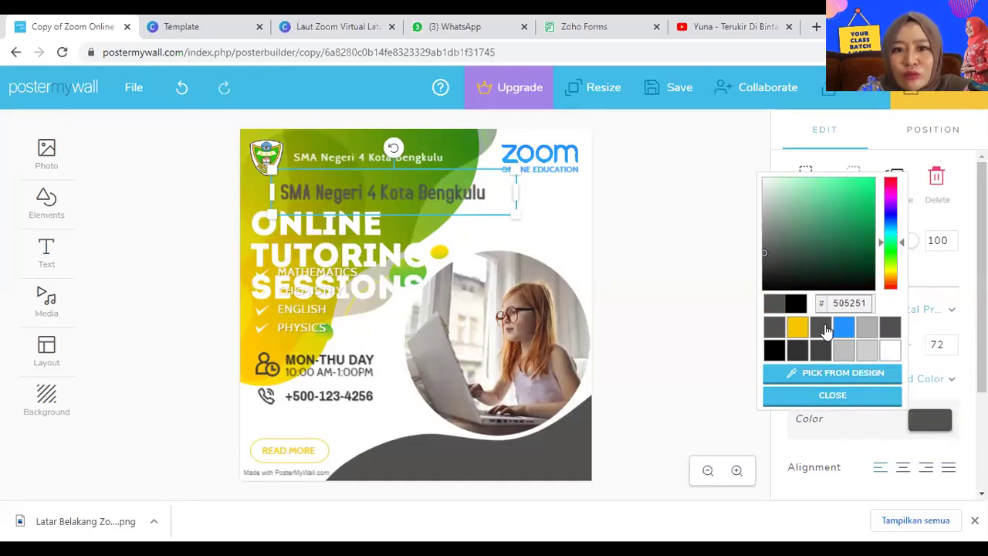
Set the new school-name text back to black and narrow its text box
click(888, 352)
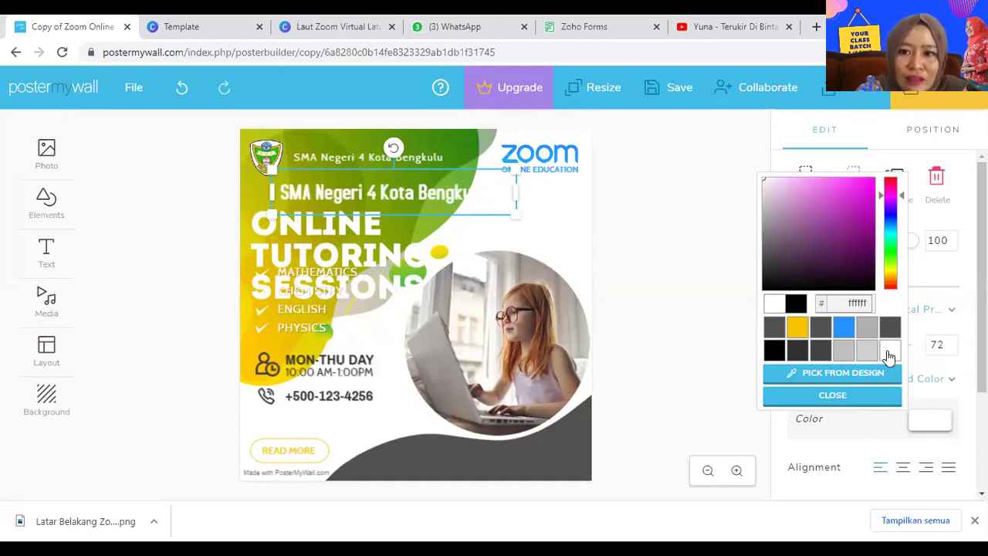
click(795, 305)
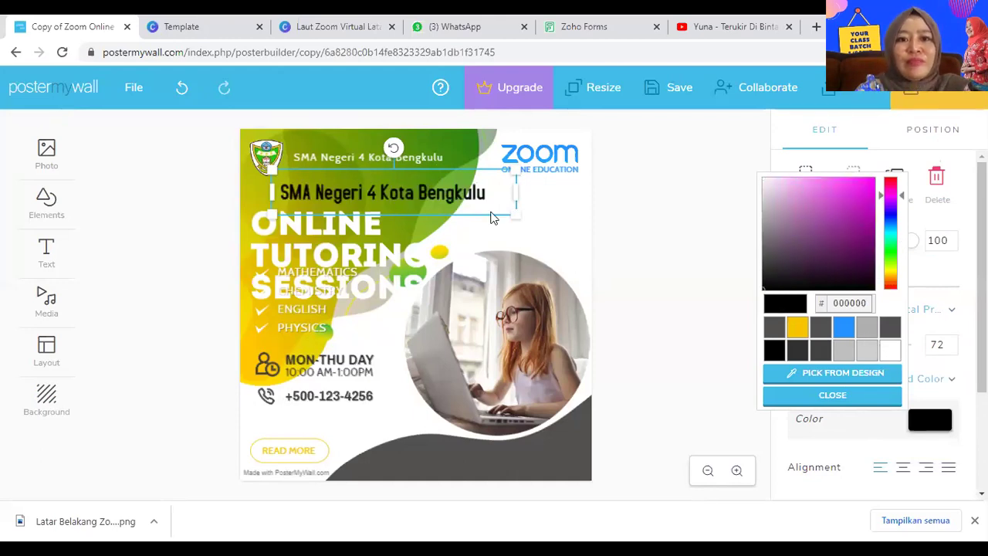
click(670, 211)
click(446, 202)
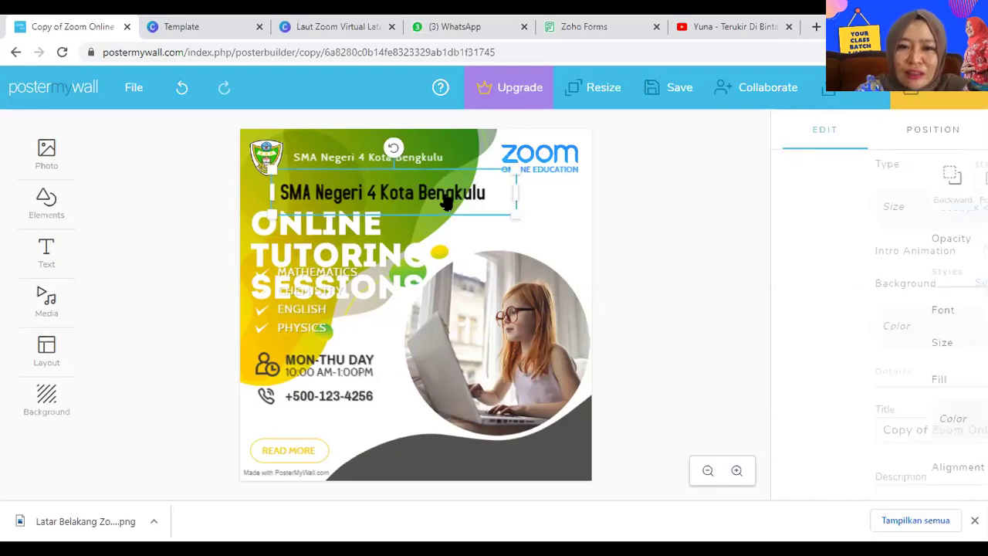
drag(514, 211, 466, 197)
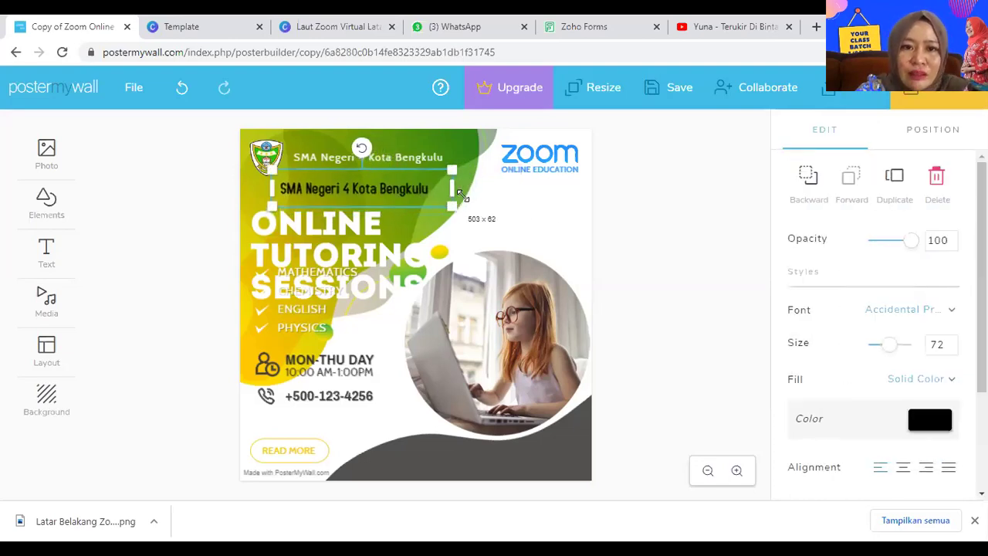
Remove the old white school-name line and move the black one up beside the logo
click(402, 154)
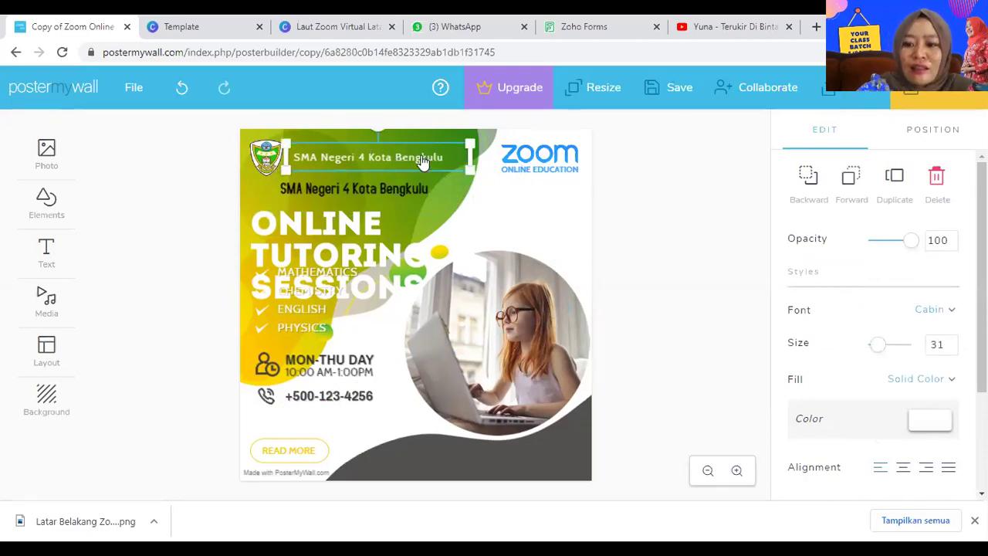
key(Escape)
click(377, 188)
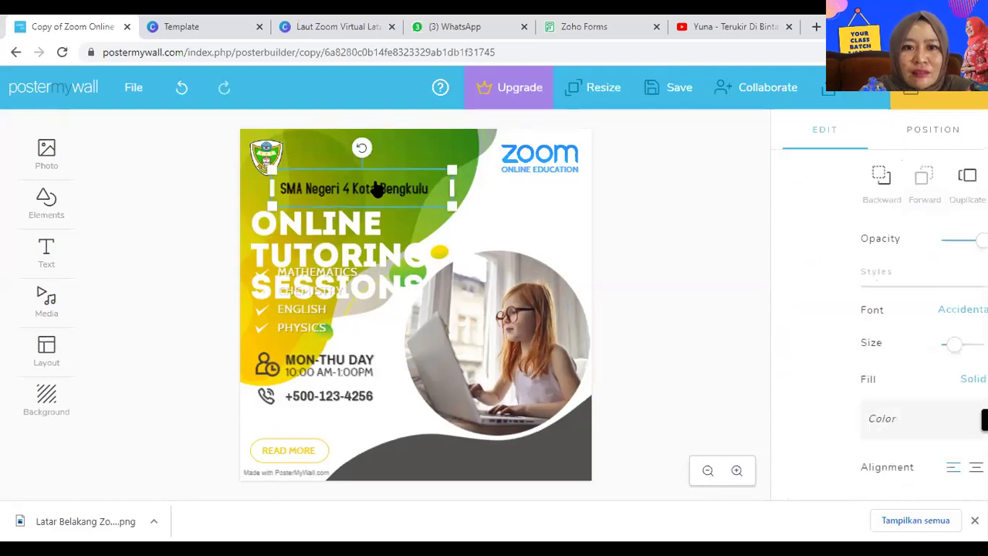
drag(377, 165, 389, 138)
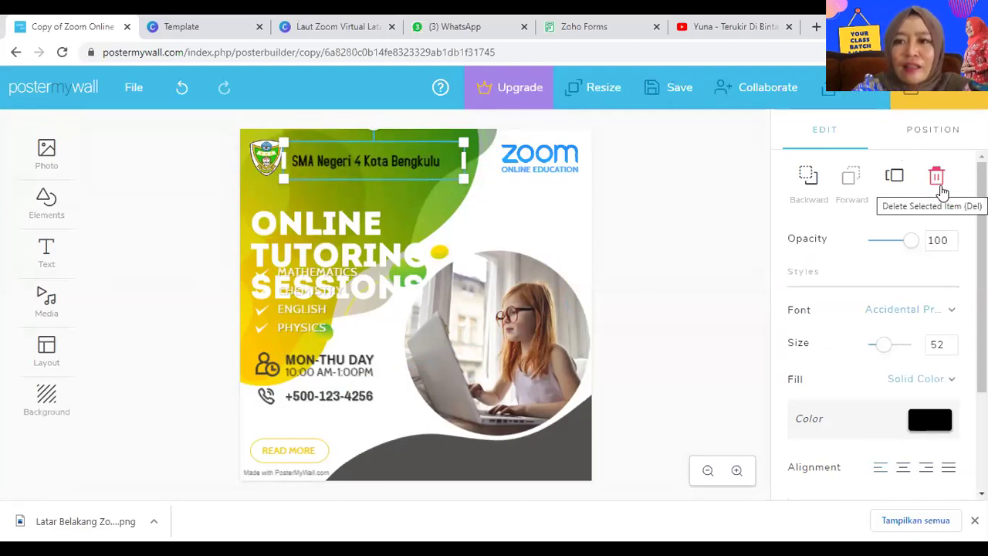
Shrink the school-name text beside the logo slightly, to size 48
drag(463, 178, 451, 176)
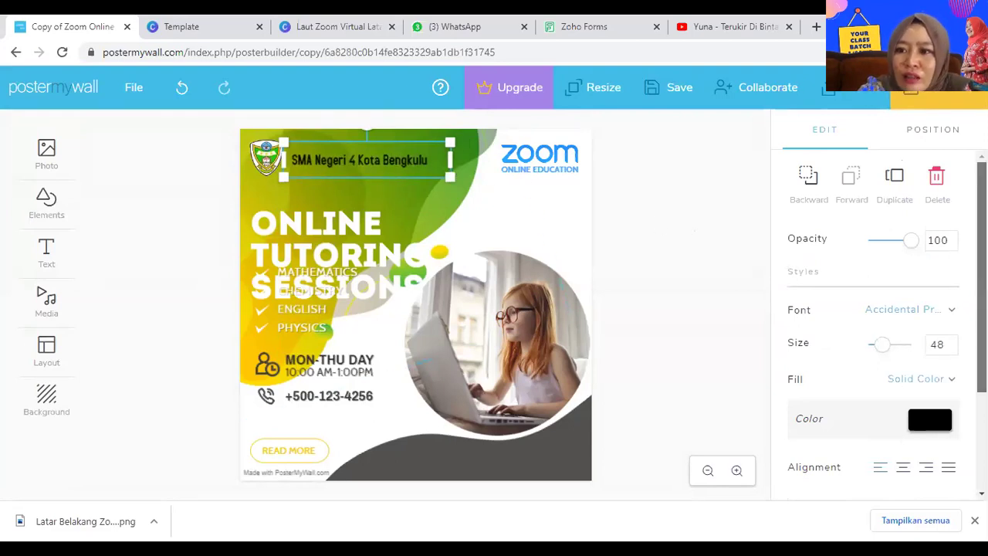
scroll(980, 277, down, 1)
scroll(887, 329, down, 1)
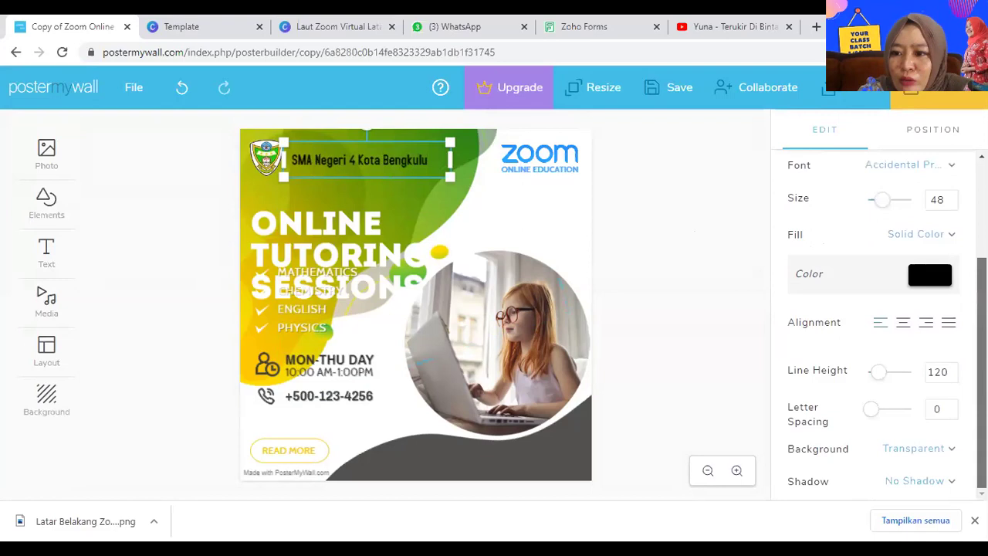
click(954, 484)
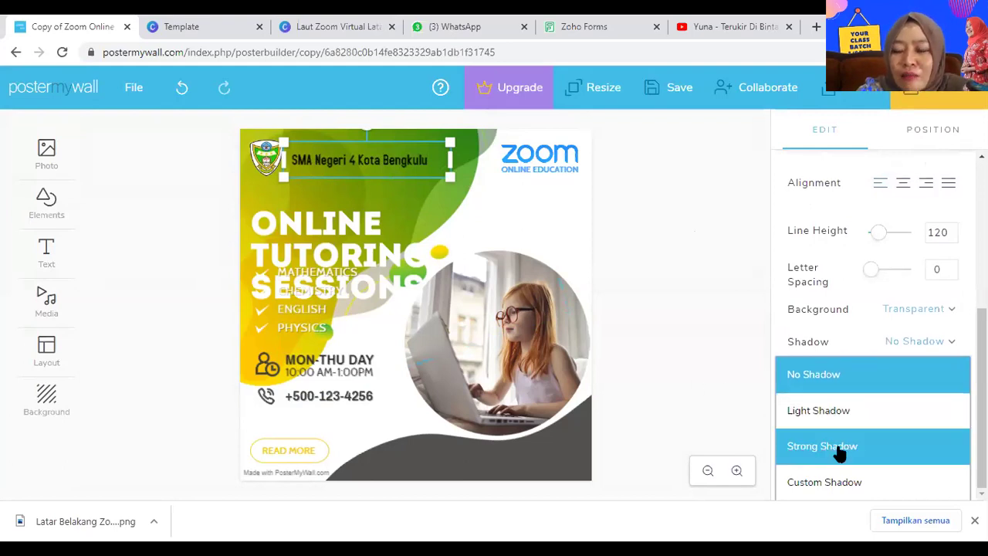
click(701, 347)
click(400, 161)
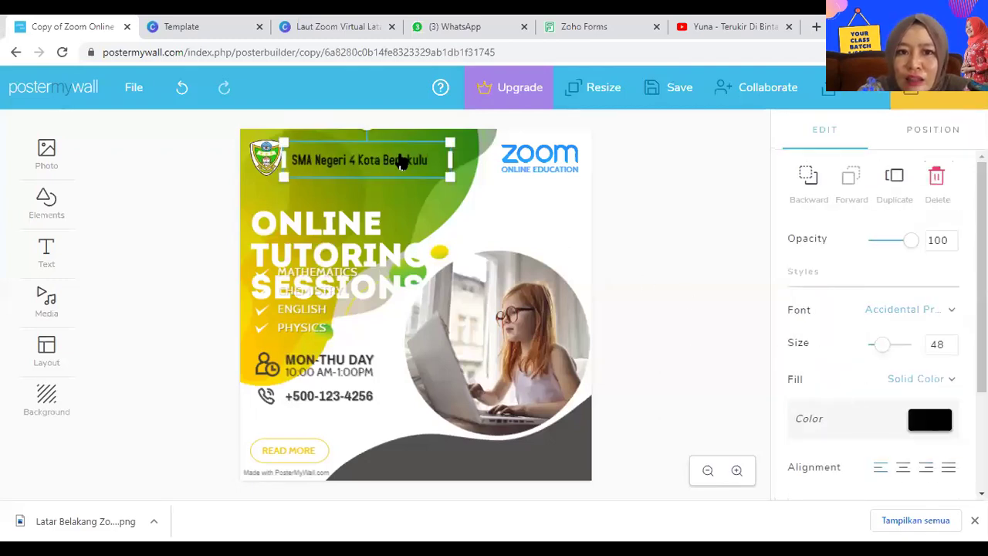
drag(982, 282, 981, 311)
scroll(872, 316, up, 1)
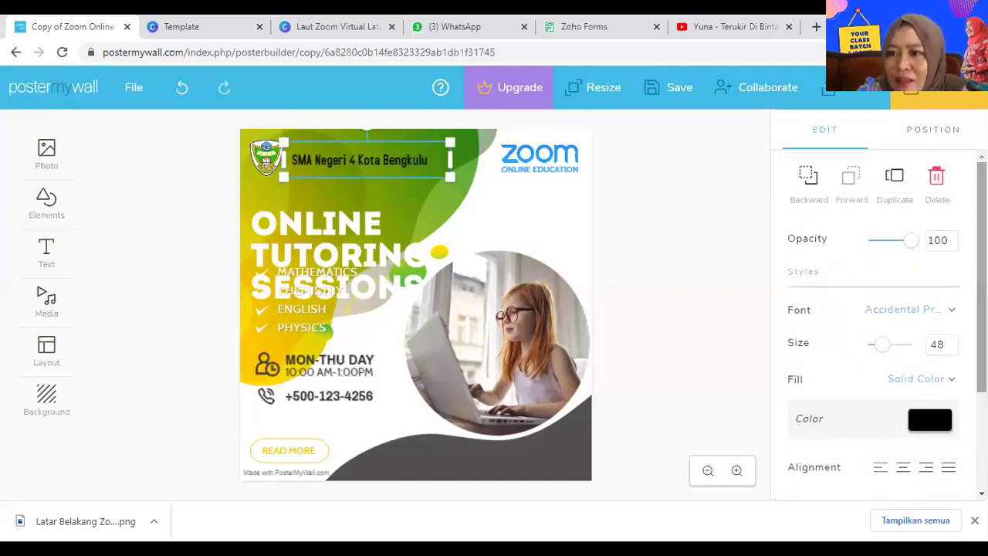
scroll(872, 317, down, 1)
scroll(871, 324, down, 2)
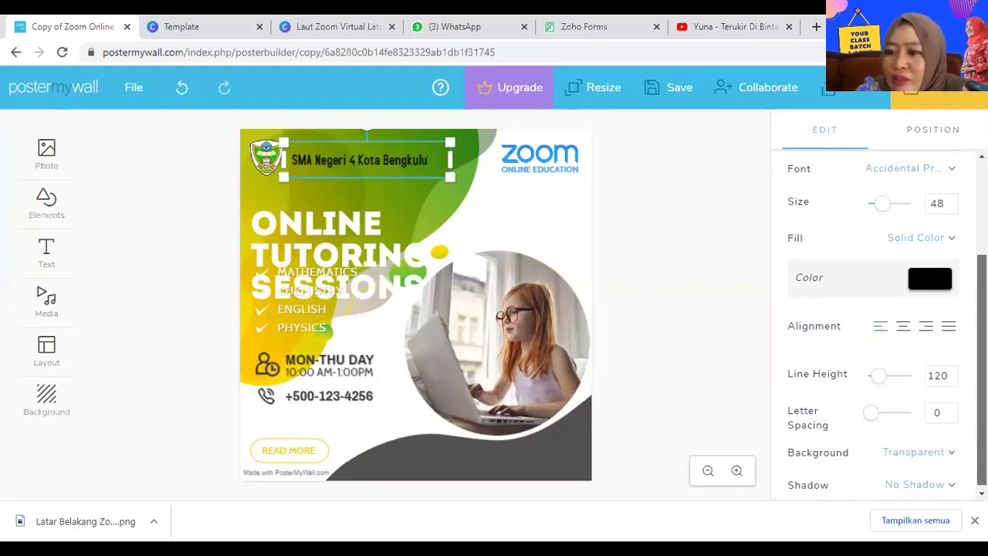
Give the school-name text a Light Shadow, after briefly trying Strong Shadow
click(952, 491)
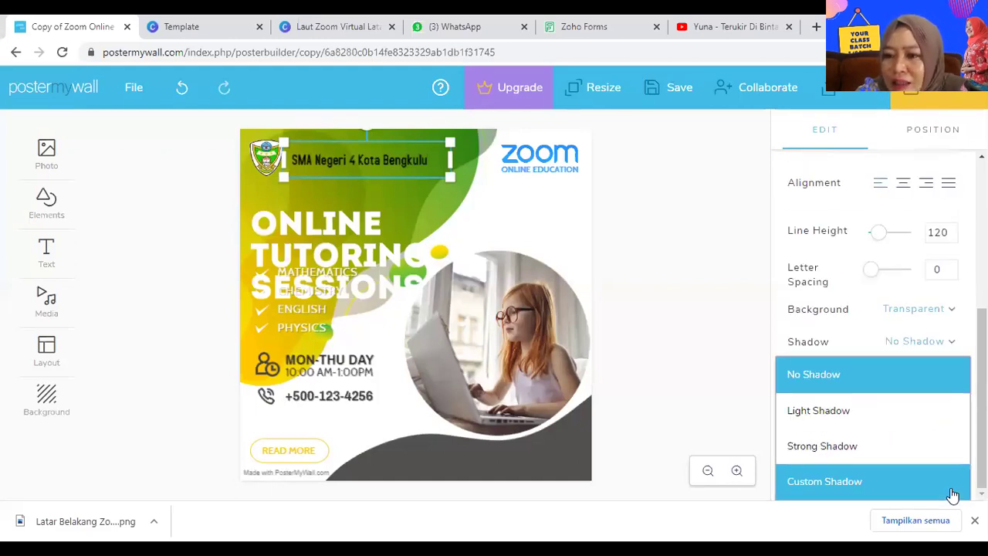
click(831, 411)
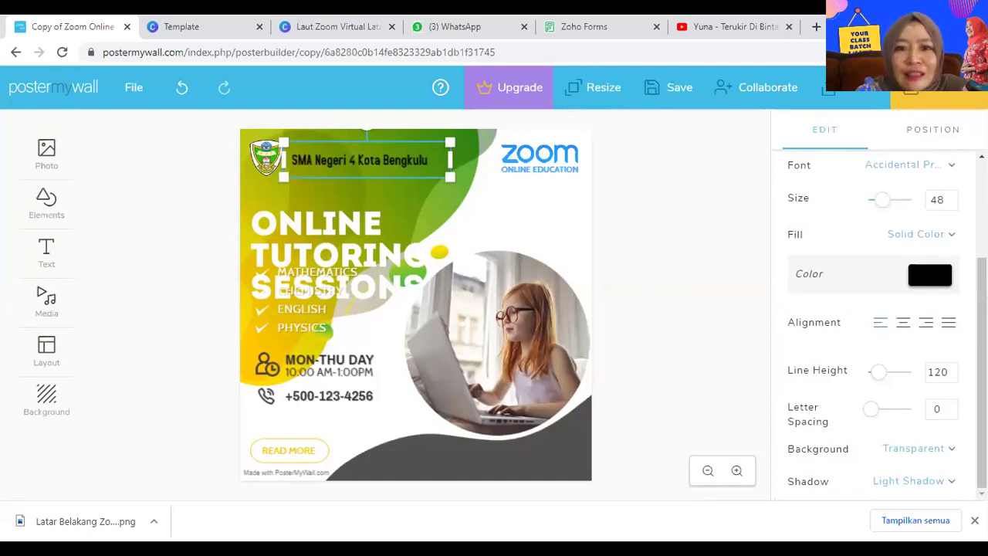
click(954, 482)
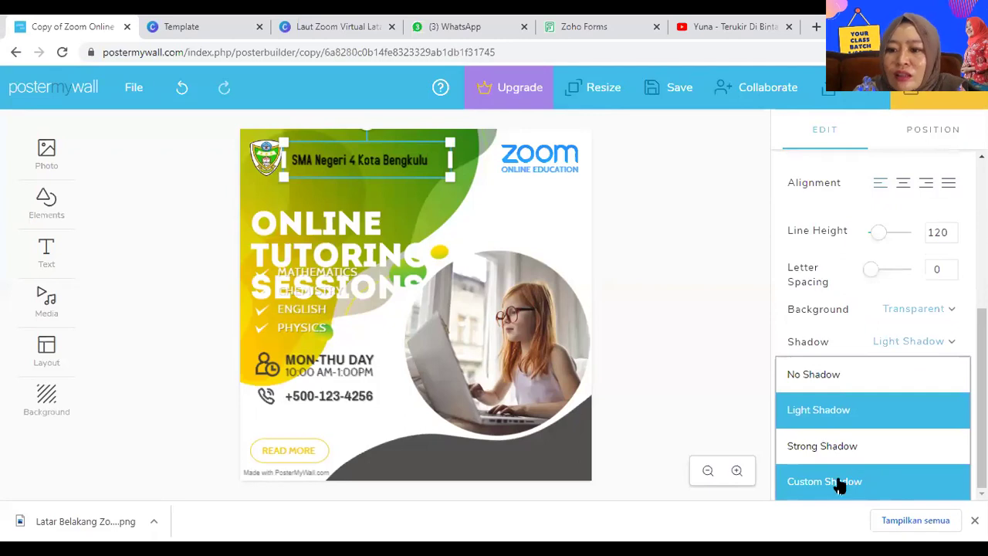
click(811, 456)
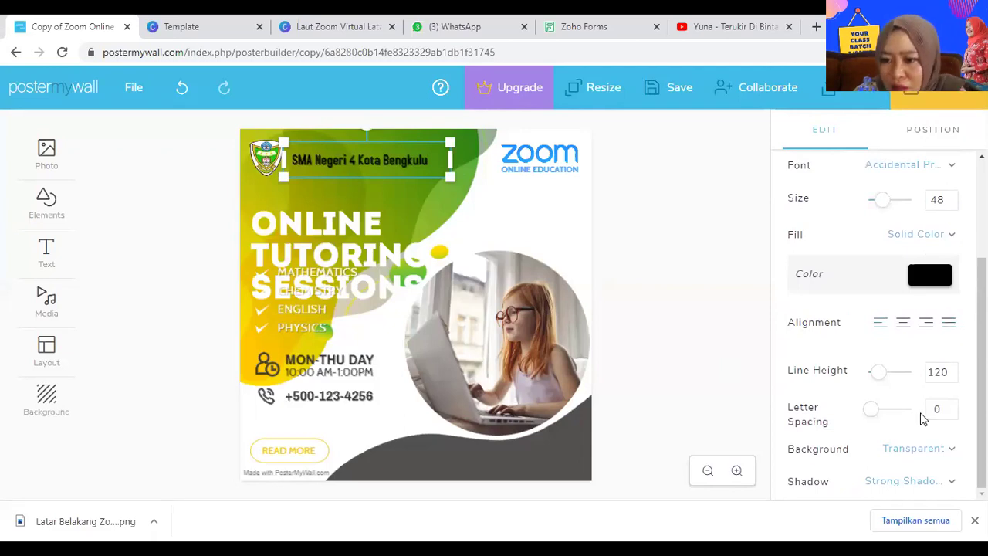
click(953, 482)
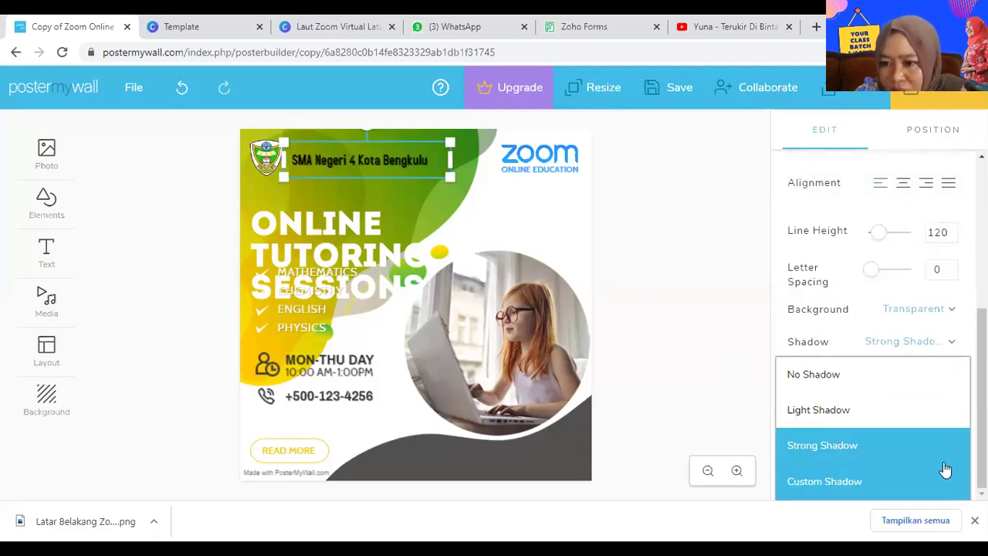
click(878, 405)
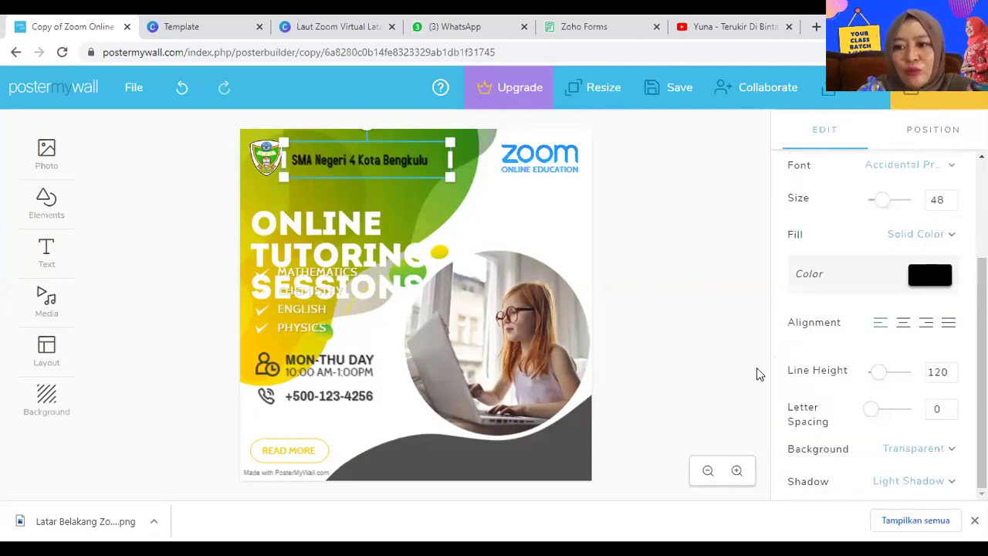
click(674, 284)
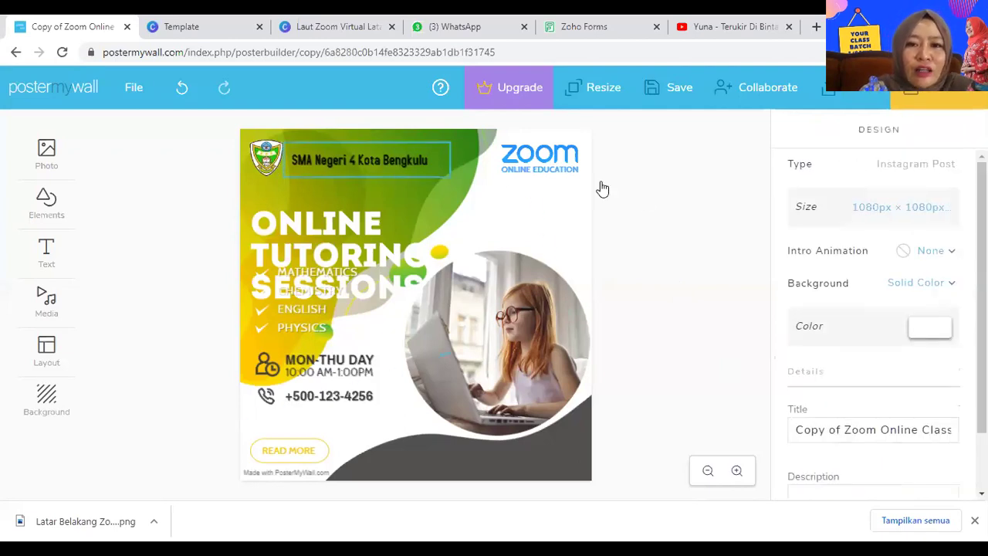
Delete the Zoom logo, the ONLINE EDUCATION text and the girl's photo, then right-click the home-page link
click(552, 176)
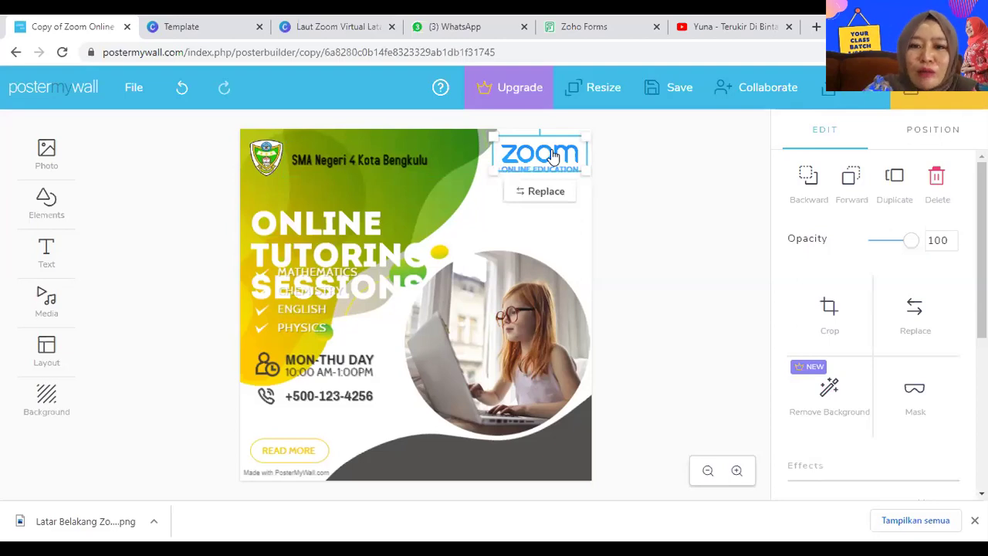
key(Delete)
click(556, 170)
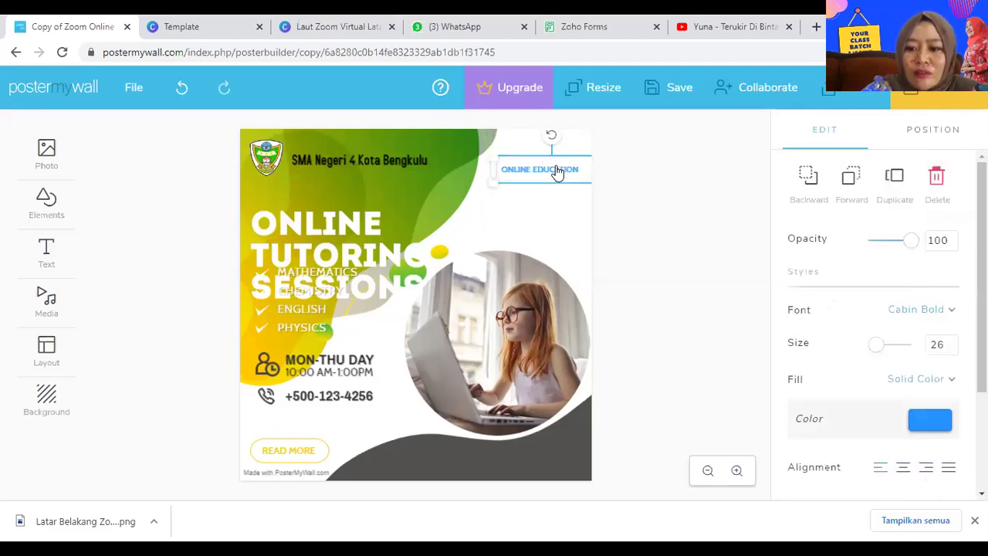
key(Delete)
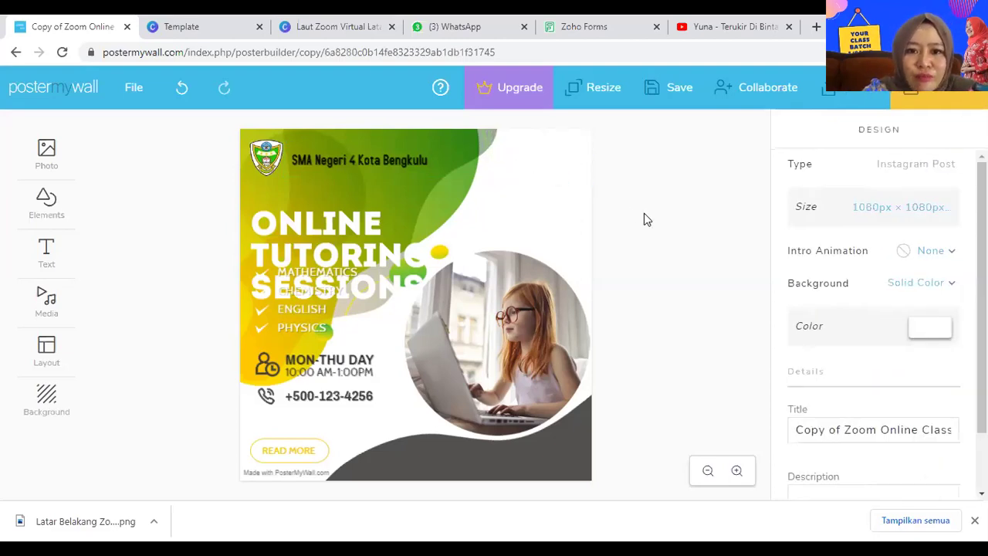
click(353, 229)
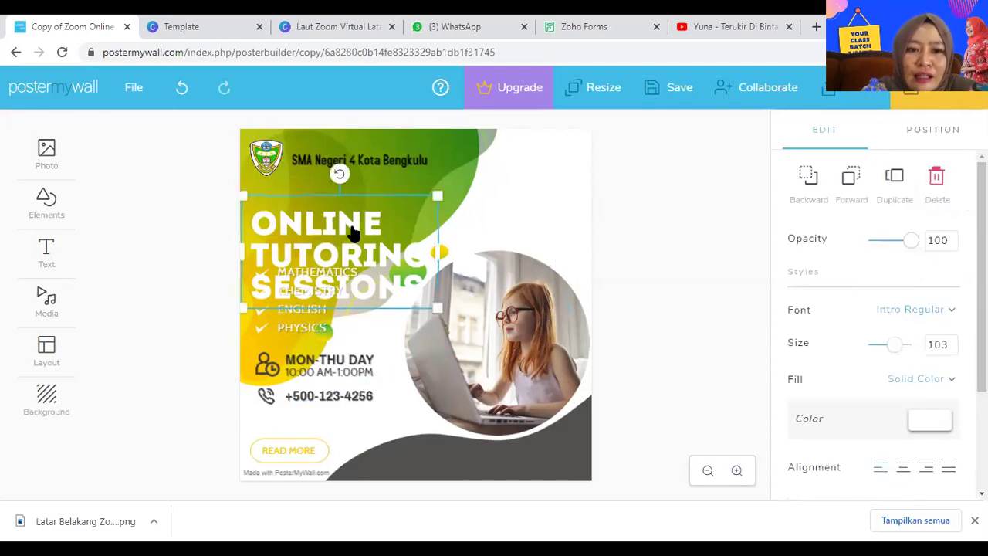
click(499, 289)
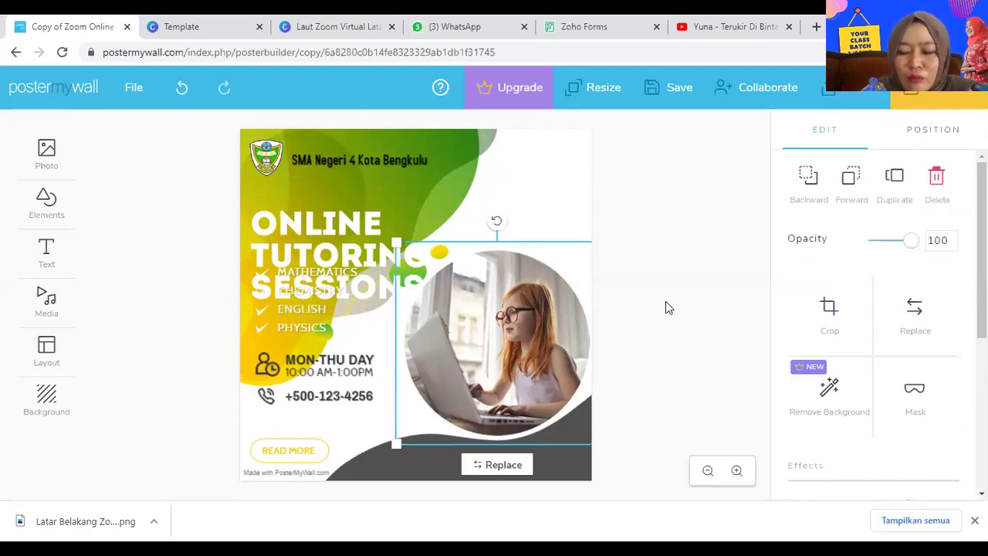
key(Delete)
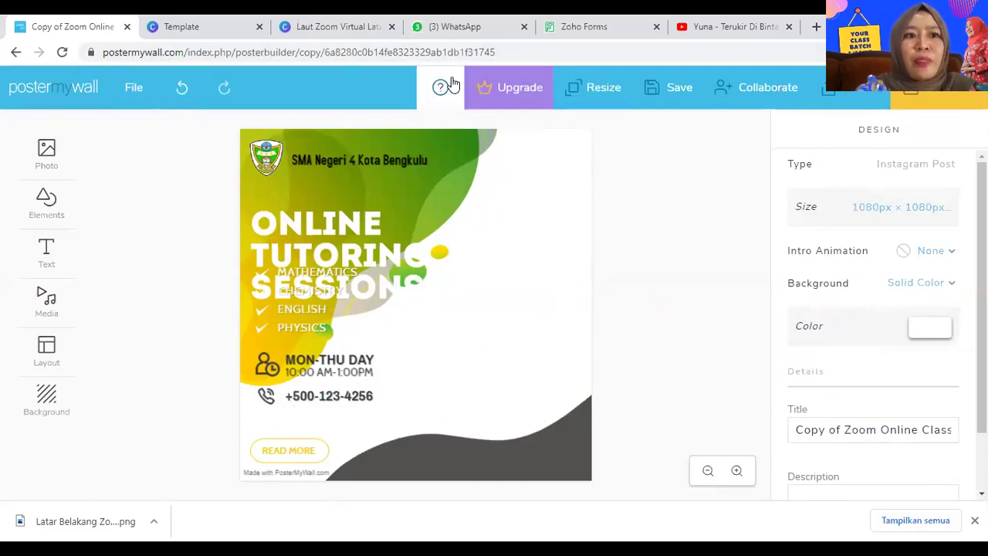
right_click(84, 84)
Open the home page in a new tab, then present PowerPoint slide 13 (Download) full screen and exit
click(147, 98)
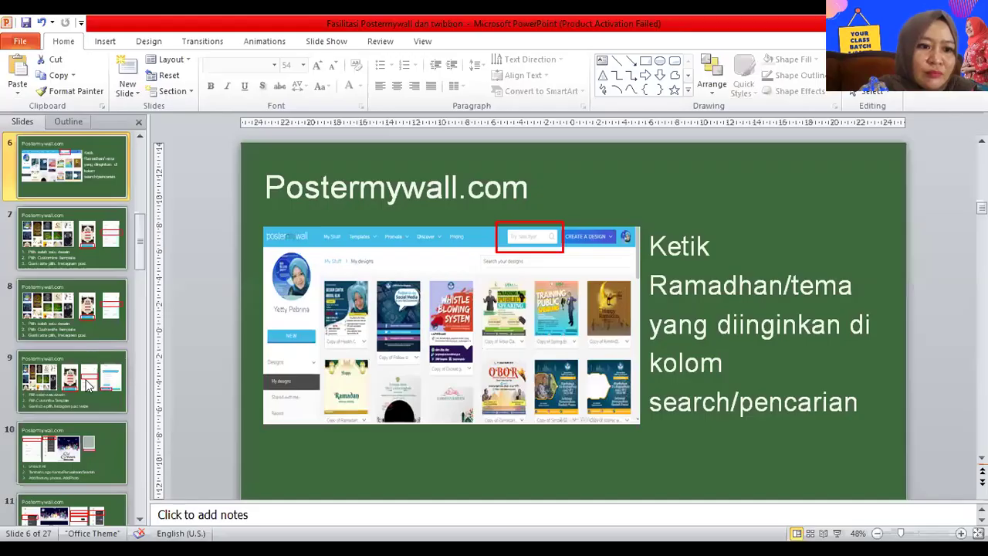
click(46, 313)
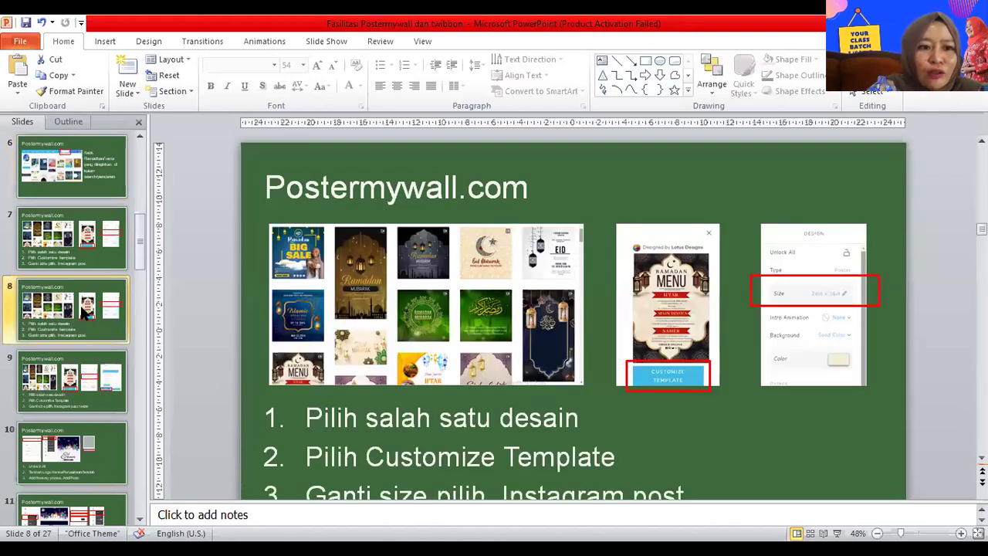
key(Down)
key(Down)
key(Down)
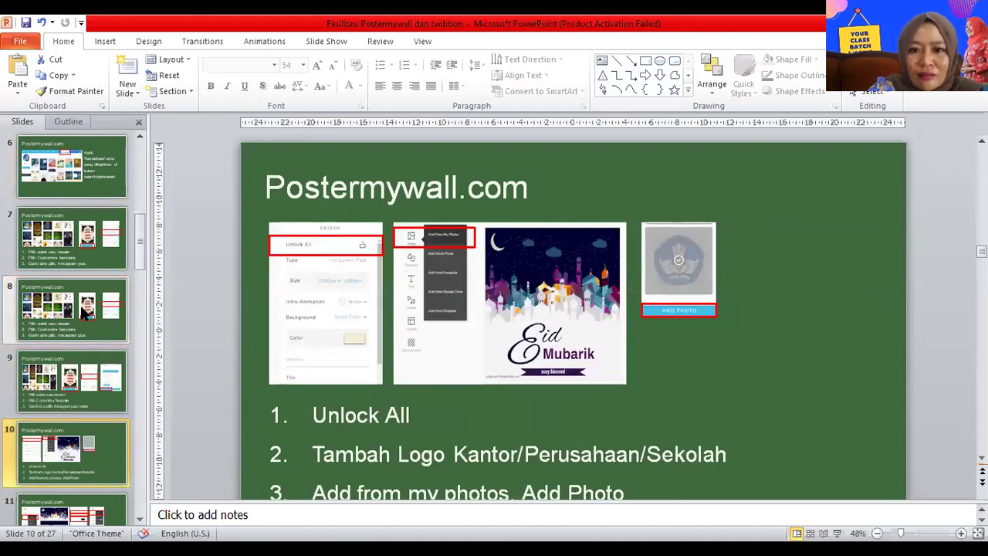
key(Down)
key(Down)
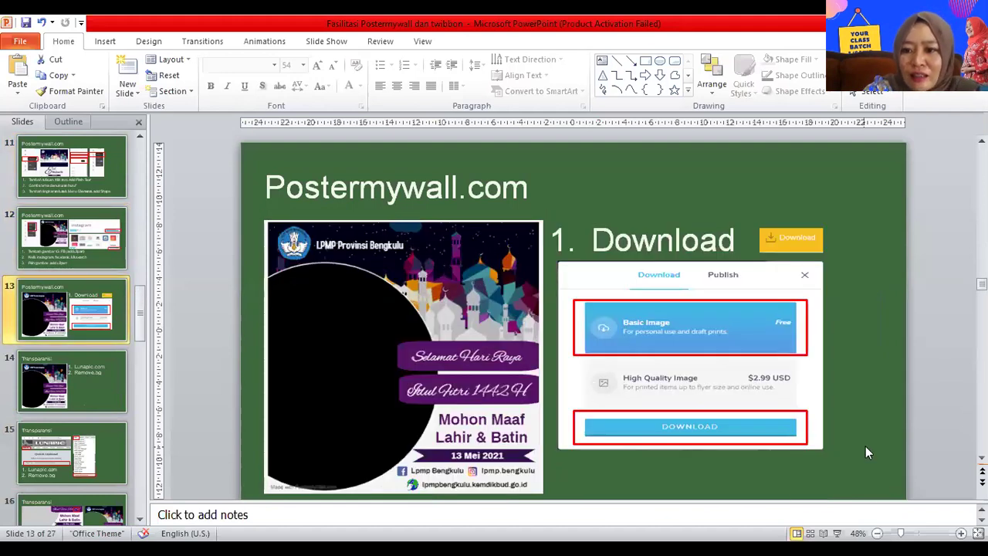
click(837, 532)
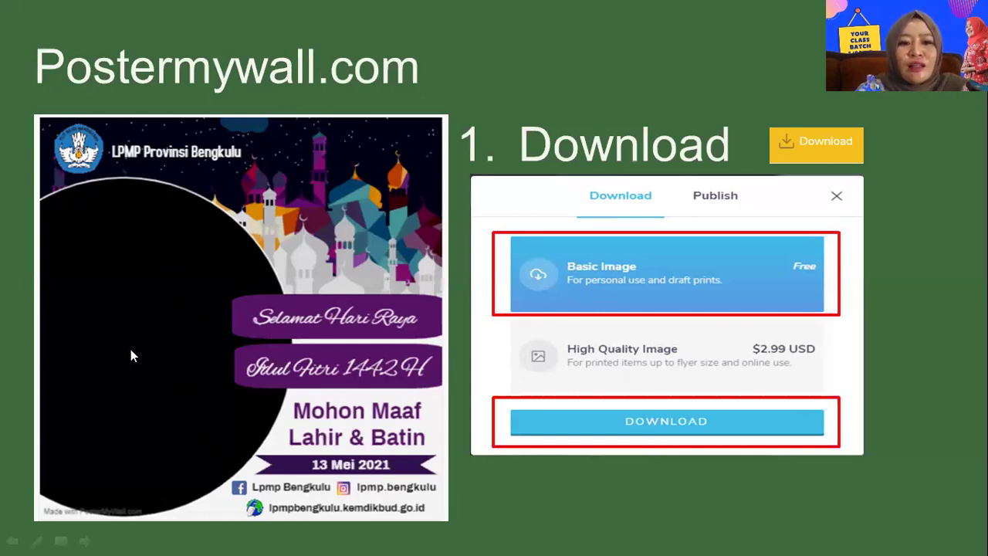
key(Escape)
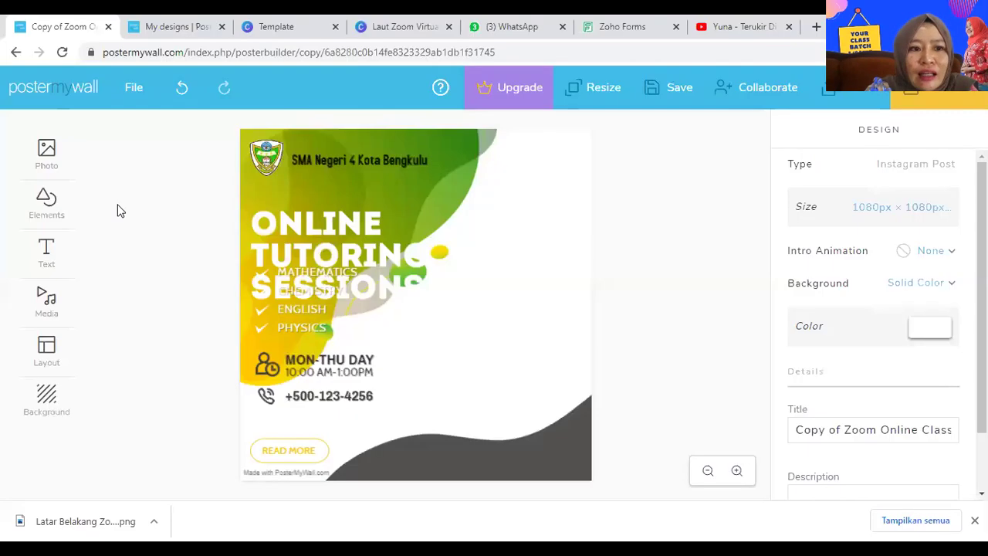
Add a circle from the Elements shape gallery to the poster
click(44, 202)
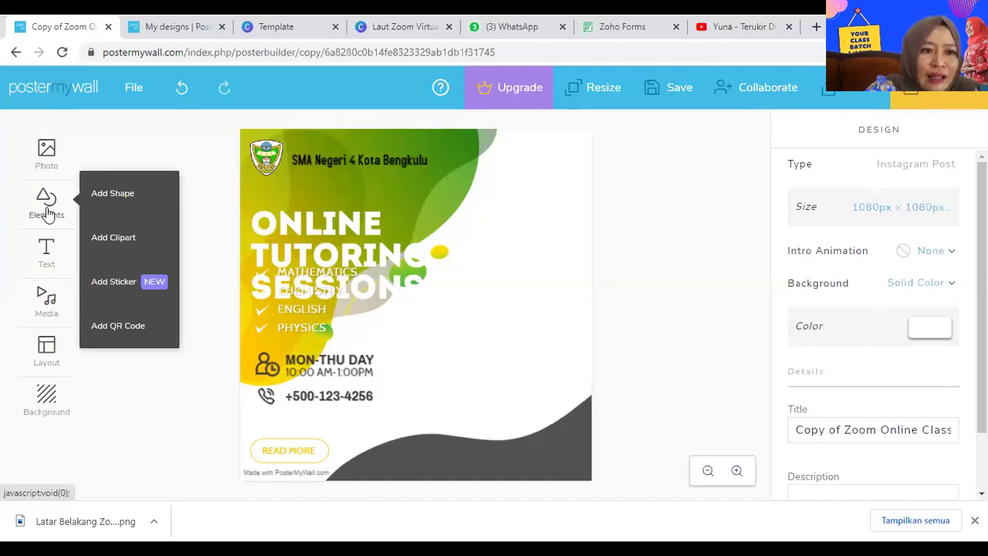
click(142, 198)
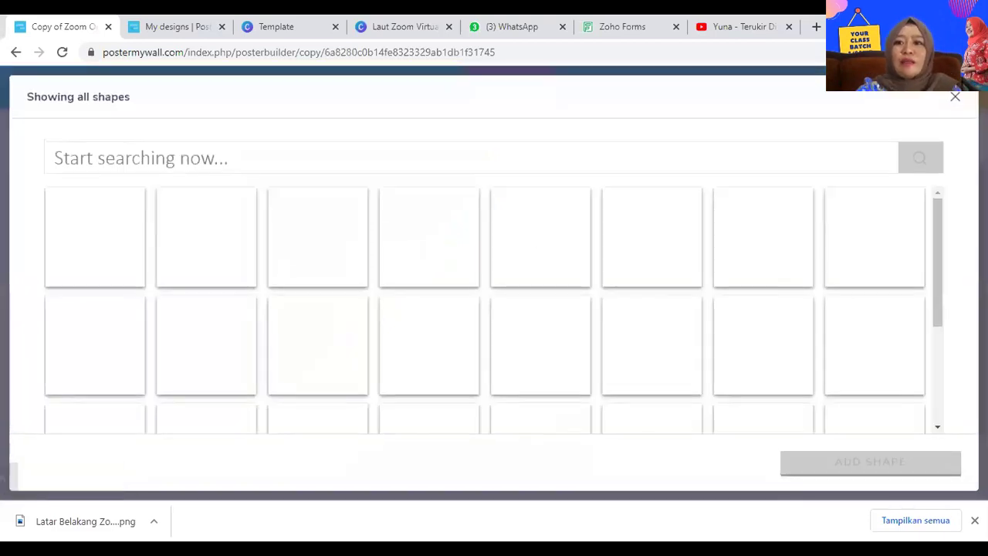
drag(937, 217, 941, 276)
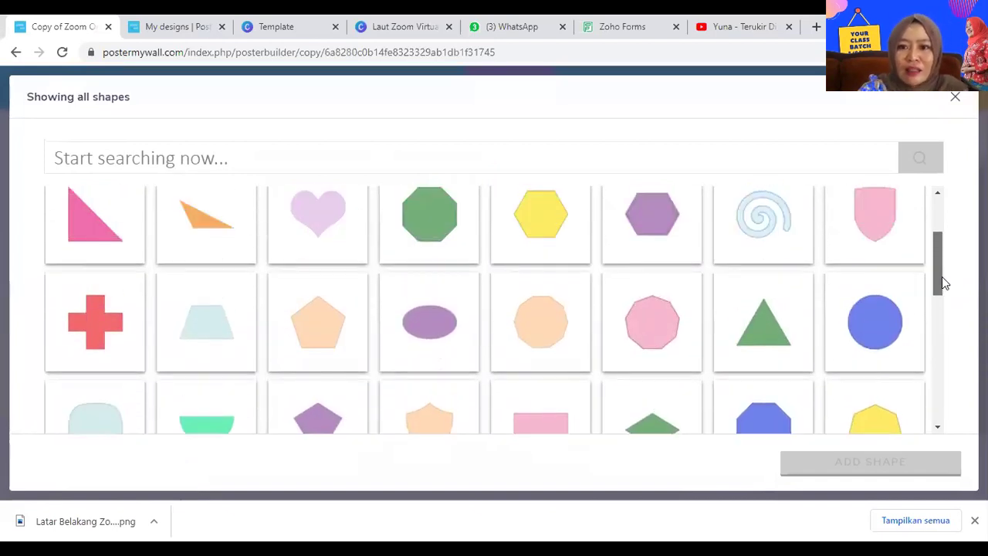
click(877, 324)
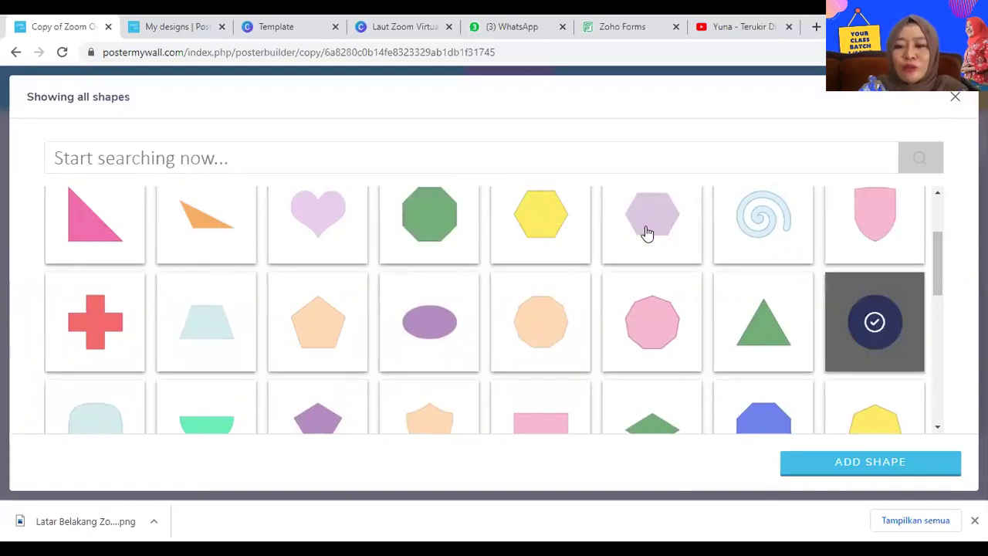
click(866, 463)
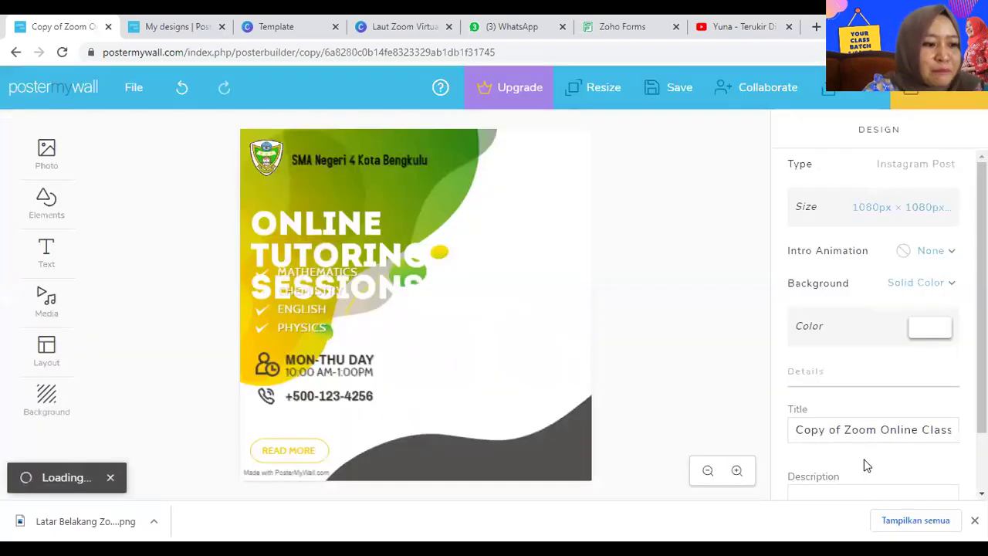
Move and enlarge the circle until it fills the poster's right half against the edge
drag(330, 202, 464, 204)
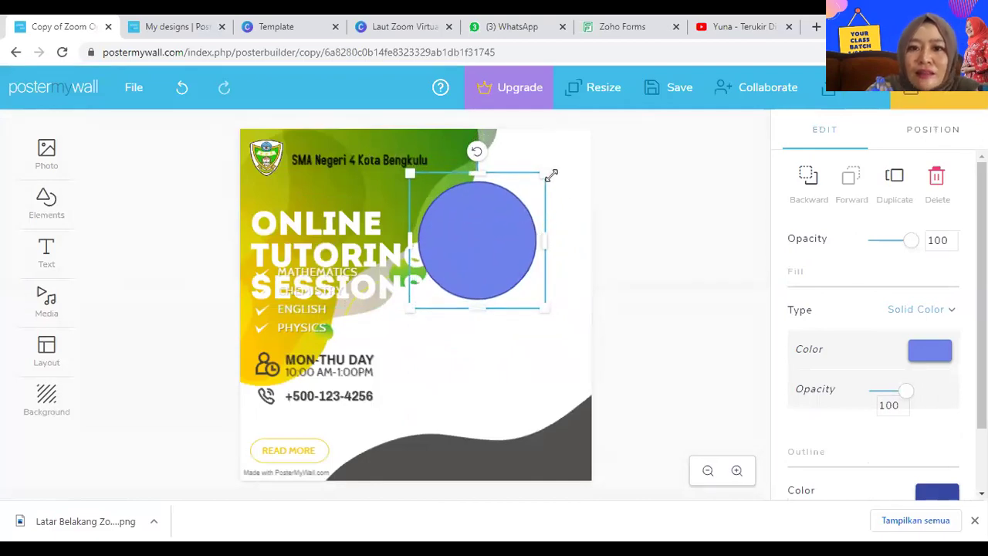
drag(549, 174, 677, 209)
click(677, 209)
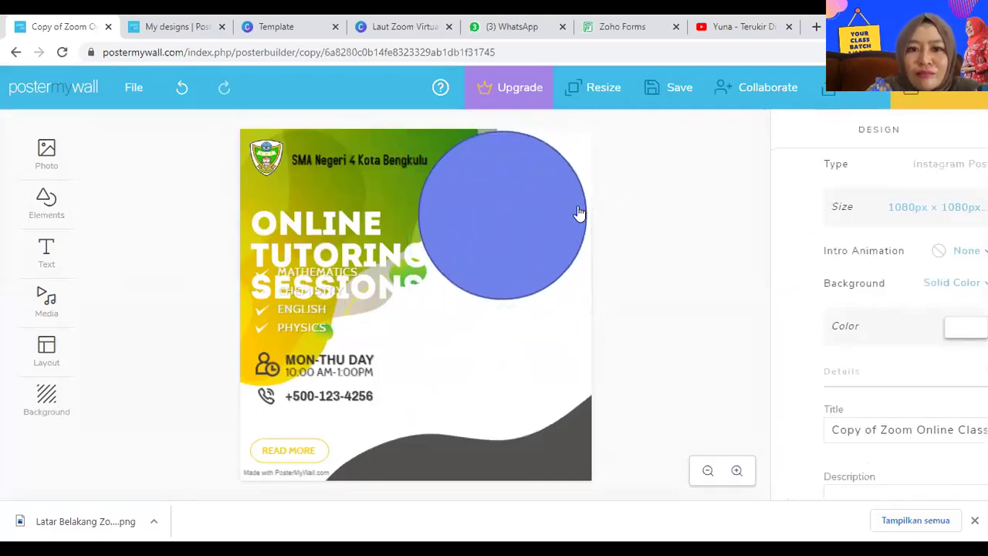
drag(534, 203, 535, 258)
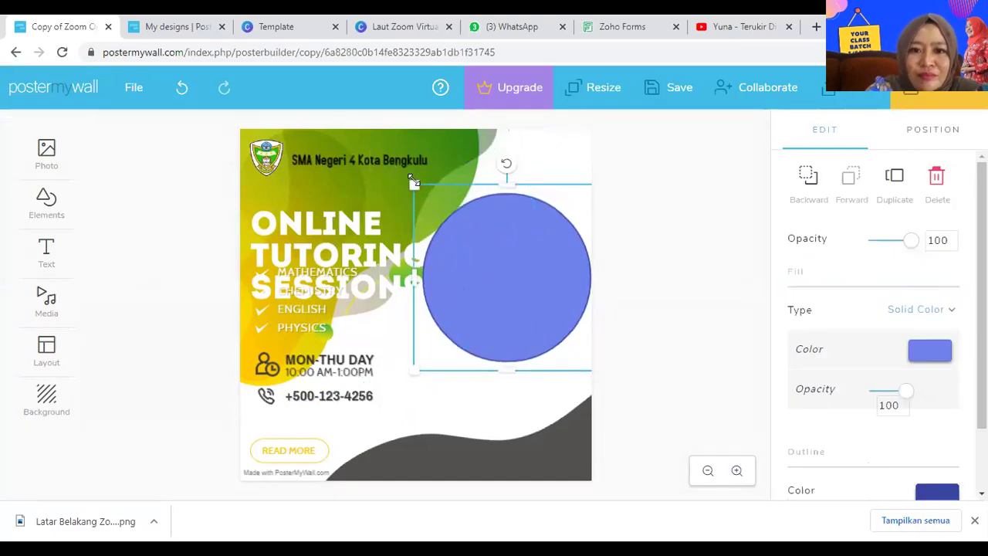
drag(352, 174, 358, 129)
mouse_move(523, 249)
mouse_down()
mouse_move(528, 278)
mouse_move(530, 266)
mouse_up()
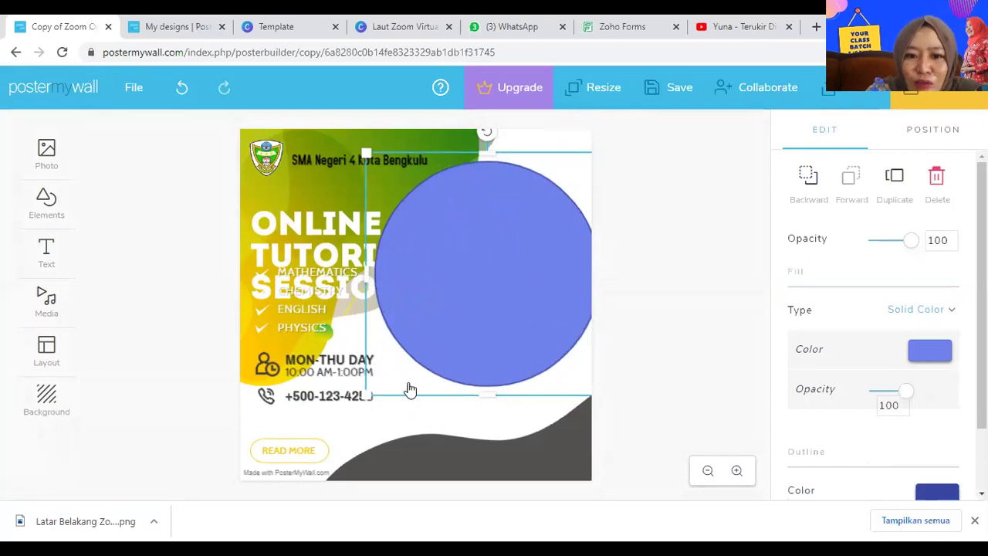
drag(361, 395, 386, 468)
click(386, 468)
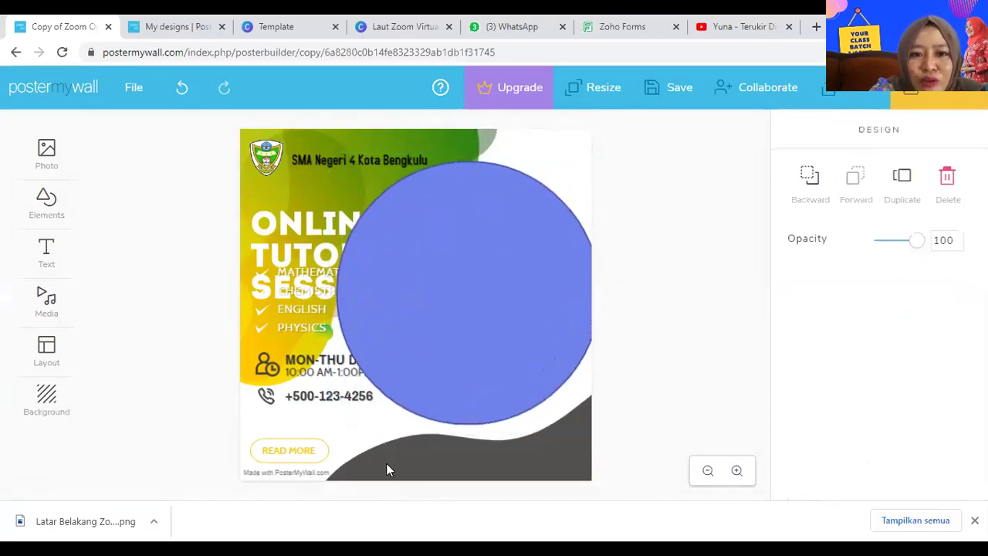
mouse_move(459, 315)
mouse_down()
mouse_move(501, 313)
mouse_move(477, 316)
mouse_up()
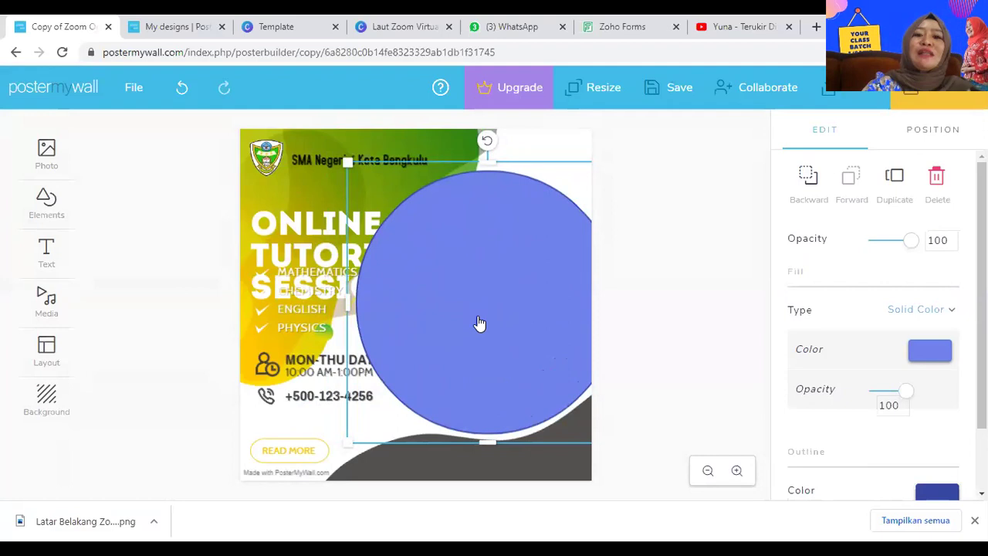
click(652, 302)
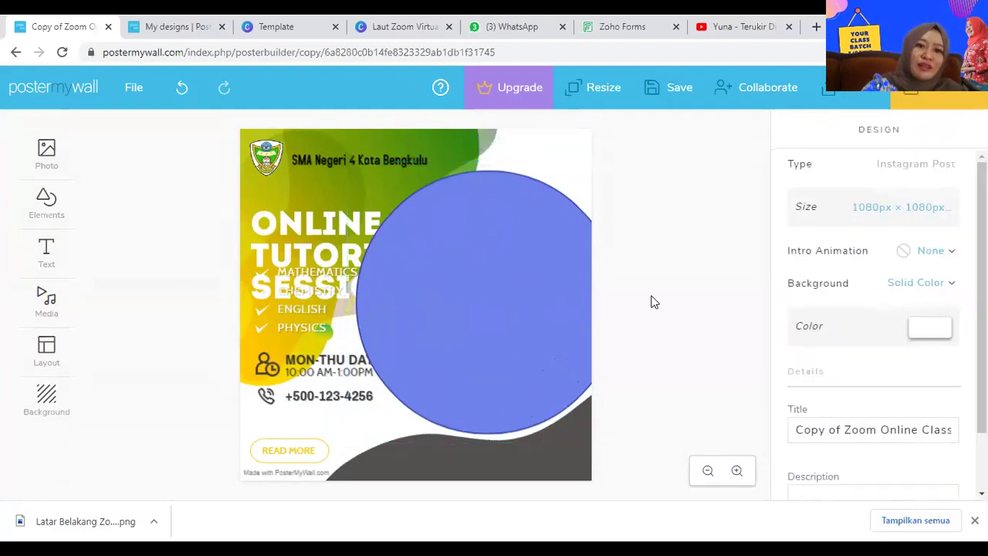
Make the circle's fill colour and outline colour black
click(486, 270)
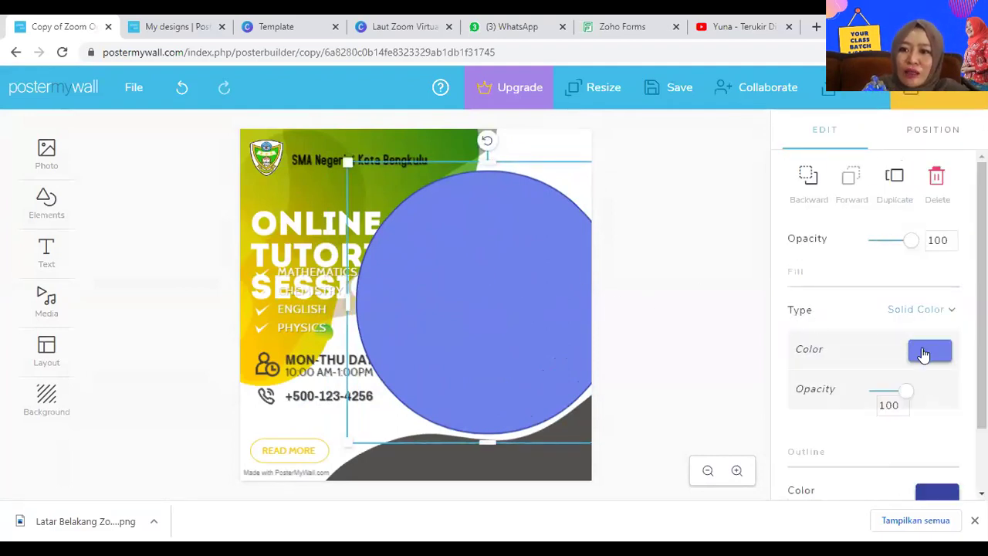
click(925, 353)
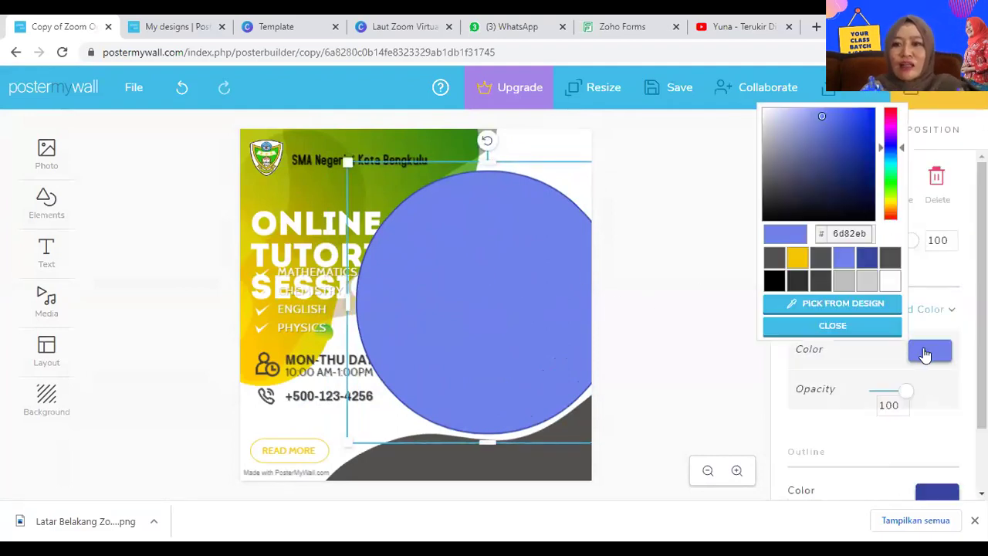
click(775, 283)
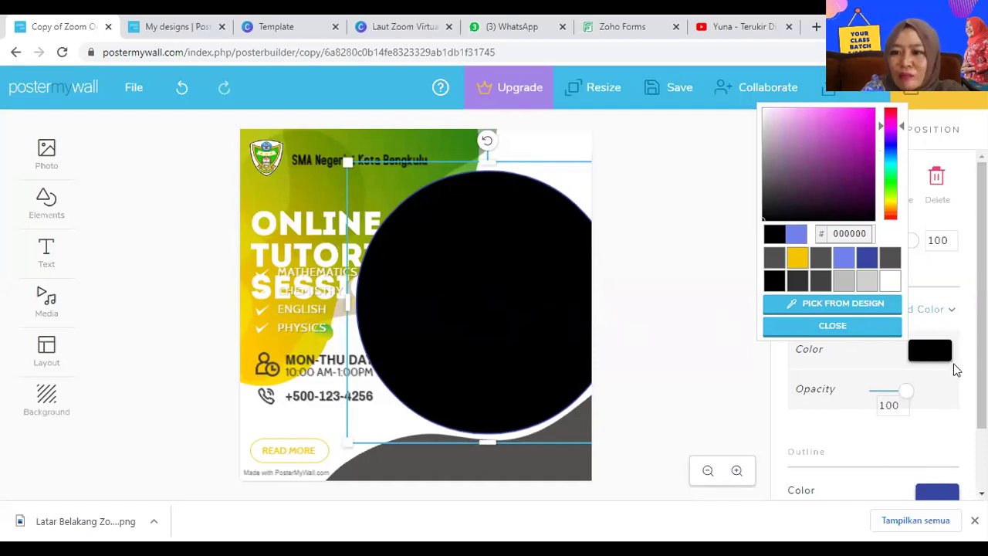
click(934, 492)
click(934, 492)
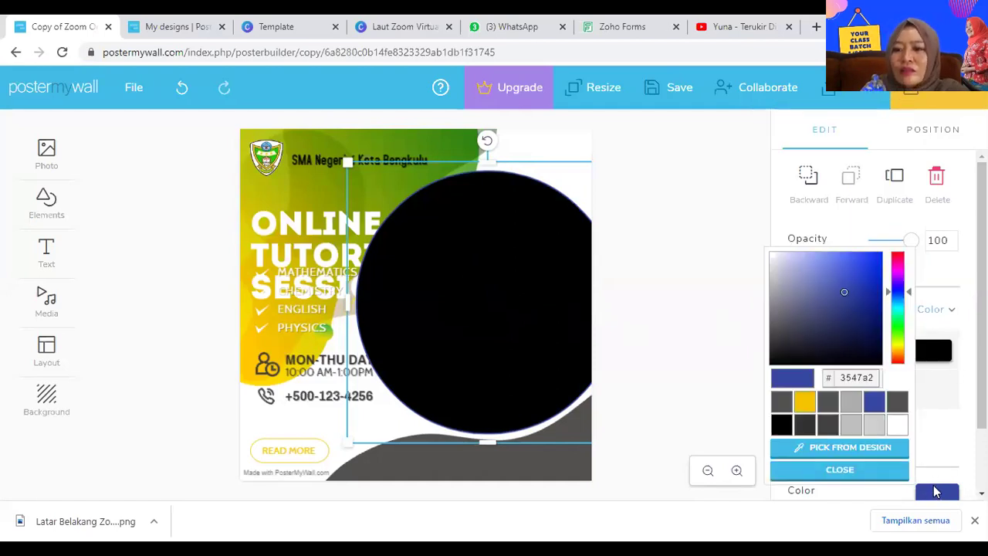
click(781, 425)
click(675, 305)
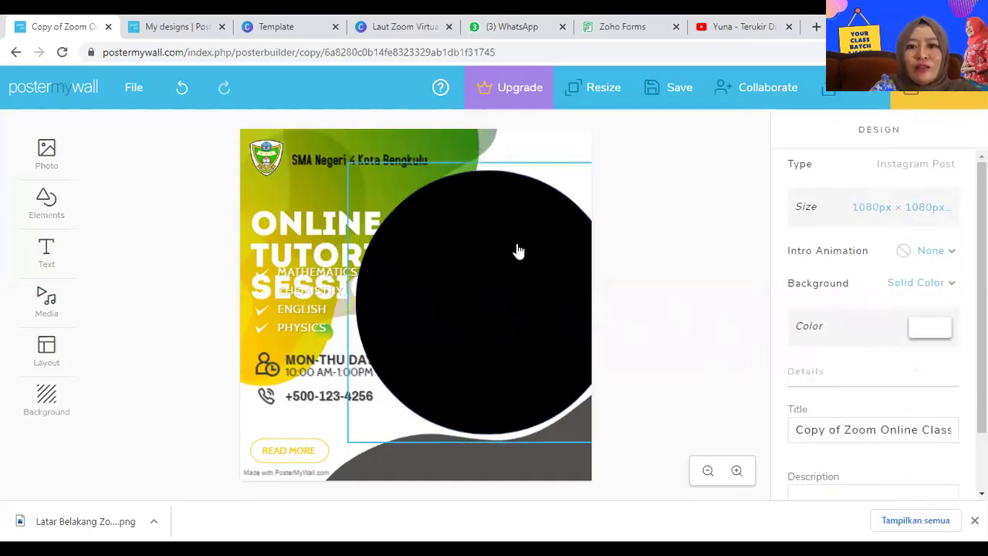
Retype the headline's first line as KELUARGA BESAR and shrink it to fit left of the circle
click(337, 224)
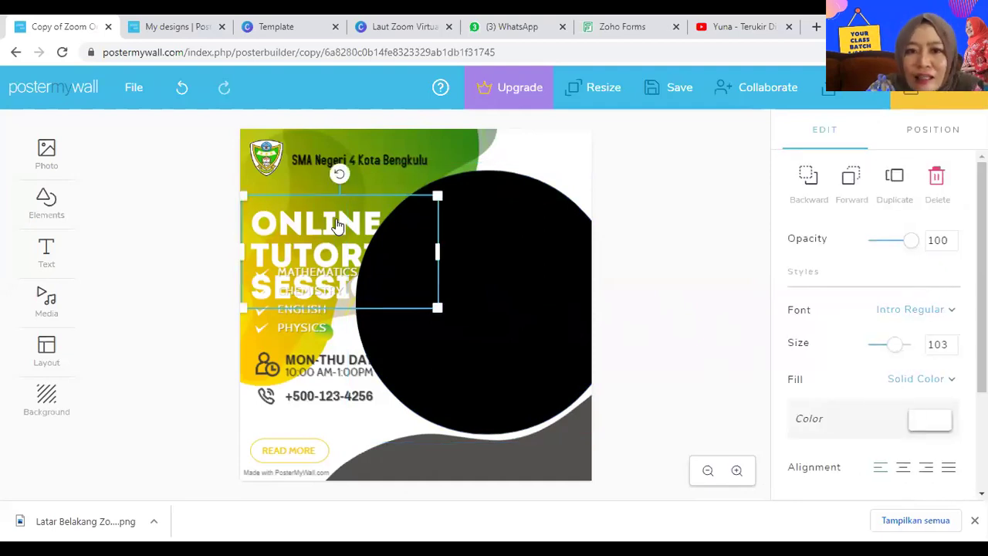
double_click(322, 222)
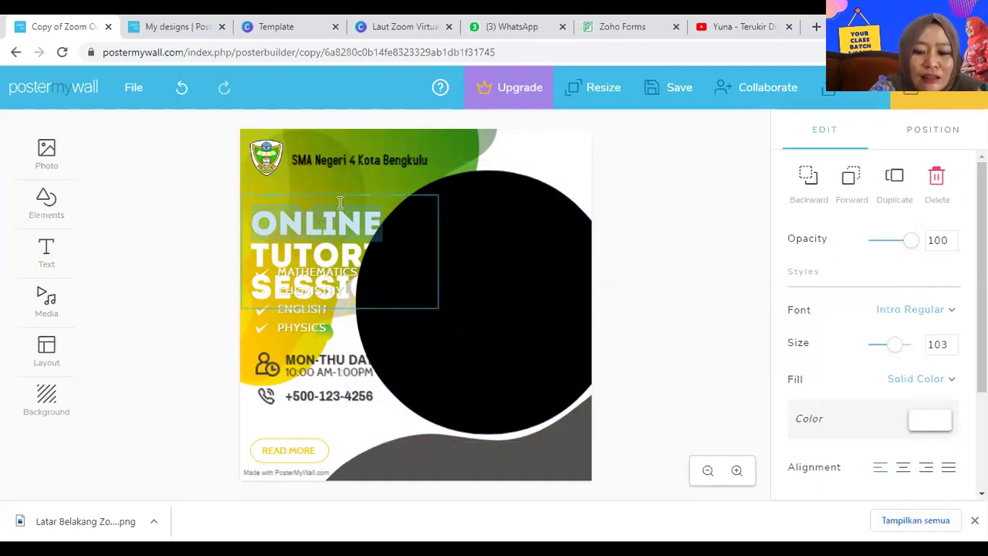
text(SE)
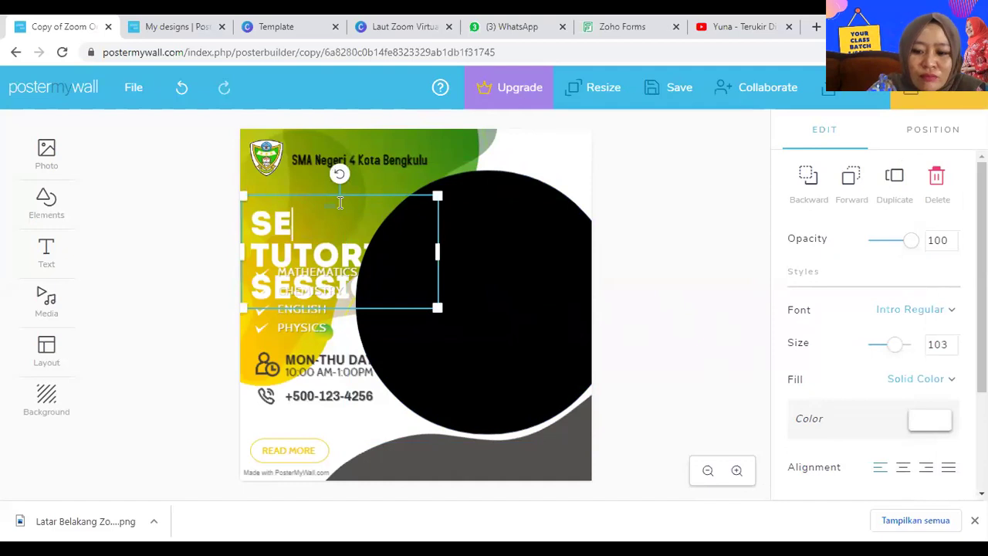
key(BackSpace)
key(BackSpace)
text(K)
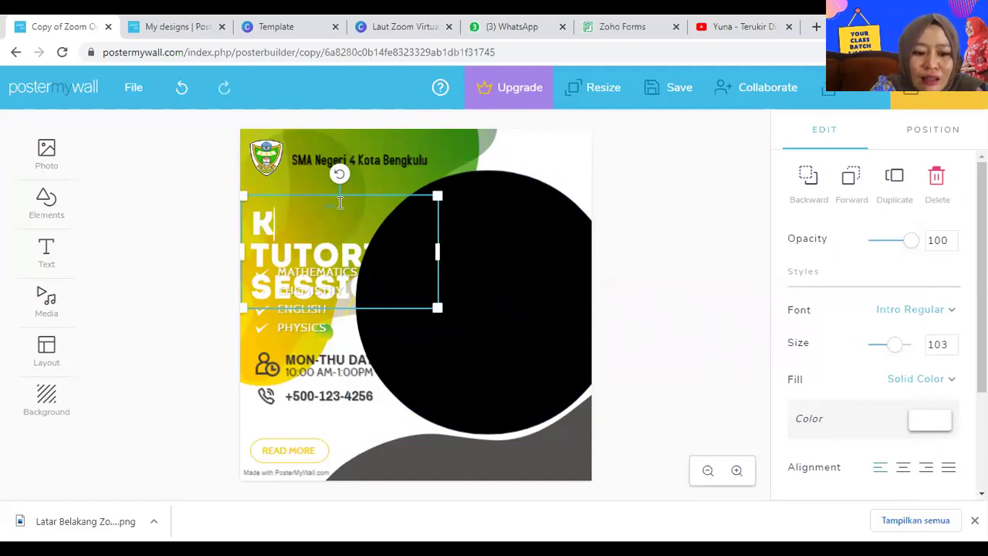
text(ELUARG)
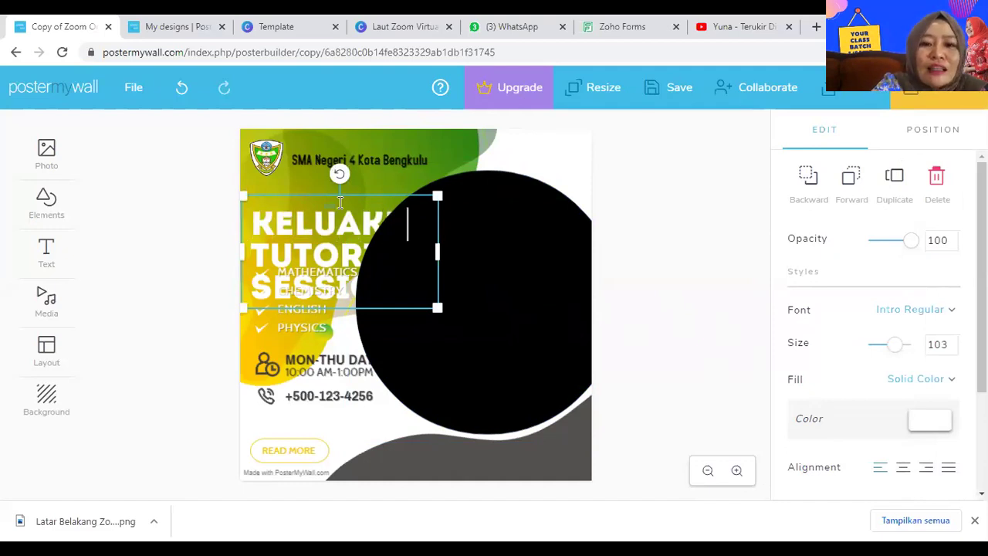
text(AN)
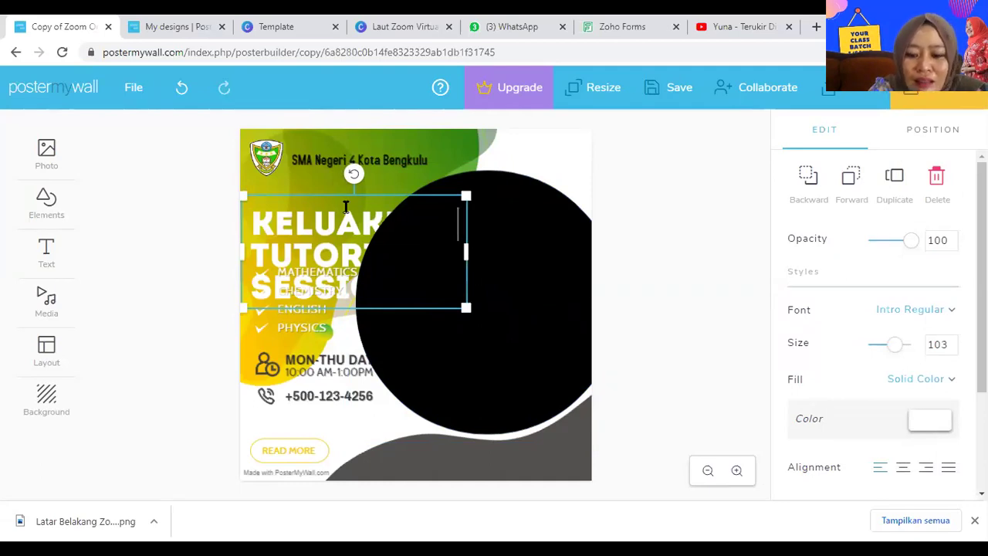
text(KITA)
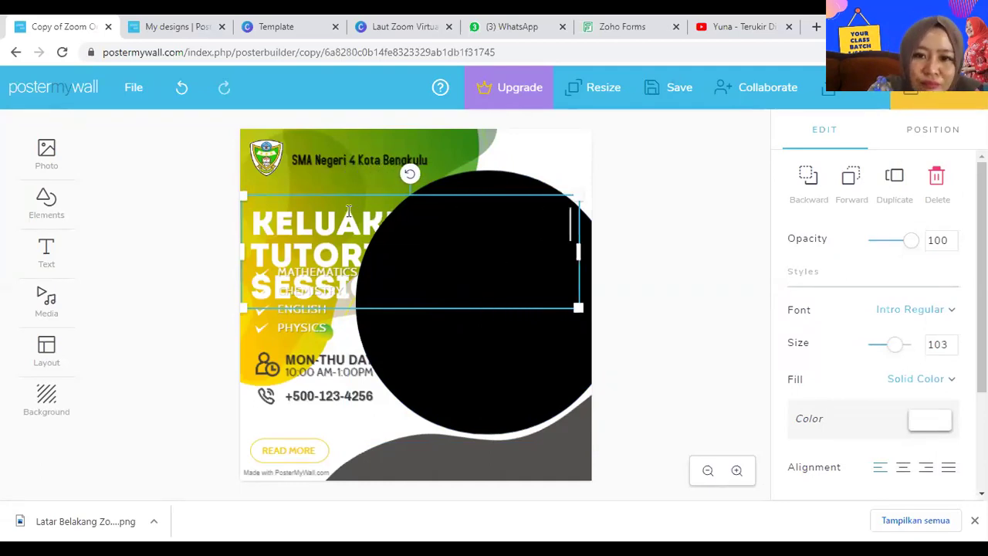
drag(513, 280, 392, 248)
key(BackSpace)
key(BackSpace)
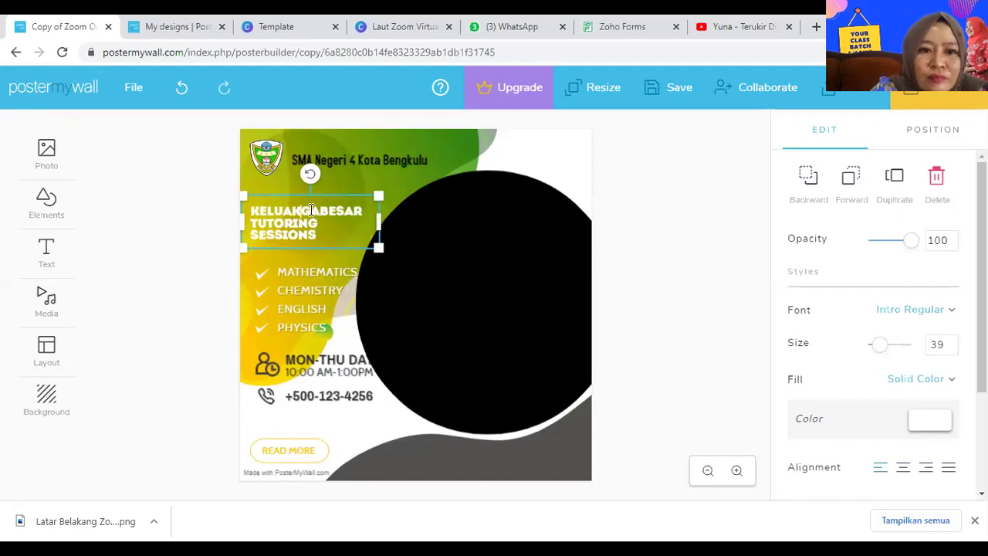
text(R)
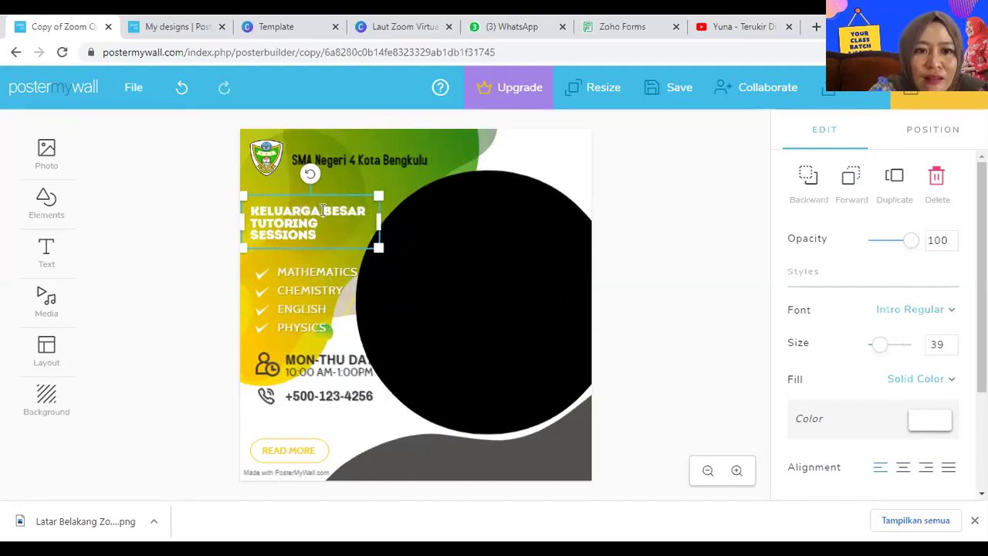
mouse_move(322, 240)
mouse_down()
mouse_move(335, 235)
mouse_move(288, 242)
mouse_move(361, 238)
mouse_move(315, 224)
mouse_up()
Delete the TUTORING and SESSIONS words and narrow the title to font size 36
key(Delete)
key(Delete)
key(Delete)
key(Delete)
key(Delete)
key(Delete)
key(Delete)
key(Delete)
key(Delete)
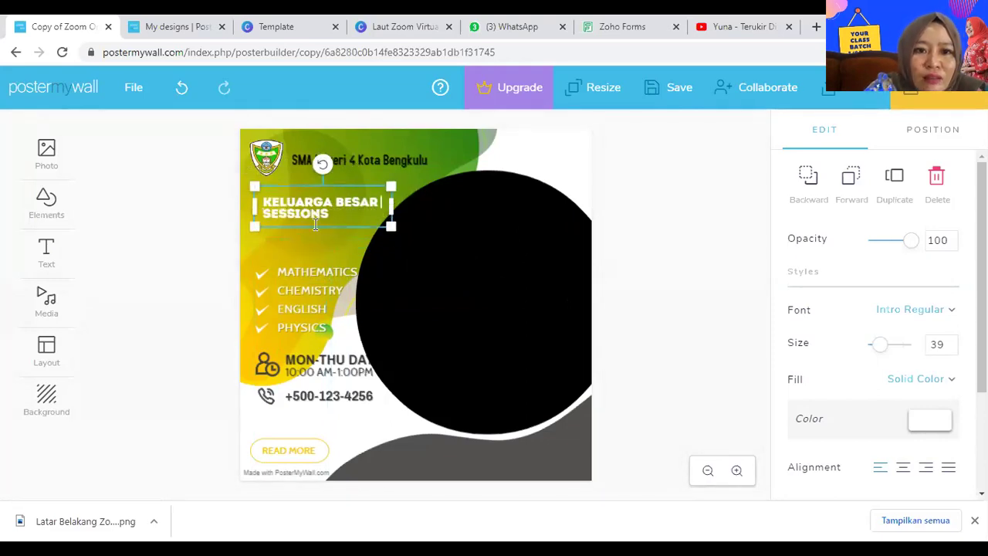
key(Delete)
key(Delete)
key(Delete)
key(Delete)
key(Delete)
key(Delete)
key(Delete)
key(Delete)
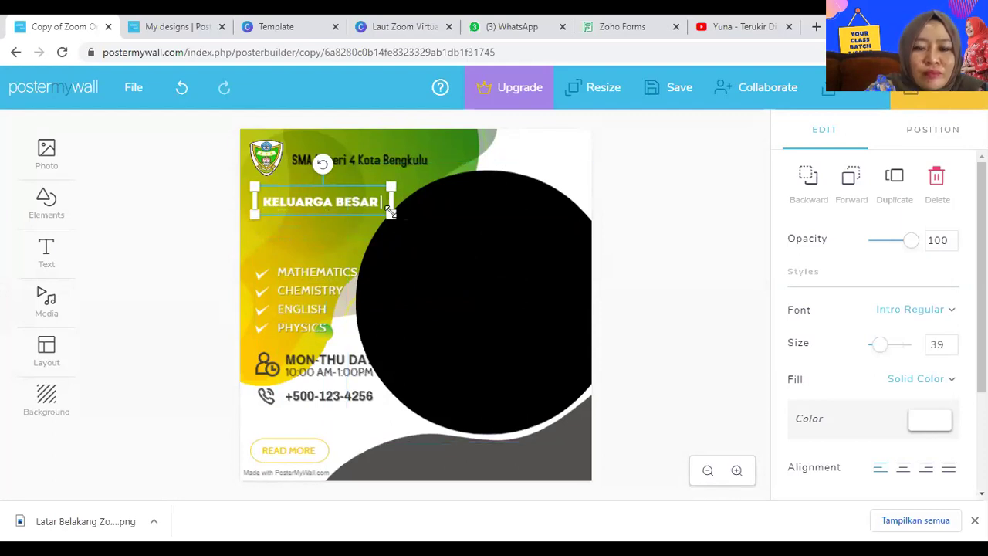
drag(391, 213, 381, 214)
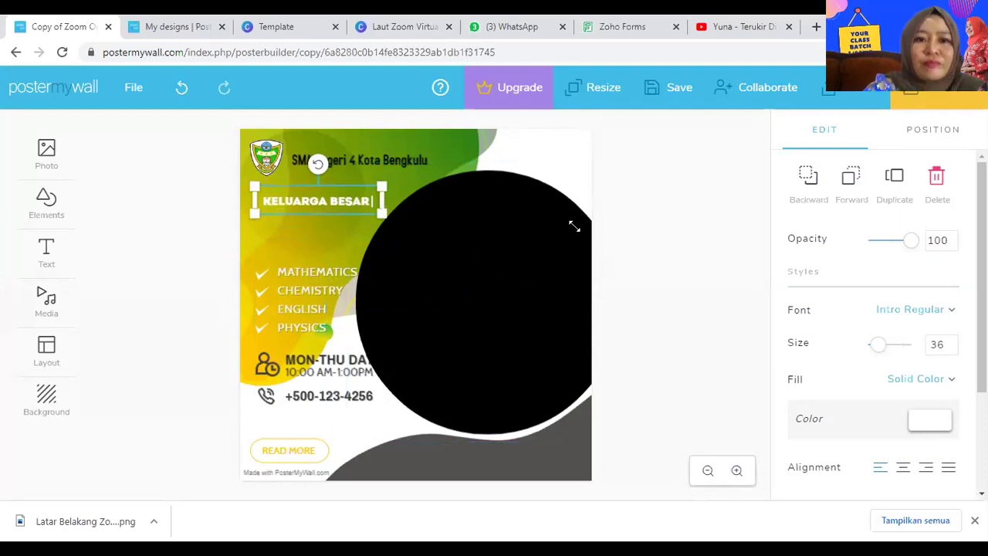
click(639, 241)
click(324, 203)
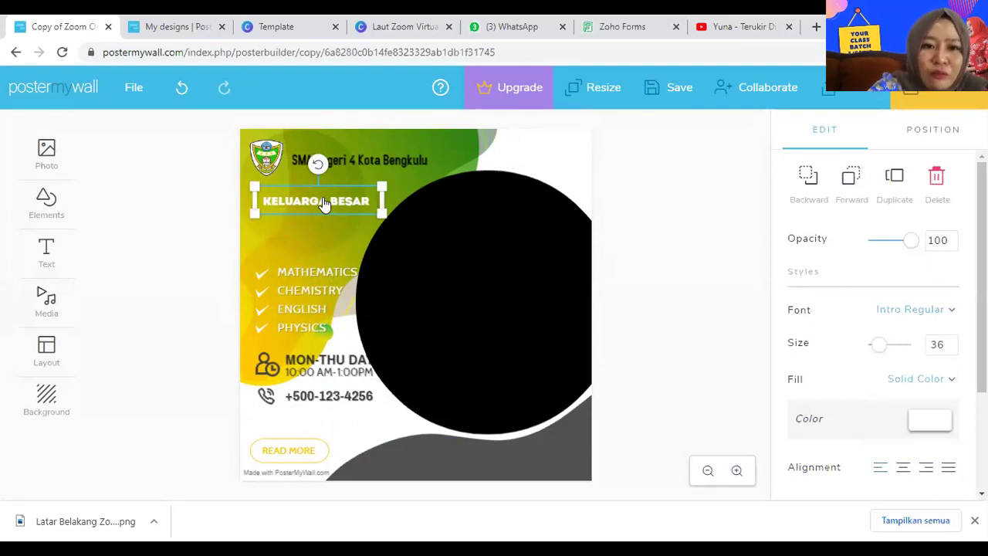
Paste a copy of KELUARGA BESAR below it, retype it as SMA NEGERI and enlarge it to size 67
key(ctrl+v)
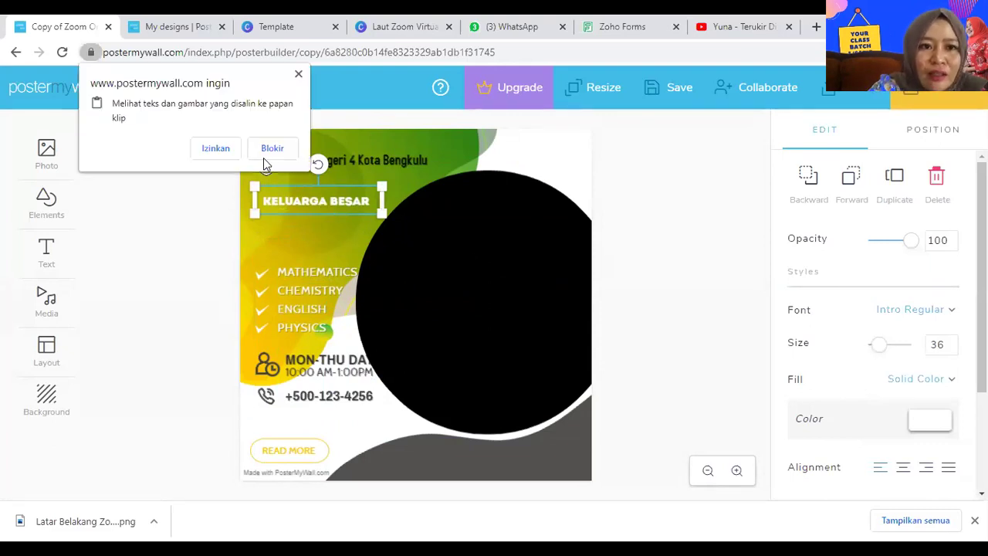
click(299, 76)
key(ctrl+v)
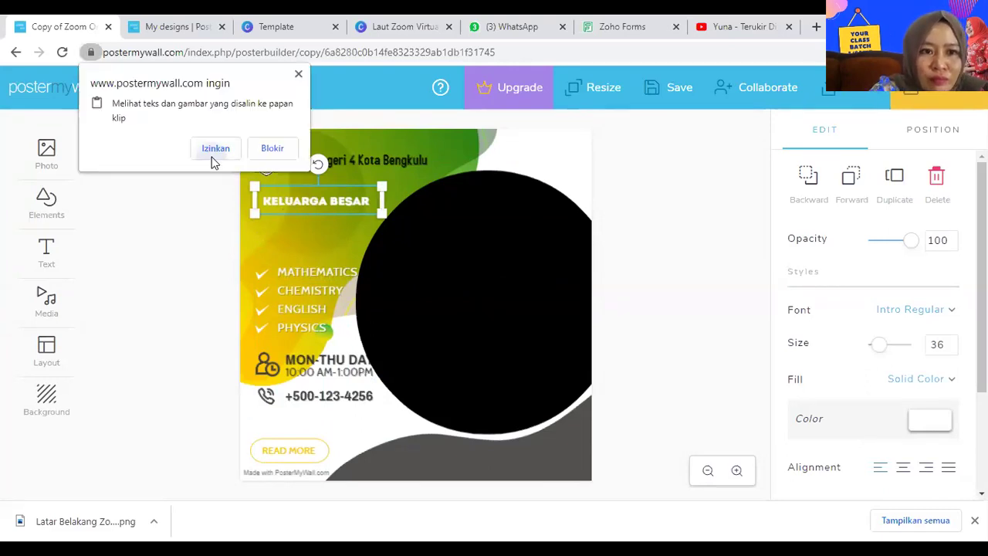
click(215, 157)
drag(291, 213, 285, 223)
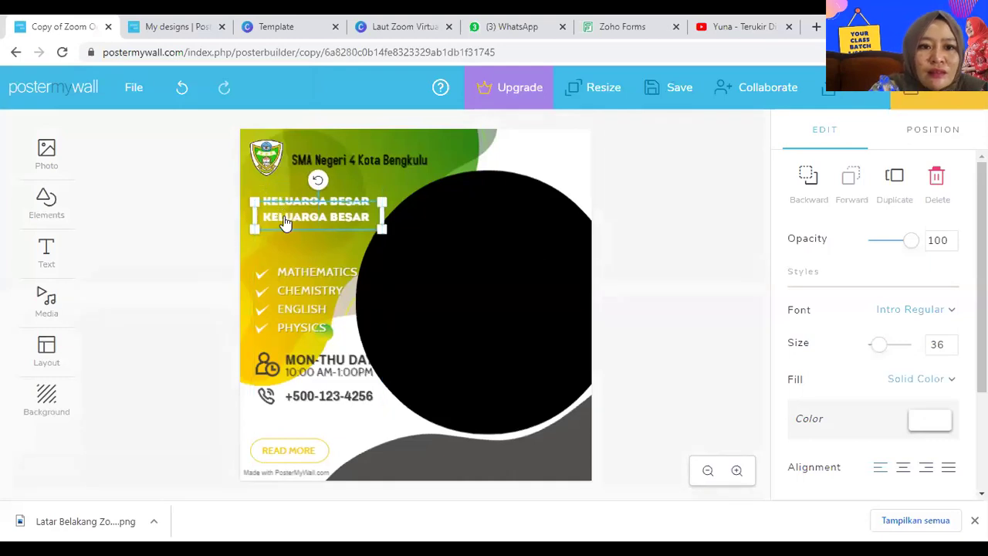
double_click(371, 216)
triple_click(370, 216)
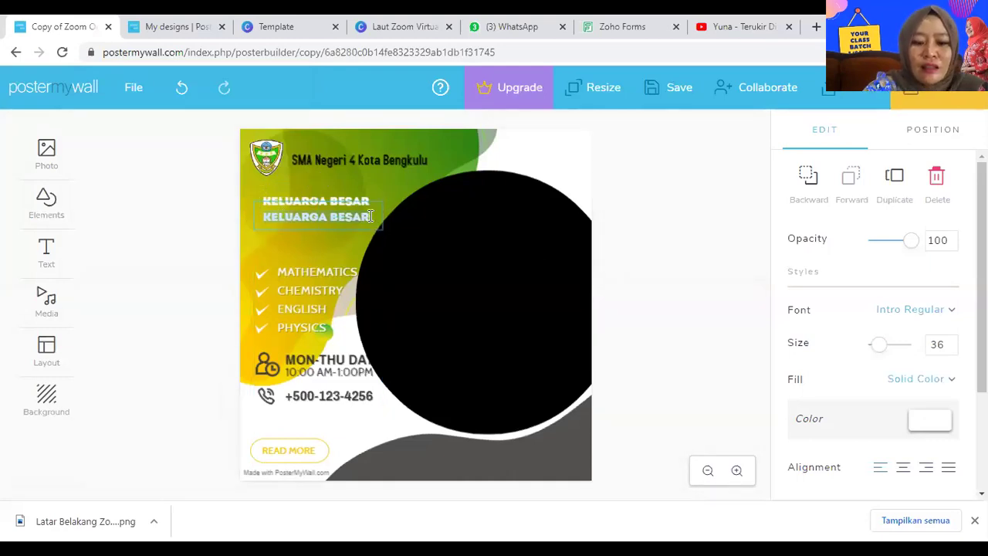
text(SMA NEGERI)
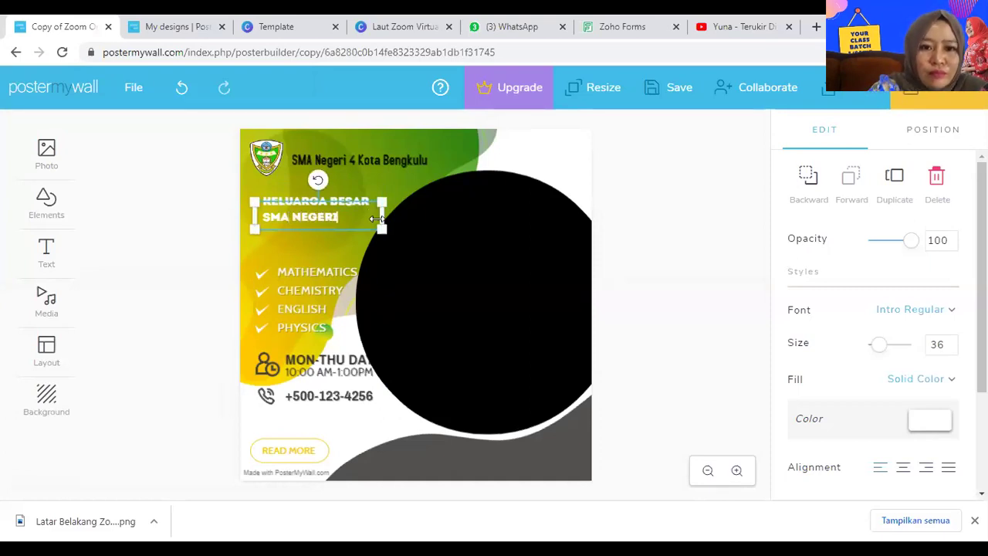
drag(381, 226, 433, 293)
click(662, 260)
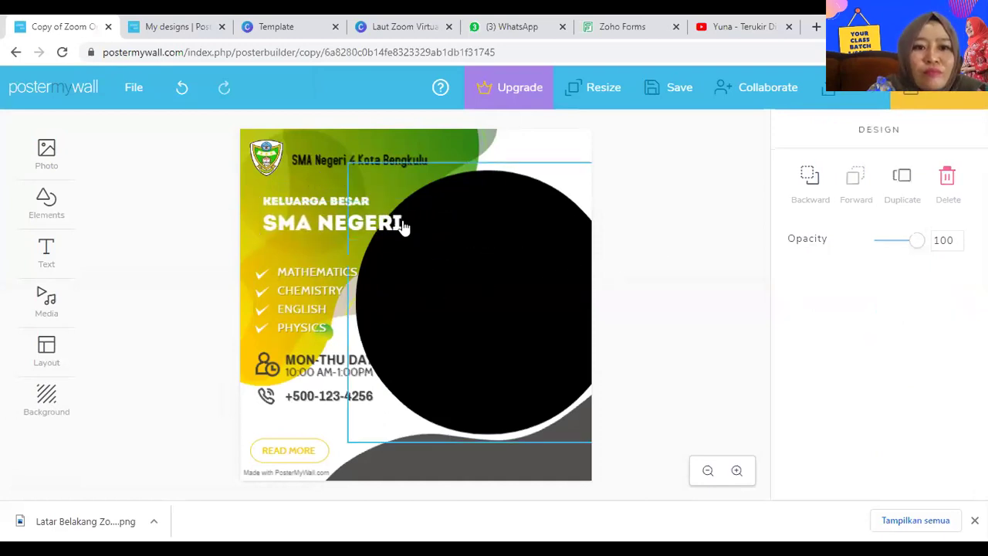
click(353, 222)
drag(353, 222, 354, 225)
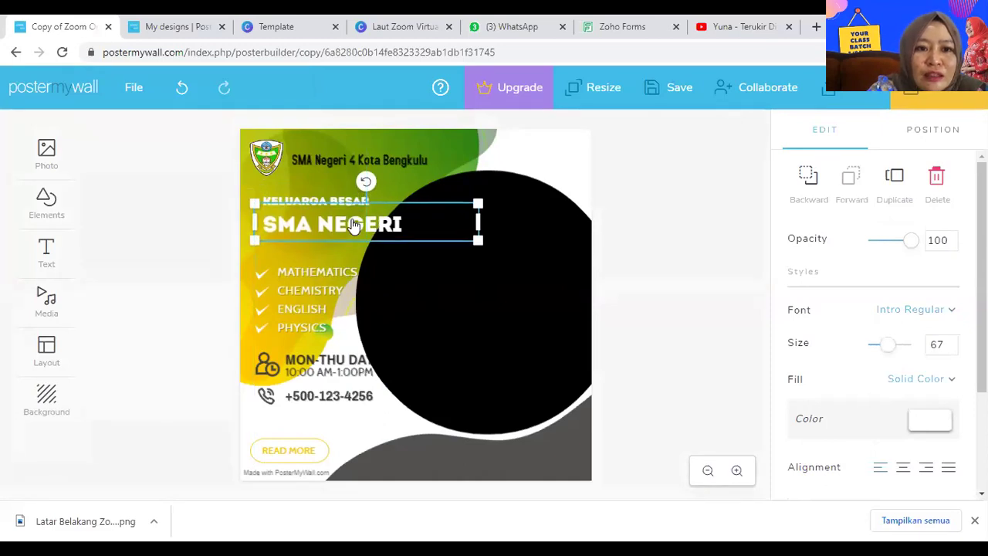
Duplicate the SMA NEGERI line and place the copy directly beneath it
click(416, 223)
key(Return)
key(BackSpace)
click(673, 266)
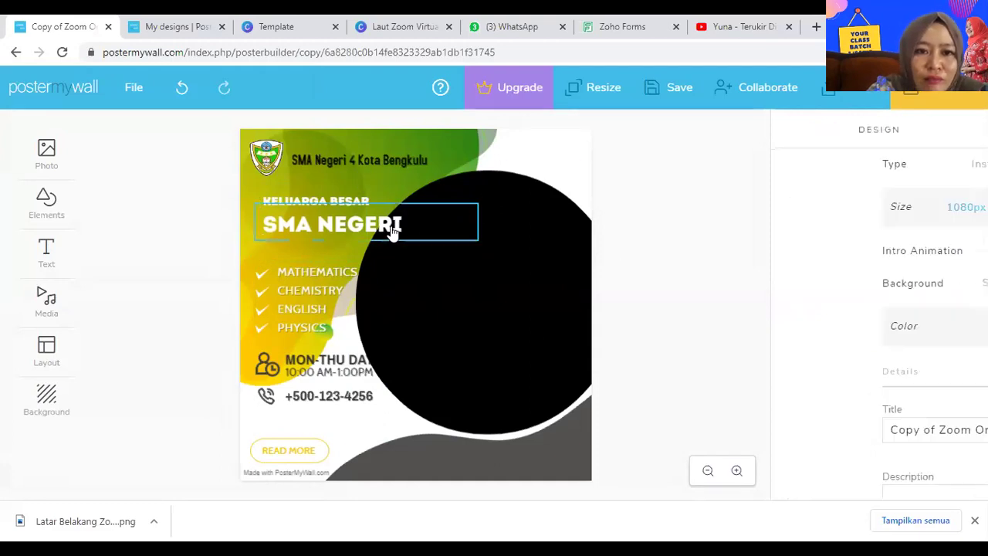
click(373, 232)
key(ctrl+d)
mouse_move(373, 232)
mouse_down()
mouse_move(364, 257)
mouse_move(363, 244)
mouse_up()
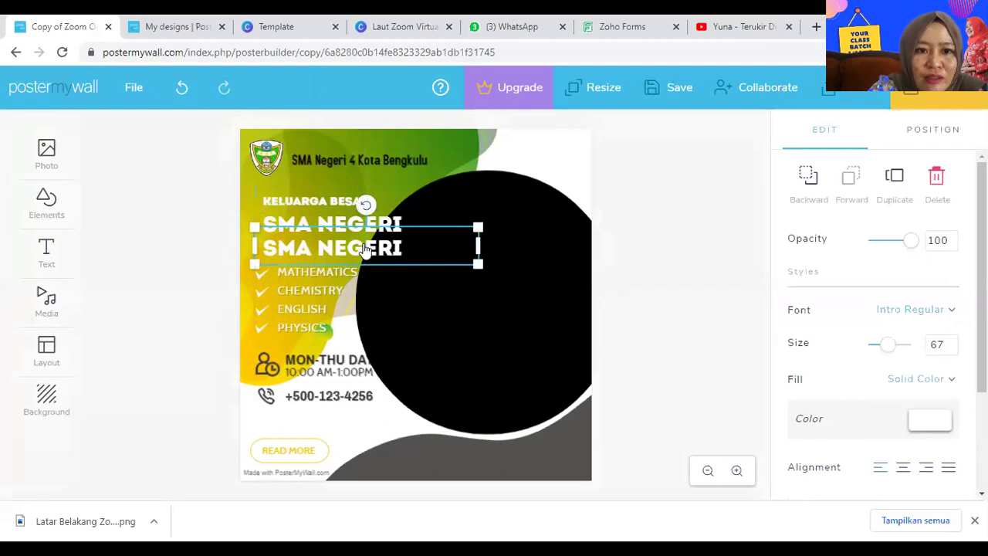
Retype the duplicate as KOTA BENGKULU and append 4 so the line above reads 'SMA NEGERI 4'
double_click(365, 248)
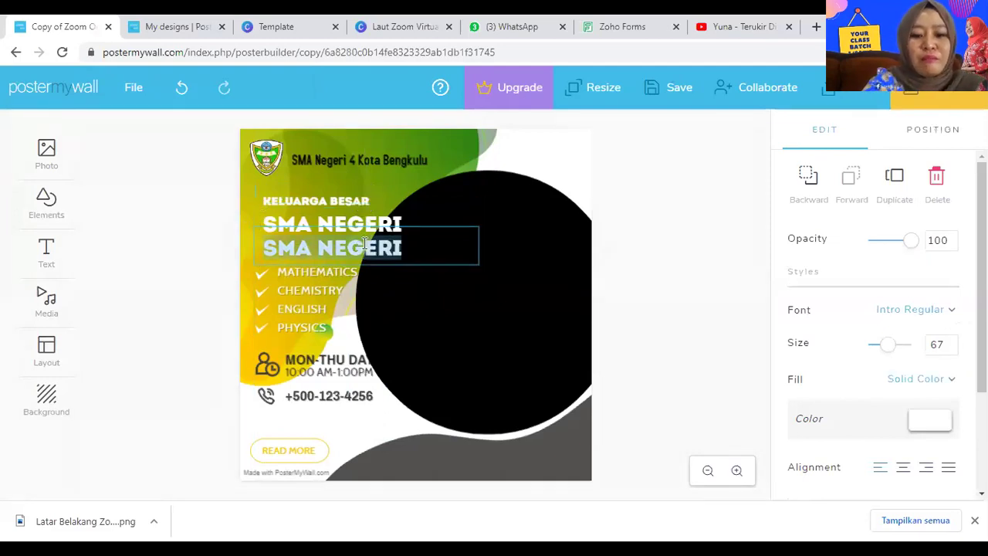
text(4 KOTA B)
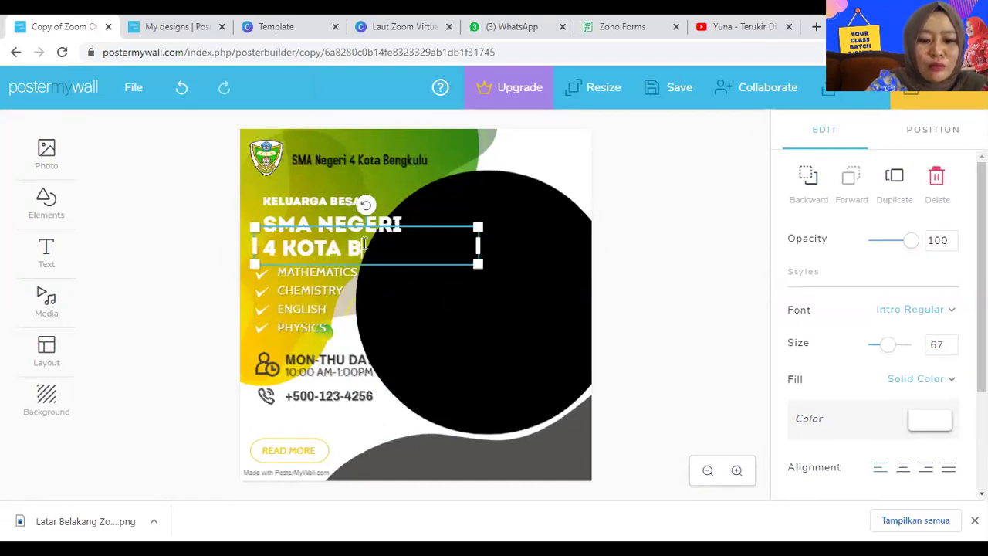
text(ENGKULU)
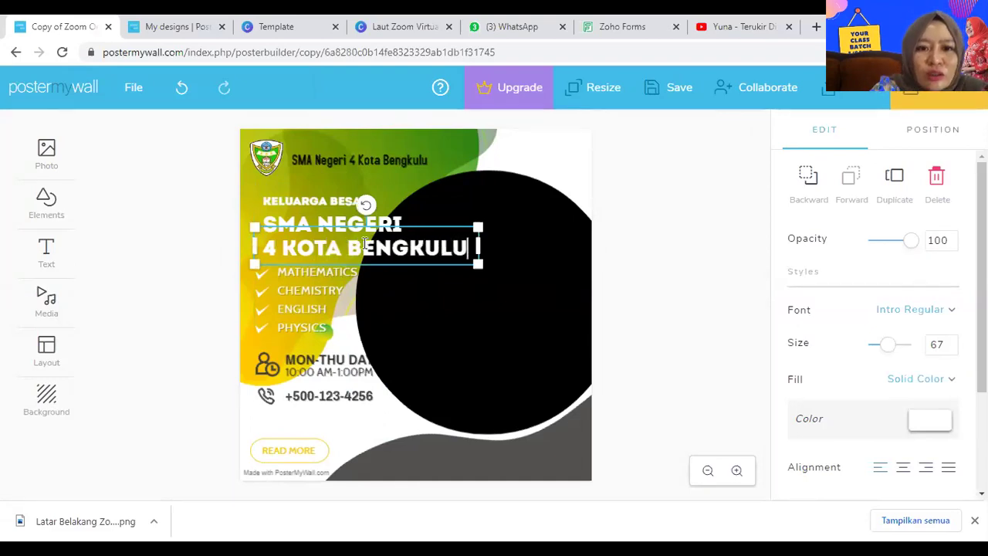
click(406, 218)
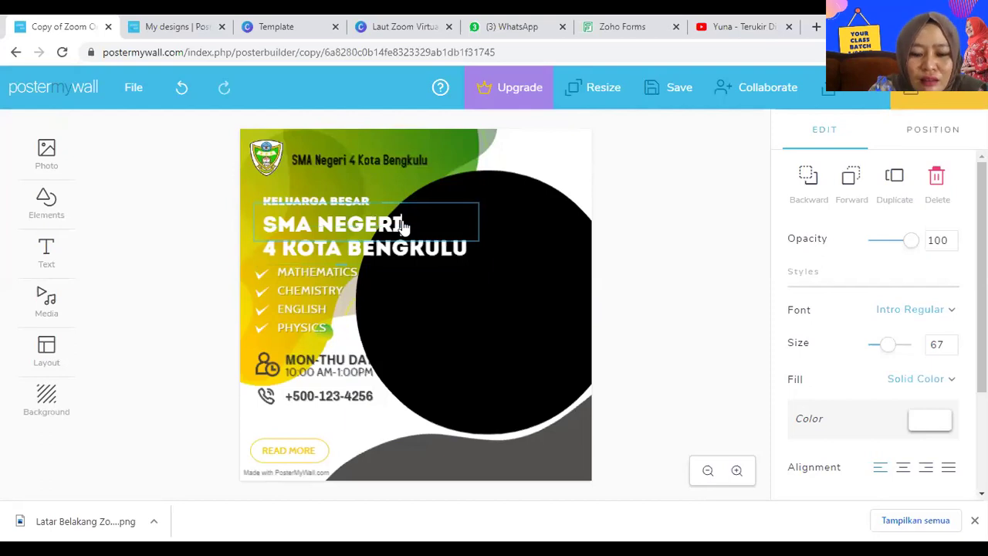
text(4)
click(283, 258)
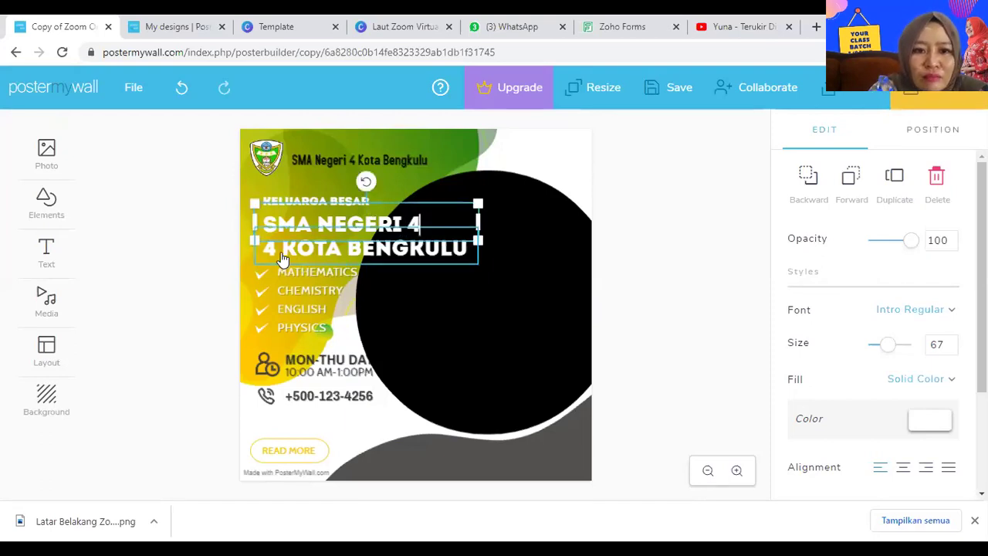
key(Escape)
click(283, 258)
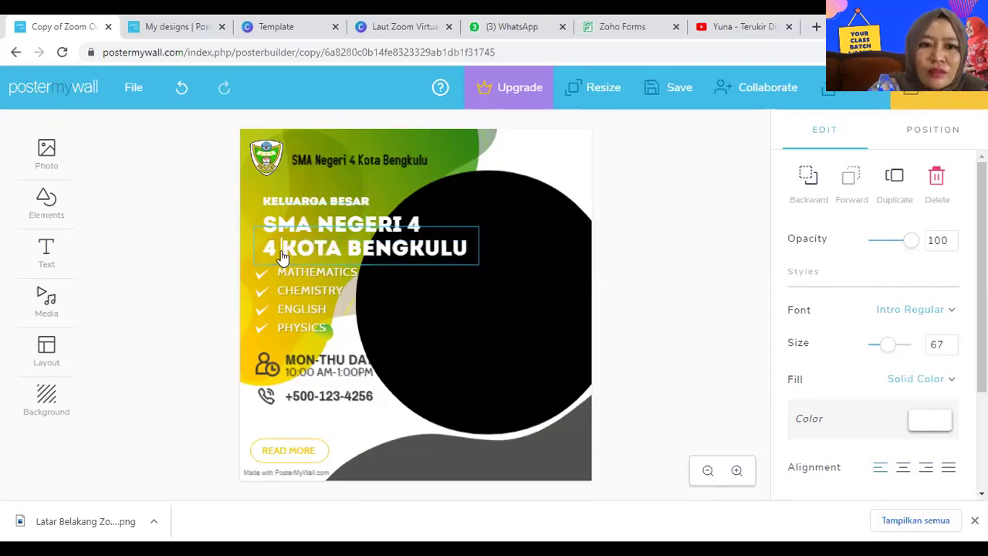
key(BackSpace)
key(BackSpace)
key(Escape)
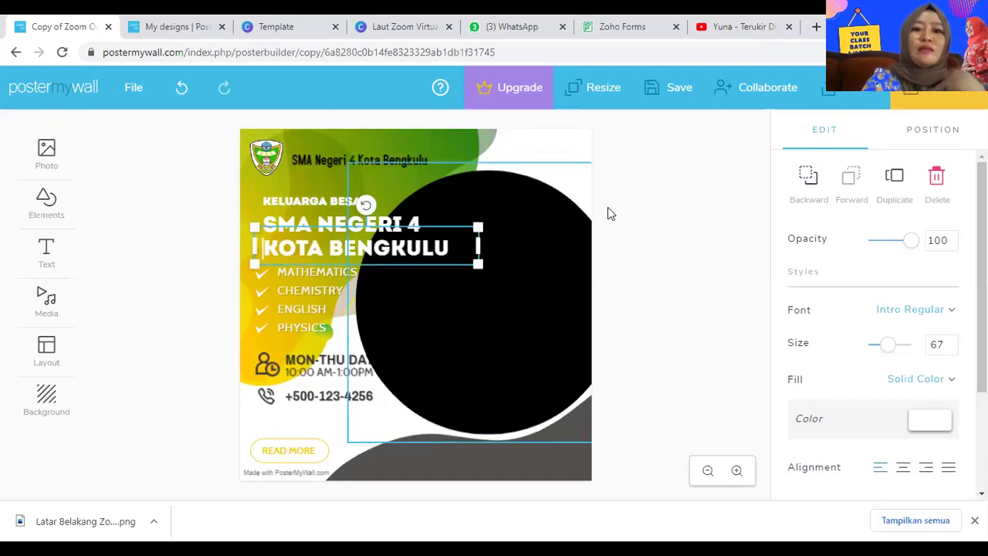
click(667, 230)
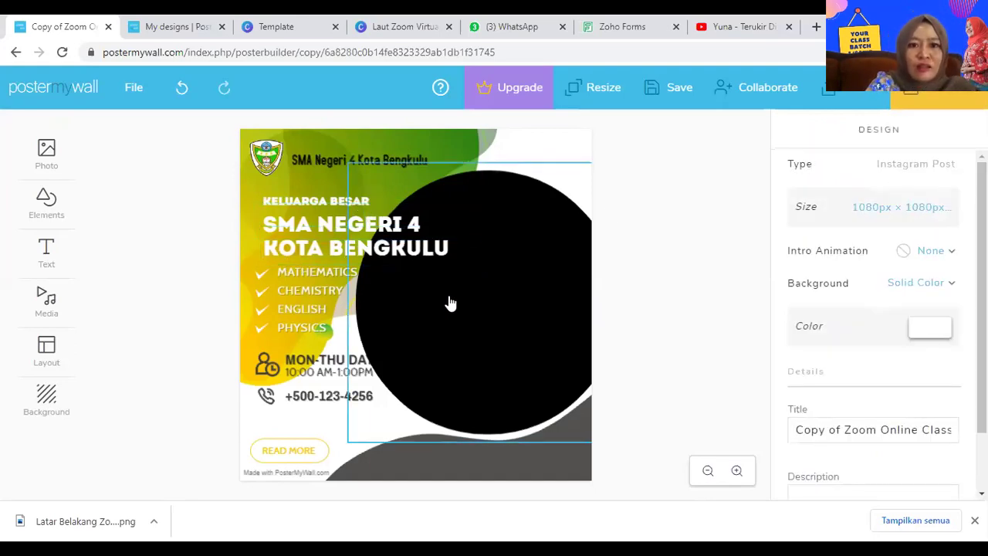
Delete the MATHEMATICS, CHEMISTRY and ENGLISH subject lines
click(271, 276)
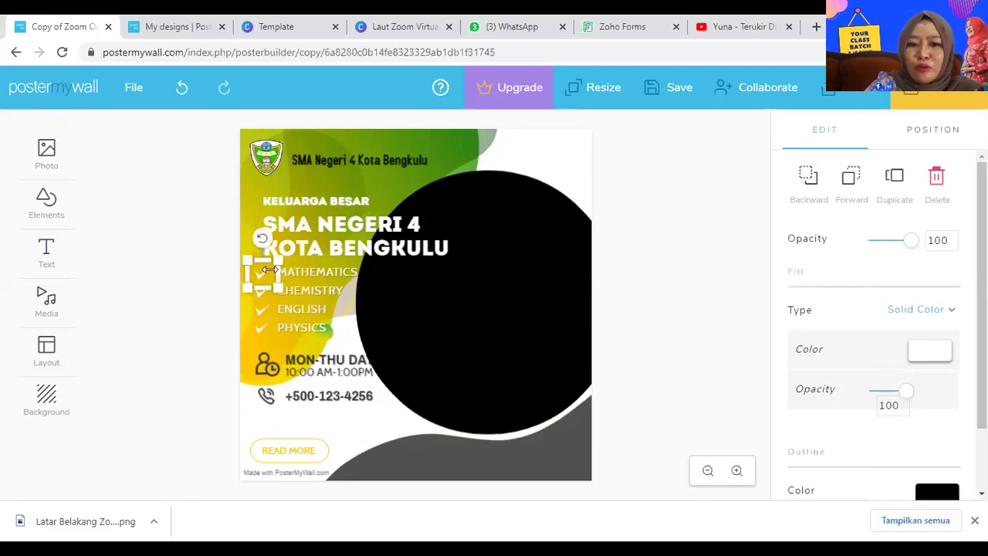
click(306, 280)
key(Delete)
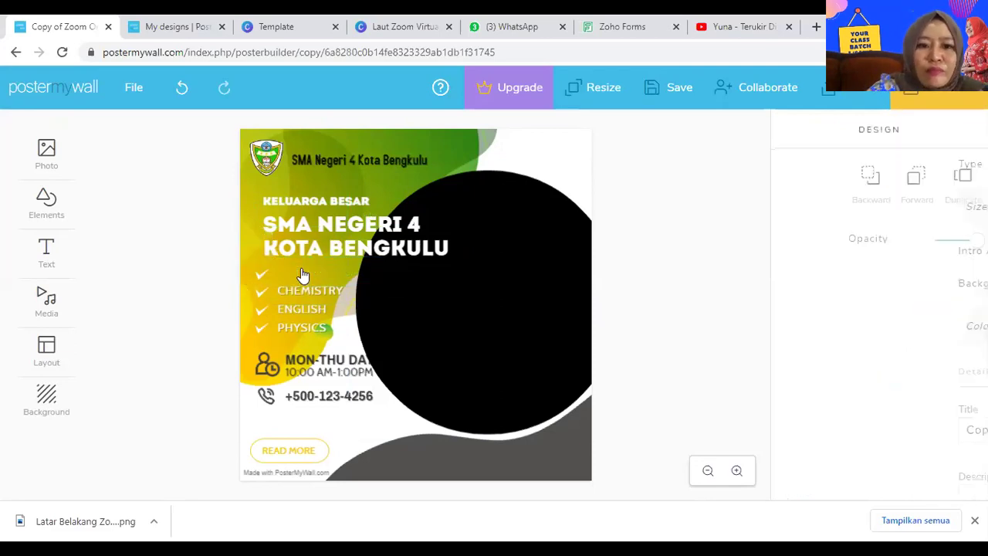
click(309, 290)
key(Delete)
click(309, 306)
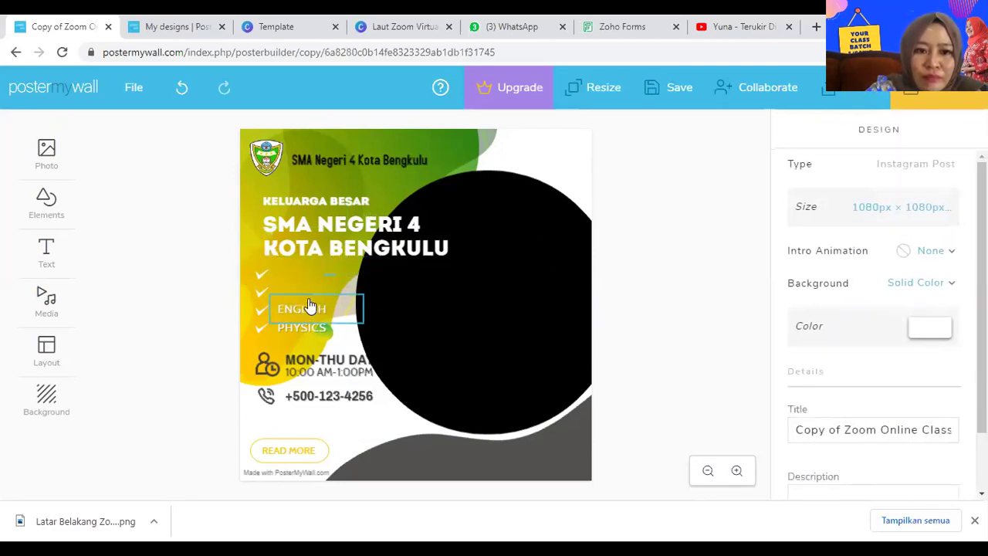
key(Delete)
click(309, 328)
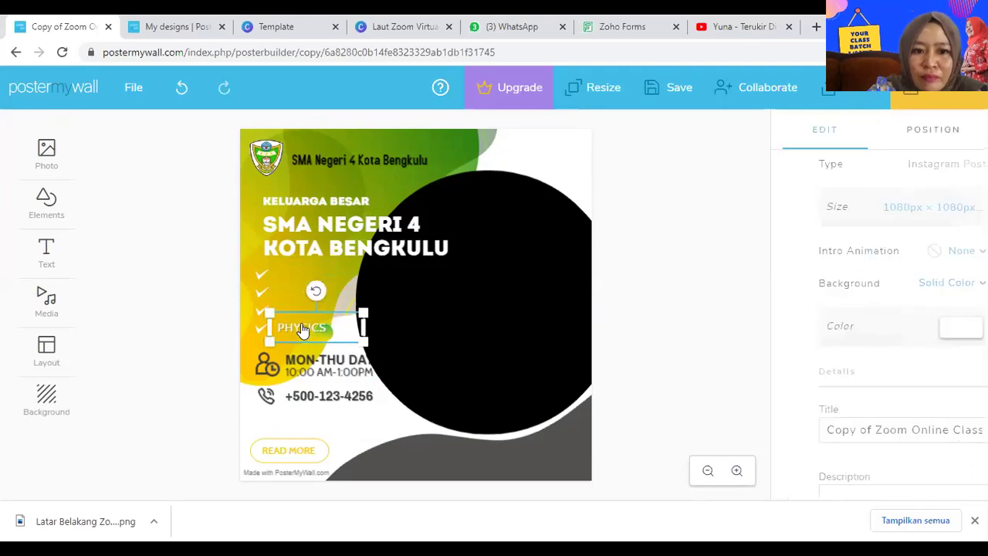
Delete the three checkmarks and move PHYSICS up just under KOTA BENGKULU
click(261, 274)
key(Delete)
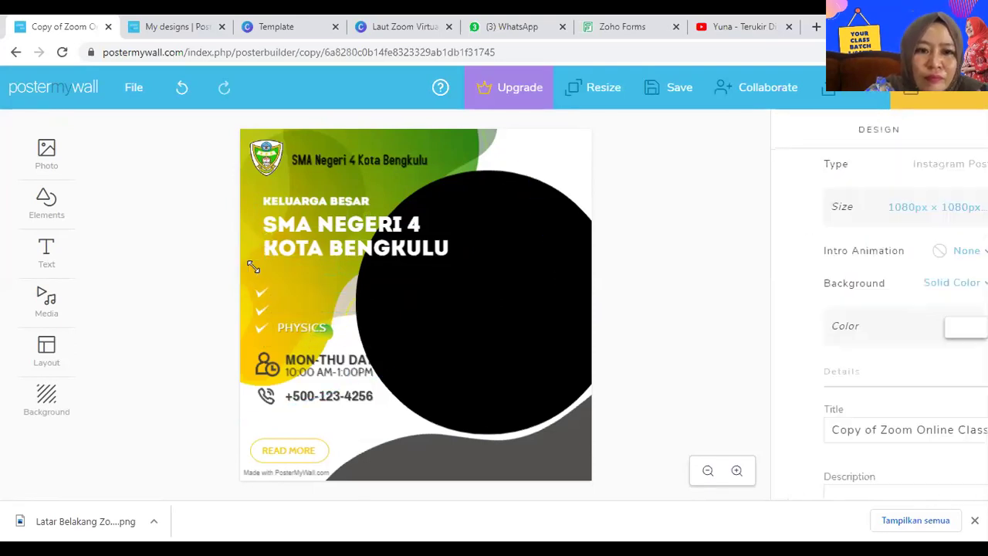
click(260, 297)
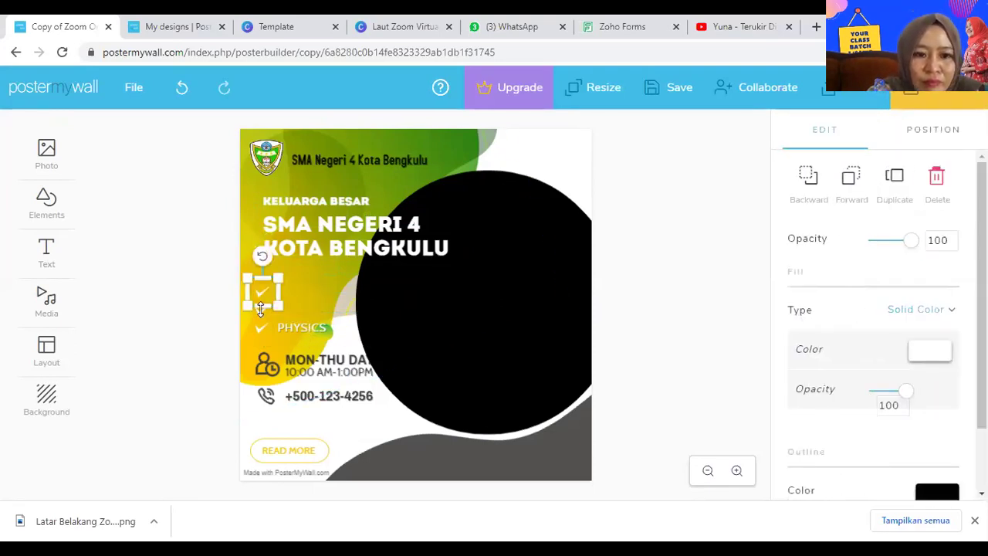
key(Delete)
click(262, 316)
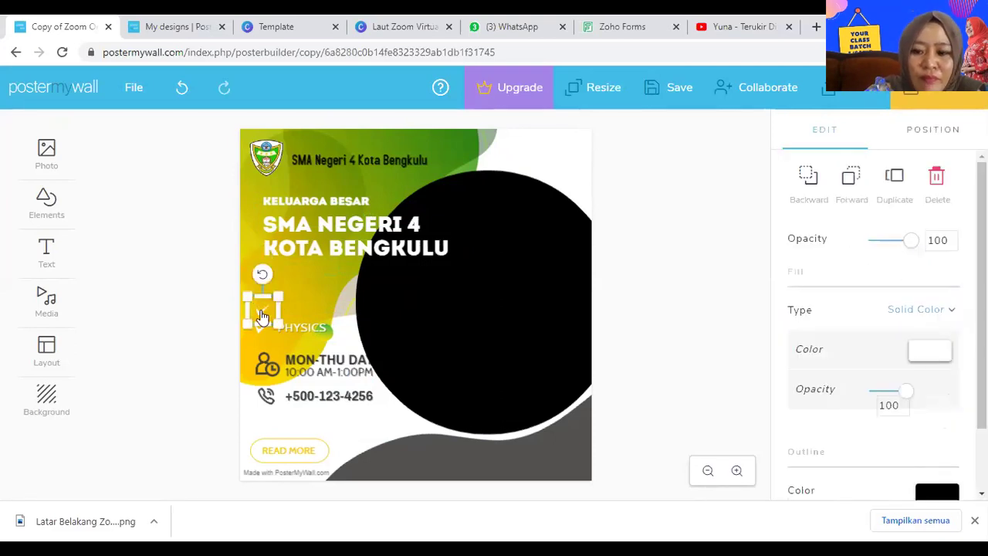
key(Delete)
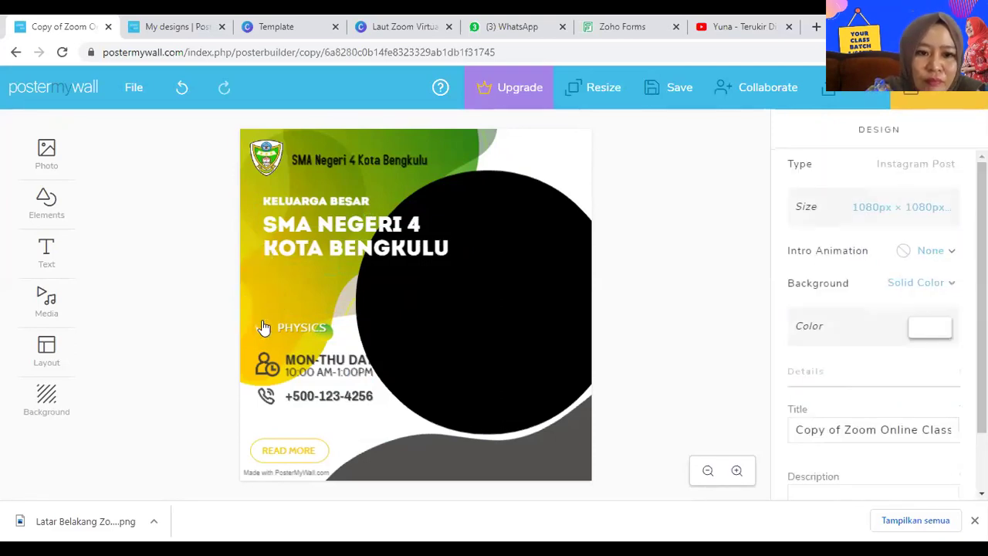
click(311, 330)
drag(312, 330, 294, 264)
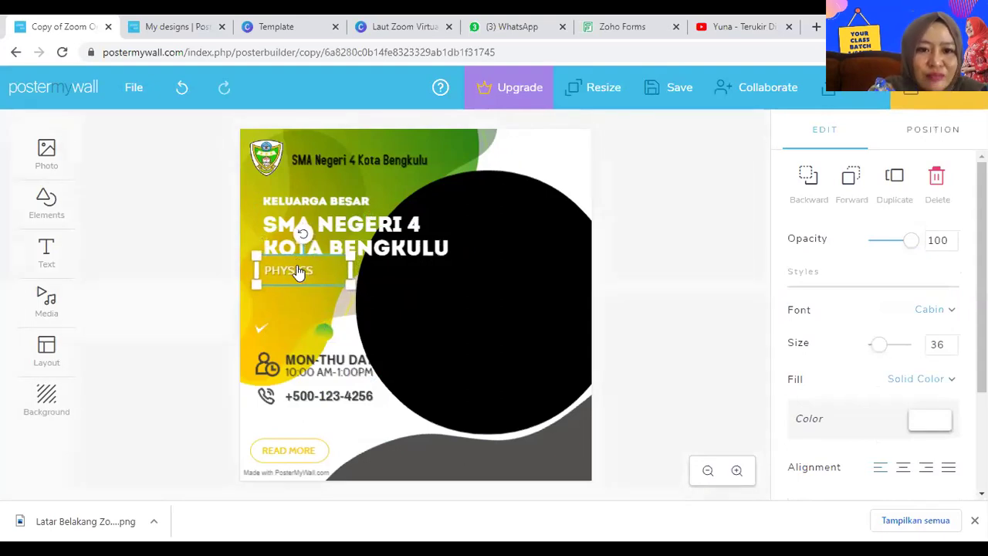
Replace the PHYSICS line under the school name with 'Mengucapkan'
double_click(299, 270)
text(m)
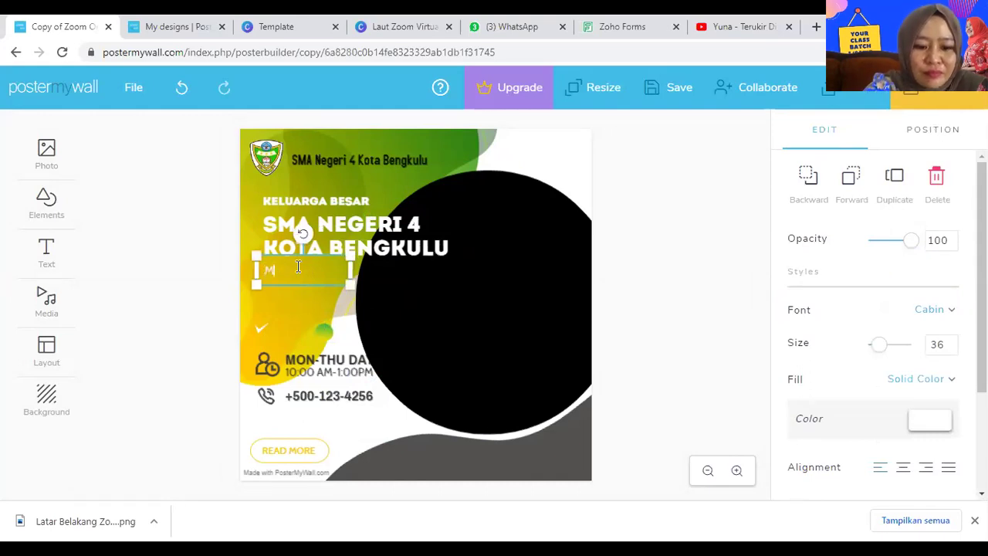
text(engucapkan)
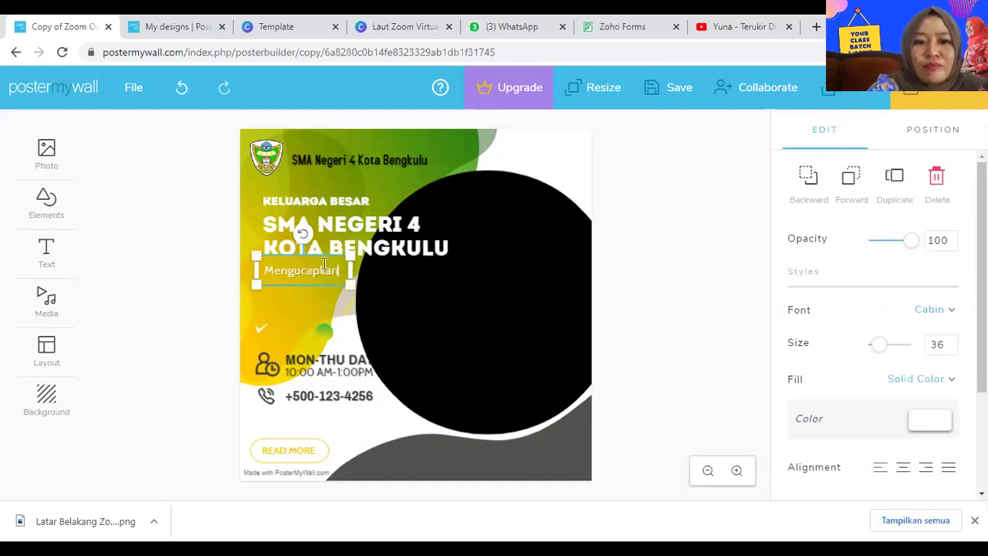
click(654, 240)
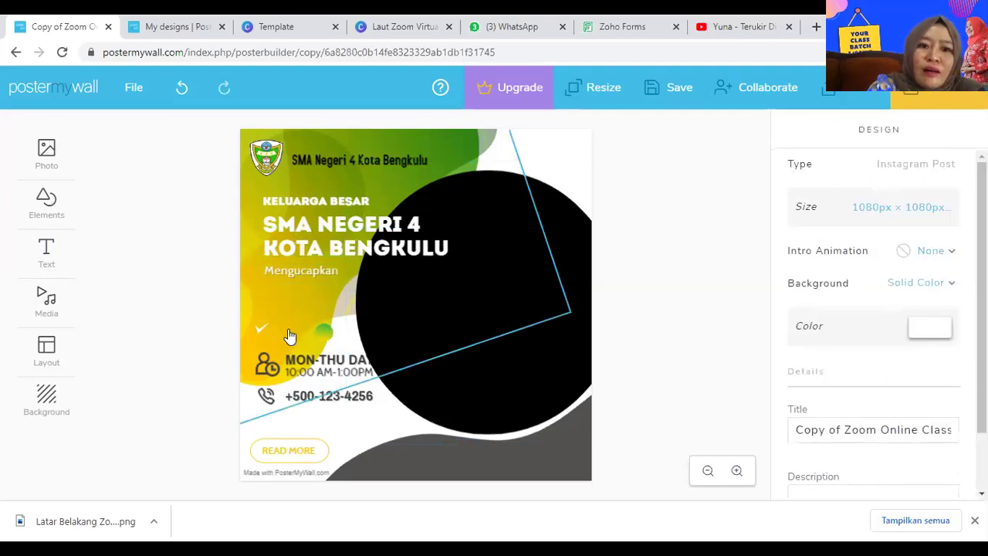
click(287, 242)
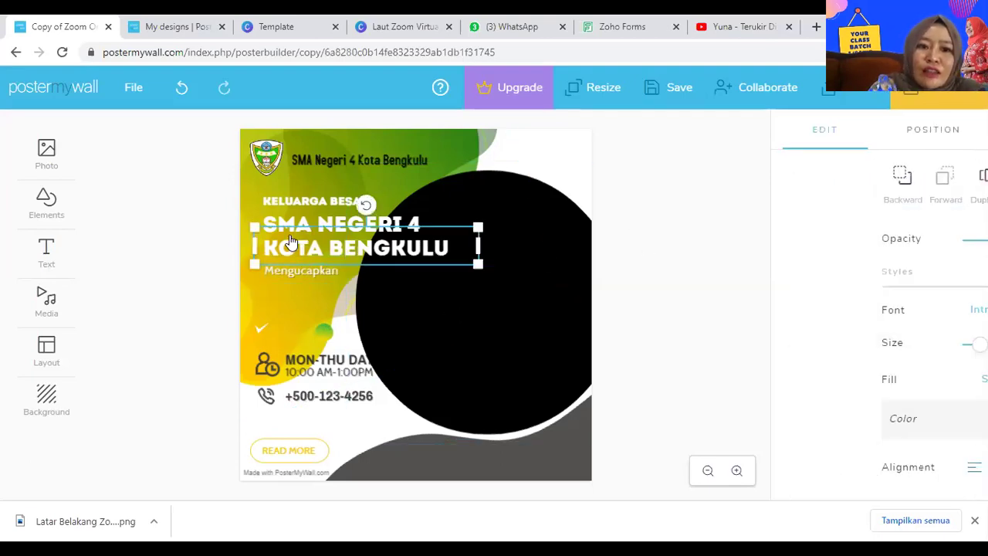
click(693, 258)
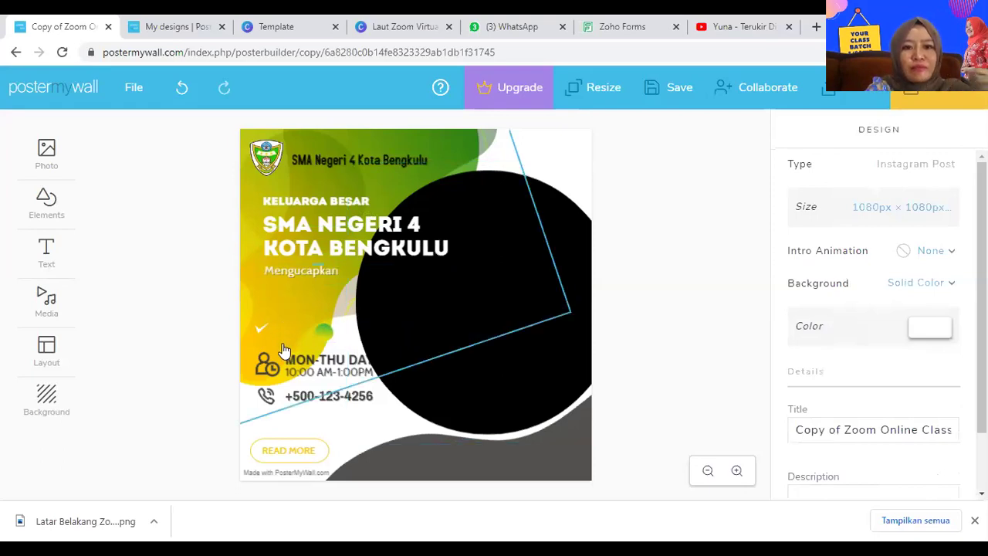
Move the 10:00 AM-1:00PM time, MON-THU DAY and person icon down toward the bottom
drag(365, 411, 400, 468)
drag(304, 361, 348, 431)
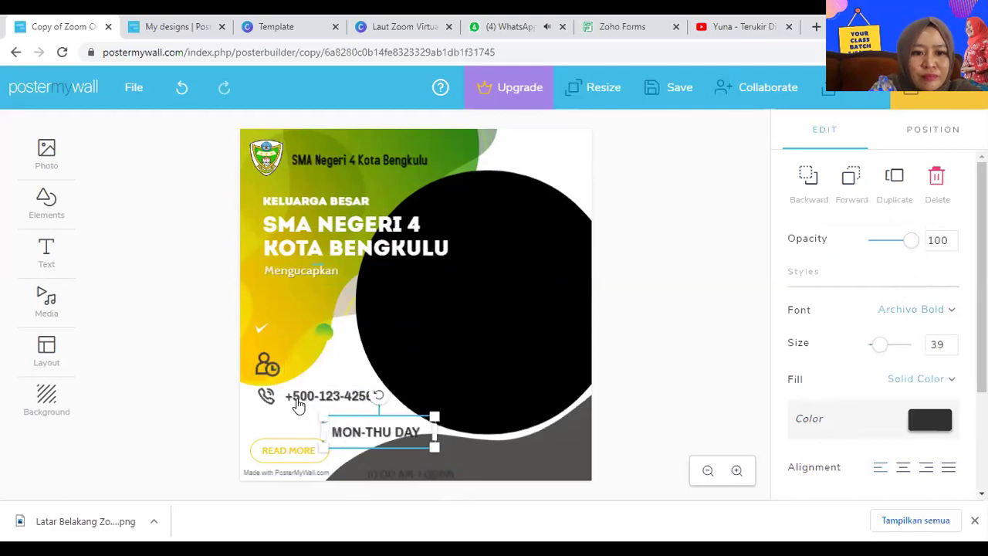
drag(266, 362, 342, 472)
click(307, 413)
Move the phone icon to the bottom left and the KOTA BENGKULU copy below Mengucapkan
drag(266, 395, 276, 483)
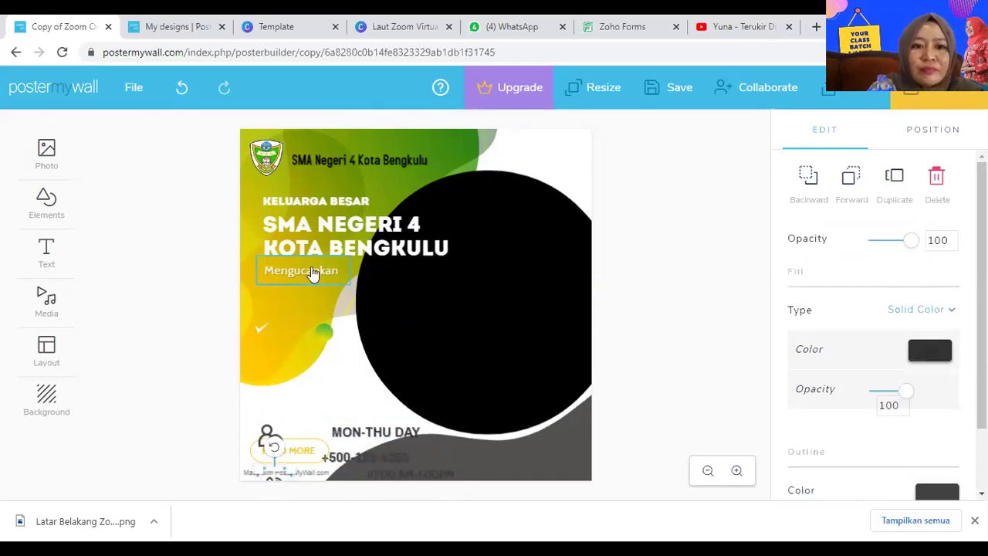
click(303, 245)
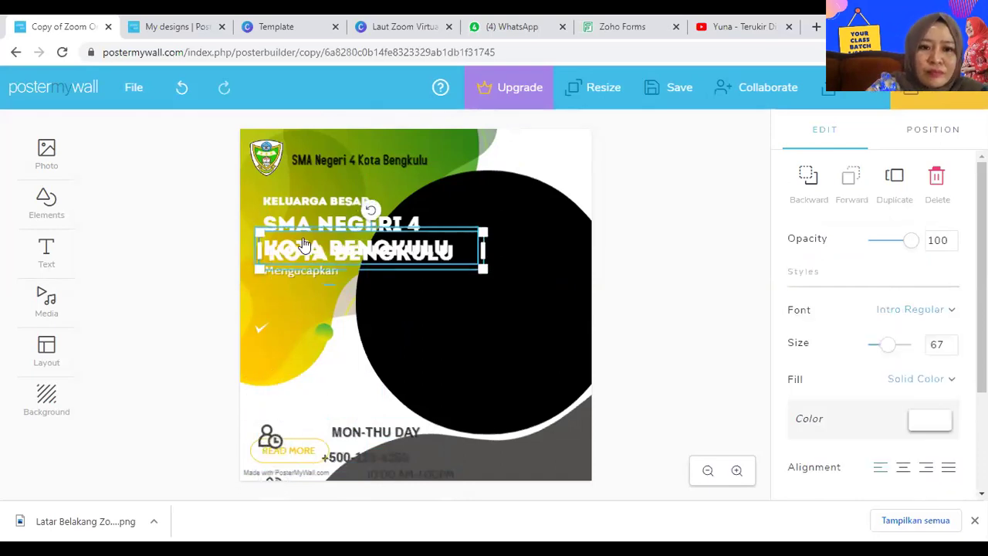
drag(322, 251, 318, 290)
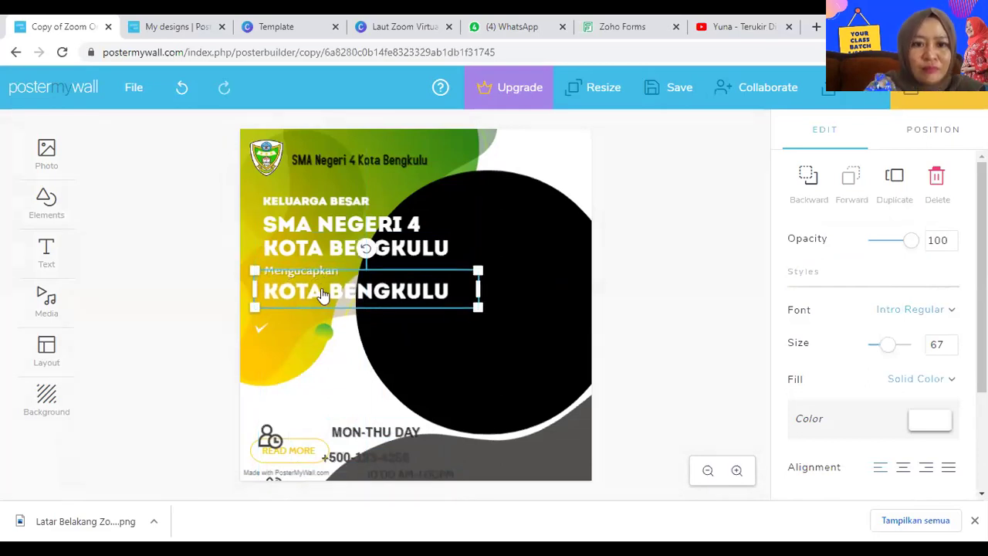
Rewrite the copy as SELAMAT / HARI / PENDIDIKAN / NASIONAL on four lines and shift it right
double_click(322, 293)
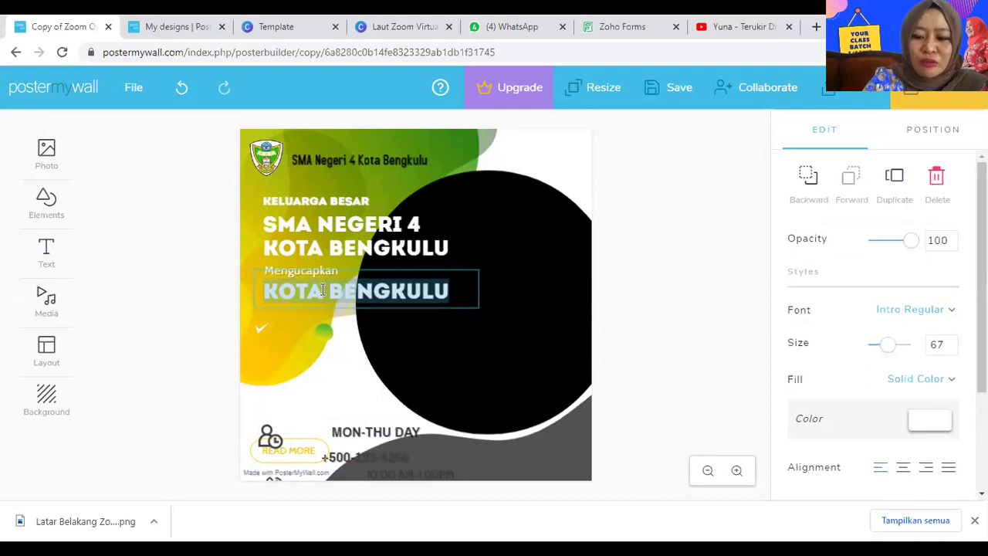
text(SELAMAT)
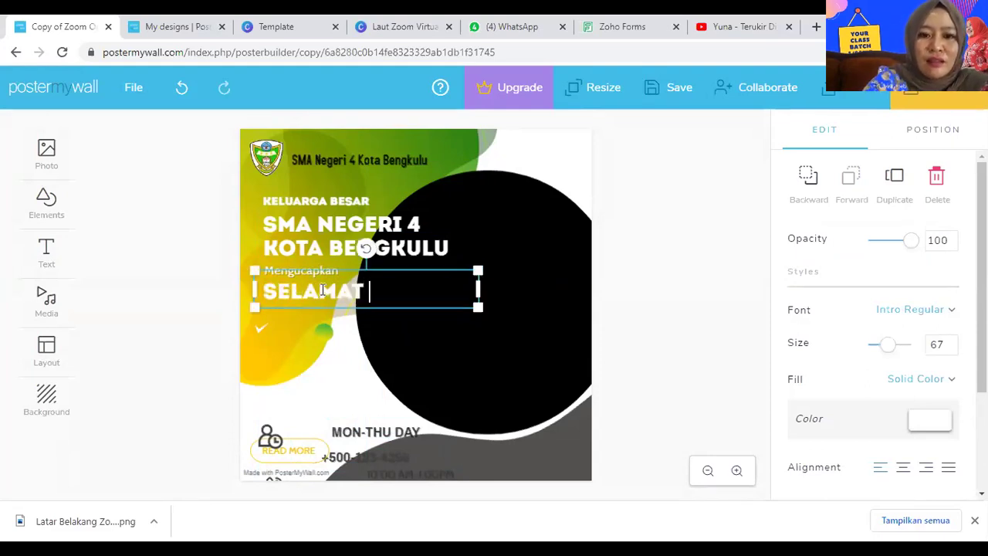
key(Return)
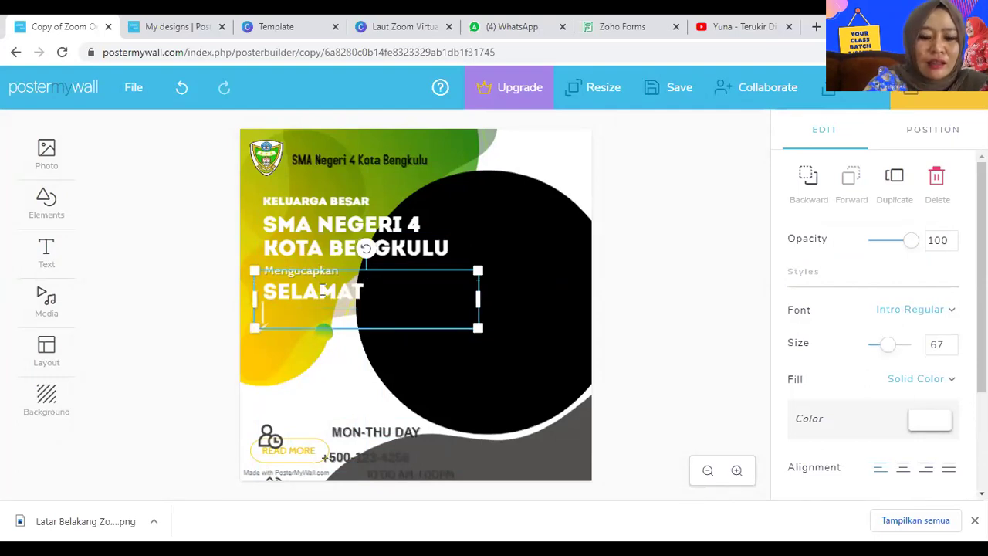
text(HARI)
key(Return)
text(PEN)
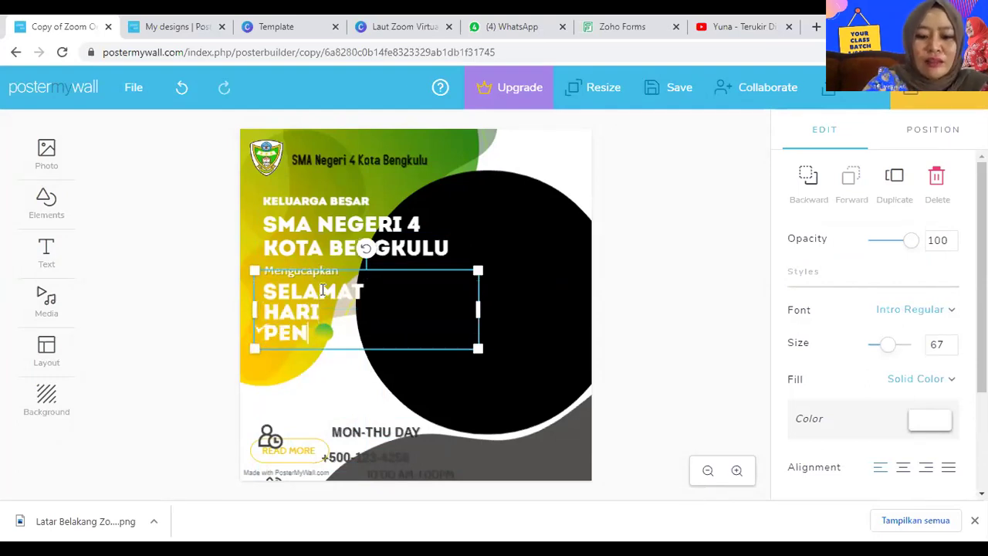
text(DI)
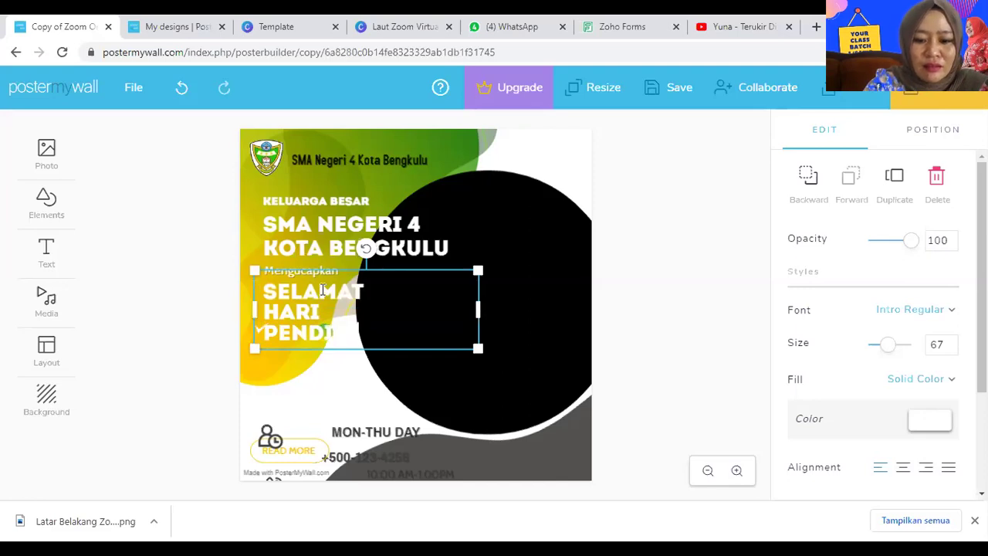
text(DIKAN)
key(Return)
text(NASIONAL)
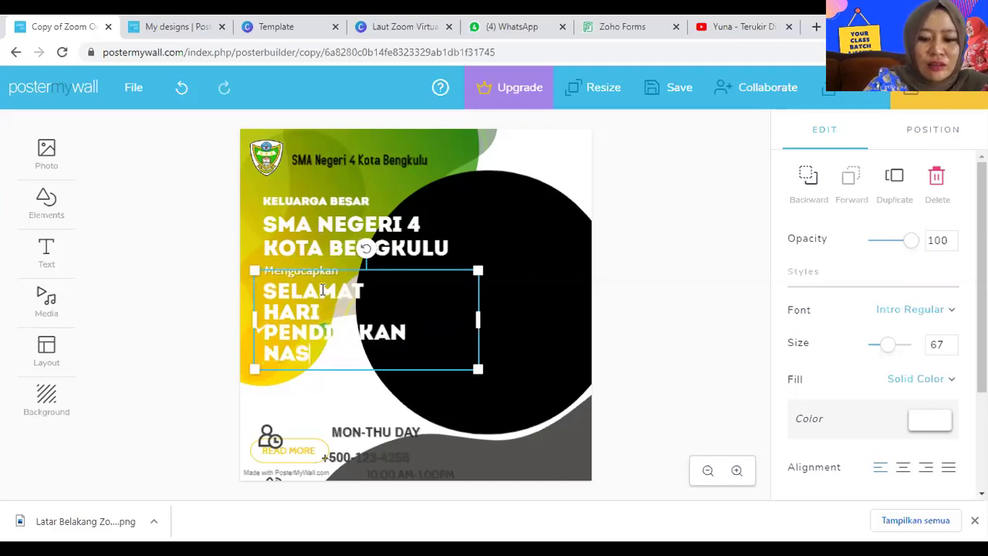
click(684, 342)
click(330, 304)
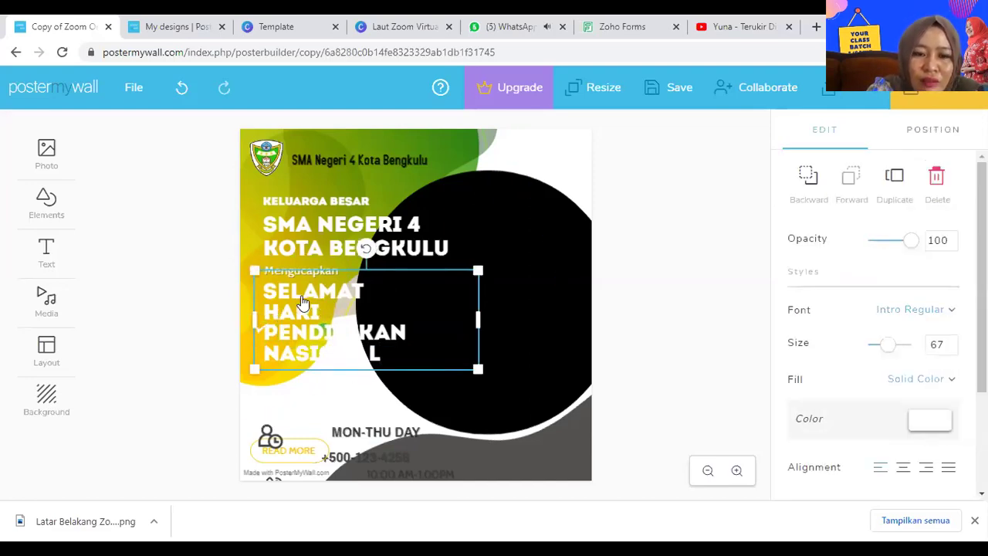
drag(303, 302, 342, 303)
click(262, 330)
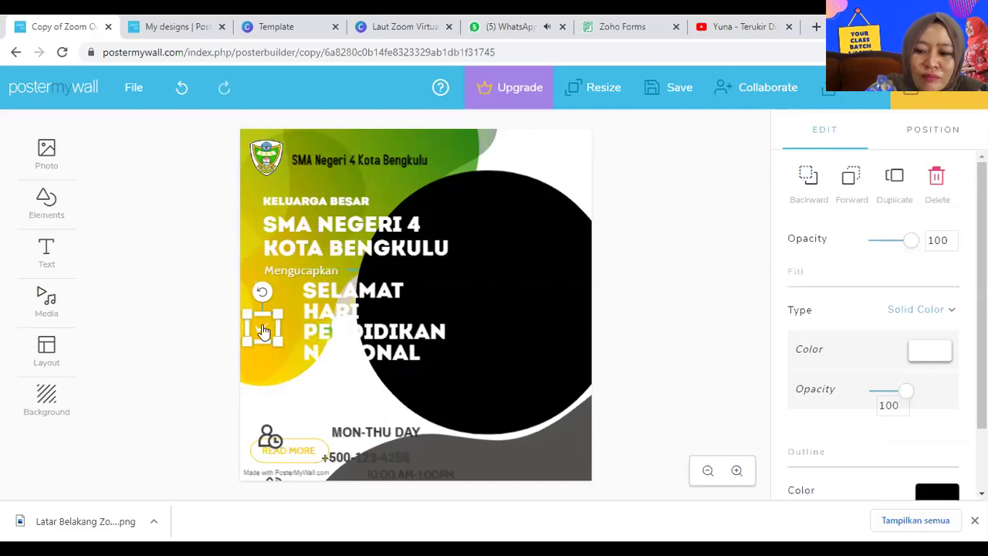
Nudge the greeting back left and bring it forward over the circle
click(260, 331)
drag(289, 317, 280, 325)
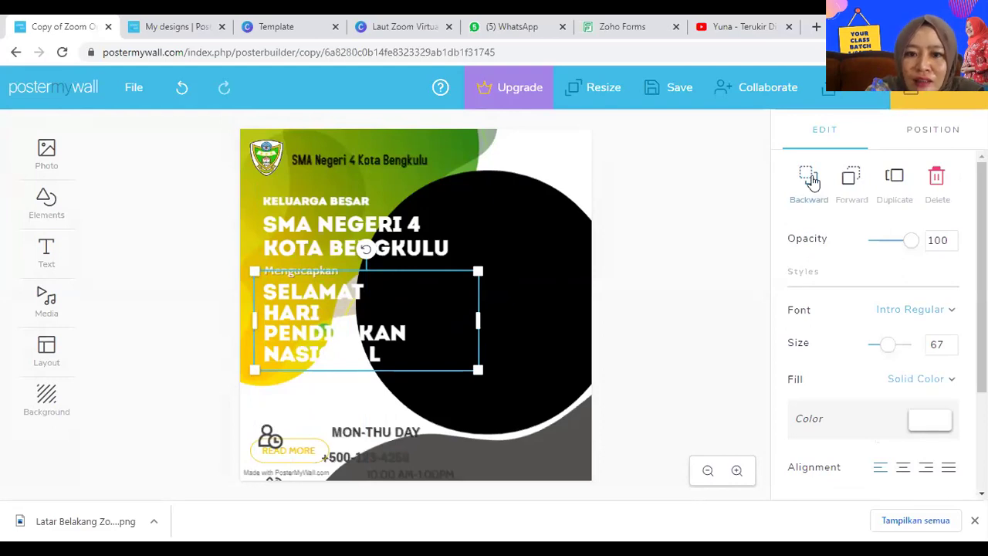
click(811, 180)
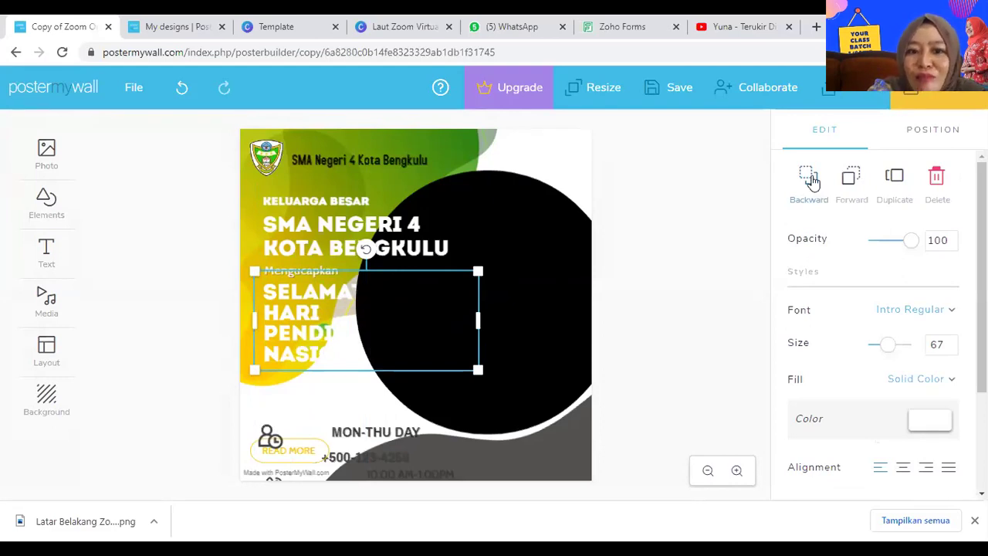
click(854, 186)
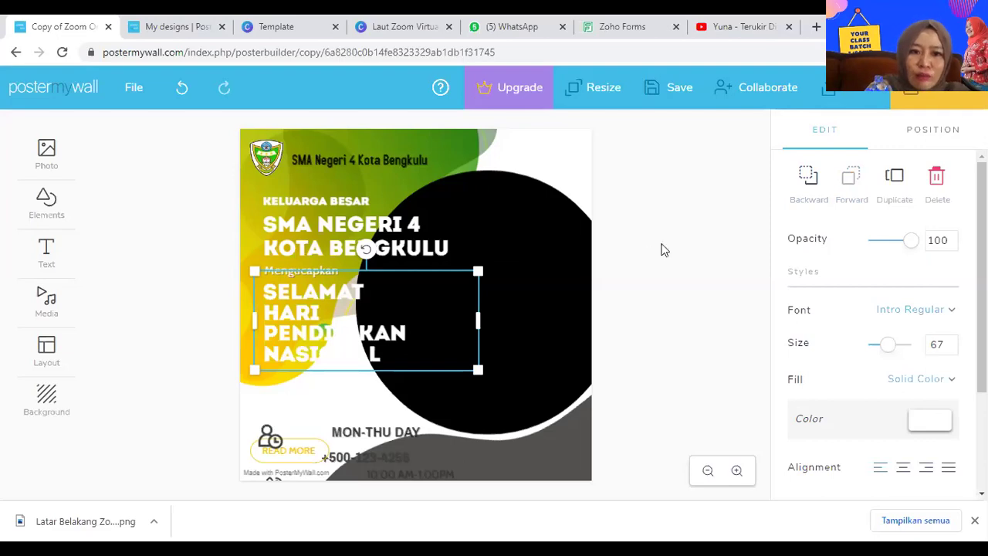
click(694, 298)
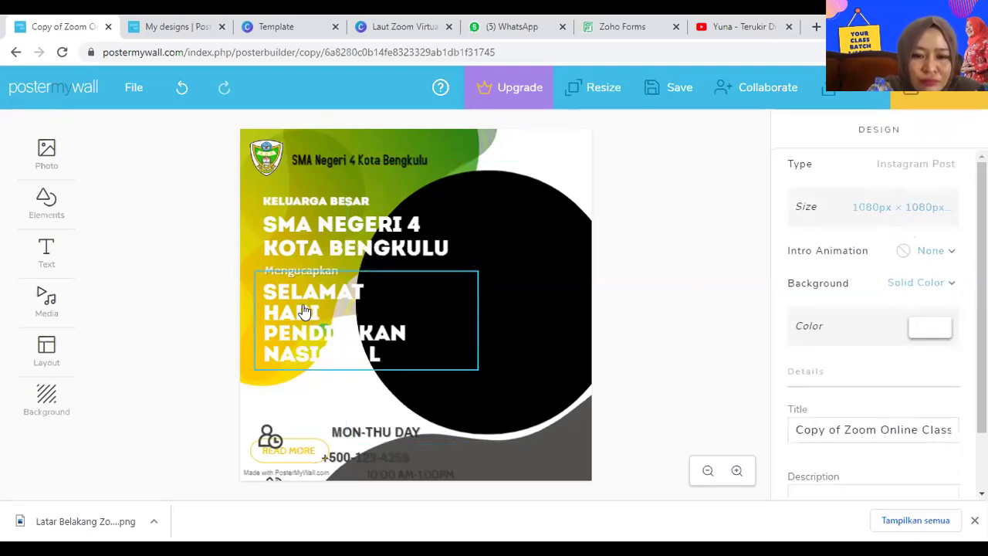
Shrink the greeting to size 38, place it under Mengucapkan, and colour it black
click(342, 327)
drag(481, 267, 360, 282)
drag(277, 330, 278, 291)
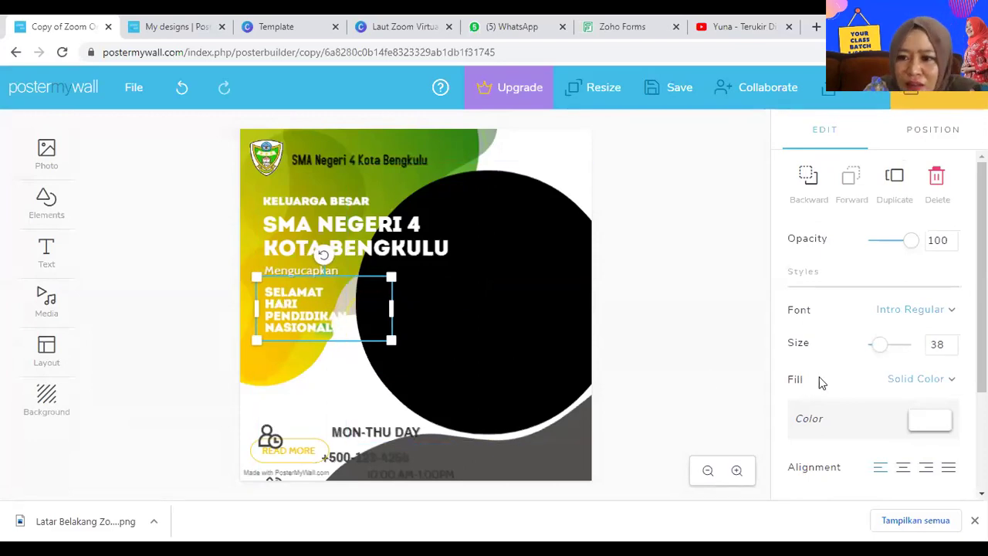
click(935, 425)
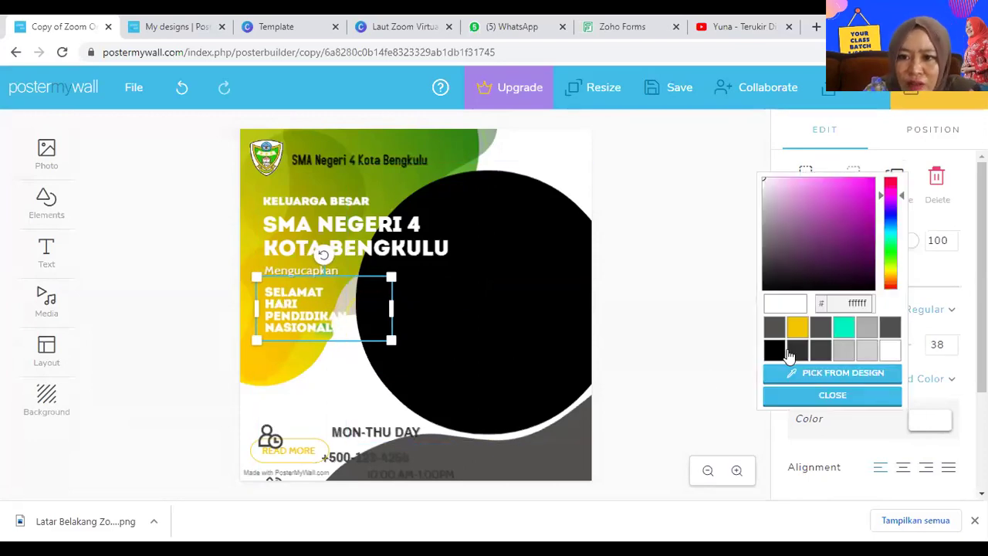
click(774, 351)
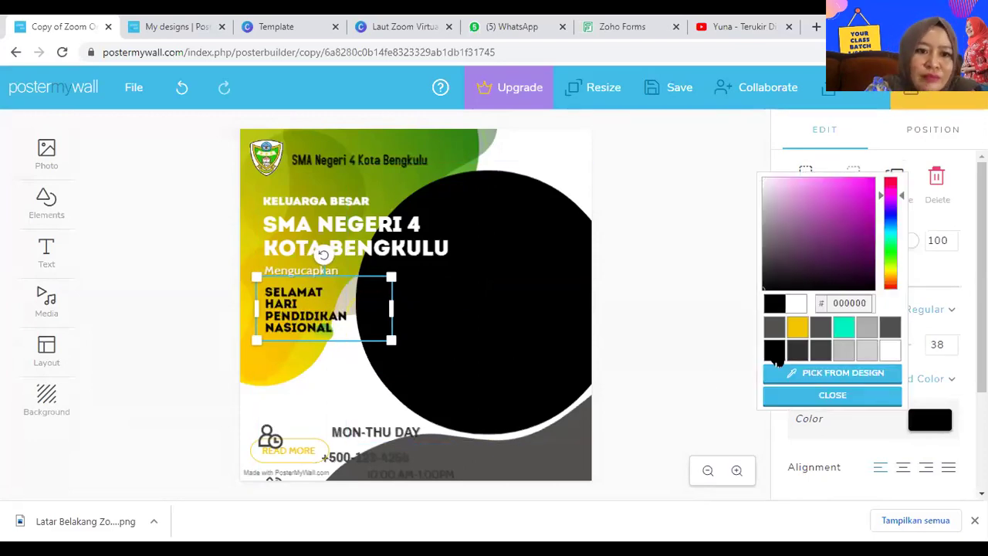
click(636, 299)
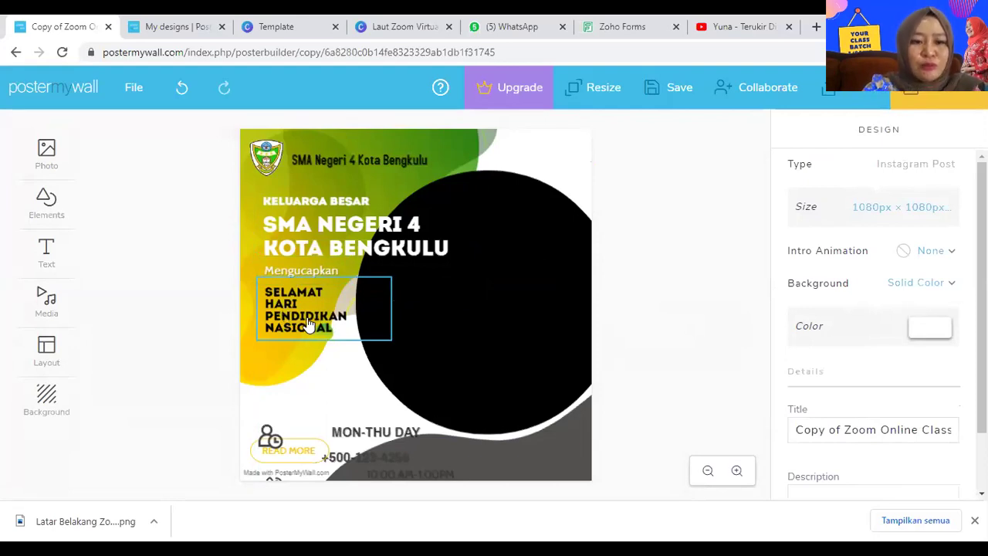
Copy the Mengucapkan line below the greeting and change it to '2 Mei 2021'
click(322, 278)
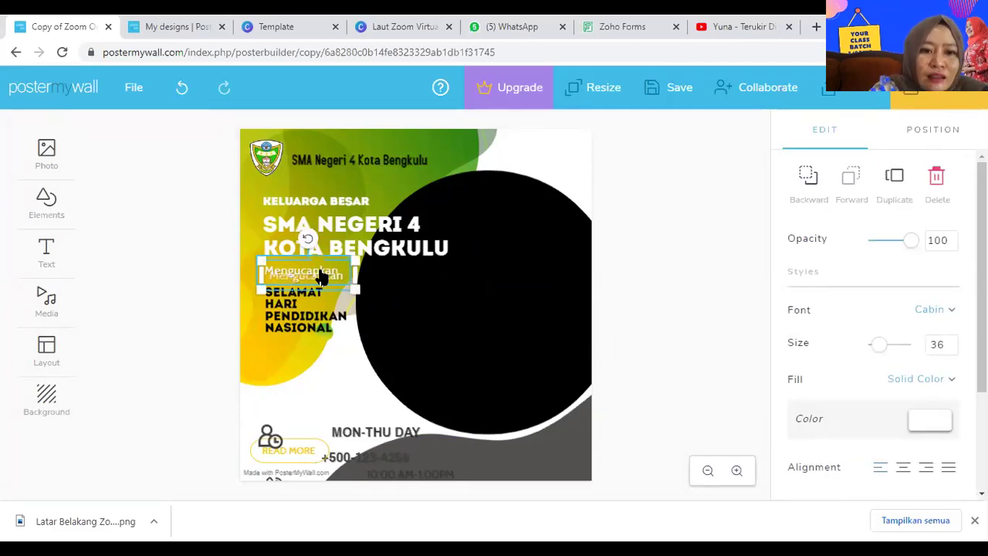
drag(322, 277, 328, 340)
text(2)
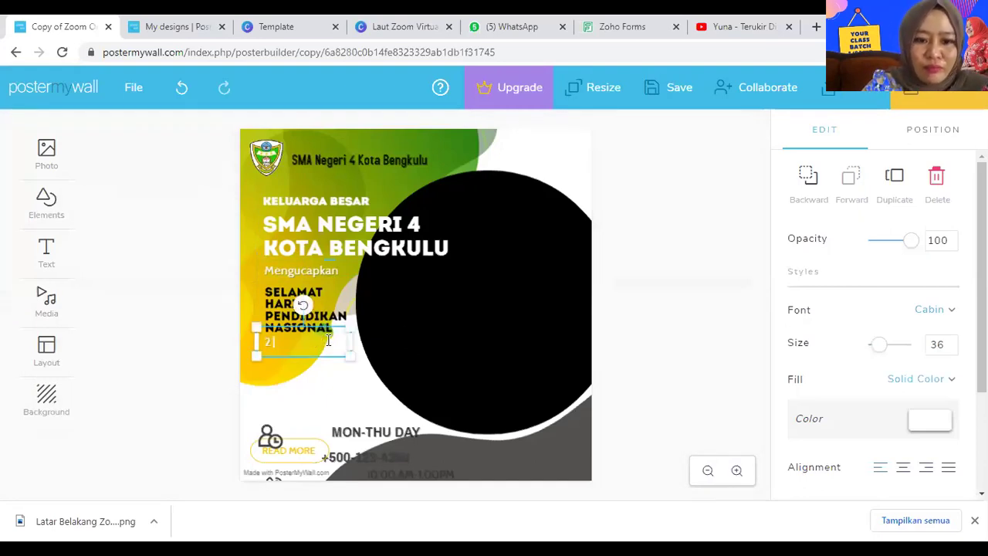
key(BackSpace)
key(BackSpace)
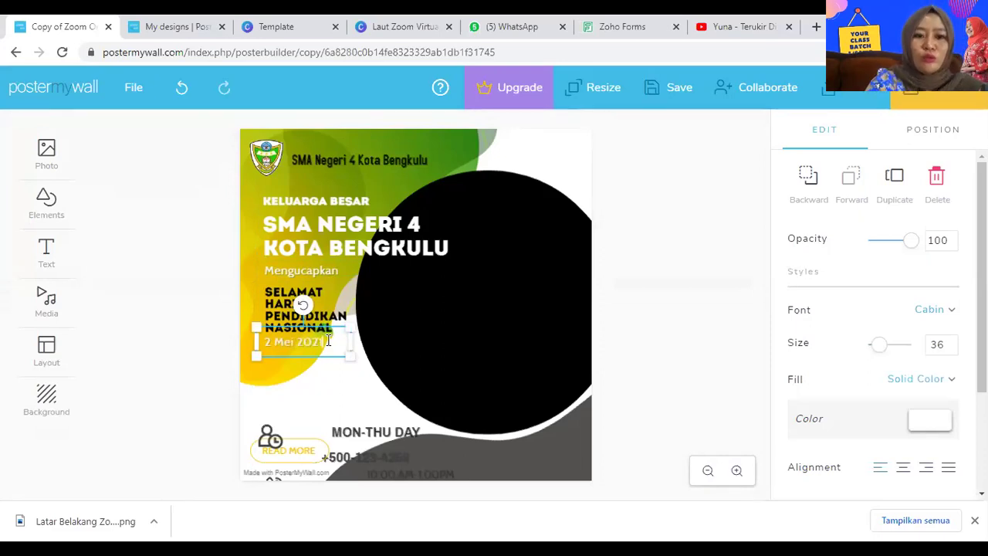
click(677, 359)
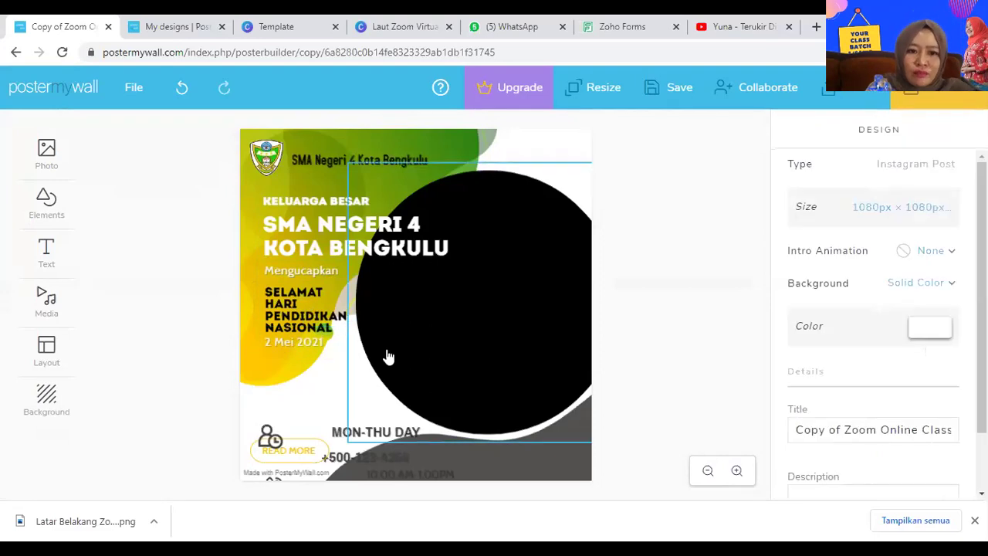
Set the 2 Mei 2021 date text's fill colour to black
click(325, 348)
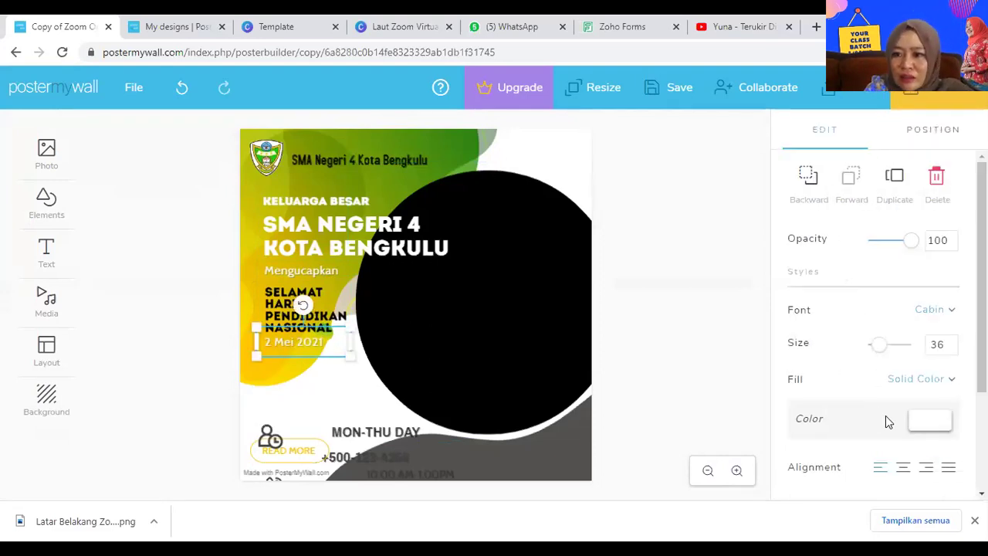
click(929, 420)
click(773, 351)
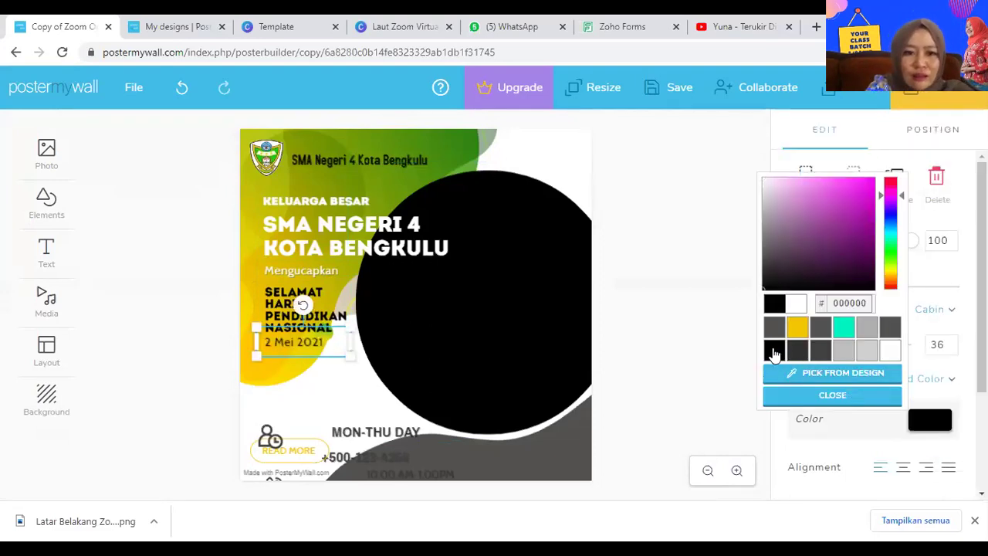
click(667, 294)
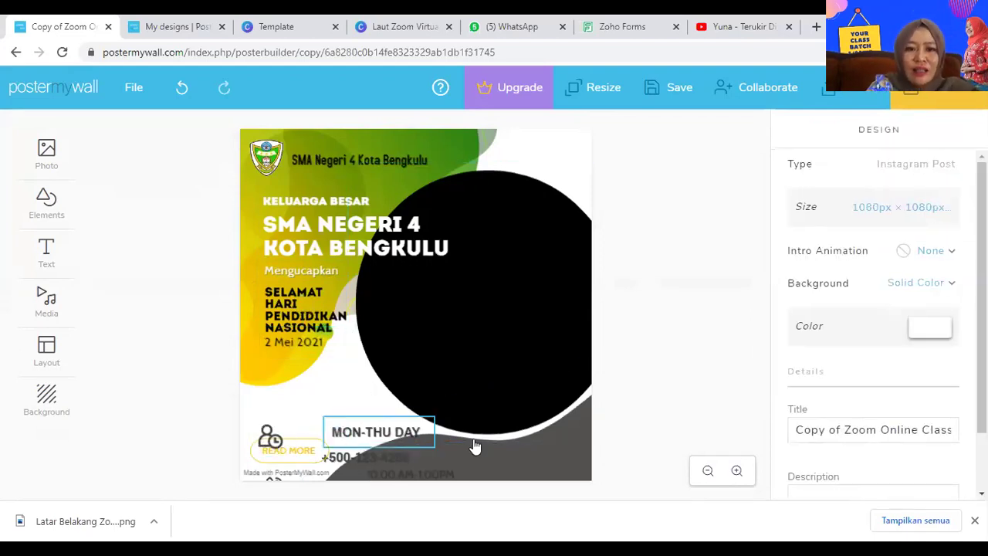
Remove the READ MORE label and its pill outline from the bottom
click(271, 444)
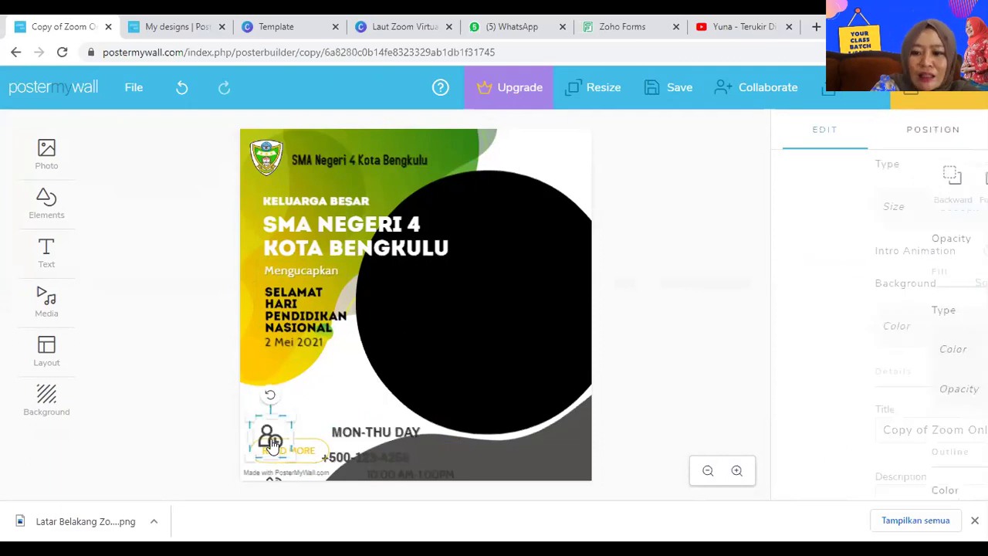
click(282, 456)
click(283, 456)
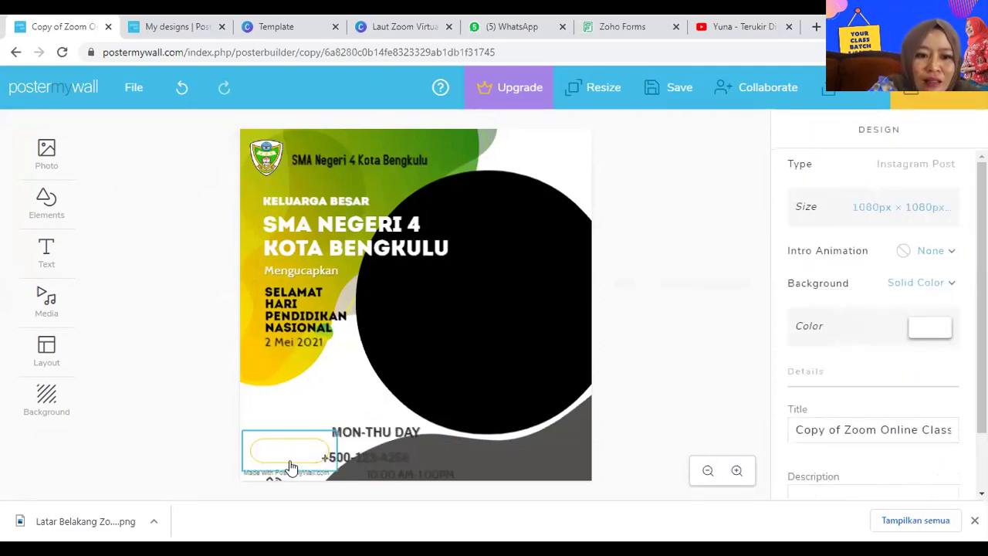
click(290, 463)
key(Delete)
Delete the MON-THU DAY, +500 phone number and opening hours text, and try removing the watermark
click(345, 433)
key(Delete)
click(352, 459)
key(Delete)
click(393, 477)
key(Delete)
click(276, 480)
key(Delete)
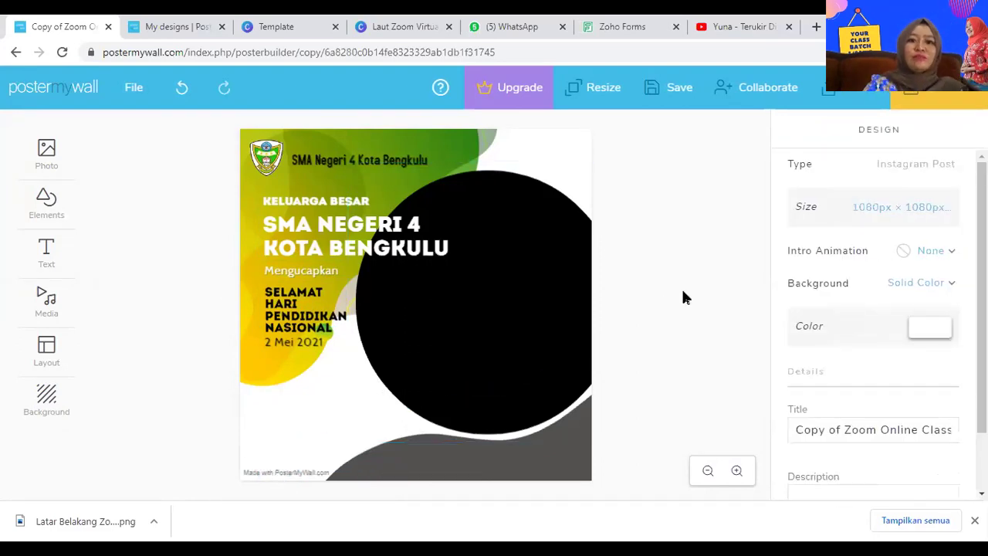
Add the colourful 'instagram' clipart logo and place it in the bottom-left corner
click(44, 207)
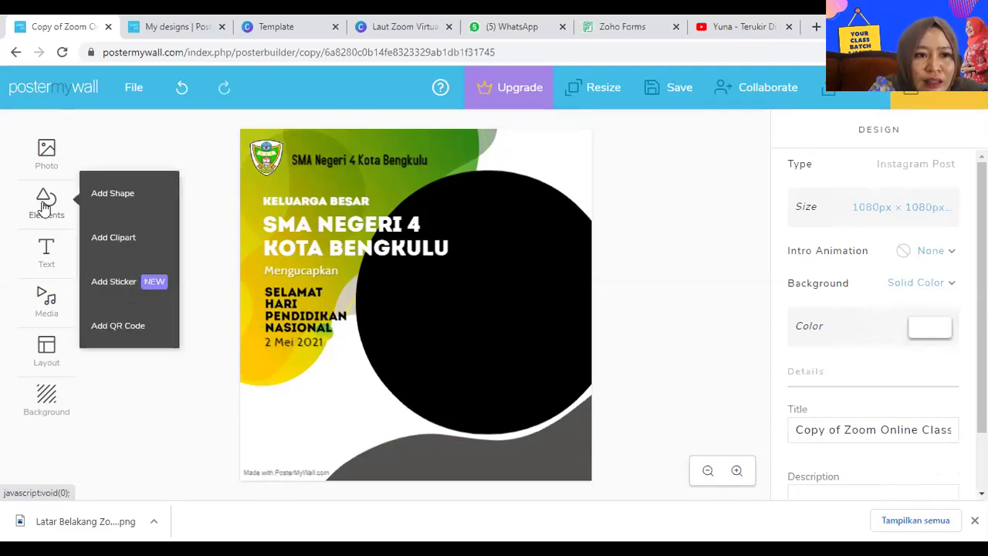
click(114, 237)
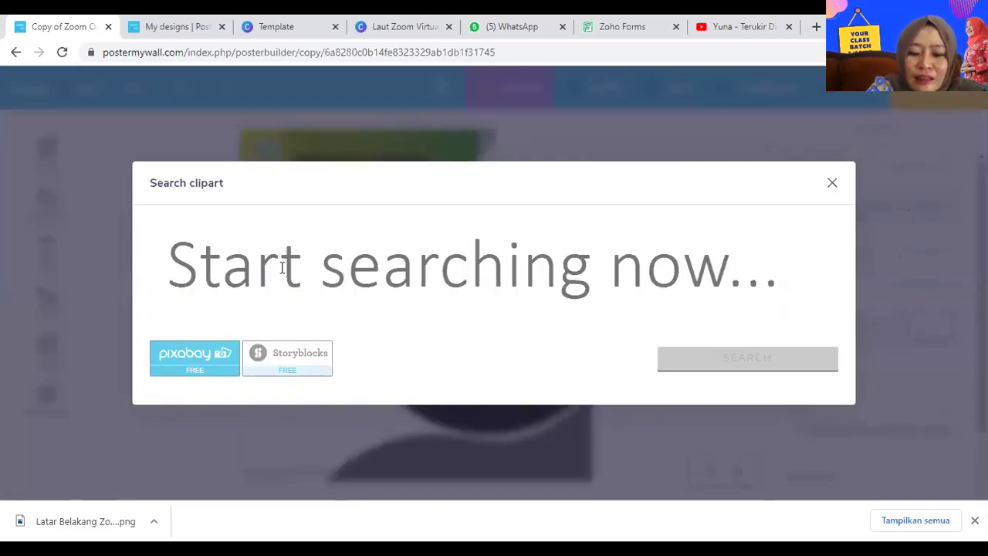
text(instagra)
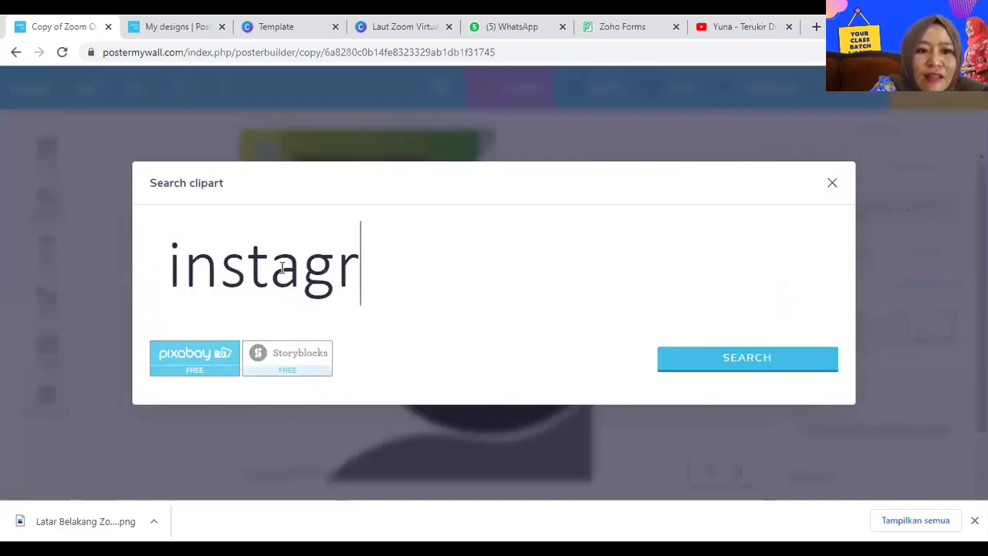
text(m)
key(Return)
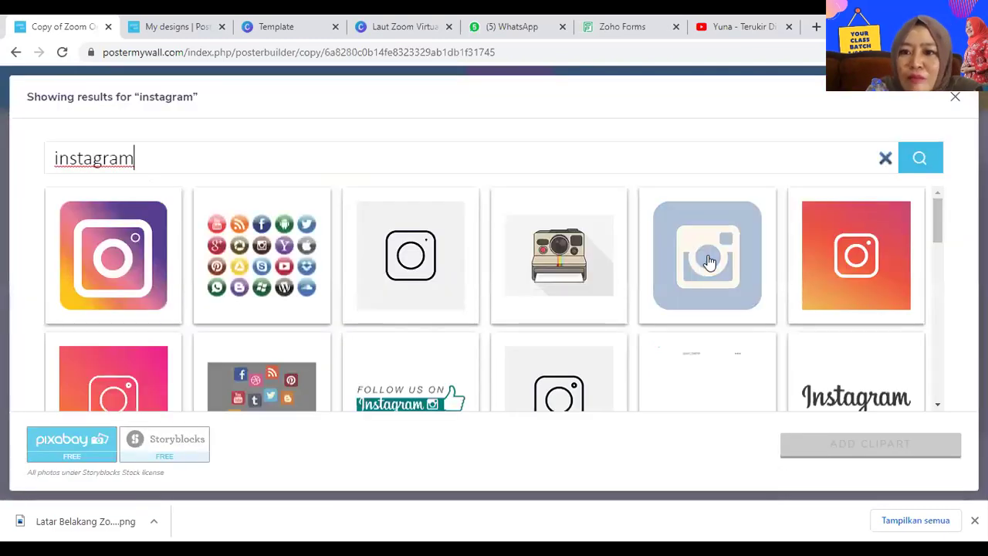
mouse_move(935, 223)
mouse_down()
mouse_move(937, 241)
mouse_move(937, 216)
mouse_up()
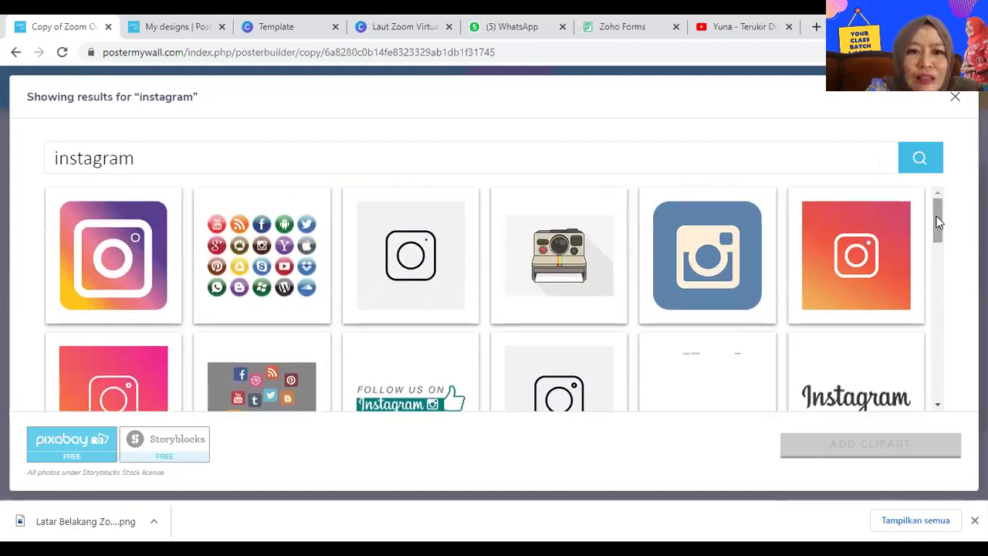
click(159, 229)
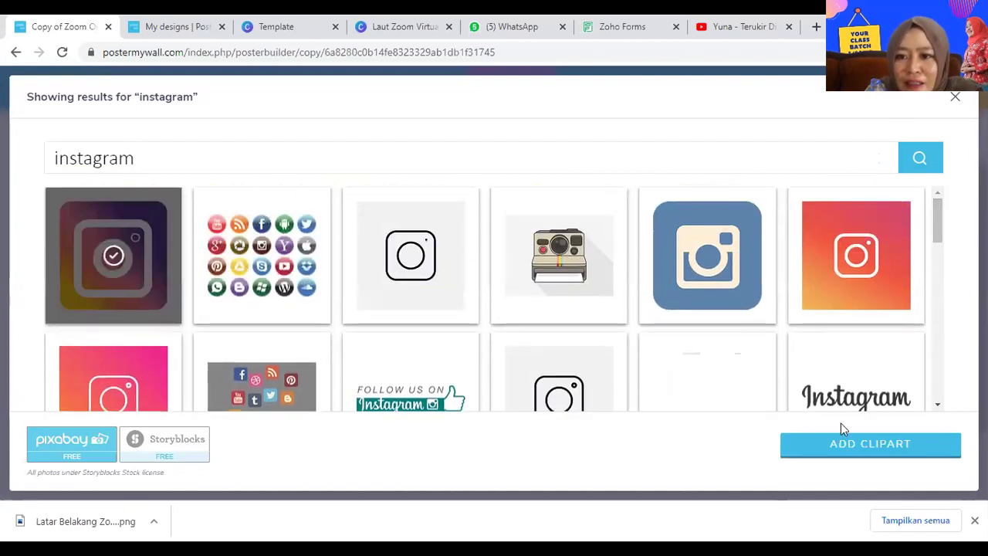
click(894, 453)
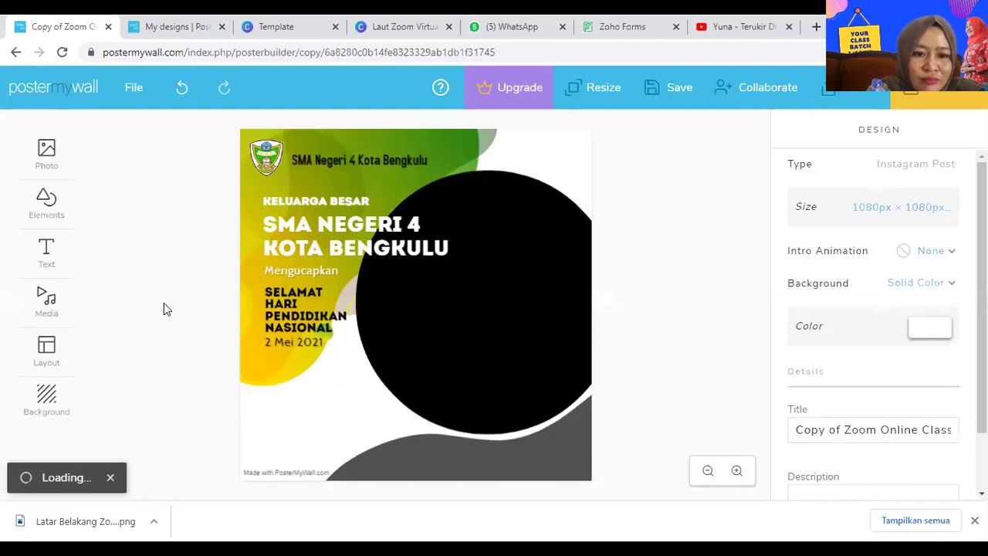
drag(310, 202, 275, 448)
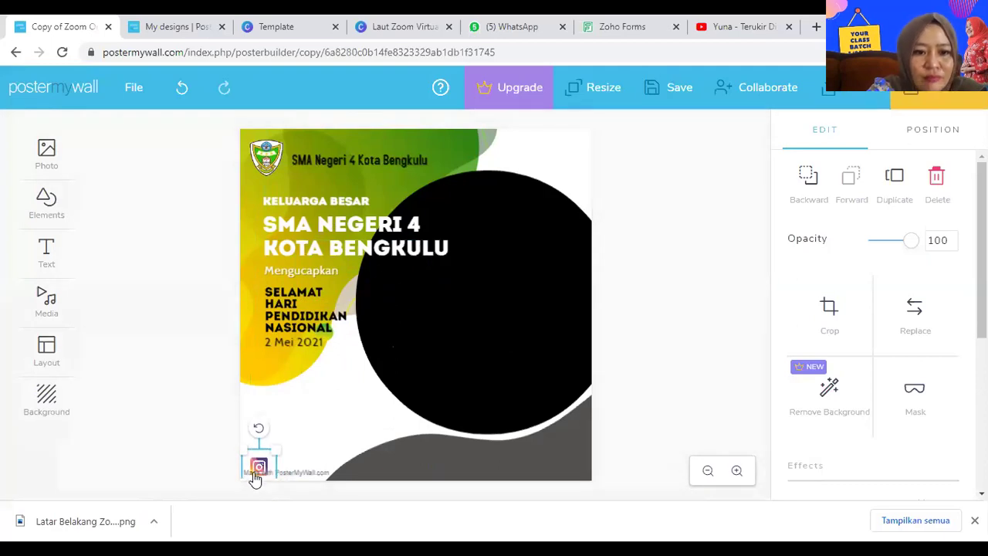
Duplicate the 2 Mei 2021 line beside the Instagram logo and retype it as 'SMAPA'
drag(327, 394, 300, 375)
click(273, 345)
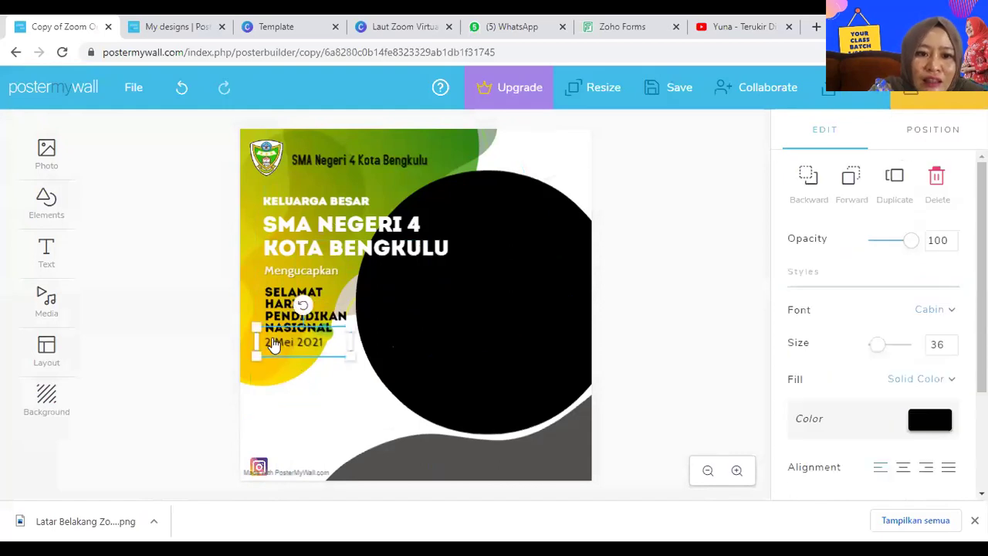
key(ctrl+c)
key(ctrl+v)
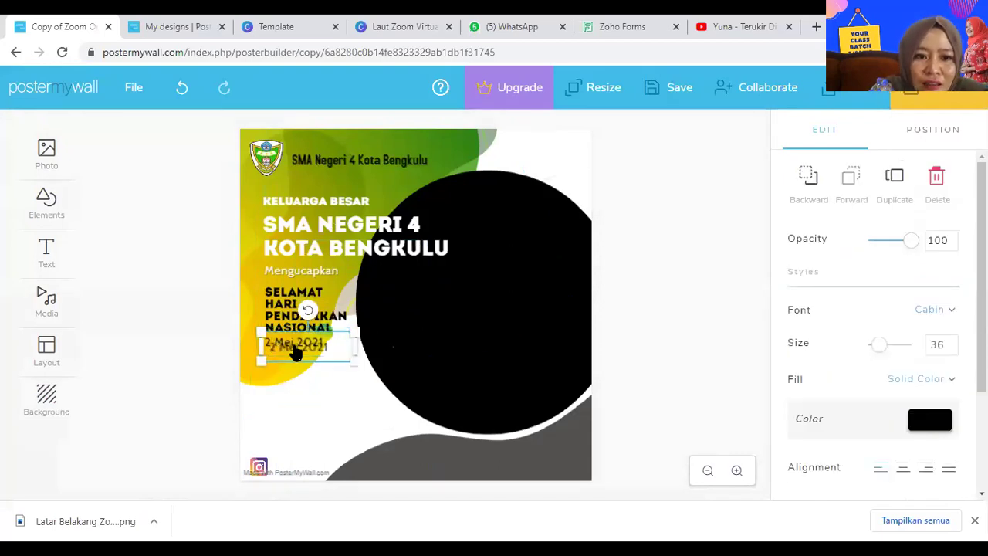
drag(302, 414, 303, 472)
double_click(302, 466)
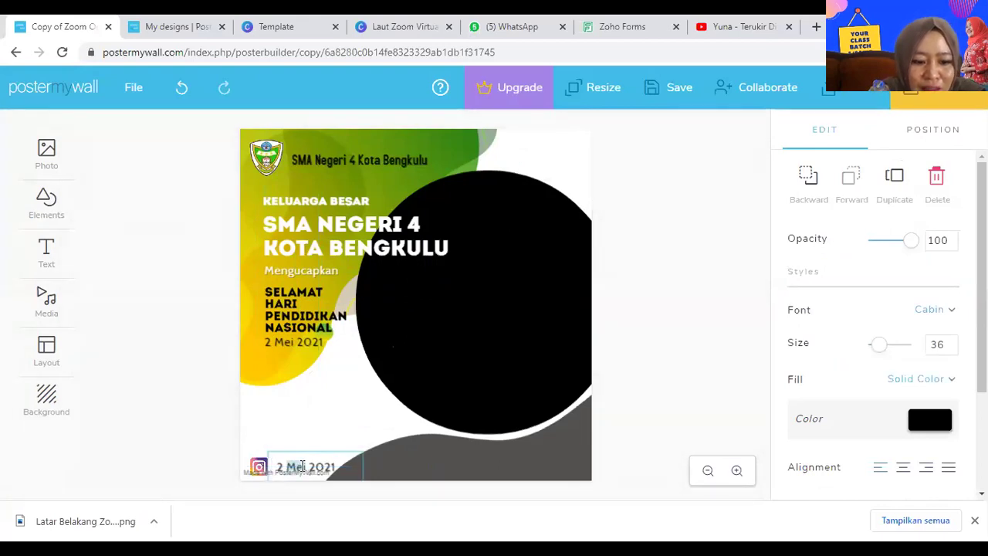
key(ctrl+a)
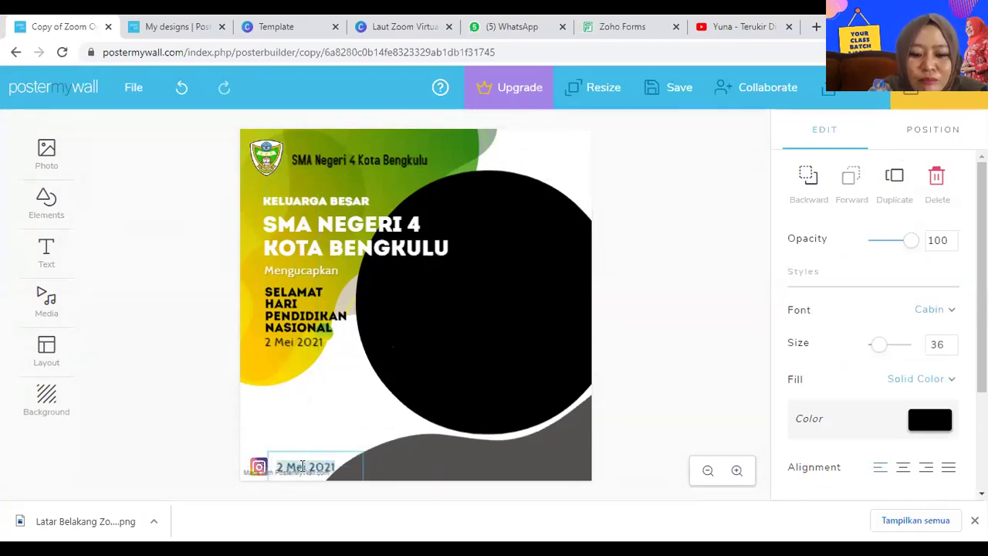
text(SMAPA)
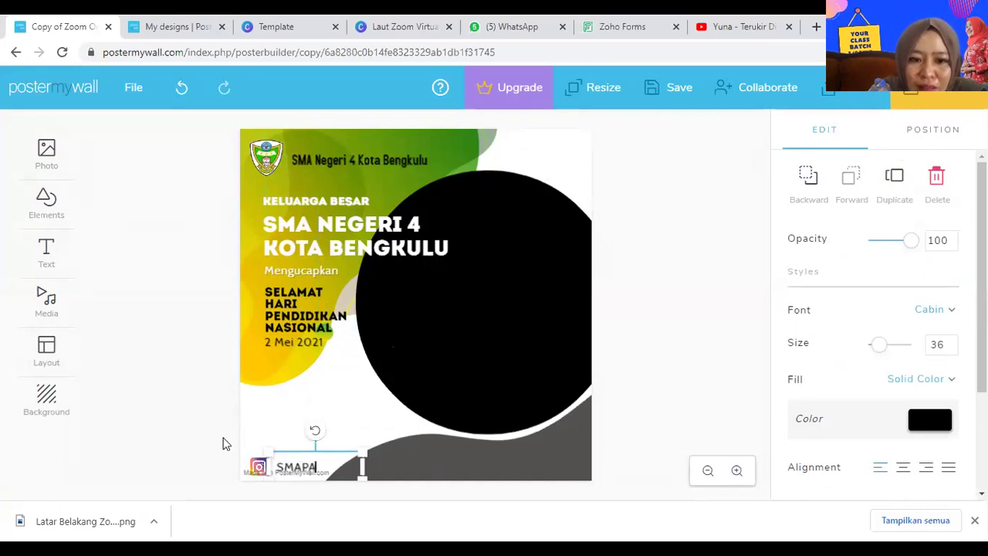
click(653, 432)
click(312, 471)
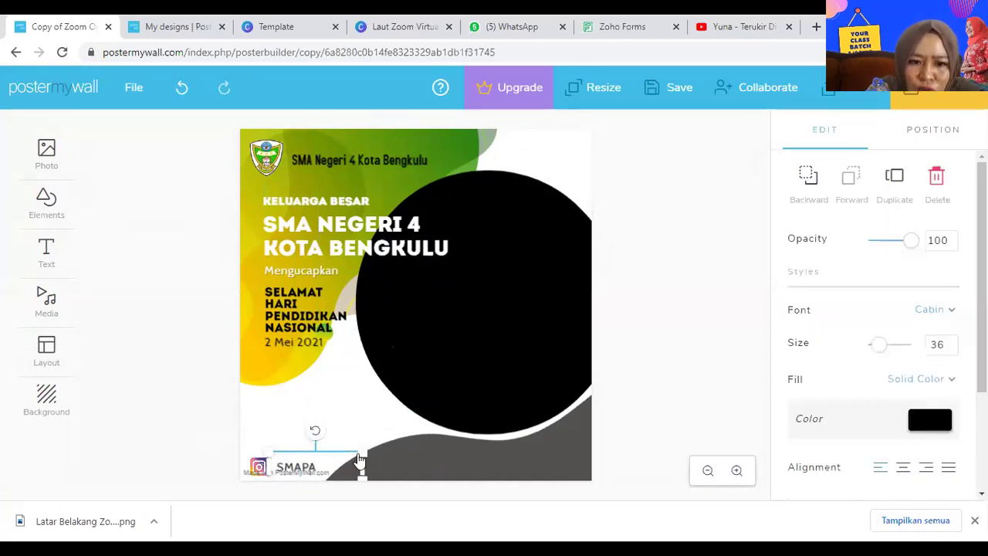
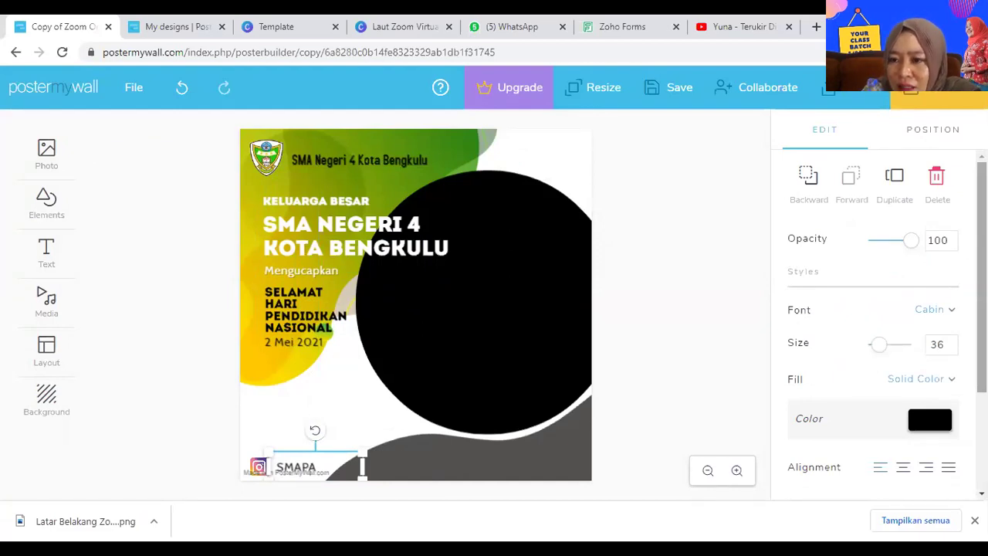
Change the SMAPA label to lowercase 'smapa' in the Ceviche font and enlarge it
click(952, 312)
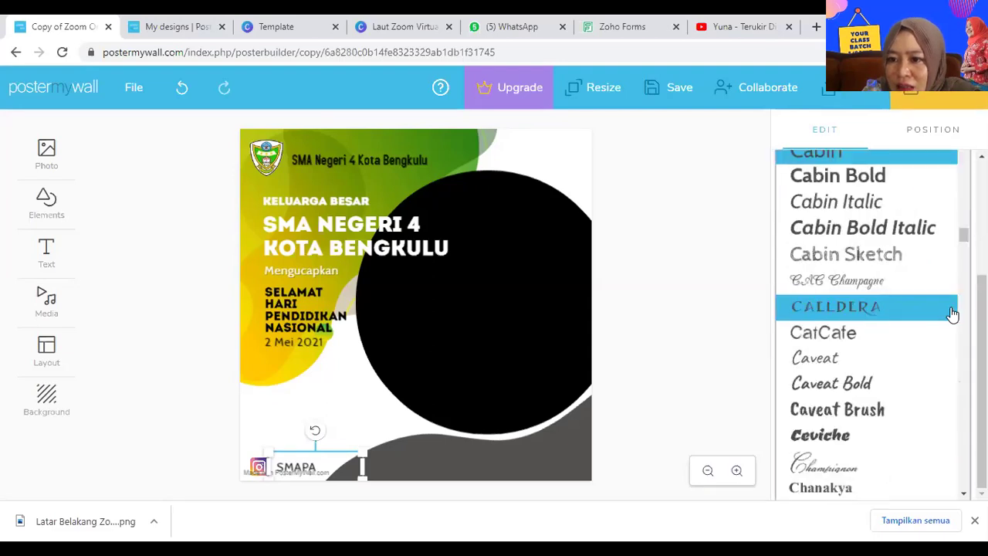
click(841, 437)
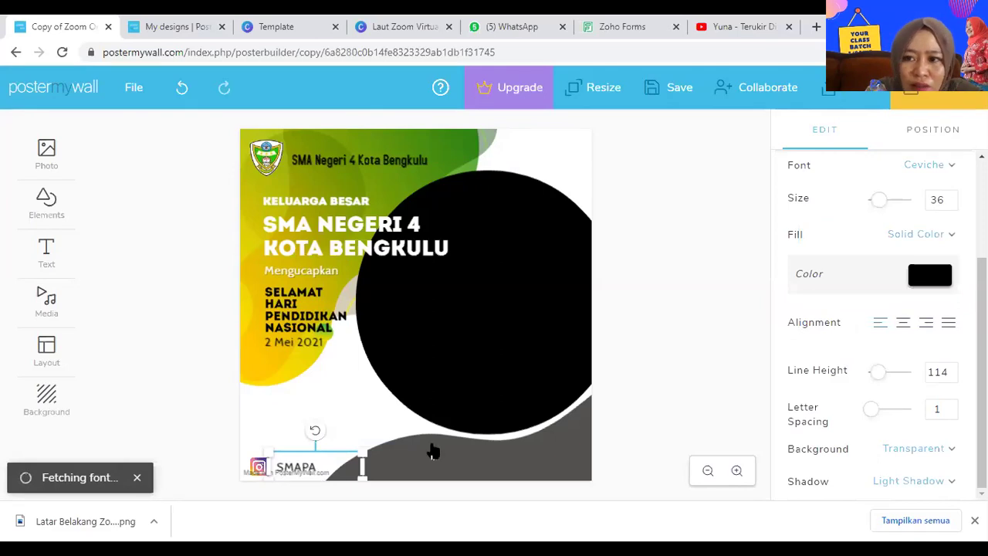
click(329, 470)
key(BackSpace)
key(BackSpace)
key(BackSpace)
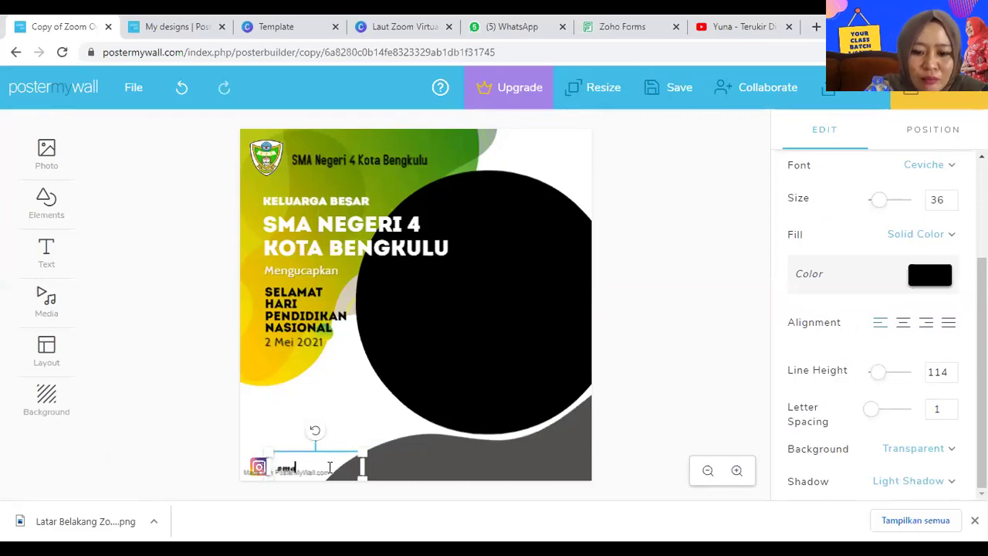
drag(364, 454, 440, 459)
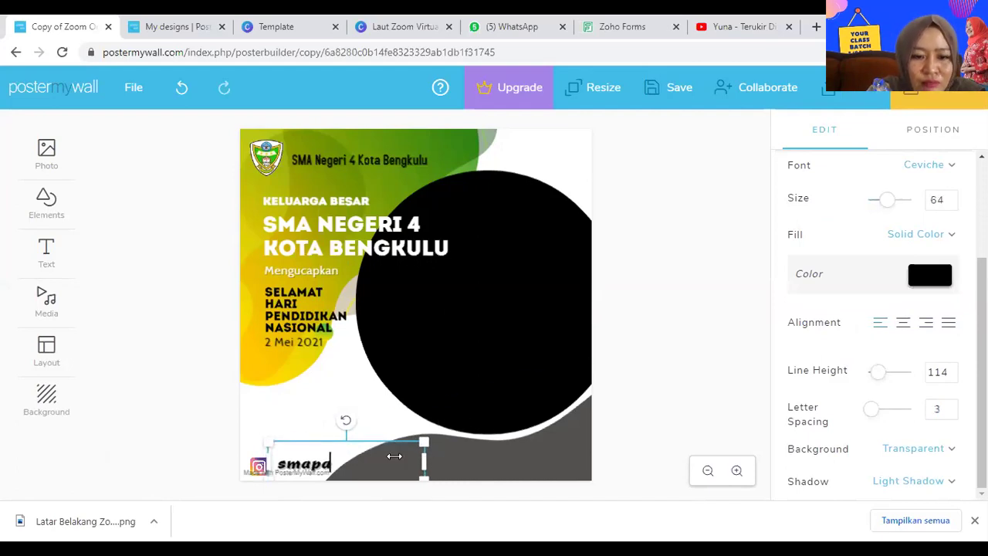
click(669, 409)
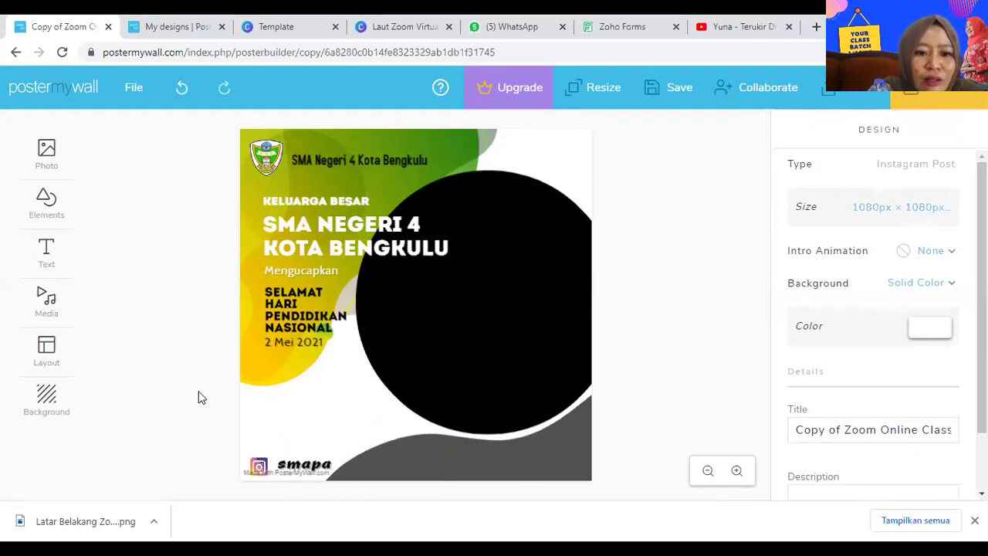
Search clipart for 'facebook', add the dark-blue logo, and shrink it to 51 x 51 beside smapa
click(47, 301)
click(48, 206)
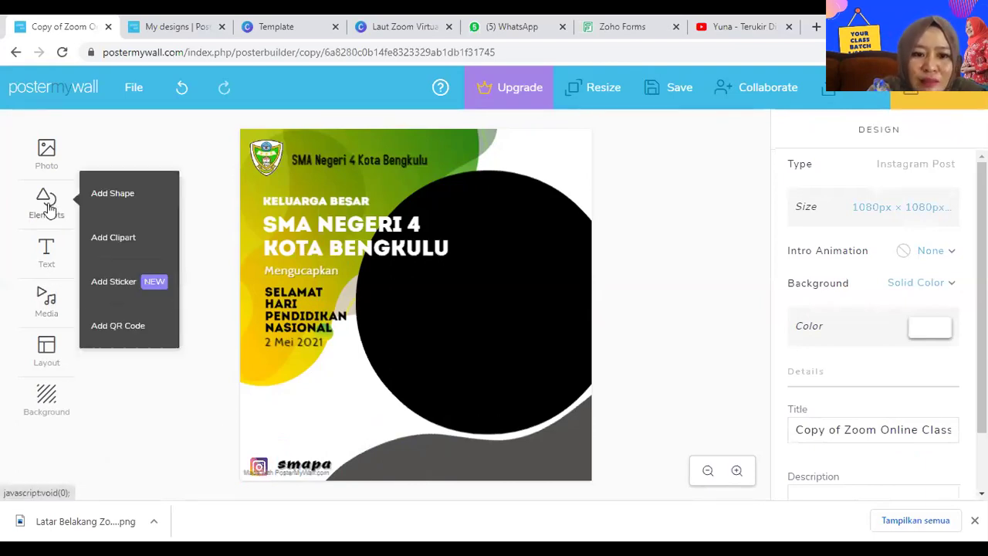
click(114, 238)
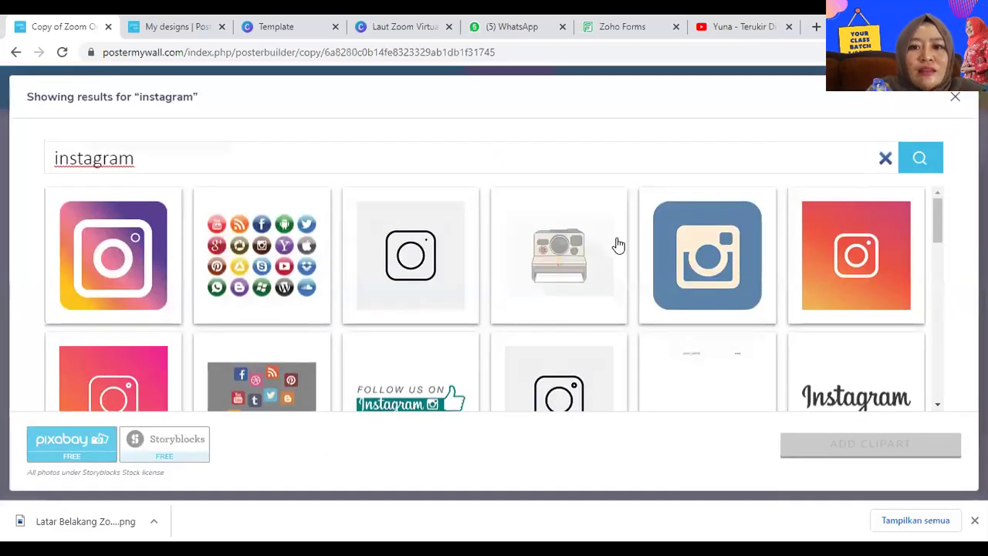
drag(291, 158, 11, 144)
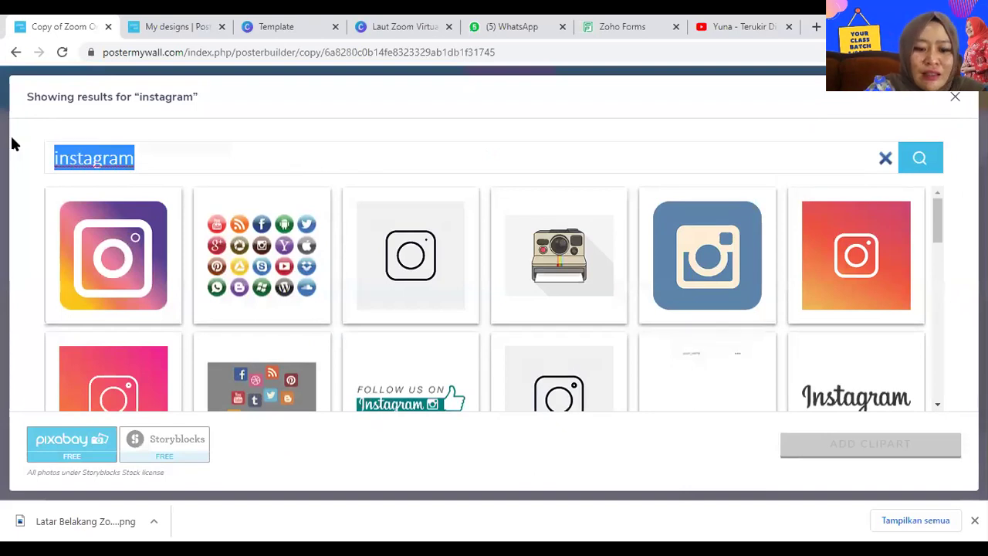
text(facebook)
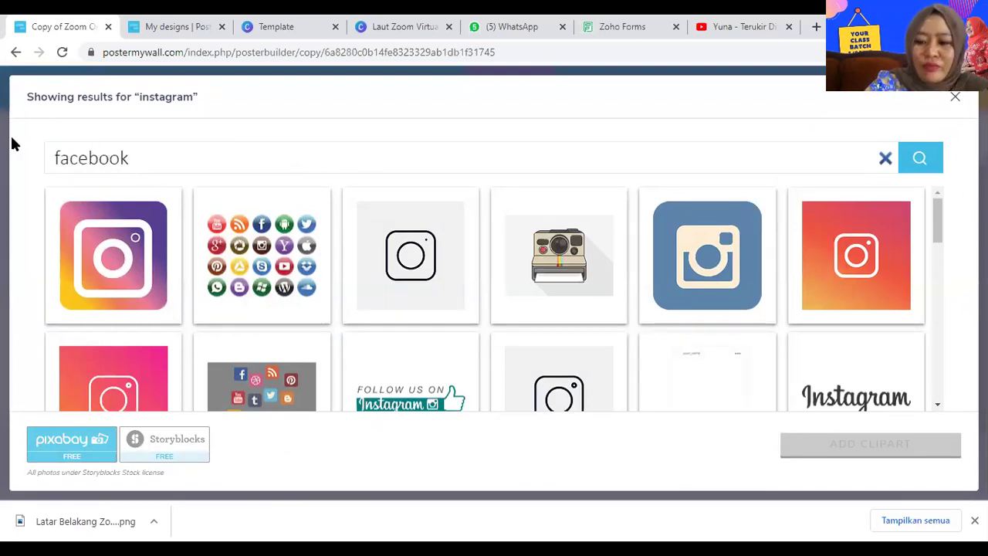
key(Return)
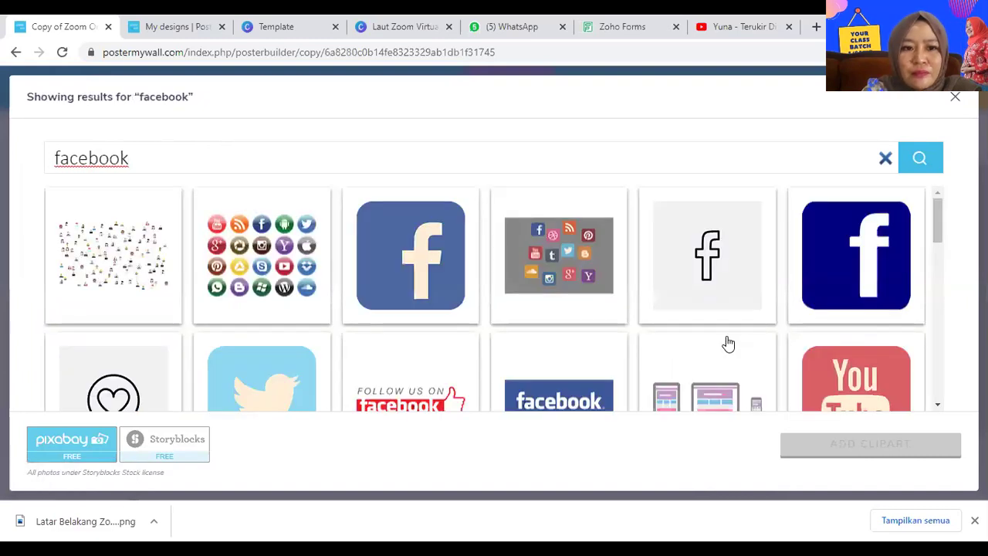
click(848, 257)
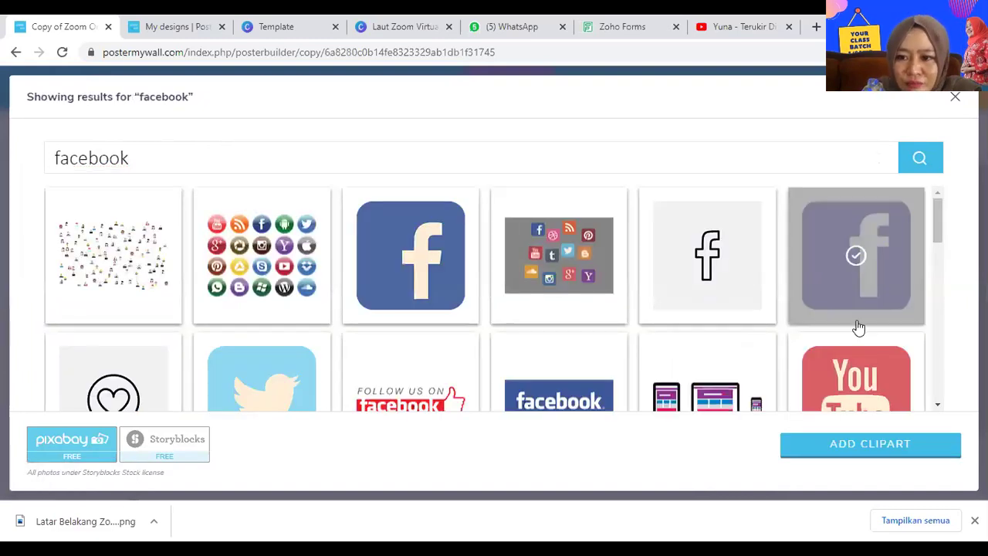
click(865, 437)
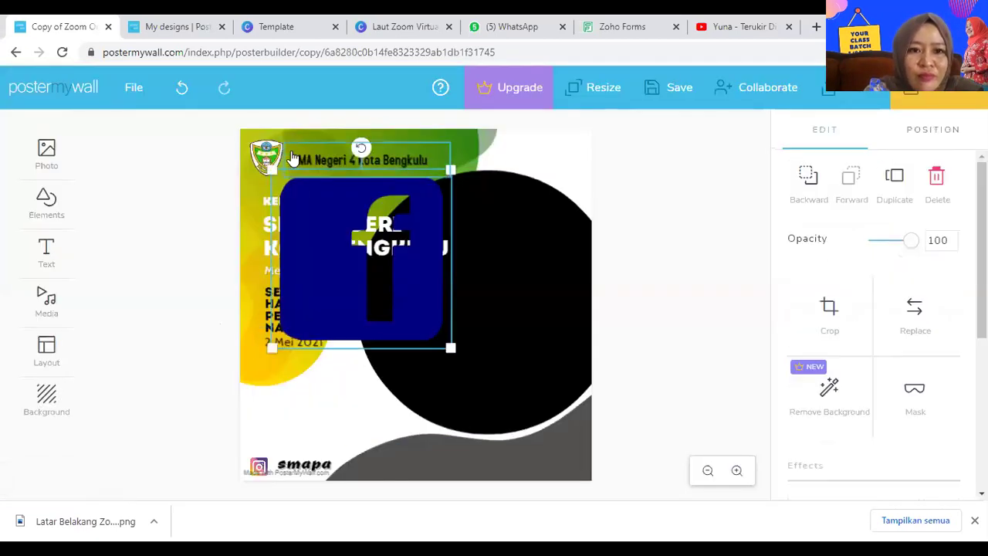
drag(272, 169, 370, 451)
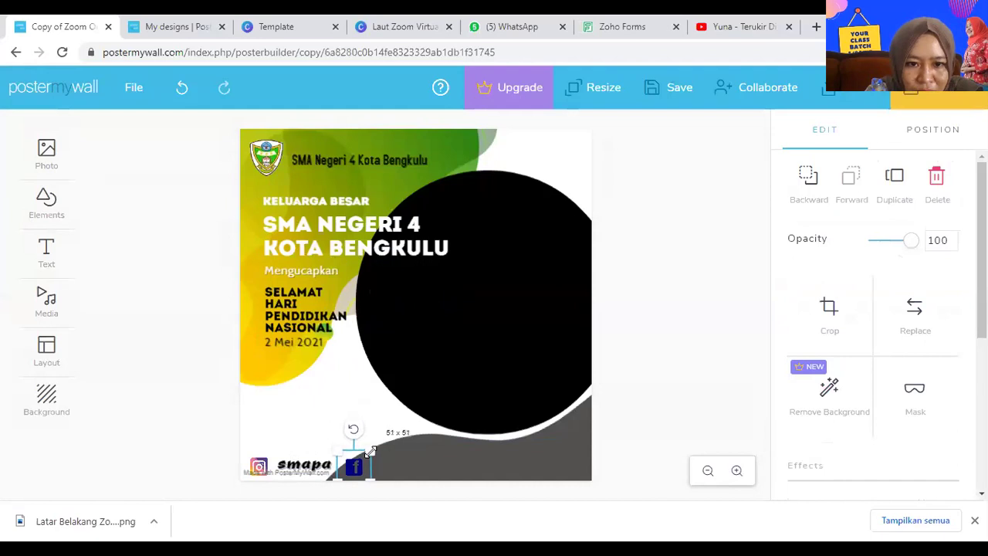
Duplicate the smapa label, place the copy right of the Facebook logo, and retype it 'sman 4'
click(307, 466)
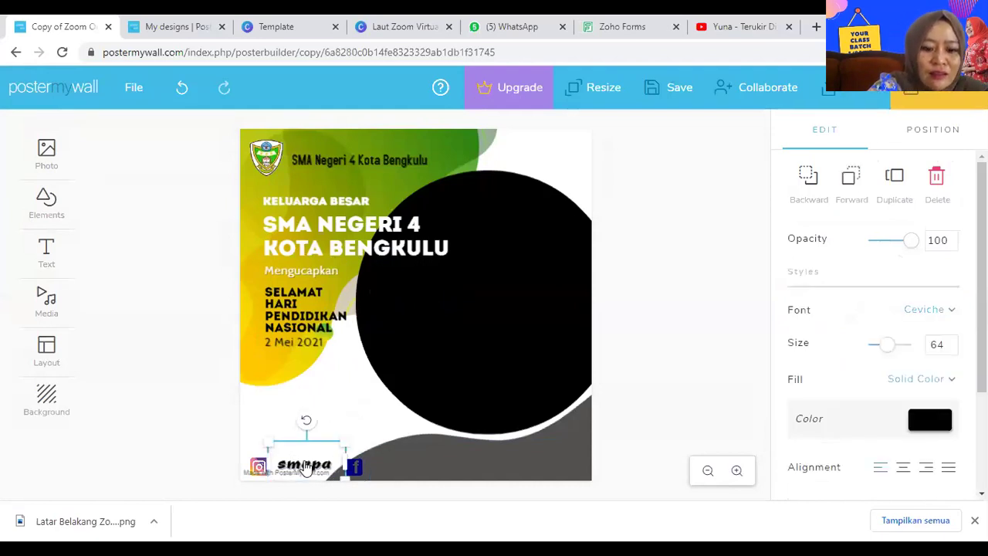
key(ctrl+v)
drag(307, 468, 394, 461)
double_click(396, 466)
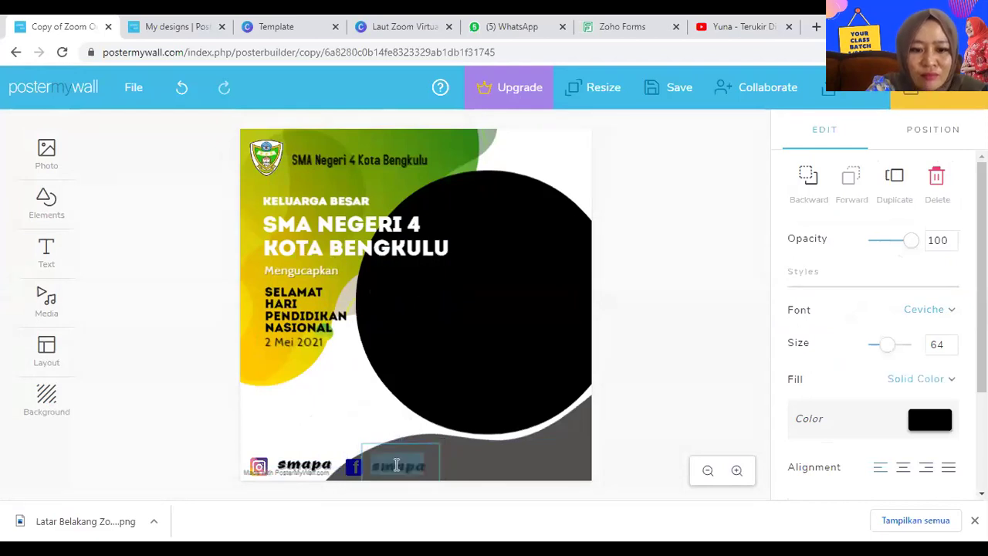
text(sm)
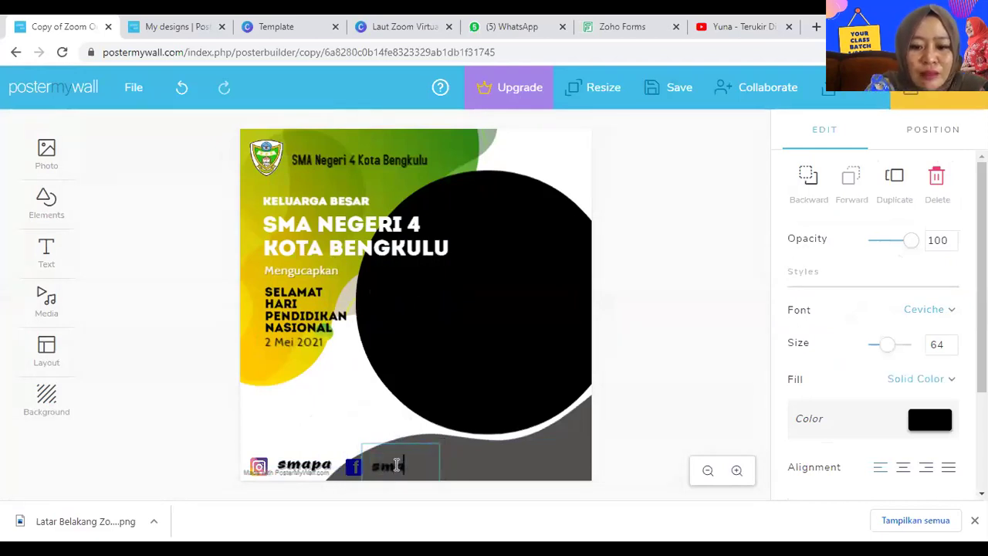
text(apa)
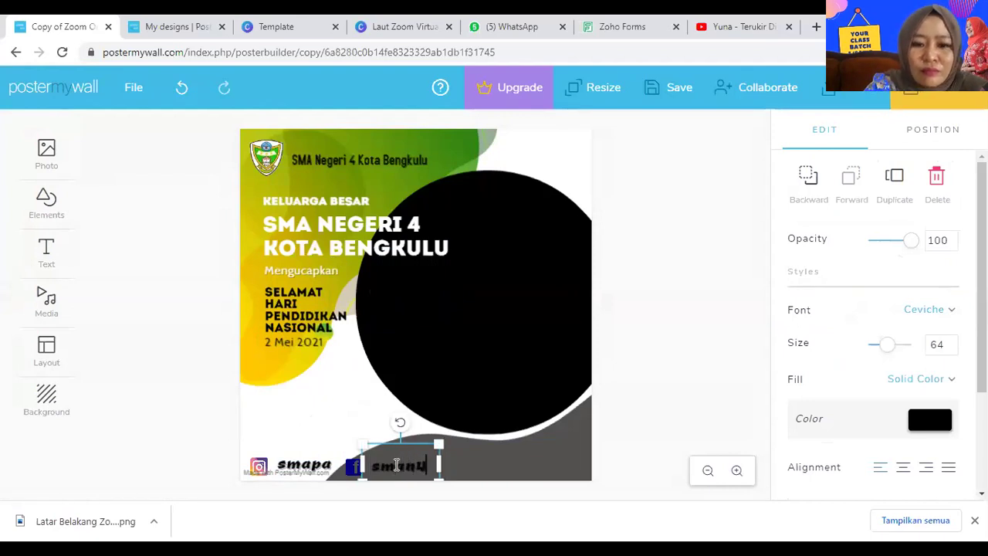
text(4)
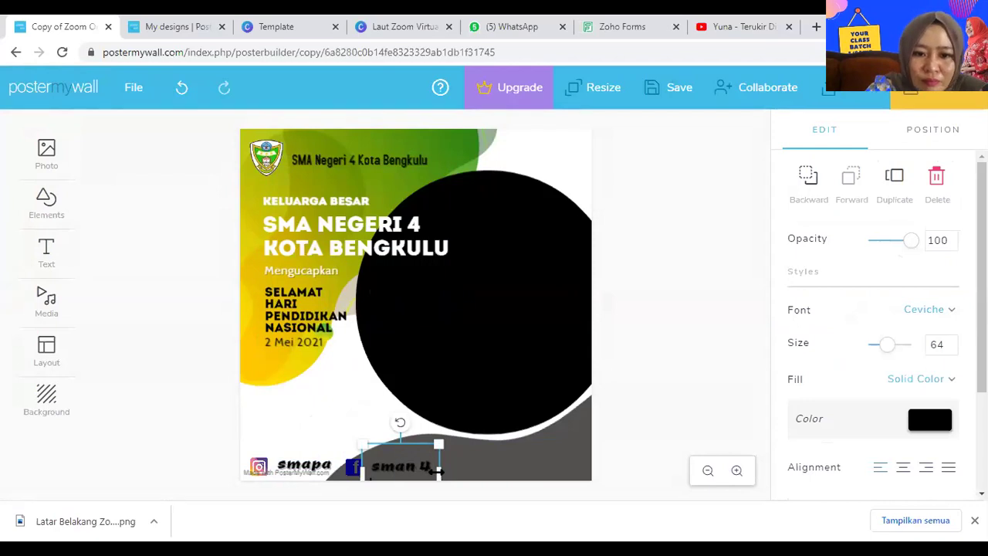
drag(436, 471, 452, 470)
click(672, 412)
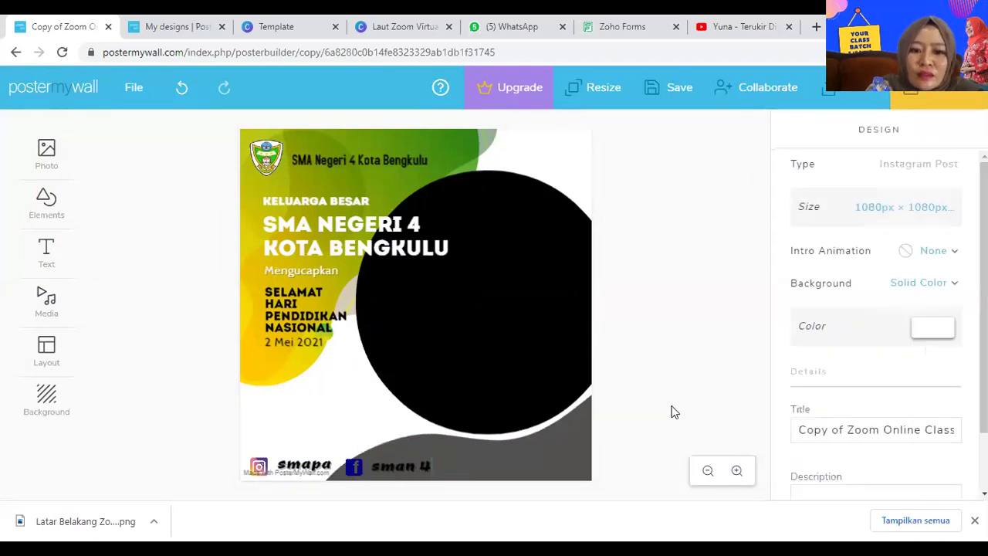
Search clipart for 'youtube', add the red play-button logo, and shrink it beside sman 4
click(44, 205)
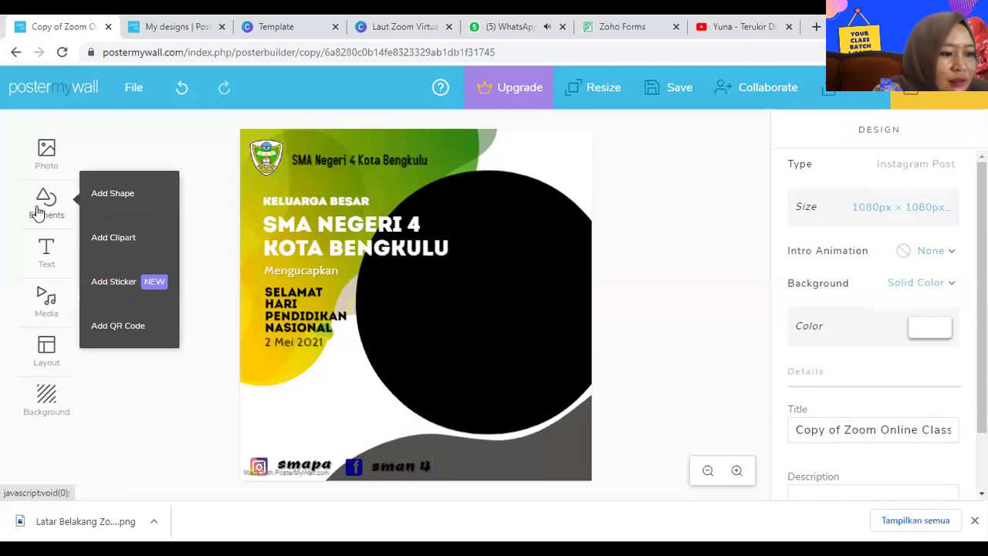
click(123, 237)
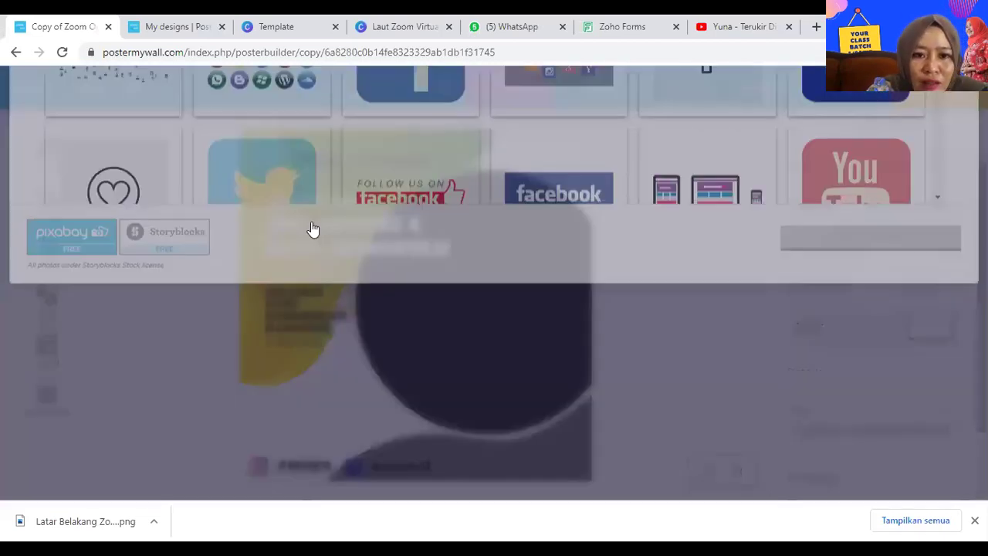
drag(129, 146, 3, 133)
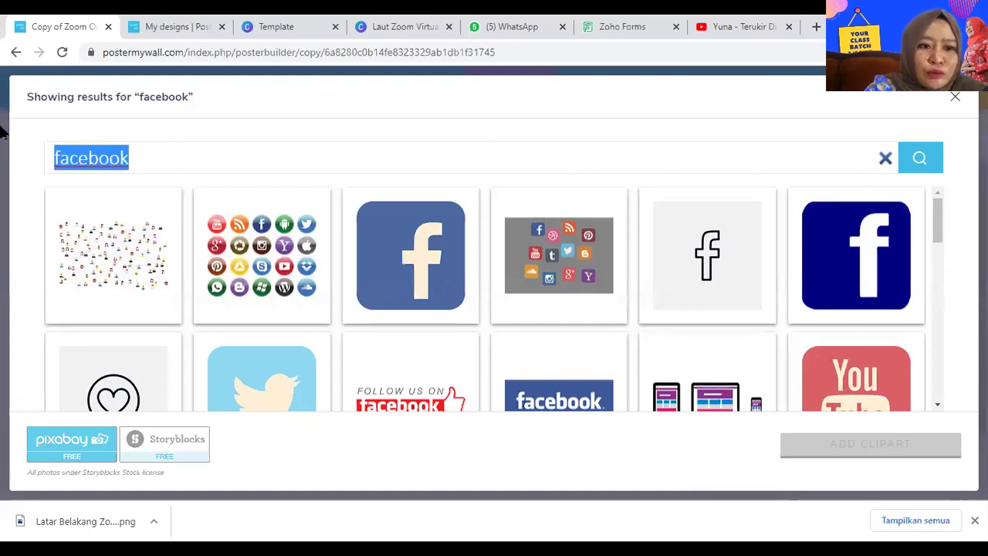
text(youtube)
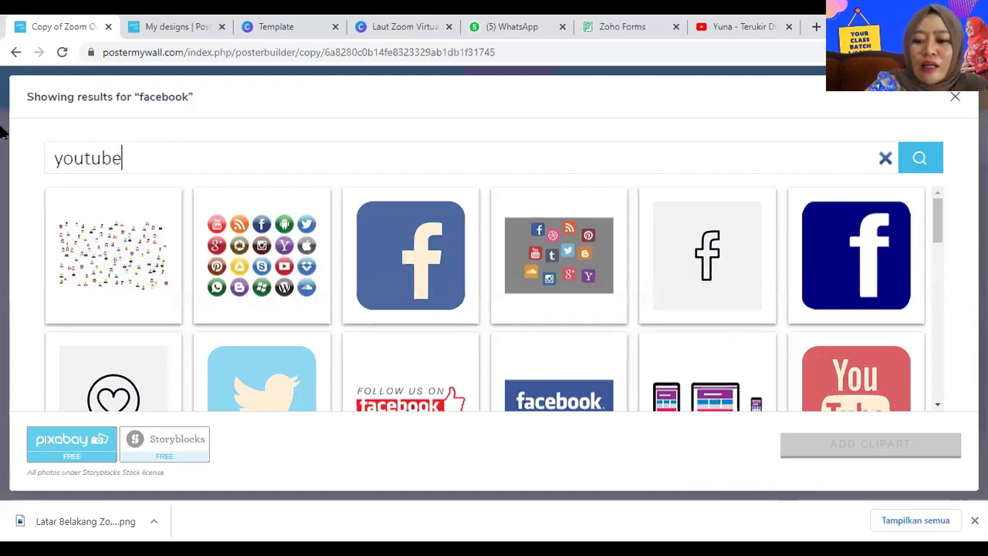
key(Return)
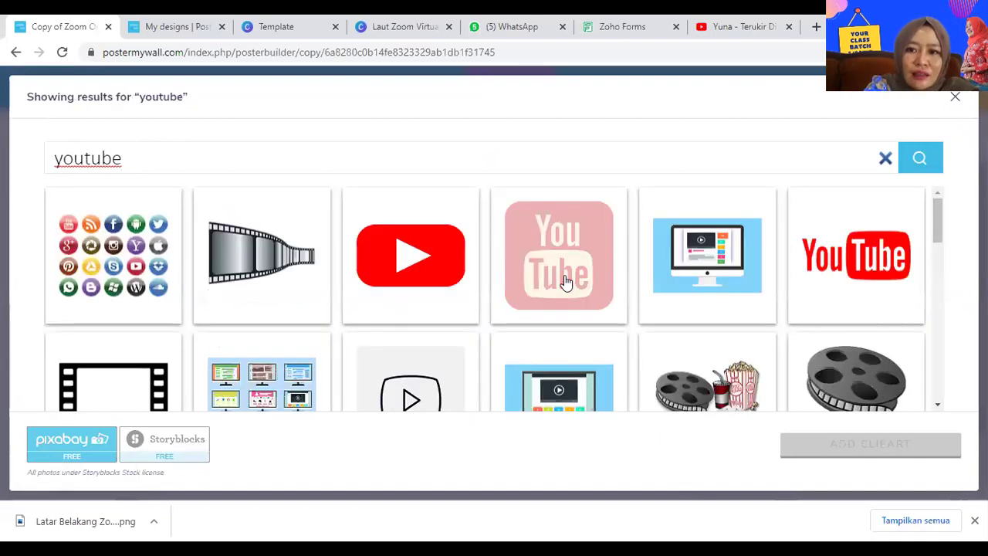
click(460, 244)
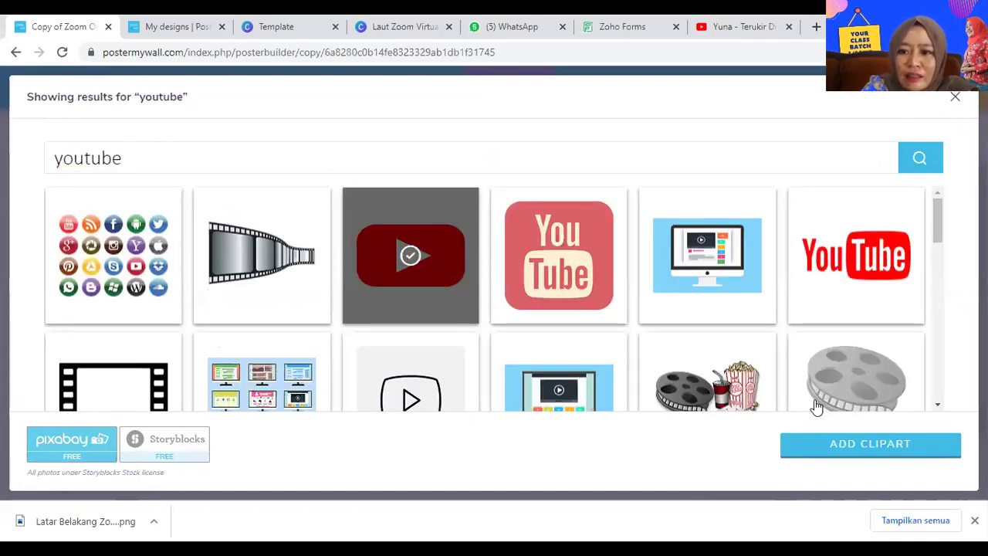
click(872, 445)
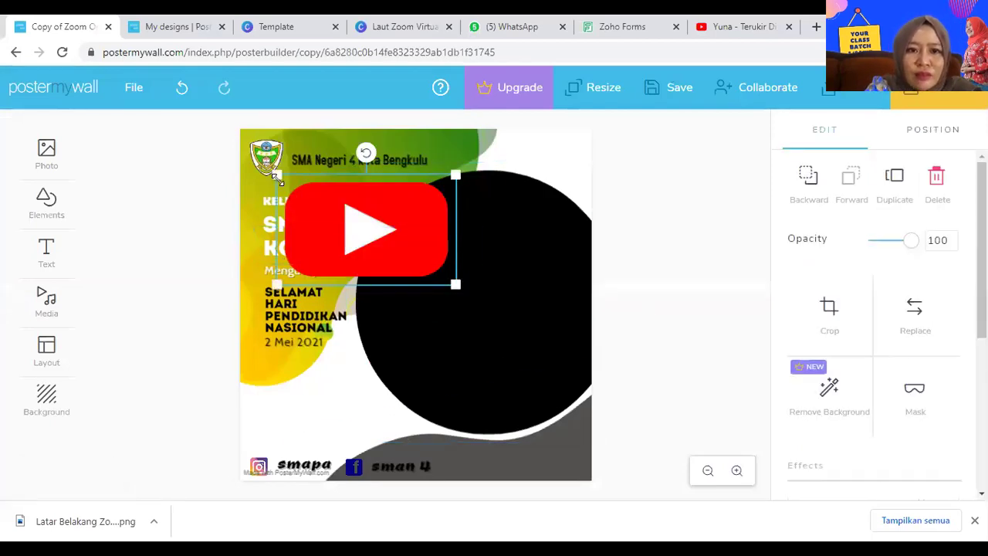
drag(277, 174, 479, 452)
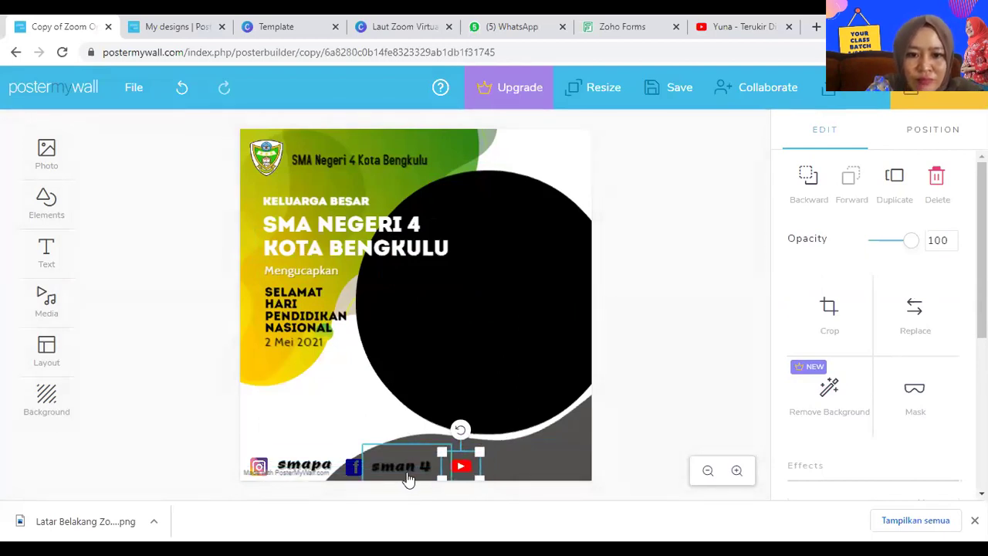
click(404, 476)
key(ctrl+d)
drag(404, 470, 511, 459)
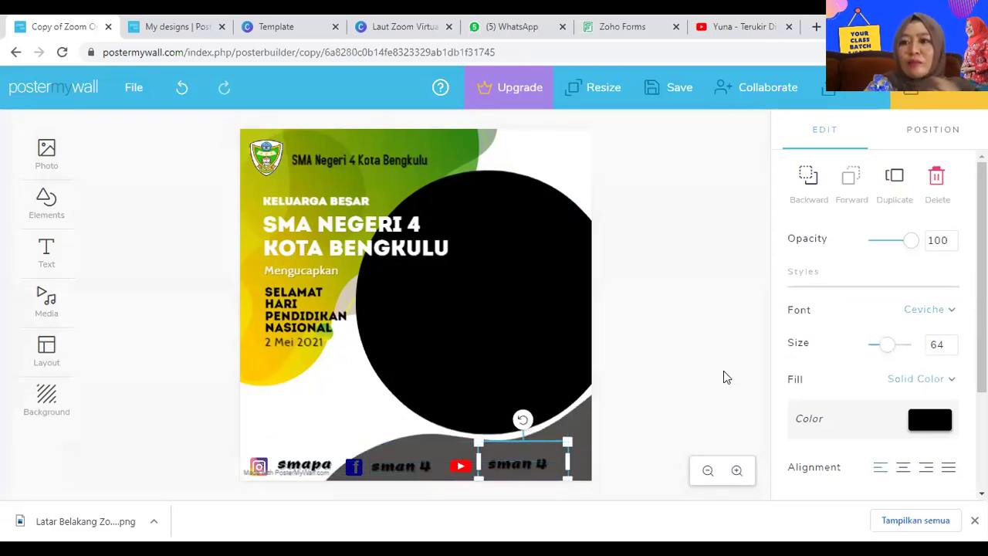
click(531, 463)
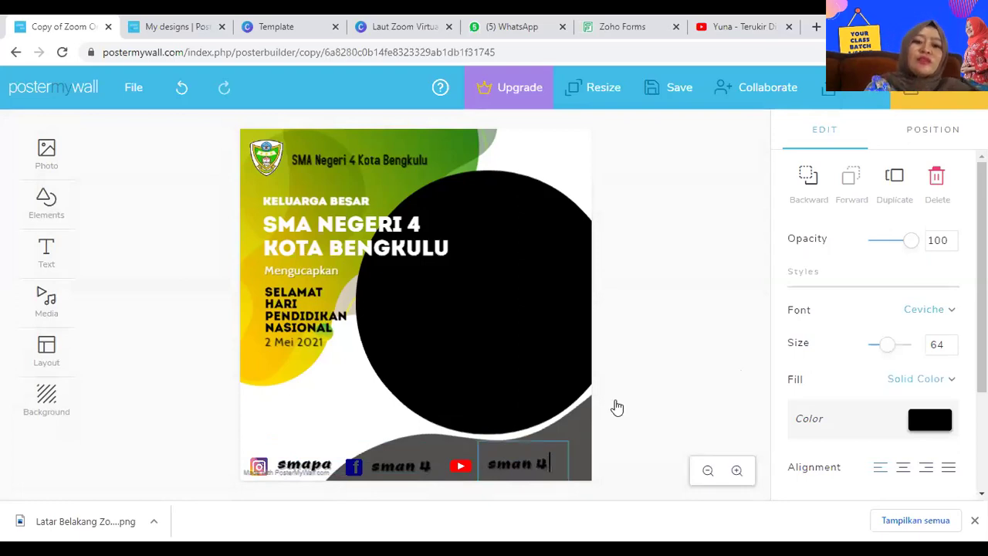
click(717, 353)
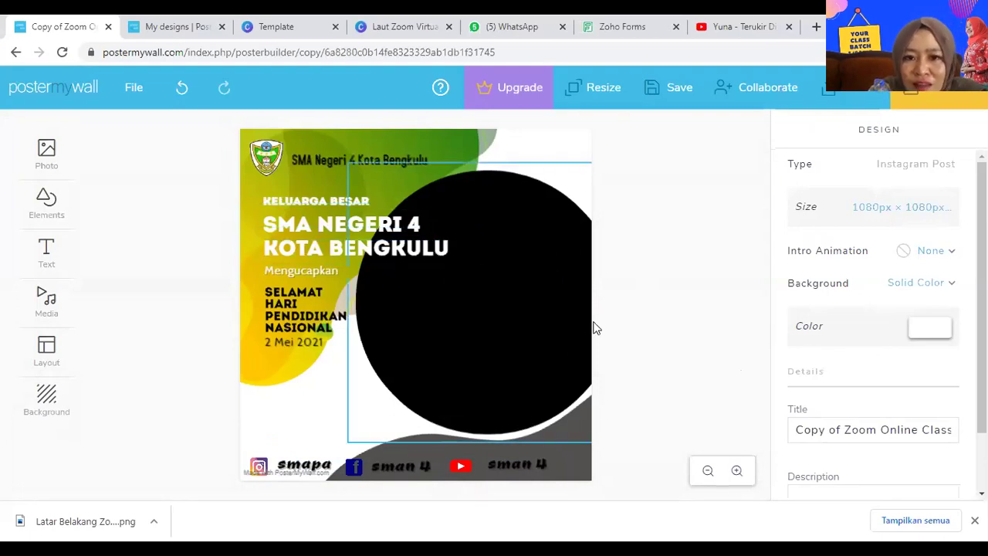
Add the rounded pill shape from the shapes gallery to the poster
click(46, 207)
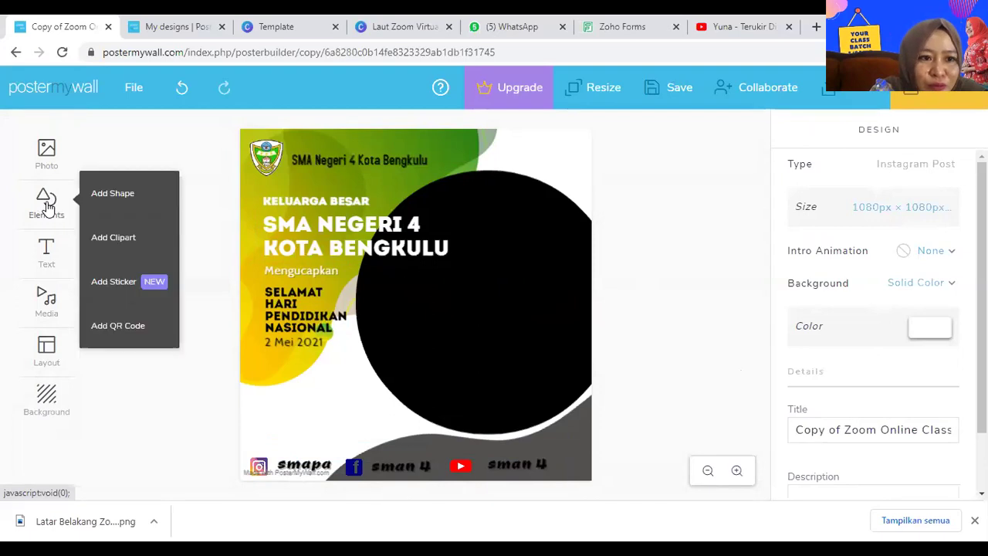
click(112, 194)
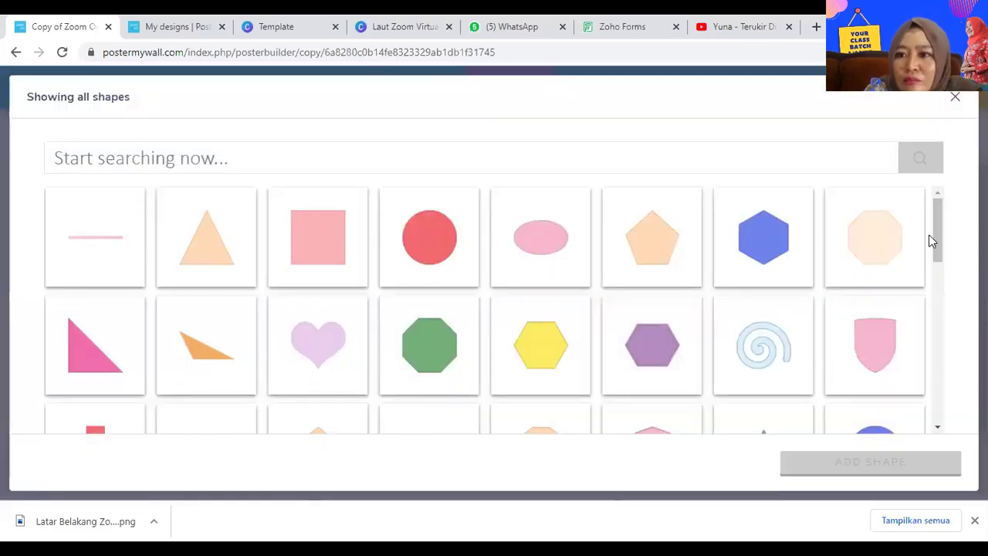
drag(939, 246, 919, 375)
click(764, 275)
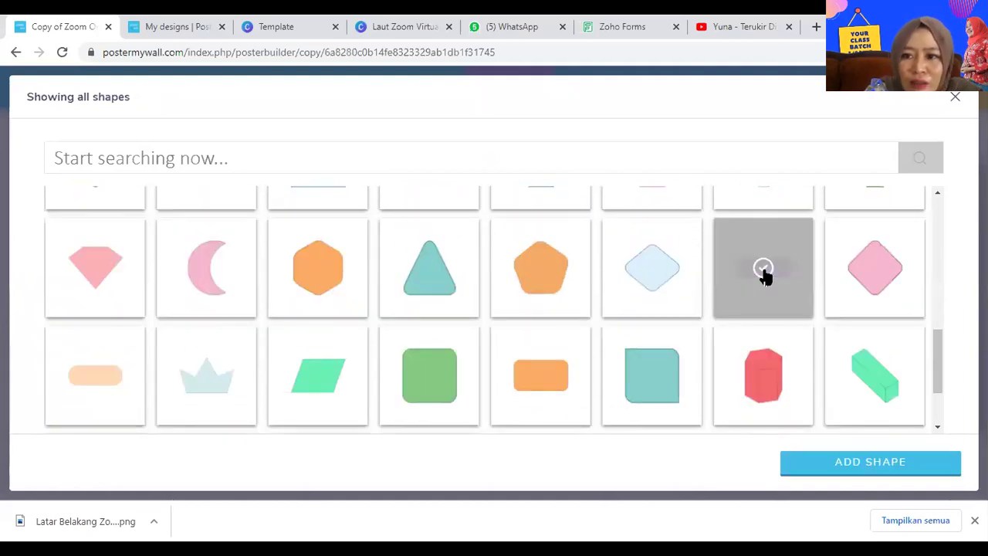
click(855, 463)
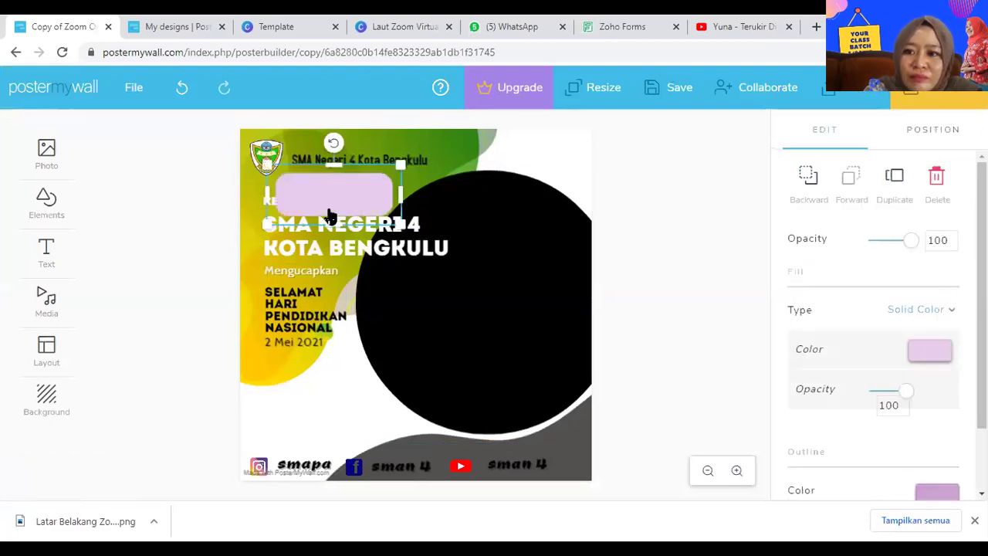
Try several fill colours on the pill shape and move it to the poster's left edge
click(930, 351)
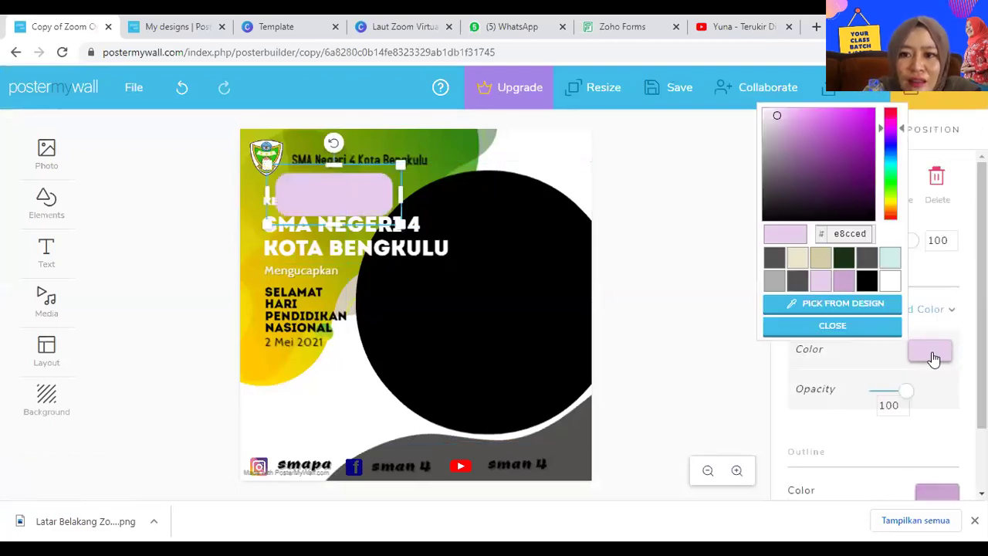
click(863, 165)
click(894, 202)
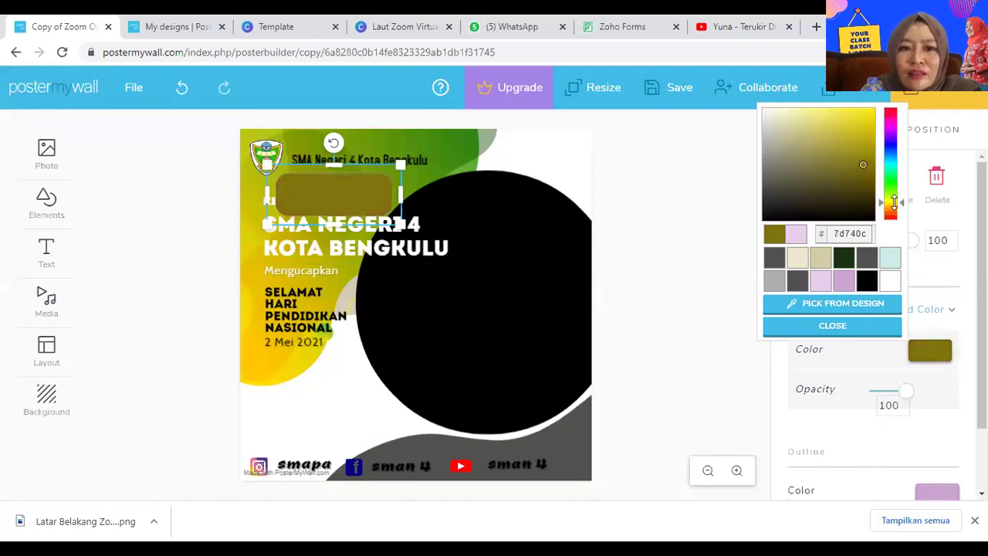
click(891, 177)
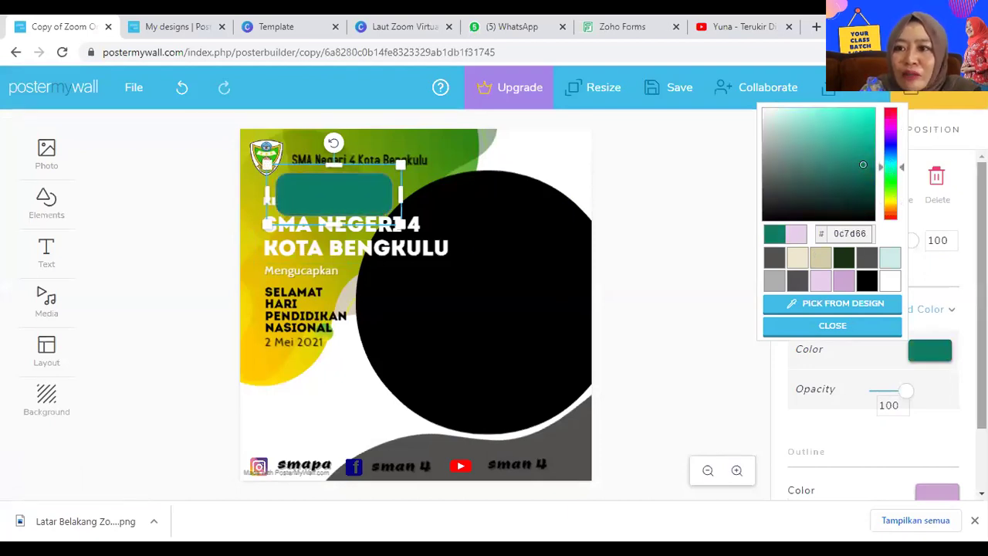
click(912, 178)
click(929, 354)
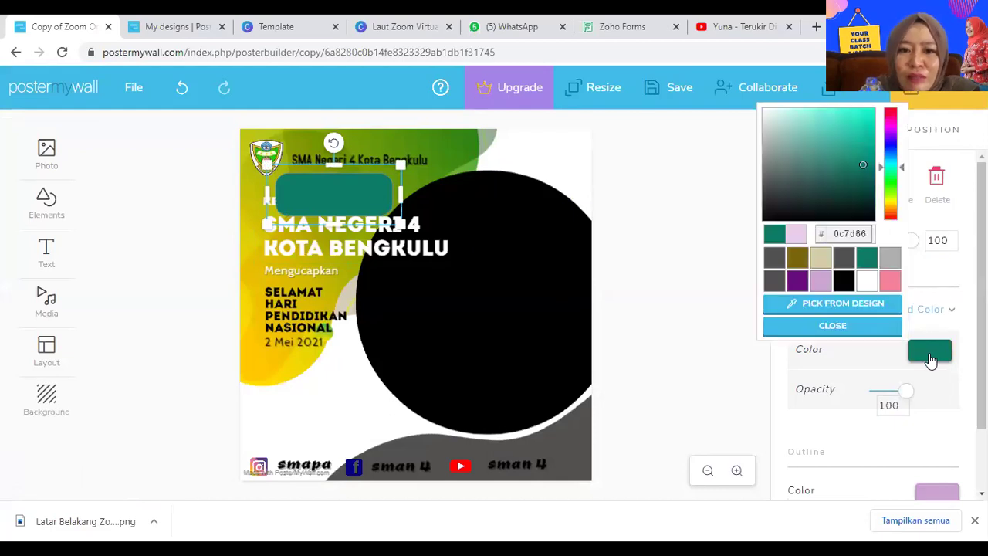
click(894, 202)
click(893, 210)
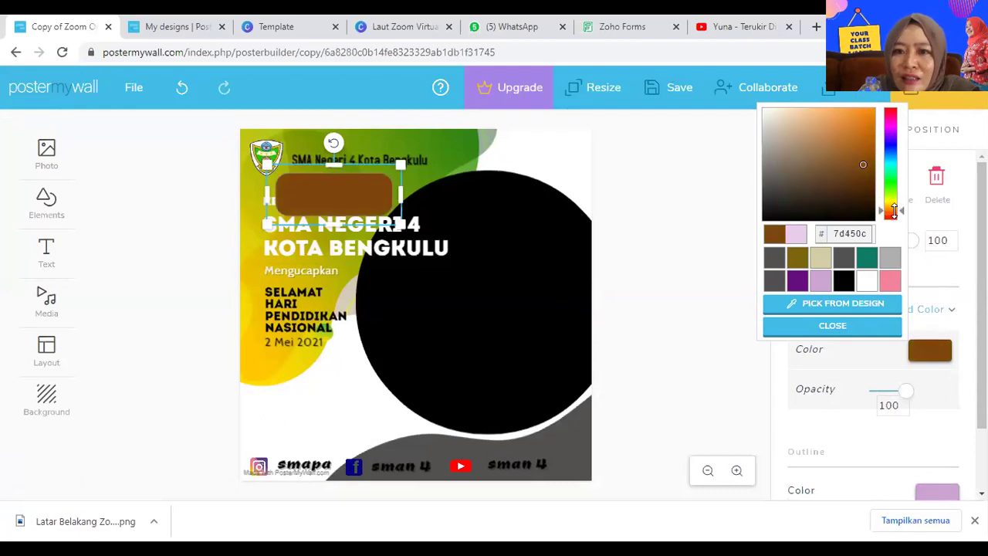
click(893, 215)
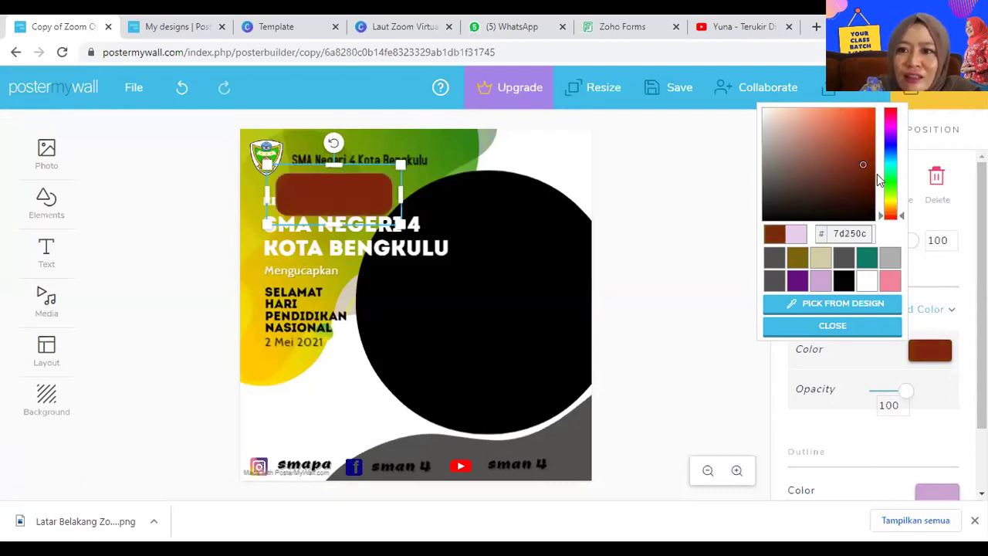
click(889, 139)
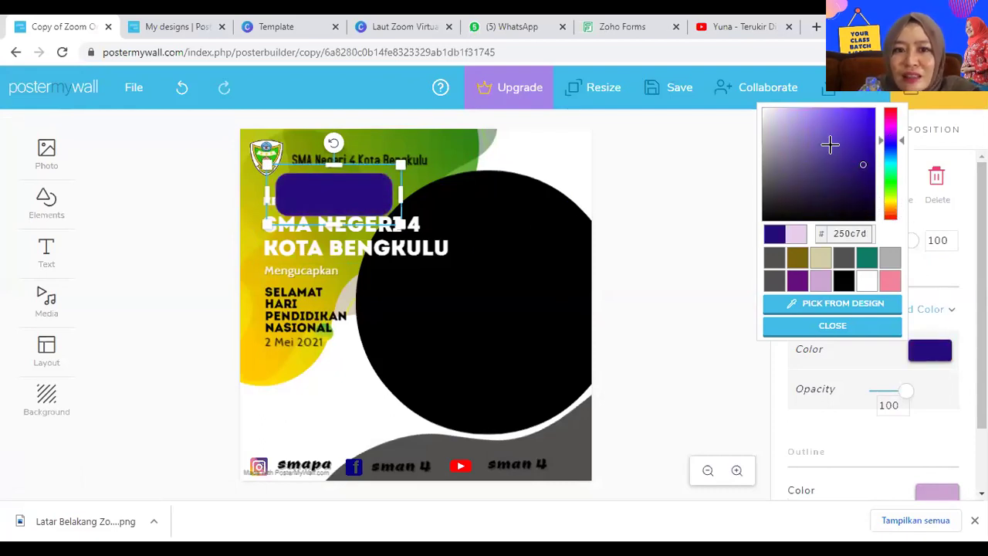
drag(327, 199, 304, 206)
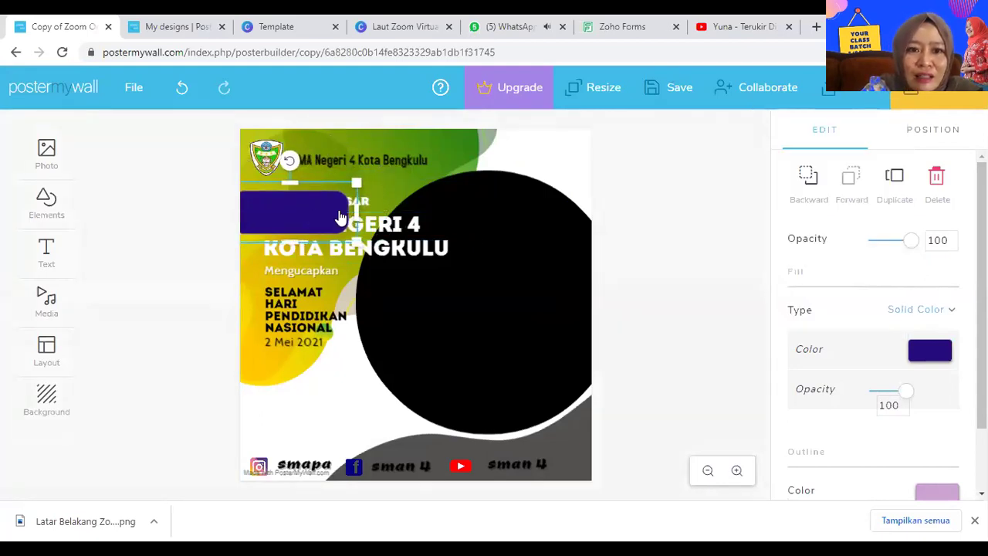
Set the bar's fill to bright red and nudge it slightly lower
click(929, 351)
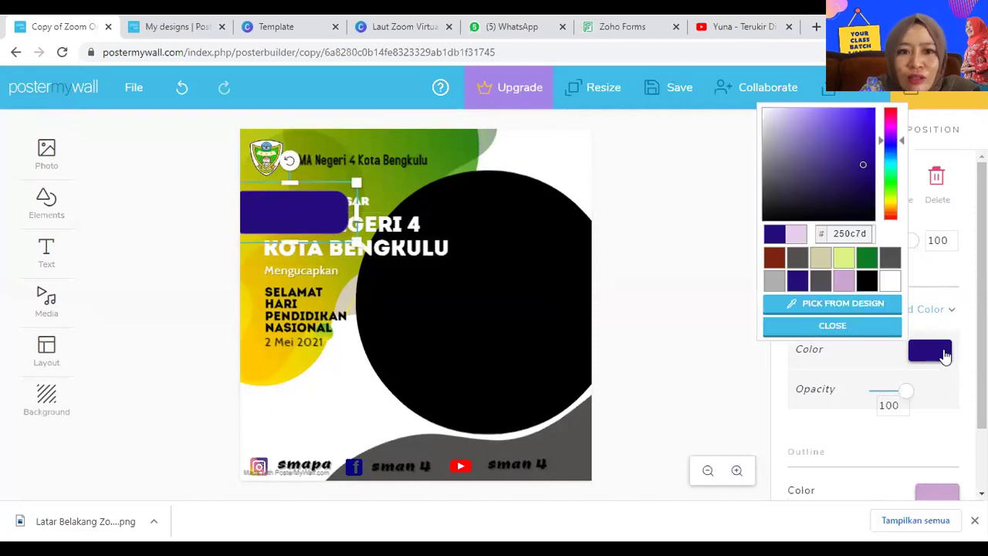
click(890, 130)
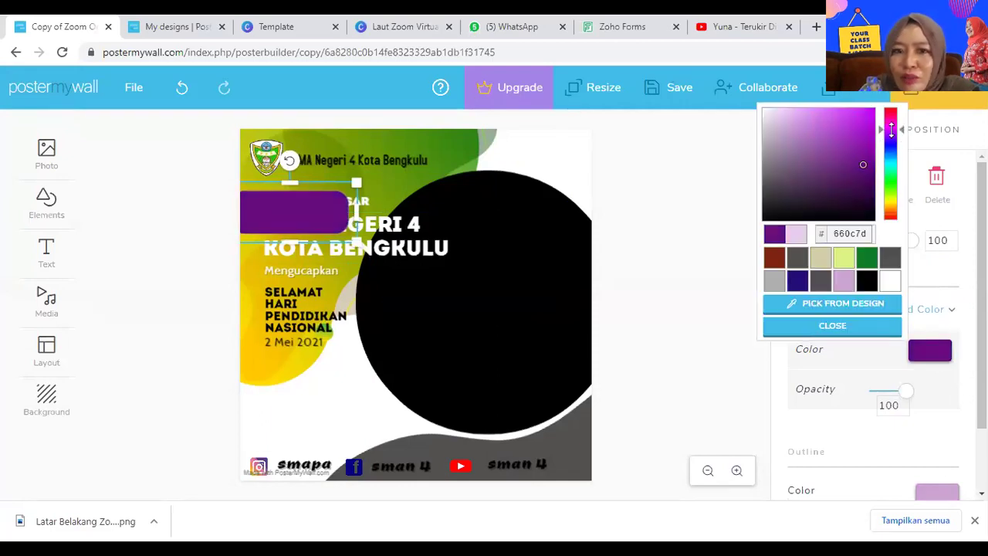
click(892, 210)
click(895, 215)
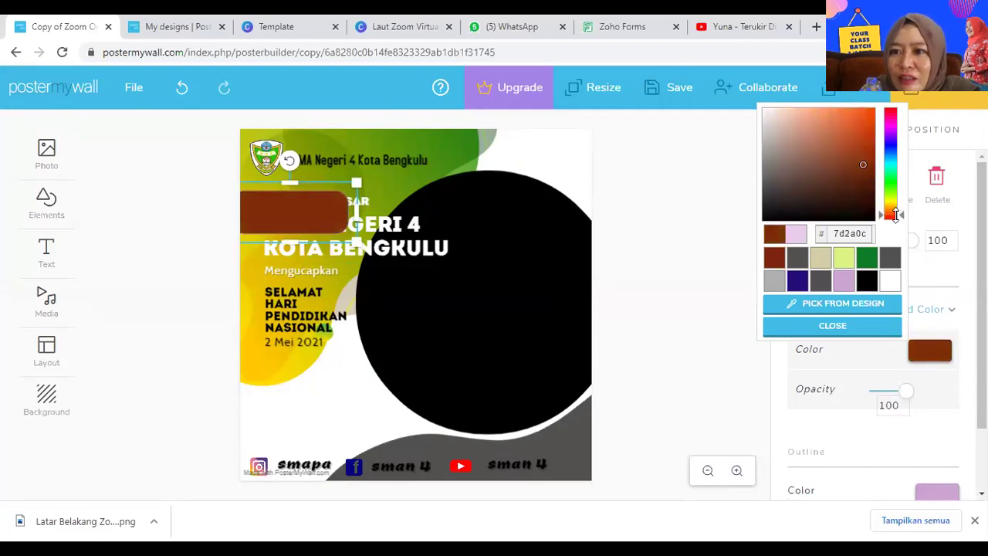
drag(902, 215, 902, 220)
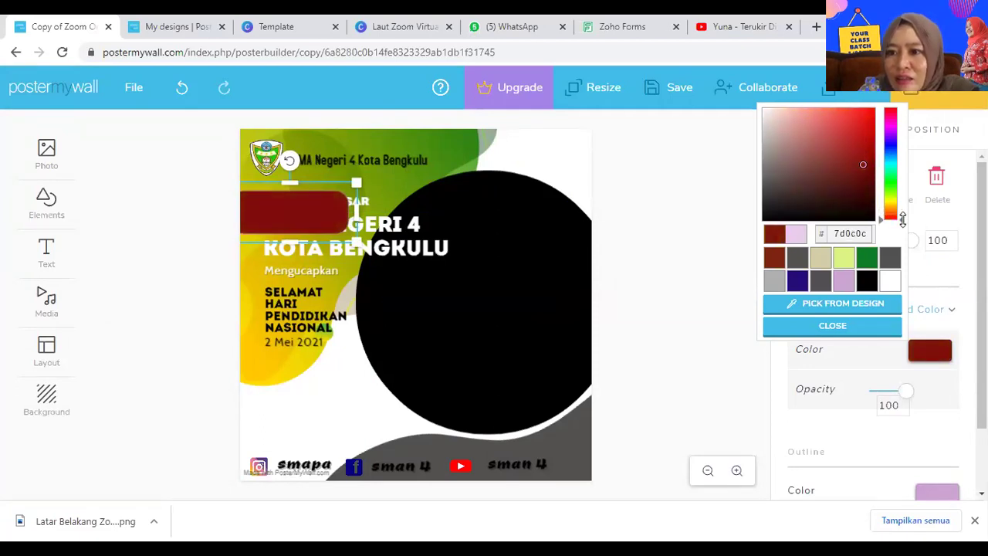
click(860, 131)
mouse_move(298, 214)
mouse_down()
mouse_move(297, 226)
mouse_move(294, 215)
mouse_up()
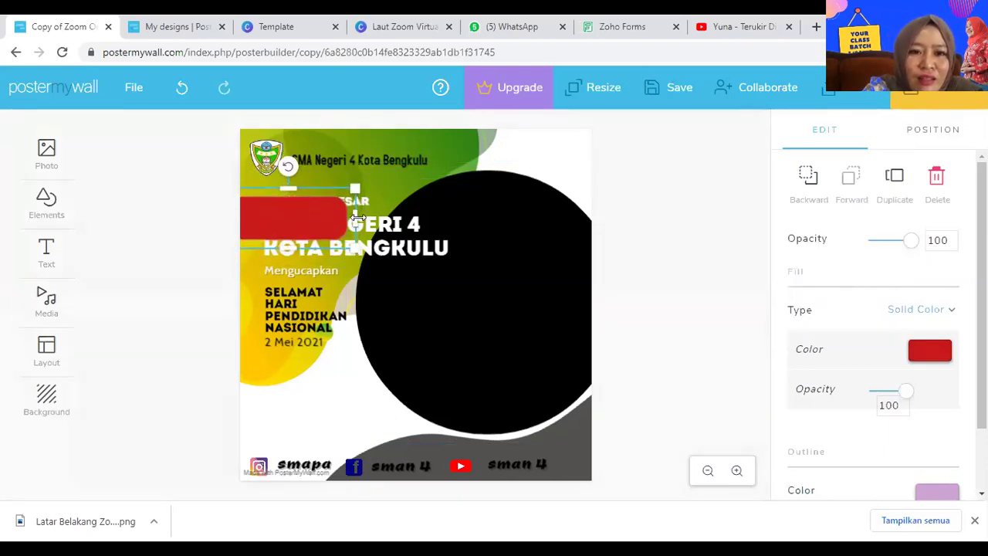
Widen the red bar to the right and send it behind the heading text
drag(357, 218, 439, 218)
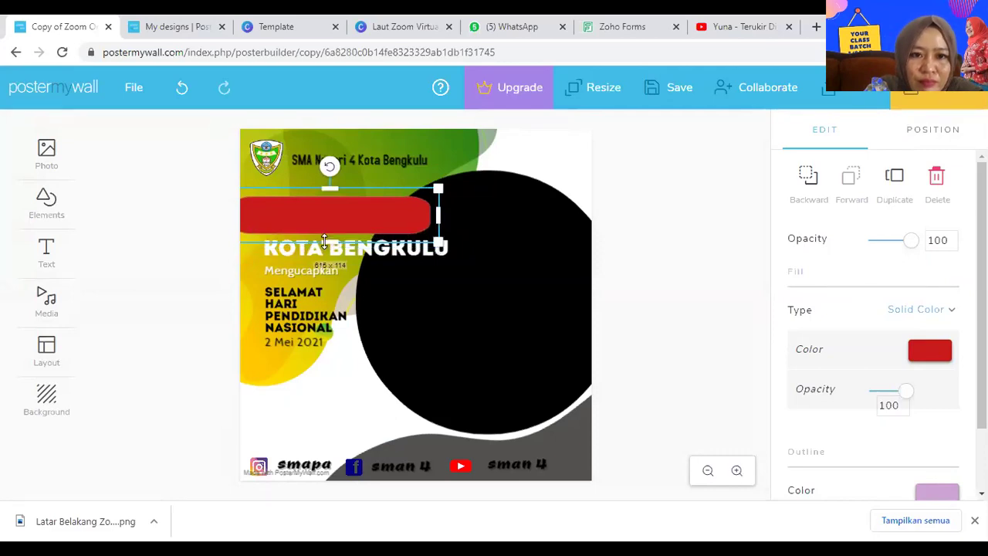
click(647, 195)
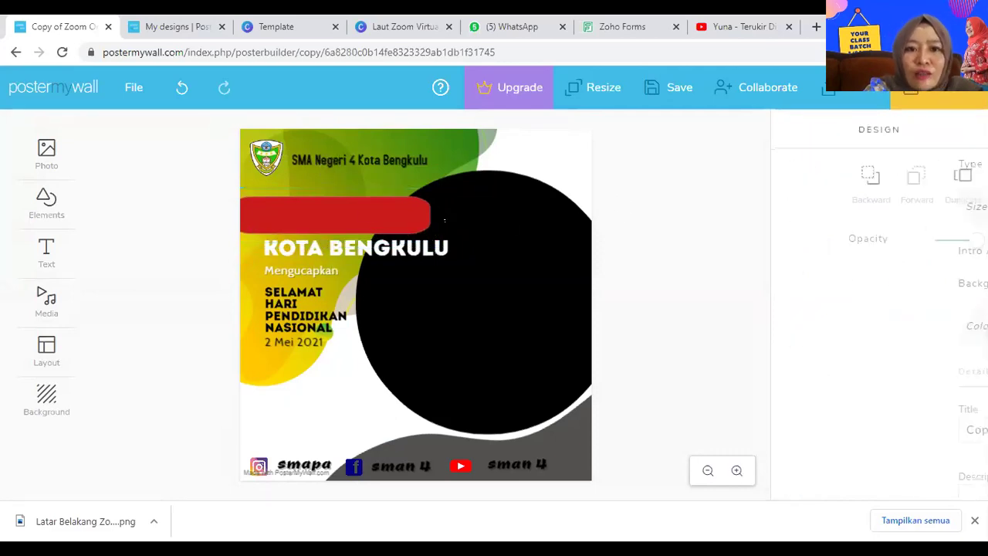
click(372, 218)
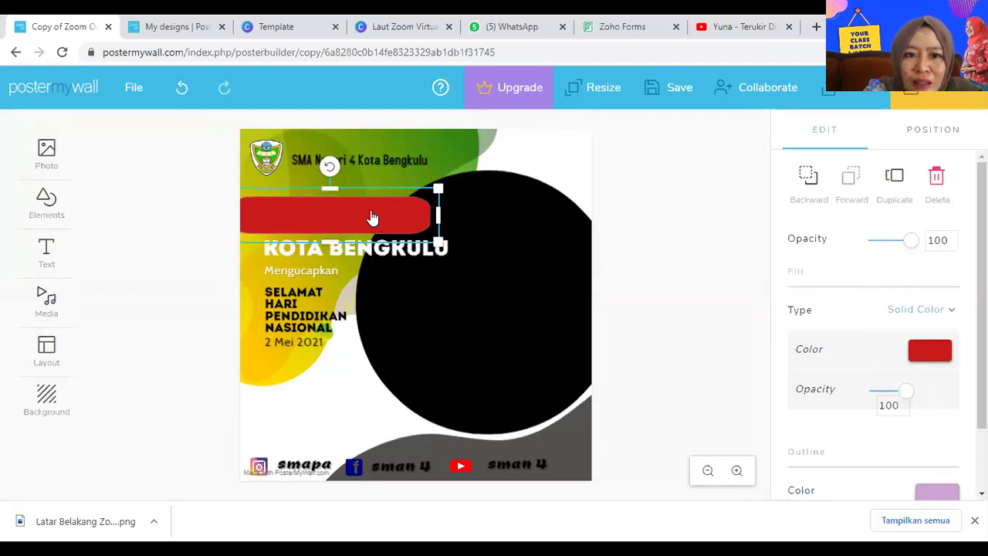
click(809, 193)
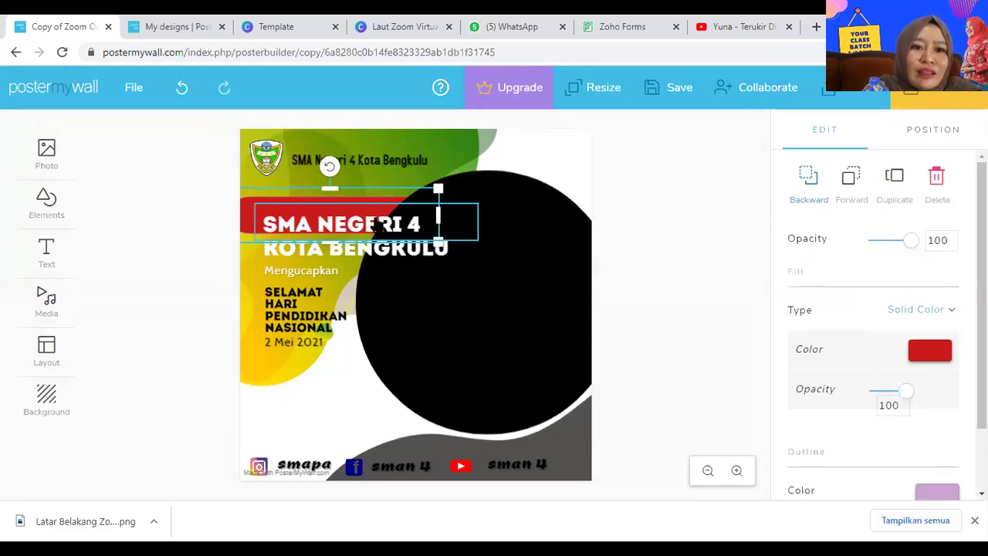
Move the SMA NEGERI 4 heading onto the red bar and shrink it to size 51
drag(377, 224, 376, 215)
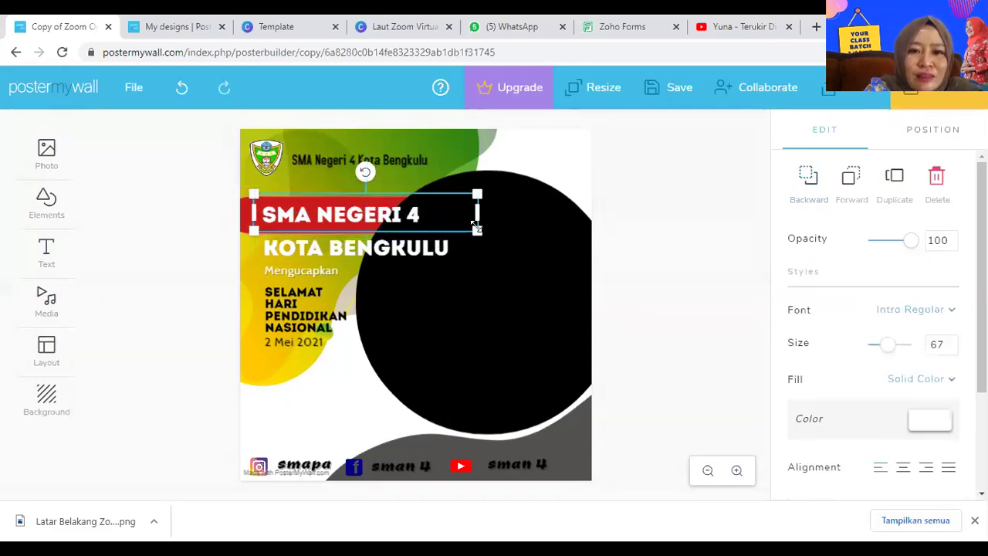
drag(476, 230, 427, 226)
drag(331, 211, 323, 211)
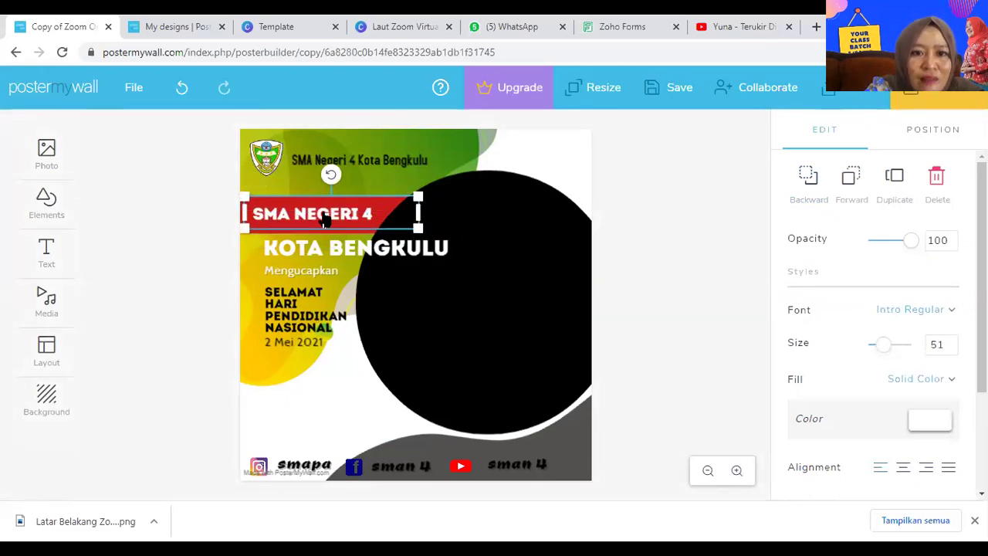
click(634, 255)
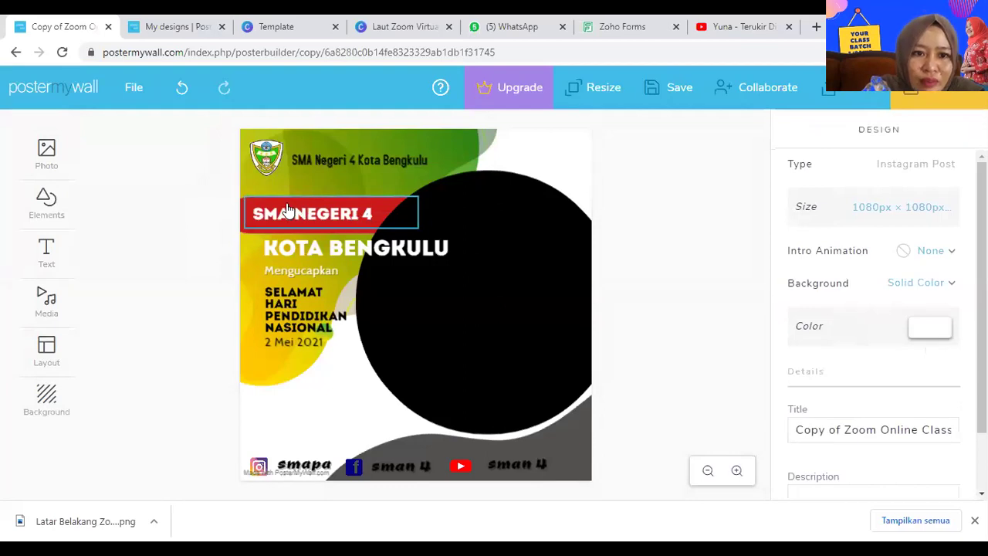
Move a red banner down over the KOTA BENGKULU line and adjust its length
click(243, 236)
drag(243, 235, 260, 254)
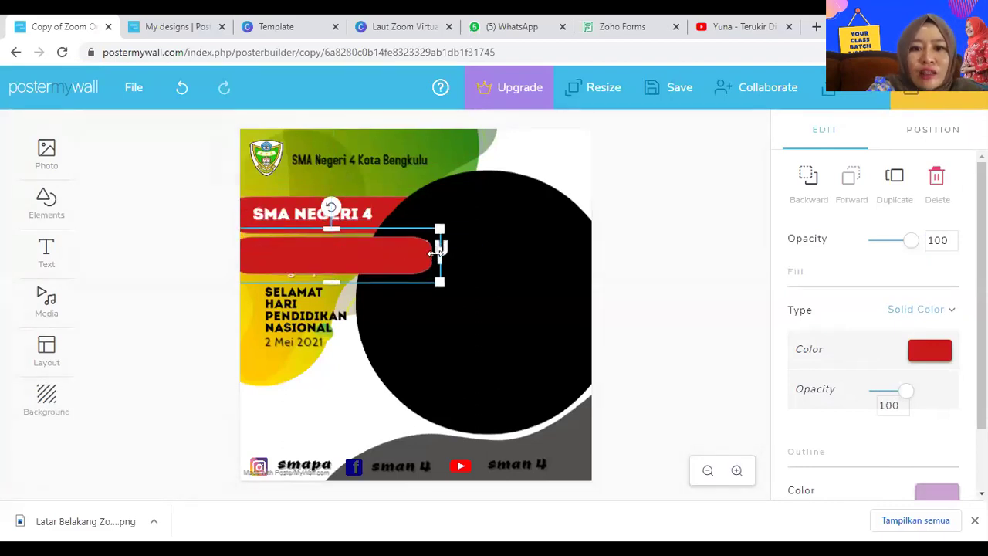
mouse_move(439, 249)
mouse_down()
mouse_move(456, 250)
mouse_move(422, 248)
mouse_up()
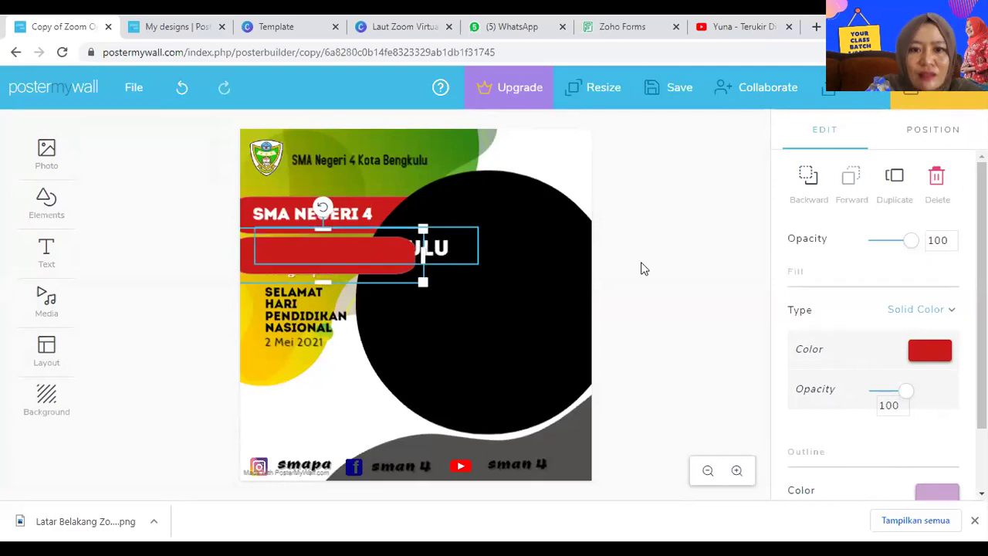
click(701, 276)
Bring KOTA BENGKULU in front of its banner, shrink it to size 56, and fit it on
click(399, 255)
click(446, 250)
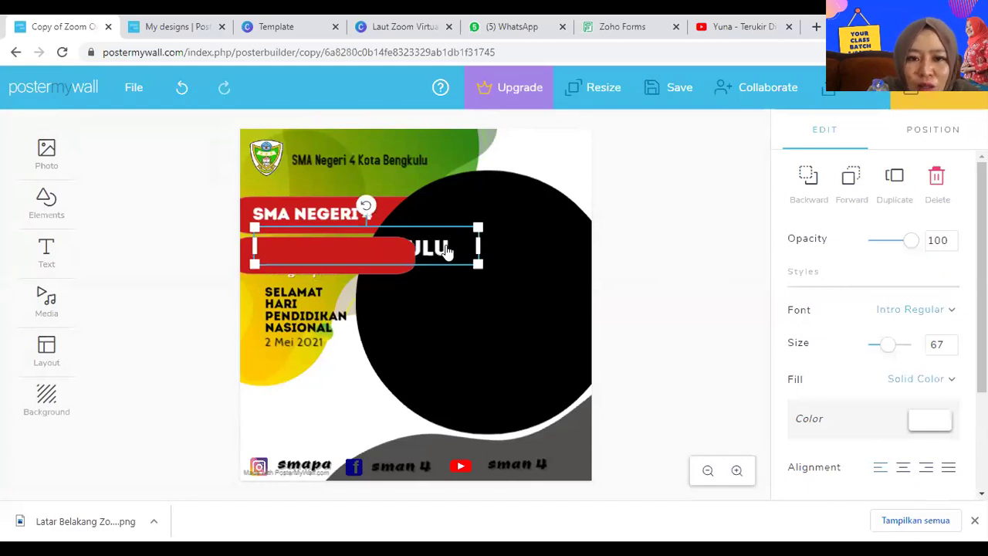
click(847, 186)
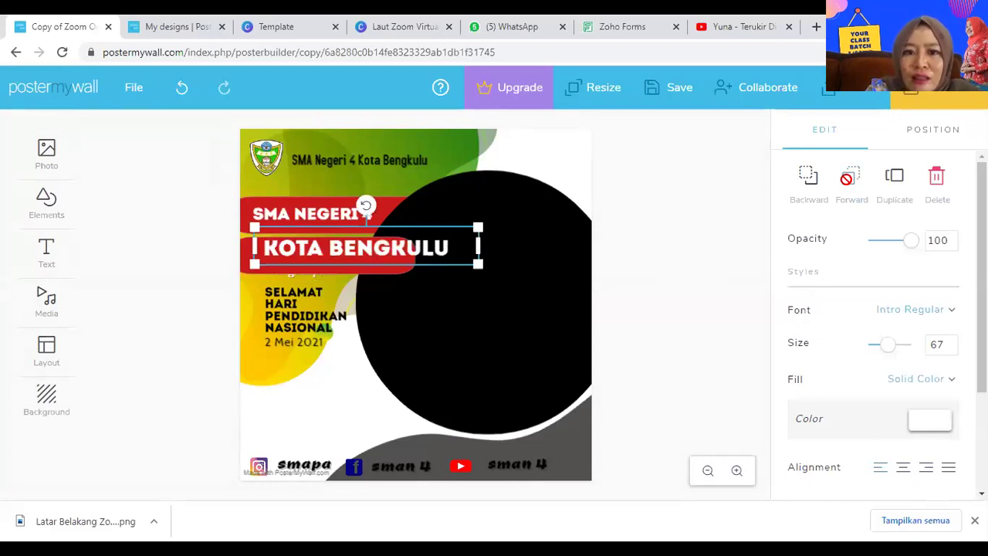
drag(382, 248, 372, 251)
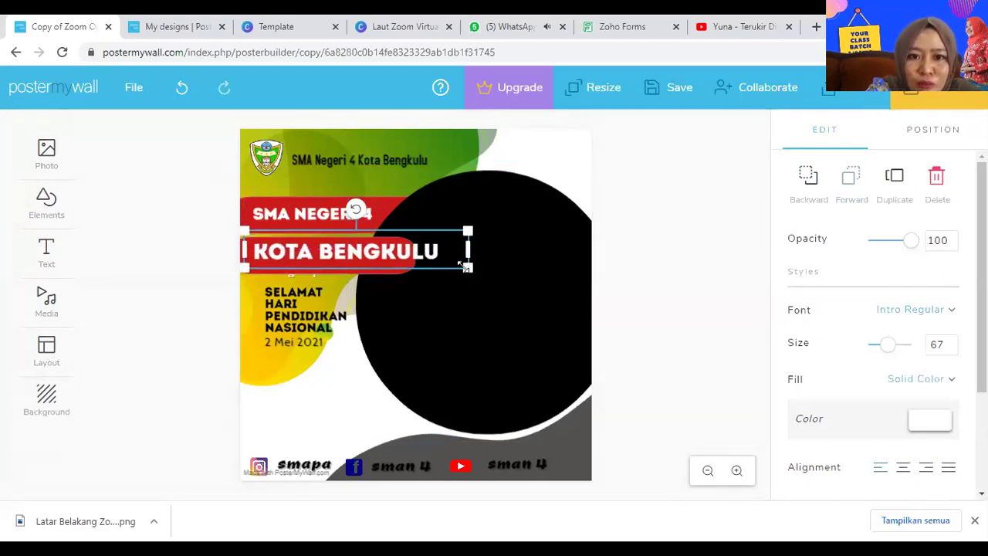
drag(467, 267, 421, 276)
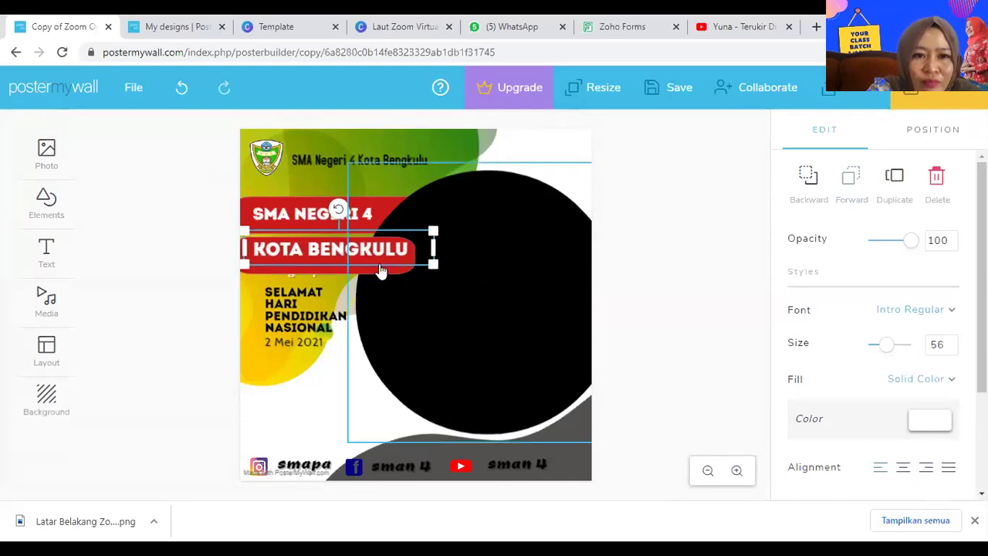
drag(347, 255, 344, 258)
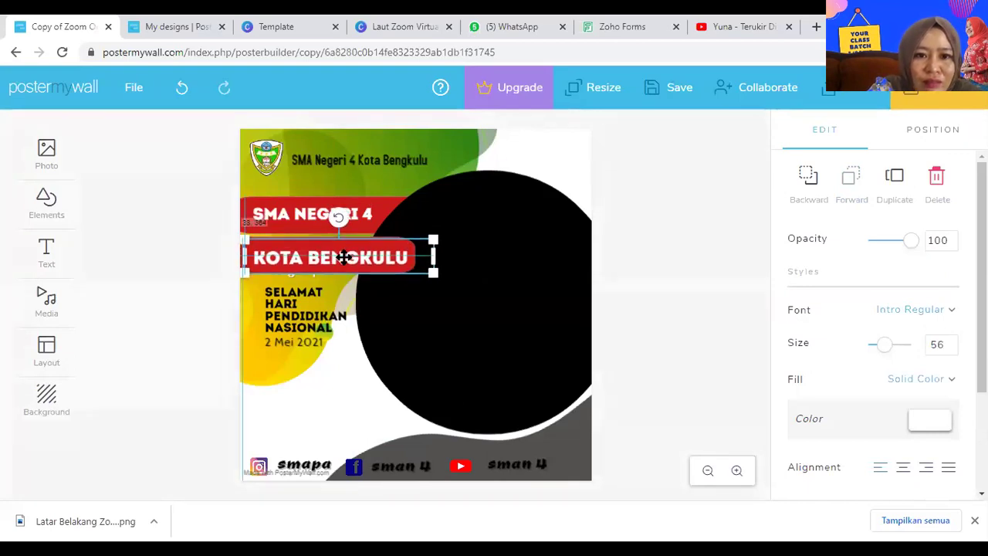
click(306, 282)
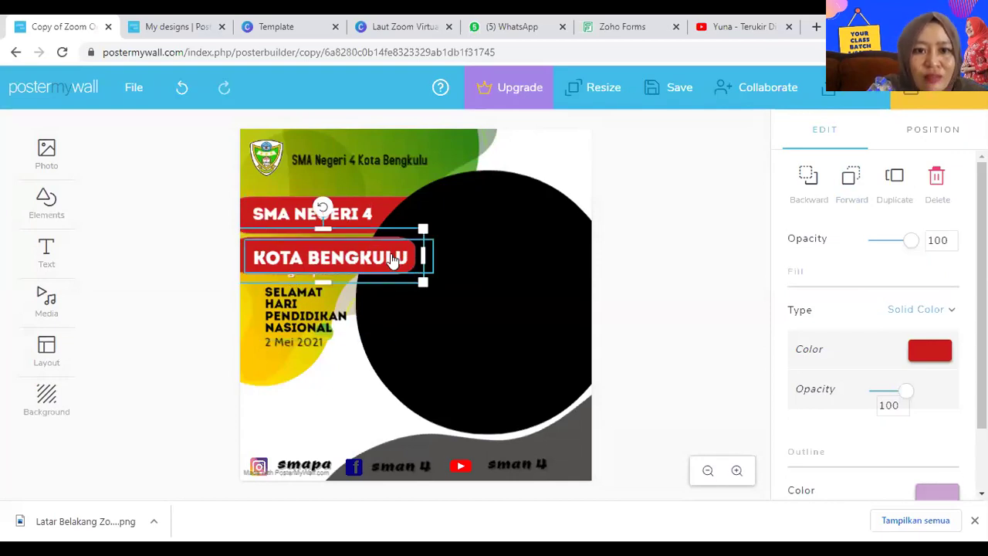
click(246, 202)
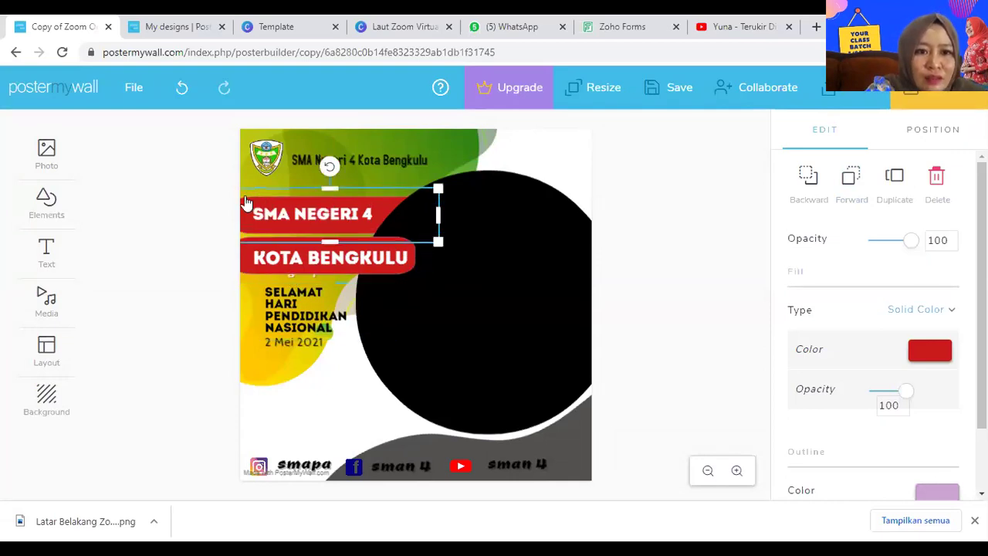
click(672, 204)
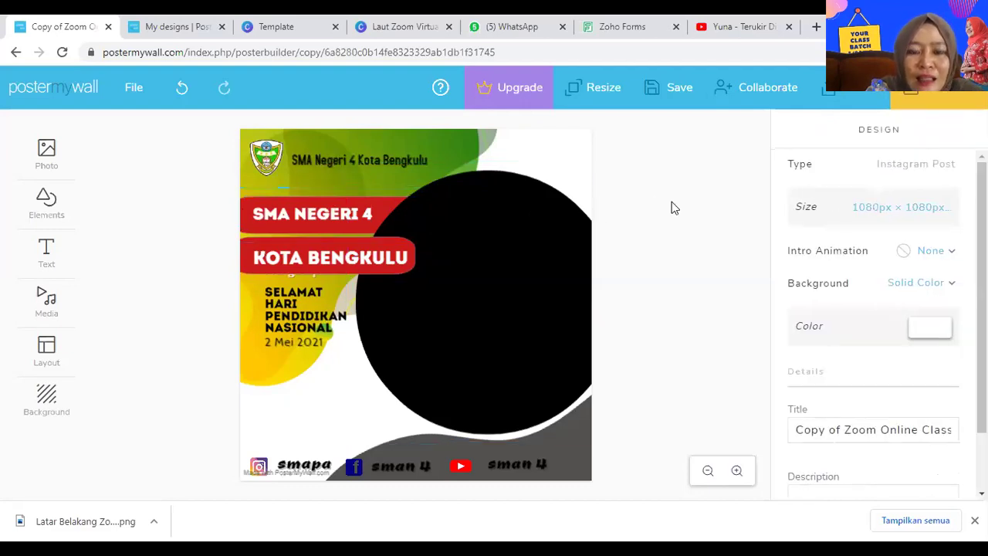
Select both red banners with their texts and nudge them up three steps together
click(243, 208)
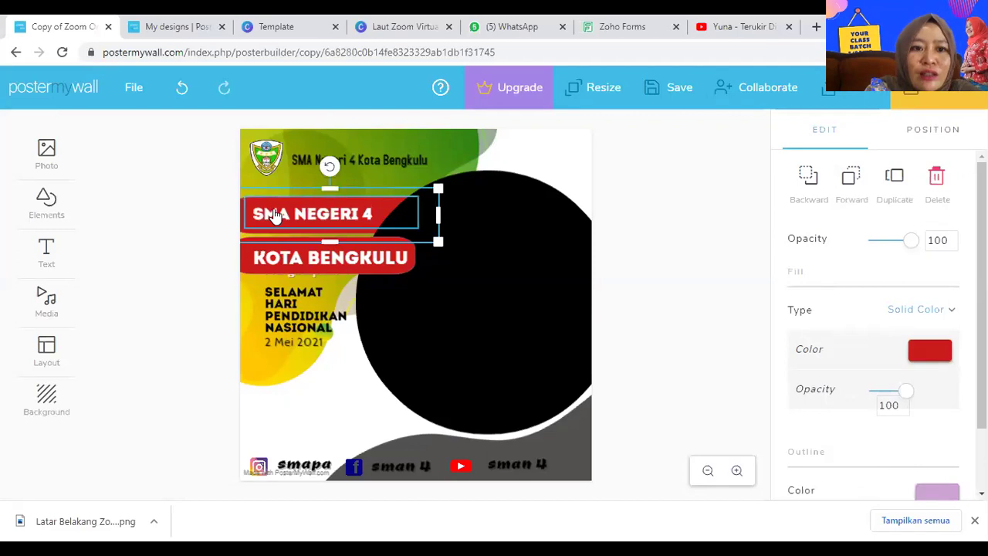
shift+click(271, 215)
shift+click(244, 249)
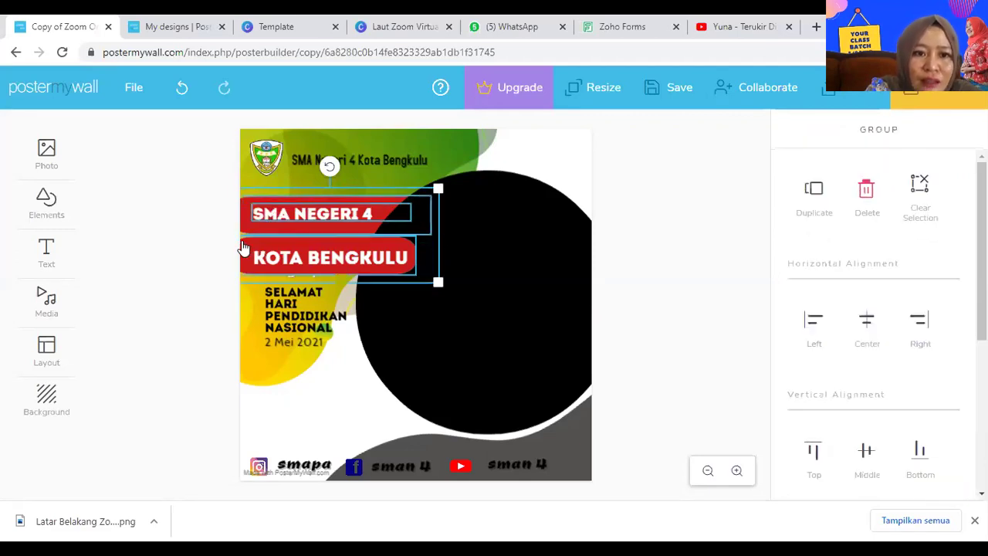
shift+click(271, 256)
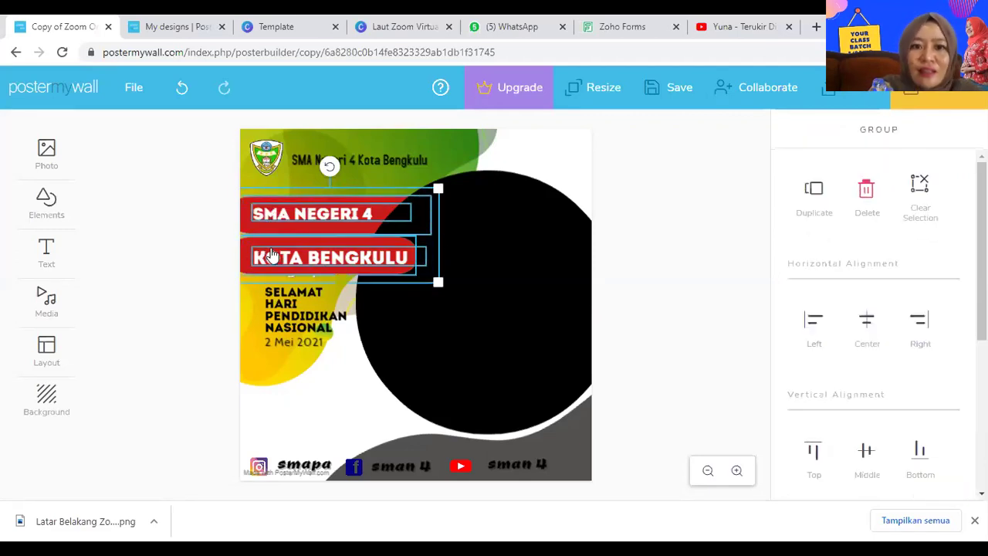
key(Up)
key(Up)
key(Up)
key(Up)
key(Up)
key(Up)
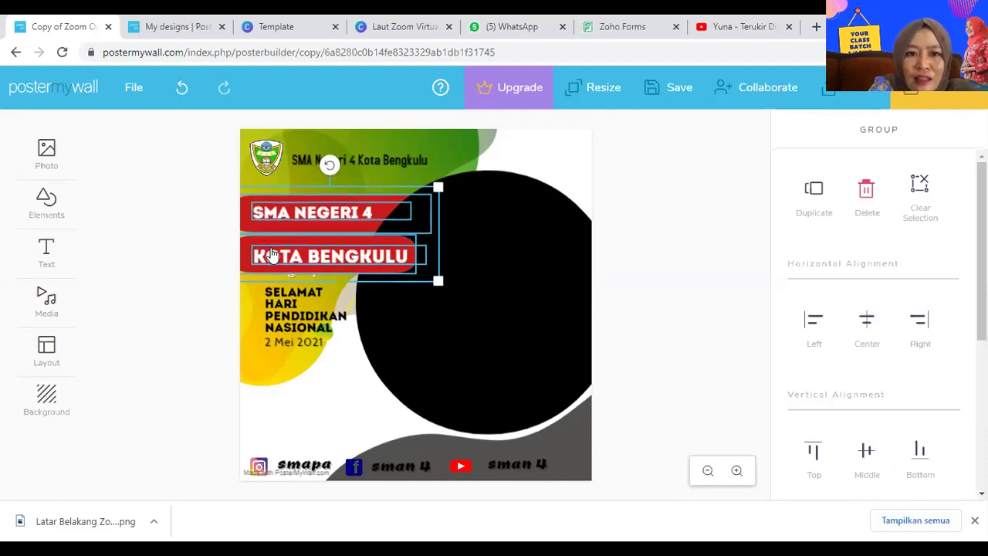
key(Up)
key(Up)
key(Up)
key(Up)
key(Up)
key(Up)
key(Up)
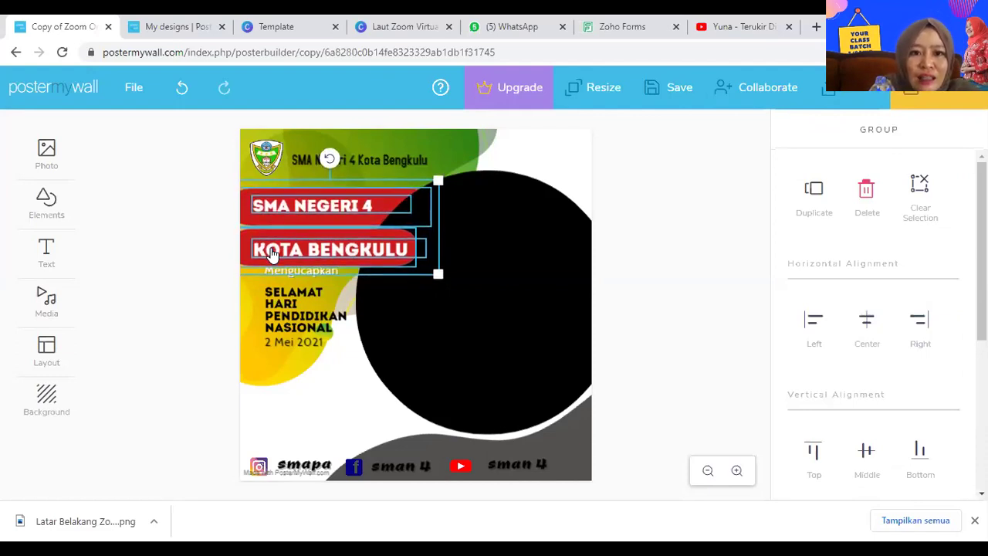
key(Up)
key(Up)
key(Up)
key(Up)
key(Up)
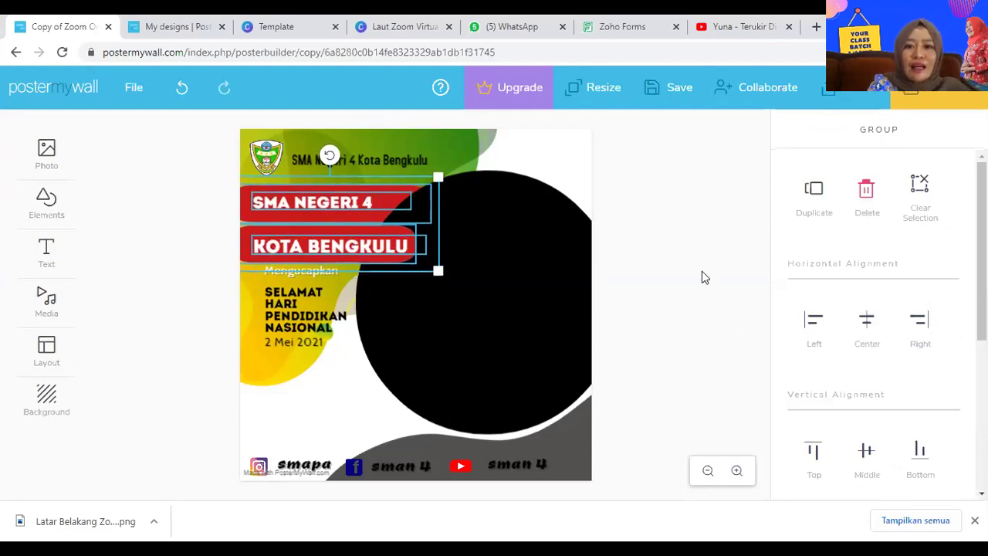
click(617, 282)
Nudge the Mengucapkan text down slightly
click(296, 275)
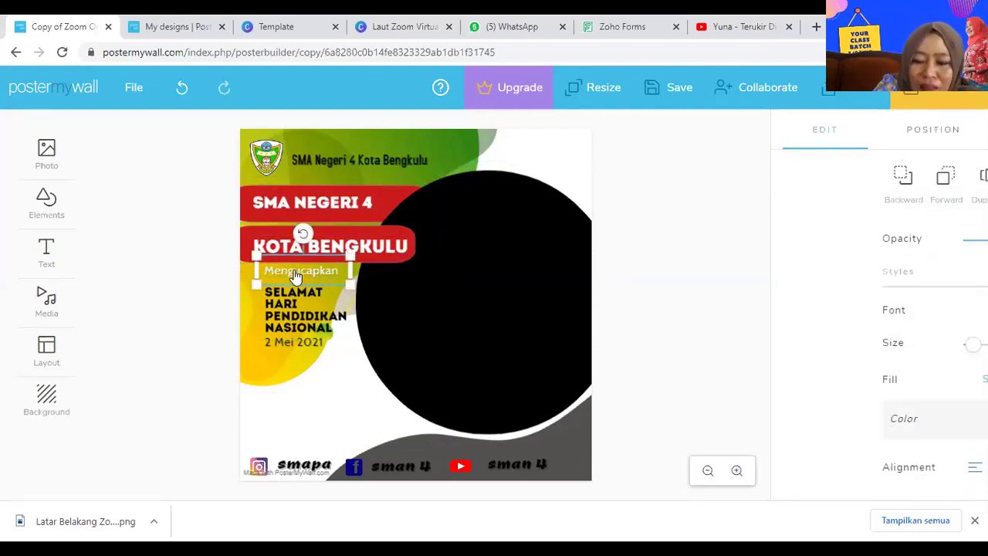
key(Down)
key(Down)
key(Down)
key(Down)
key(Down)
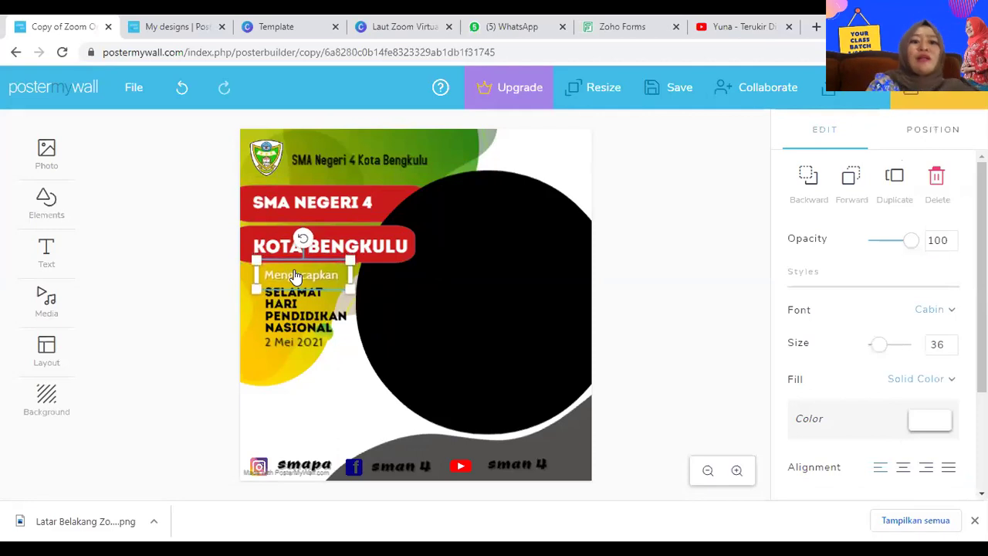
click(634, 264)
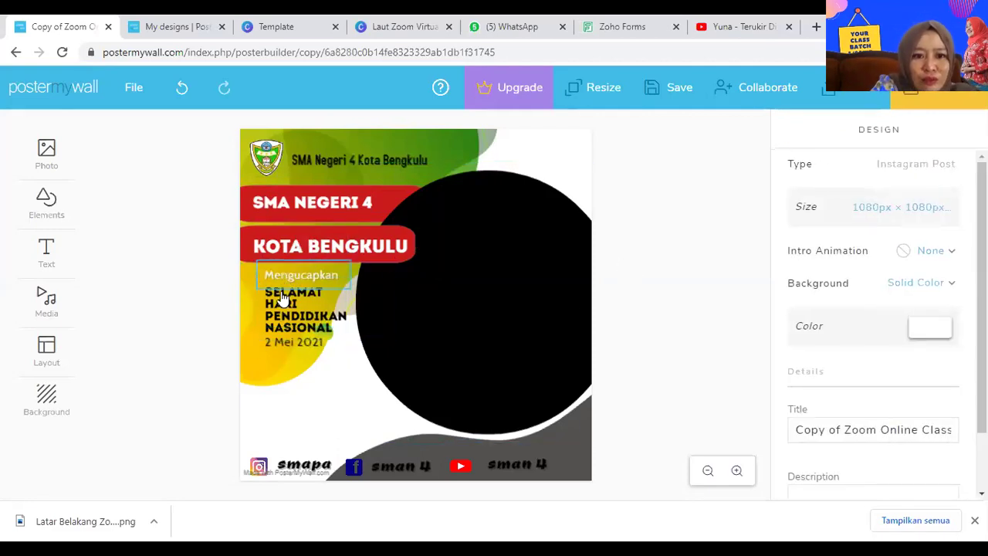
Shift Mengucapkan and the greeting left, and enlarge the greeting to size 44
click(283, 350)
drag(283, 350, 281, 404)
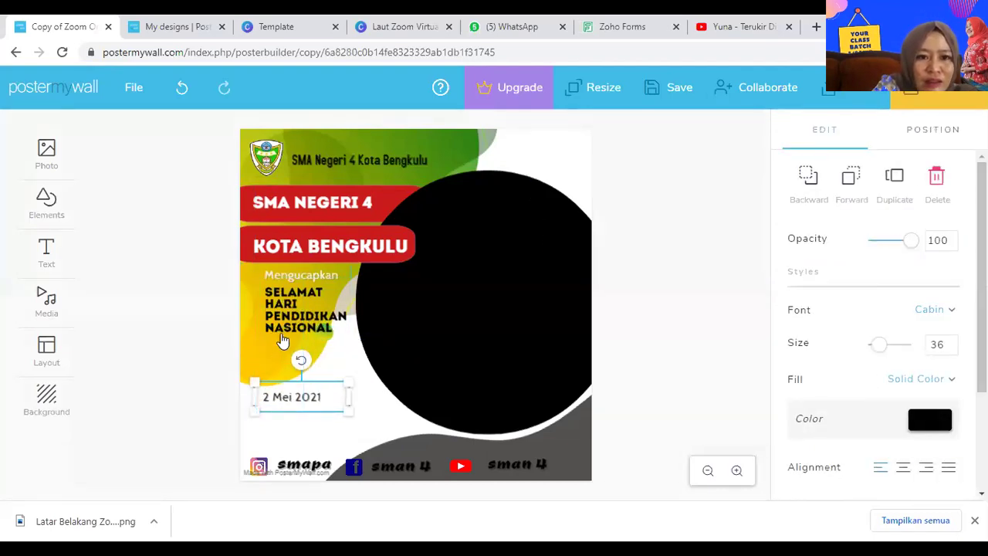
click(276, 277)
drag(276, 277, 266, 277)
drag(293, 327, 278, 320)
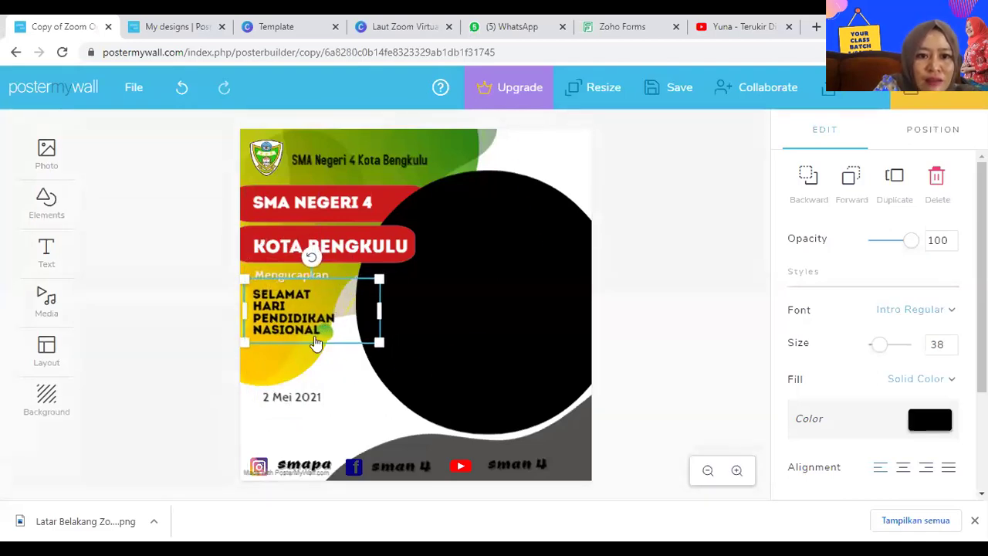
drag(382, 348, 377, 379)
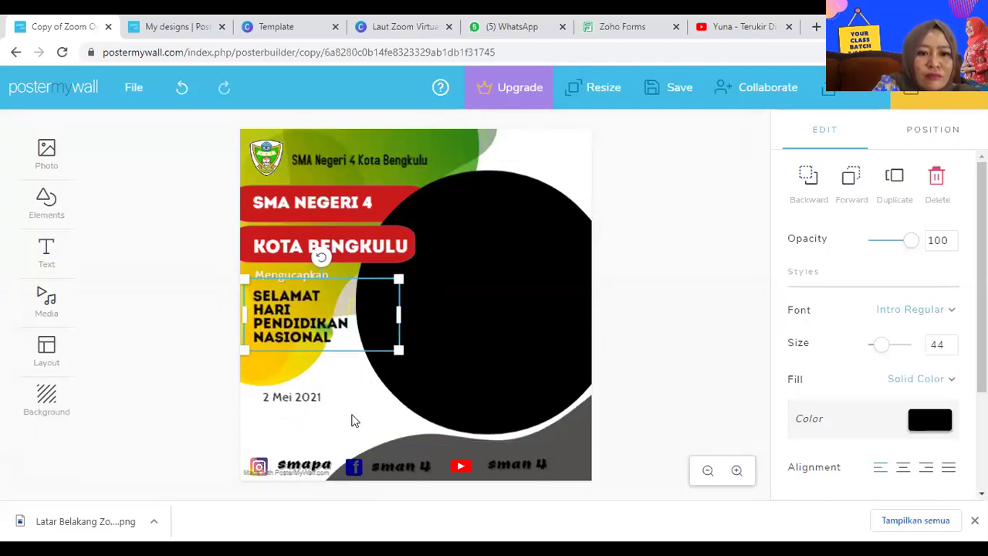
click(352, 419)
Place the 2 Mei 2021 date directly beneath the greeting
click(287, 397)
drag(287, 352, 281, 347)
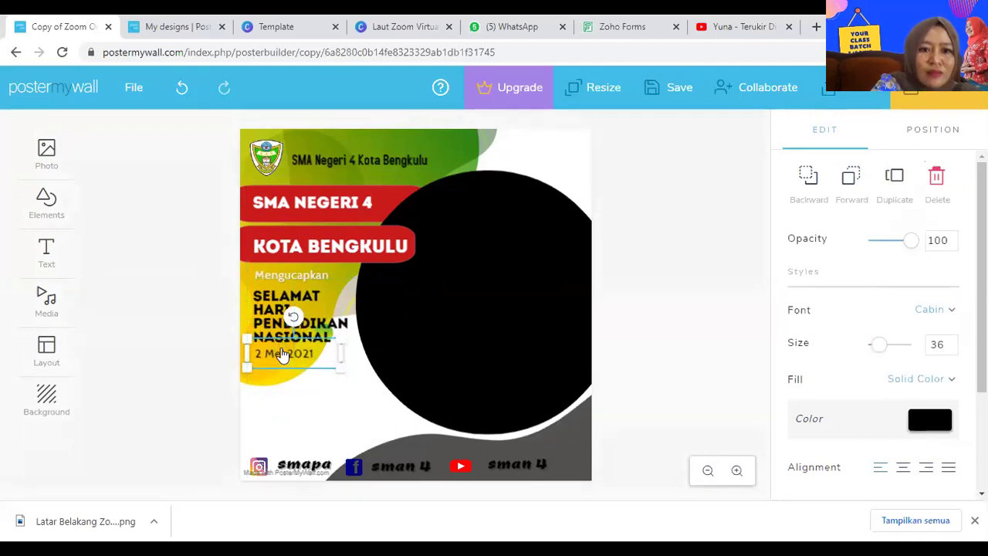
click(674, 334)
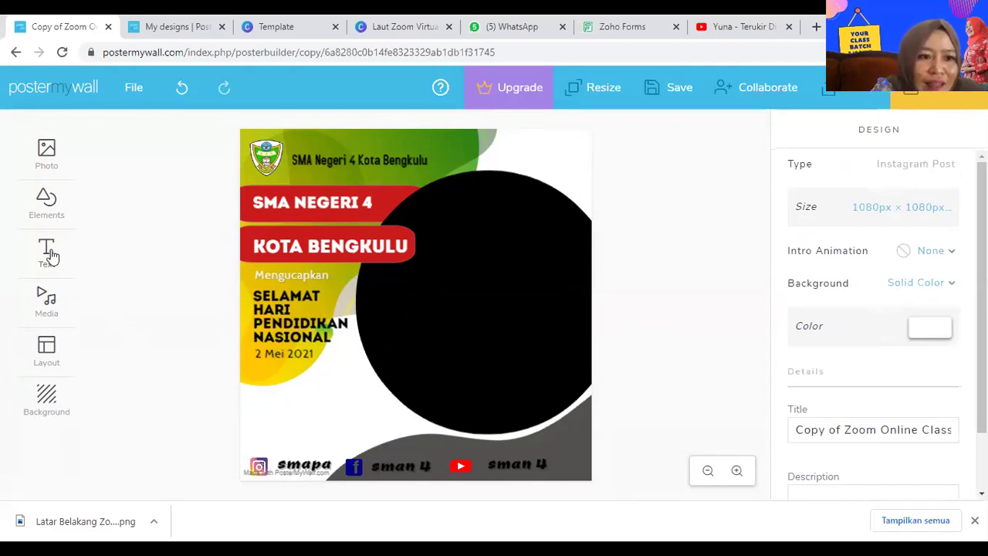
Search clipart for 'book' and add the bookshelf image to the poster
mouse_move(39, 208)
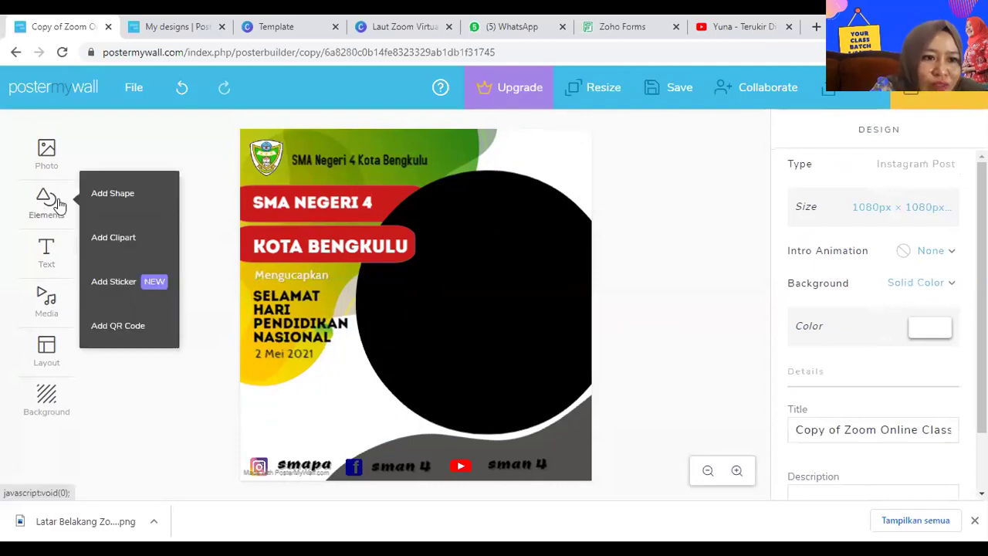
click(142, 231)
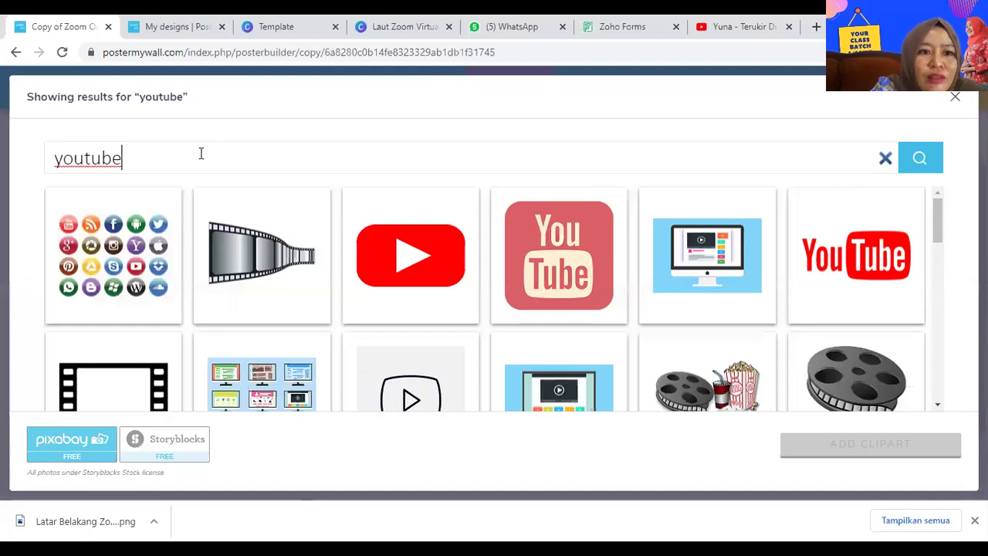
double_click(89, 152)
text(book)
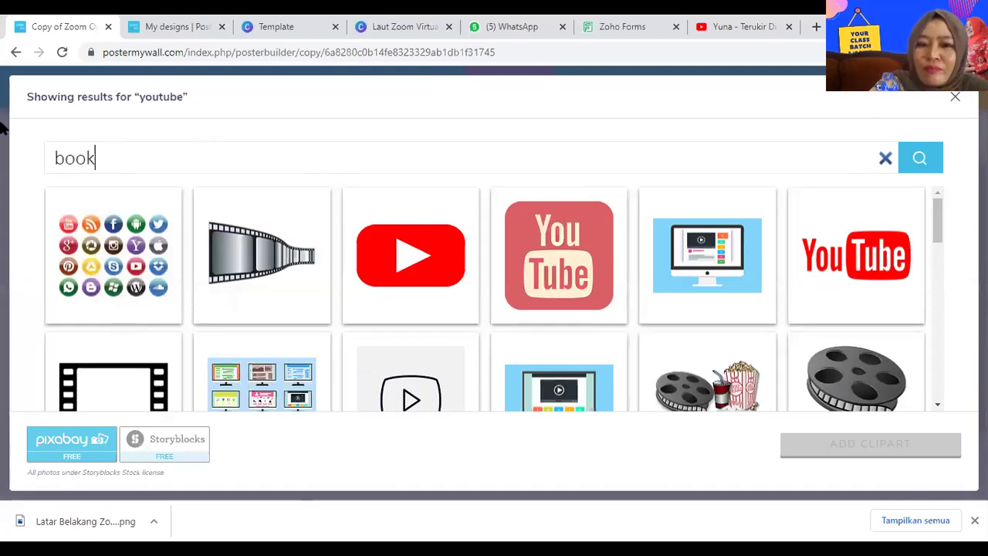
key(Return)
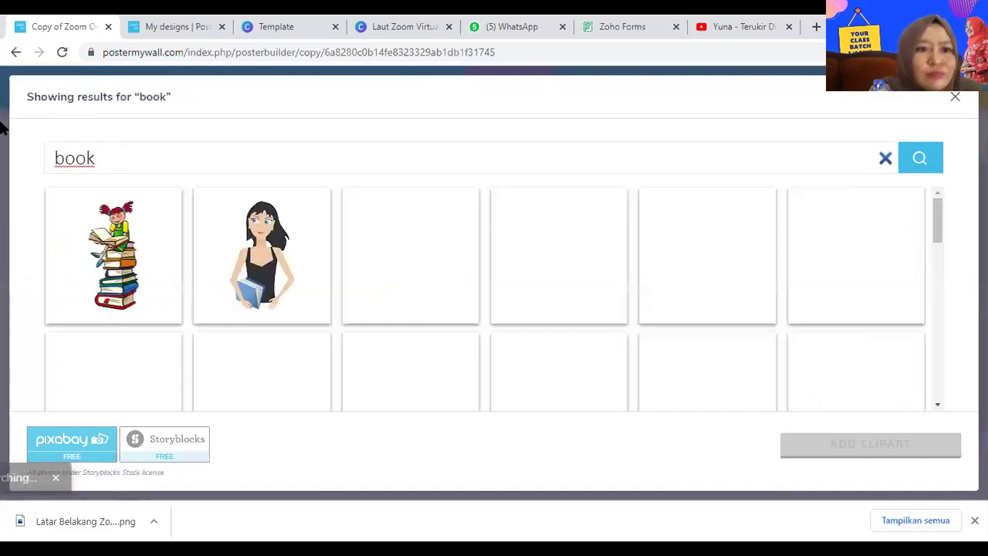
drag(937, 220, 938, 249)
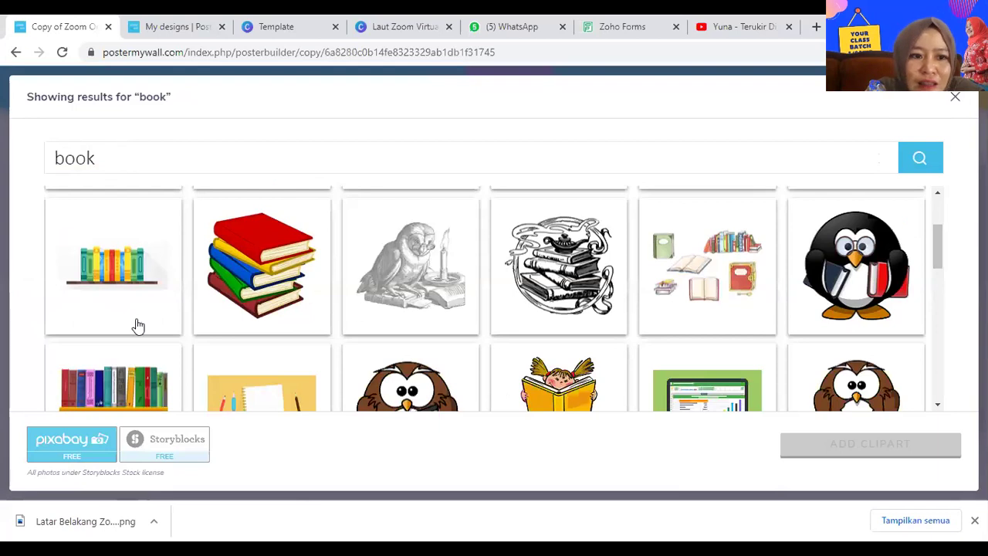
click(112, 398)
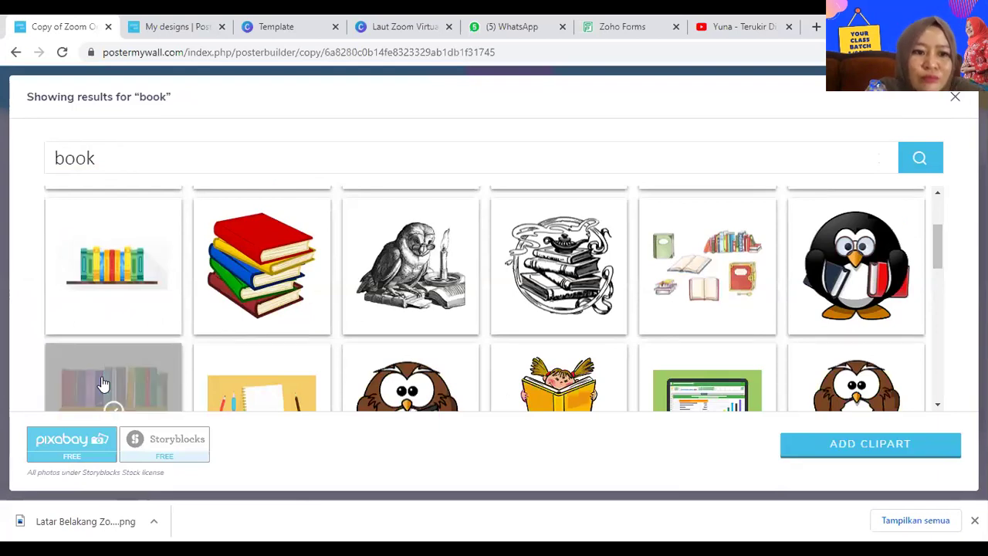
click(802, 446)
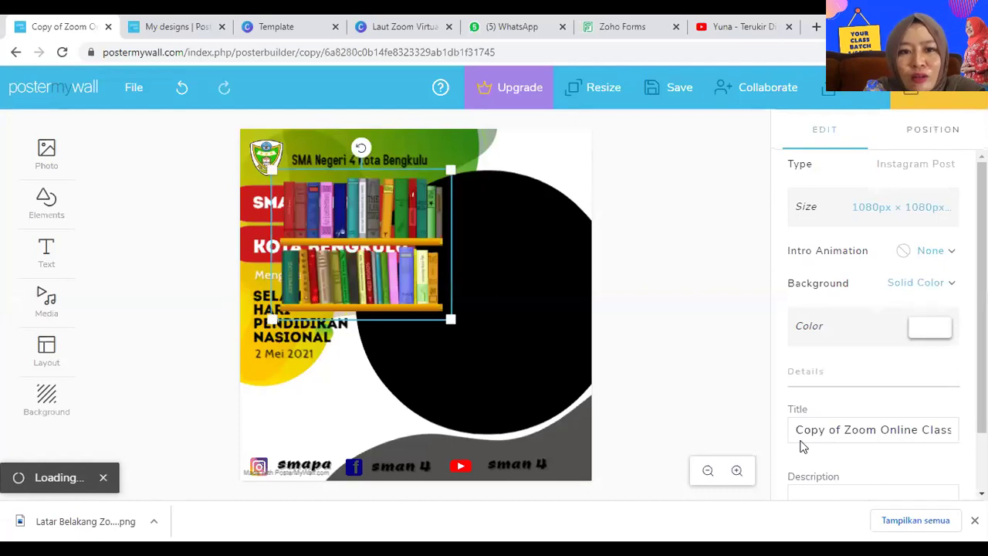
Shrink the bookshelf clipart and move it to the lower-right corner, overlapping the black circle's bottom edge
drag(340, 243, 354, 379)
drag(466, 306, 412, 350)
drag(329, 394, 286, 397)
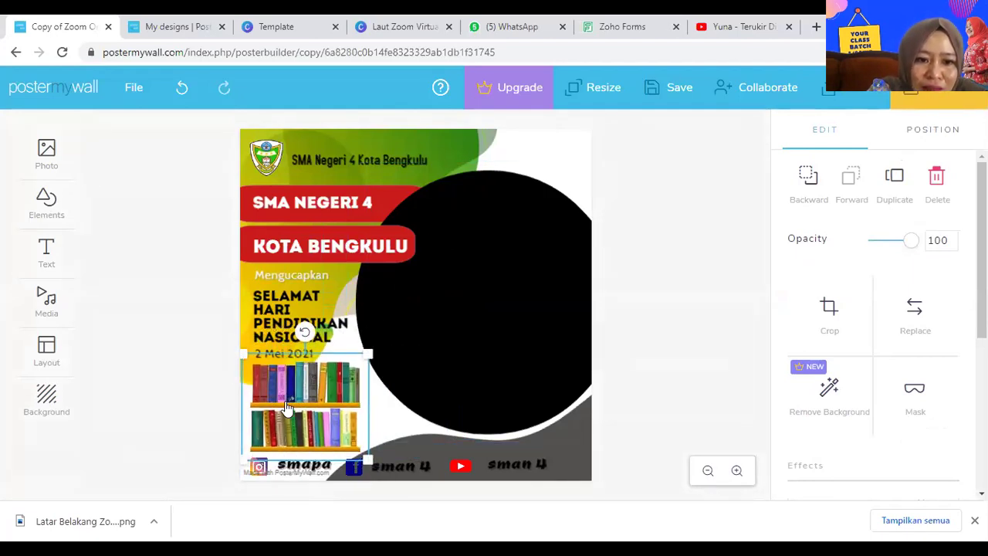
drag(371, 459, 354, 443)
drag(318, 411, 555, 394)
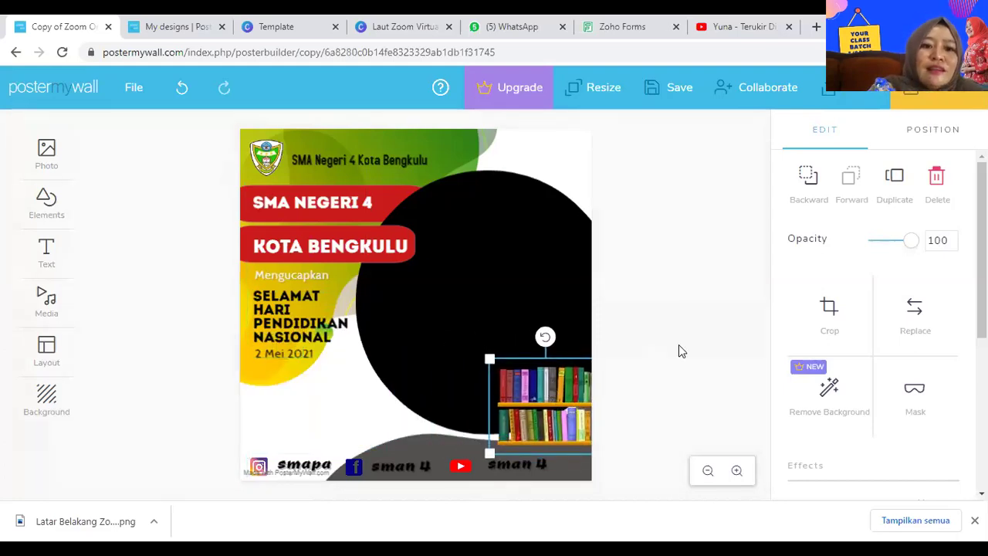
click(678, 344)
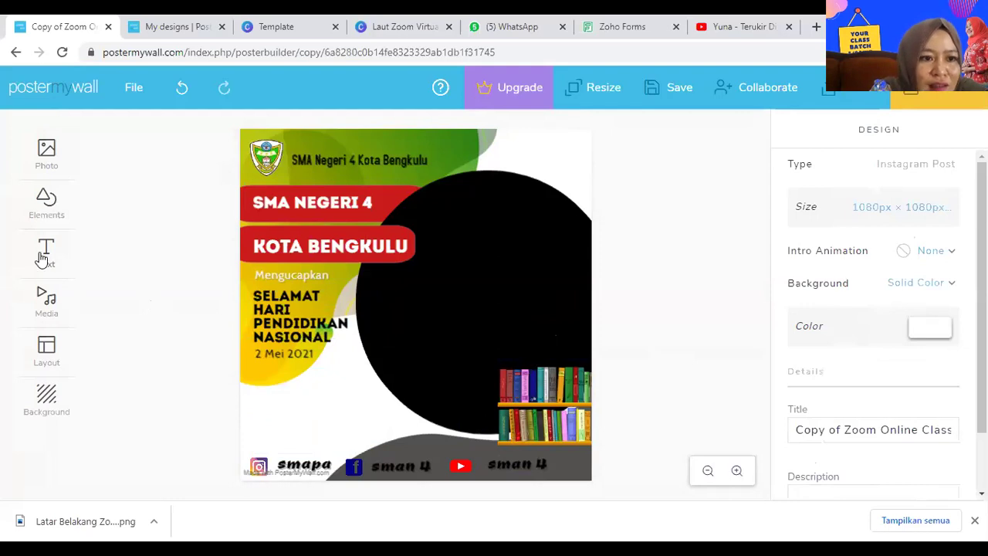
Search the clipart library for 'education' instead of 'book' and add the black graduate-in-cap silhouette
click(44, 218)
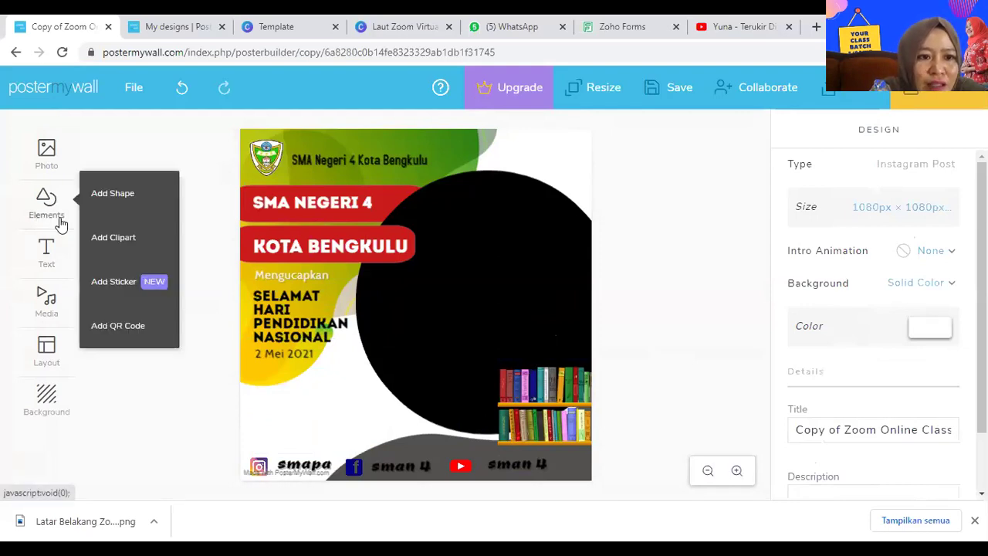
click(104, 245)
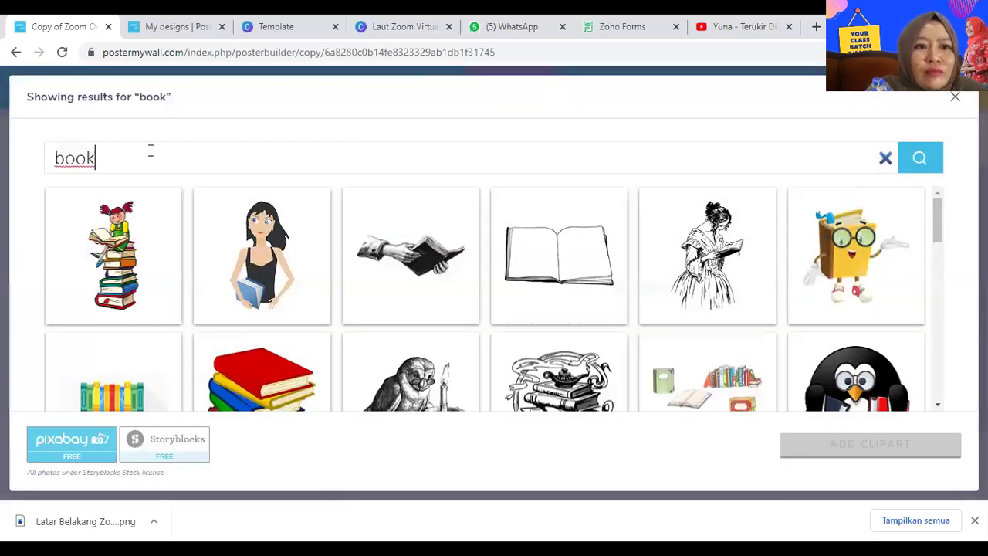
drag(148, 151, 19, 153)
text(education)
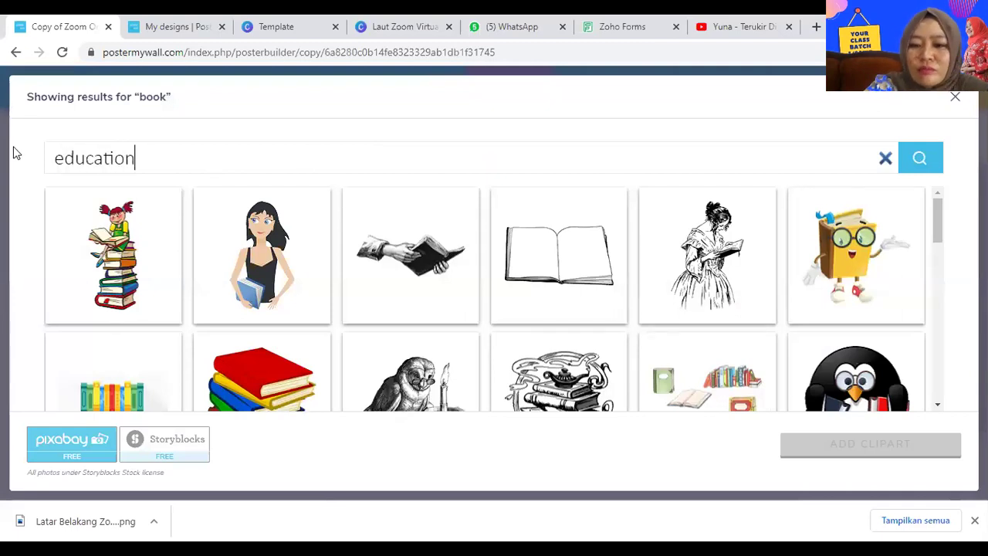
key(Return)
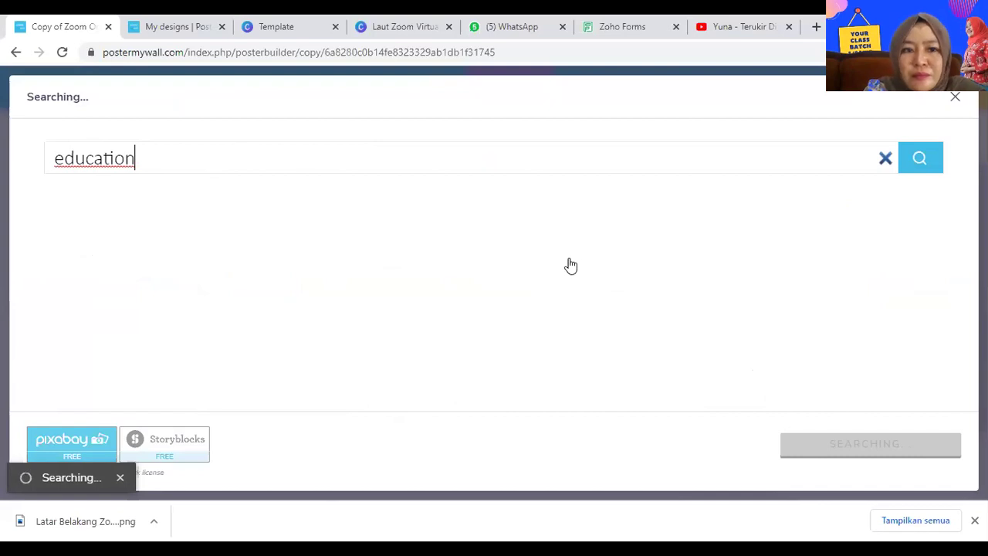
drag(940, 227, 937, 316)
click(878, 324)
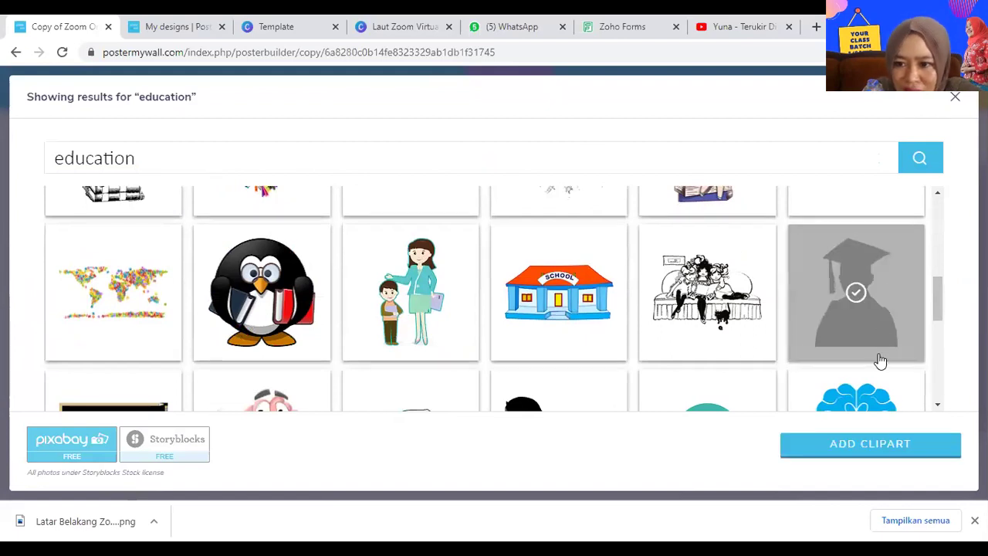
click(872, 445)
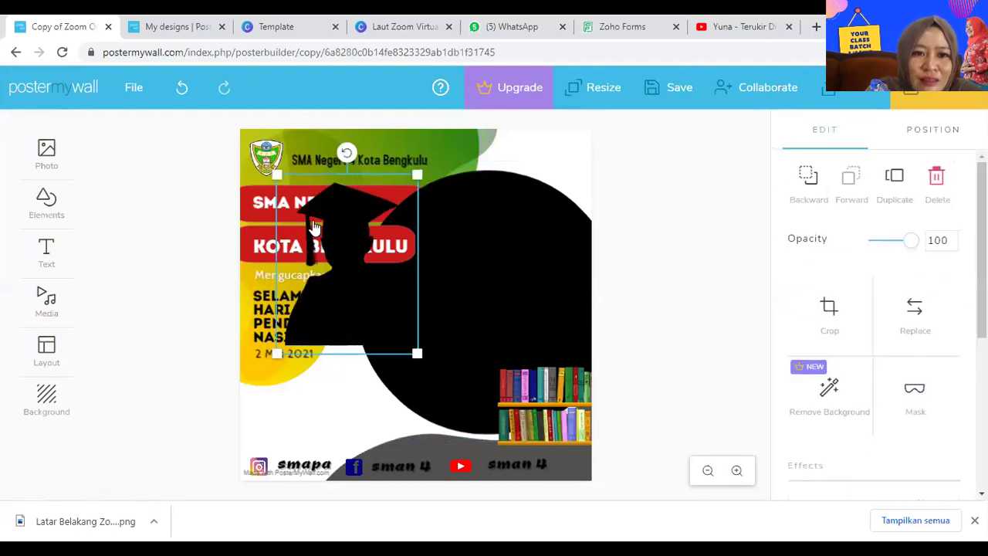
Resize the graduate silhouette into the lower-left corner and adjust its layer order with Backward and Forward
drag(337, 236, 315, 325)
drag(252, 270, 268, 423)
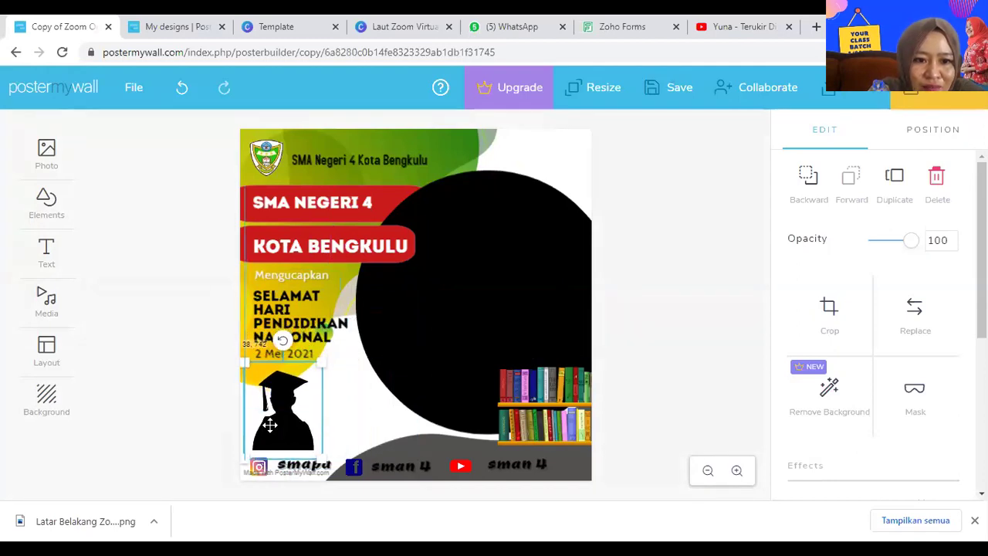
drag(317, 459, 347, 499)
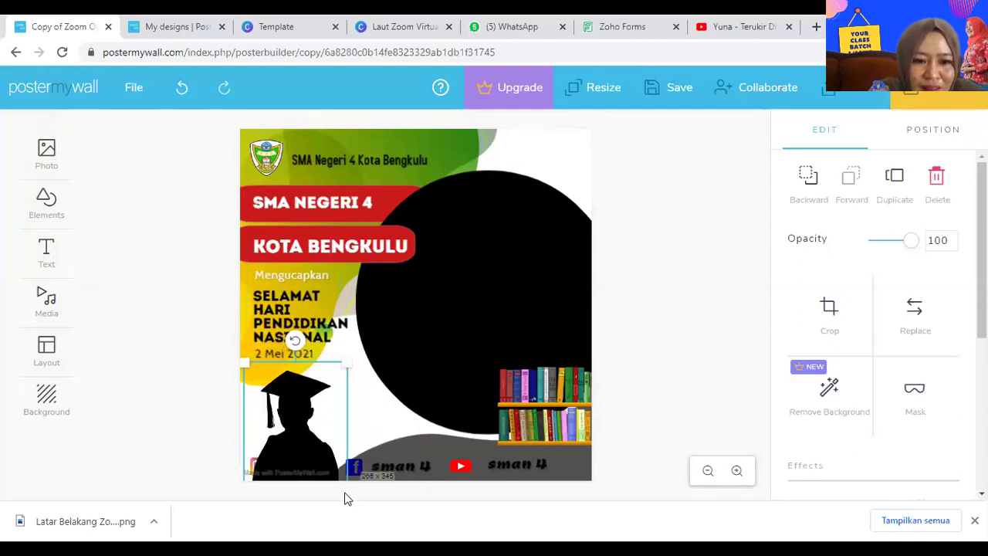
click(346, 498)
click(318, 424)
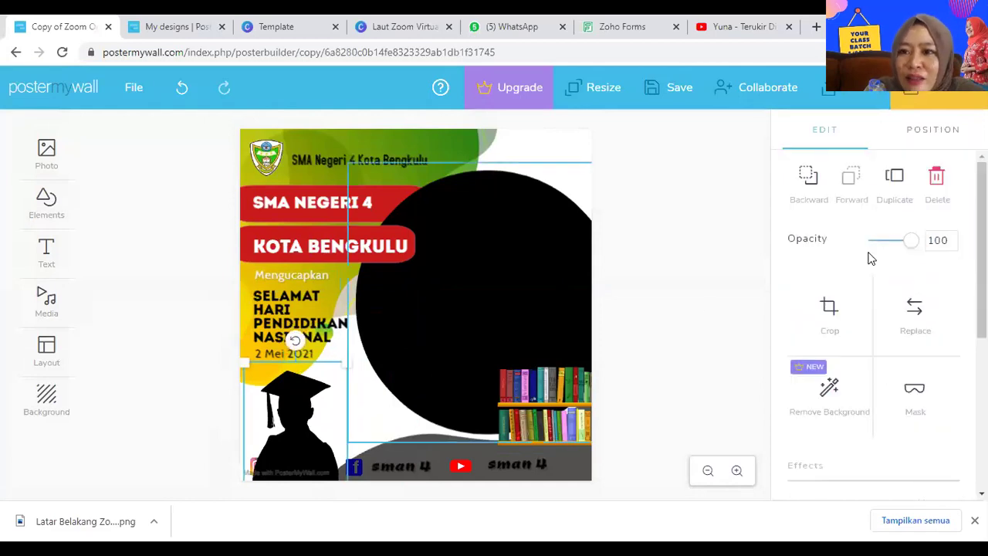
click(810, 187)
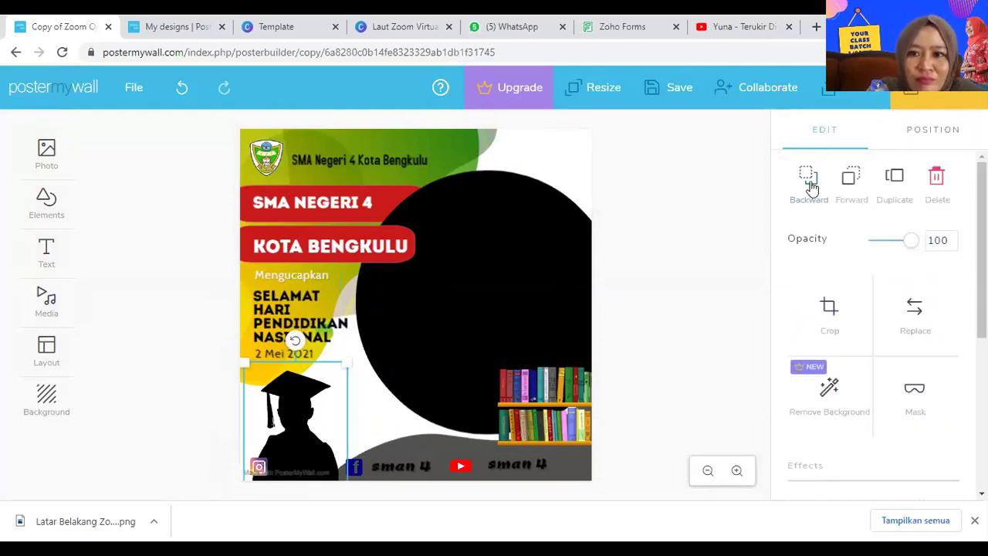
click(810, 187)
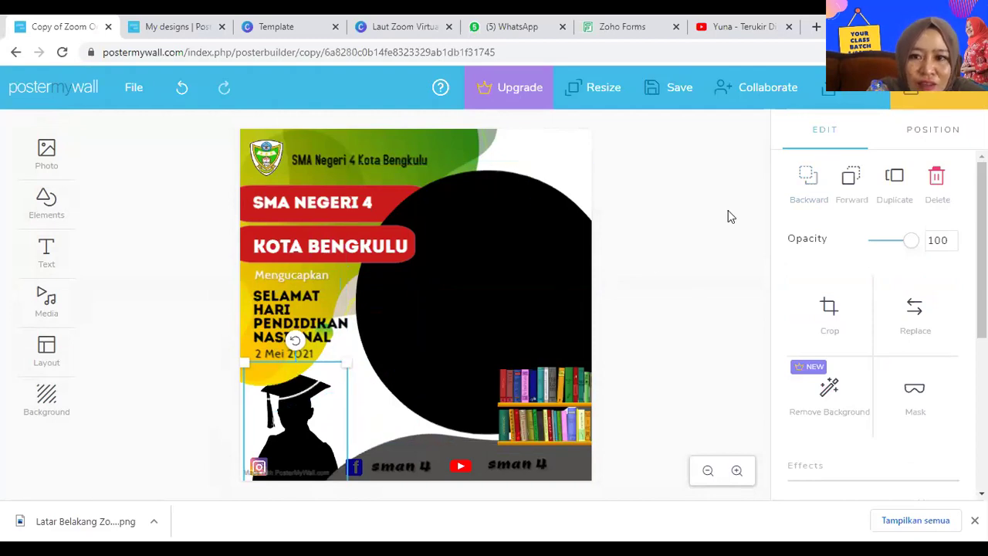
click(843, 191)
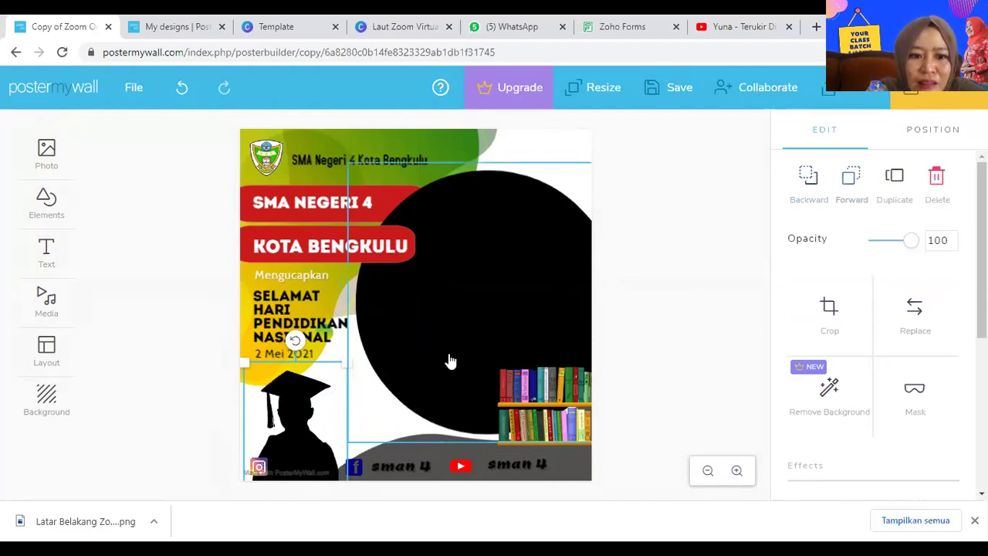
Recolour the 'smapa' text white so it shows over the graduate
click(309, 470)
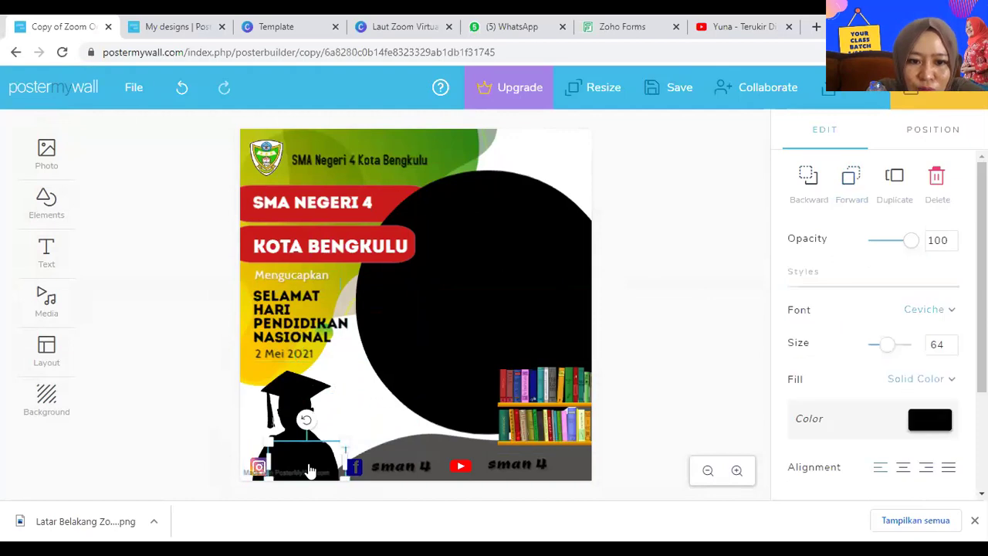
click(944, 420)
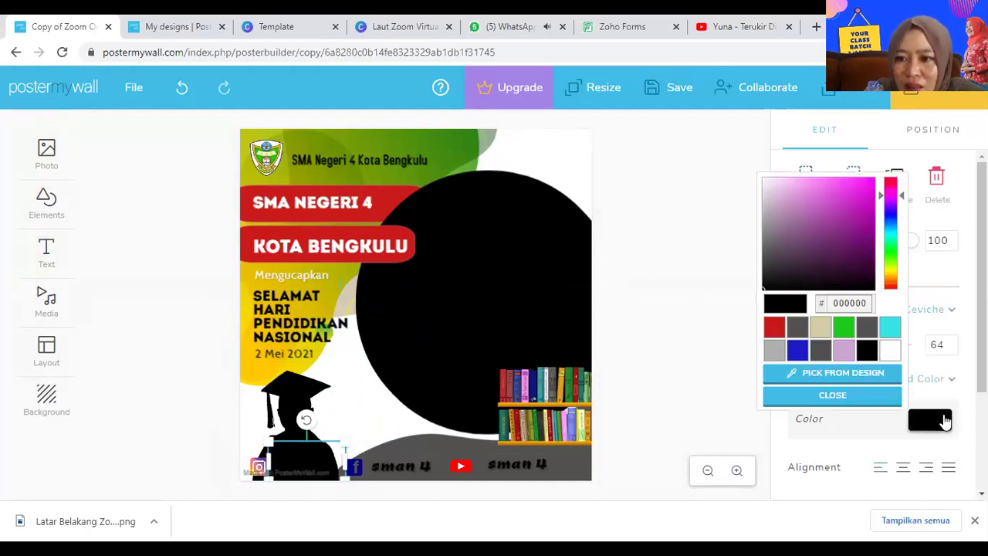
click(891, 352)
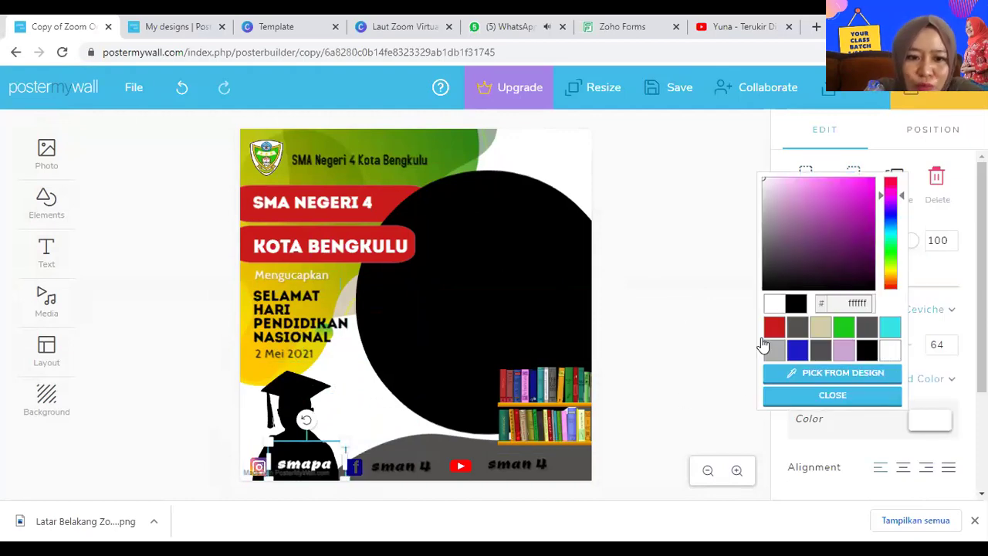
click(660, 303)
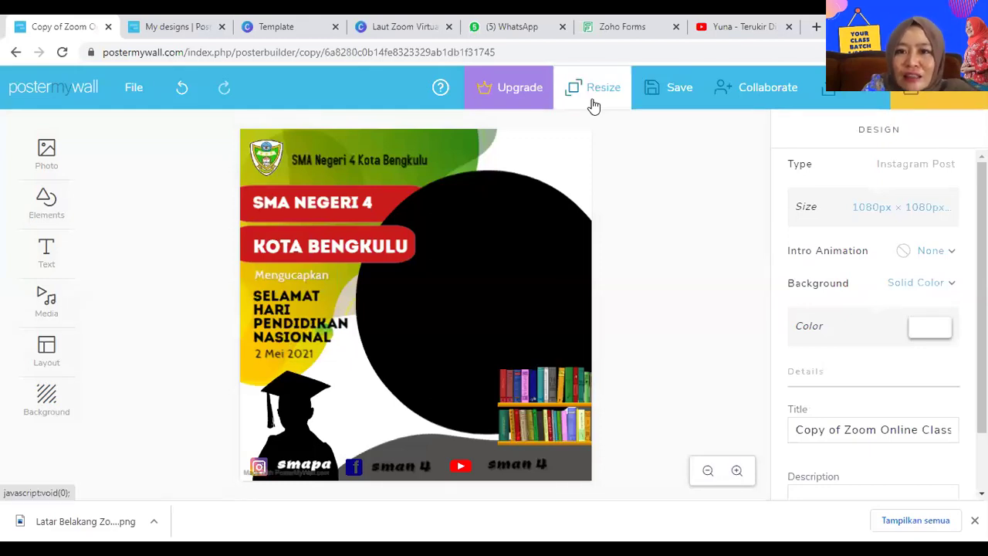
Save the poster, download it as a free Basic Image JPG, and close the confirmation popup
click(663, 91)
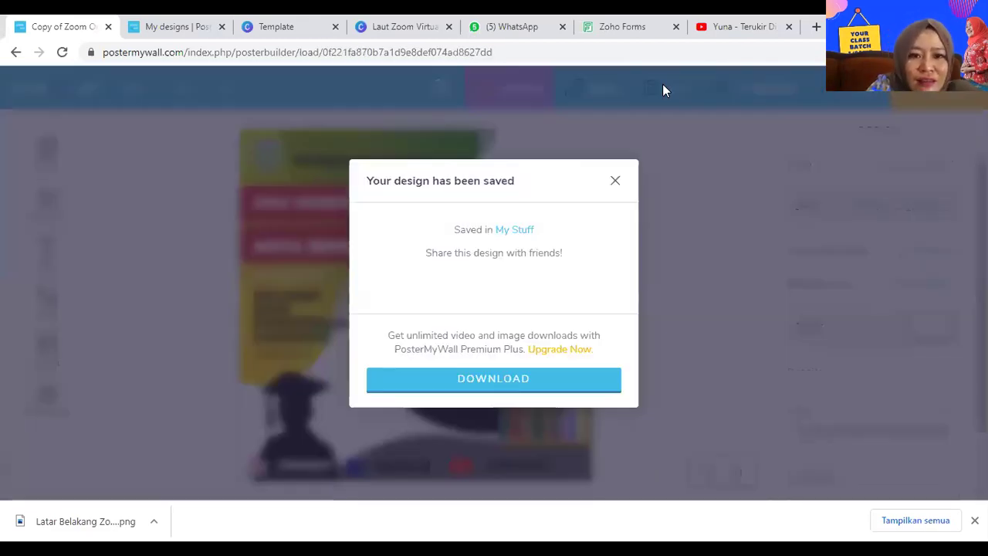
click(522, 386)
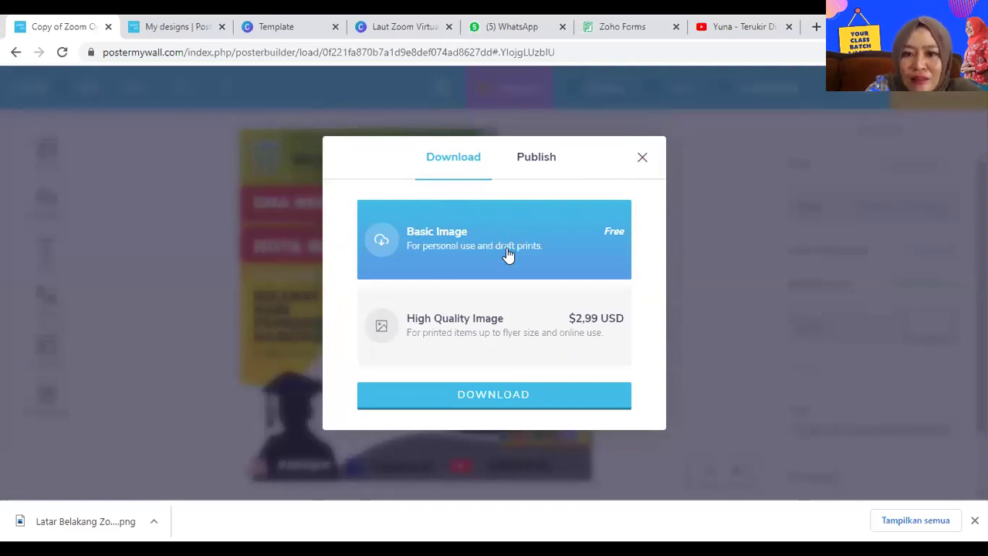
click(527, 396)
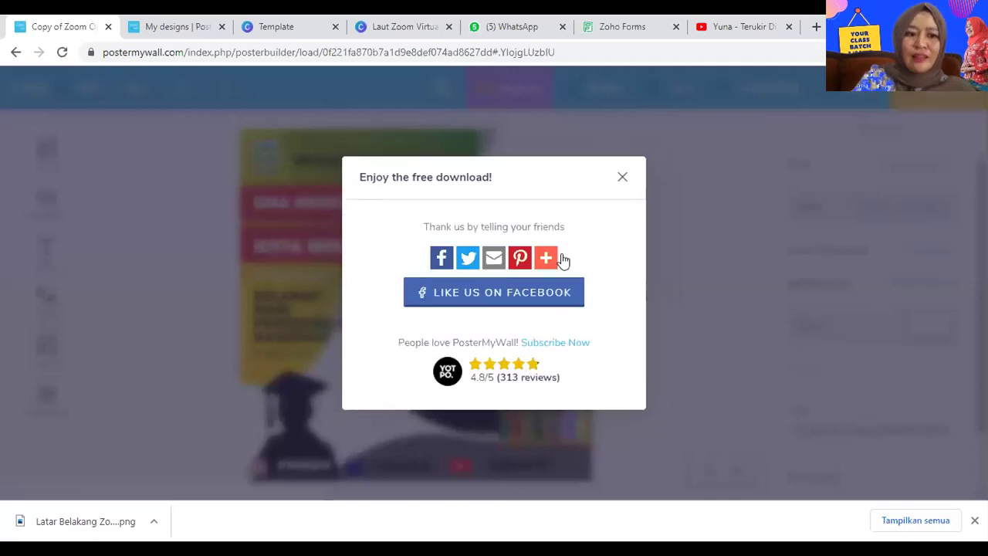
click(623, 177)
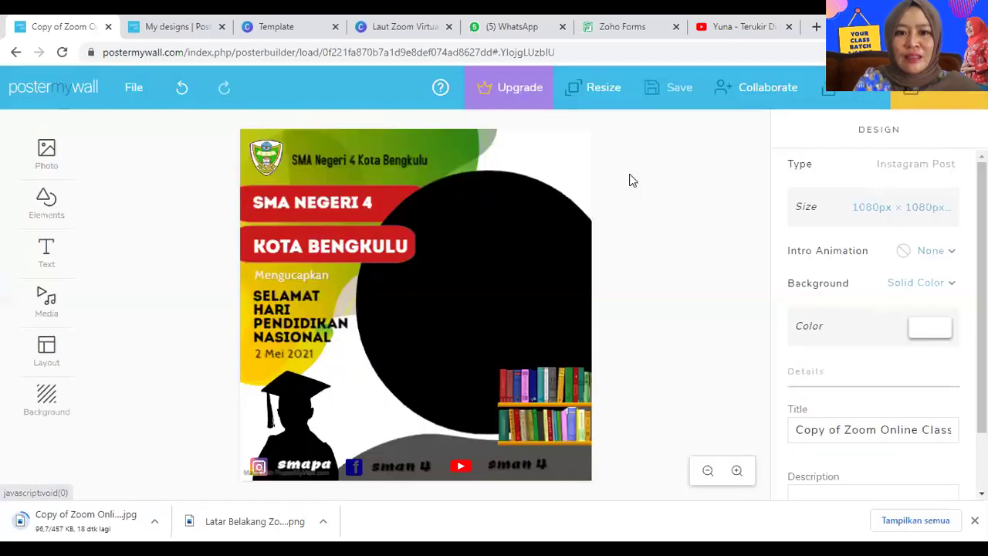
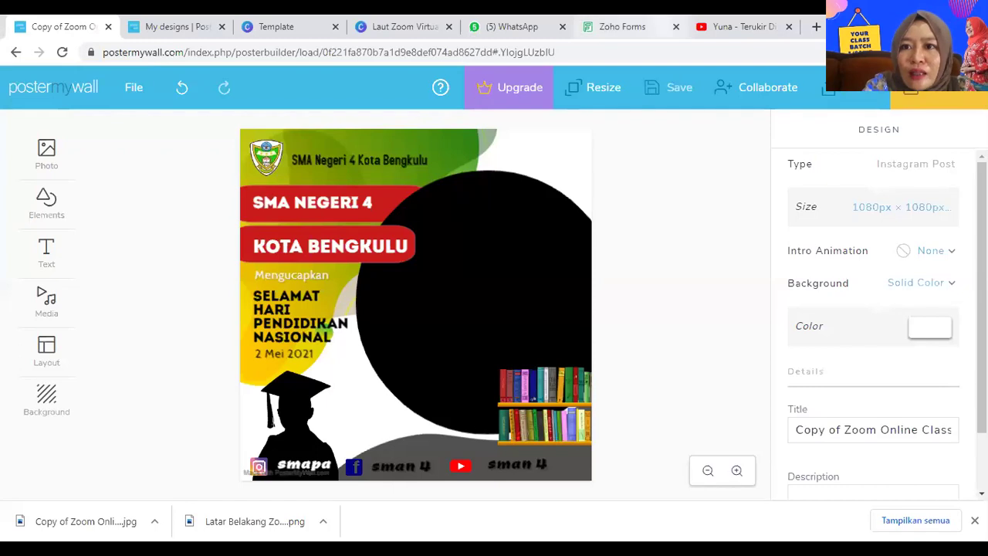
Close the YouTube music tab and open a new blank browser tab
click(789, 26)
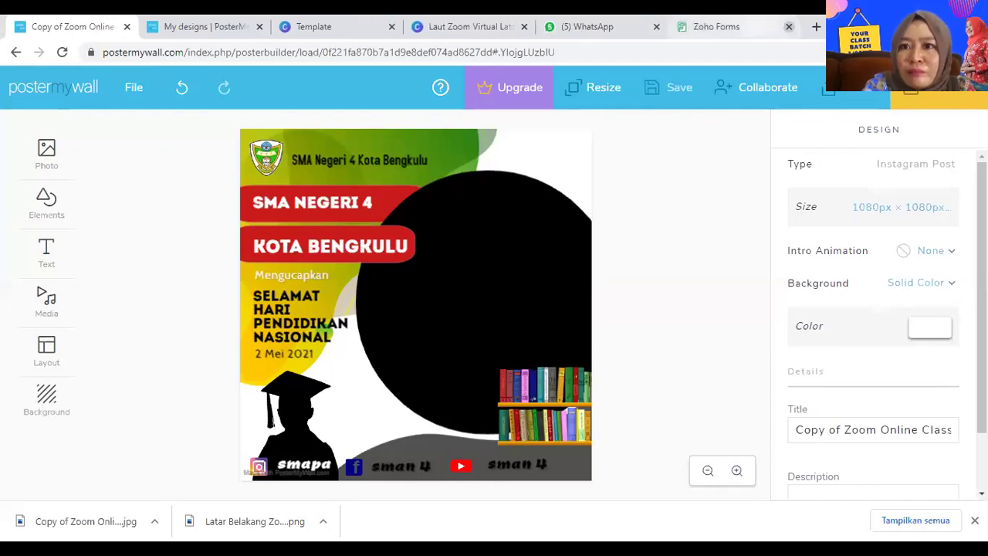
key(ctrl+t)
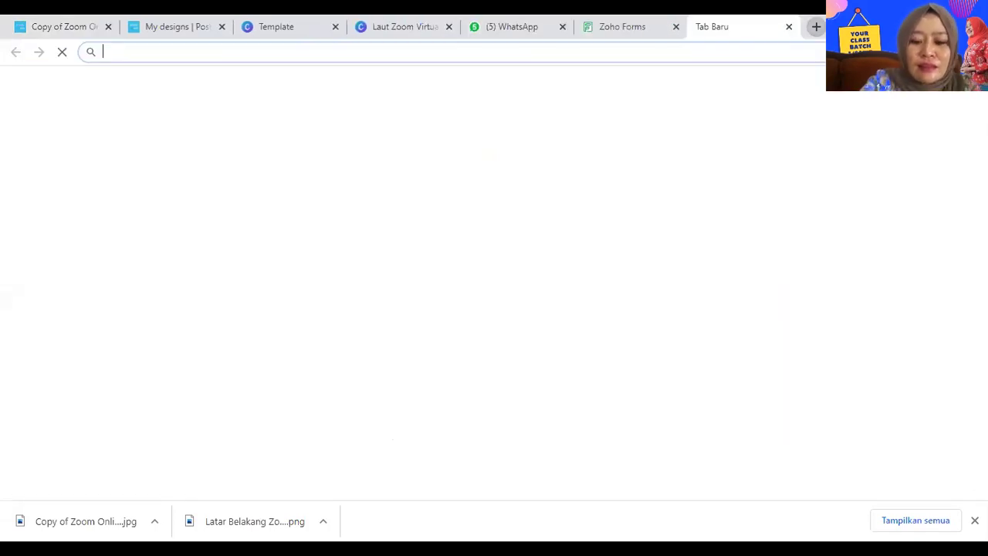
Load lunapic.com in the new tab and dismiss the translation popup
text(luna)
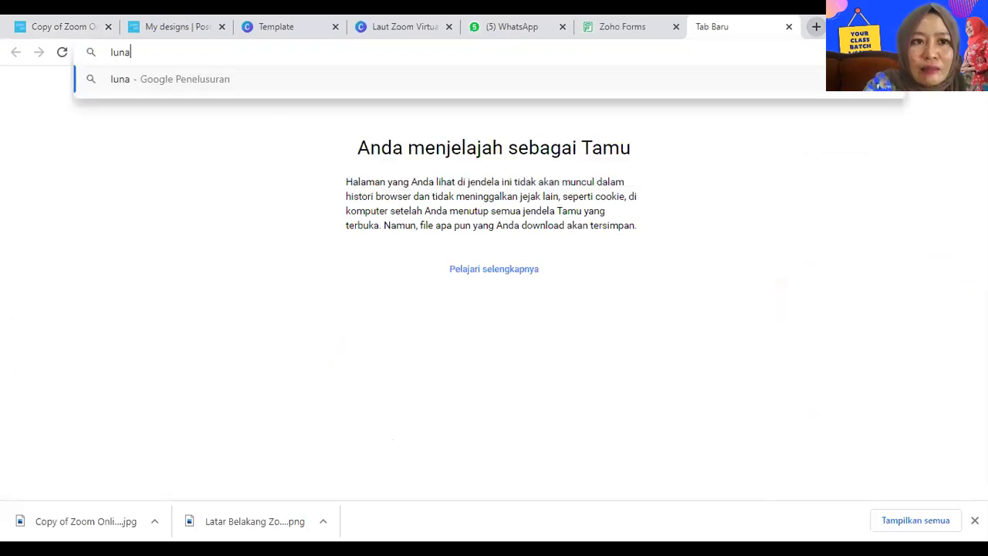
text(pic)
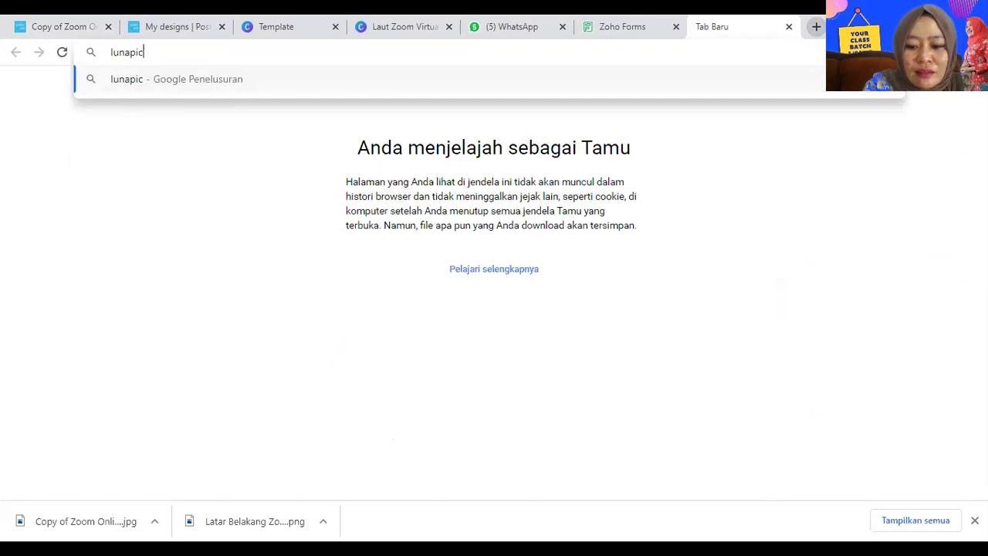
text(.com)
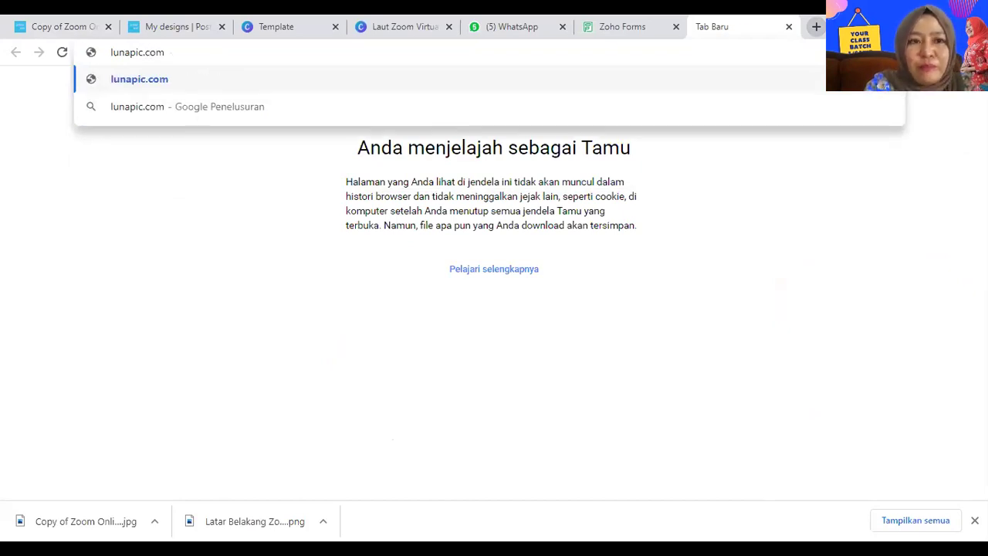
key(Return)
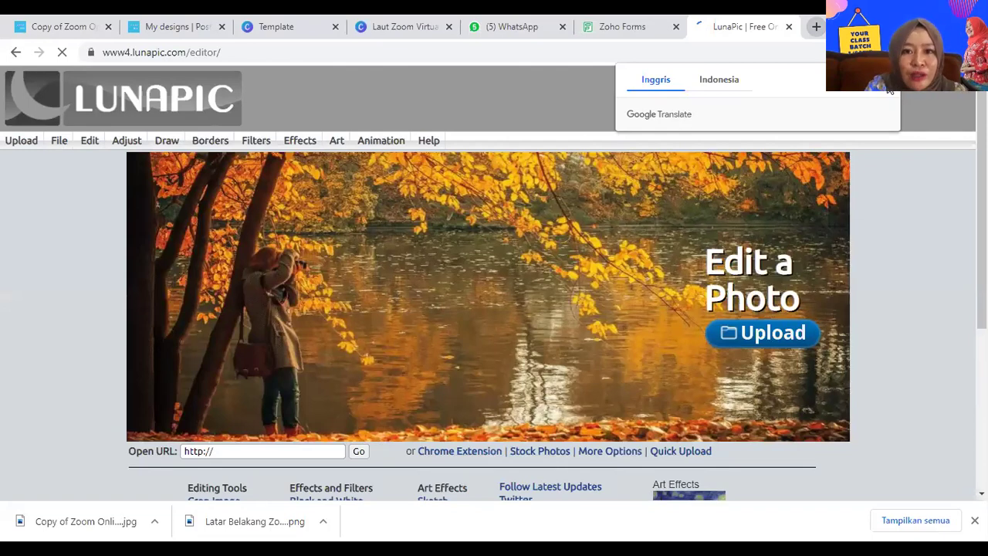
click(887, 83)
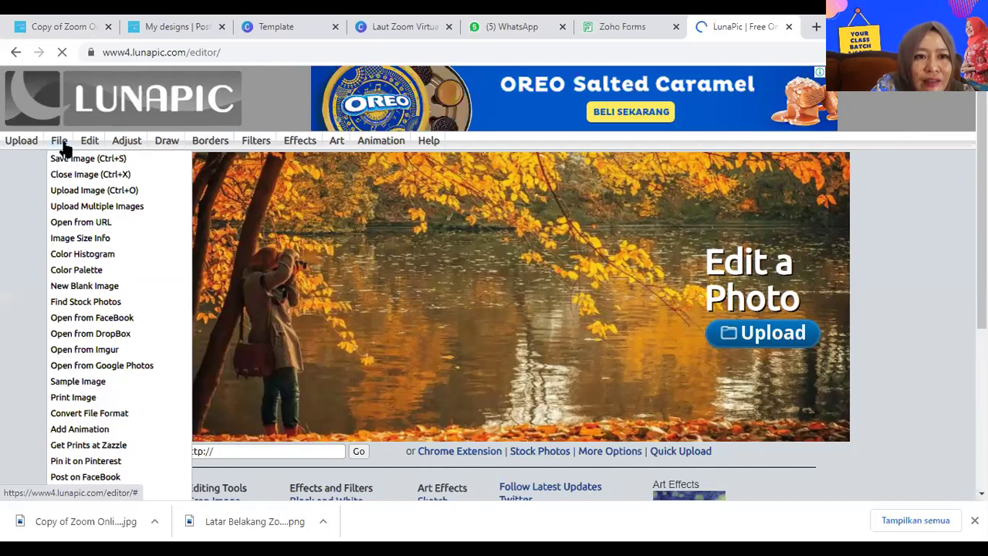
Upload the Copy of Zoom Online Classes poster JPG from Downloads into LunaPic
mouse_move(342, 144)
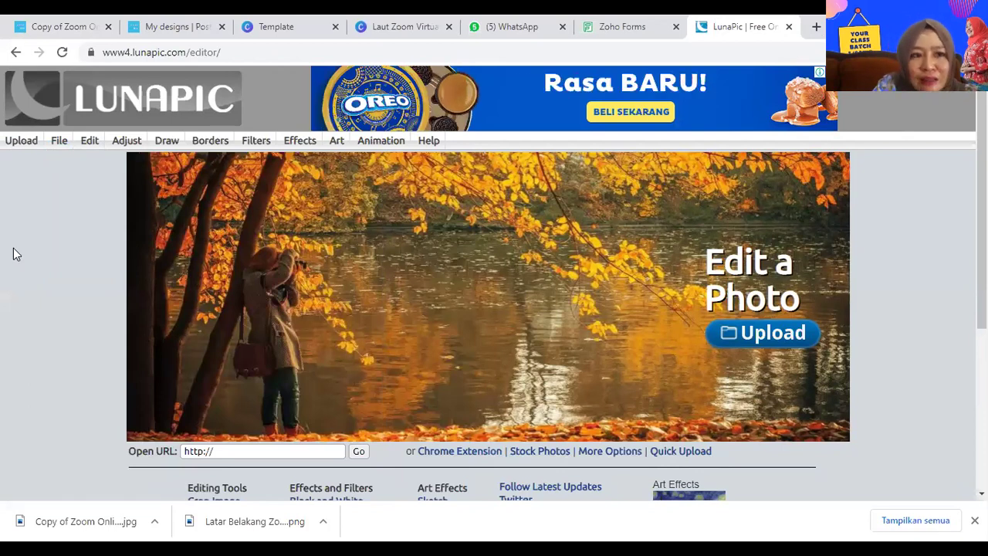
click(17, 145)
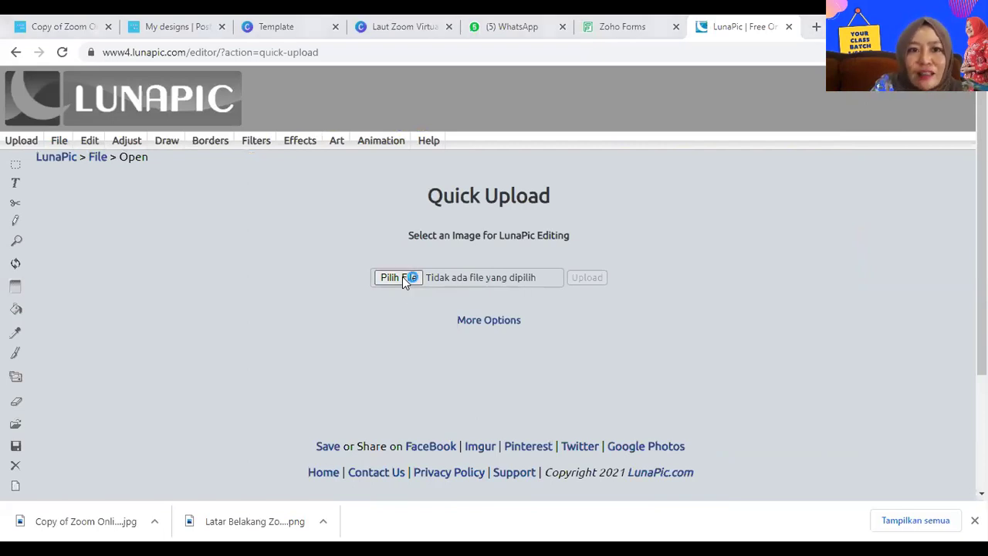
click(398, 277)
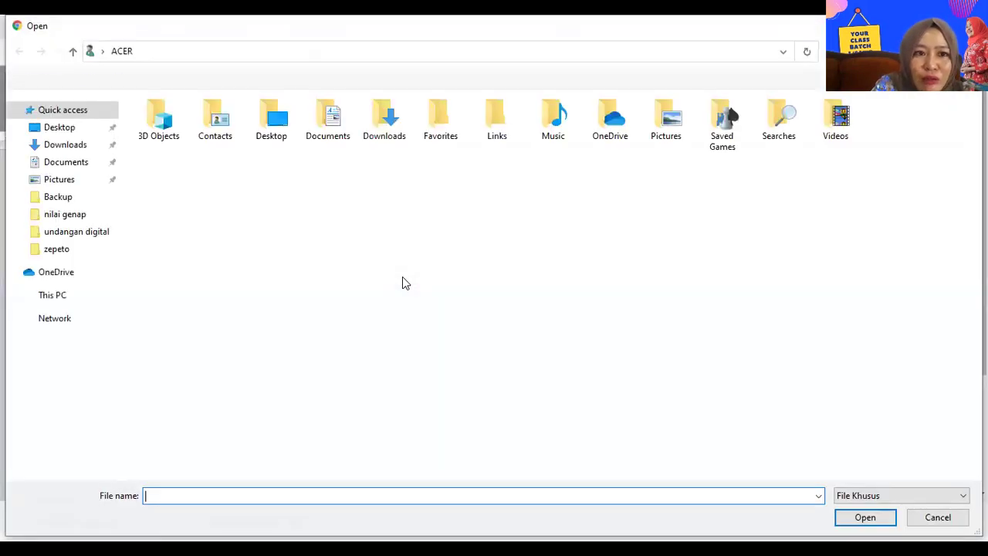
click(68, 162)
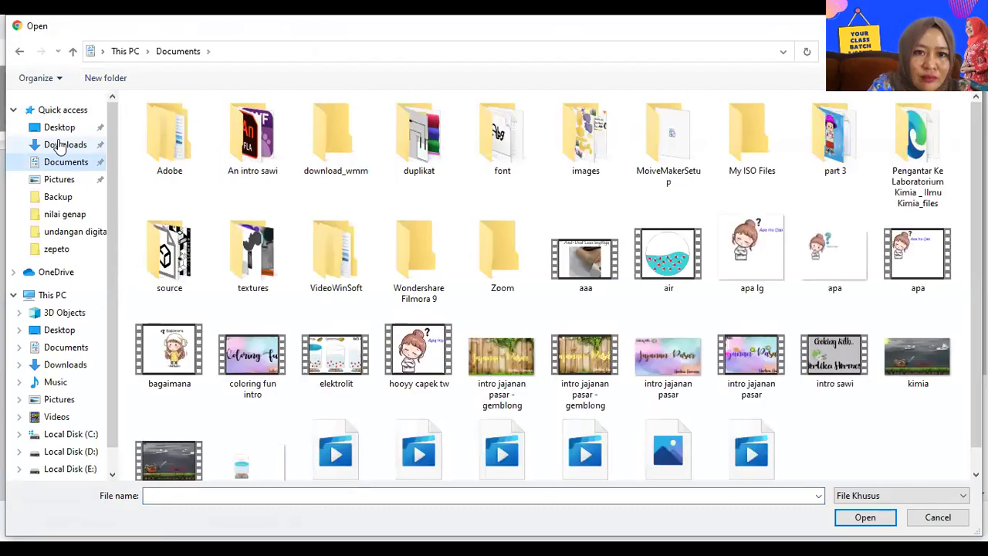
click(60, 147)
click(170, 158)
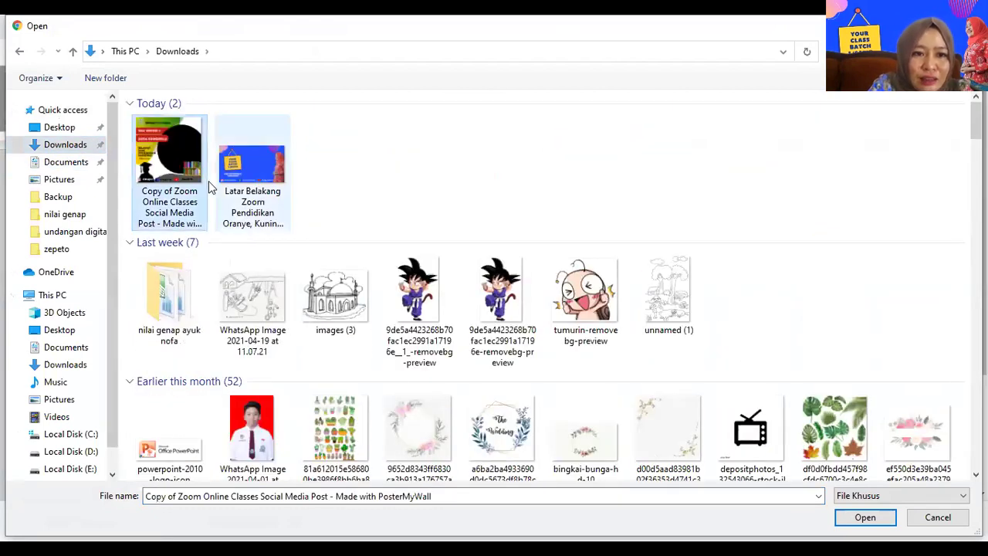
click(867, 523)
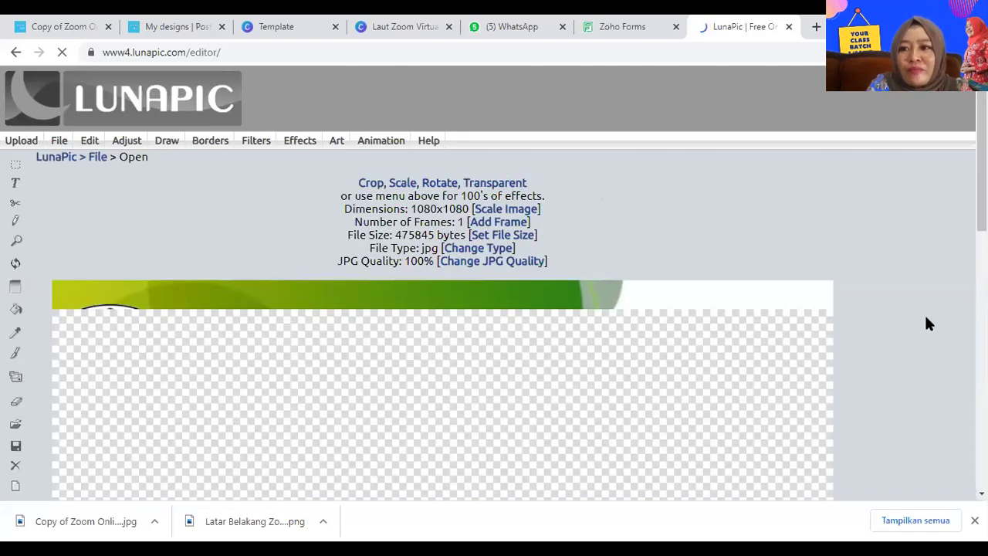
Scroll over the loaded 1080x1080 poster and show the Edit menu's Transparent Background option
scroll(923, 313, down, 5)
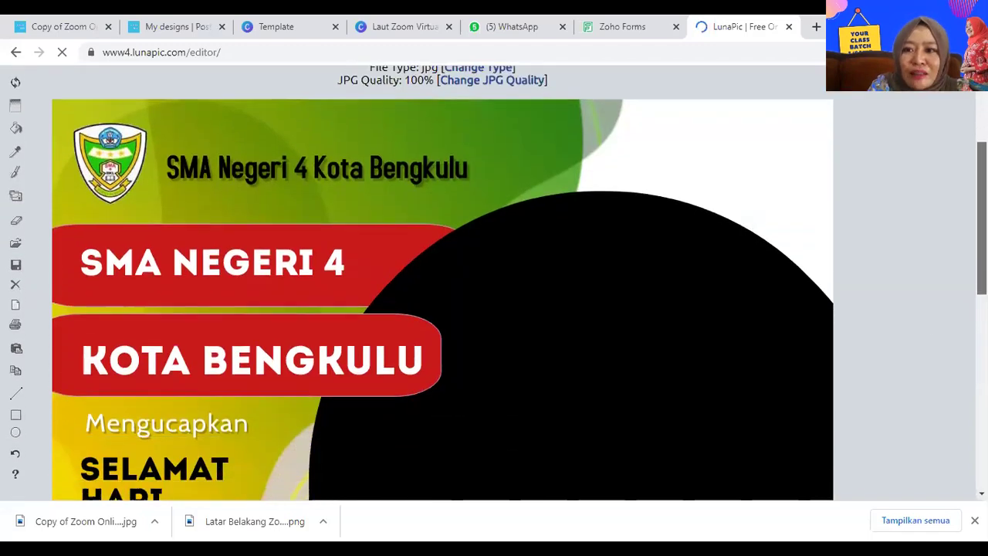
scroll(661, 251, down, 1)
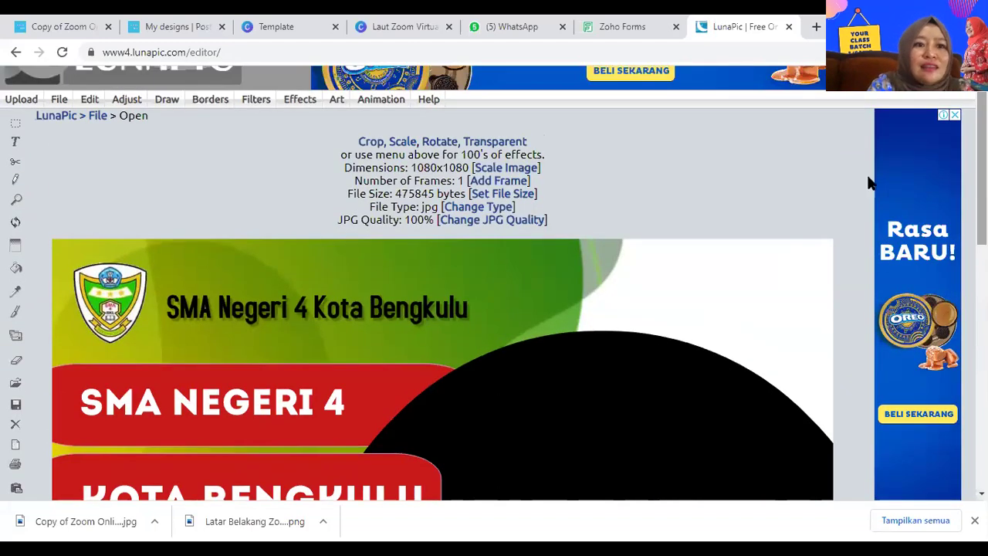
mouse_move(85, 100)
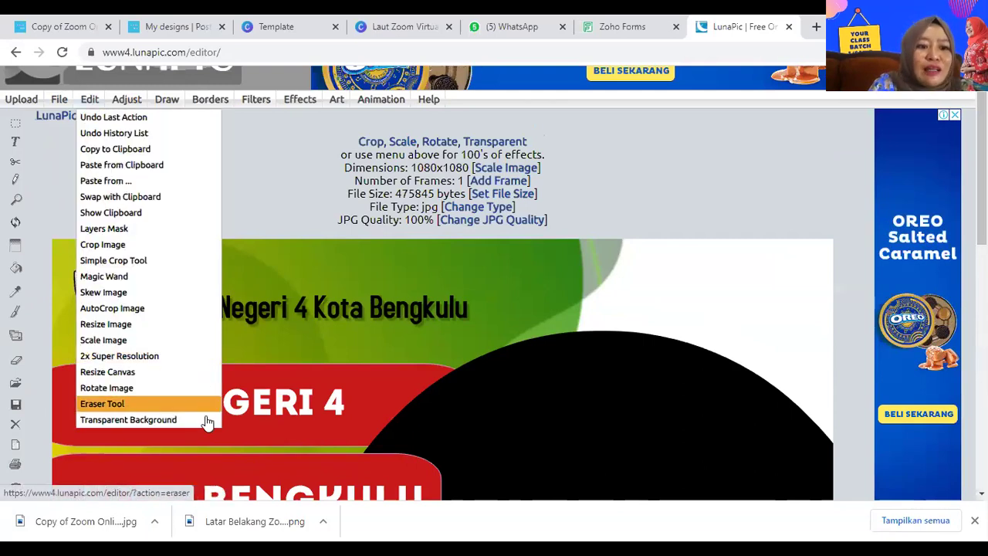
Apply Transparent Background to the black circle, turning it into a checkerboard hole
click(207, 423)
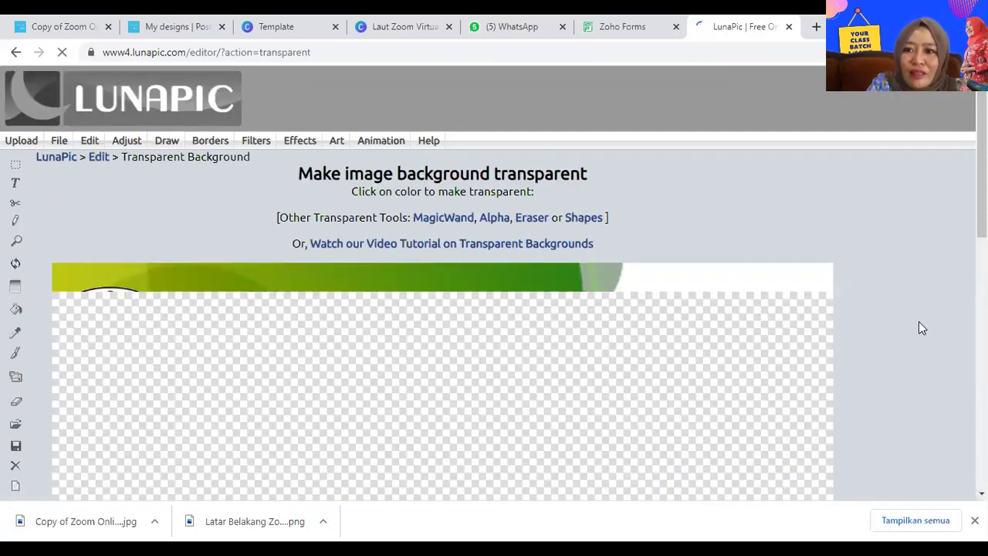
scroll(919, 328, down, 3)
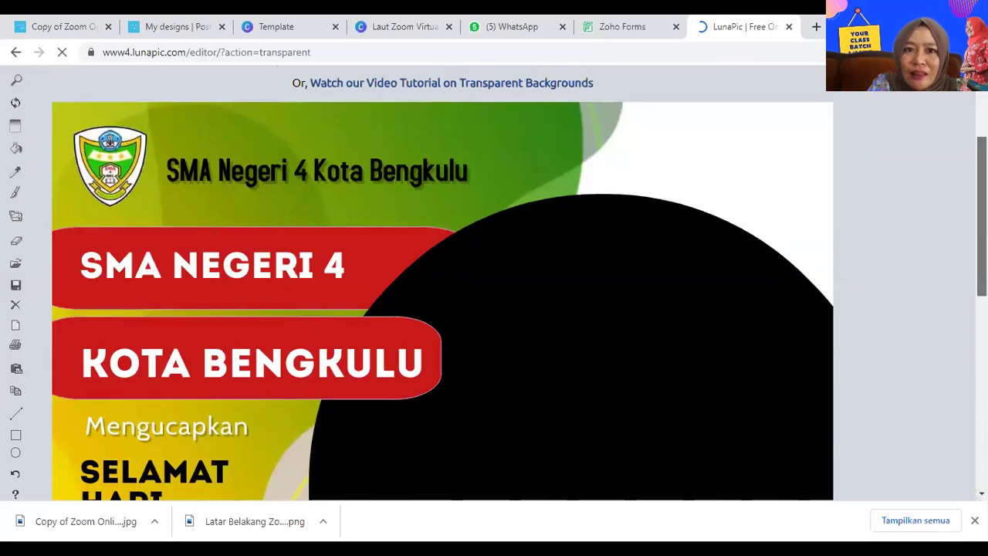
scroll(442, 283, down, 2)
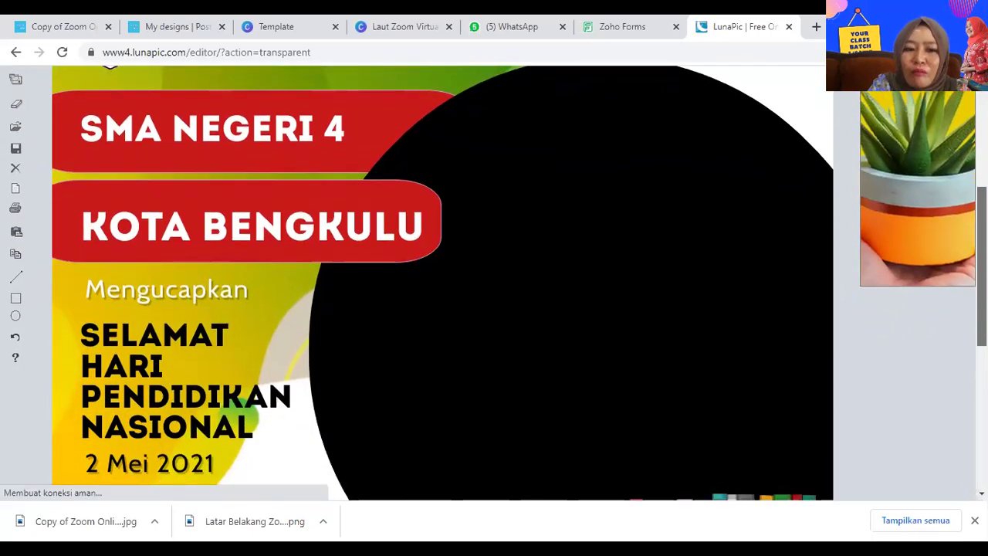
scroll(573, 223, down, 3)
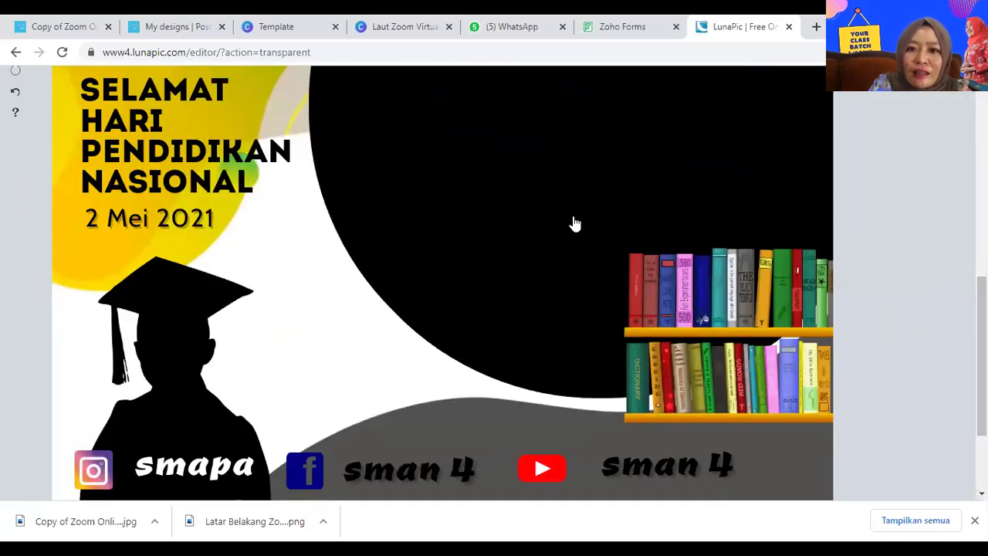
click(544, 180)
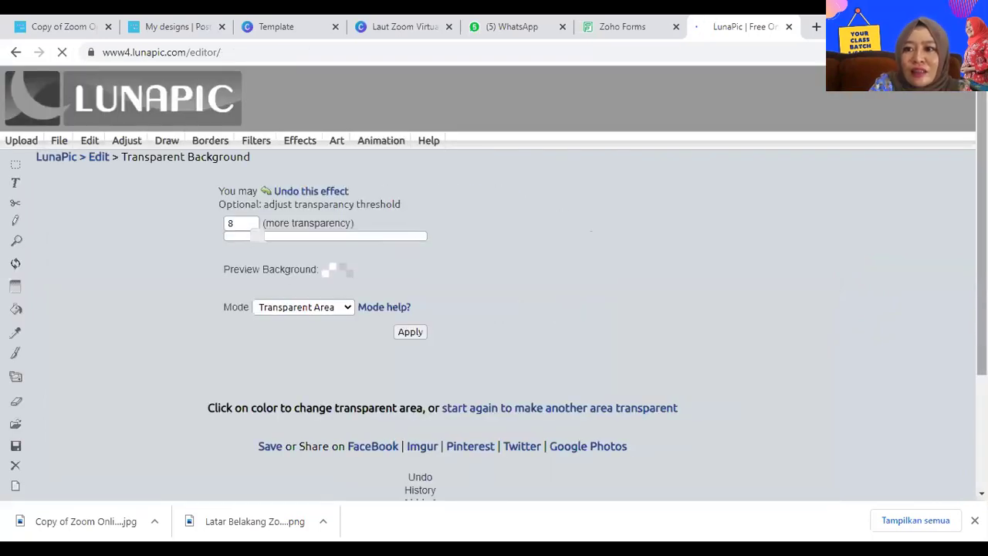
scroll(494, 278, down, 3)
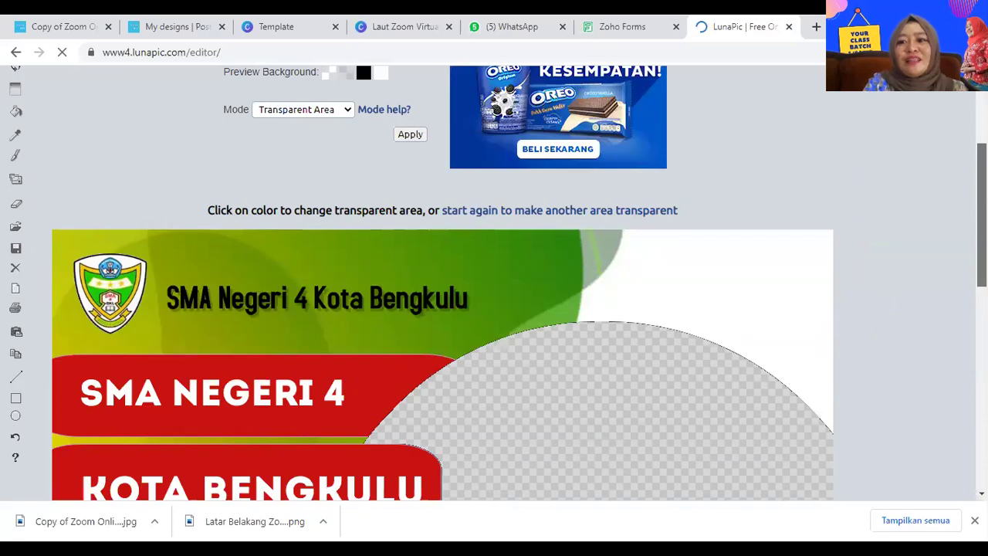
scroll(442, 282, down, 2)
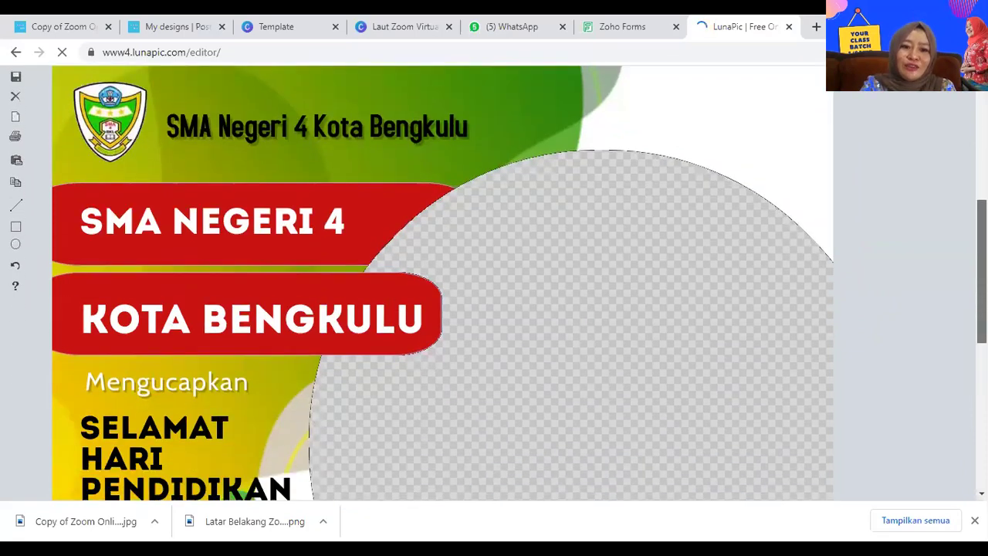
scroll(442, 283, down, 4)
scroll(442, 283, up, 4)
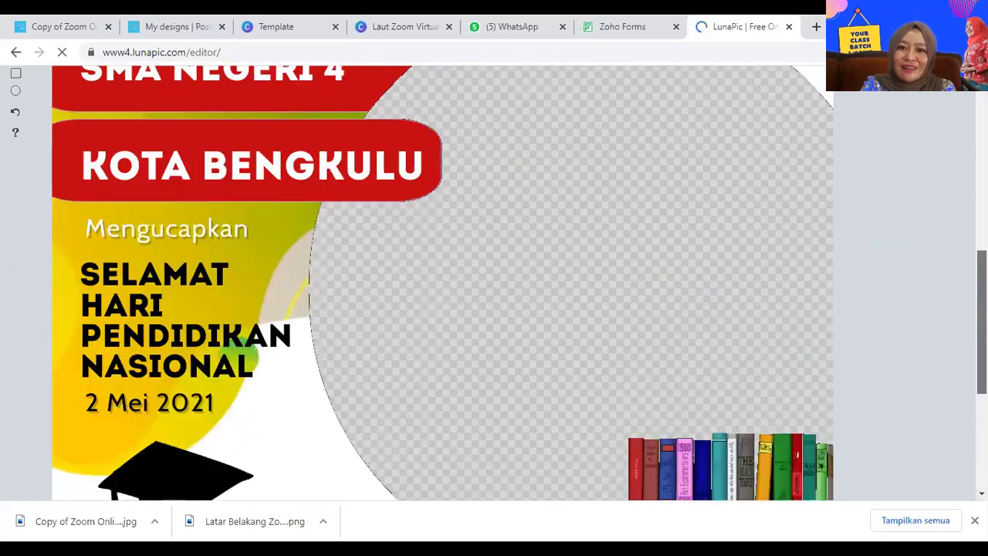
scroll(442, 282, down, 2)
scroll(442, 282, down, 3)
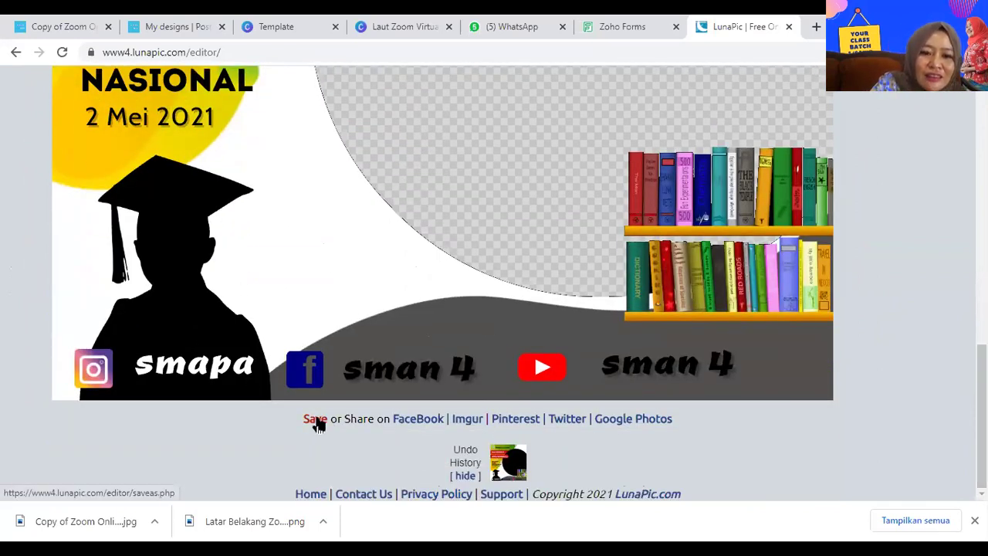
click(315, 419)
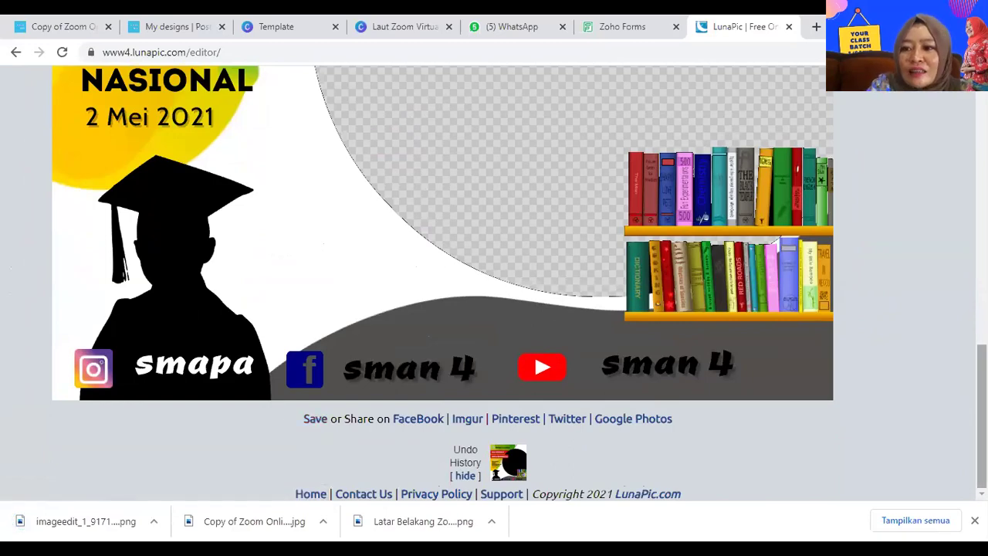
scroll(443, 283, up, 10)
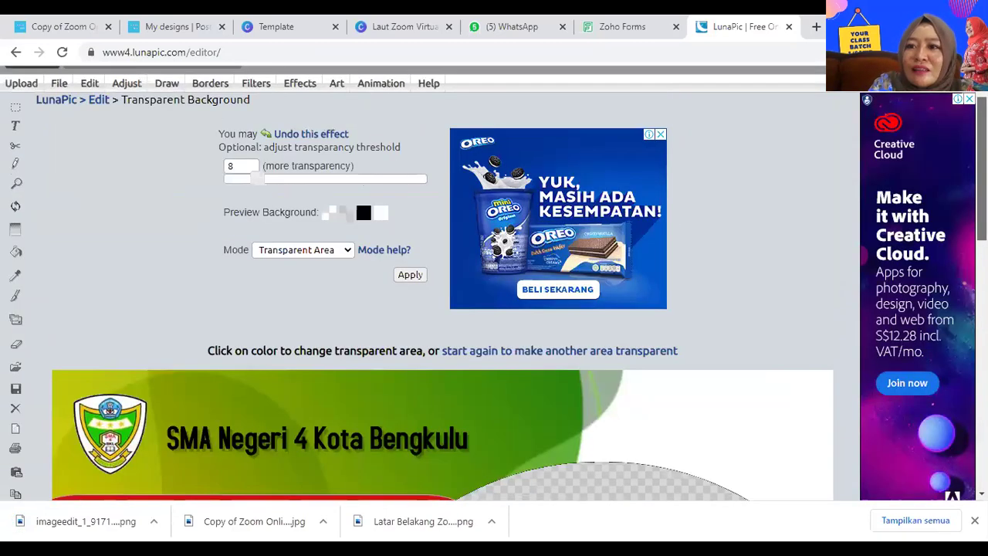
scroll(494, 284, up, 2)
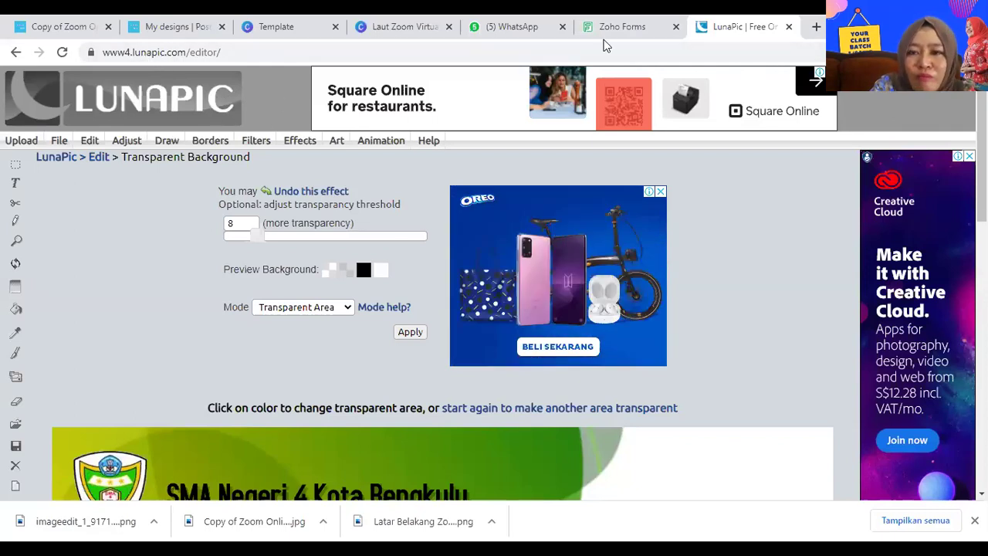
Google 'remove bg' in a new tab and open the remove.bg site
key(ctrl+t)
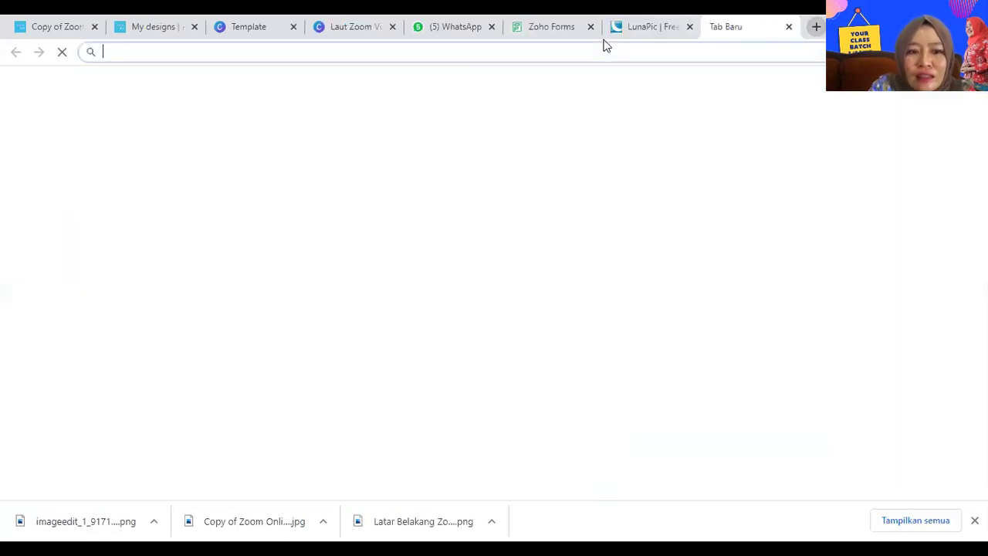
text(remove)
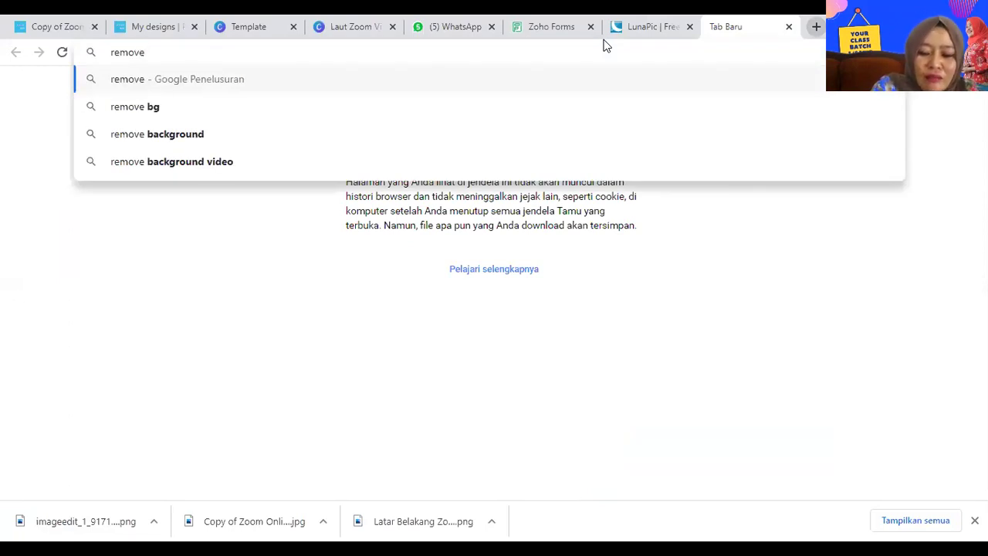
text( b)
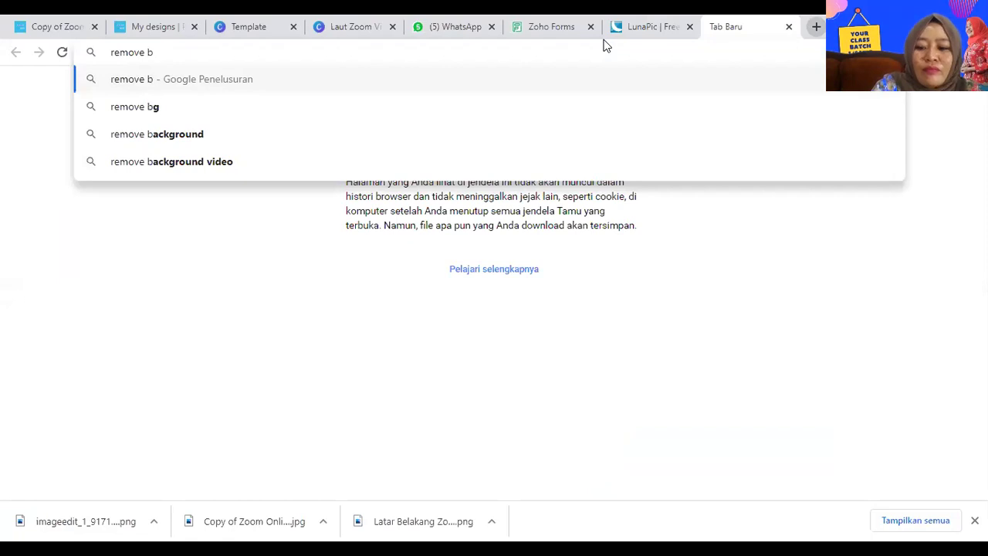
text(g)
key(Return)
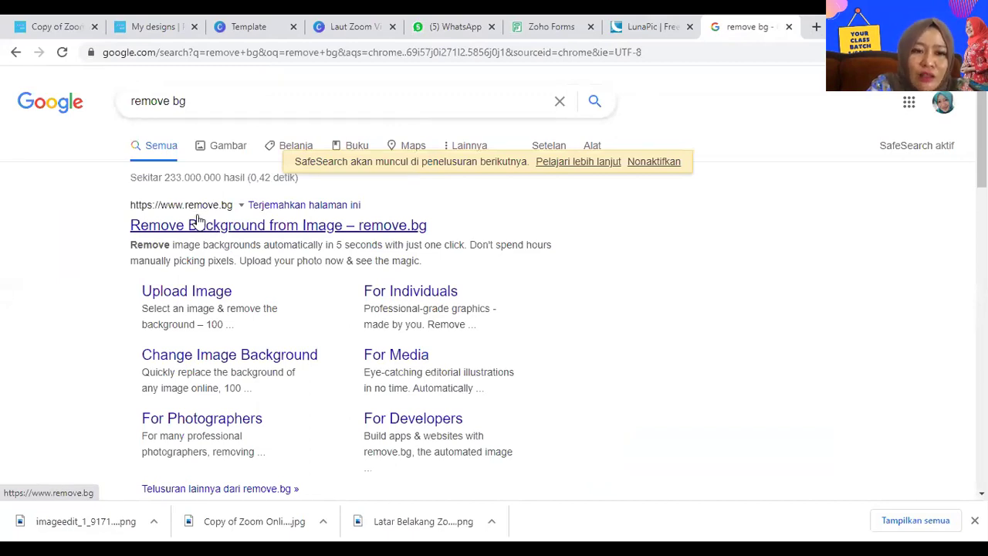
click(210, 229)
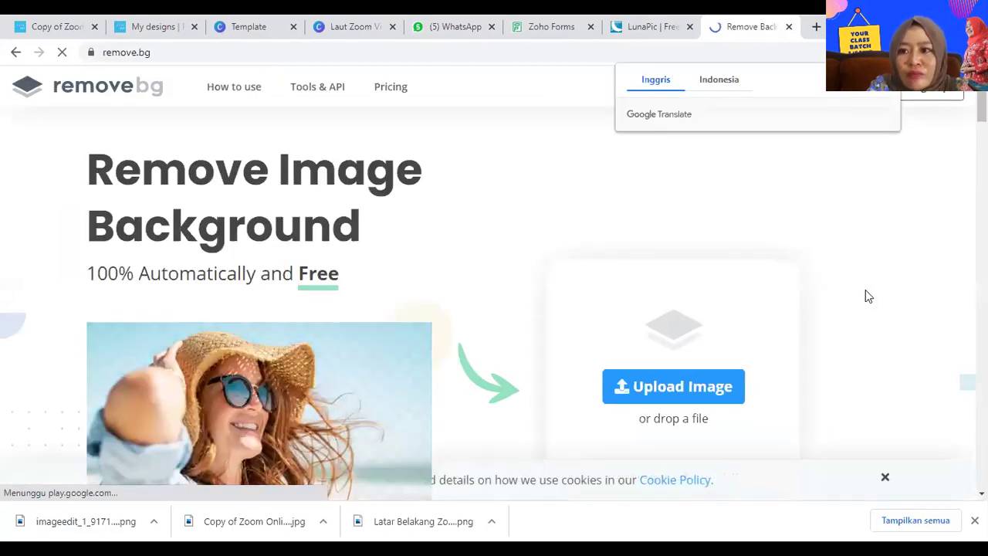
Remove the background from WhatsApp Image 2021-01-15 at 10.35.45 and download the PNG
scroll(865, 289, down, 2)
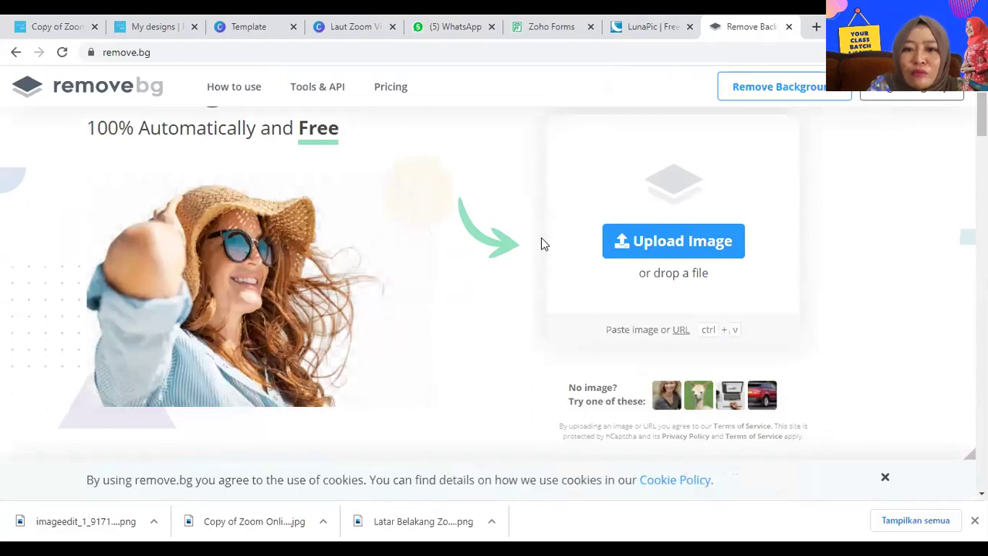
click(639, 247)
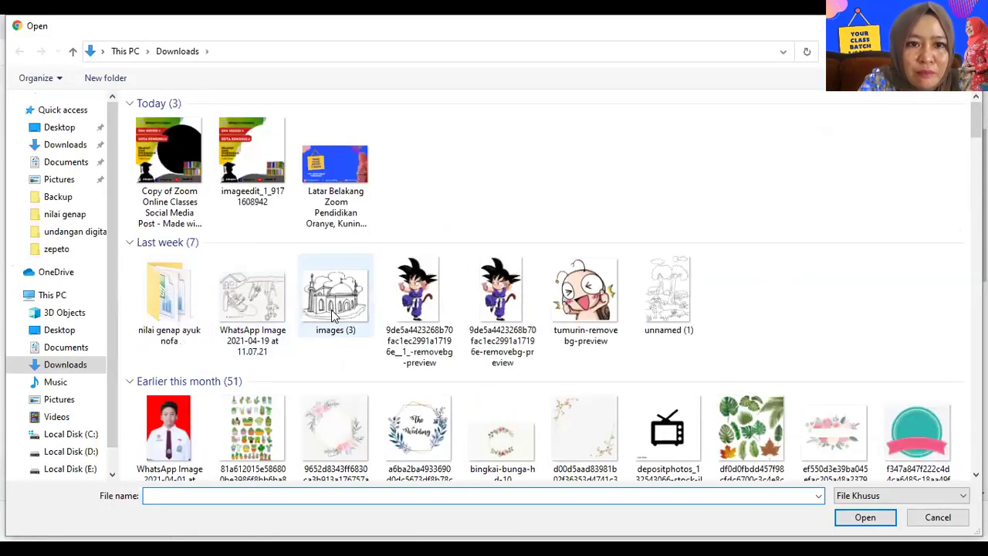
drag(975, 128, 975, 247)
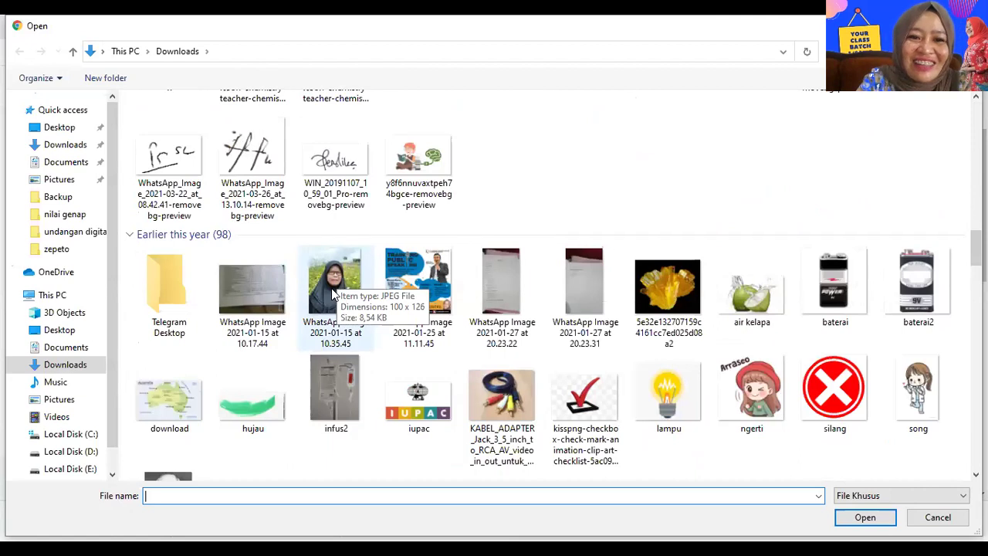
click(334, 294)
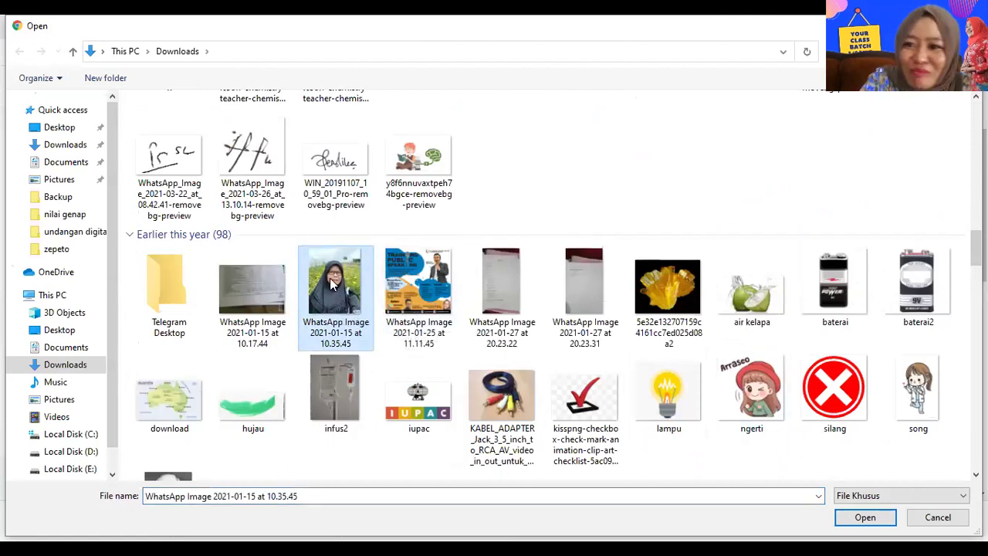
click(865, 523)
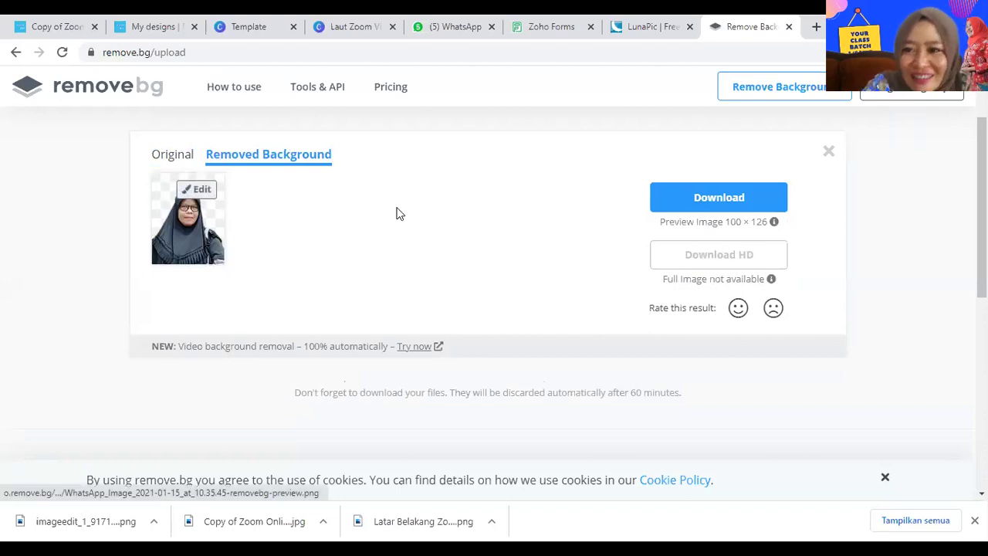
click(755, 198)
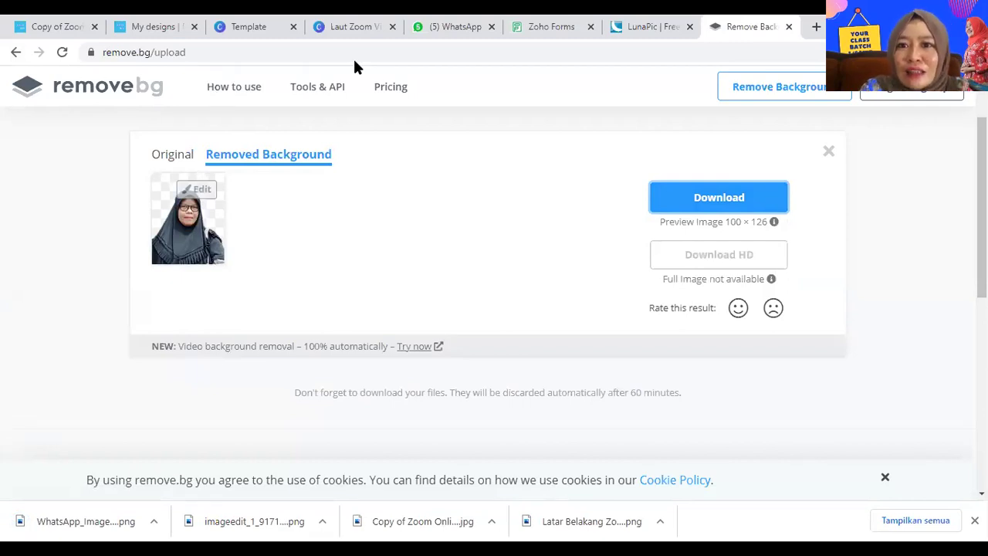
key(ctrl+shift+Tab)
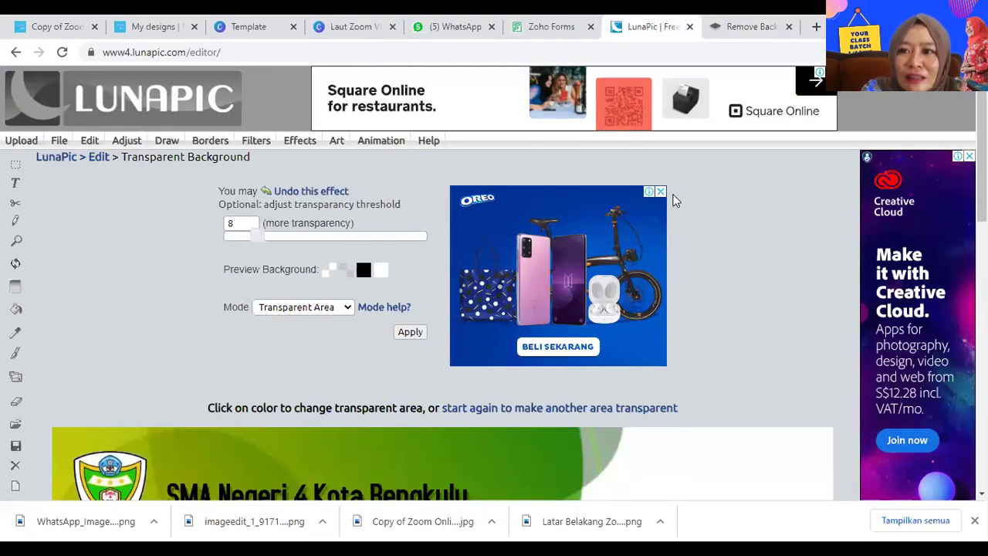
Open LunaPic's Quick Upload page, then start another browser tab
scroll(982, 170, down, 1)
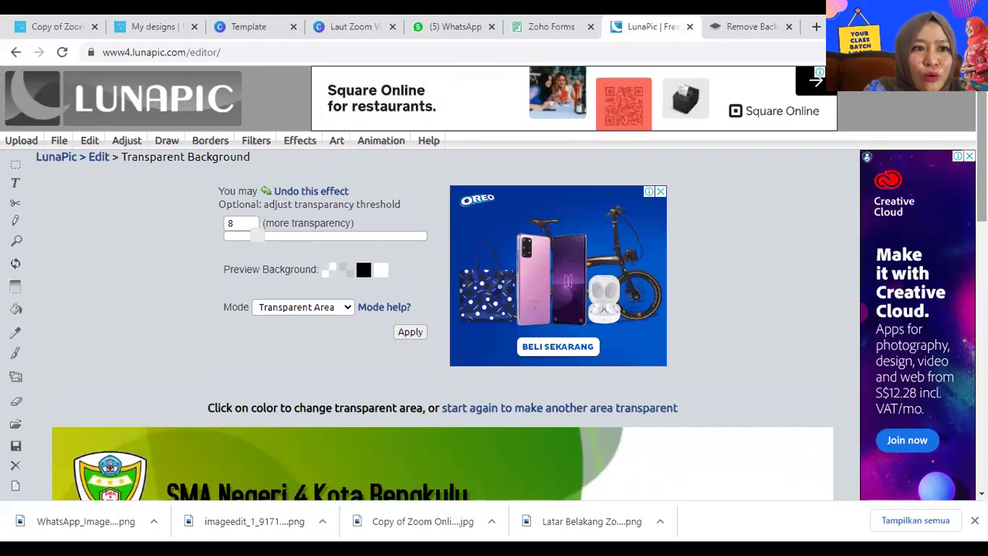
click(22, 142)
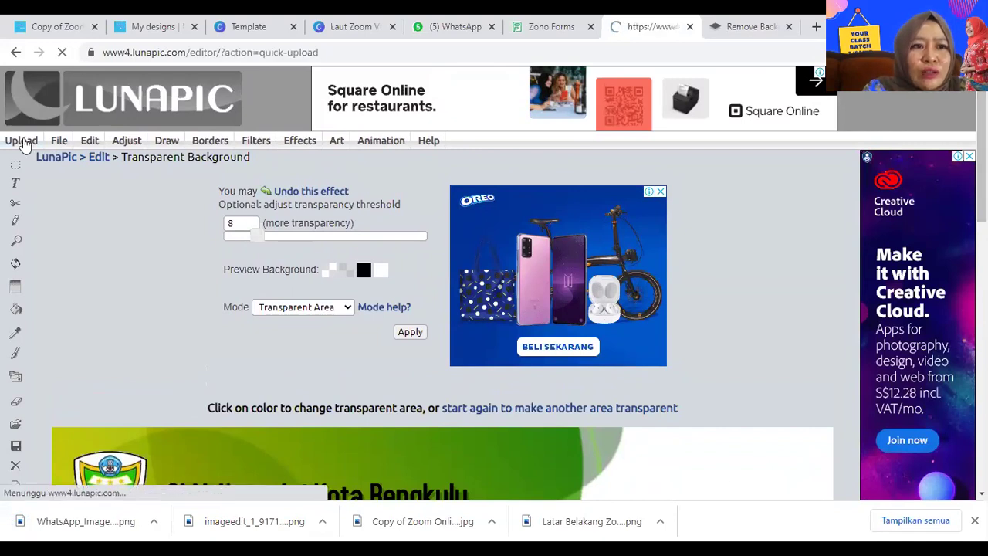
click(816, 27)
Search images for 'kemdikbudlogo' and preview the logo with the ministry name beneath
text(kemdikbud)
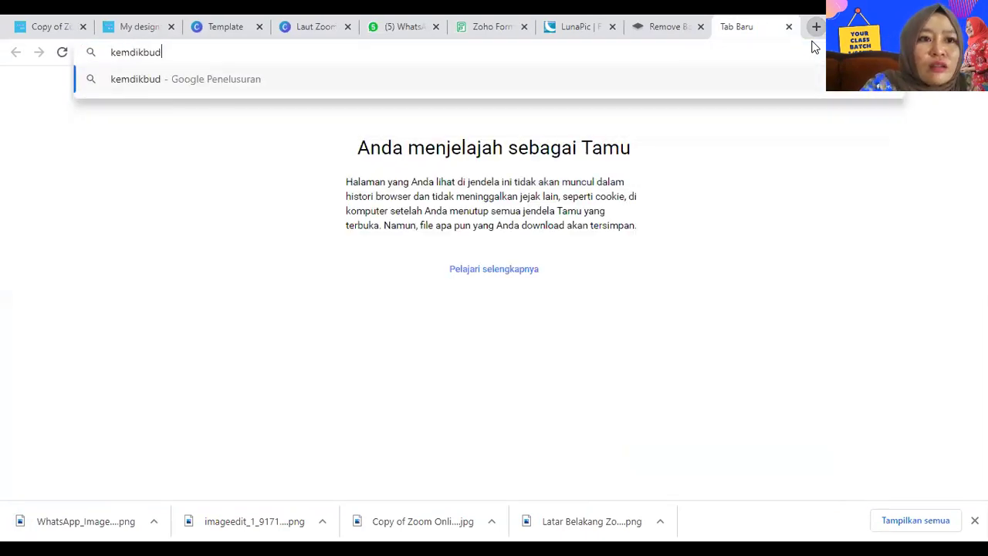
text(logo)
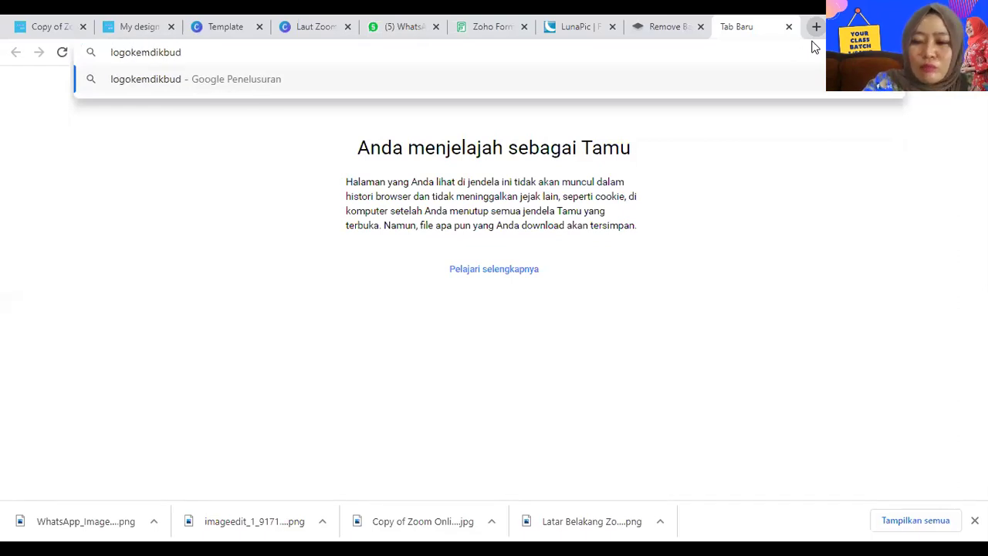
key(Return)
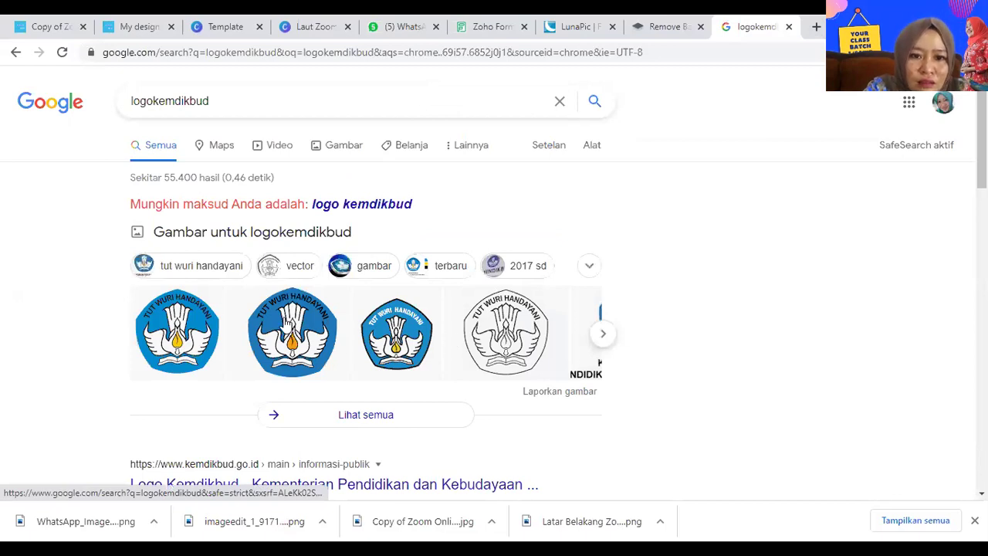
click(307, 335)
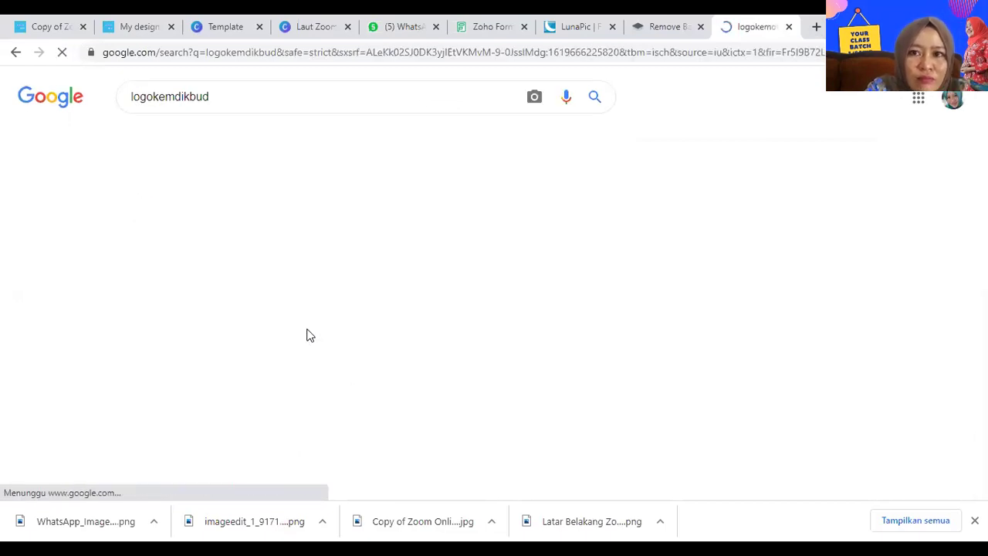
click(122, 301)
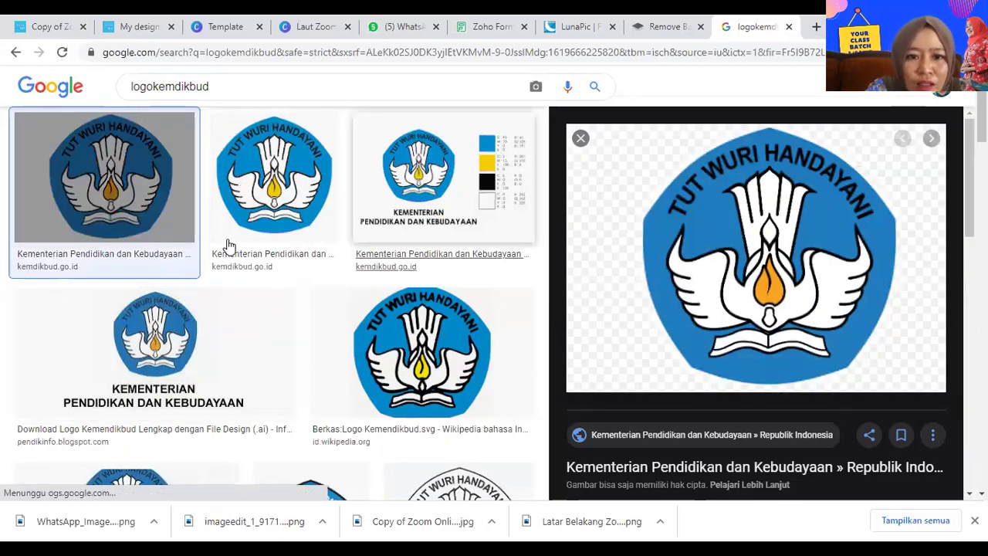
click(287, 203)
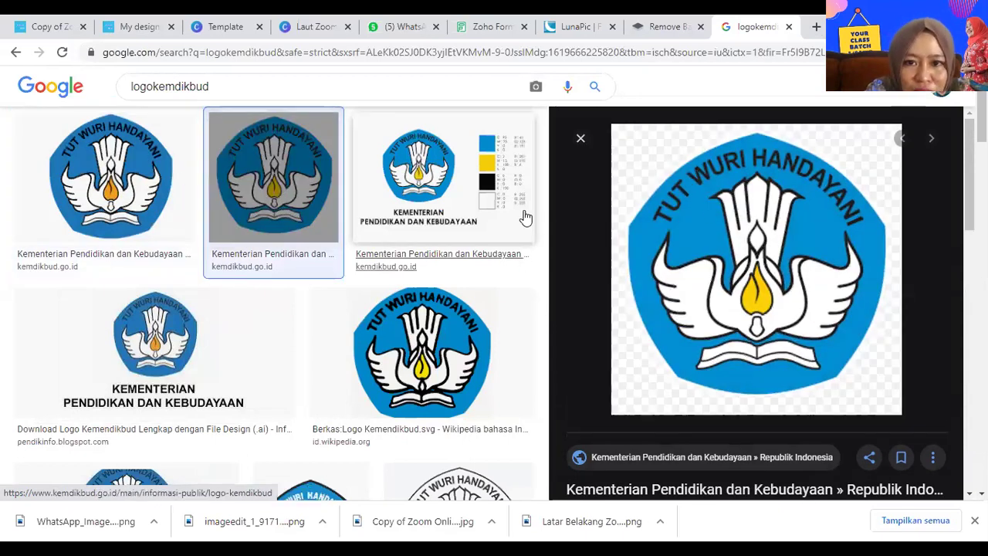
click(143, 351)
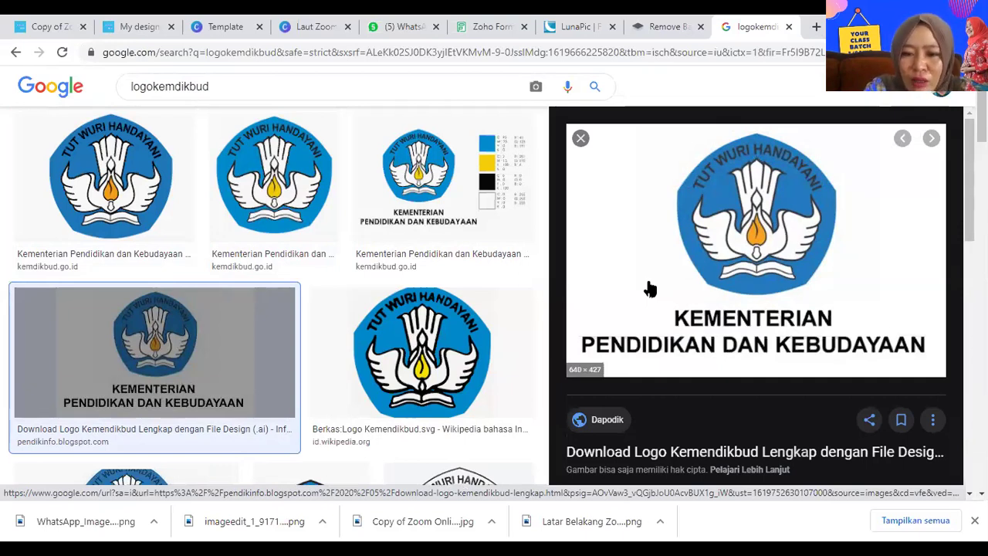
Save the previewed logo to Downloads as logo kemdikbud.jpg
right_click(648, 283)
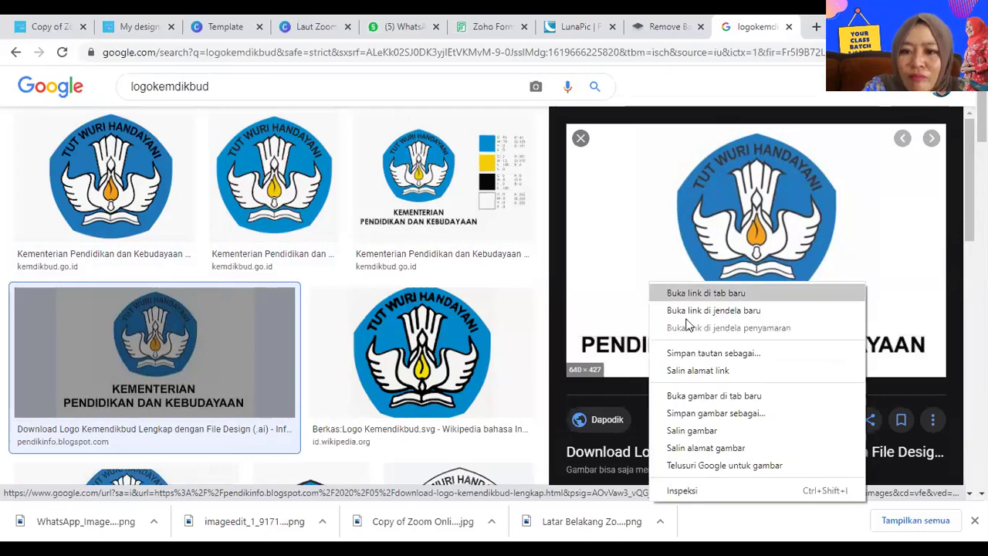
click(685, 414)
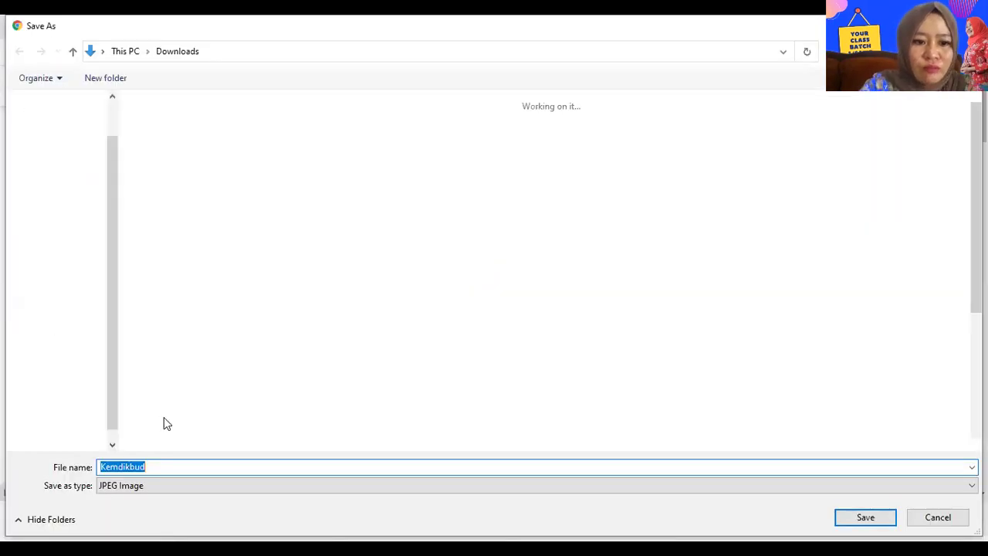
text(logo k)
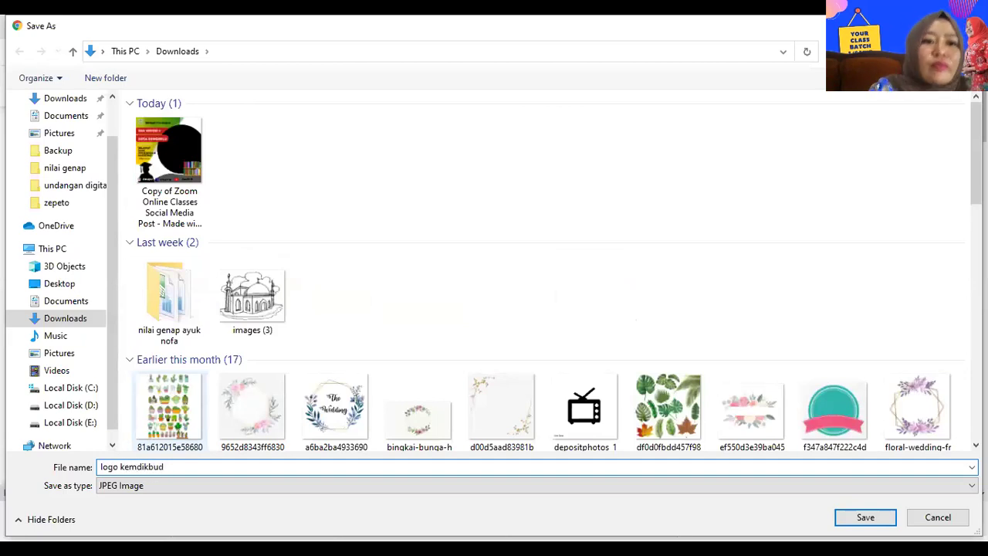
key(Return)
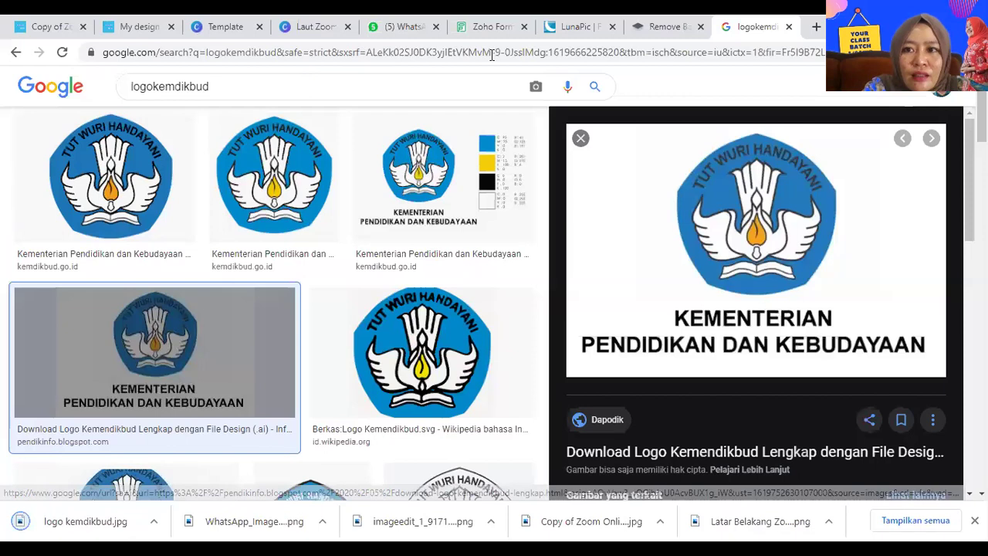
click(647, 31)
Upload the 'logo kemdikbud' image from the Downloads folder into LunaPic
click(579, 26)
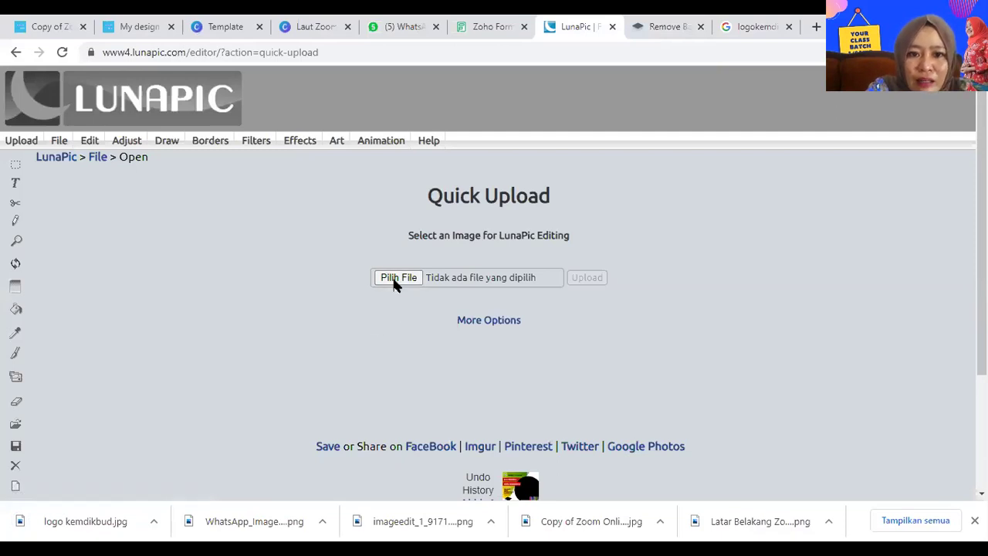
click(396, 277)
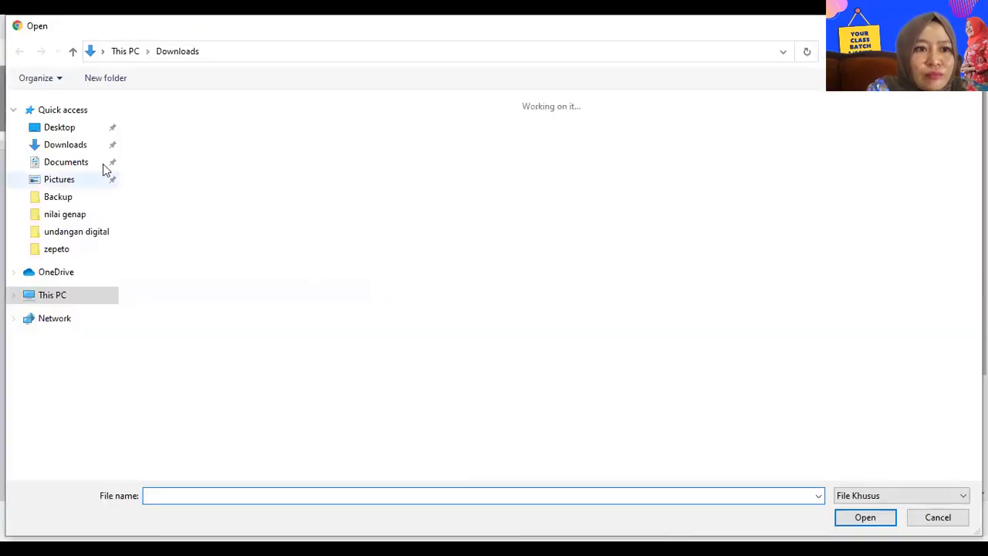
click(68, 146)
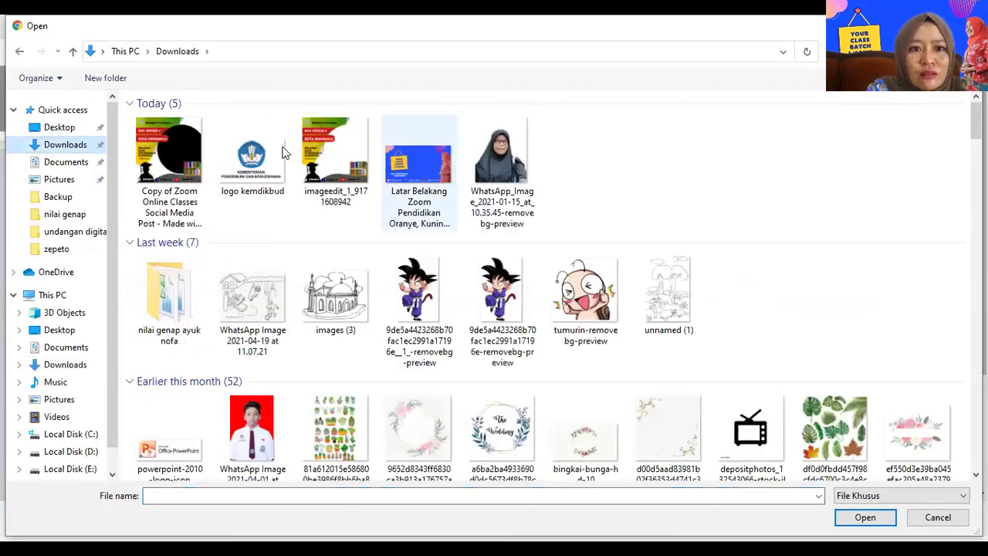
click(250, 155)
scroll(404, 202, down, 3)
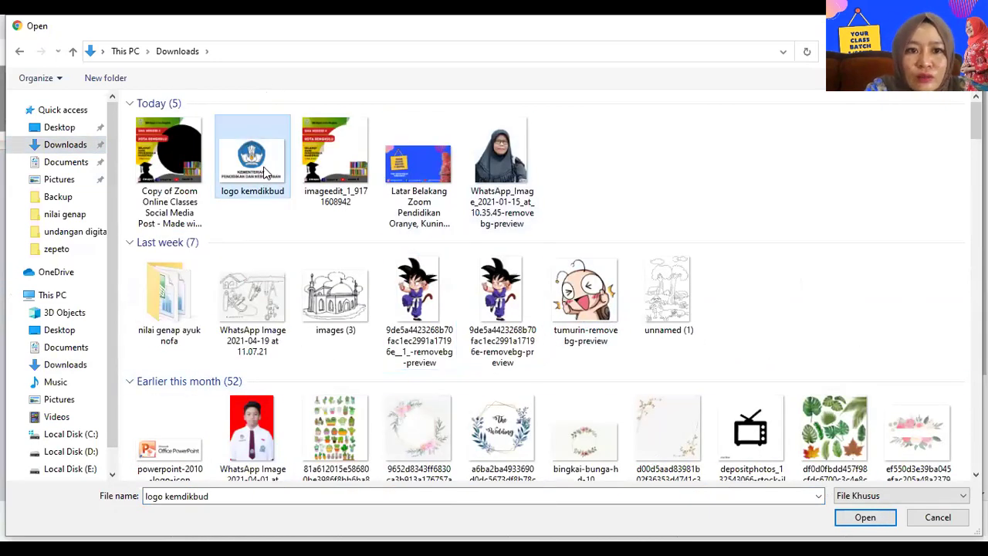
click(865, 518)
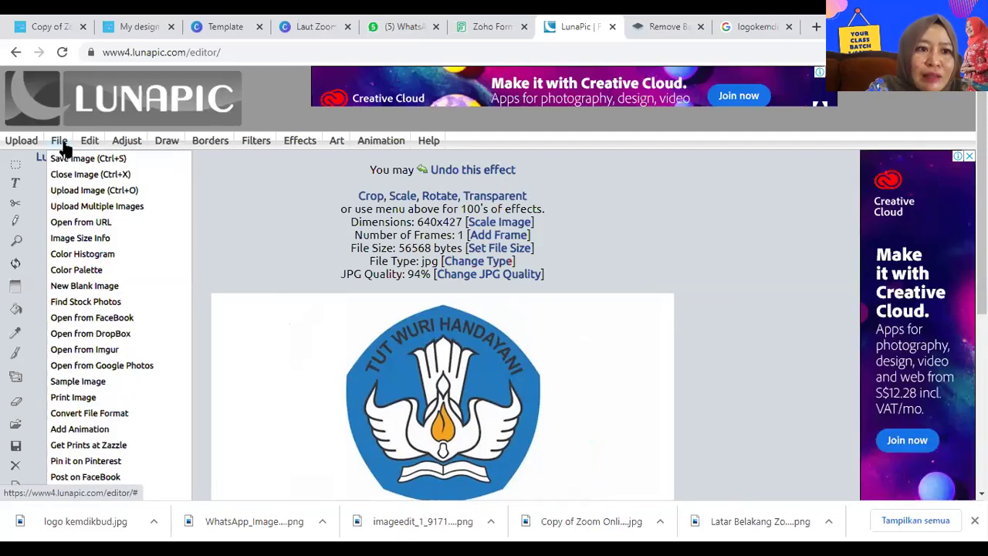
mouse_move(87, 145)
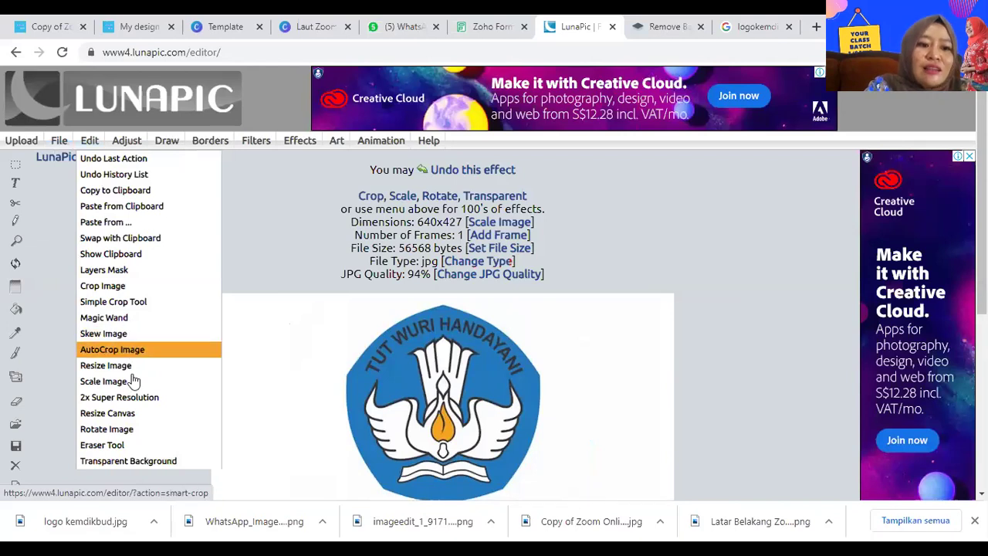
Apply Transparent Background to the logo's white surroundings at threshold 8
click(144, 462)
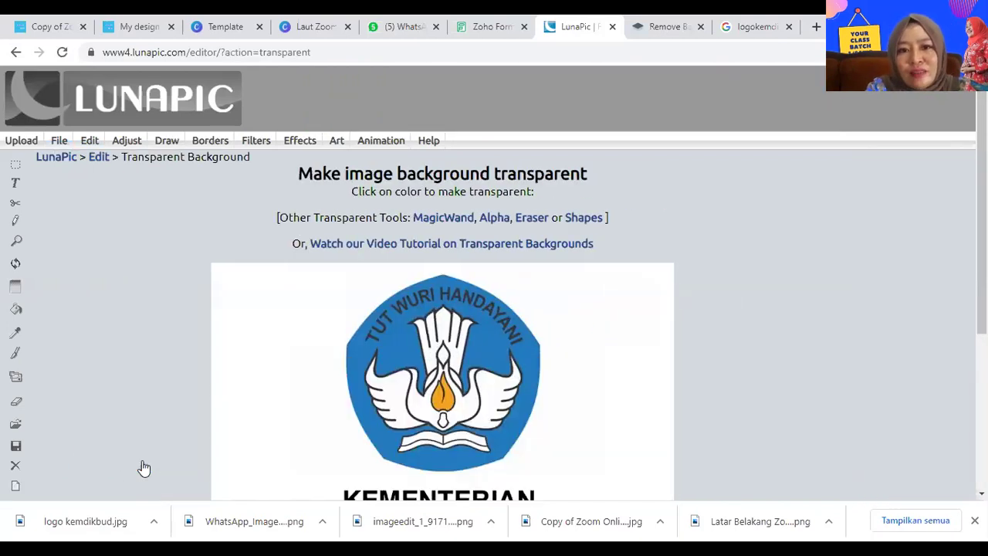
click(295, 301)
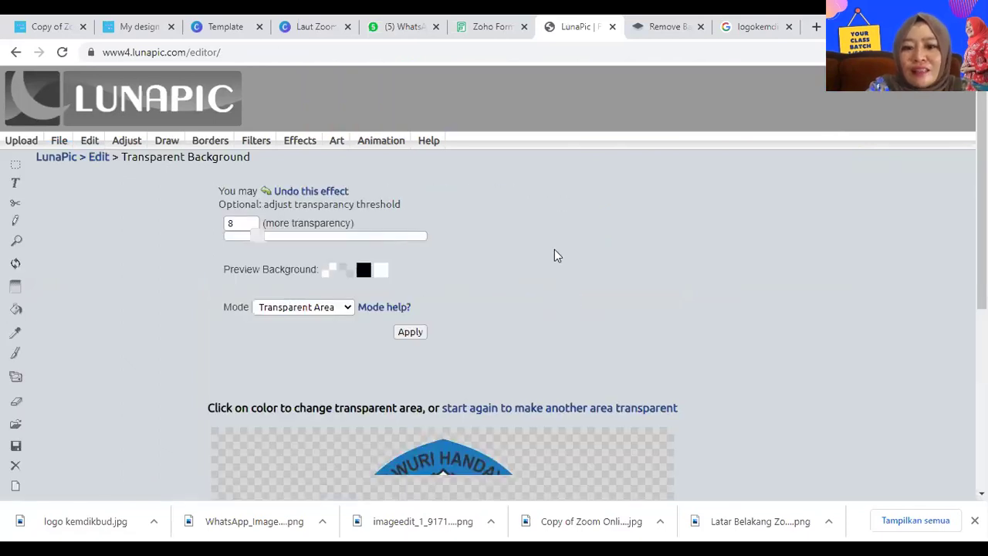
scroll(554, 255, down, 4)
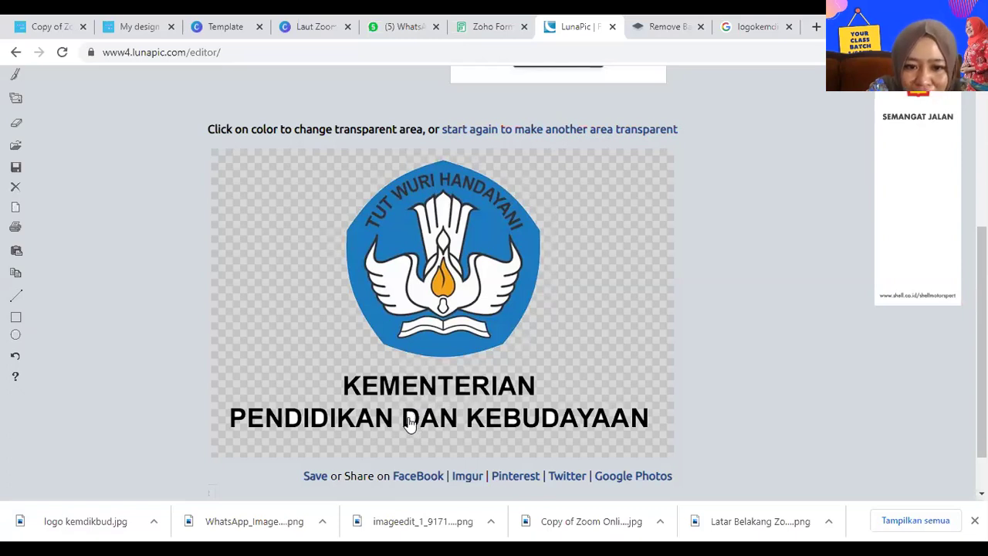
click(517, 131)
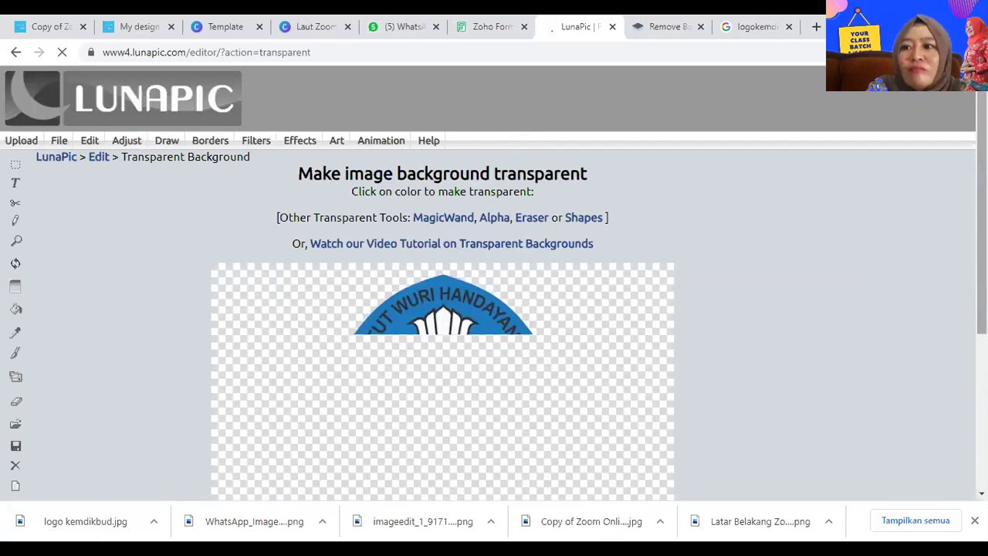
scroll(558, 346, down, 2)
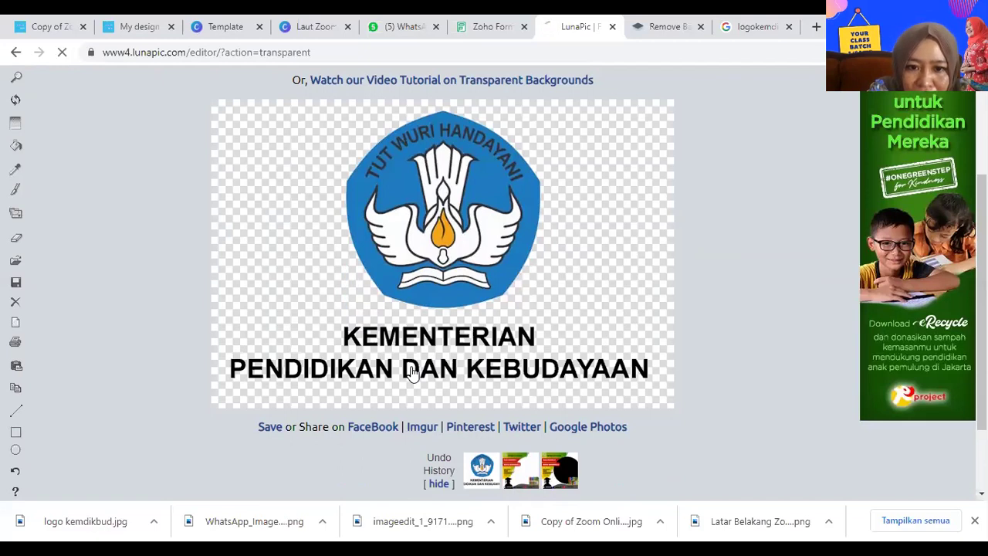
click(411, 373)
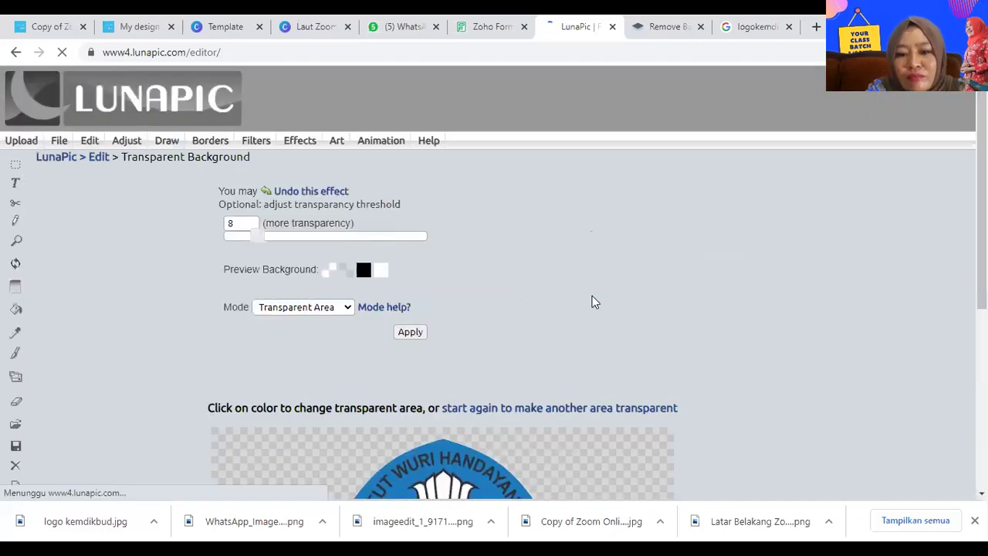
scroll(594, 390, down, 4)
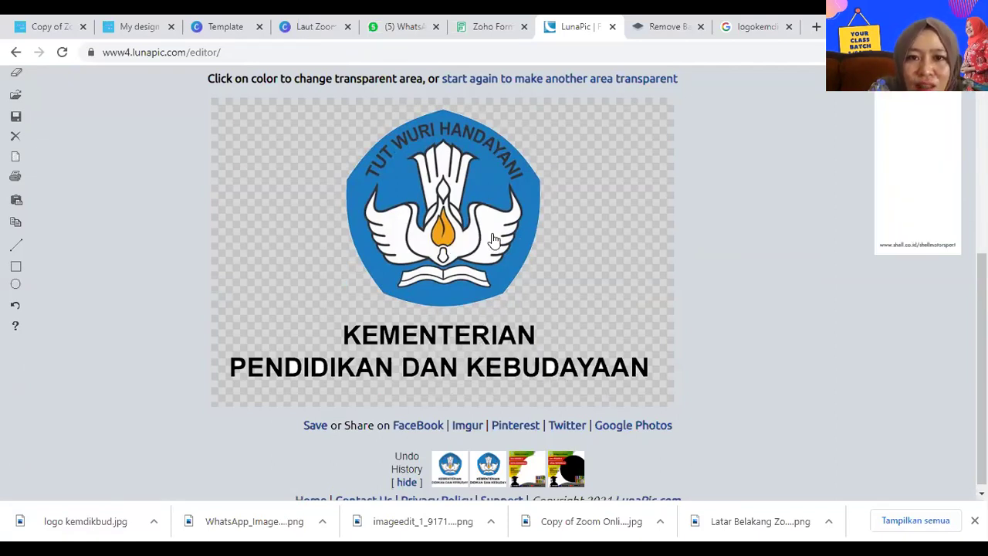
click(488, 85)
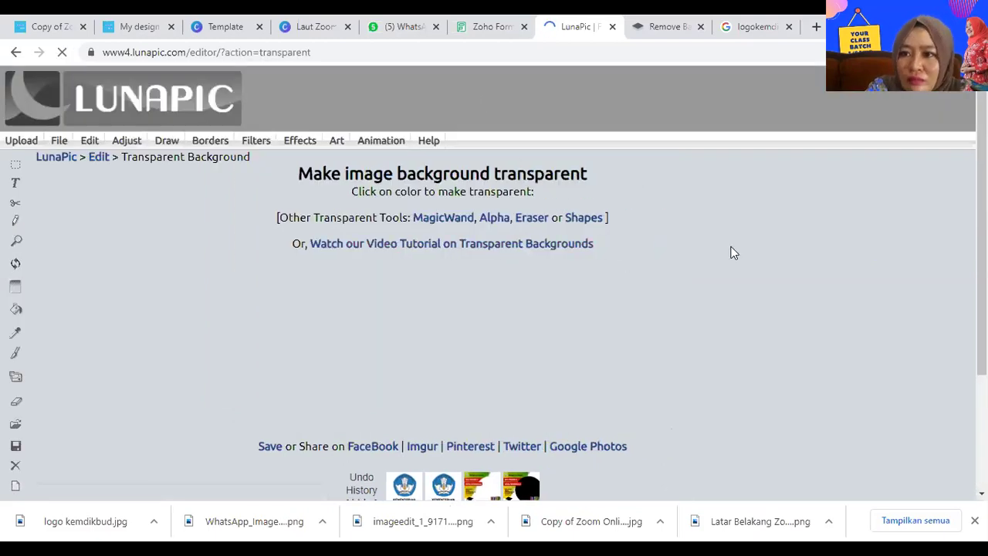
scroll(568, 211, down, 2)
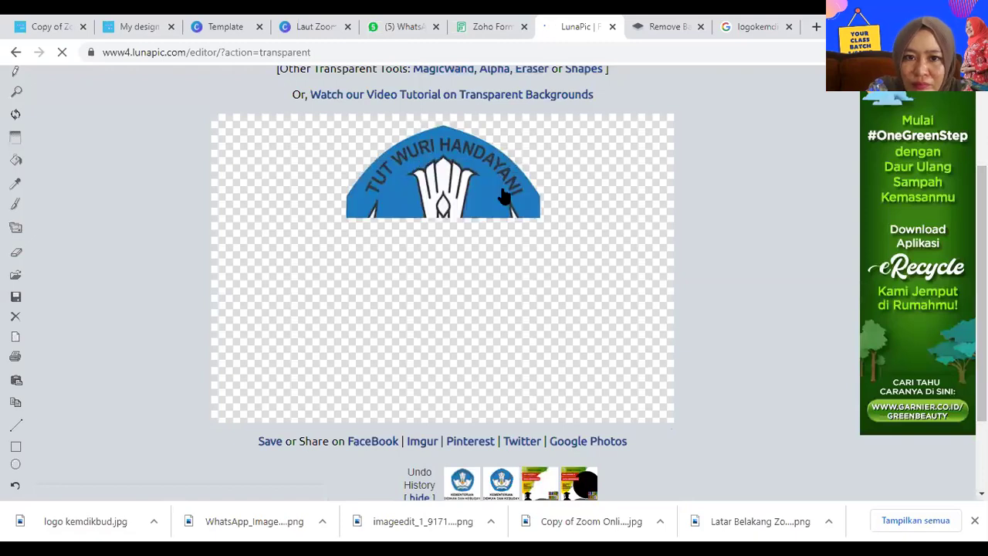
click(446, 185)
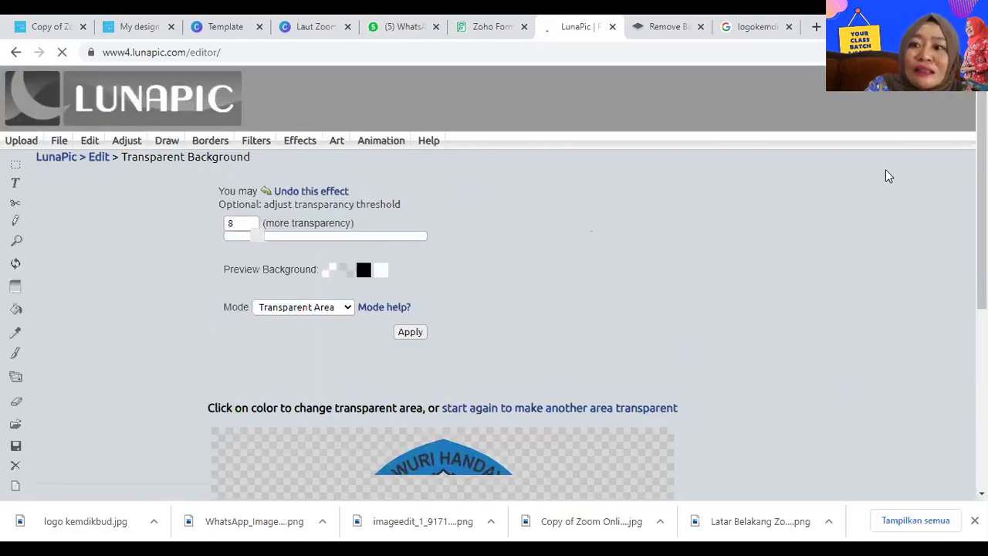
scroll(494, 309, down, 4)
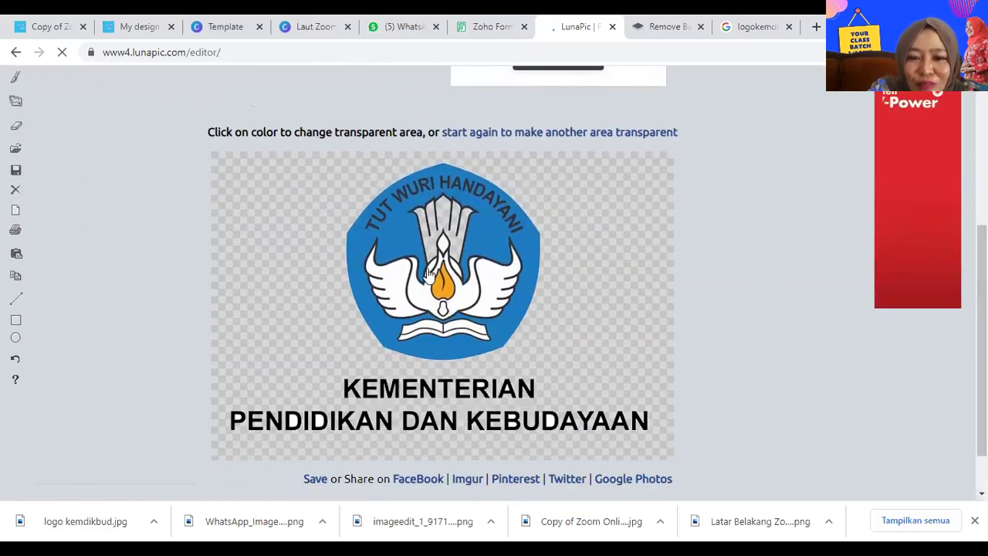
scroll(493, 308, up, 4)
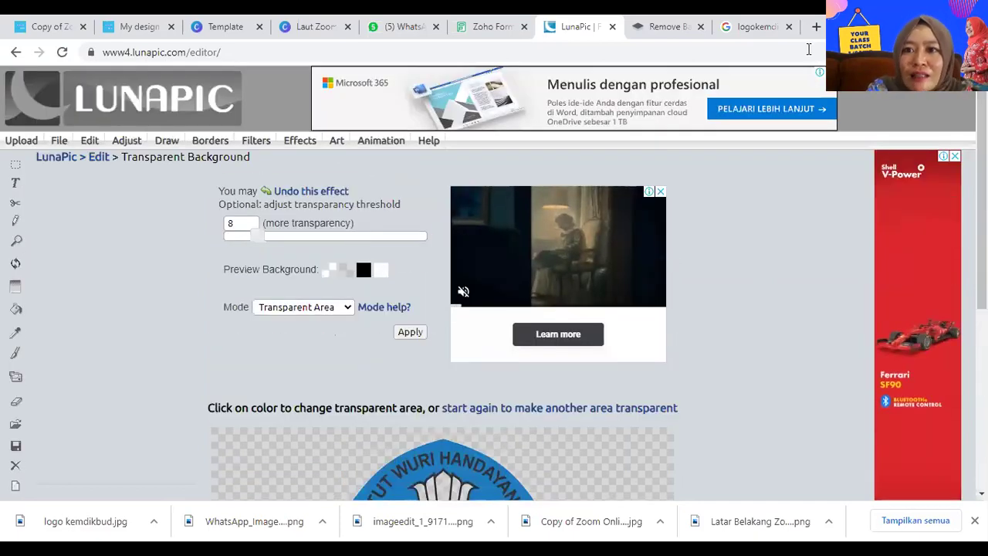
Leave LunaPic for the remove.bg background-removal tab
click(665, 26)
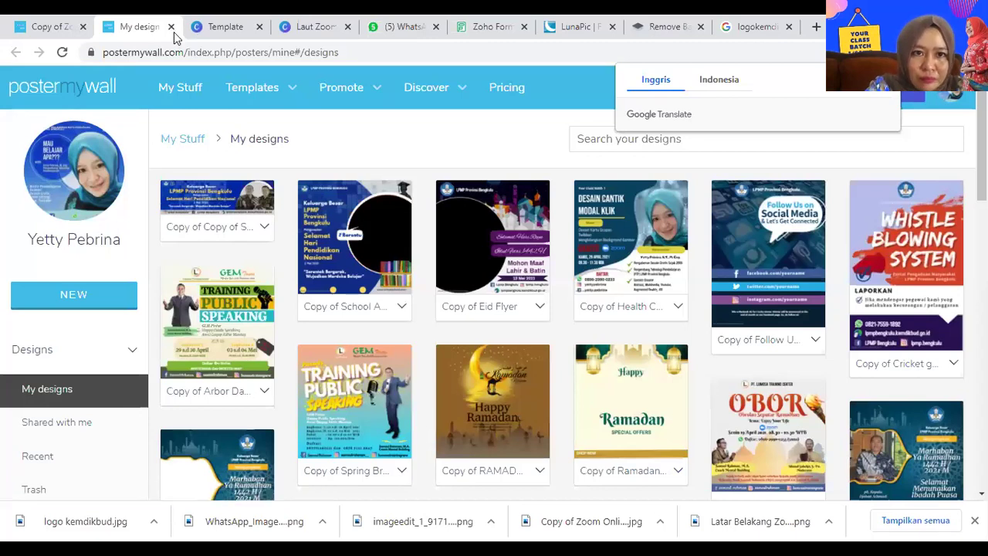
Return to the 'Copy of Zoom' poster editor and show its download options with Basic Image
key(ctrl+Tab)
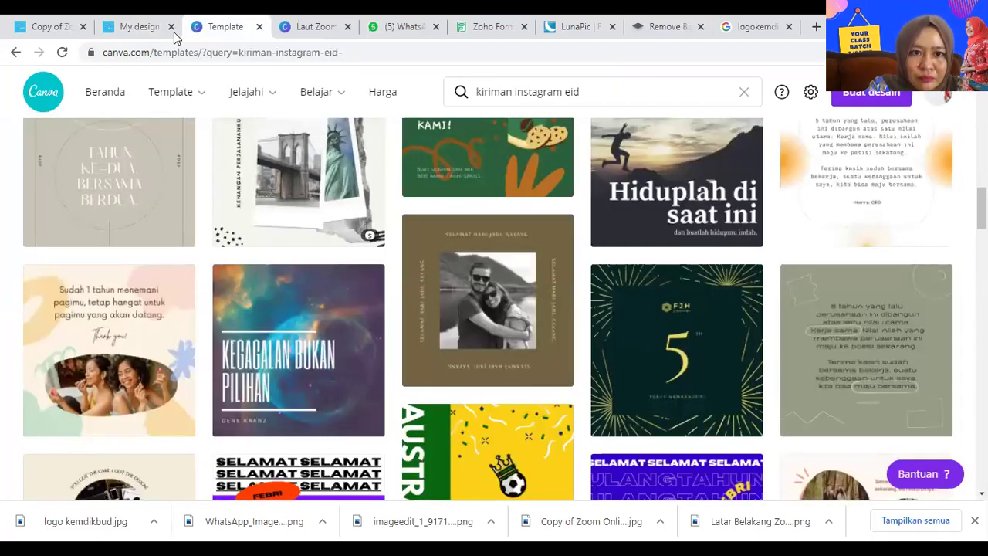
click(131, 28)
click(34, 29)
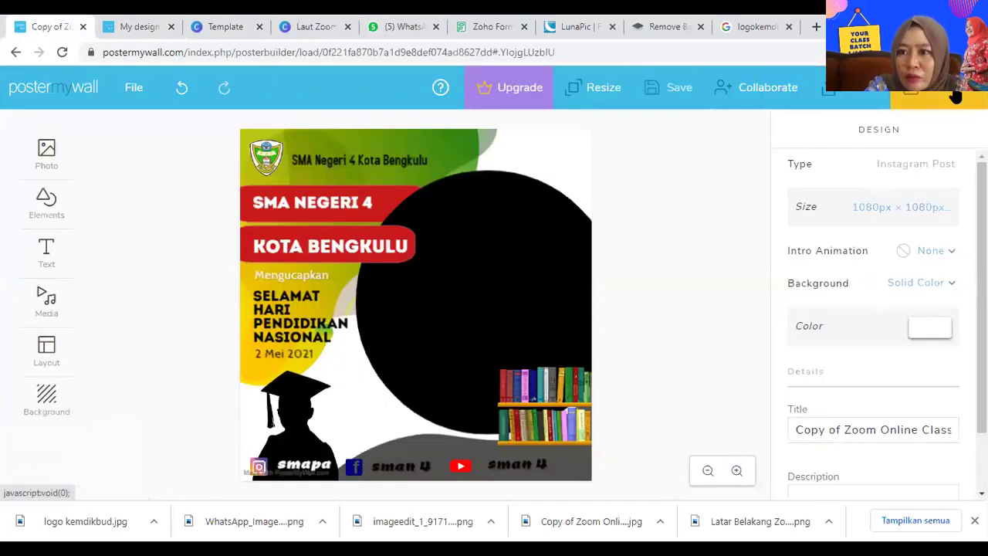
click(918, 107)
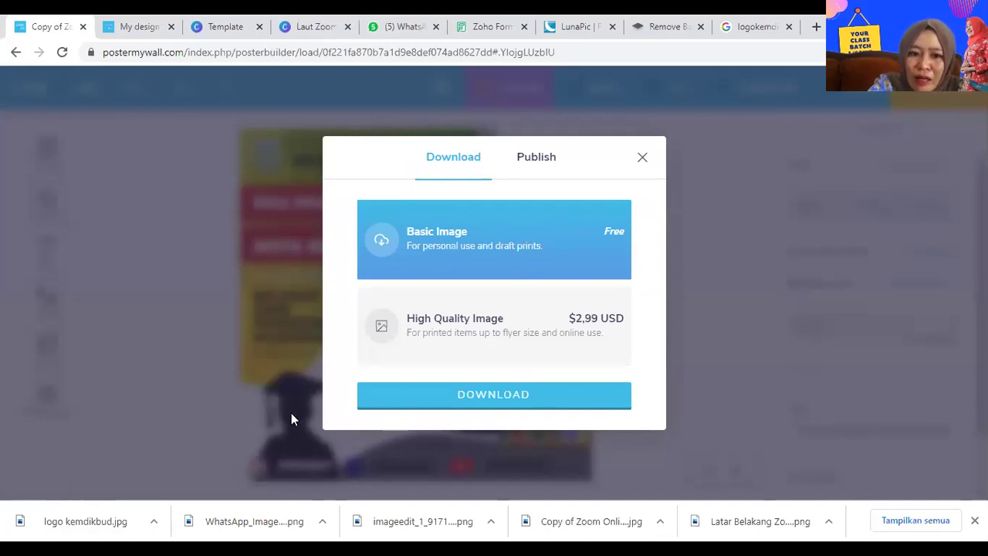
Close the download dialog, check the Local Disk (D:) folder, then reopen and close the dialog
click(643, 160)
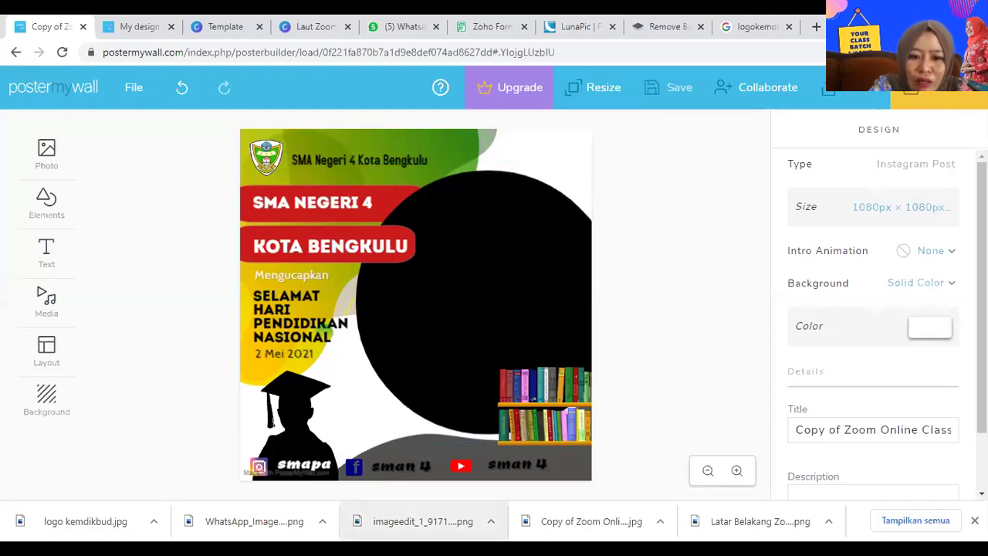
key(alt+Tab)
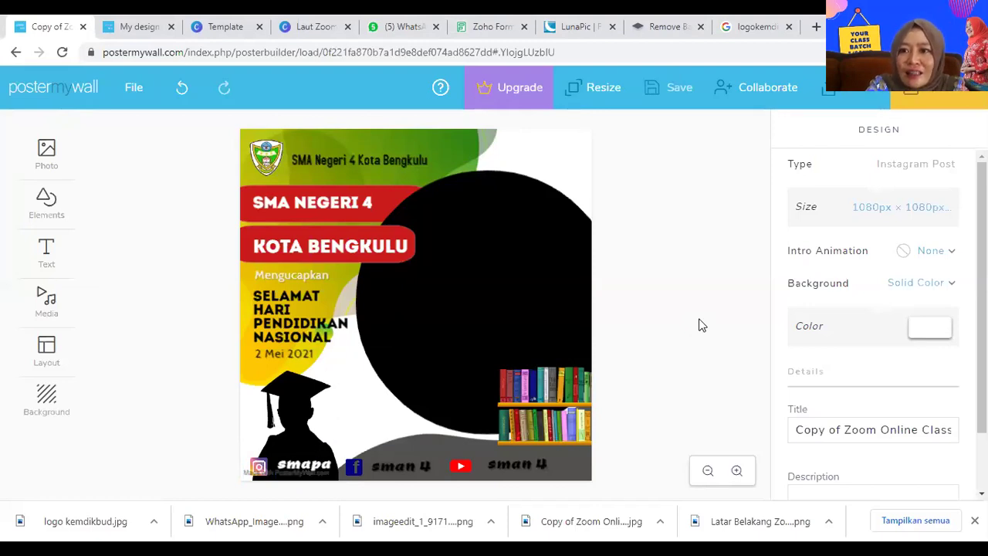
click(933, 97)
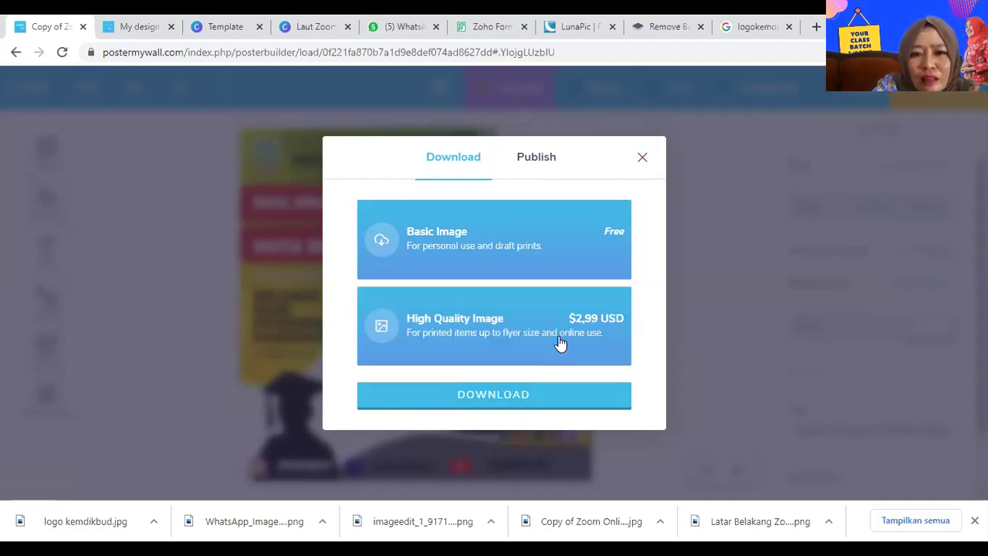
click(641, 161)
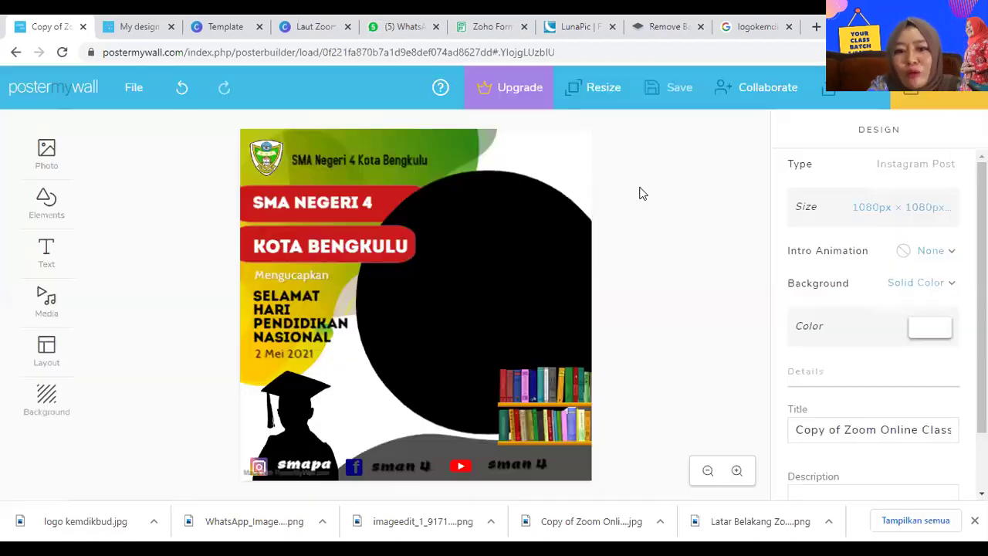
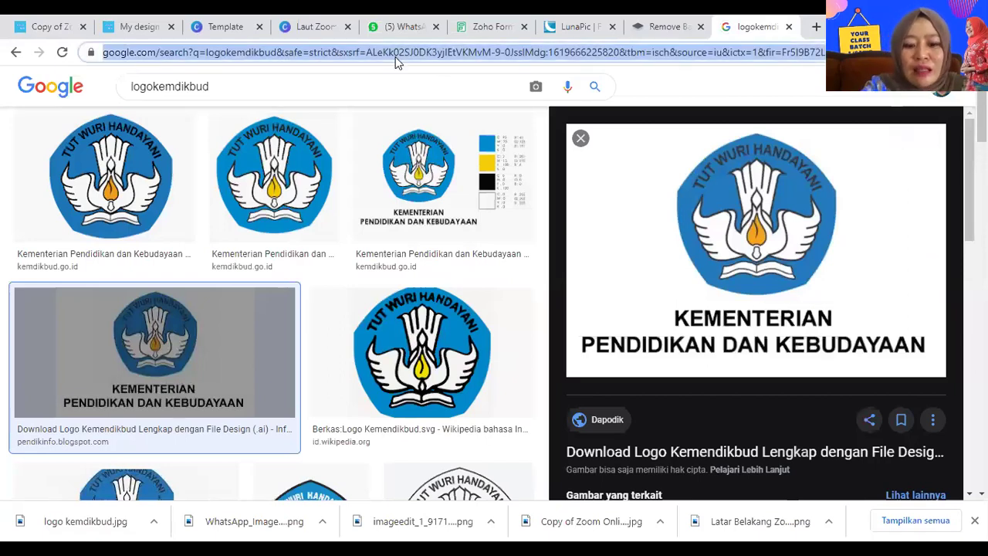
Type 'twibbo' in the browser address bar to look up Twibbonize
text(twibbo)
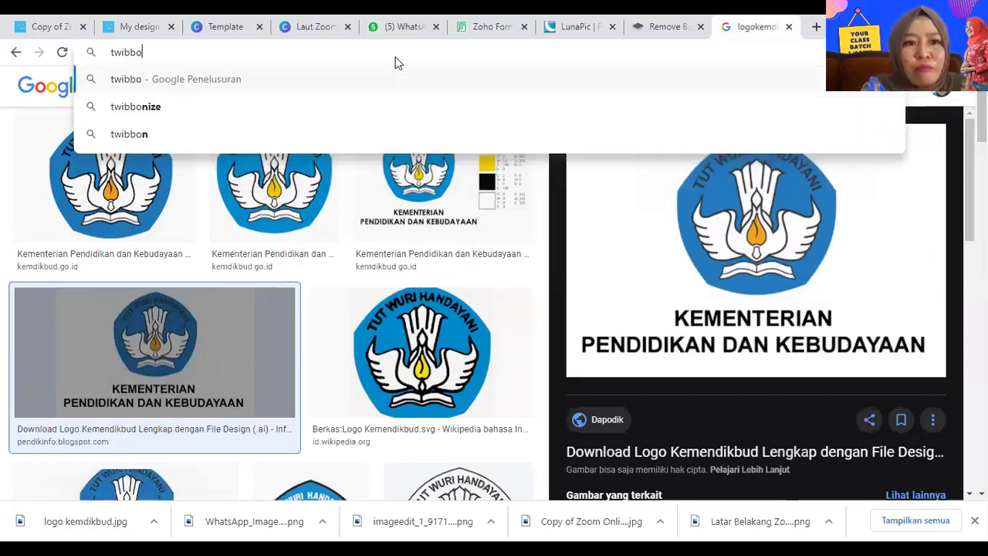
Open twibbonize.com from the search results, dismiss the Translate popup, and go to Masuk
click(146, 115)
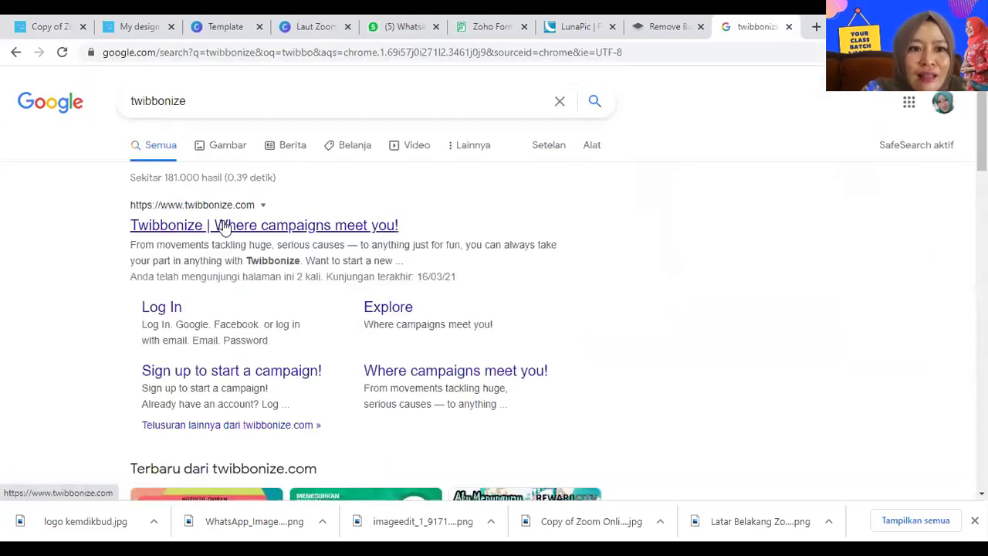
click(222, 227)
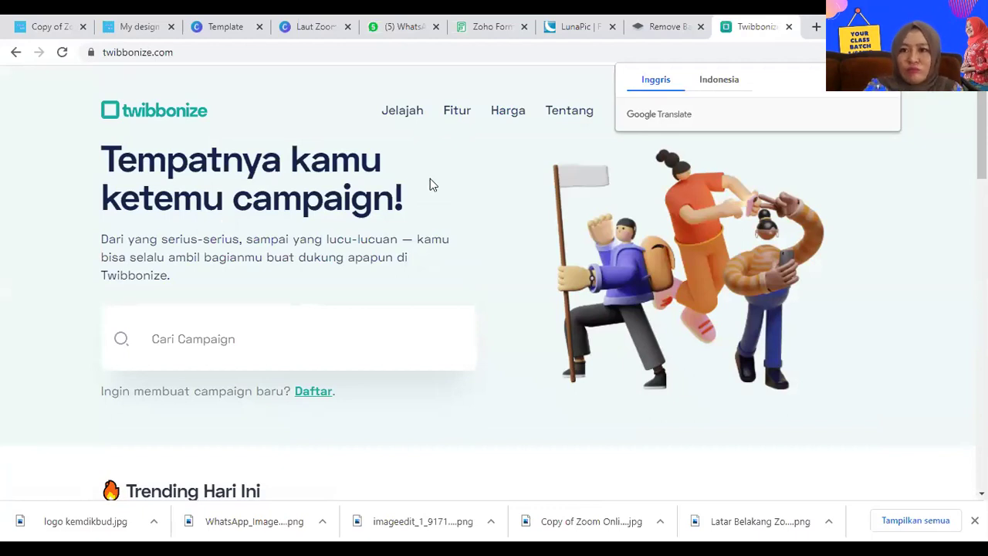
click(886, 90)
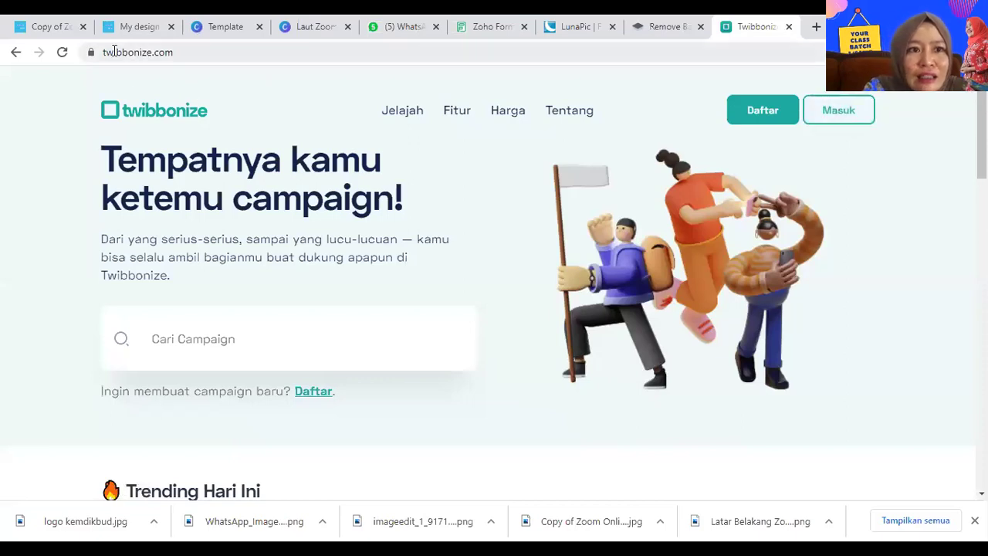
click(188, 52)
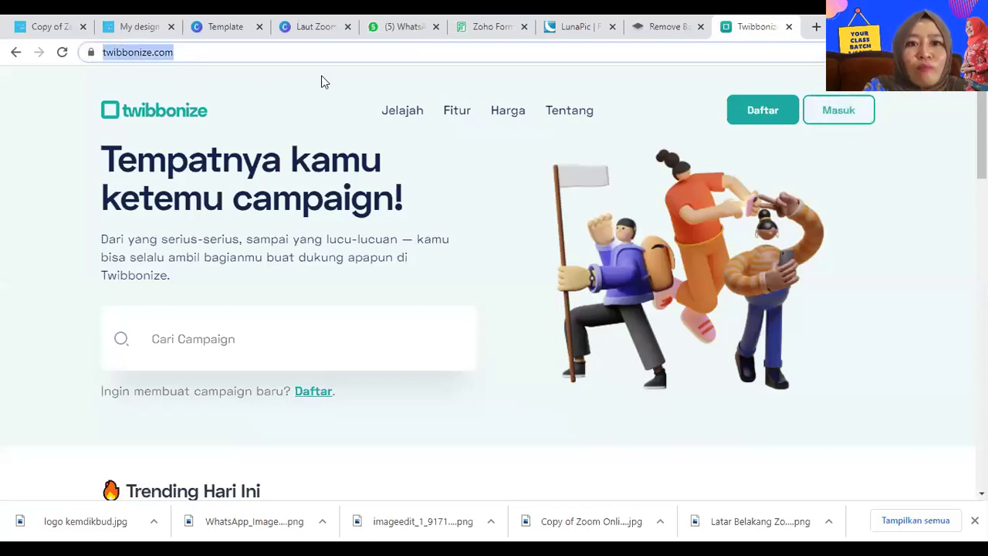
click(844, 116)
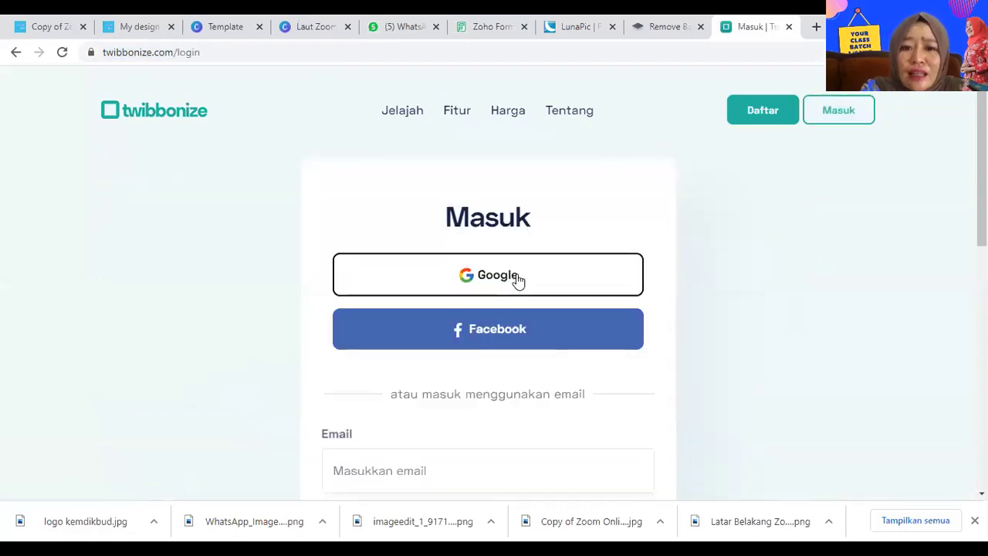
Log in with Facebook, preview the first Ramadhan campaign, then return to Campaign Saya
click(506, 333)
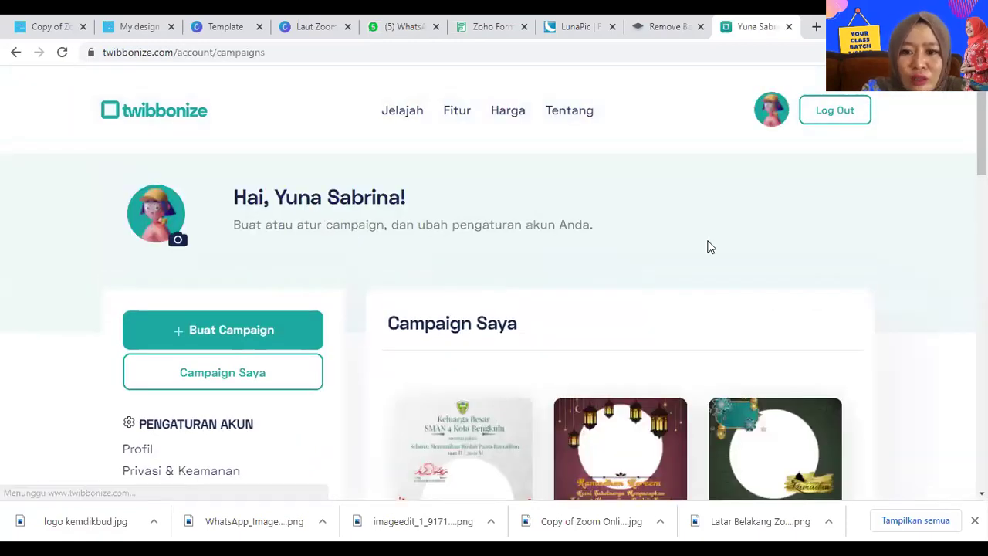
scroll(494, 283, down, 3)
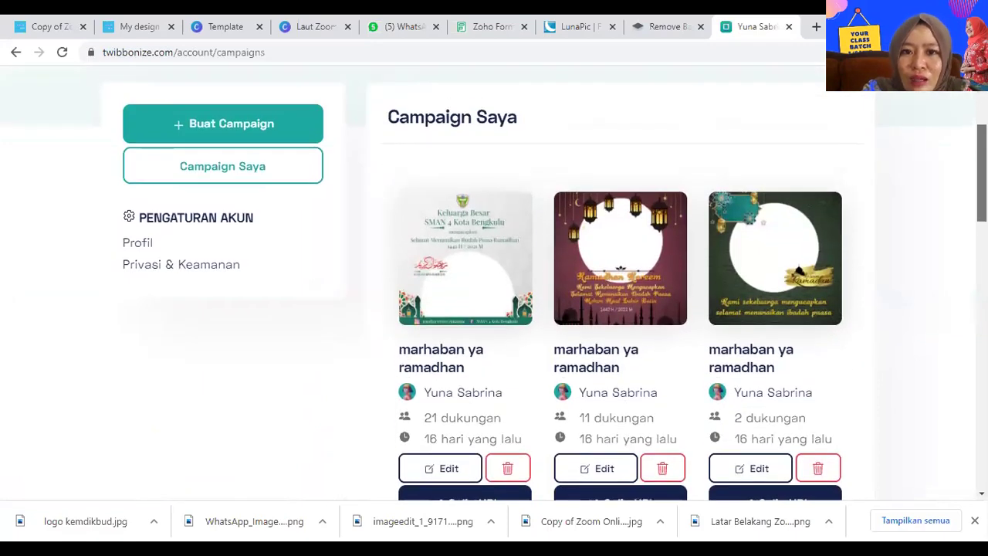
click(467, 265)
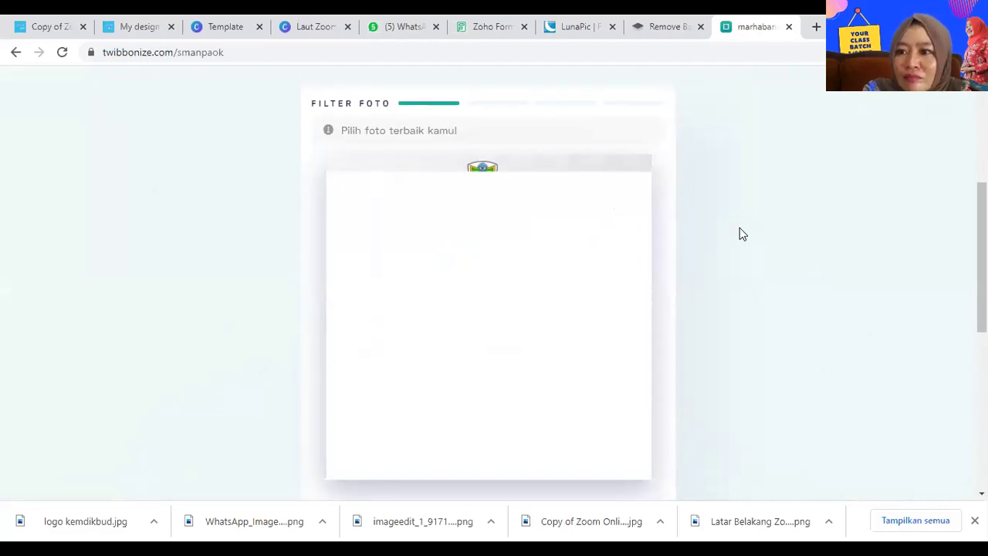
scroll(738, 234, down, 3)
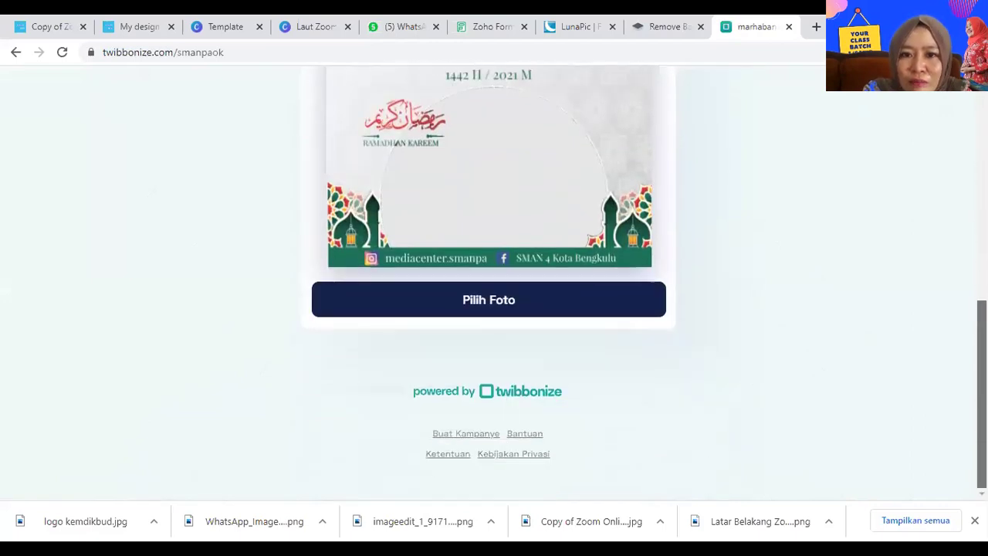
scroll(739, 234, up, 4)
scroll(488, 308, up, 3)
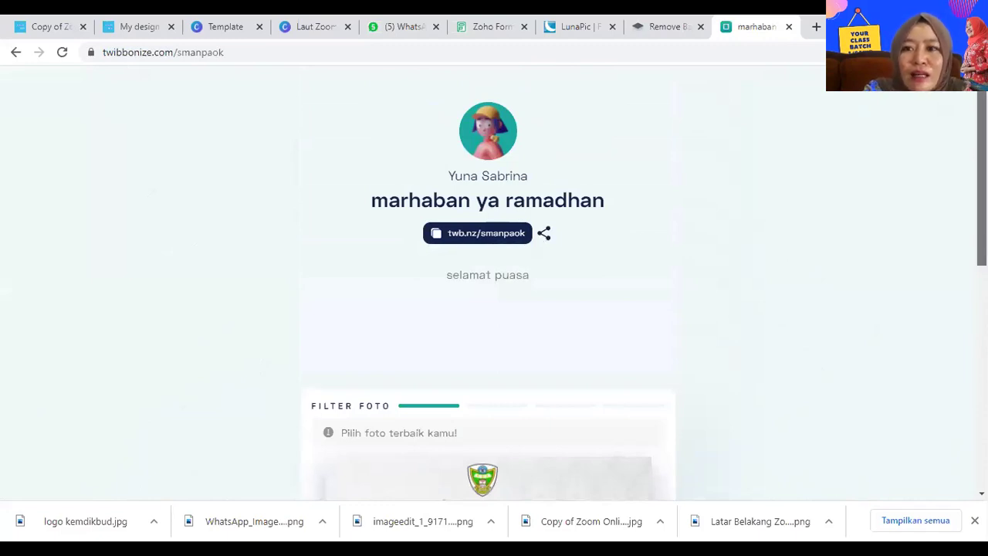
scroll(982, 193, down, 1)
scroll(982, 193, down, 5)
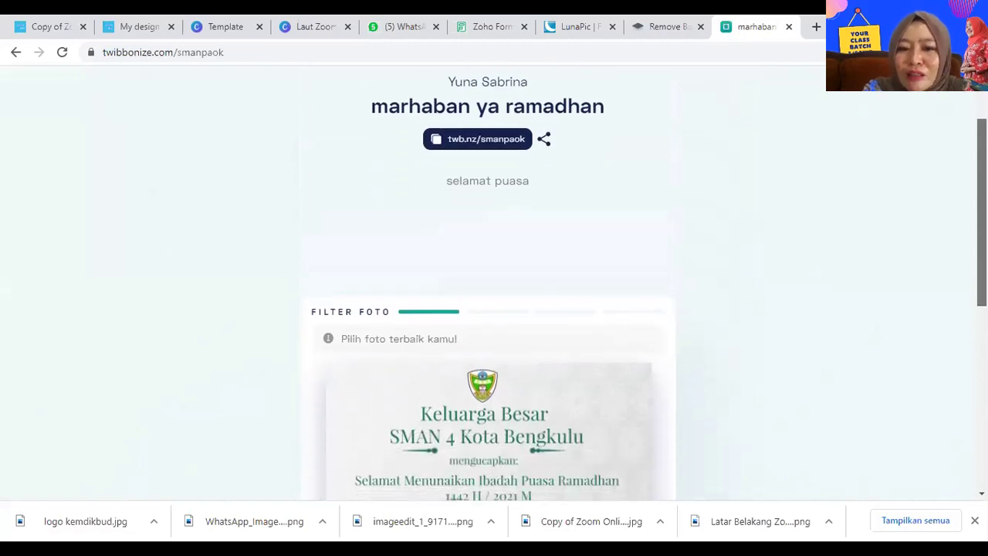
scroll(982, 193, down, 1)
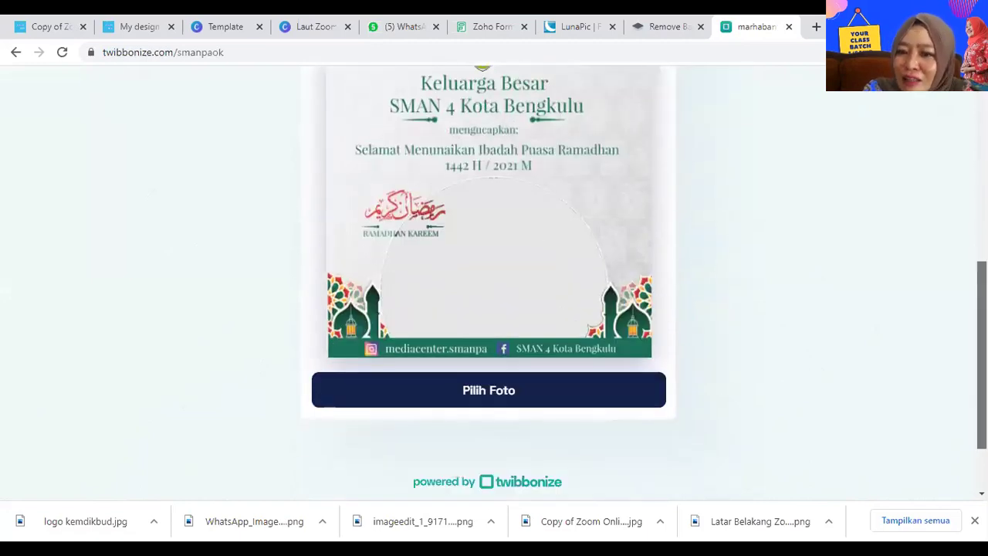
scroll(494, 281, up, 1)
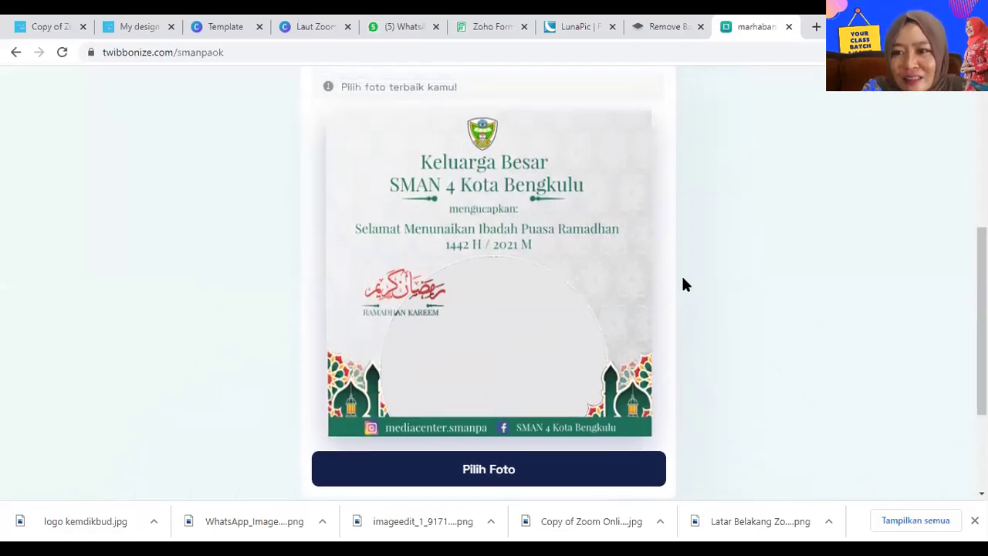
scroll(683, 284, up, 5)
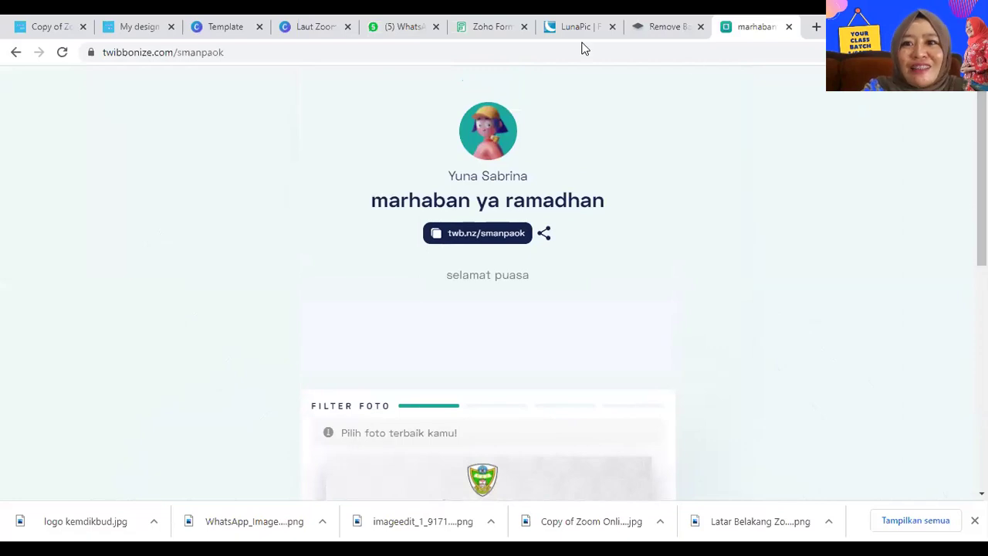
click(17, 53)
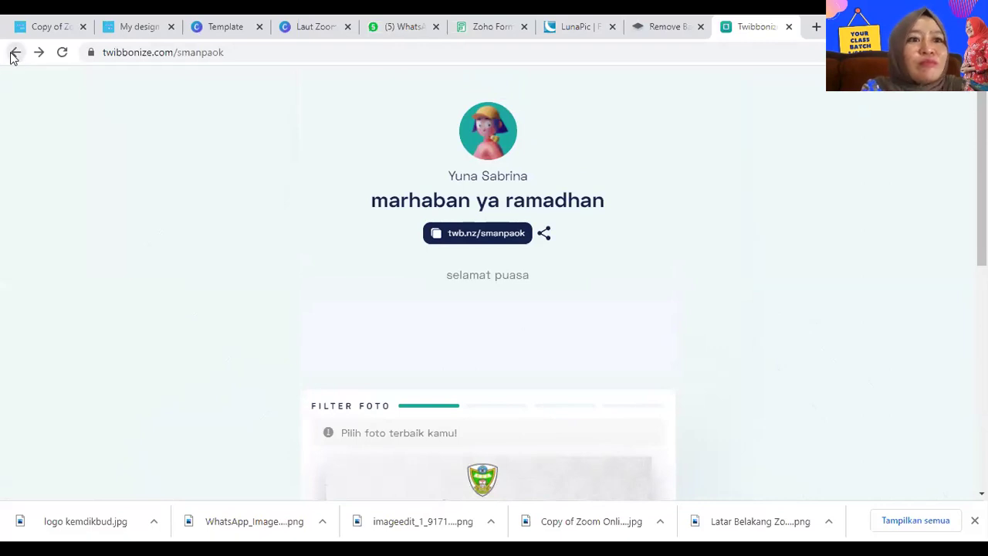
click(15, 52)
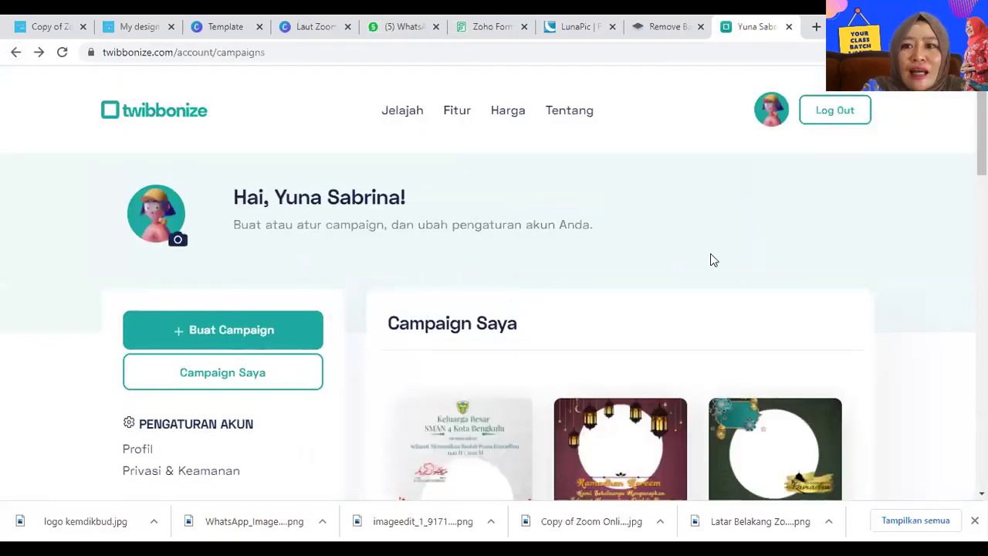
Start a new campaign and set its link to sma4hardiknas
click(258, 339)
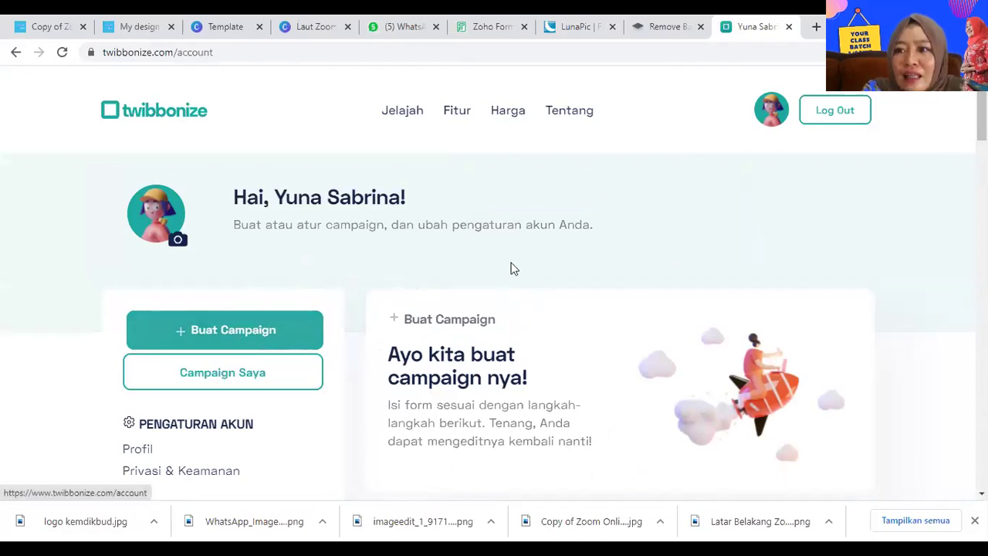
scroll(510, 268, down, 10)
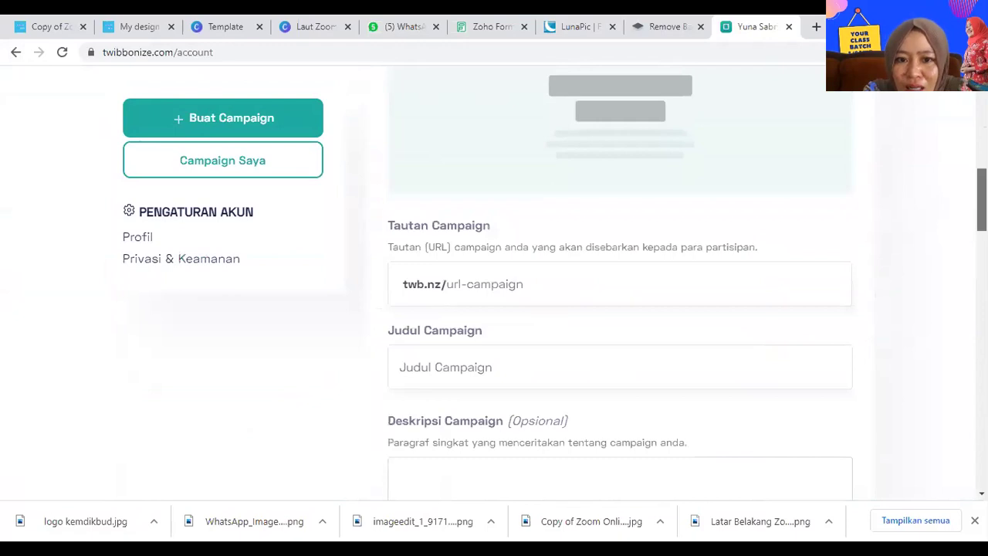
click(465, 283)
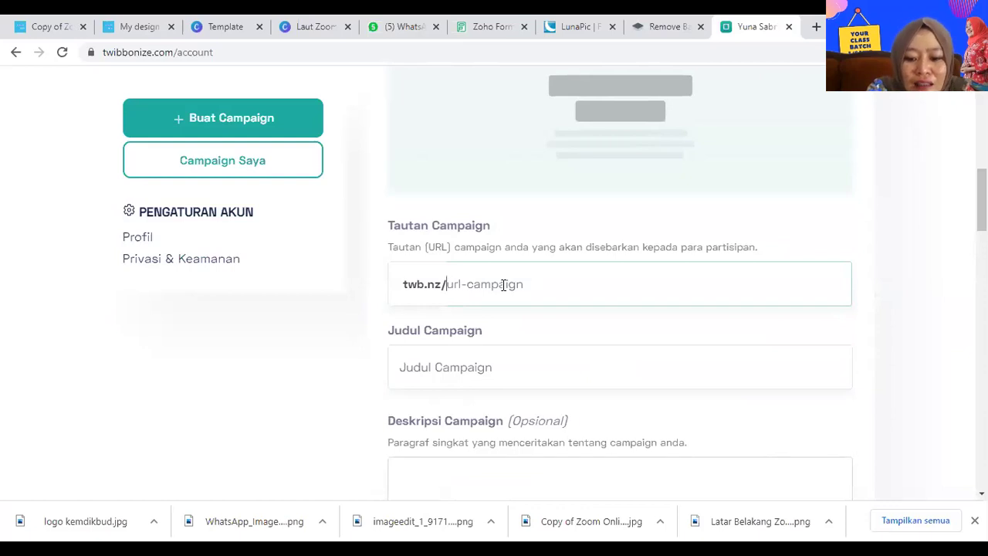
text(pm)
key(BackSpace)
key(BackSpace)
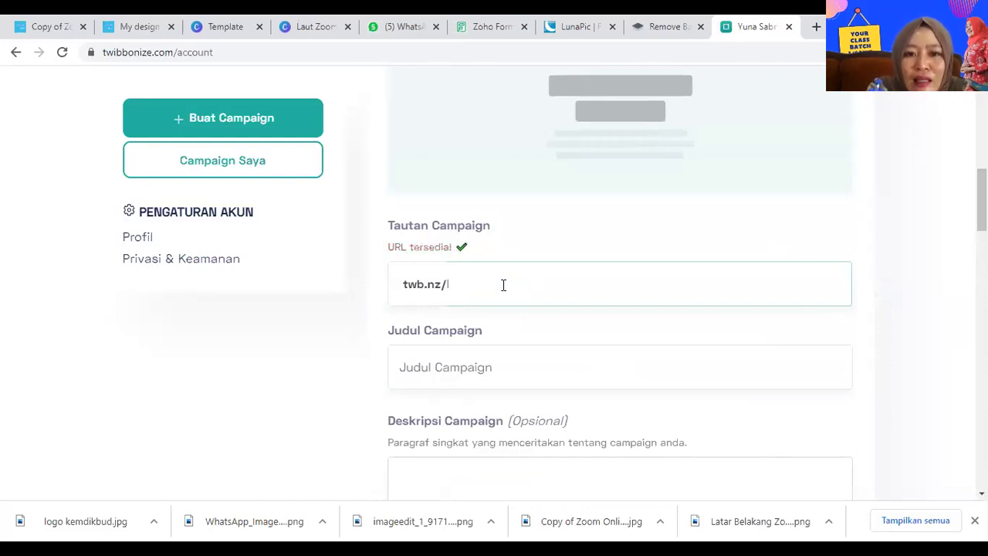
text(sma4)
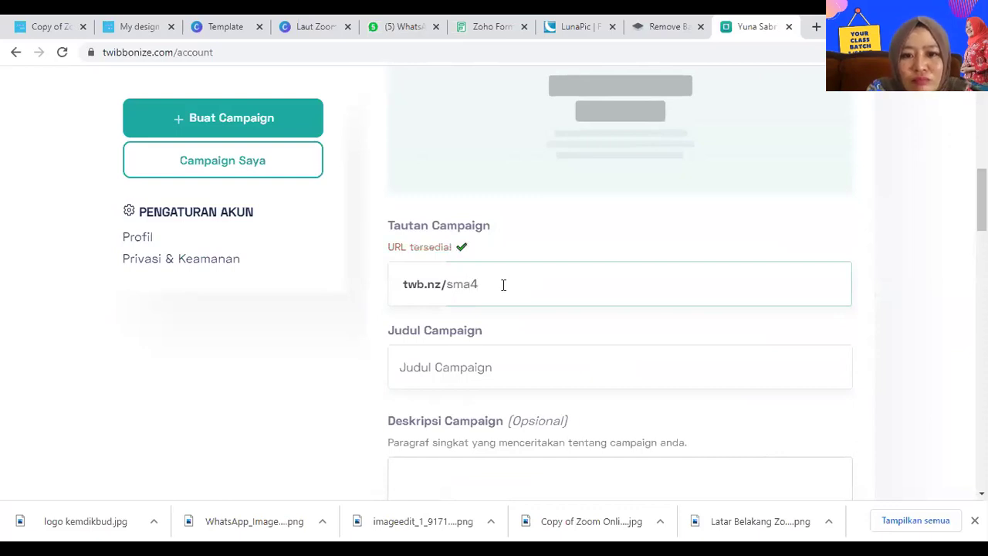
text(hardiknas)
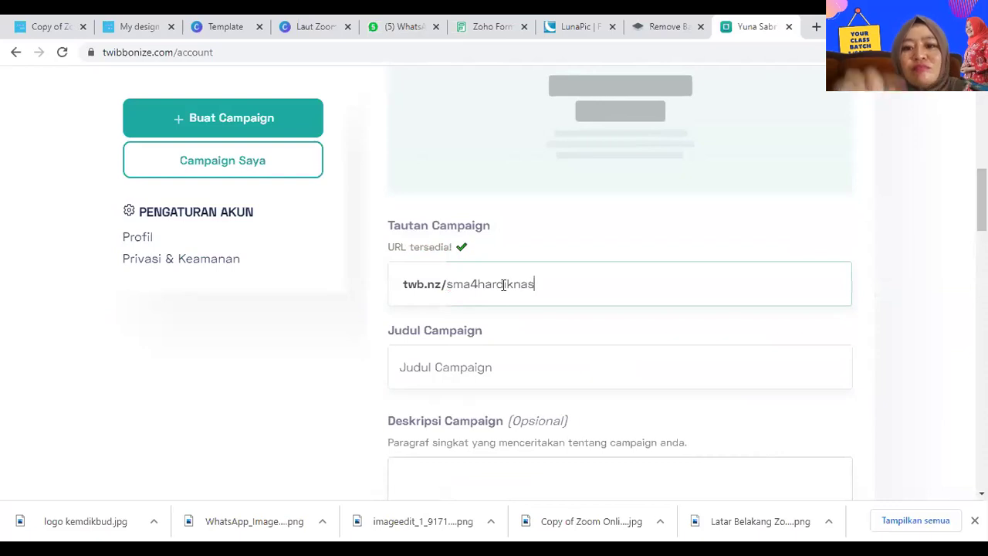
key(ctrl+a)
Title the campaign 'Hari Pendidikan Nasional'
click(452, 367)
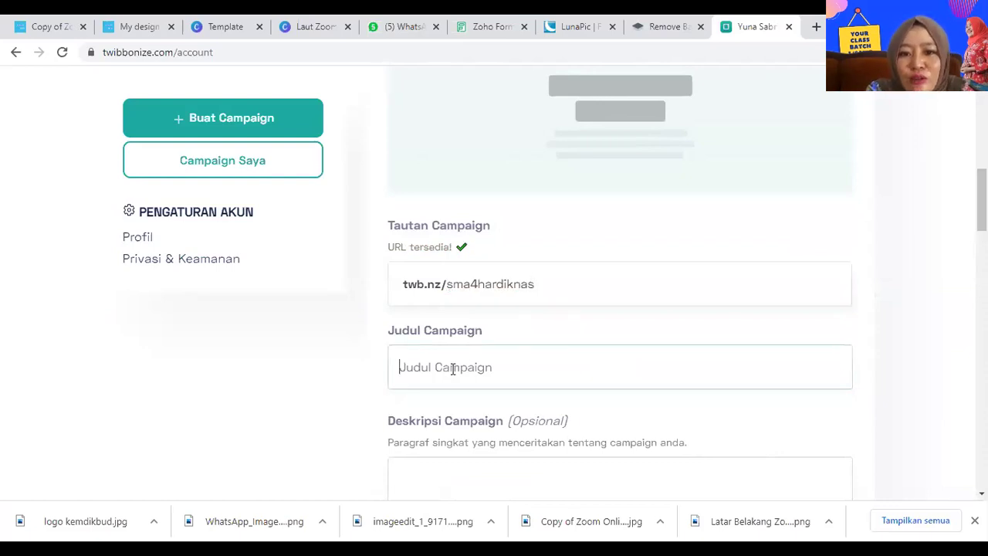
text(Selamat)
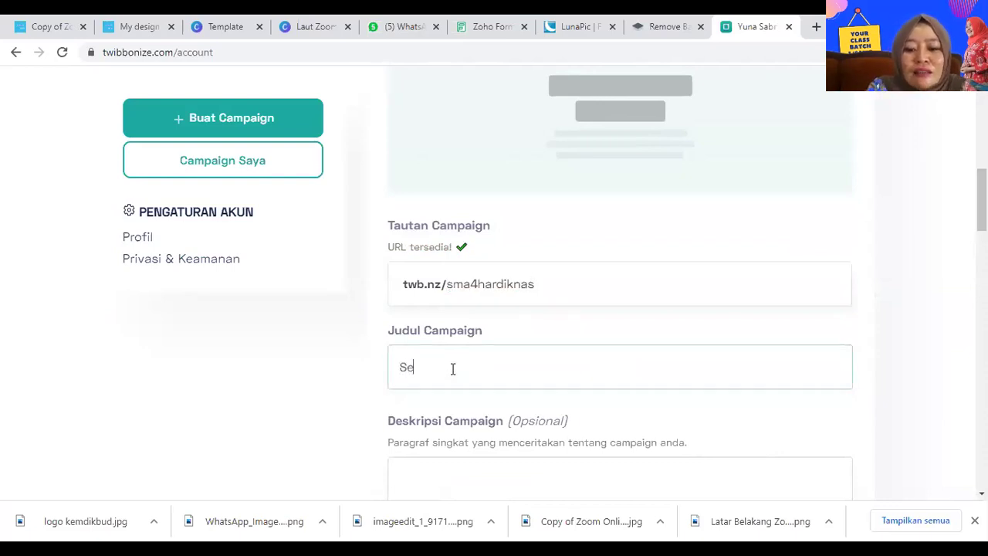
key(BackSpace)
key(BackSpace)
key(BackSpace)
key(BackSpace)
key(BackSpace)
key(BackSpace)
key(BackSpace)
key(BackSpace)
text(Hari)
key(Home)
text(p)
key(BackSpace)
key(End)
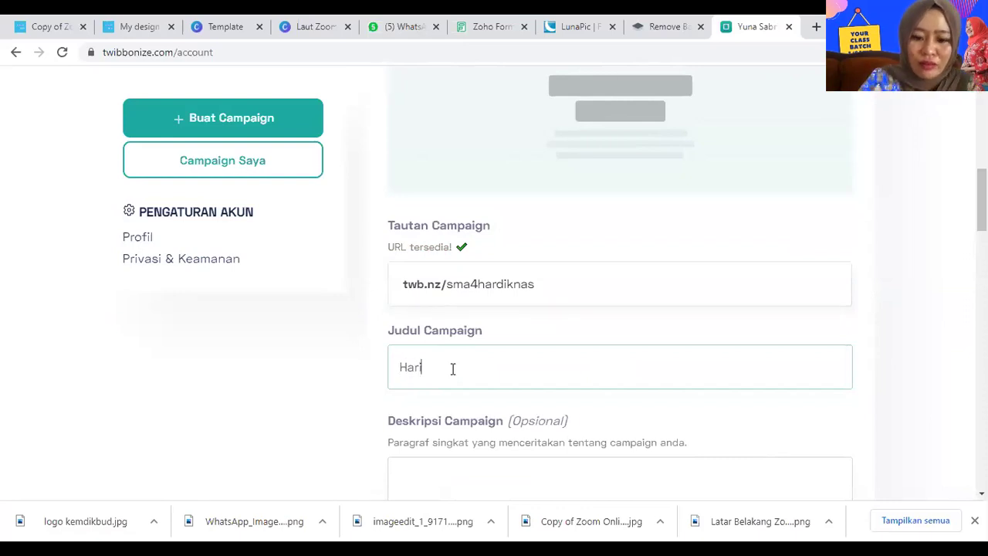
key(Home)
text(Pendidikan)
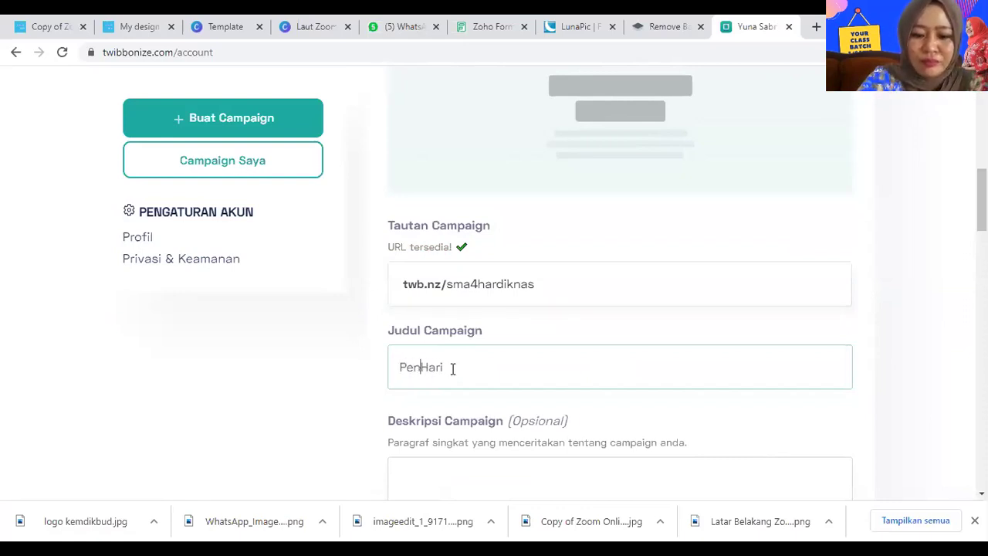
key(shift+End)
key(Delete)
click(399, 370)
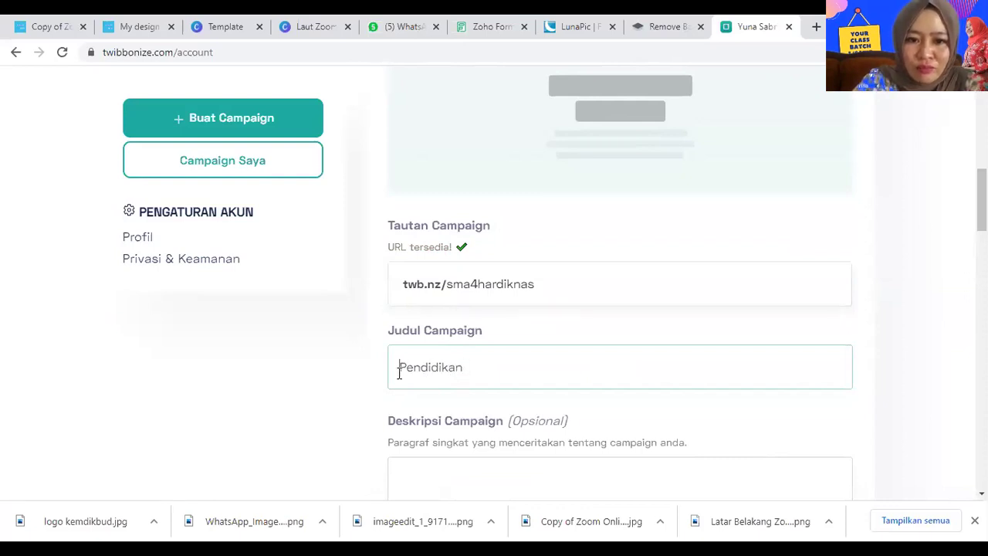
text(Hari)
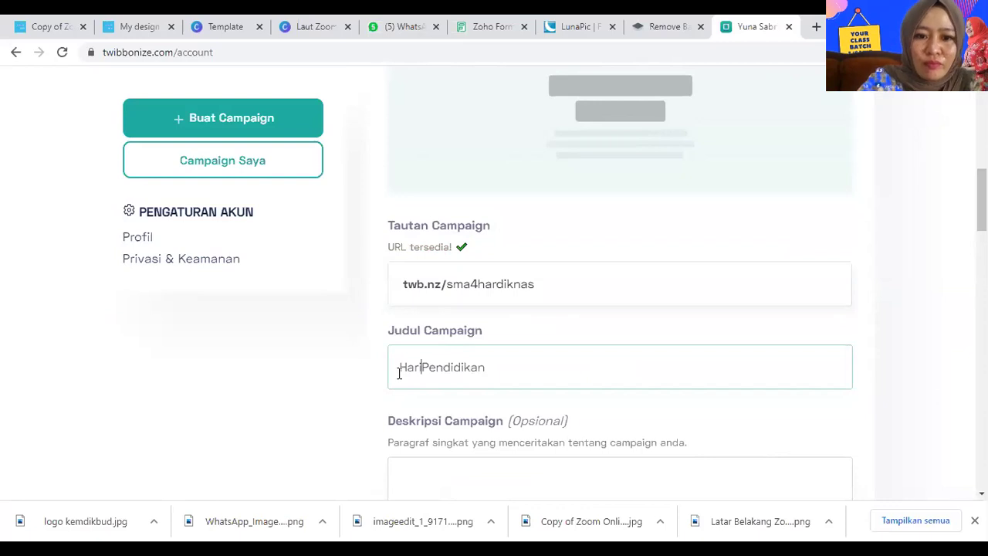
click(498, 370)
text(Nasional)
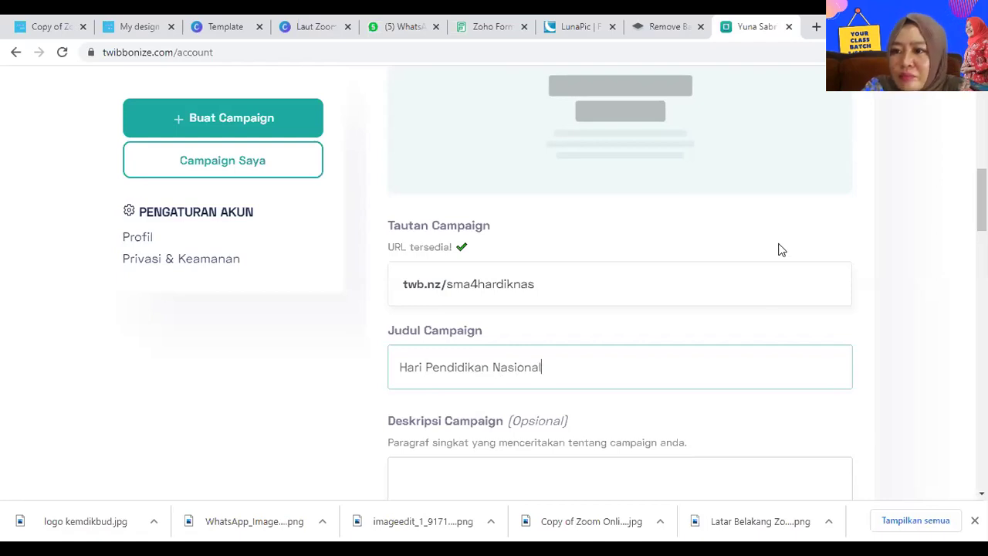
Enter the campaign description 'Selamat Hari Pendidikan Nasional'
scroll(780, 249, down, 2)
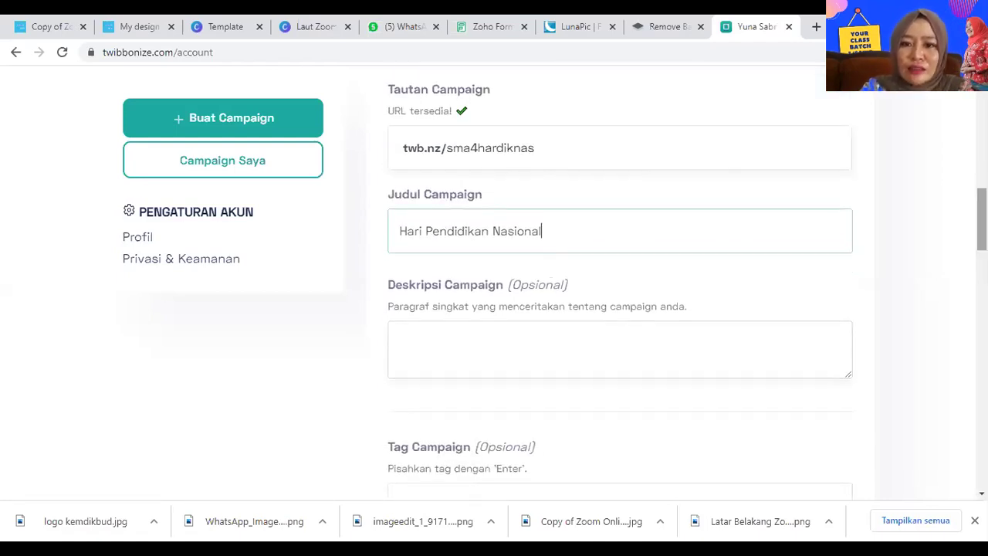
click(569, 339)
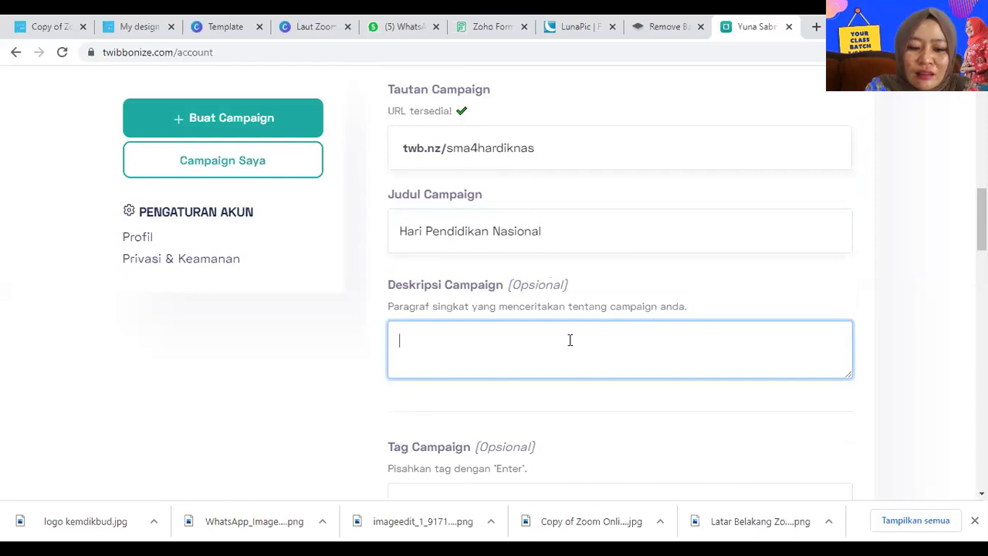
text(Selamat)
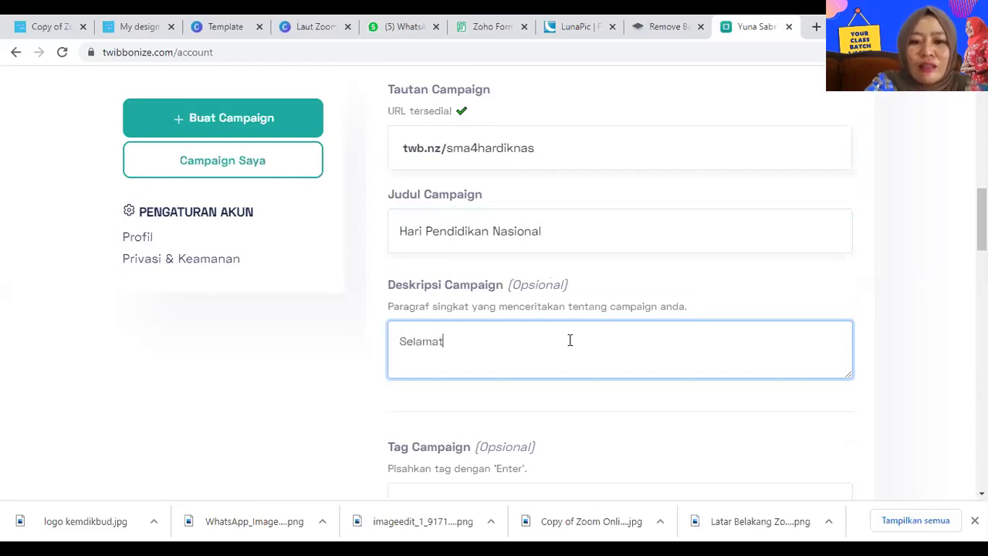
text( Ha)
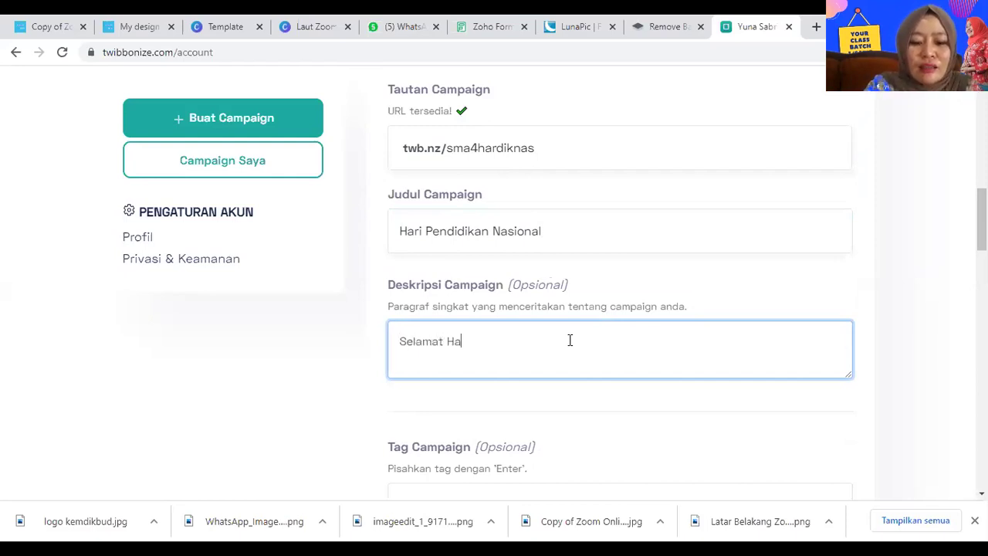
text(rit)
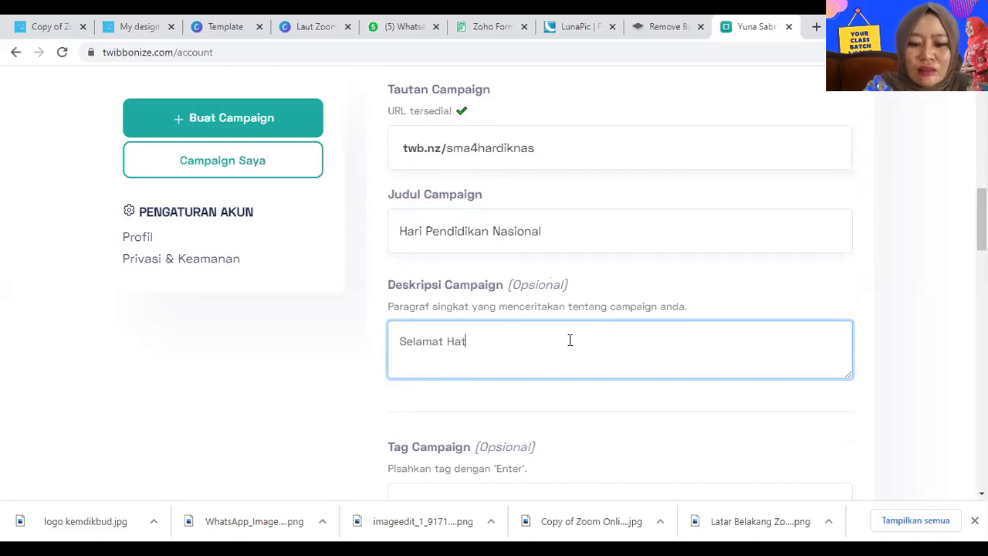
text(i Pendidikan Nasional)
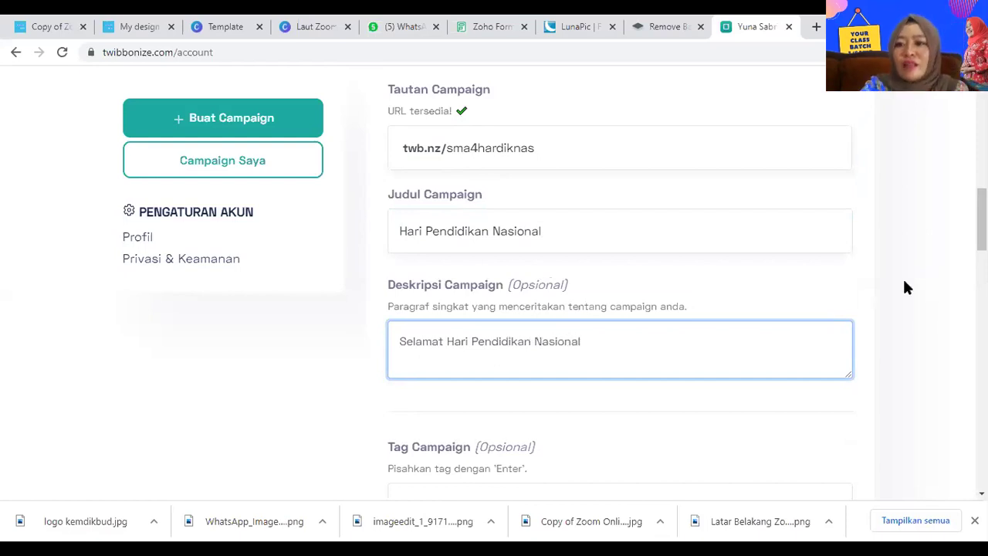
Add the campaign tag 'hari pendidikan nasional 2021'
scroll(619, 293, down, 2)
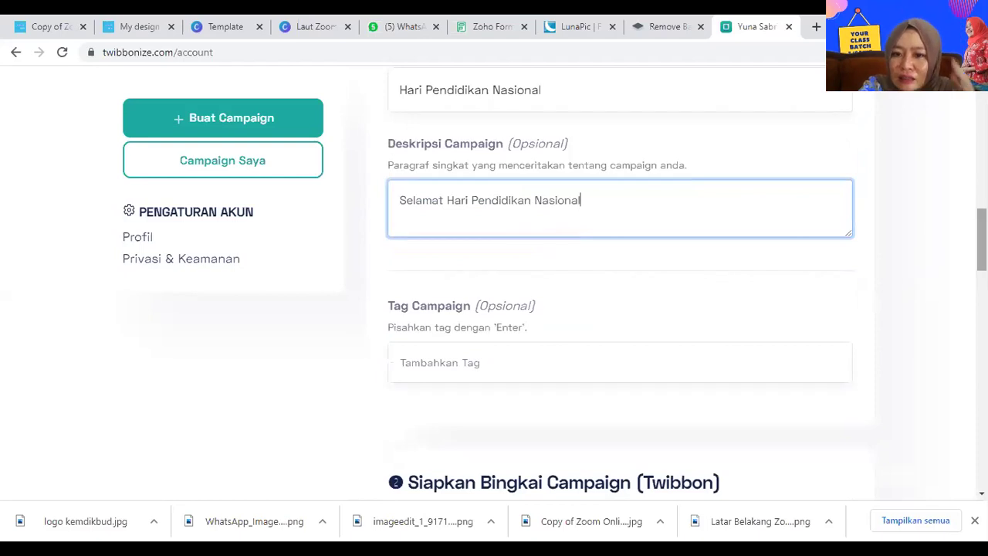
click(626, 362)
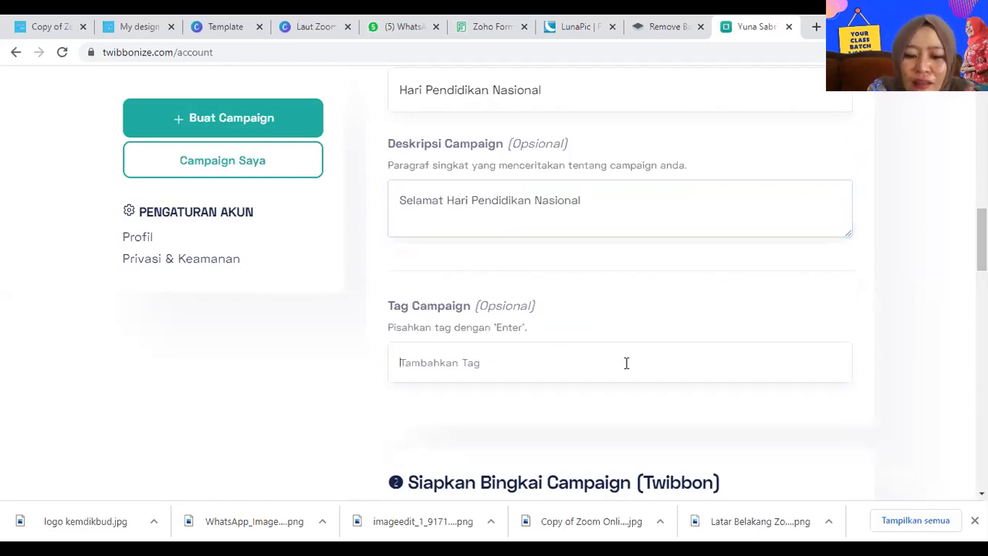
text(hari )
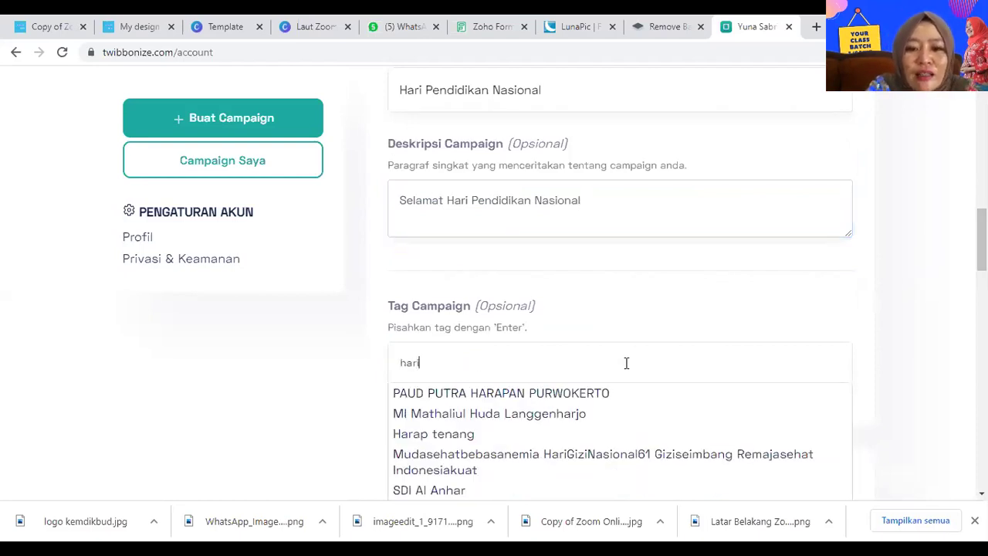
text(pendidi)
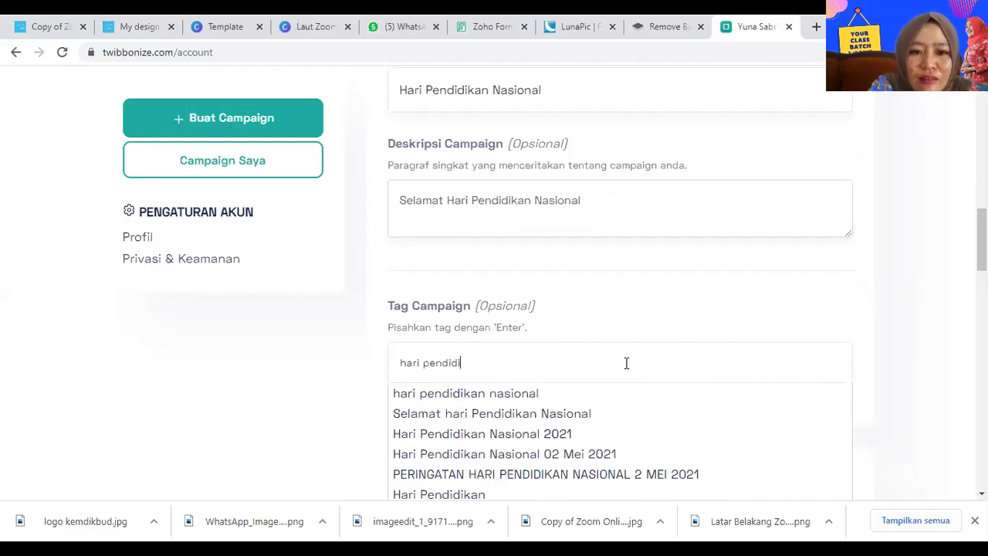
text(kan nasion)
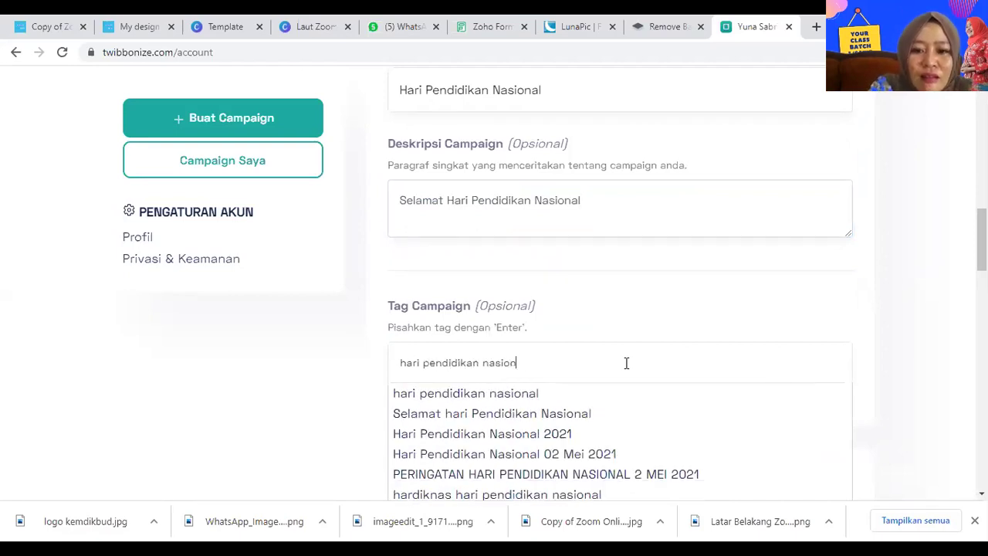
text(al 2021,)
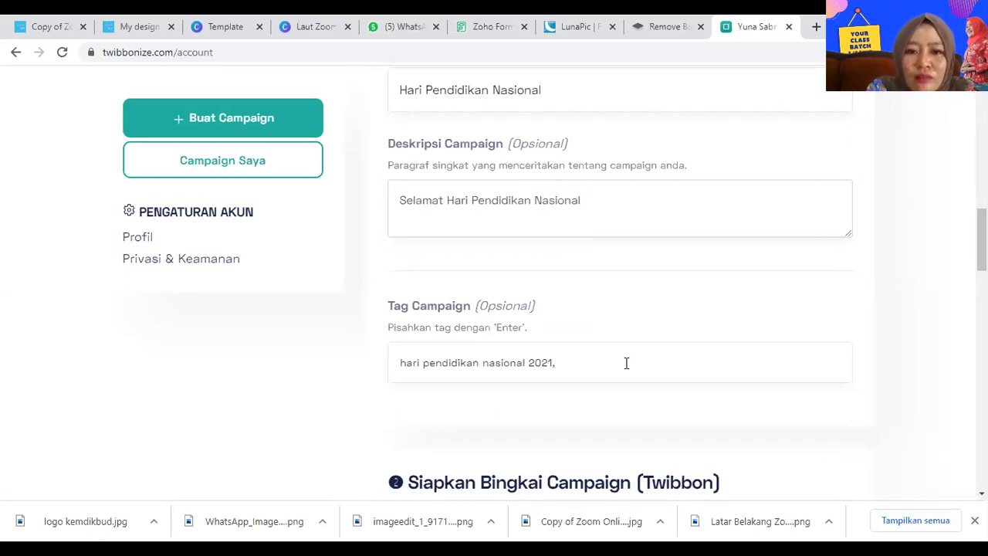
key(BackSpace)
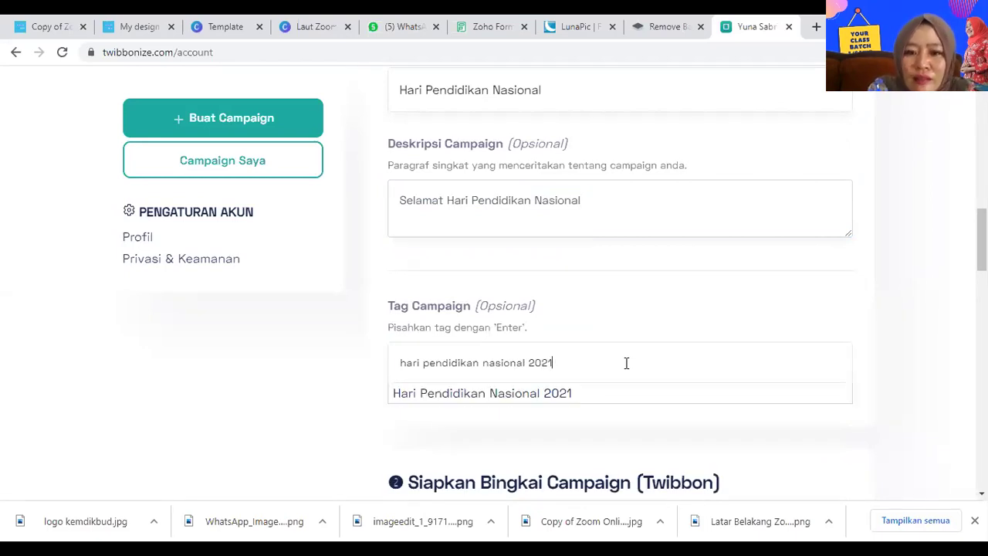
key(Return)
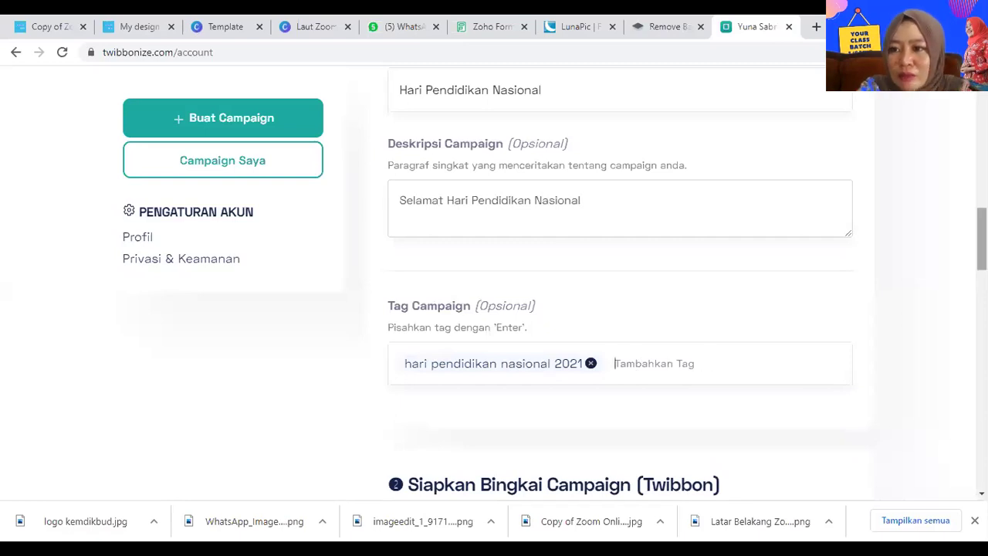
scroll(617, 285, down, 4)
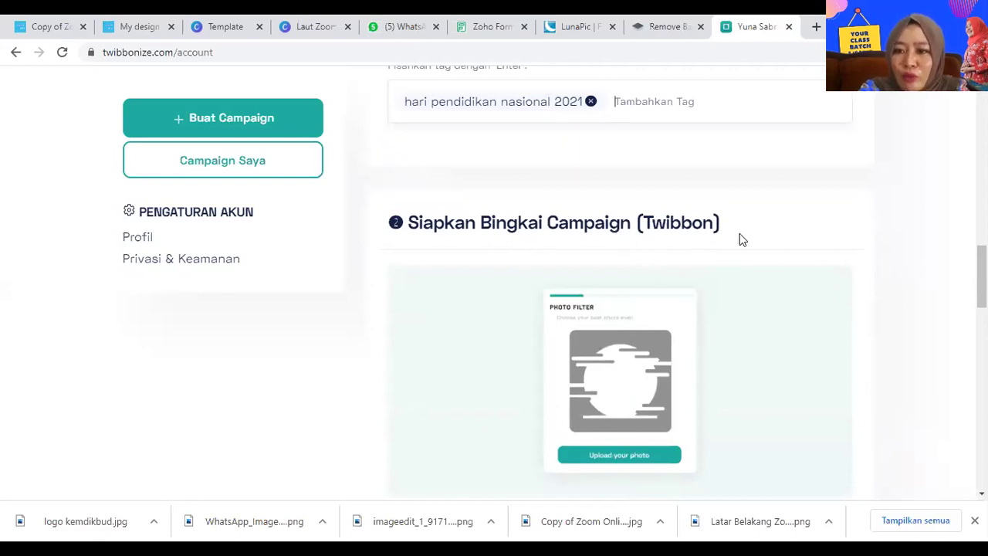
scroll(739, 239, down, 4)
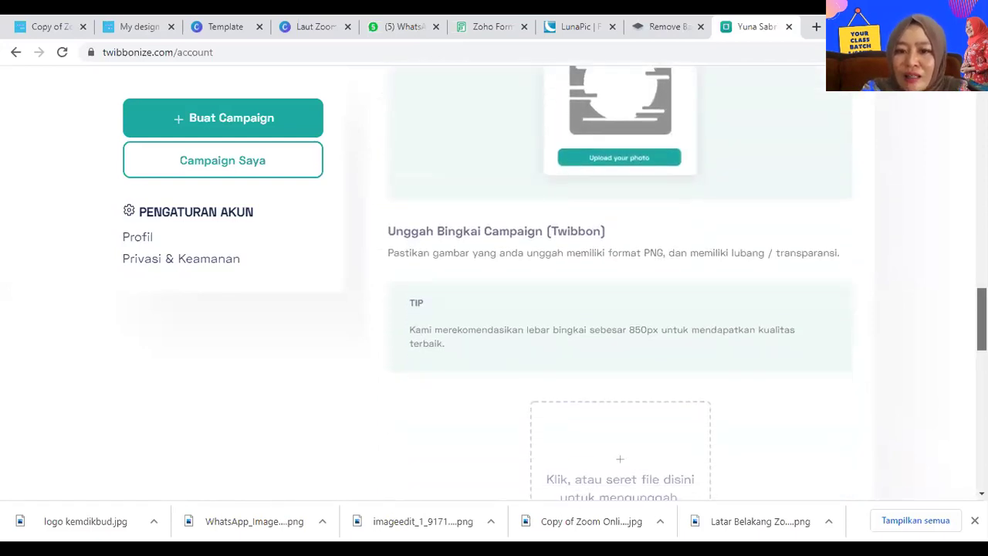
scroll(620, 285, down, 5)
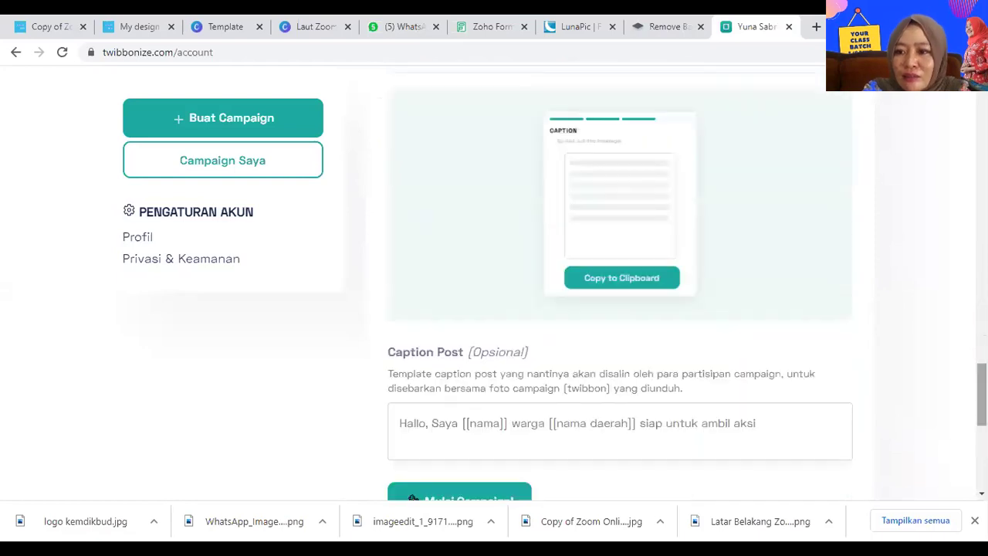
scroll(527, 266, up, 3)
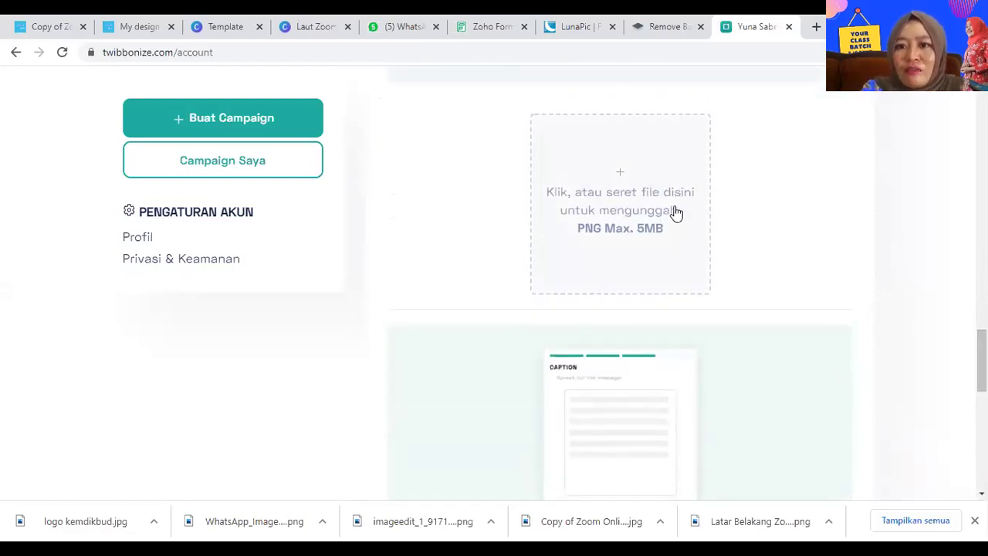
click(621, 182)
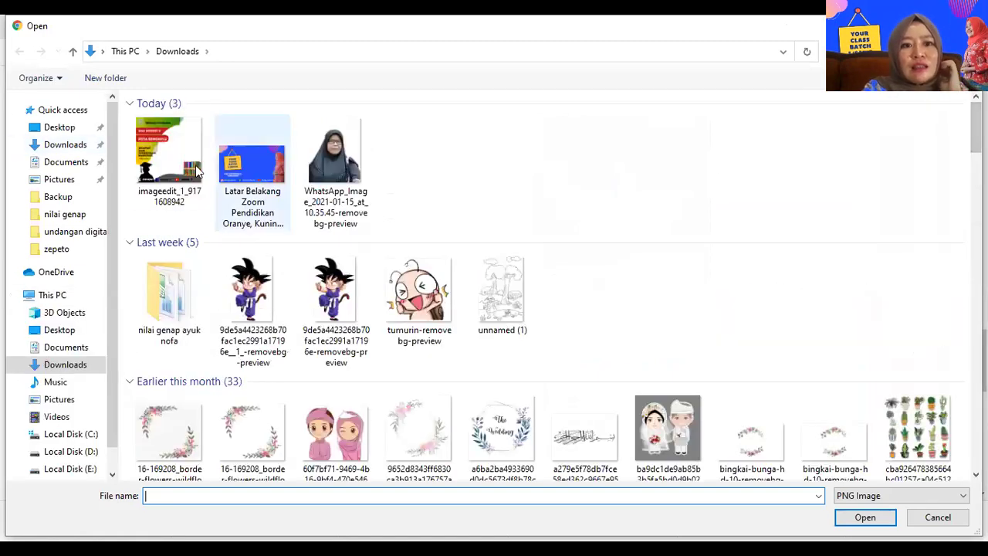
click(141, 162)
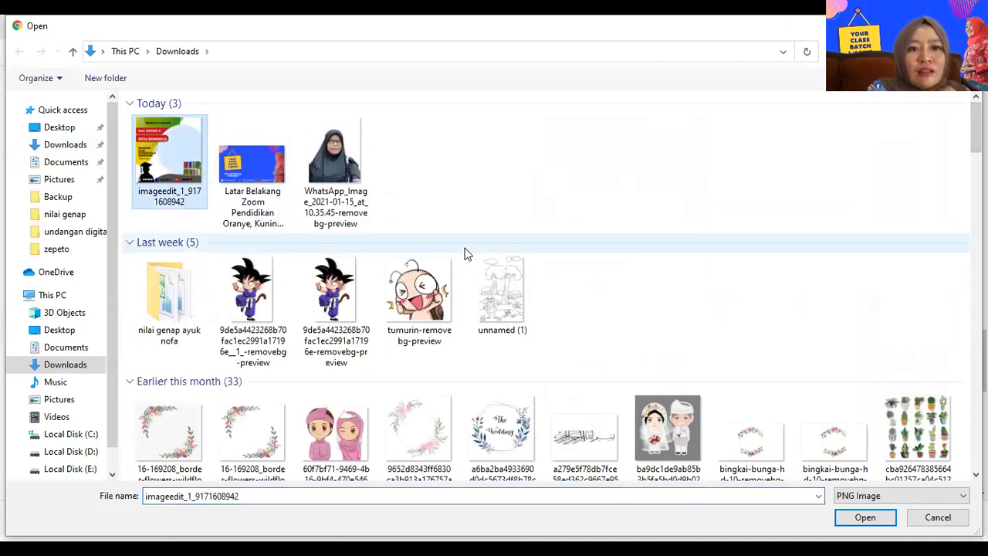
click(869, 521)
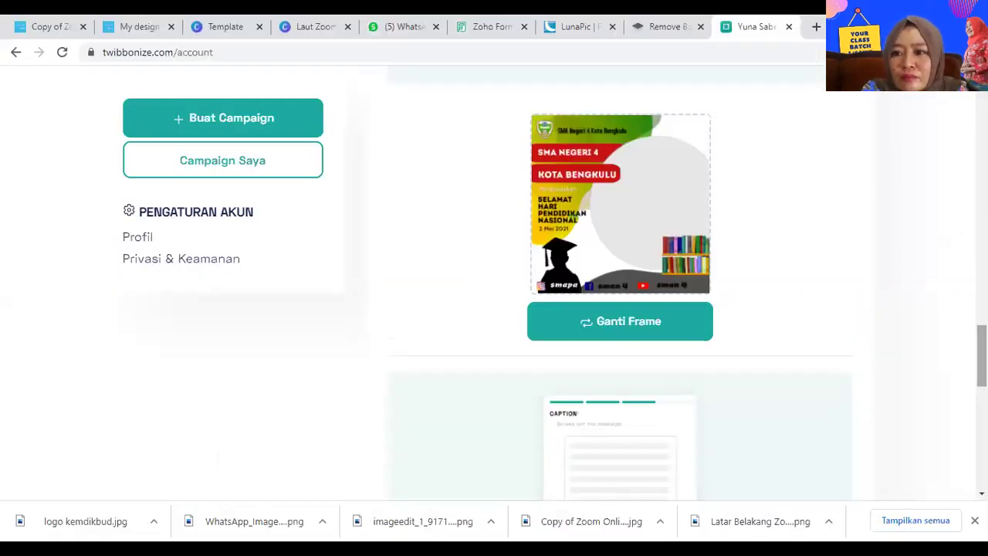
scroll(620, 282, down, 4)
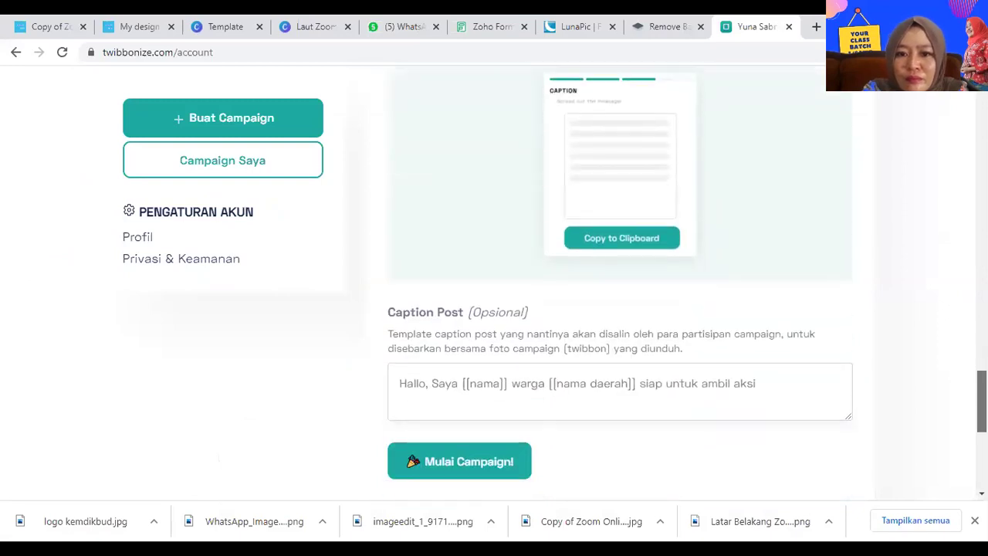
Write a caption with the creator's name inviting friends to campaign Hari Pendidikan Nasional 2 Mei 2021
click(428, 390)
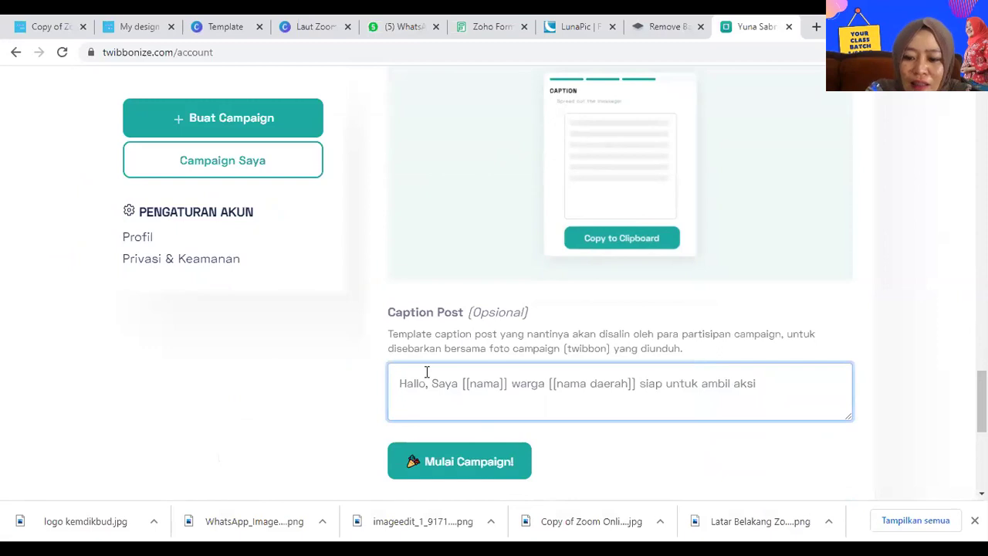
text(Hallo Saya Hermis Paris menhajak tem)
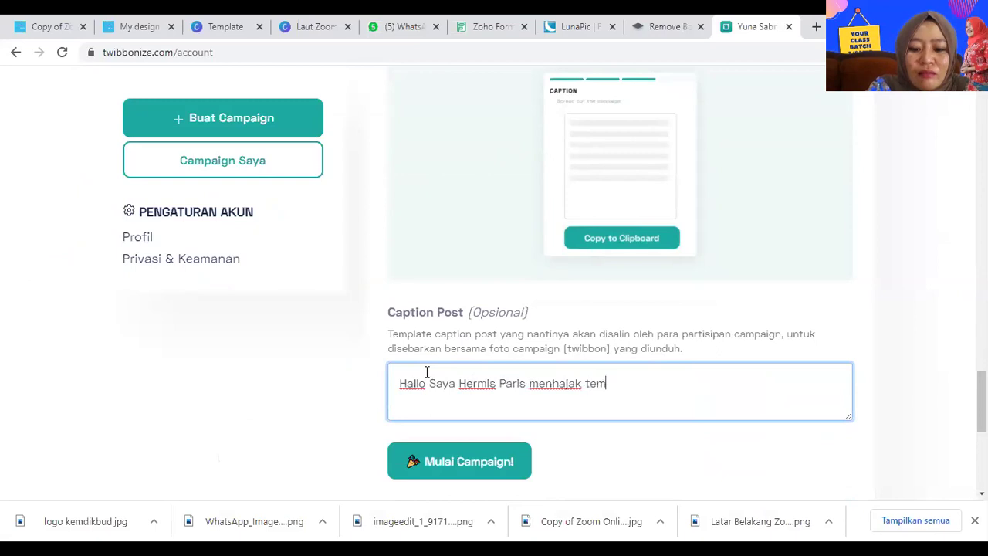
text(an-teman untuk m)
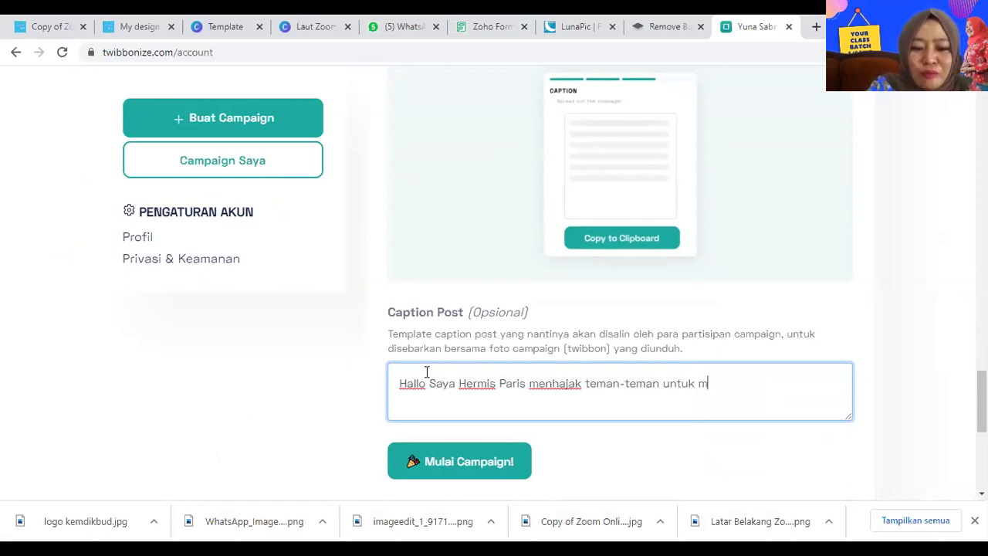
text(engkampanyekan h)
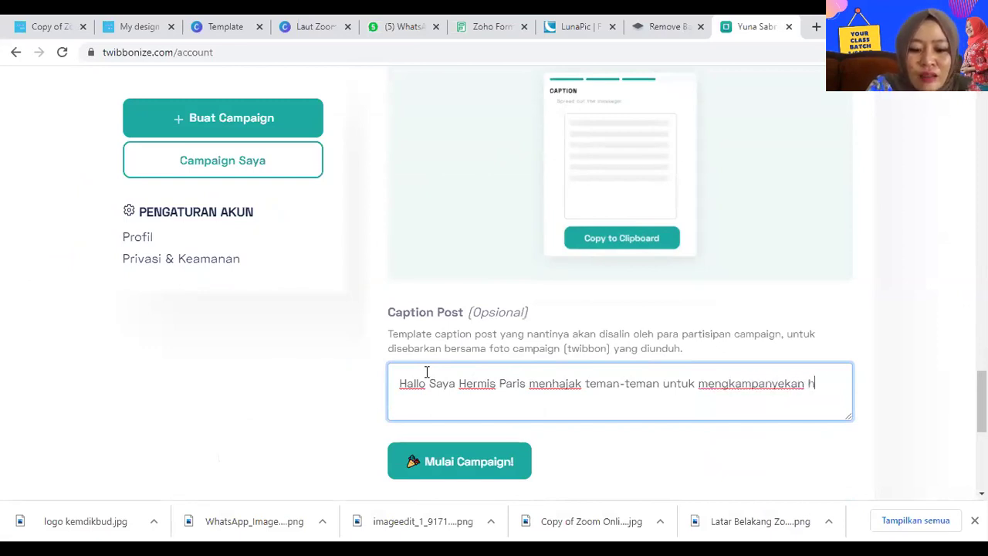
key(BackSpace)
key(BackSpace)
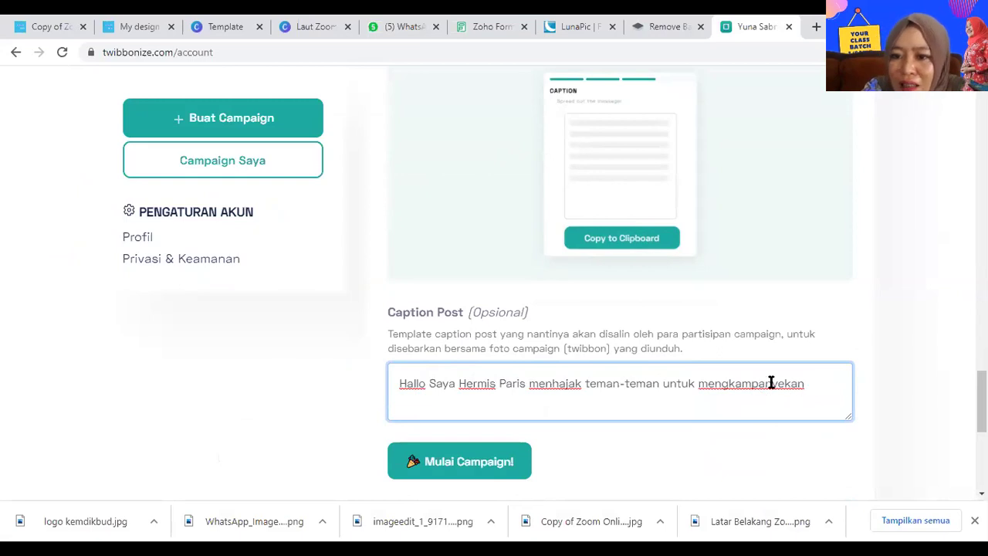
text(H)
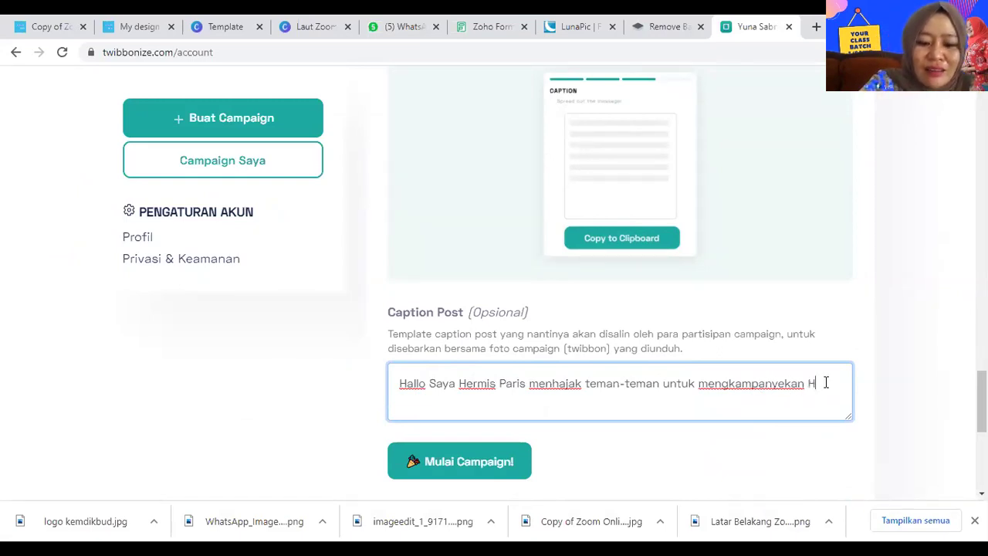
text(ari Pend)
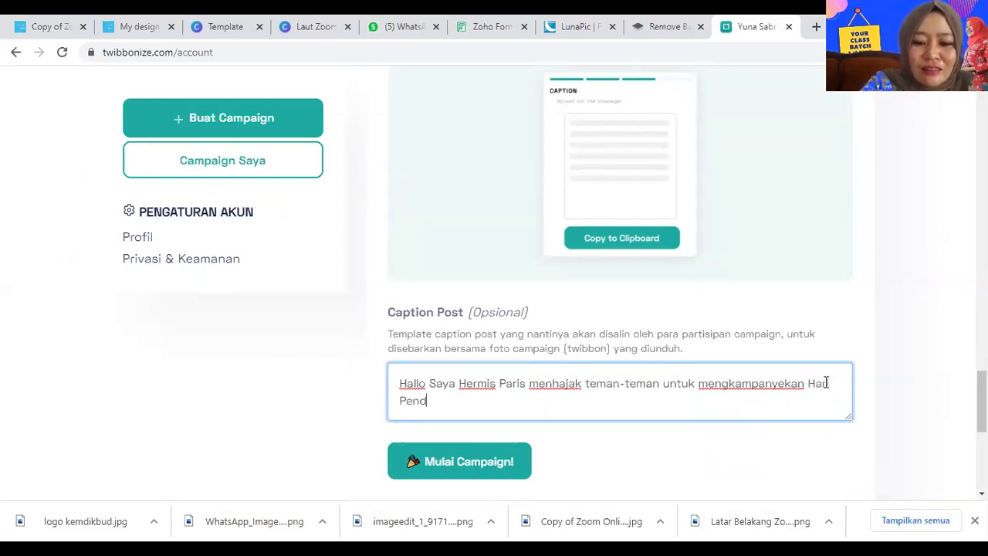
text(idikan Nasional)
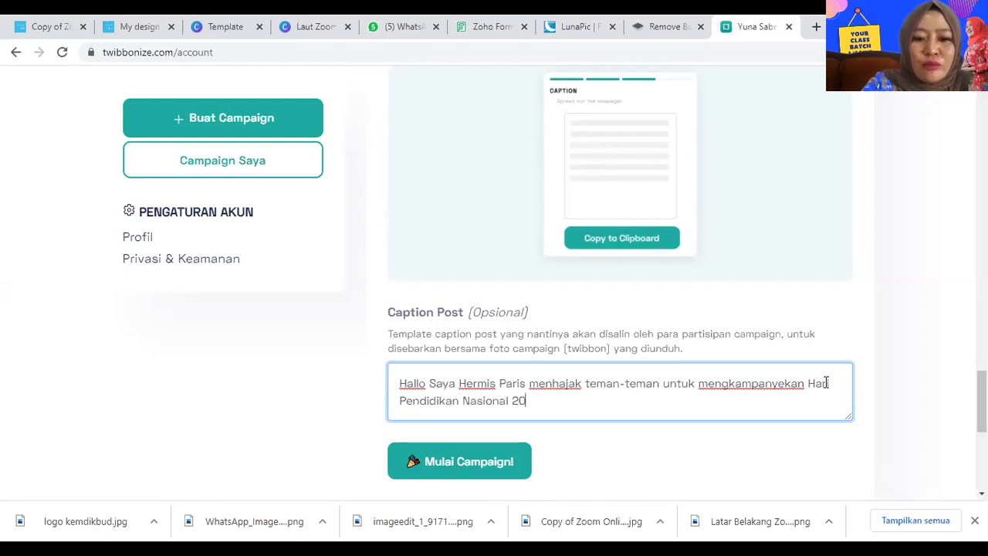
text( 2)
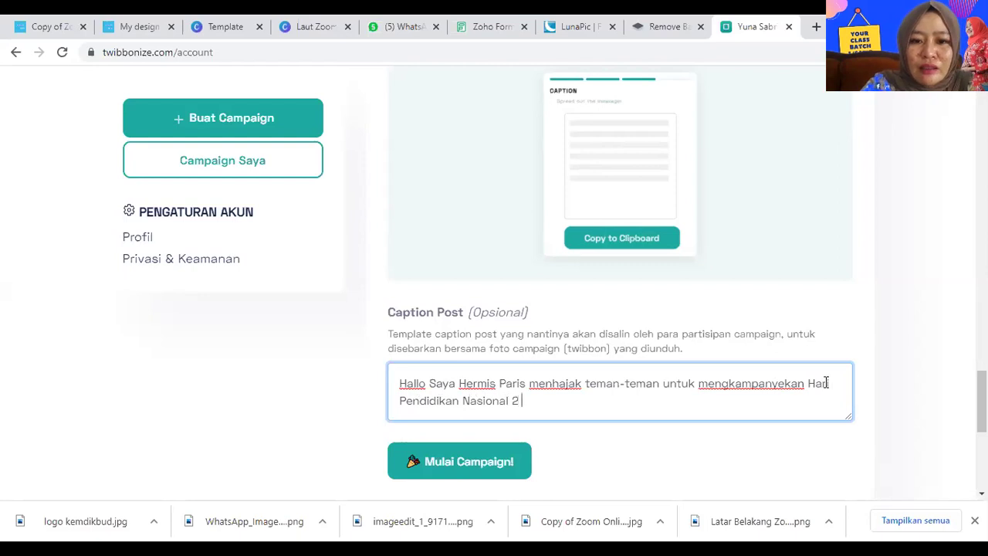
text( Mei 2021)
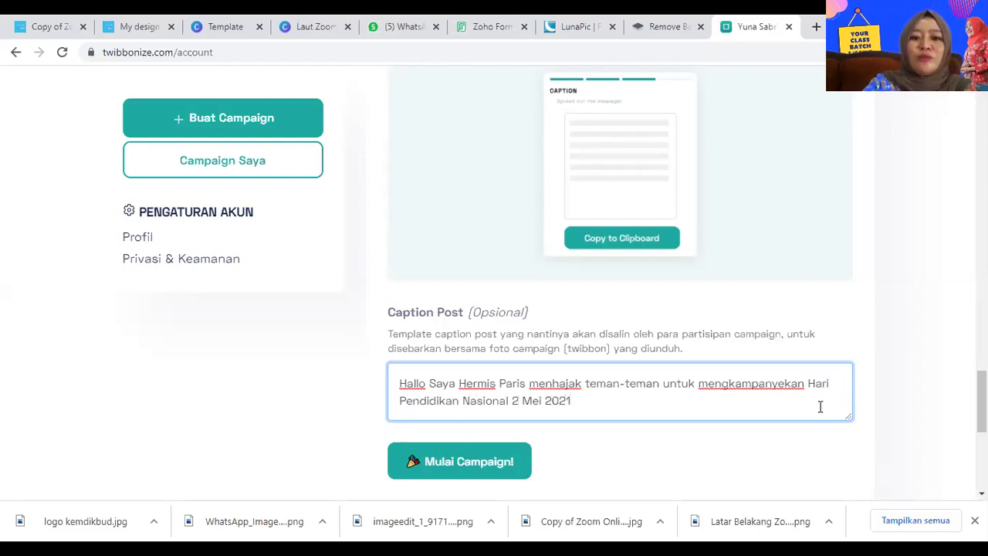
Publish the campaign with 'Mulai Campaign!' and copy its link via 'Salin URL'
click(461, 468)
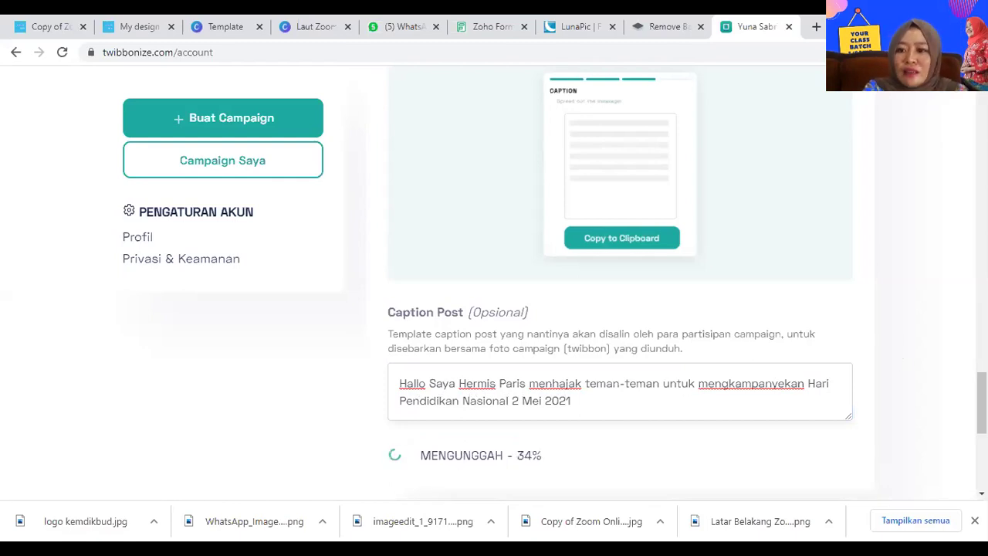
scroll(980, 401, down, 5)
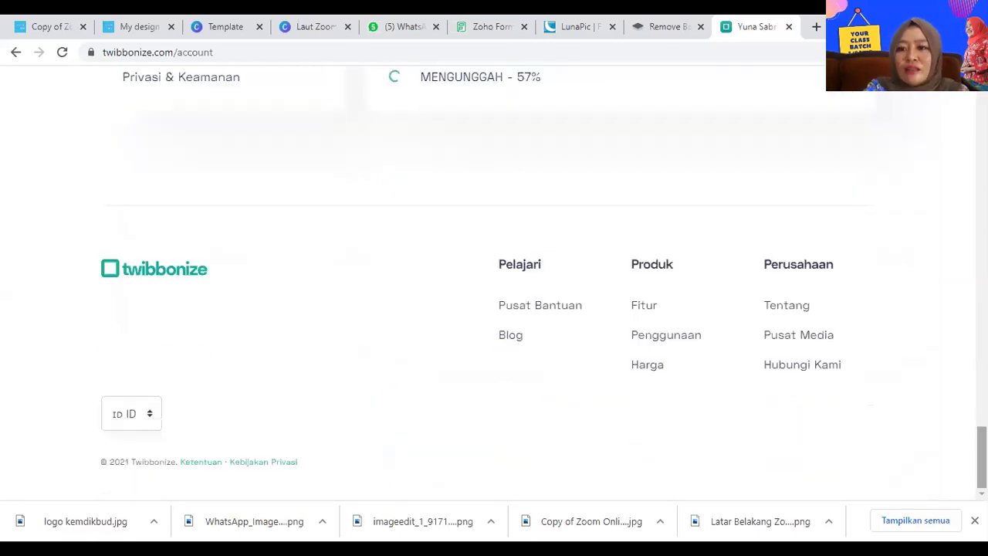
scroll(980, 401, up, 2)
scroll(980, 401, up, 1)
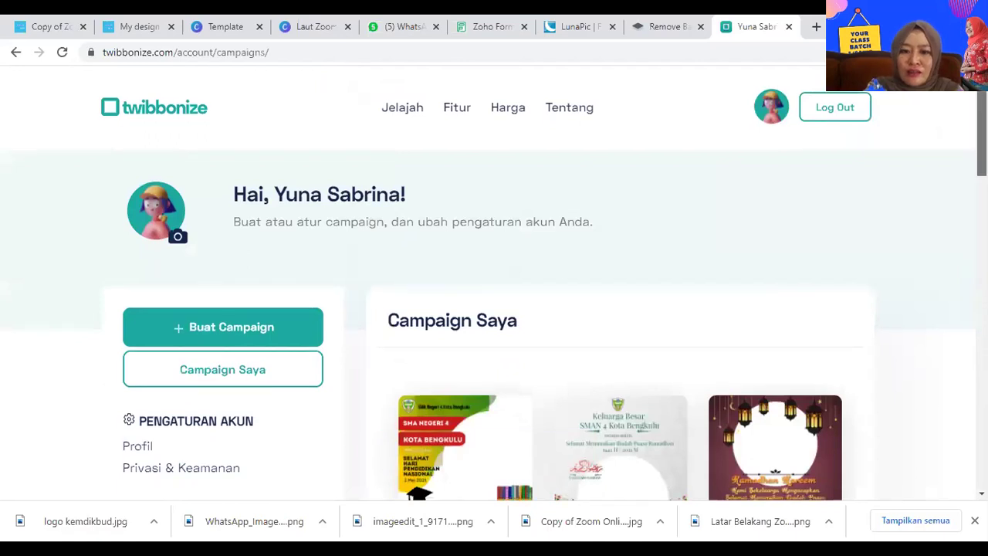
scroll(494, 308, down, 2)
scroll(494, 309, down, 2)
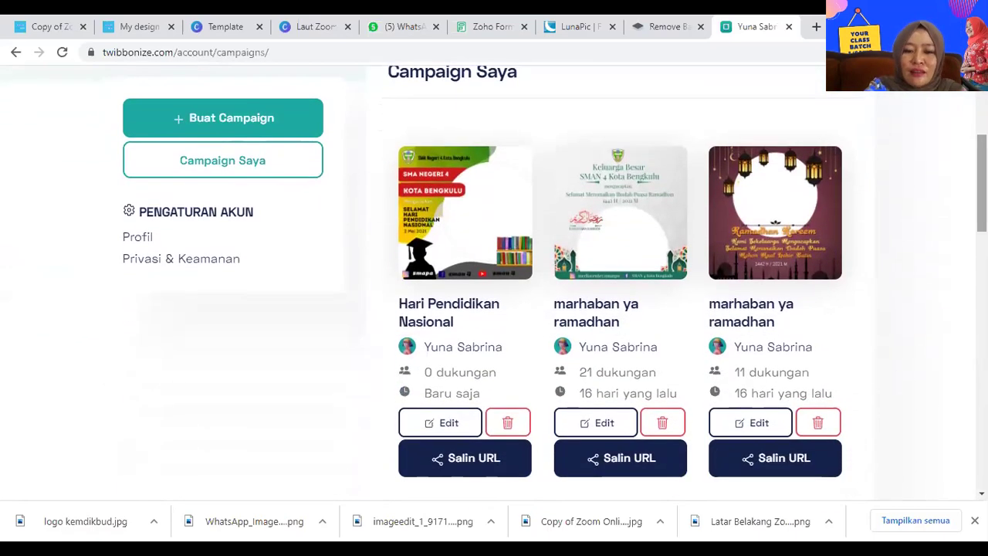
click(456, 459)
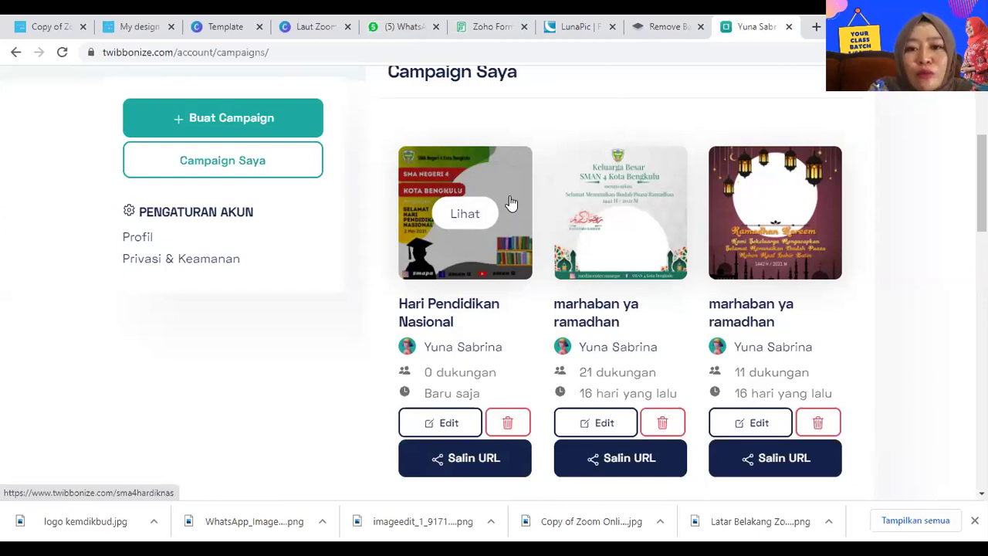
click(477, 463)
Open the copied sma4hardiknas campaign link in a new tab and scroll to the frame
key(ctrl+t)
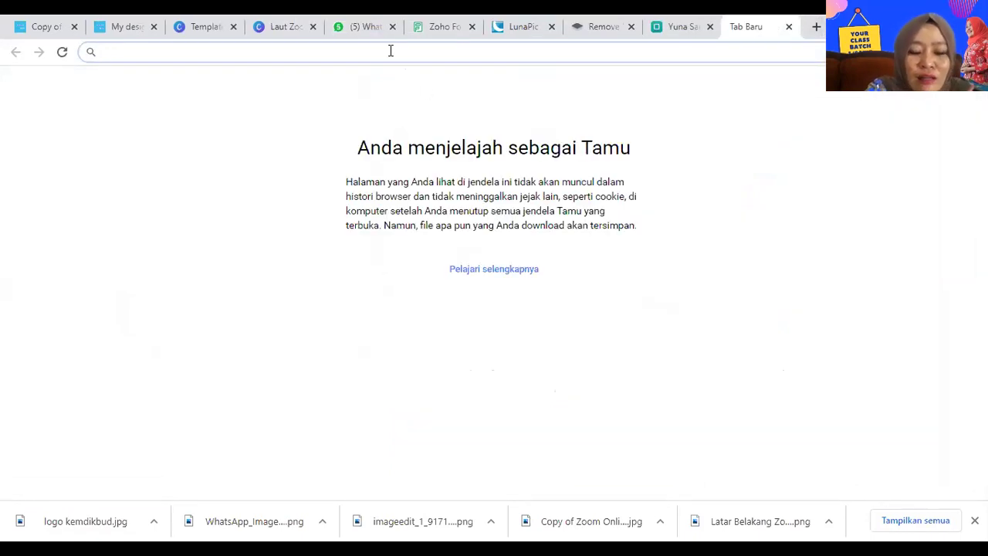
text(https://twb.nz/sma4hardiknas)
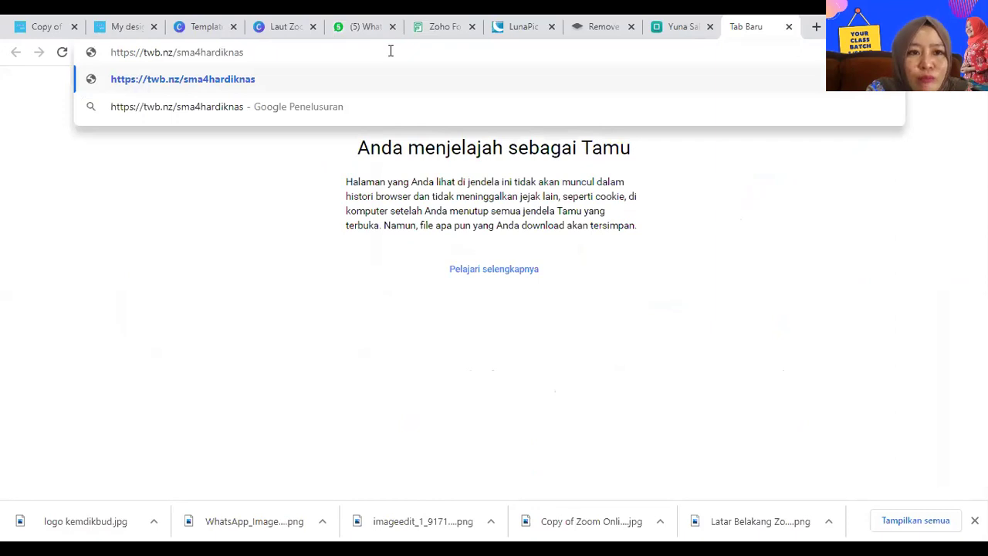
key(Return)
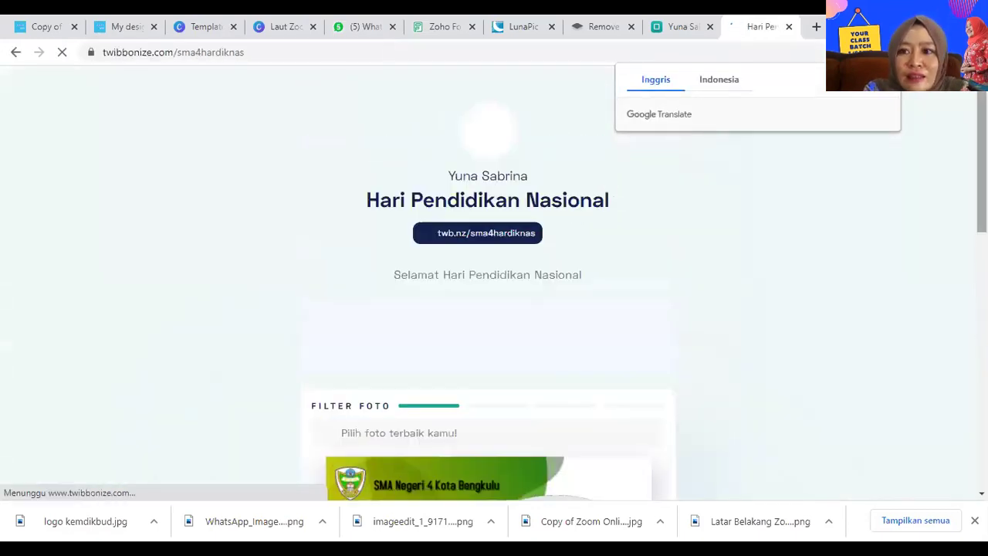
scroll(727, 339, down, 4)
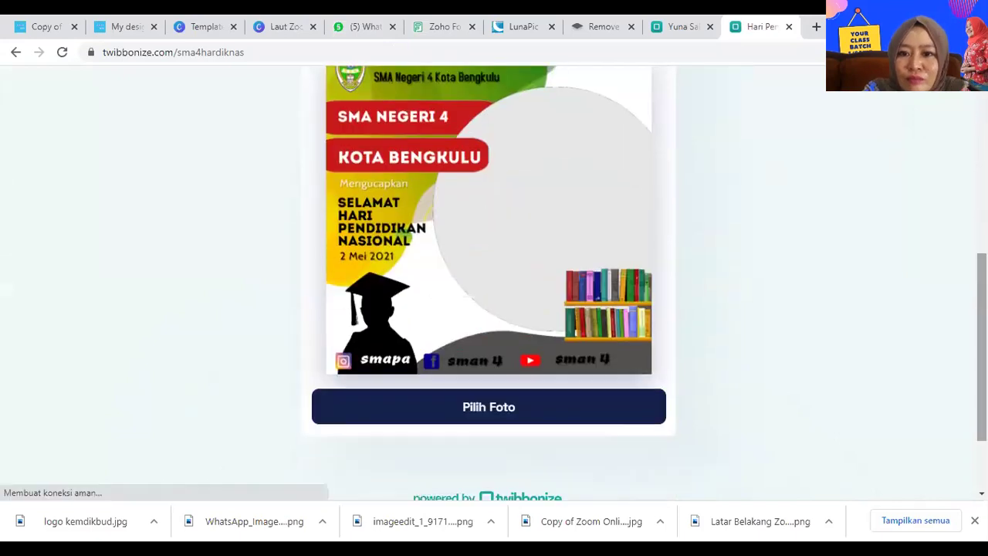
Load 'WhatsApp Image 2021-01-15 at 10.35.45' from Downloads into the campaign frame
click(486, 406)
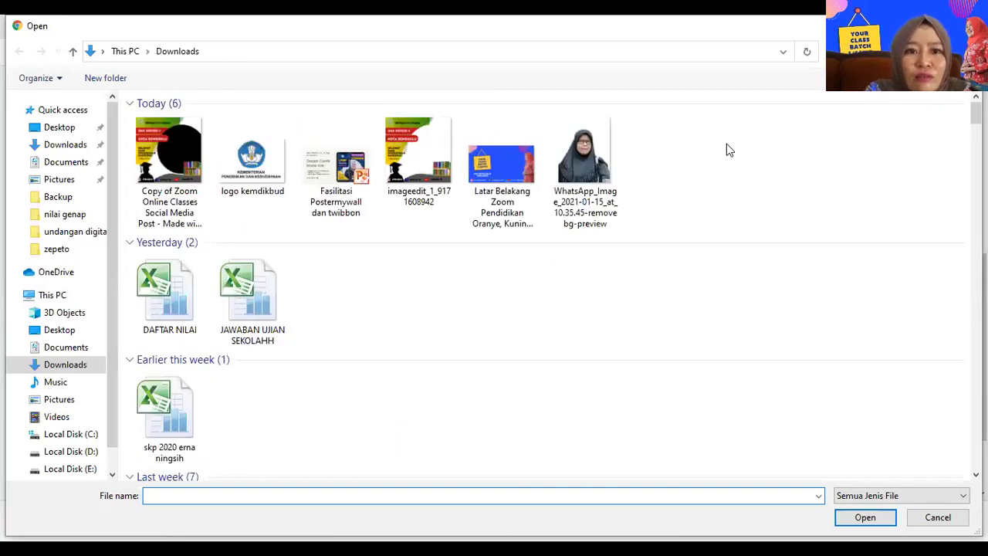
scroll(826, 104, down, 7)
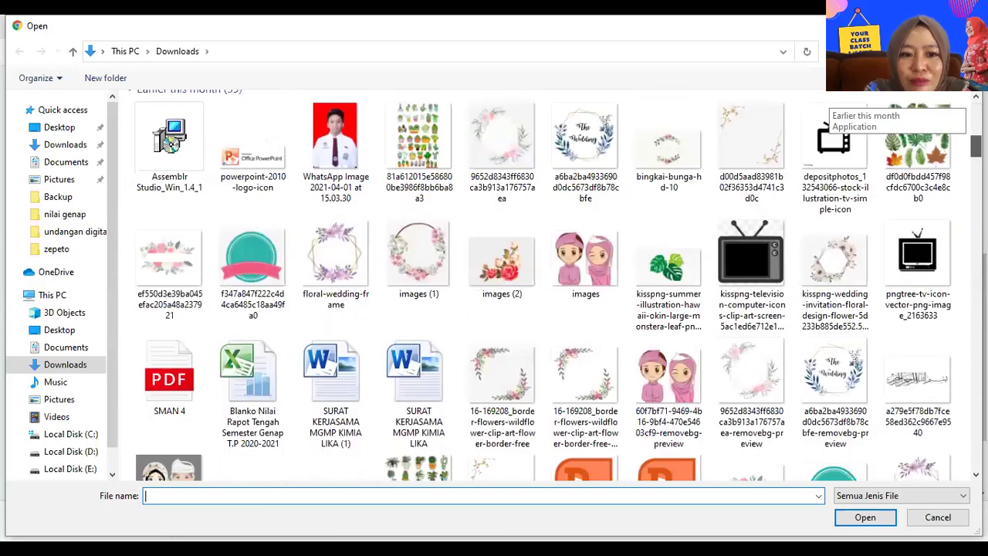
scroll(826, 108, down, 2)
scroll(830, 108, down, 3)
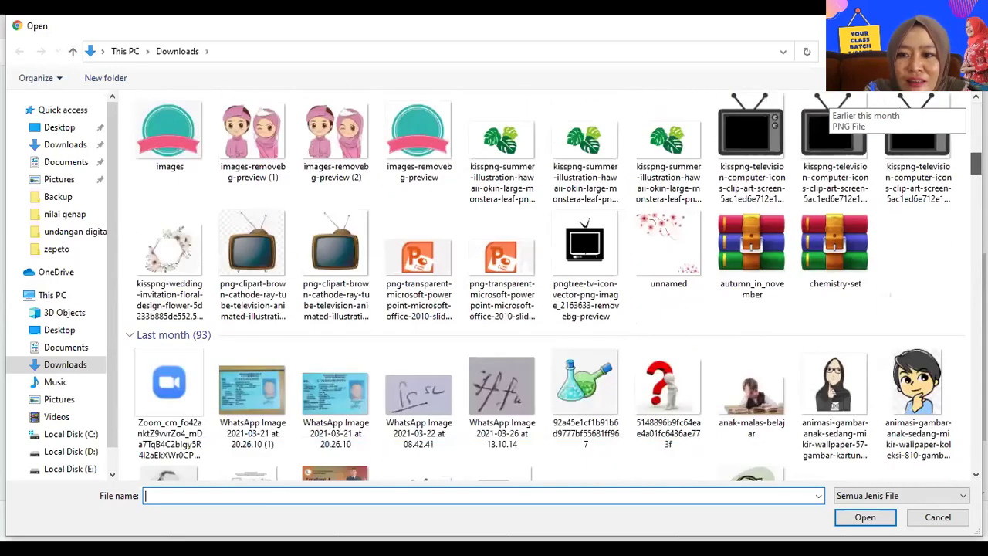
scroll(830, 108, down, 4)
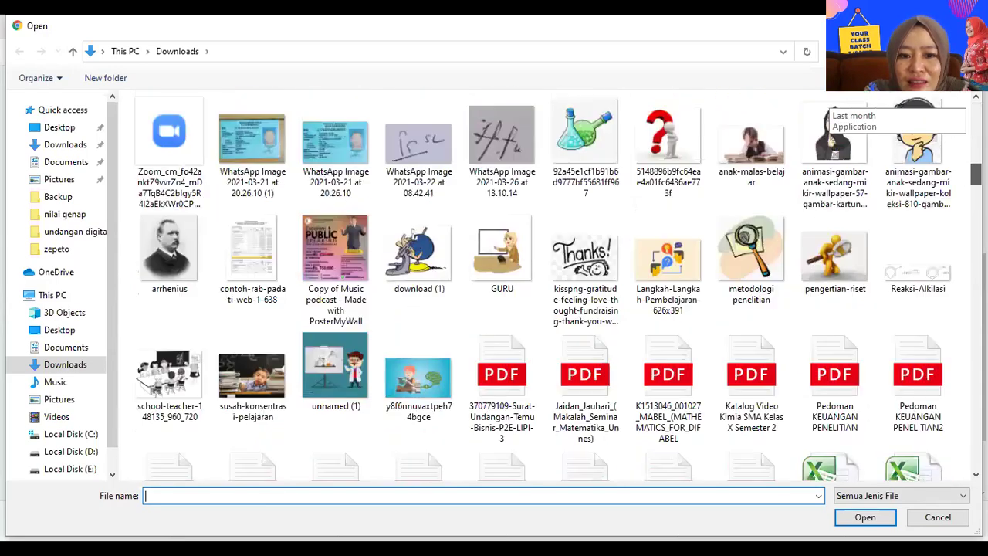
scroll(830, 108, down, 1)
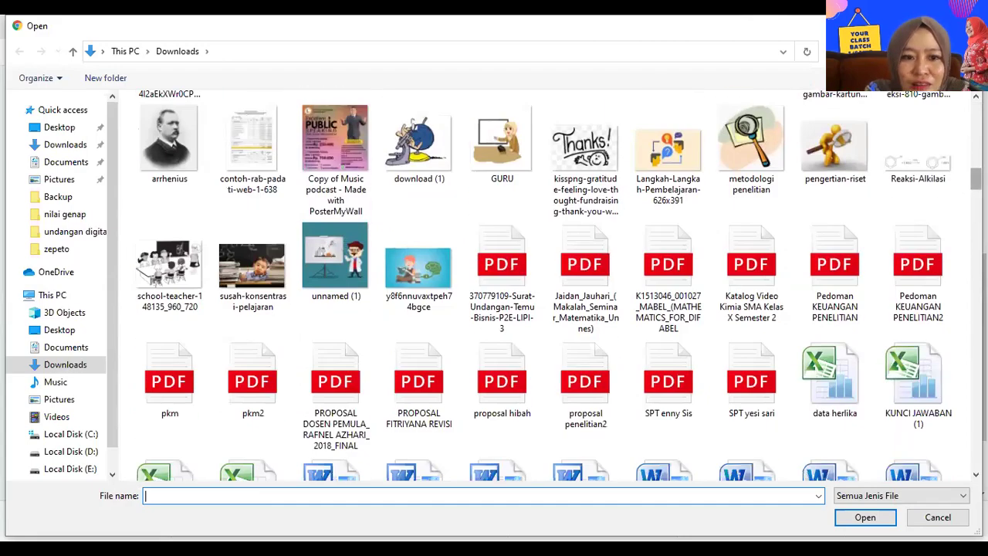
scroll(829, 176, down, 2)
scroll(830, 175, down, 4)
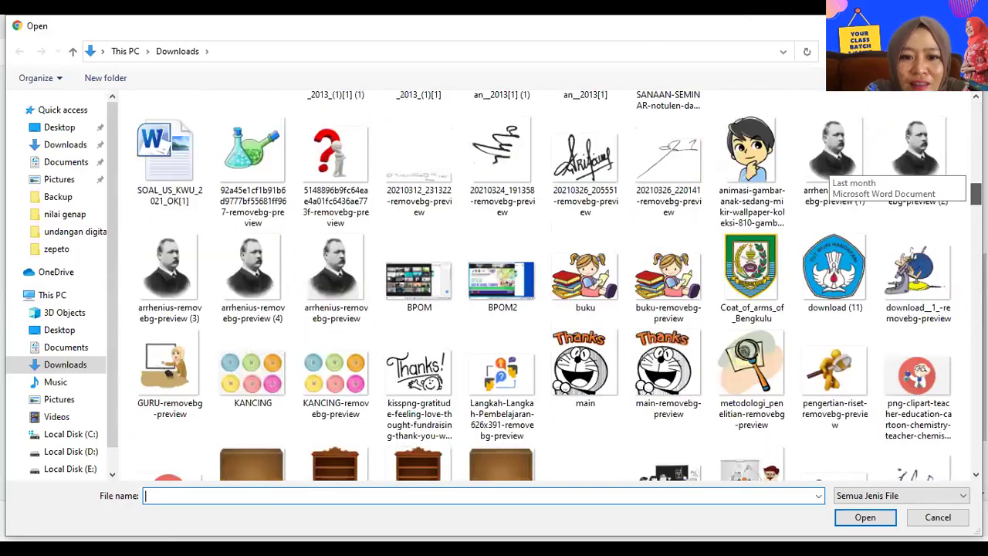
scroll(829, 175, down, 5)
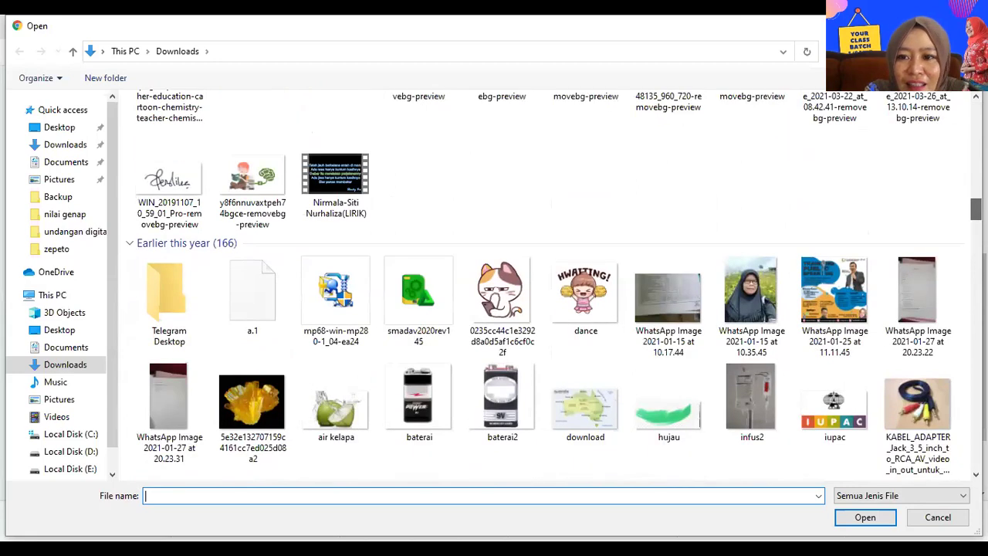
click(760, 284)
click(862, 519)
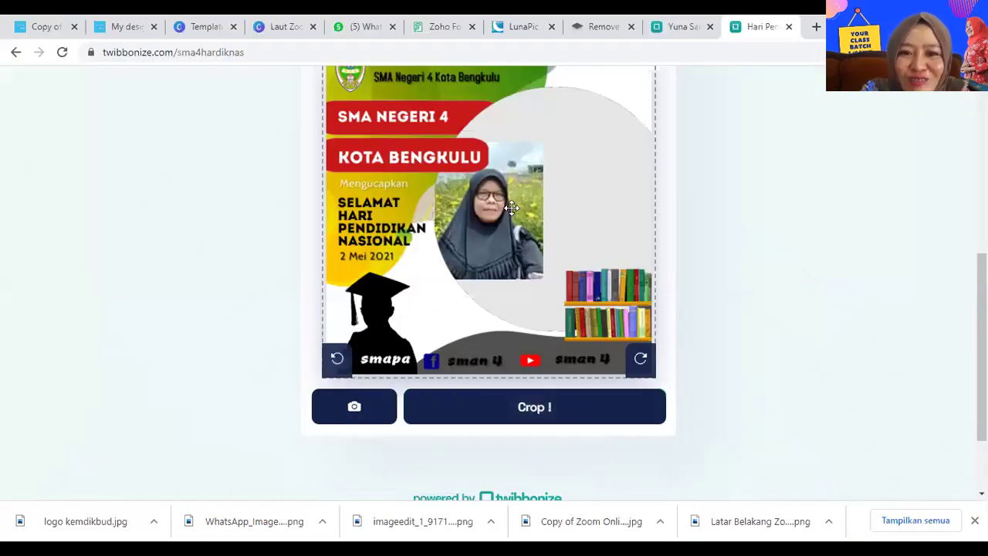
Drag the test photo around until it sits inside the frame's circular area
drag(528, 236, 582, 235)
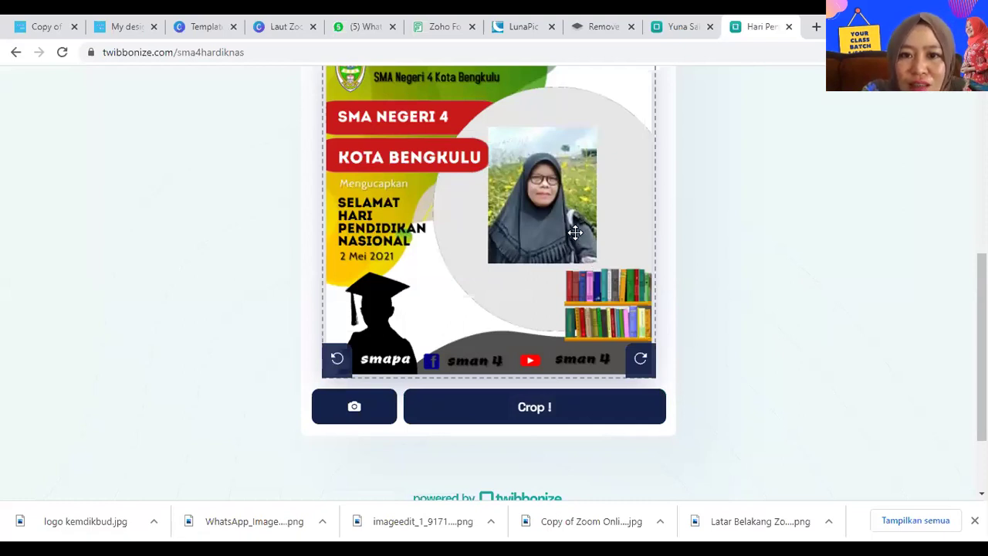
drag(577, 232, 585, 263)
drag(520, 169, 514, 137)
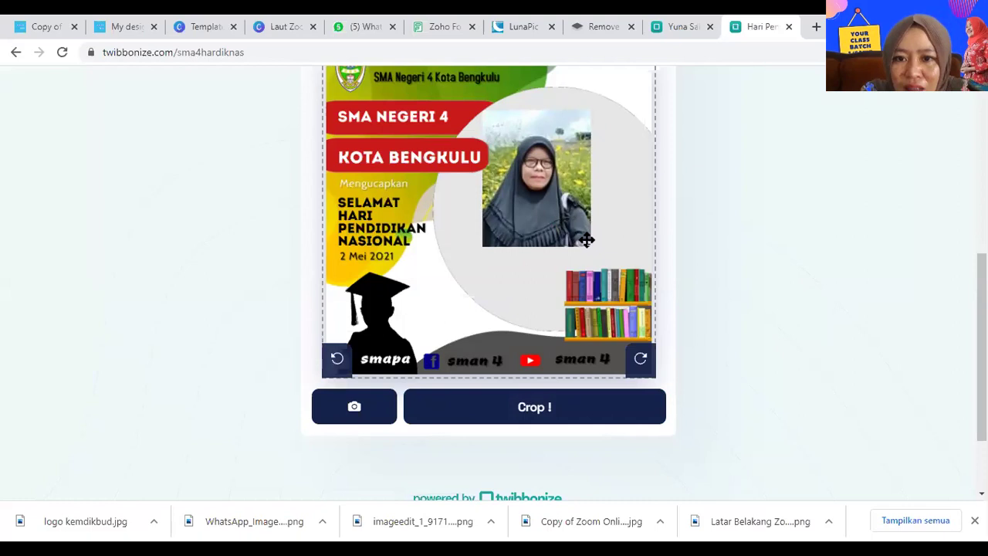
drag(587, 240, 596, 252)
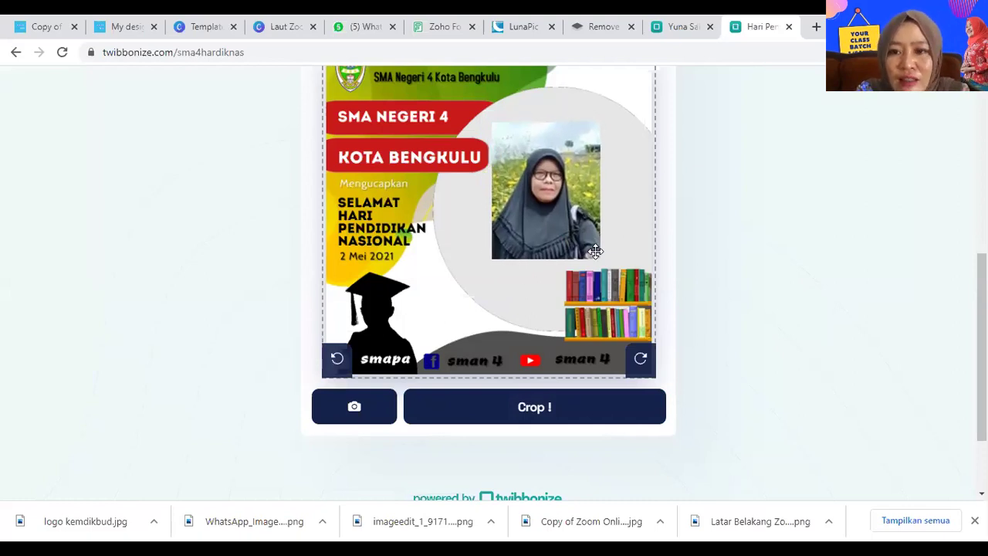
drag(596, 252, 591, 224)
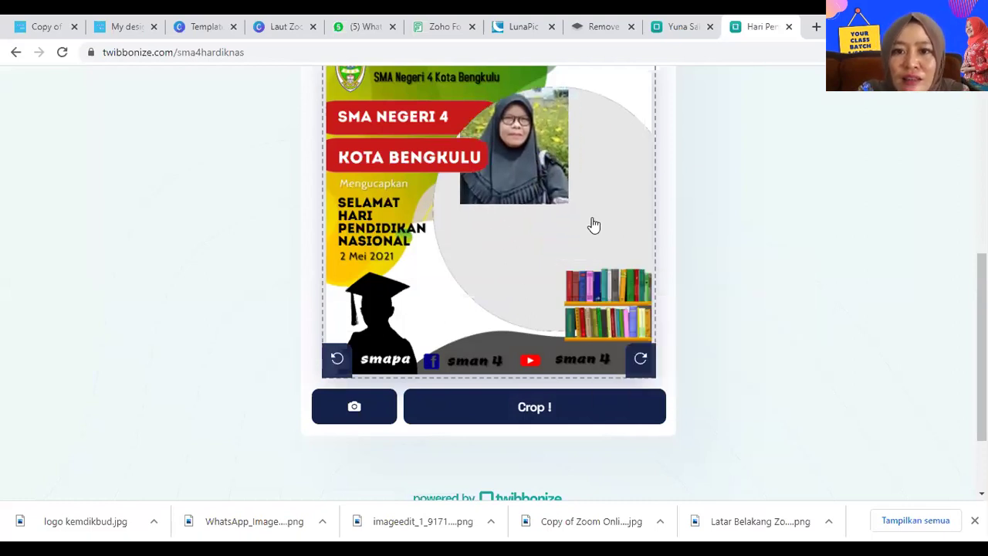
drag(538, 166, 561, 227)
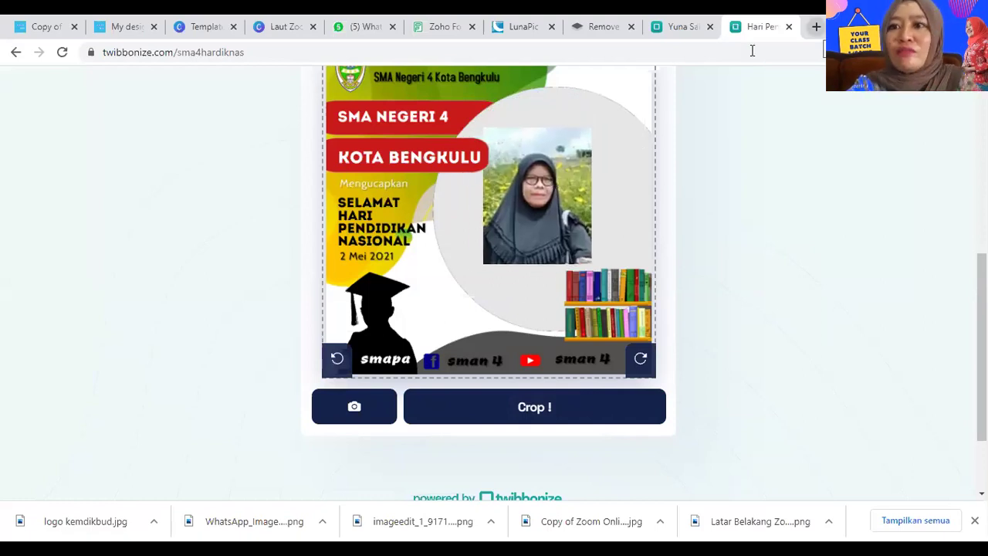
Load facebook.com in a new browser tab
click(816, 26)
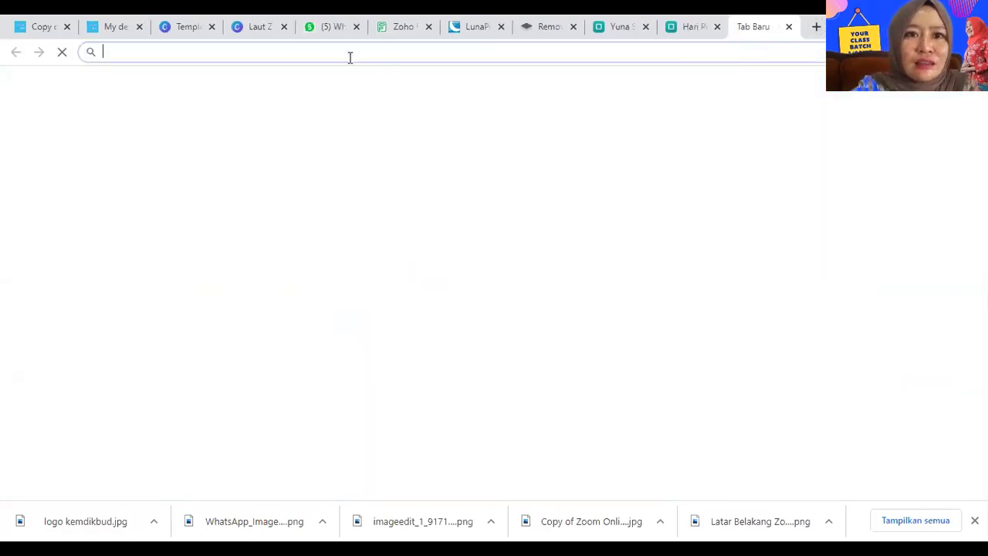
text(faceb)
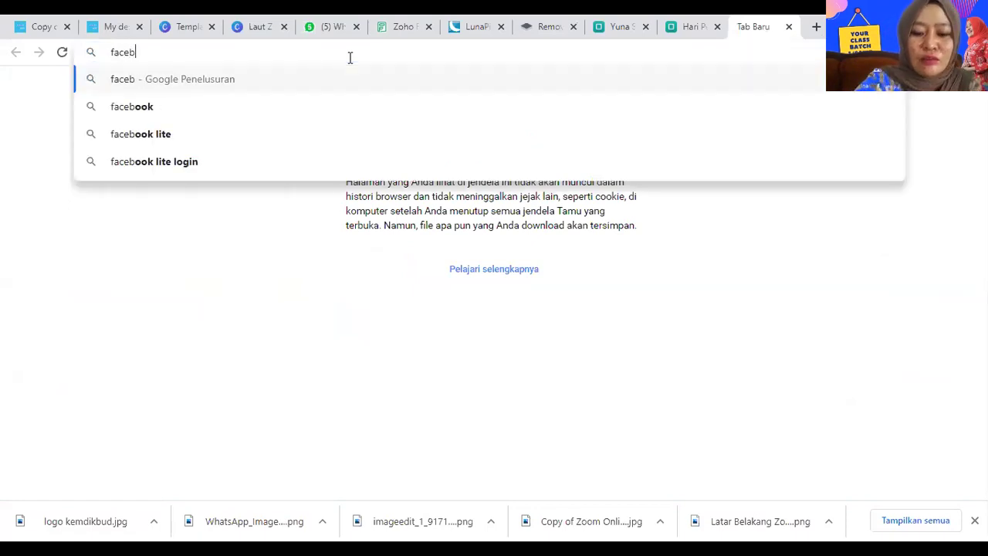
text(ook.com)
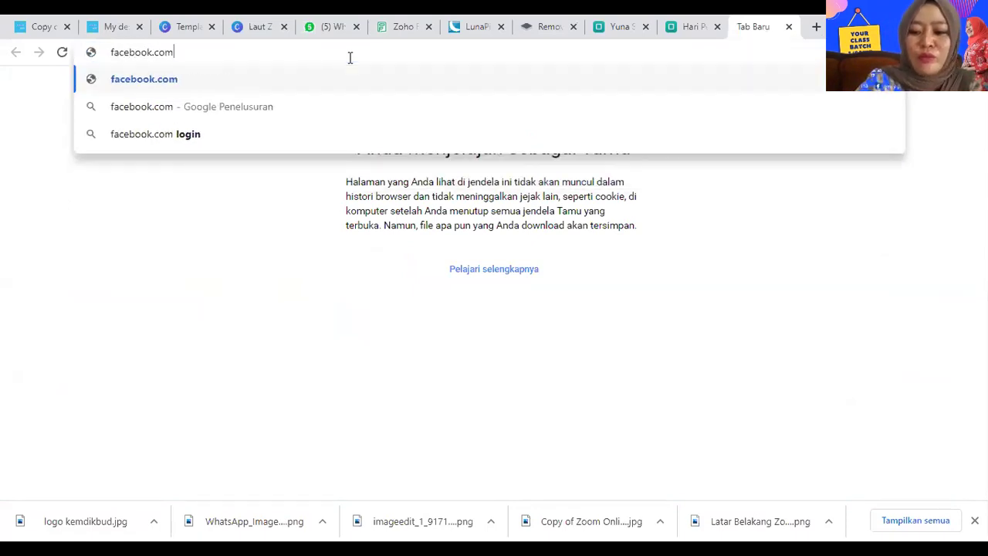
key(Return)
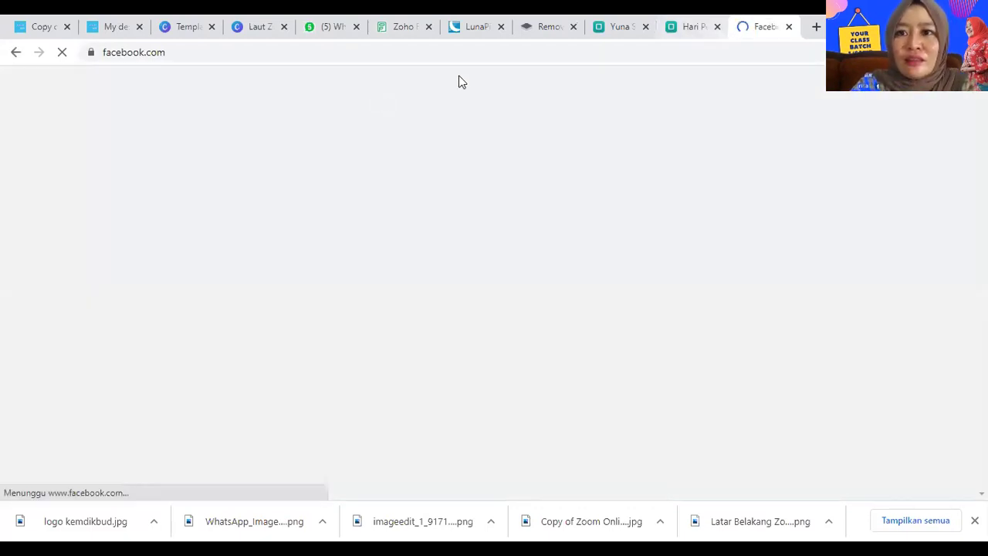
In another new tab, run a Google search for the singer's name
click(809, 41)
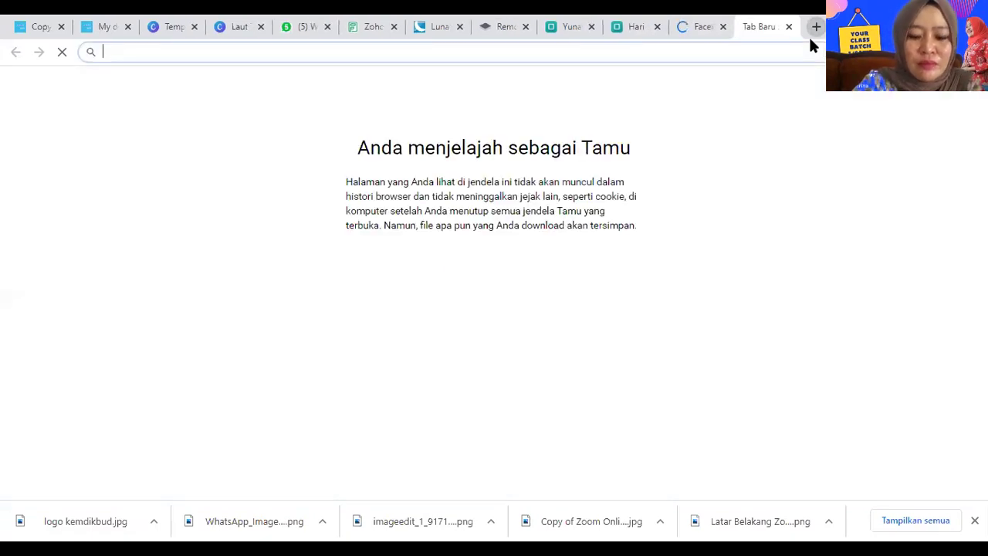
text(bung)
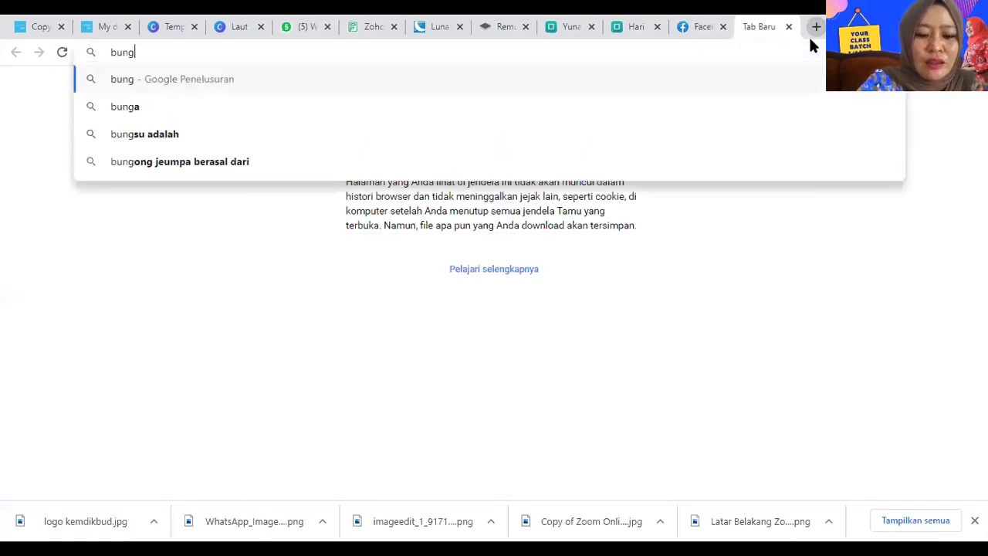
text(a citra)
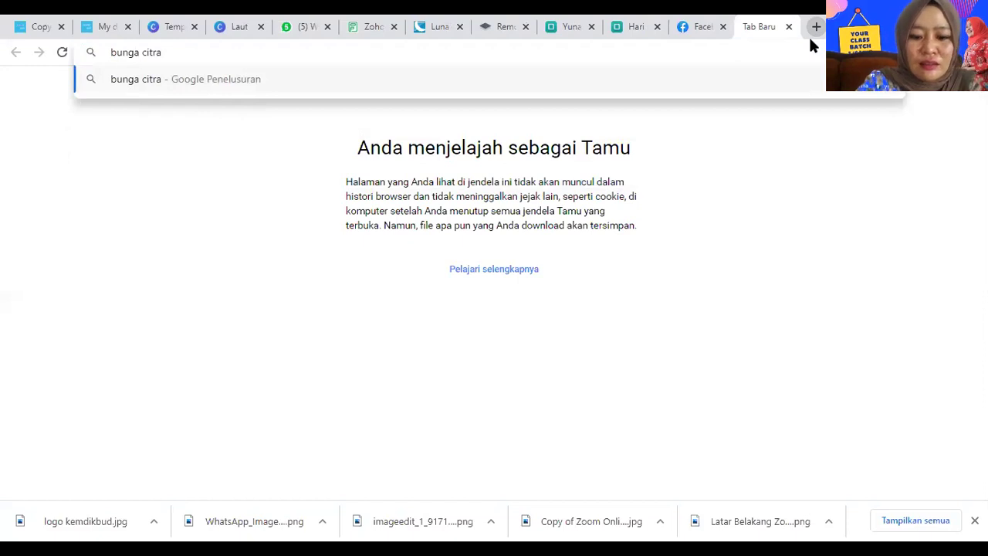
text( lestari)
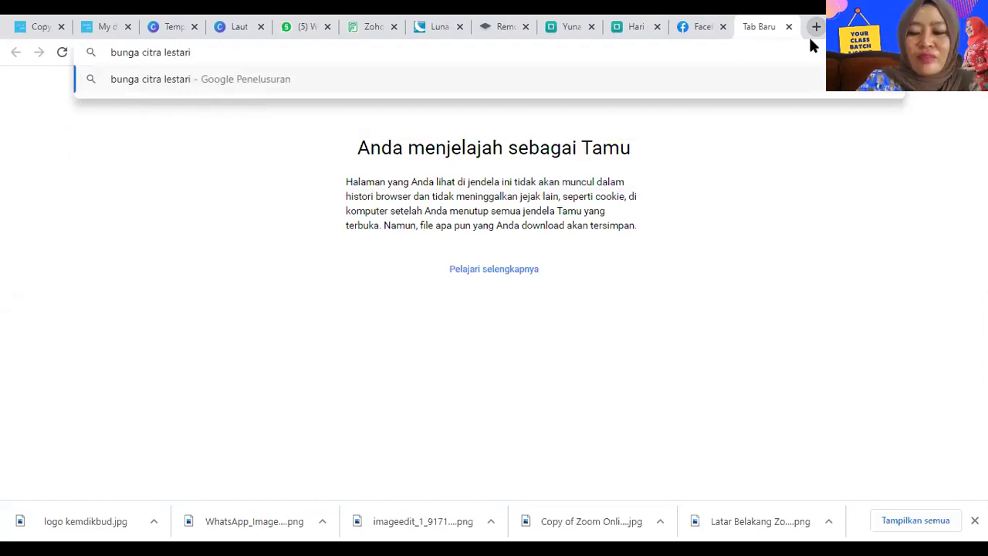
key(Return)
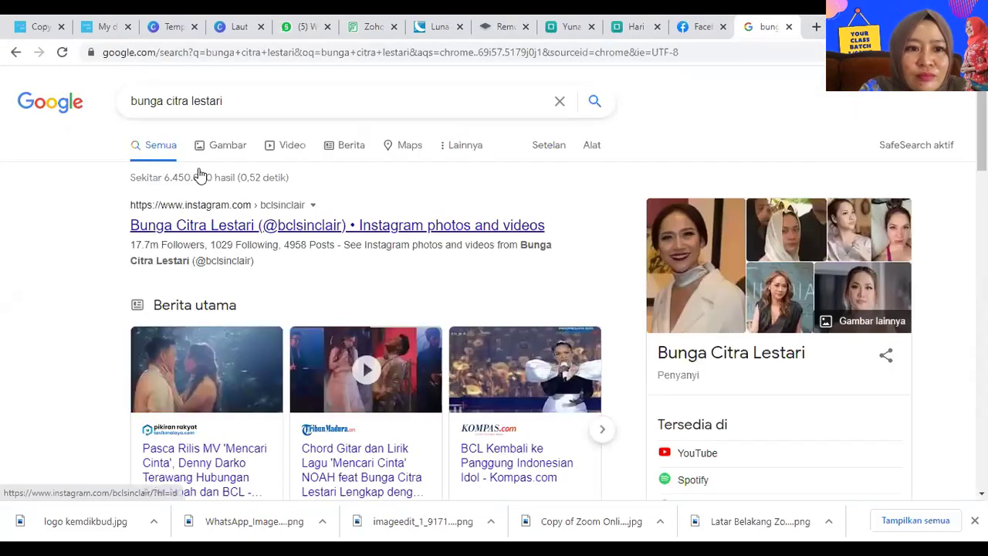
Save the singer's grid.id photo from Google Images as bunga.jpeg, then return to Twibbonize
click(215, 148)
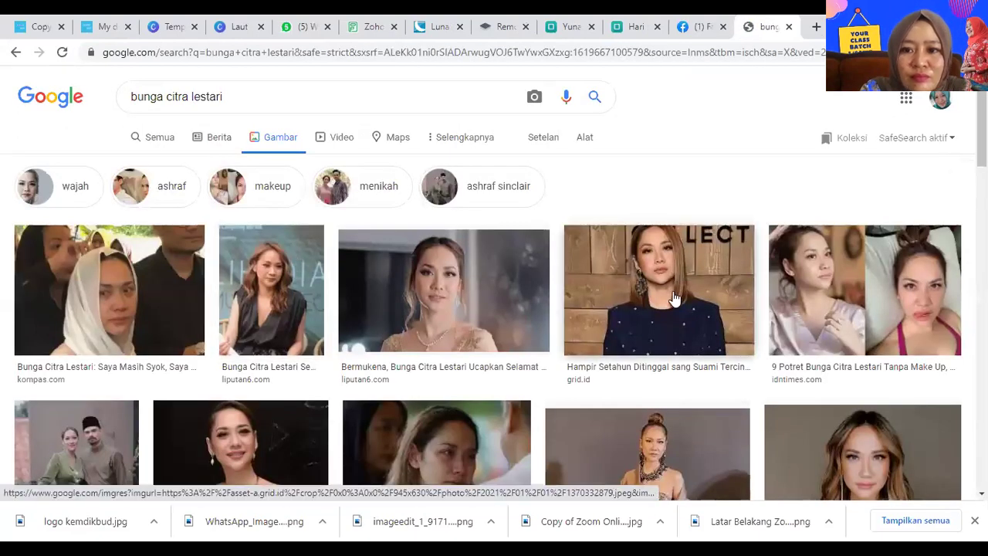
click(674, 298)
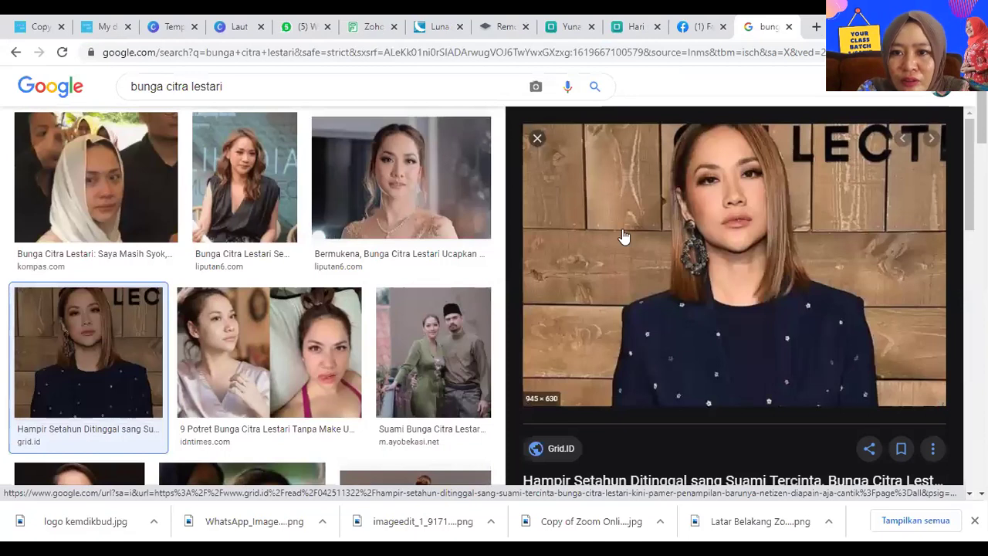
right_click(621, 228)
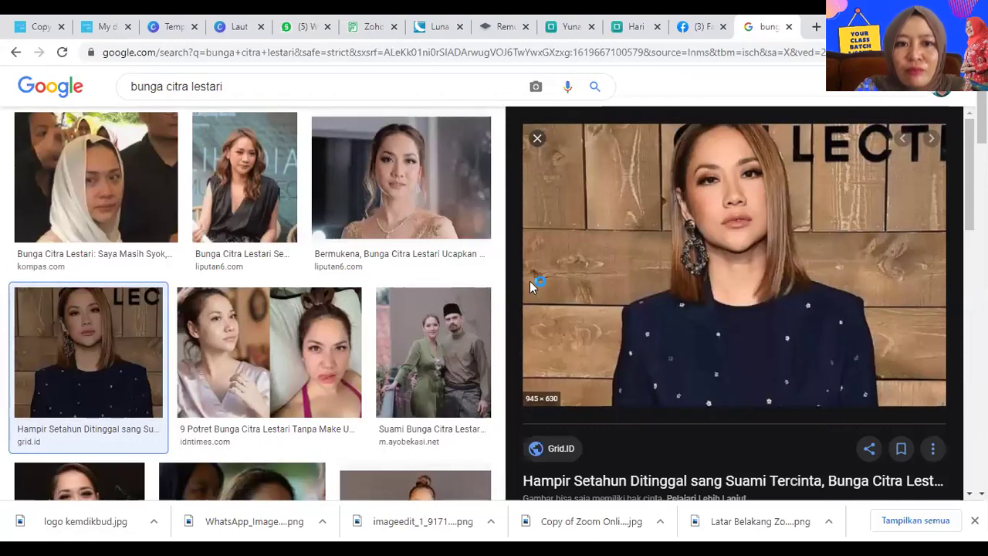
right_click(578, 287)
click(618, 317)
text(bunga)
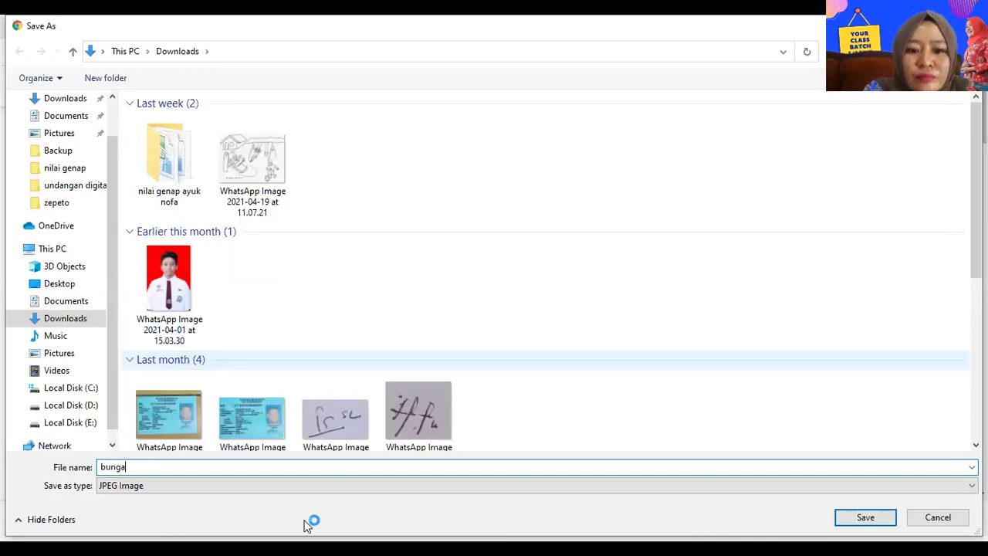
key(Return)
click(643, 42)
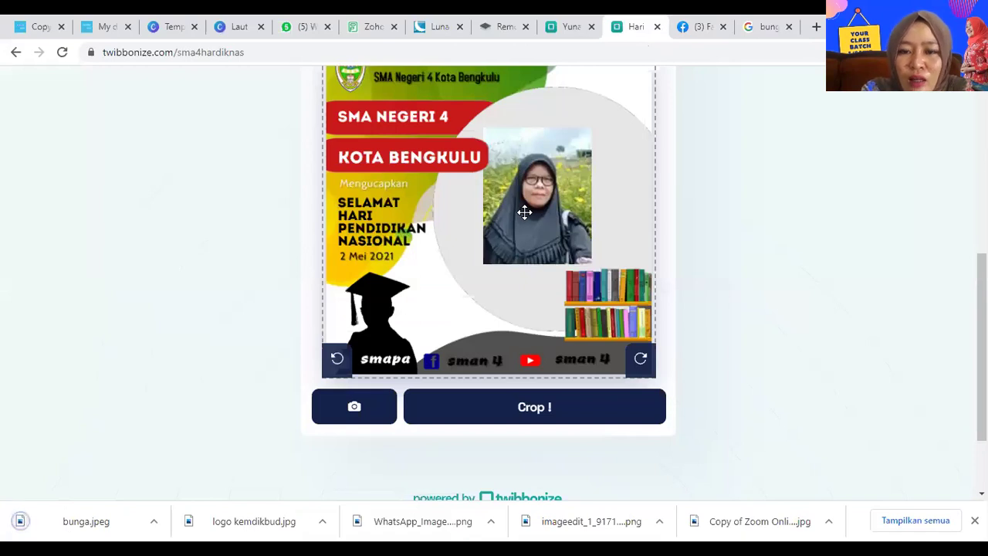
Replace the frame photo with bunga, shift it to show her face, and crop it
mouse_move(535, 219)
mouse_down()
mouse_move(563, 221)
mouse_move(550, 218)
mouse_up()
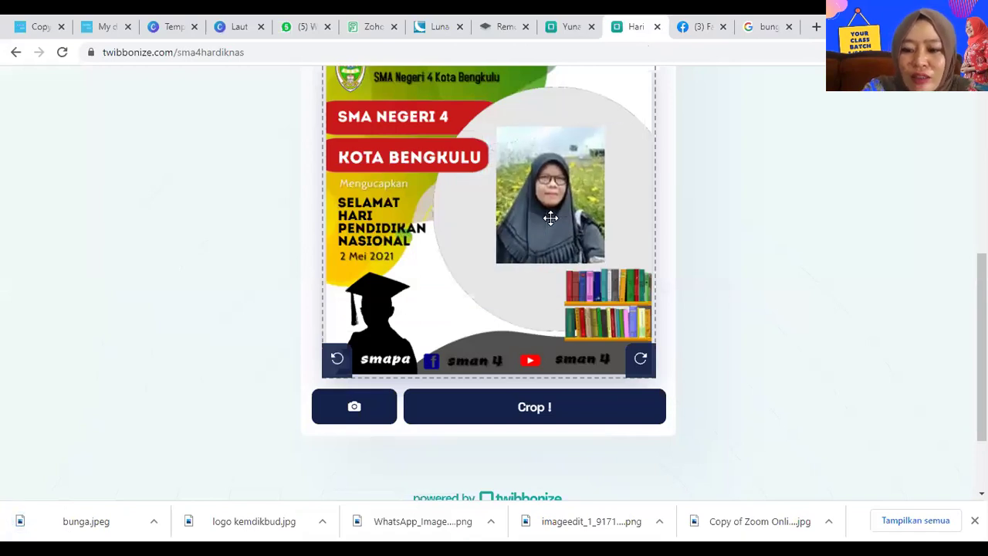
click(357, 409)
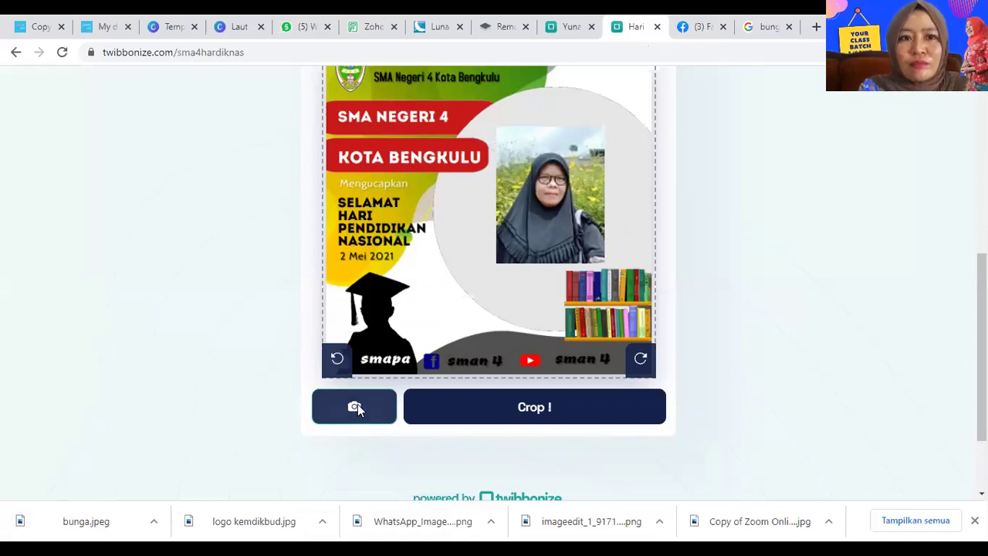
click(355, 408)
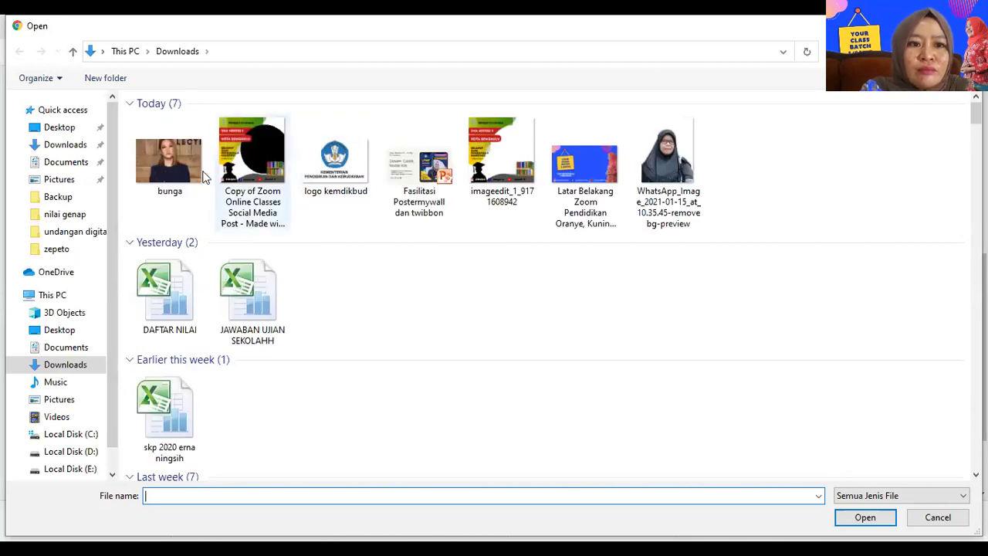
click(185, 163)
click(865, 519)
drag(568, 206, 611, 224)
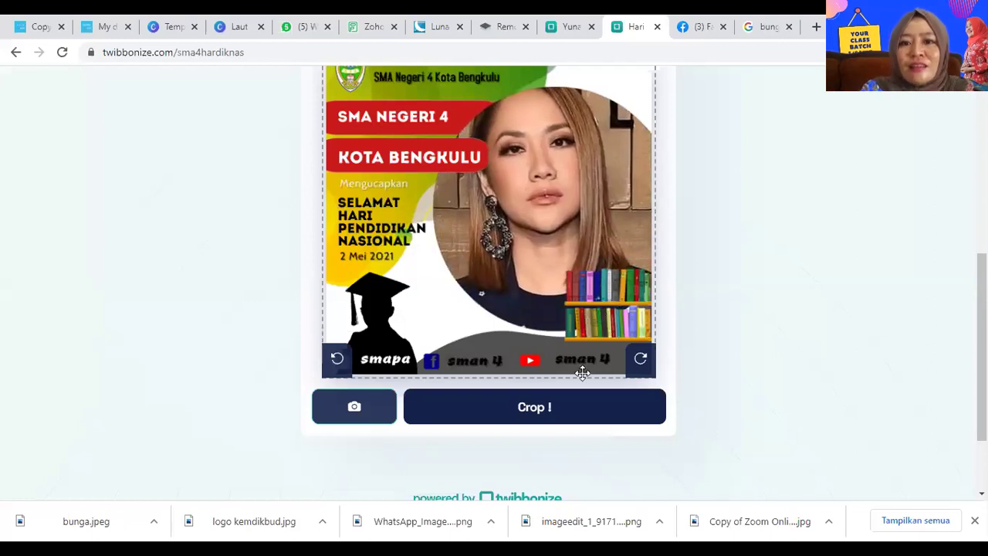
click(545, 411)
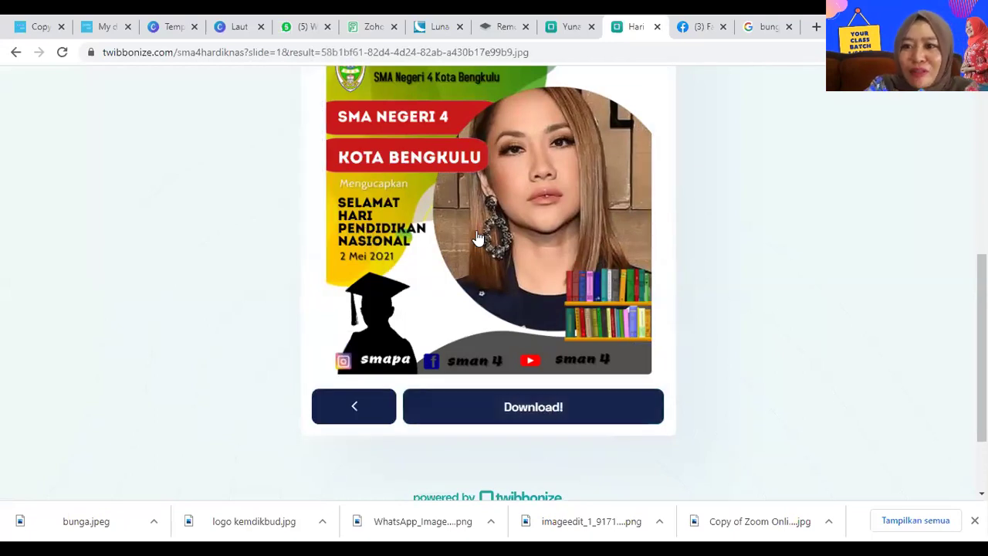
Download the finished Hari Pendidikan Nasional twibbon image as a jpg
click(548, 406)
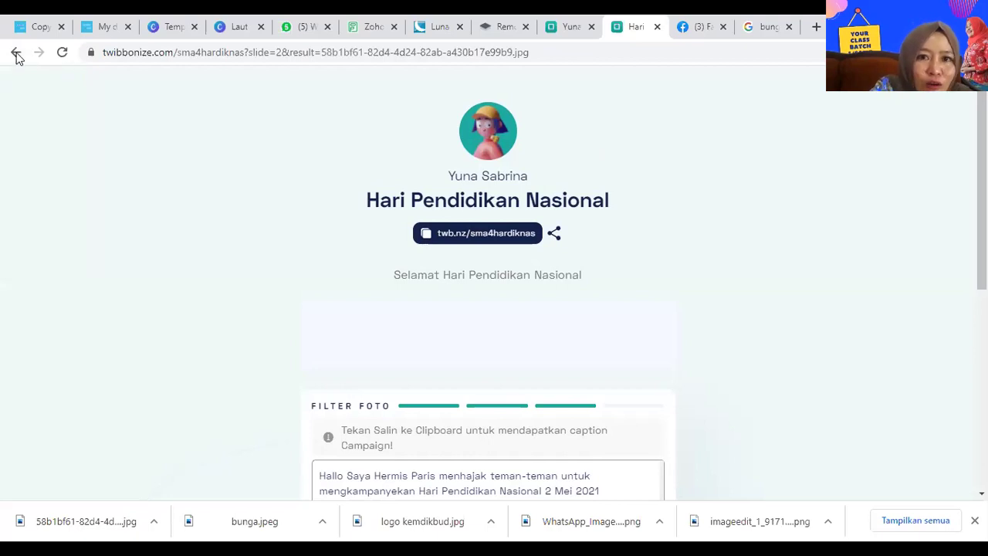
Scroll through Campaign Saya, showing Hari Pendidikan Nasional and the older Ramadhan campaigns
click(575, 26)
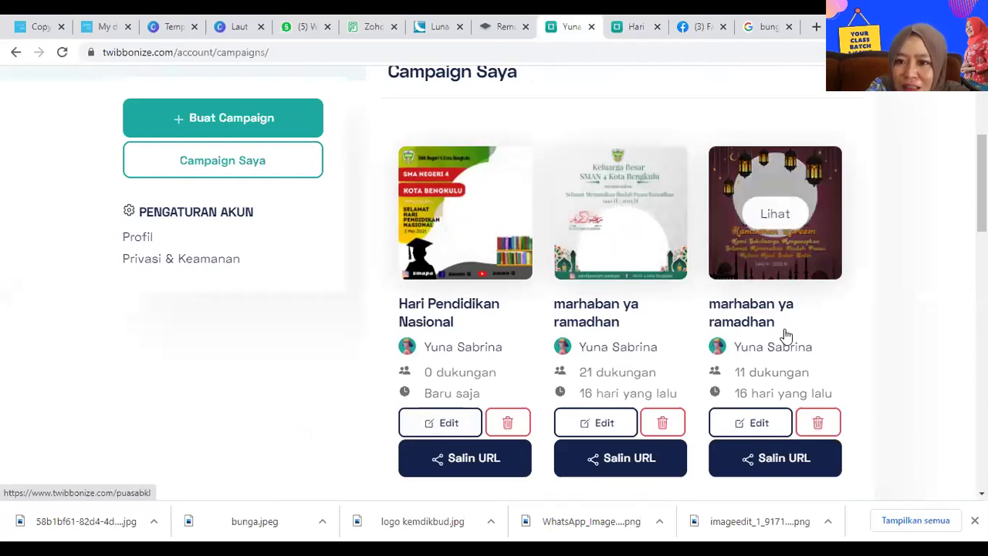
scroll(982, 186, down, 1)
scroll(981, 185, down, 10)
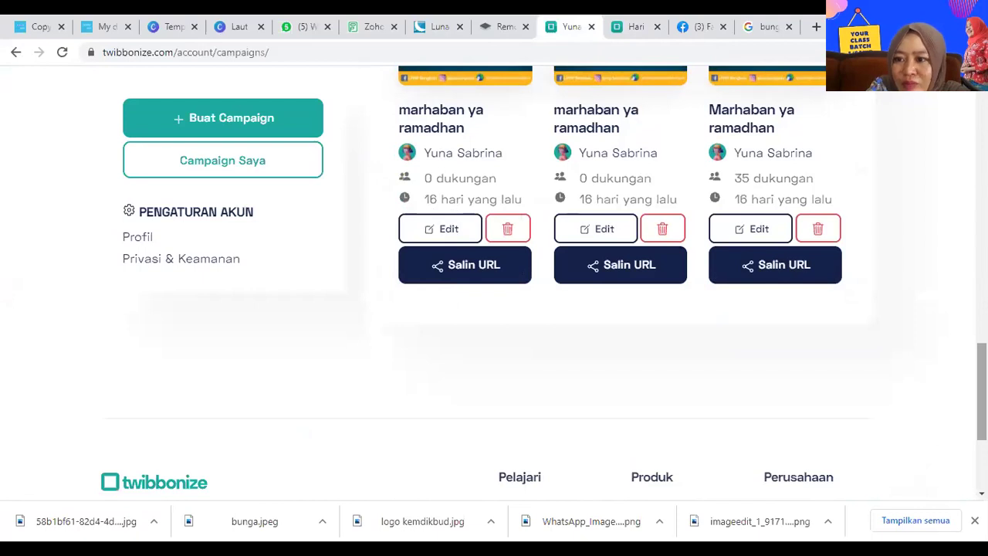
scroll(794, 361, up, 3)
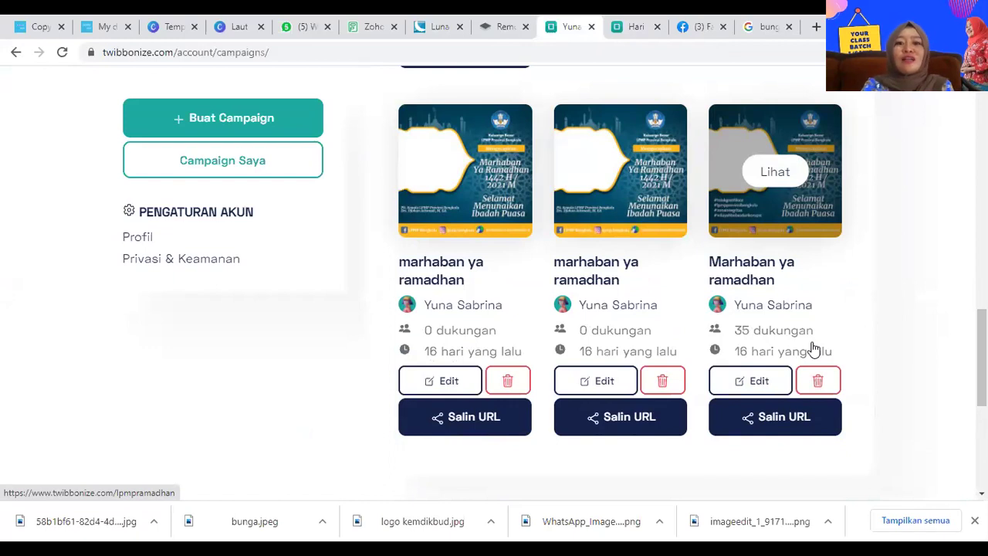
scroll(981, 355, up, 1)
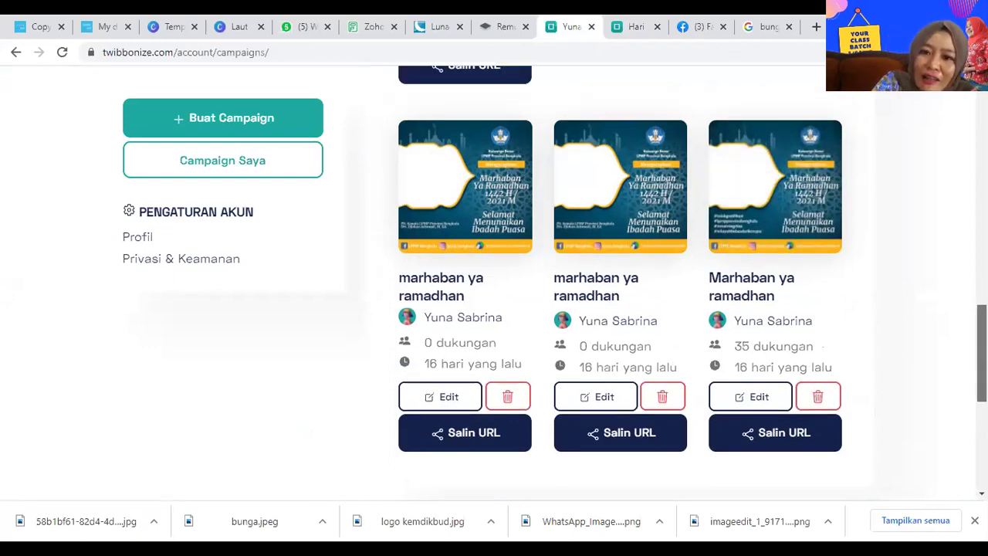
scroll(617, 293, up, 1)
scroll(617, 293, down, 1)
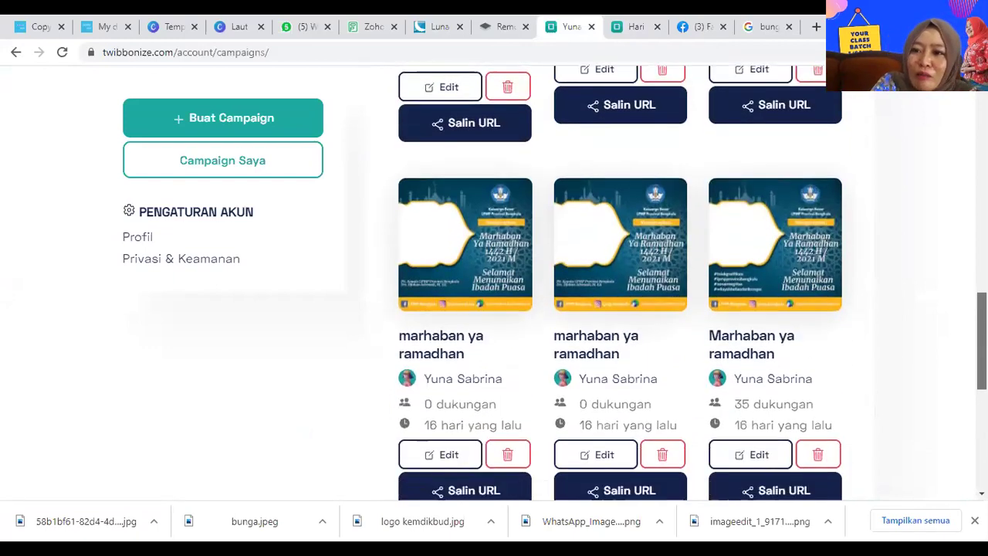
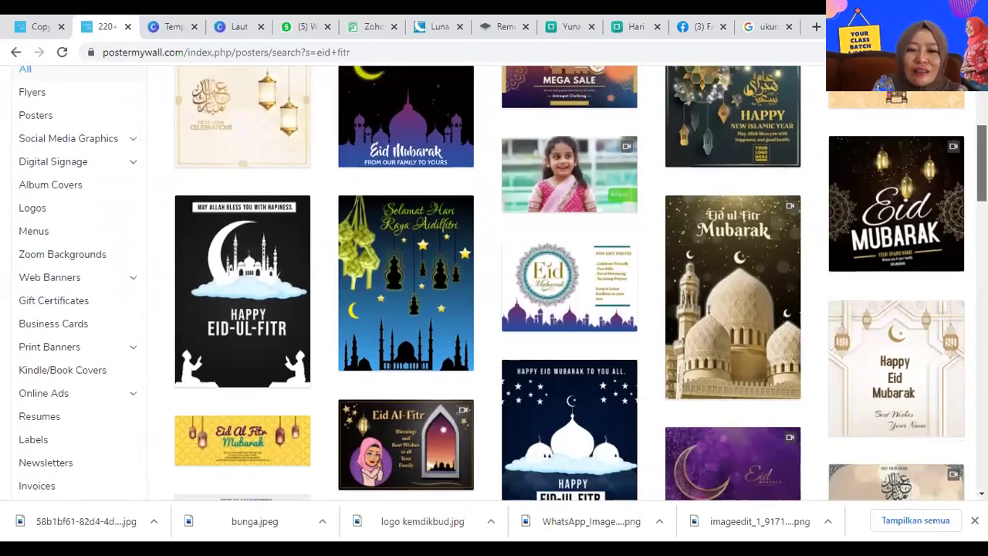
scroll(494, 308, down, 3)
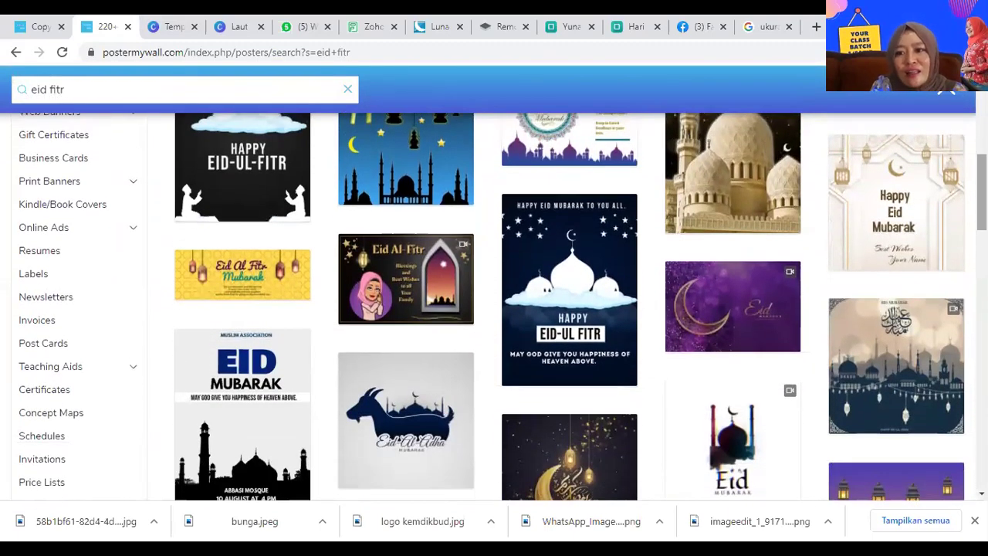
scroll(494, 309, down, 3)
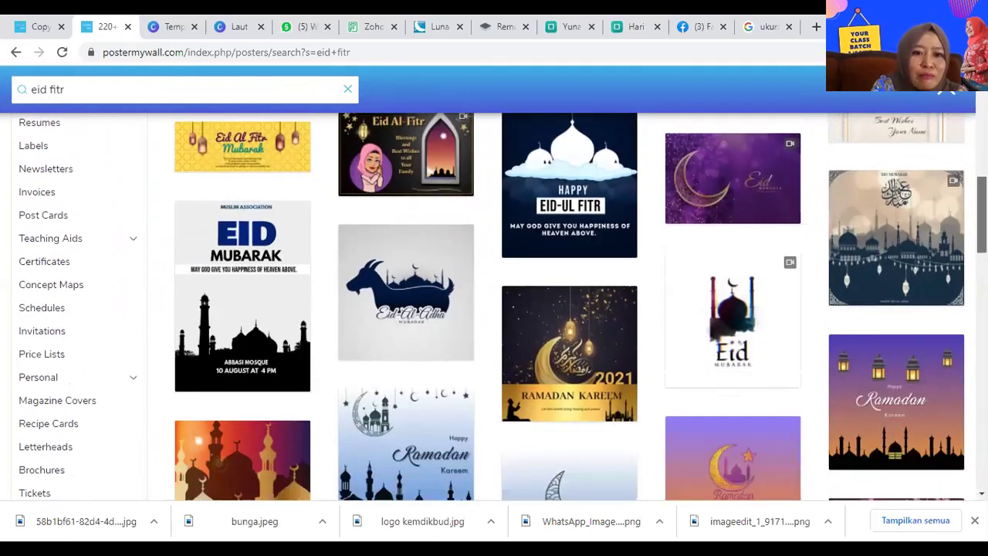
scroll(493, 308, down, 3)
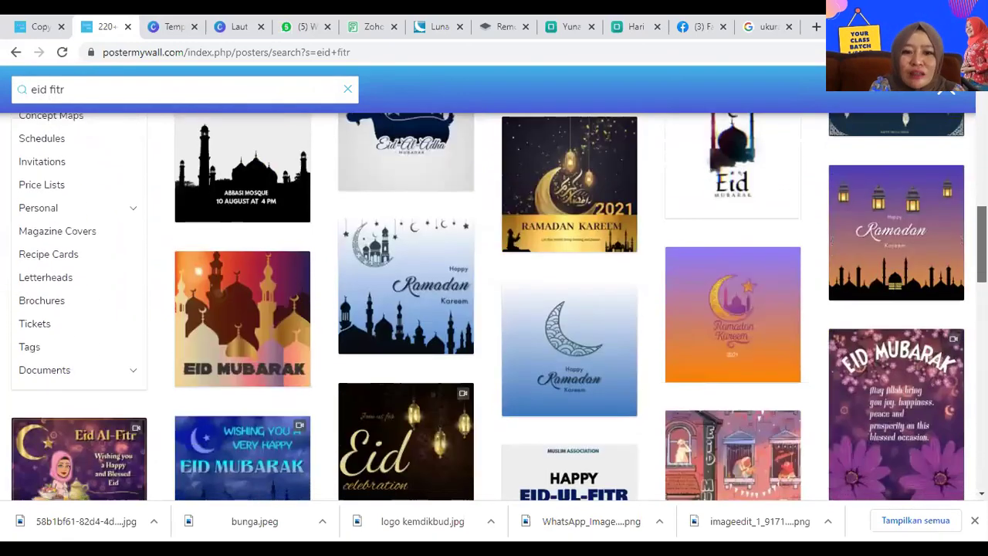
scroll(494, 308, down, 1)
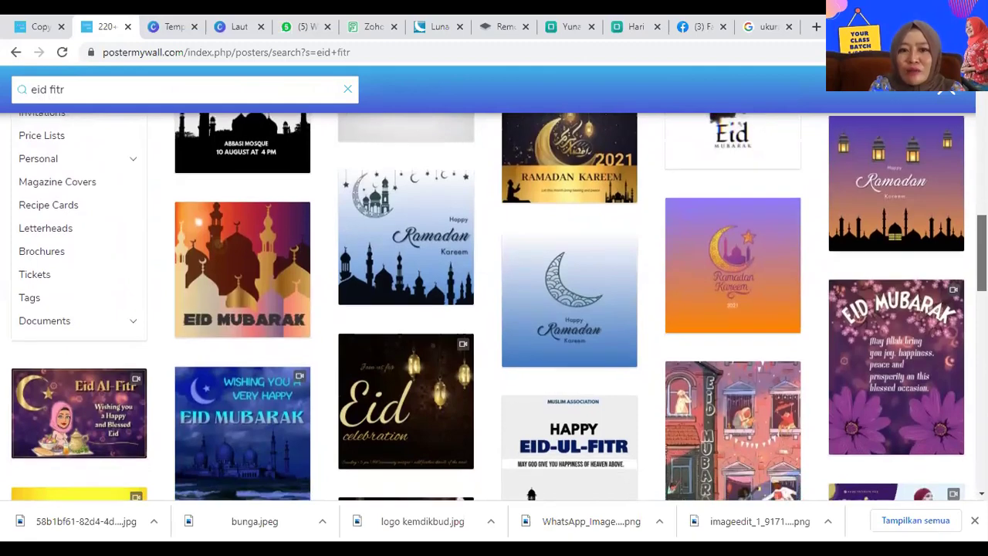
scroll(494, 309, up, 10)
scroll(493, 309, down, 7)
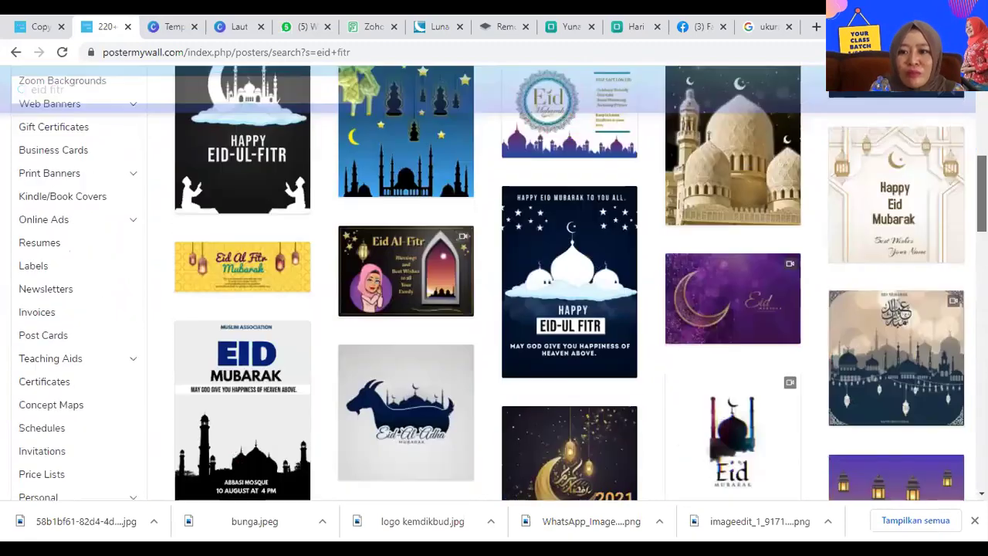
scroll(502, 283, up, 1)
scroll(494, 308, up, 3)
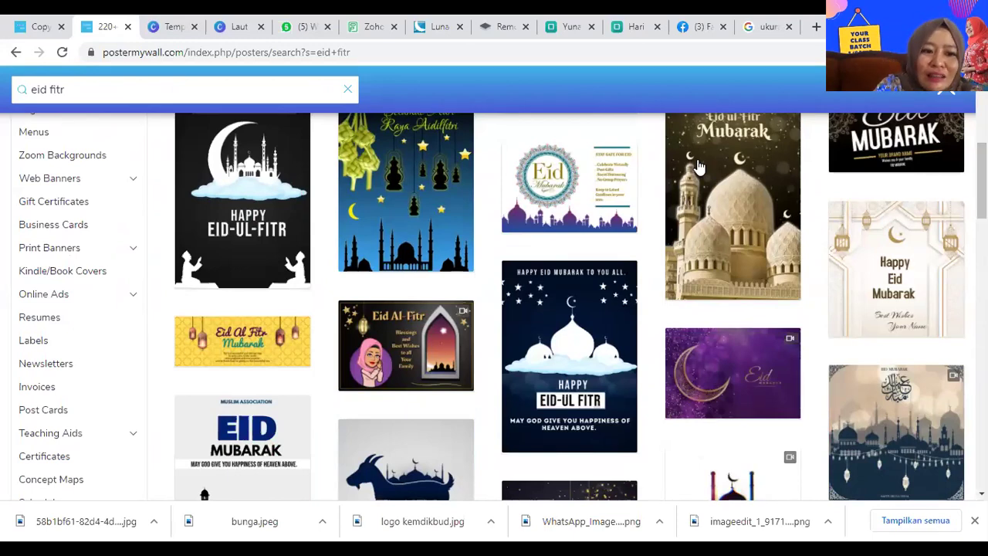
mouse_move(370, 261)
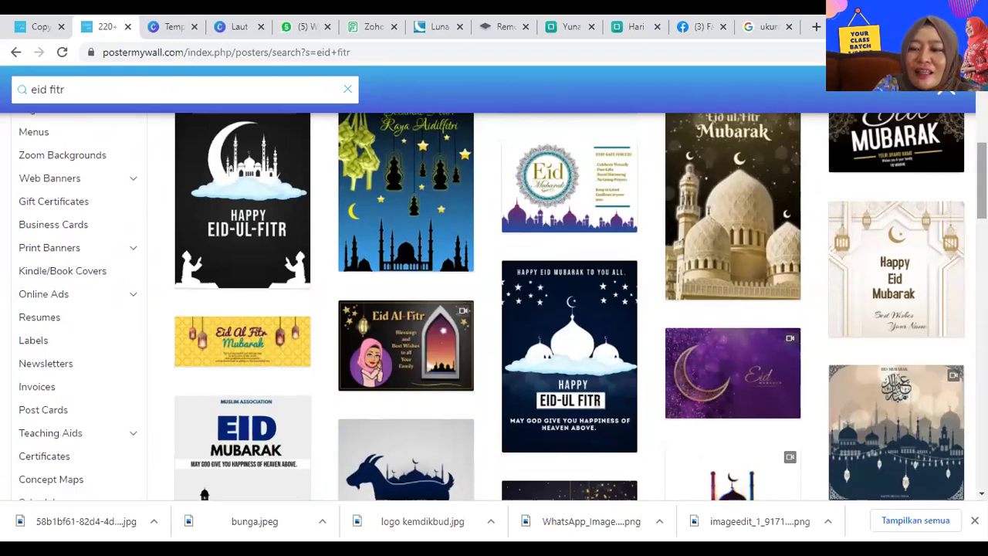
scroll(370, 261, up, 3)
scroll(493, 283, down, 1)
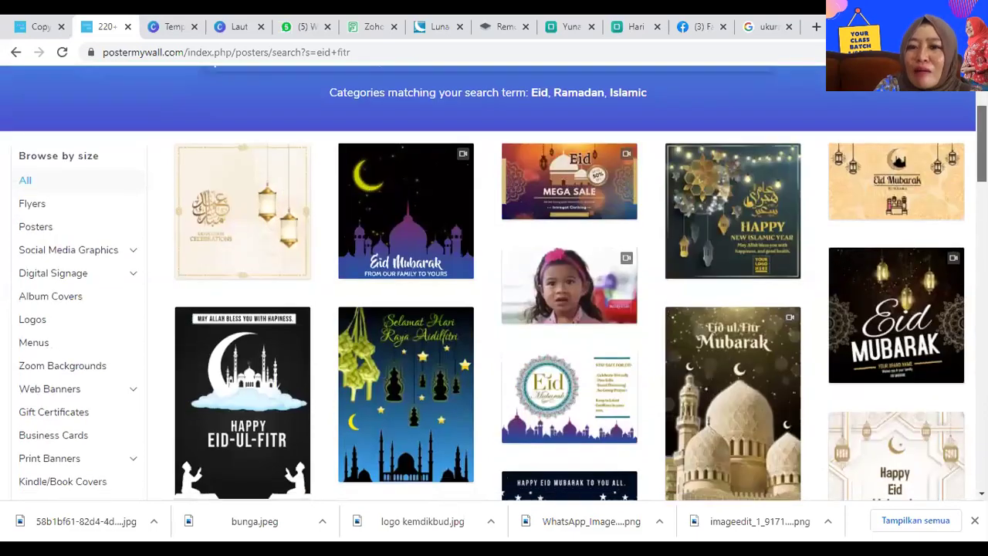
scroll(493, 283, down, 3)
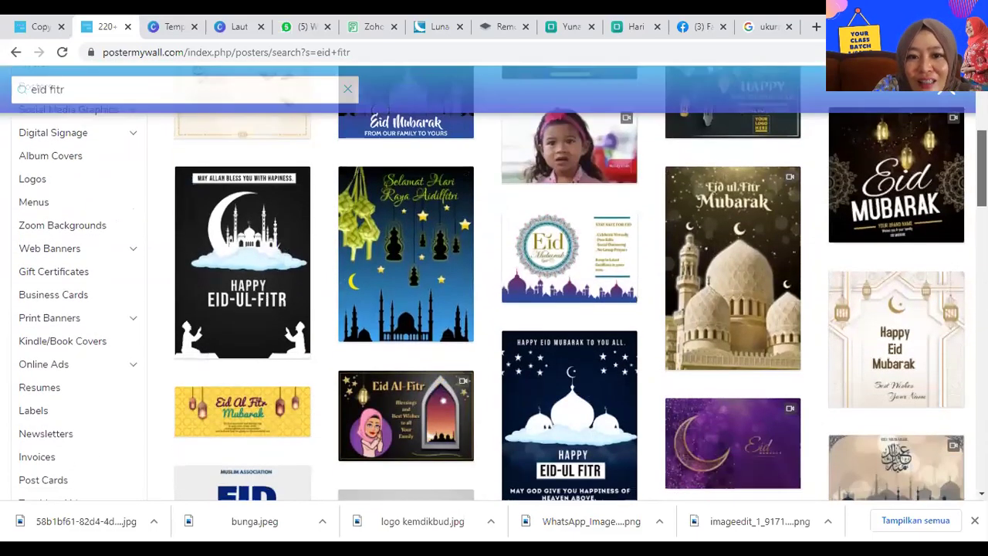
scroll(493, 284, down, 3)
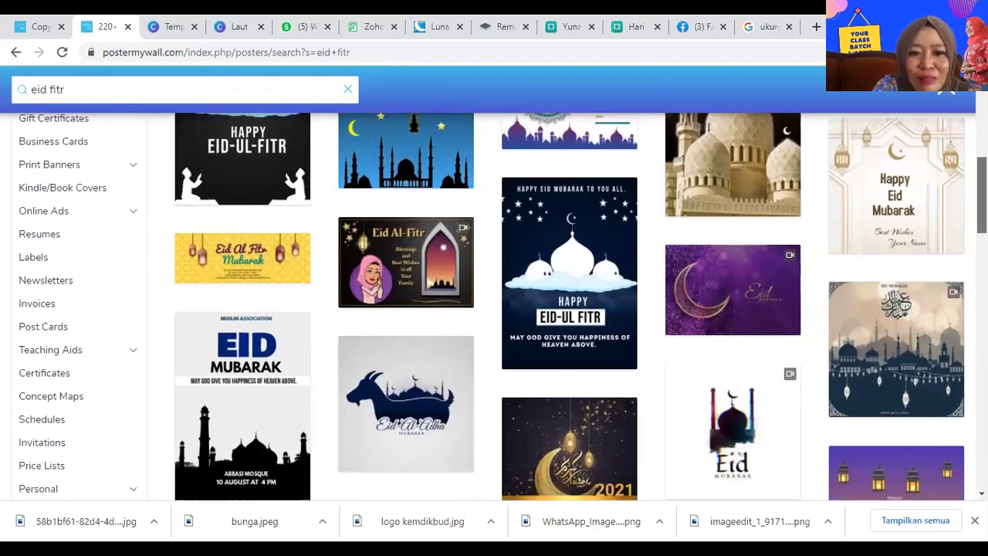
scroll(493, 283, down, 2)
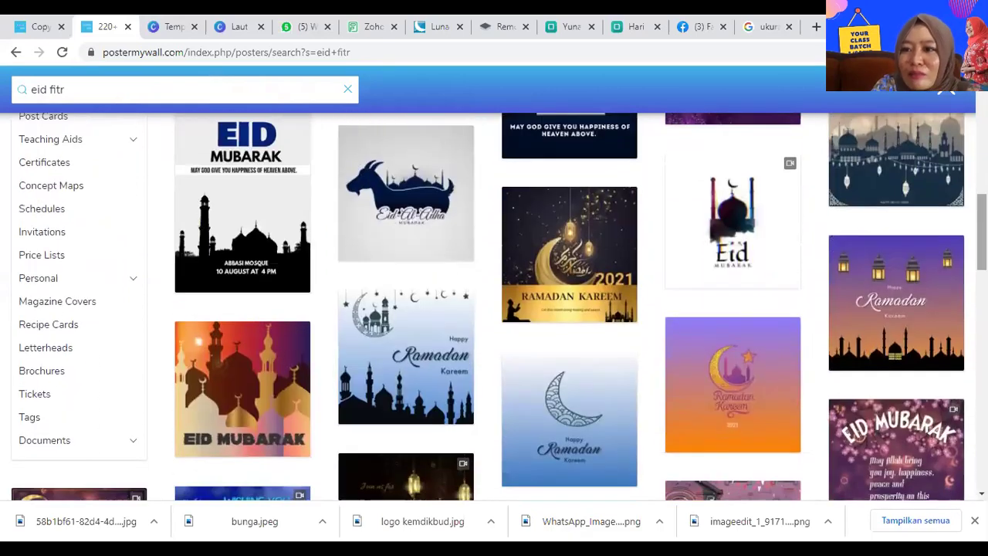
scroll(494, 283, down, 2)
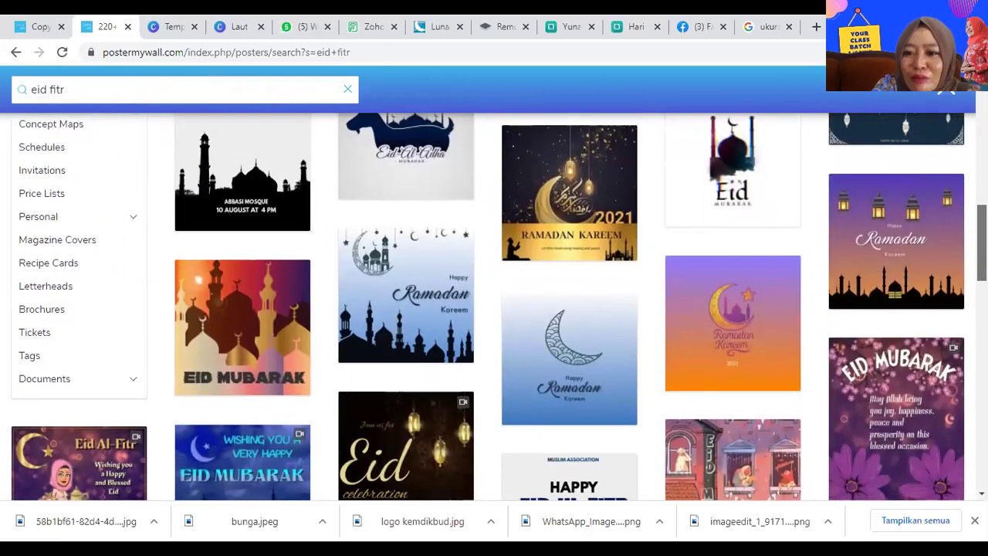
scroll(493, 283, down, 3)
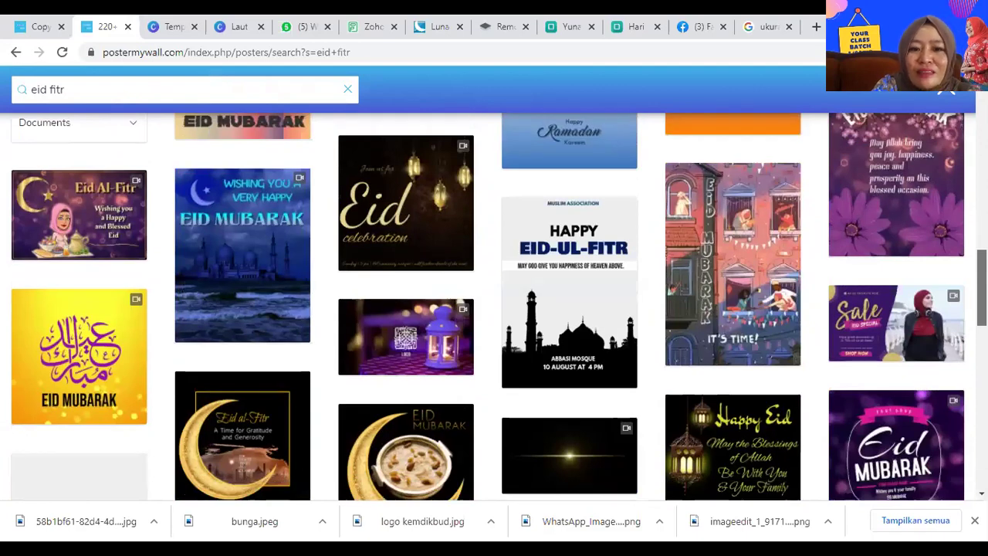
scroll(493, 283, down, 1)
scroll(493, 284, down, 1)
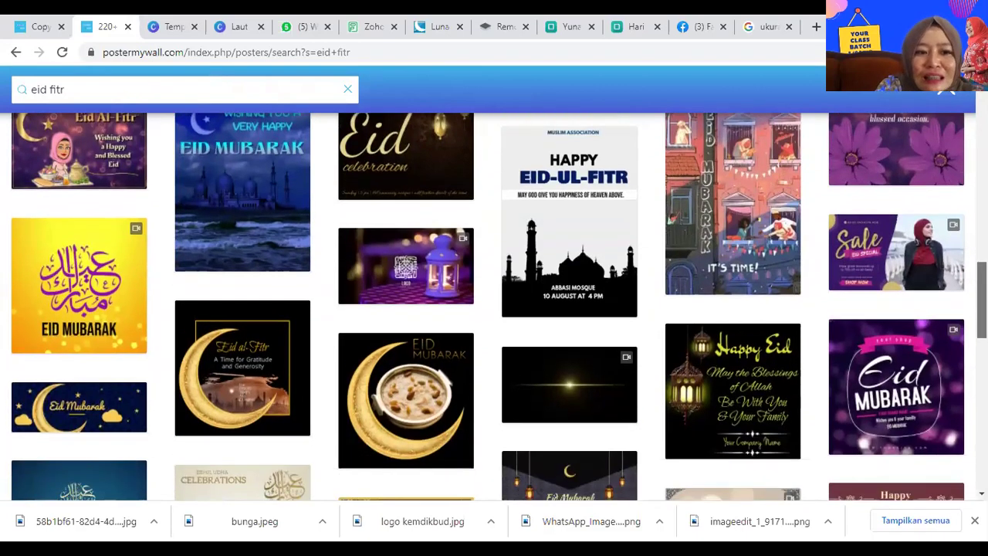
scroll(493, 283, down, 1)
scroll(493, 283, down, 1)
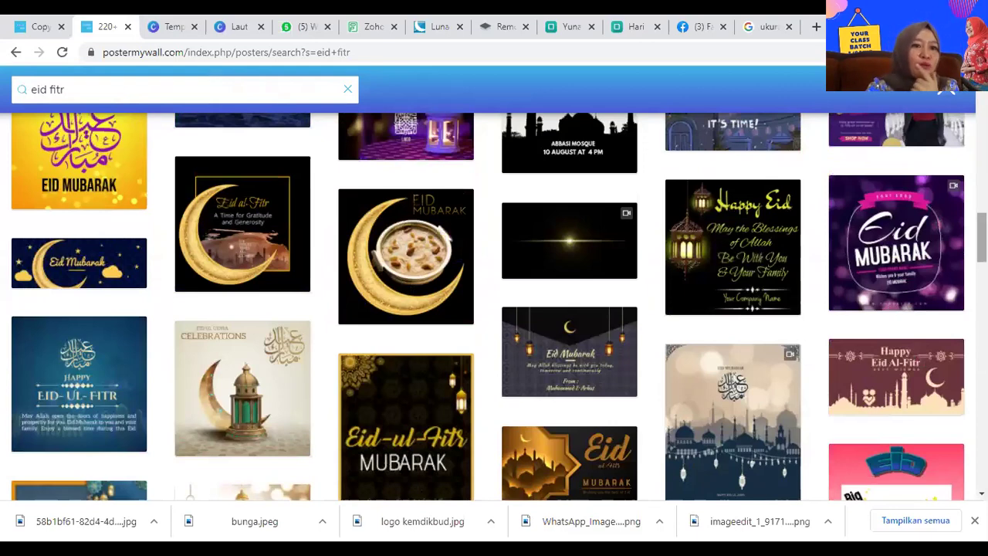
scroll(493, 284, down, 3)
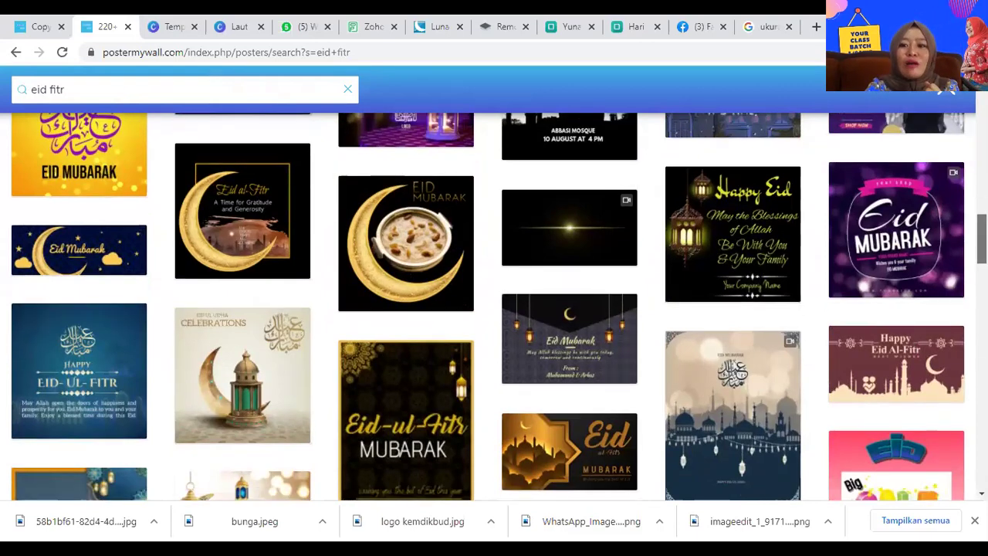
scroll(493, 283, down, 1)
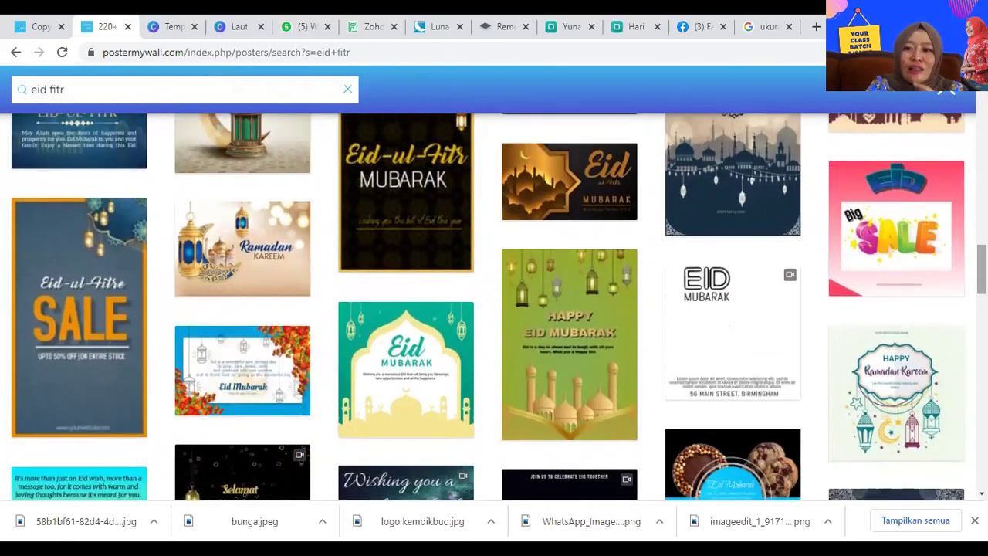
scroll(493, 306, down, 2)
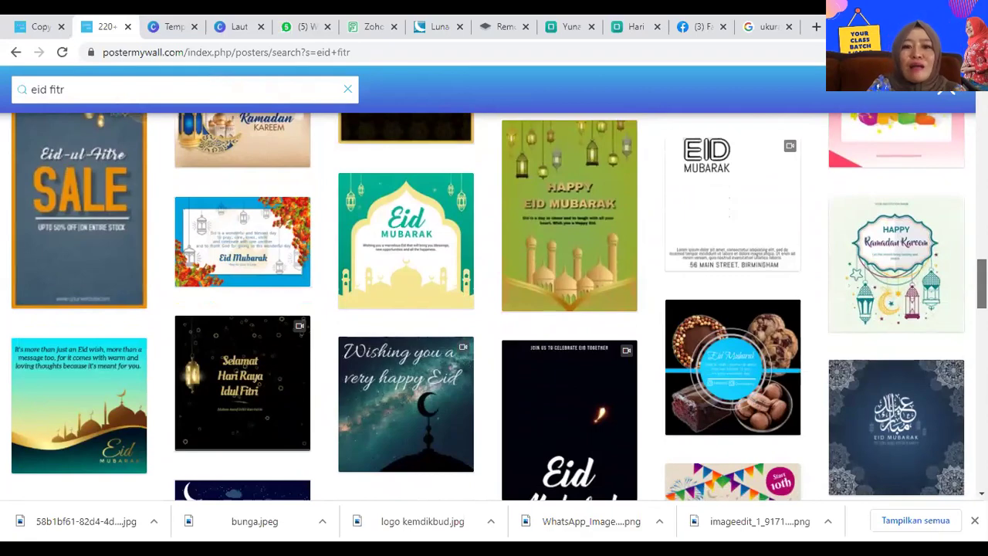
scroll(493, 306, up, 2)
scroll(500, 306, up, 1)
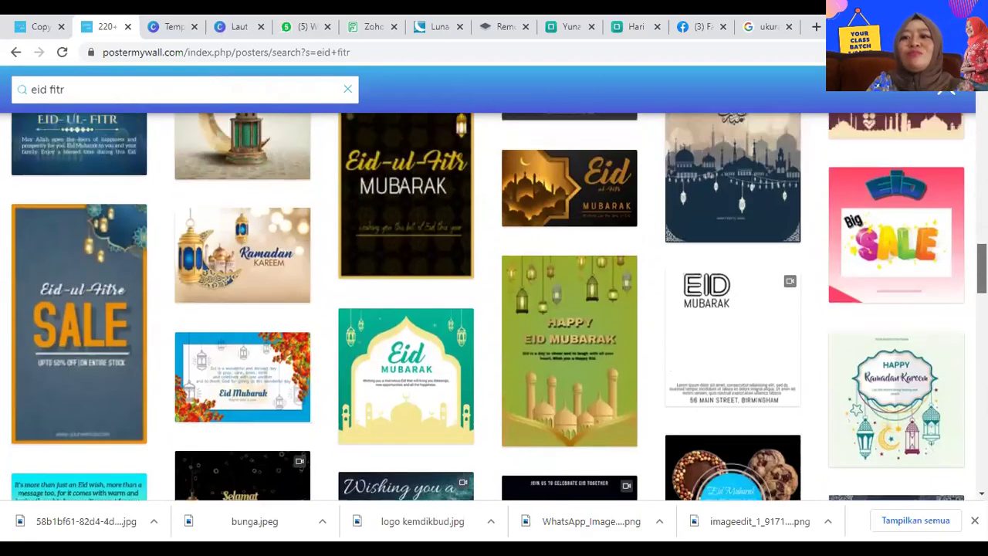
scroll(658, 292, up, 1)
scroll(658, 293, down, 2)
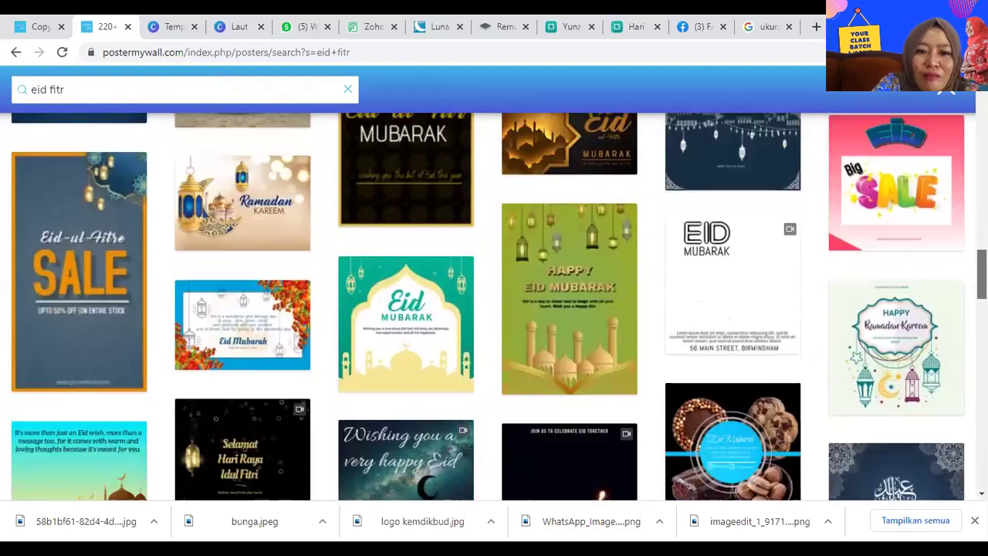
mouse_move(416, 274)
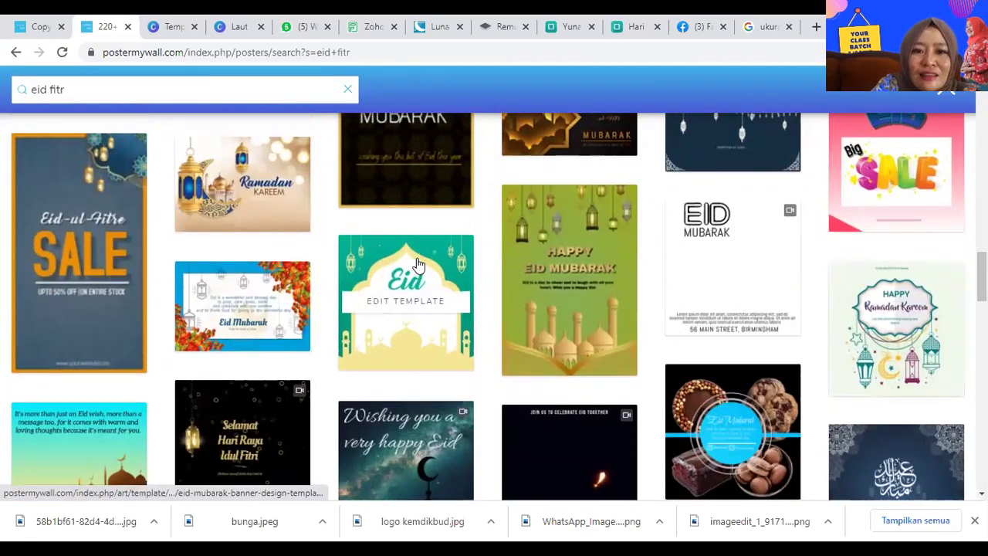
Start an editable copy of the teal Eid Mubarak mosque template and bring up its Resize design list
click(427, 307)
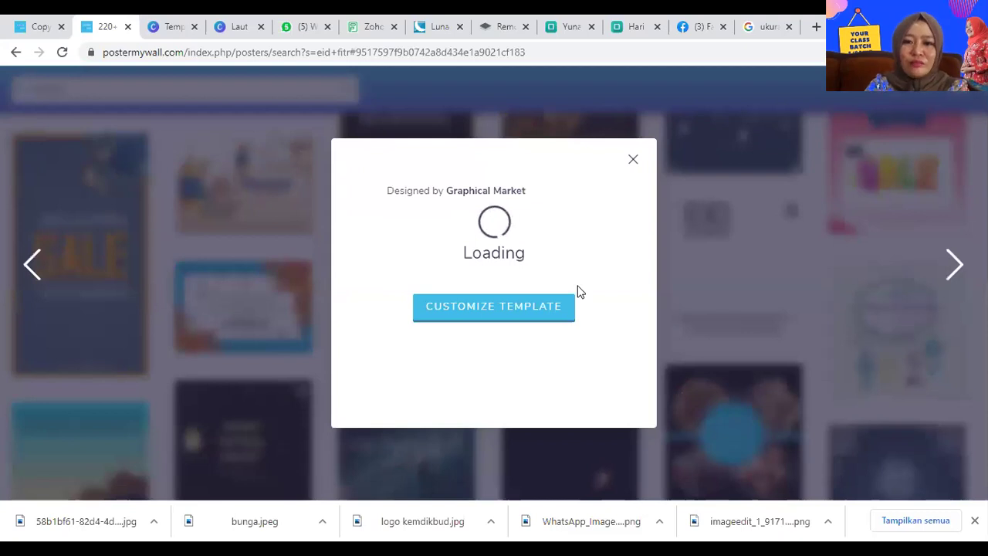
click(503, 315)
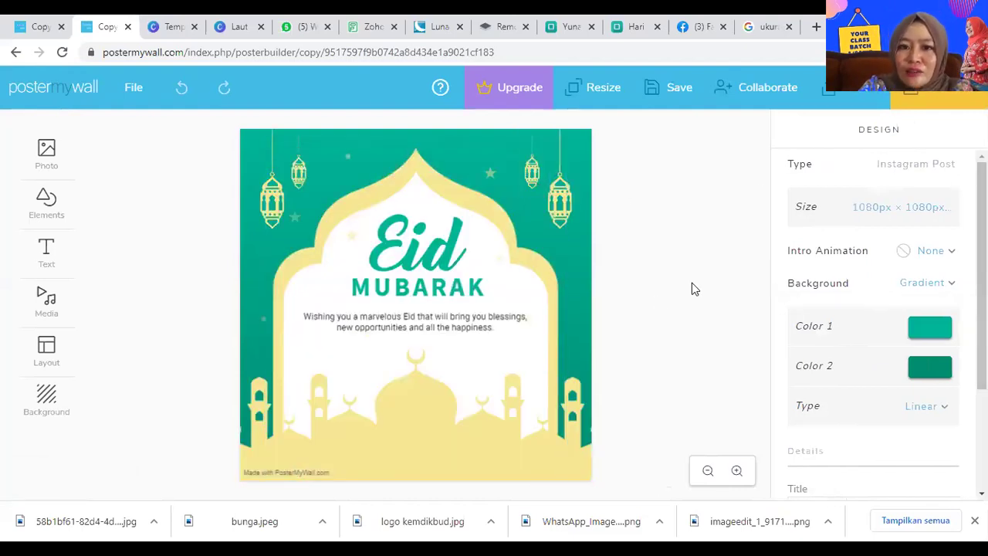
click(939, 215)
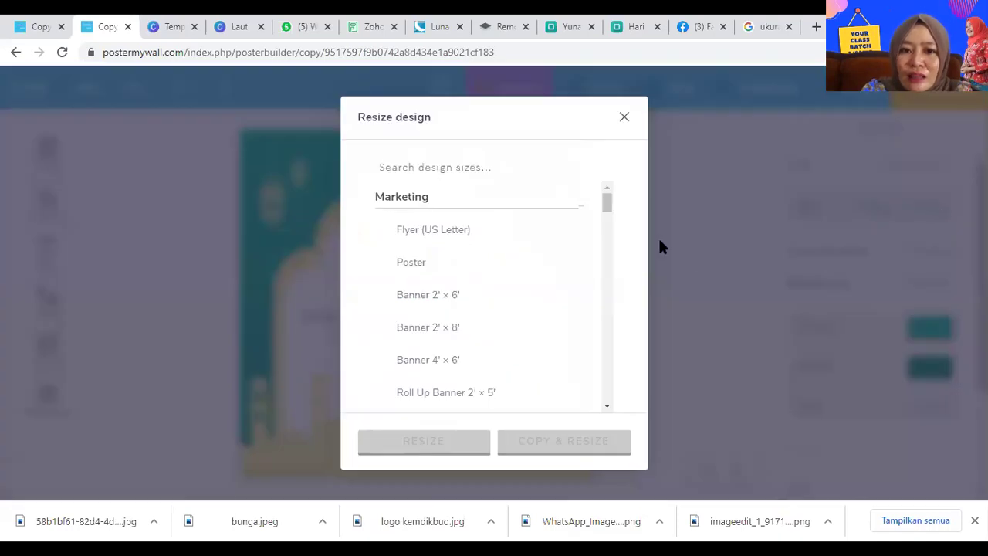
drag(606, 199, 609, 232)
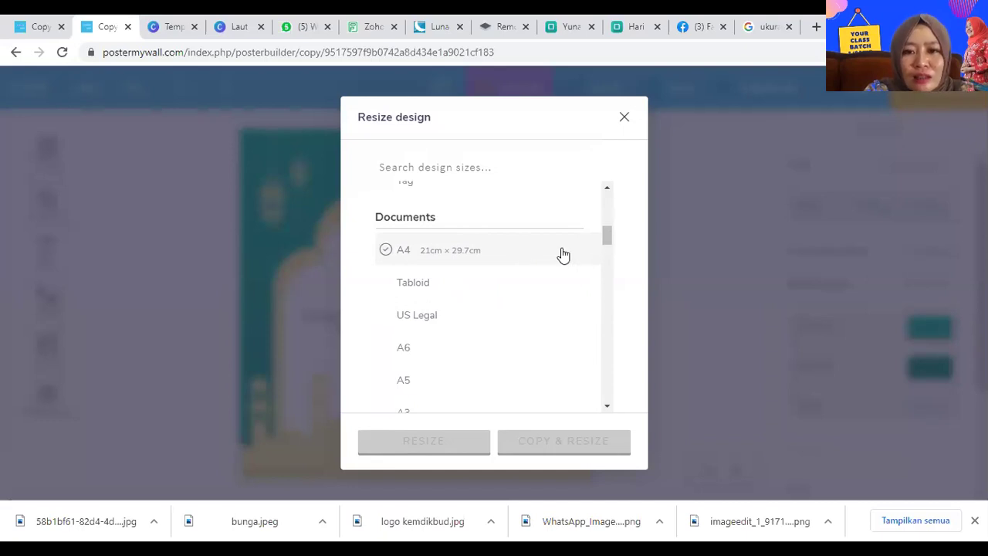
click(624, 119)
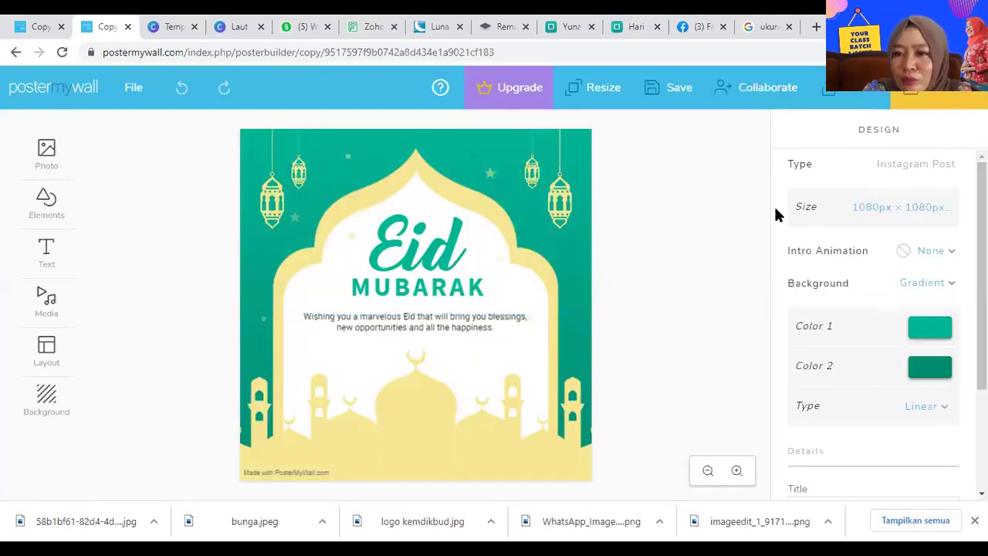
click(911, 209)
drag(606, 205, 615, 266)
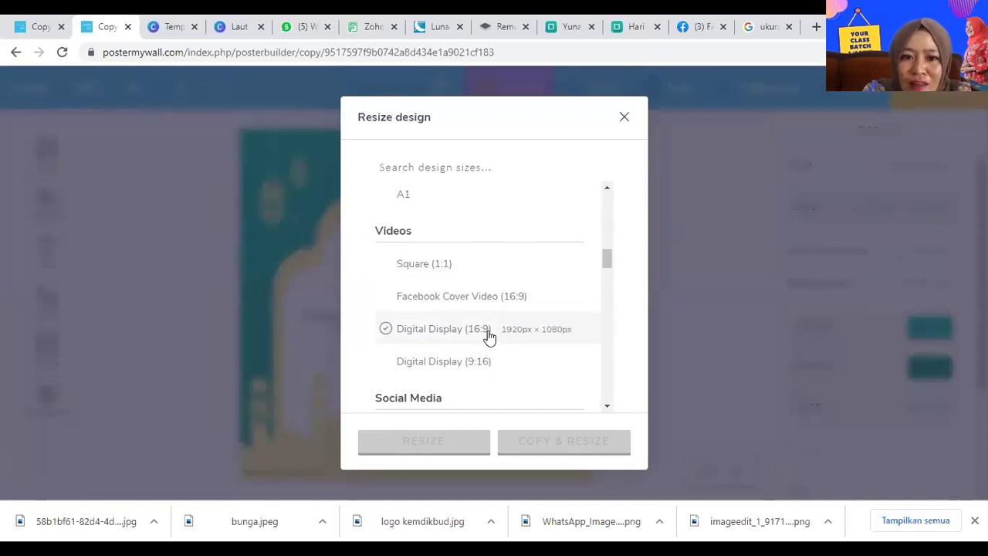
scroll(606, 263, down, 2)
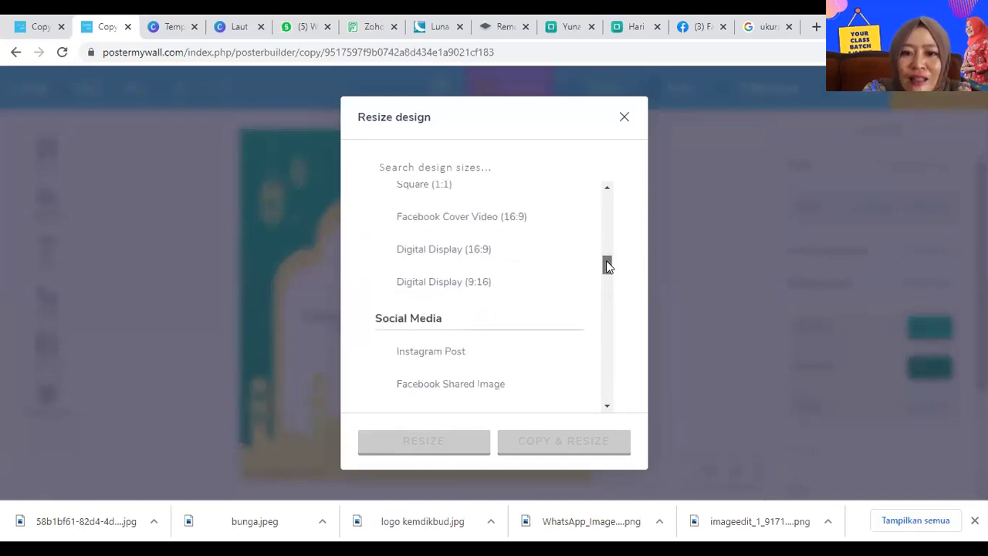
drag(606, 263, 608, 265)
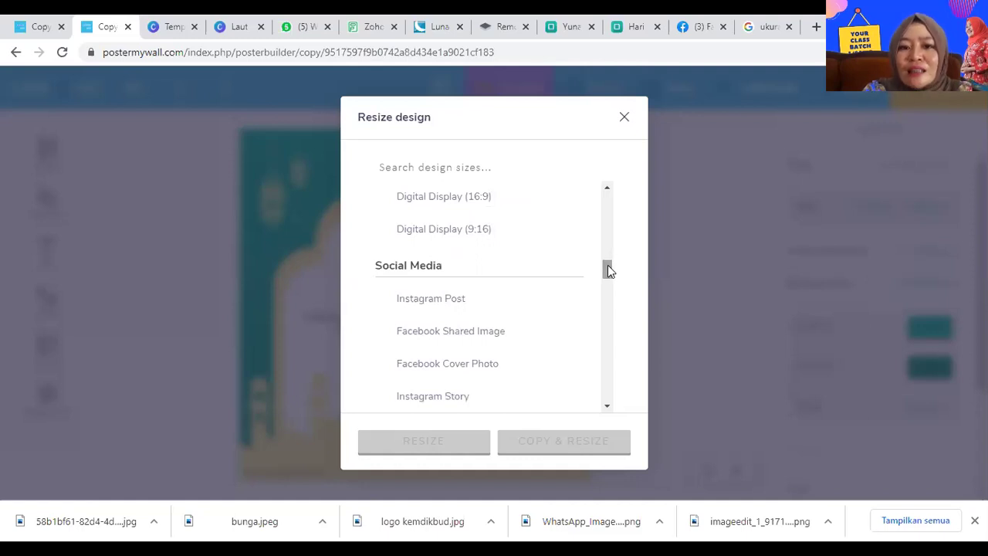
click(425, 306)
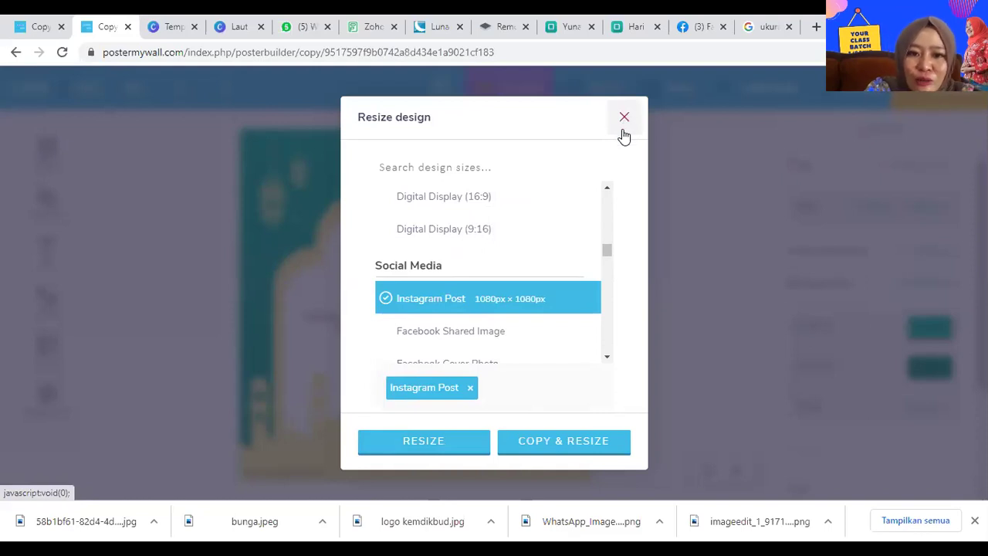
click(411, 447)
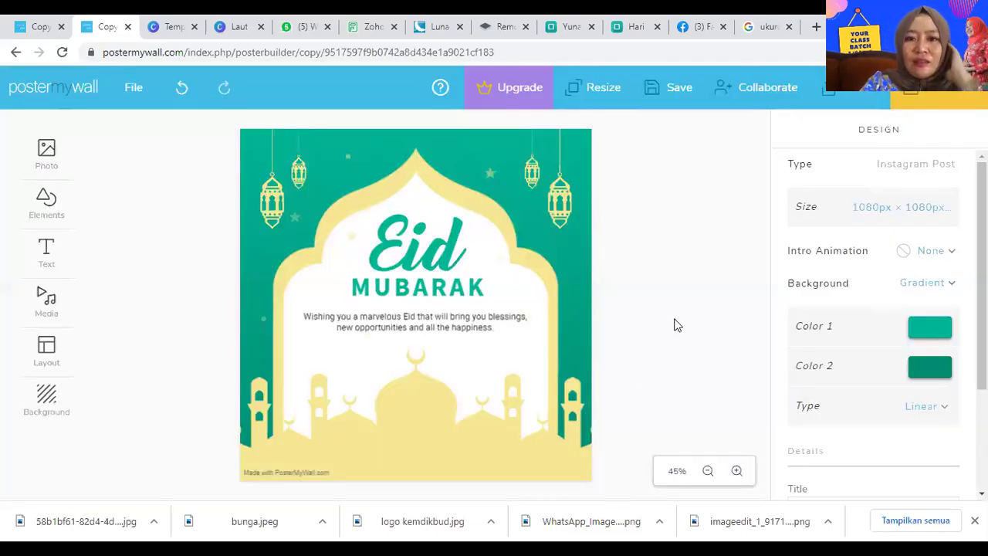
click(558, 198)
Try moving the top-right lantern, deselect it, and bring up the Photo options
mouse_move(561, 216)
mouse_down()
mouse_move(562, 271)
mouse_move(562, 193)
mouse_move(564, 218)
mouse_up()
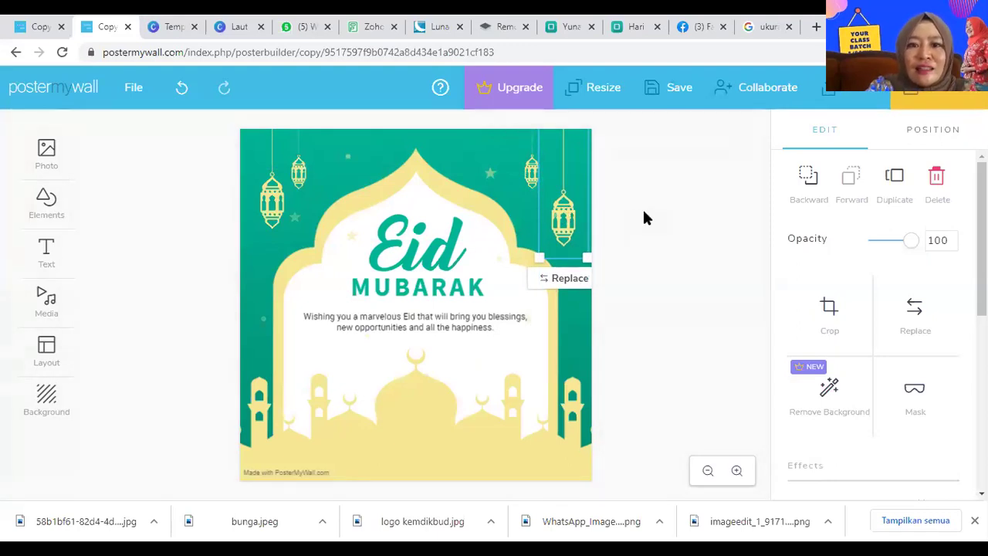
click(645, 217)
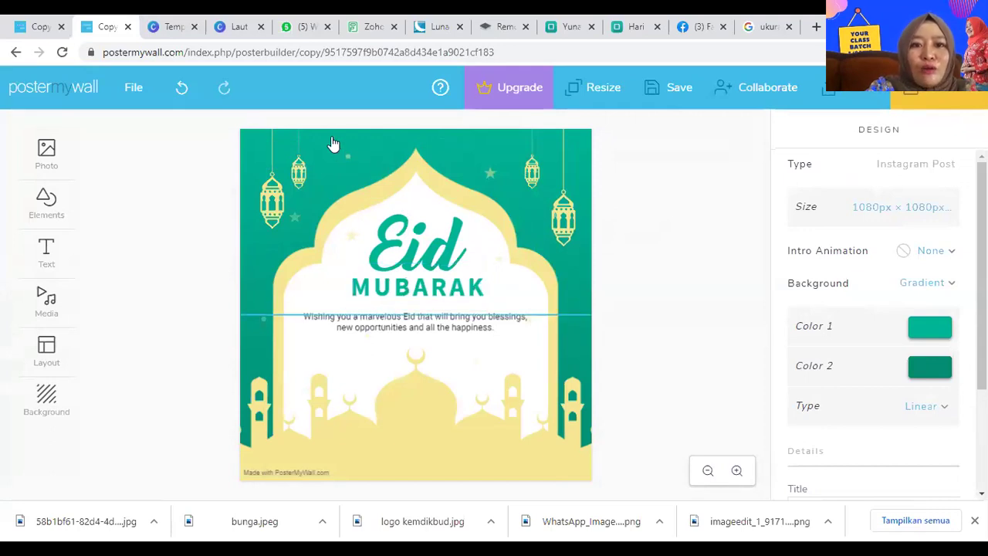
click(46, 151)
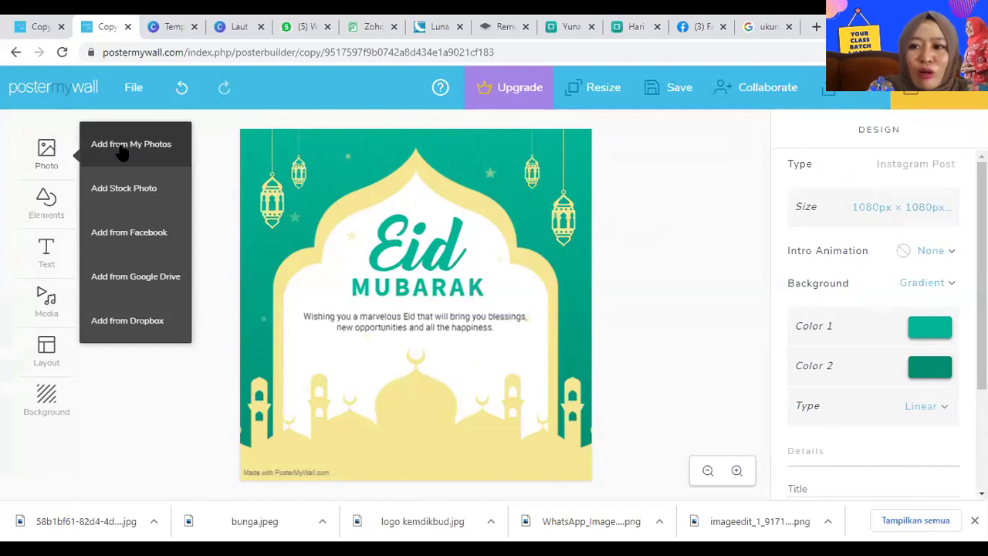
Add the Tut Wuri Handayani logo from My Photos onto the Eid design
click(44, 150)
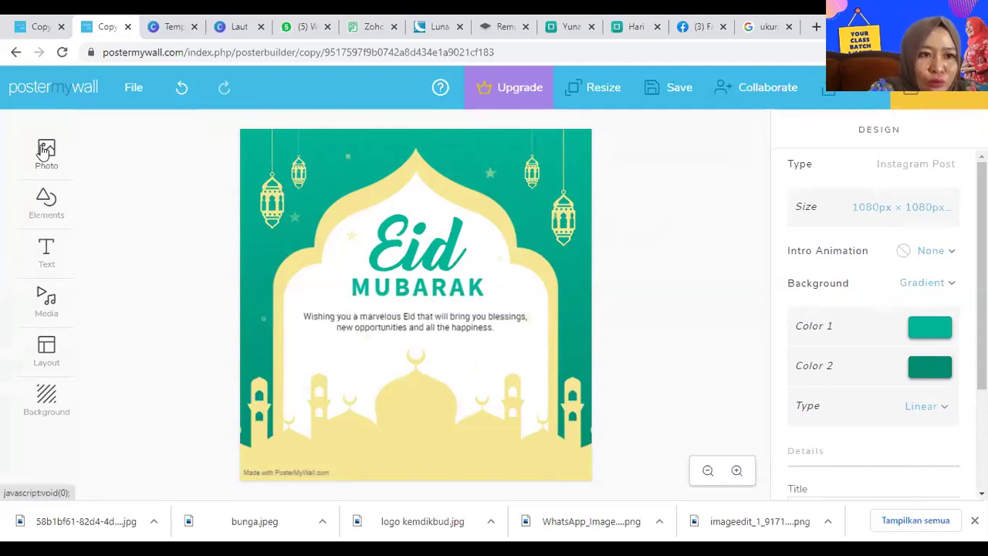
click(44, 151)
click(106, 144)
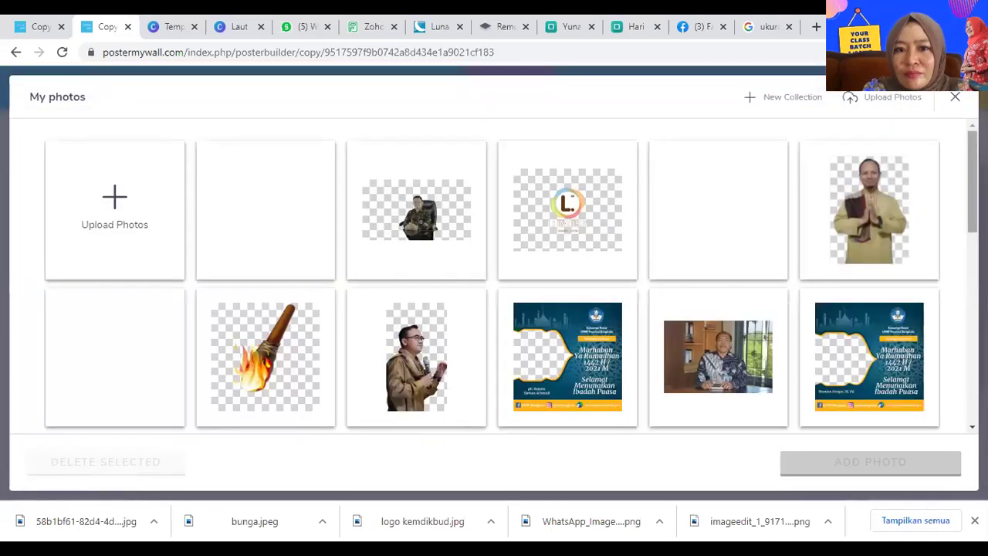
scroll(961, 275, down, 4)
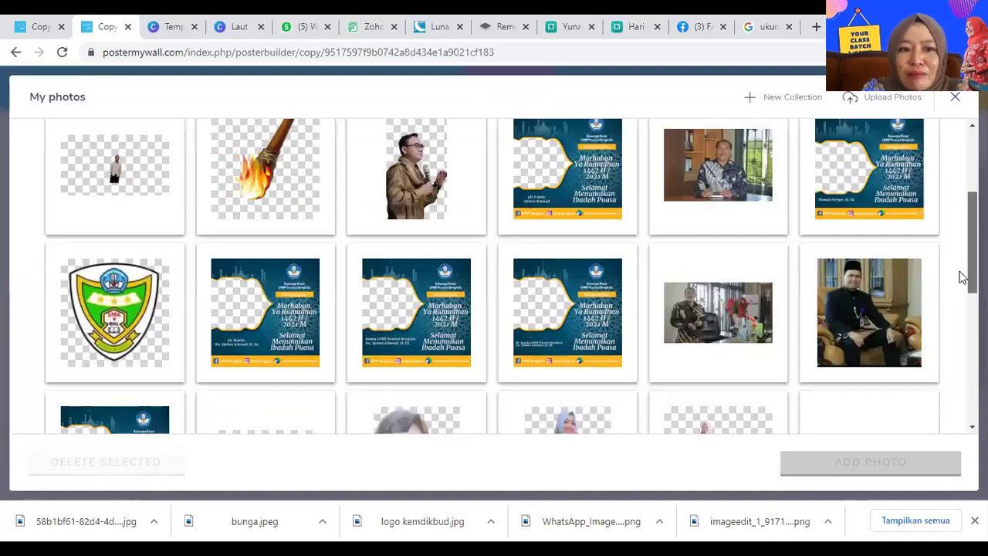
scroll(494, 274, down, 5)
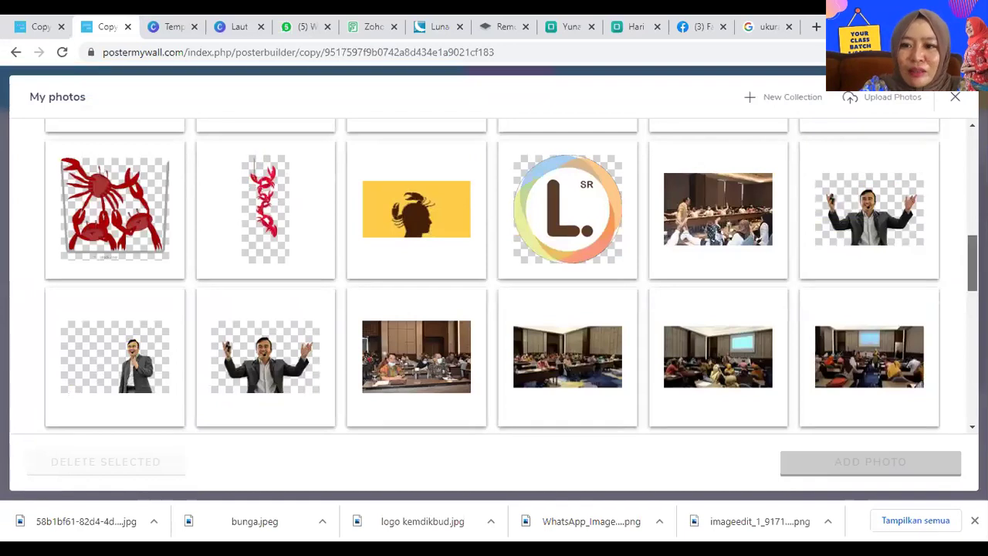
scroll(494, 274, down, 8)
scroll(494, 274, down, 5)
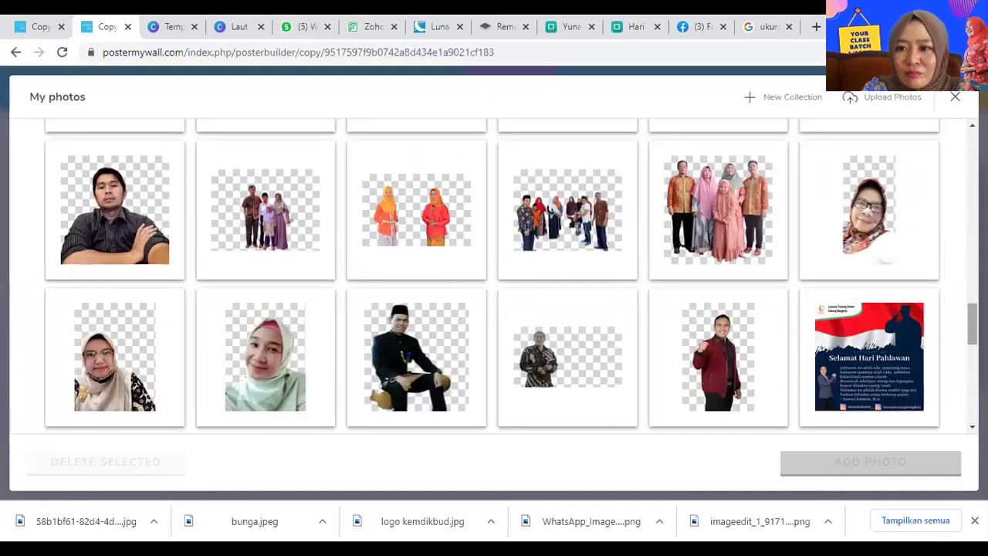
scroll(494, 274, down, 4)
scroll(493, 274, down, 5)
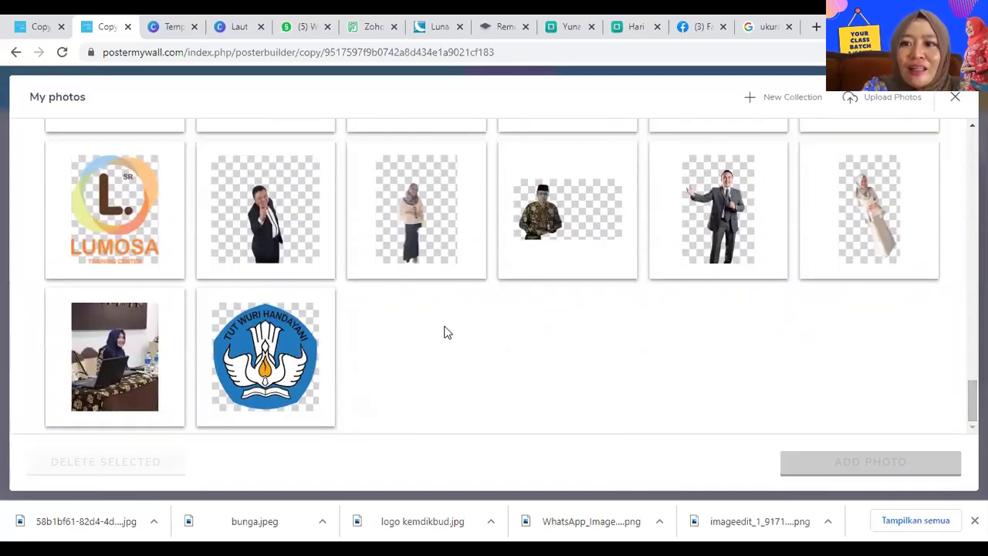
click(298, 324)
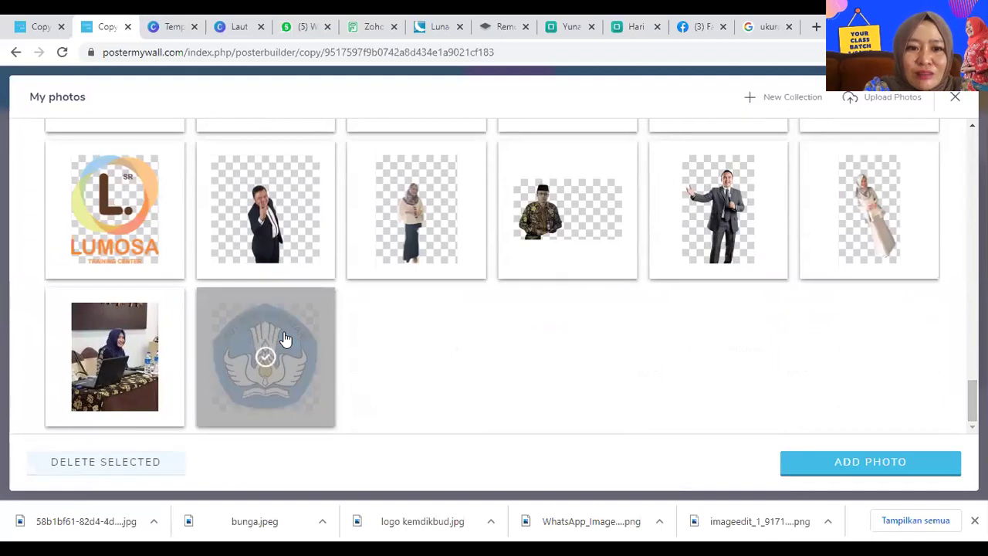
click(807, 463)
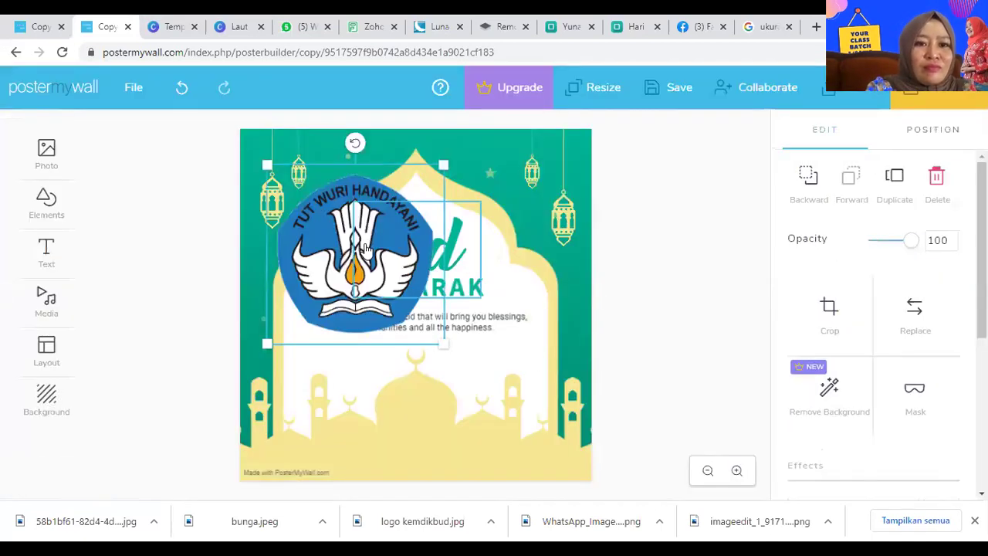
Shrink the Tut Wuri Handayani logo and move it into the canvas's top-left corner
drag(267, 165, 391, 294)
drag(427, 332, 263, 150)
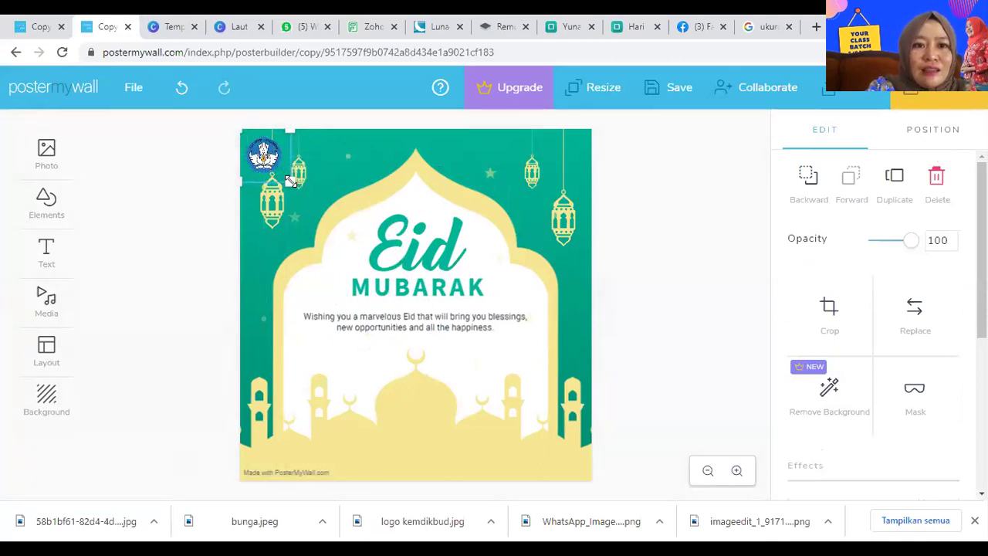
click(177, 193)
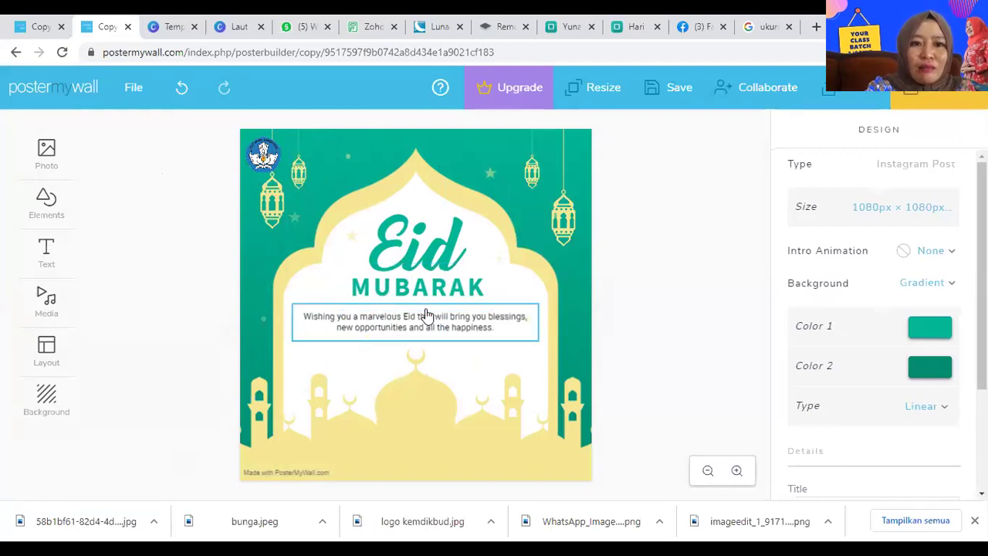
click(266, 158)
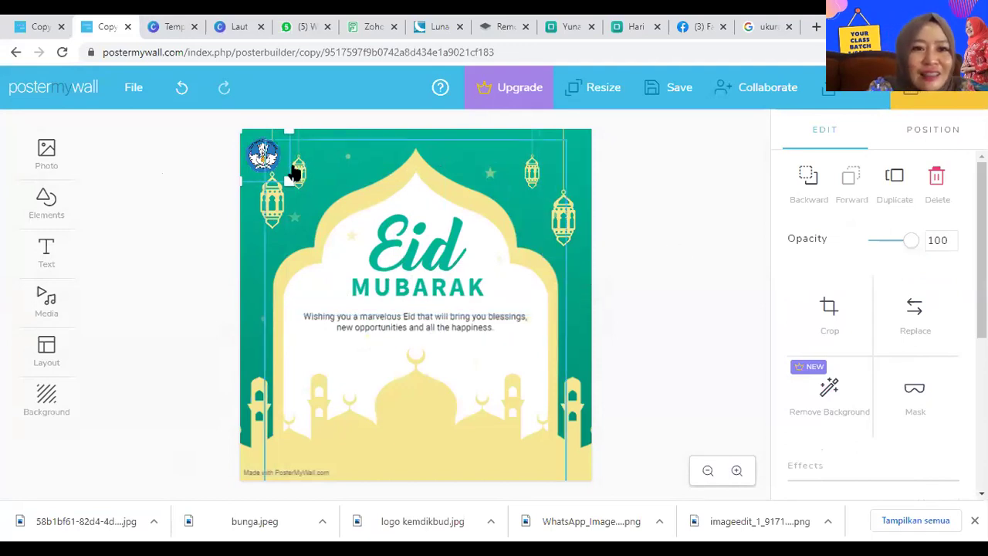
click(664, 273)
Copy the greeting text to the top as a left-aligned 'Kantor Bahasa Provinsi Bengkulu' header, fitted beside the logo
click(362, 330)
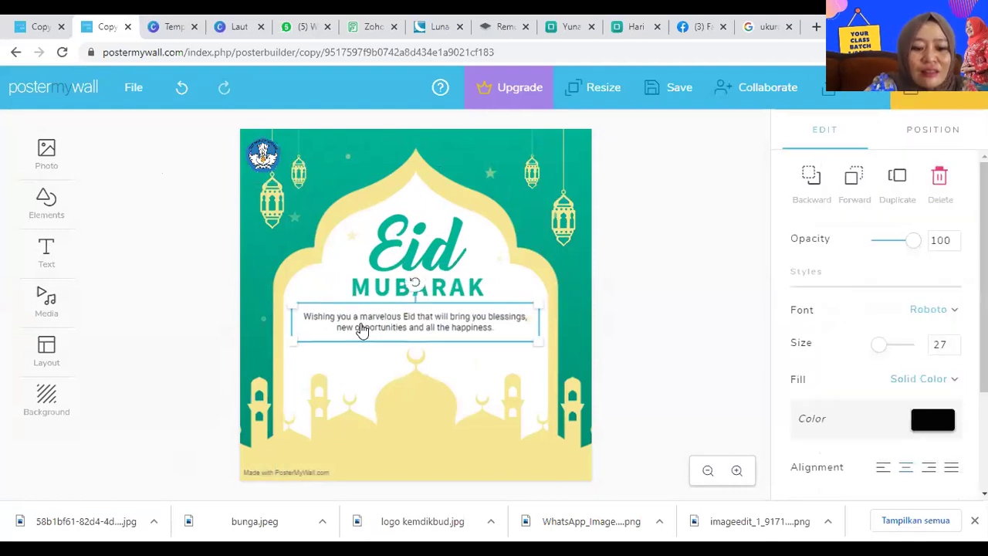
drag(360, 329, 354, 155)
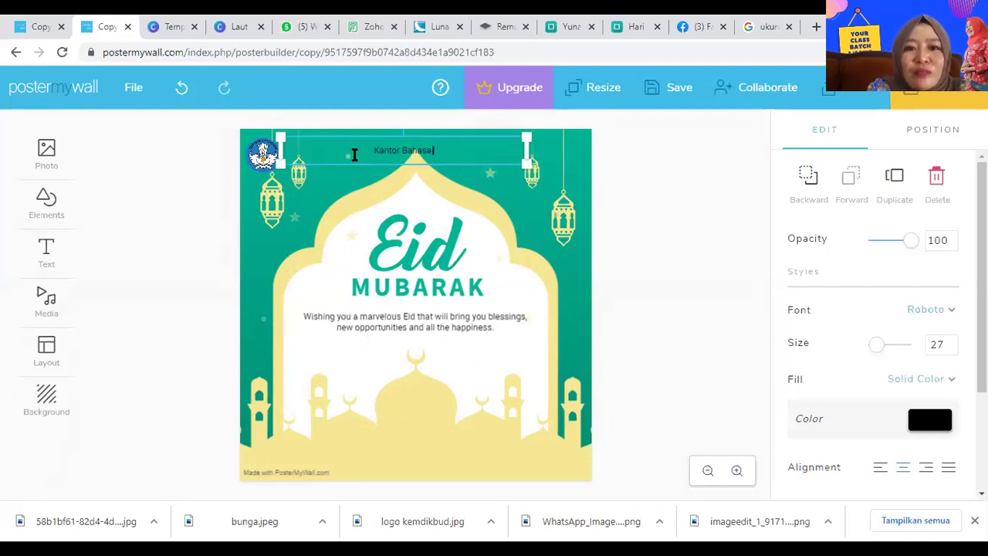
text(rovin)
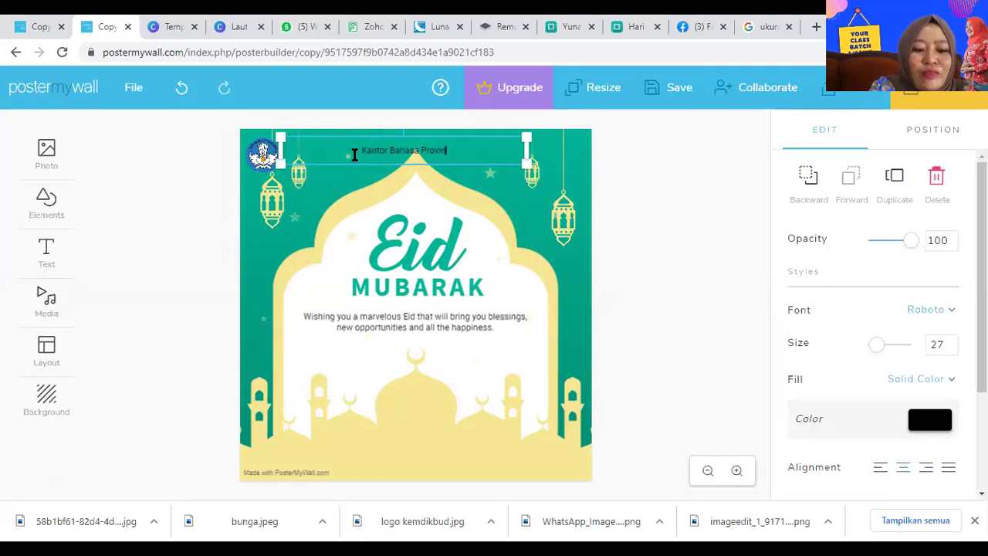
text(si Bengkulu)
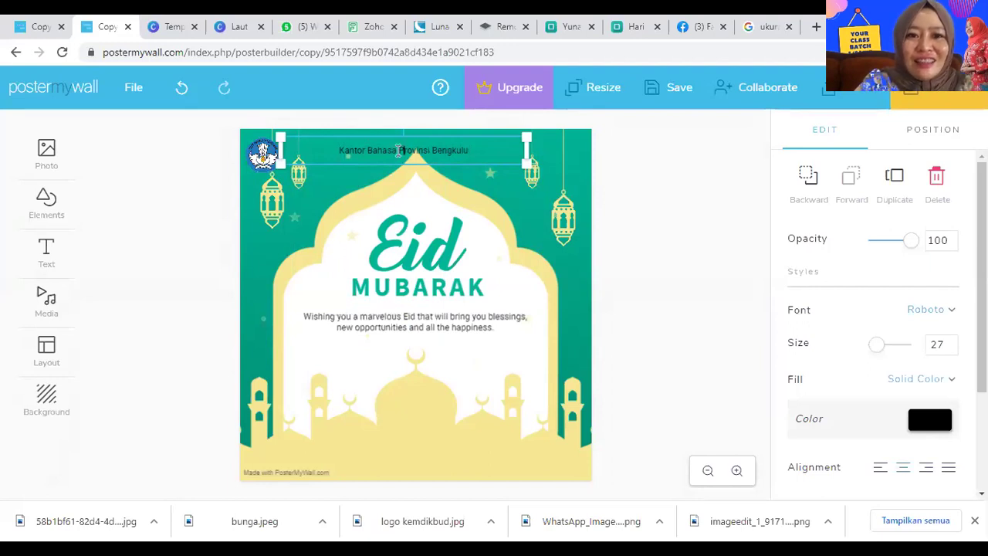
click(878, 468)
click(717, 280)
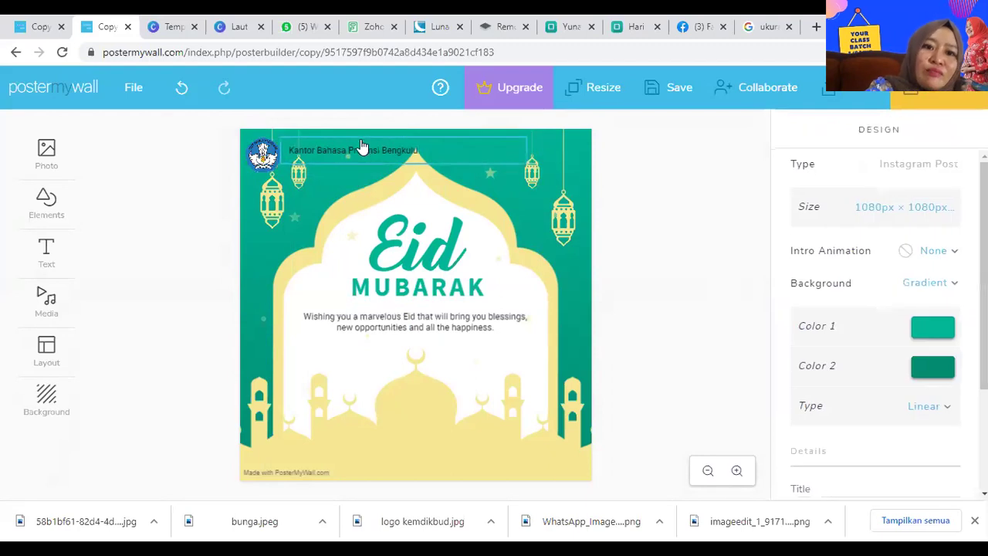
drag(360, 142, 360, 148)
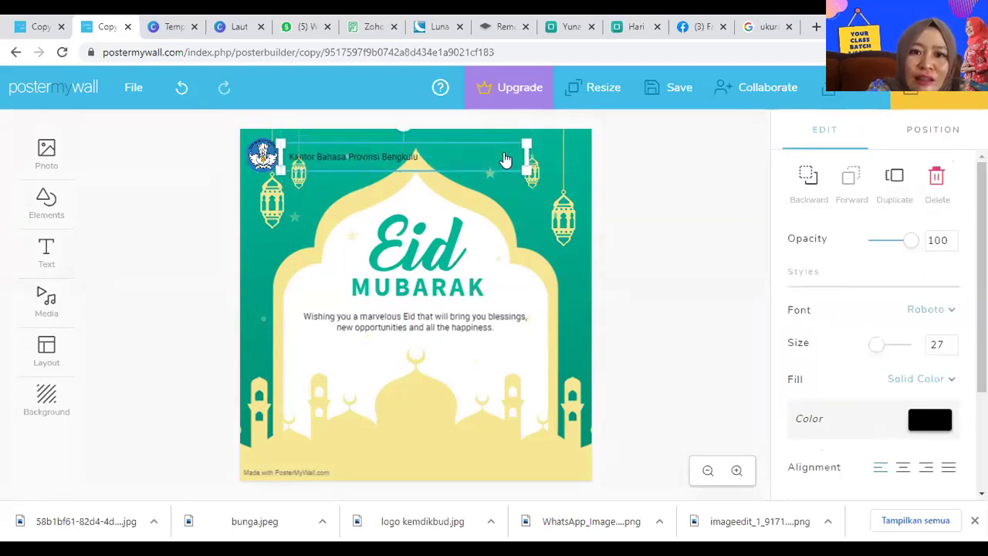
drag(527, 157, 434, 155)
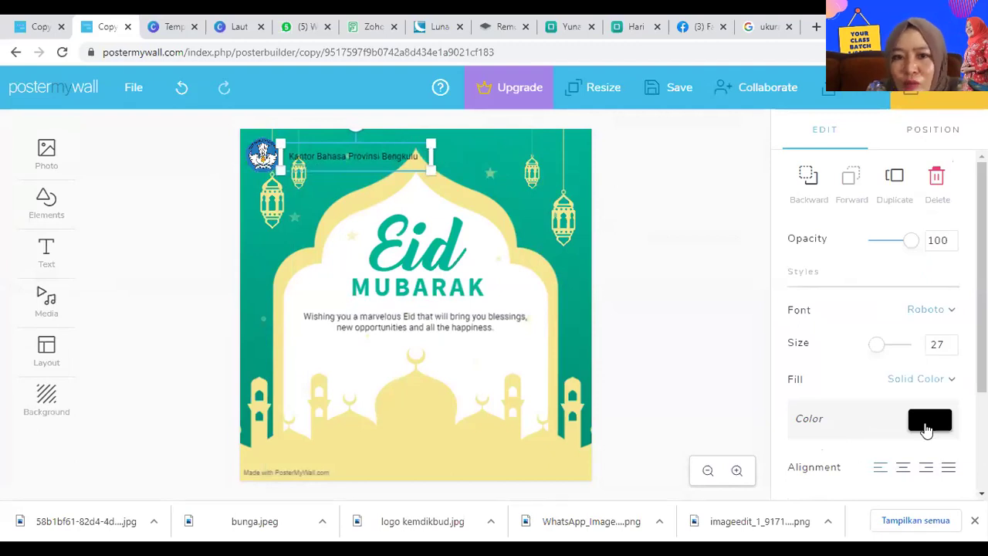
Try white for the header text, then keep it black
click(926, 429)
click(844, 354)
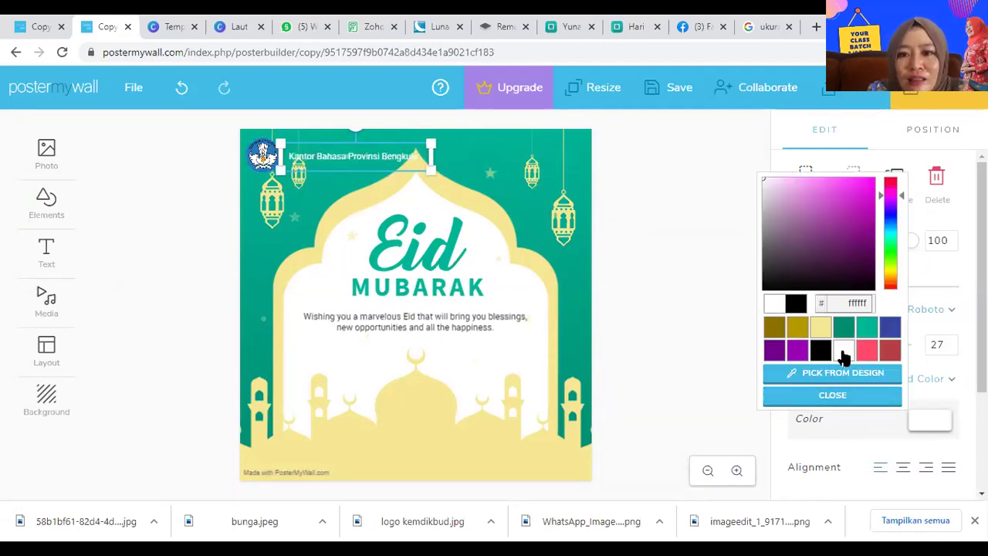
click(820, 354)
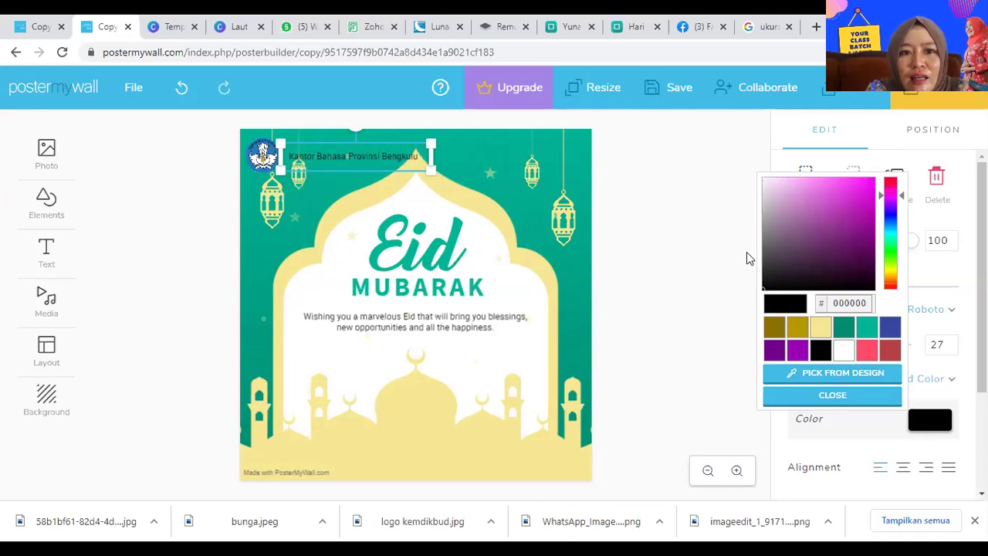
click(948, 316)
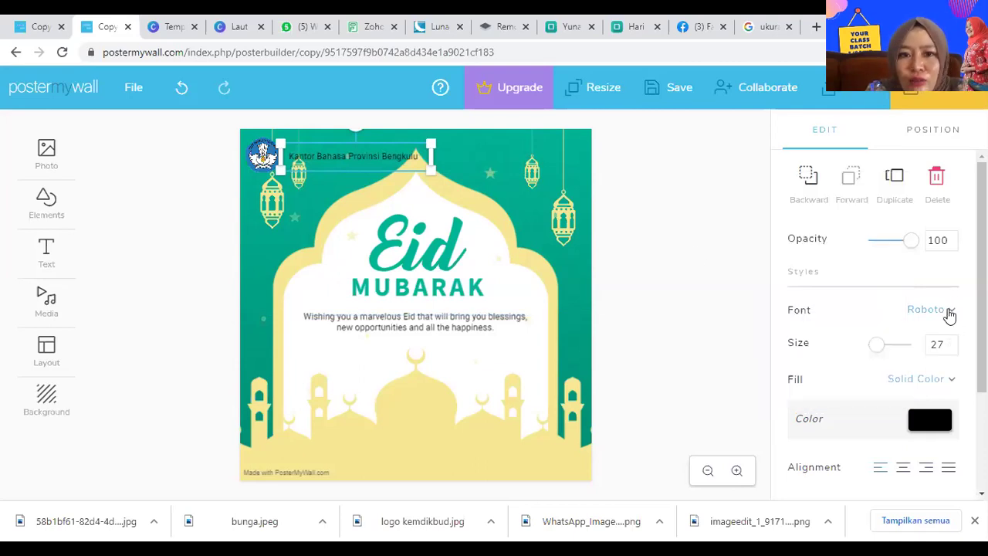
Set the header font to Original Surfer and widen it to fit one line
click(948, 316)
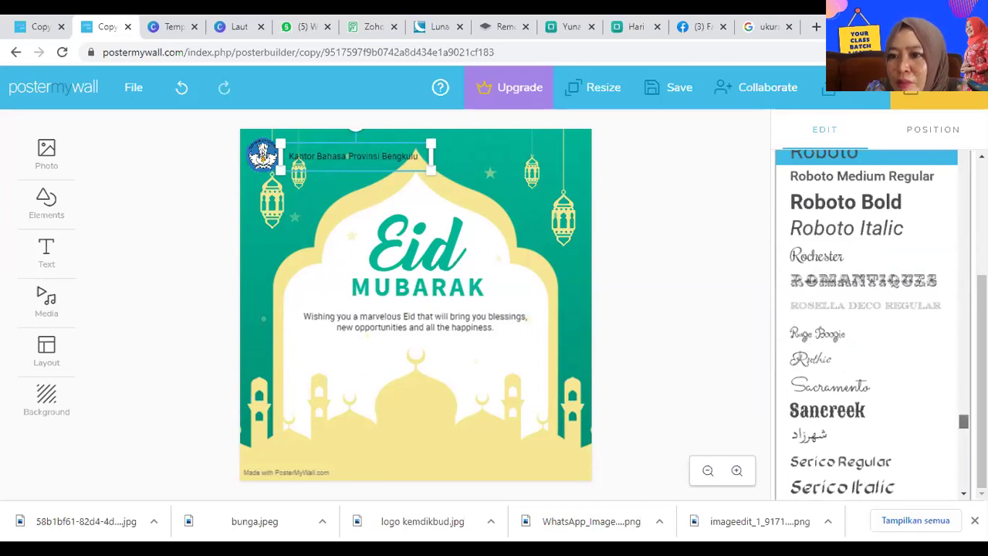
scroll(865, 322, up, 2)
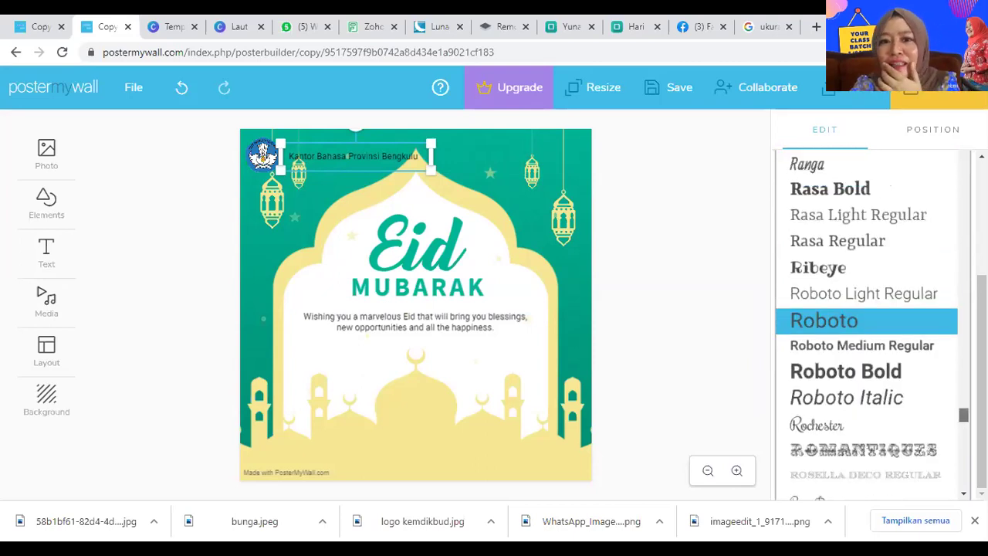
scroll(866, 322, up, 3)
scroll(866, 321, up, 3)
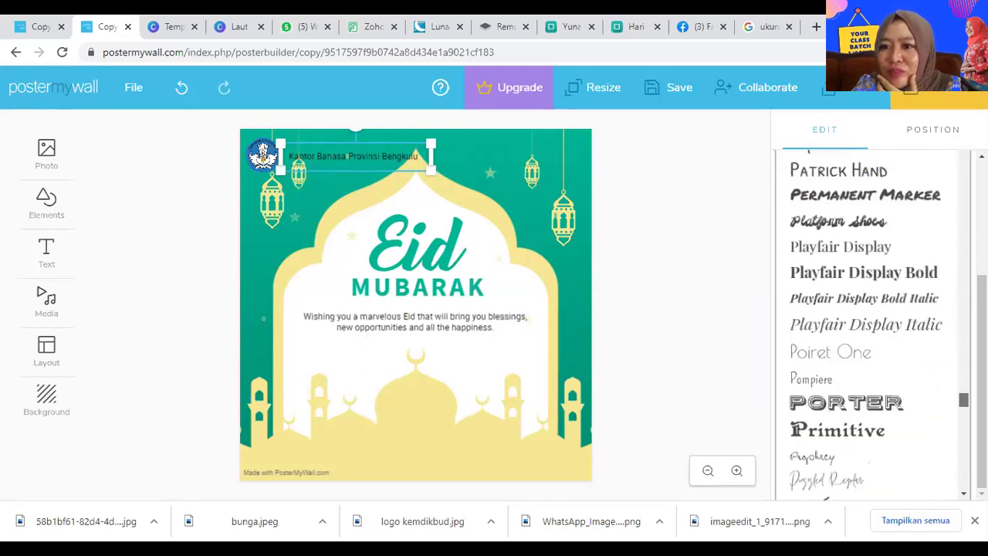
scroll(870, 238, up, 1)
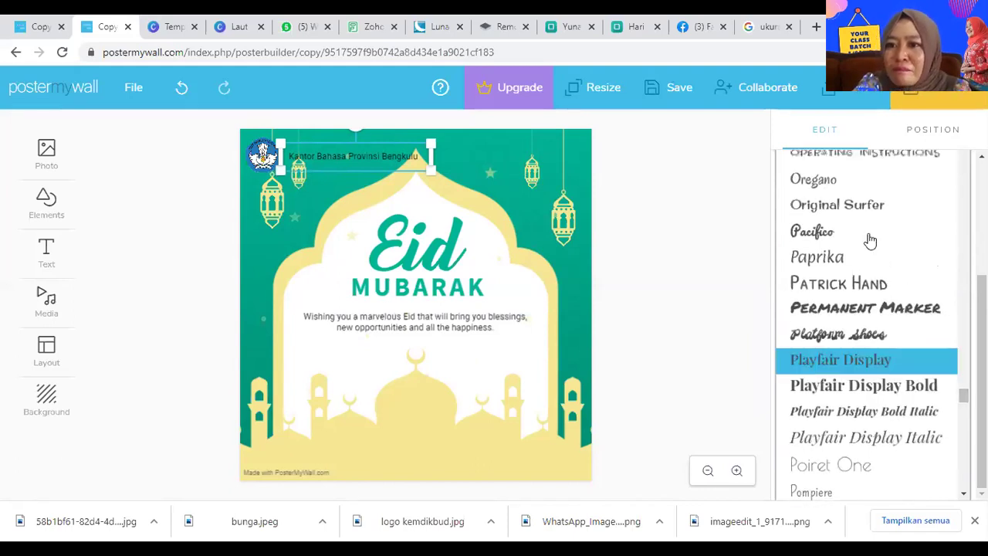
click(864, 202)
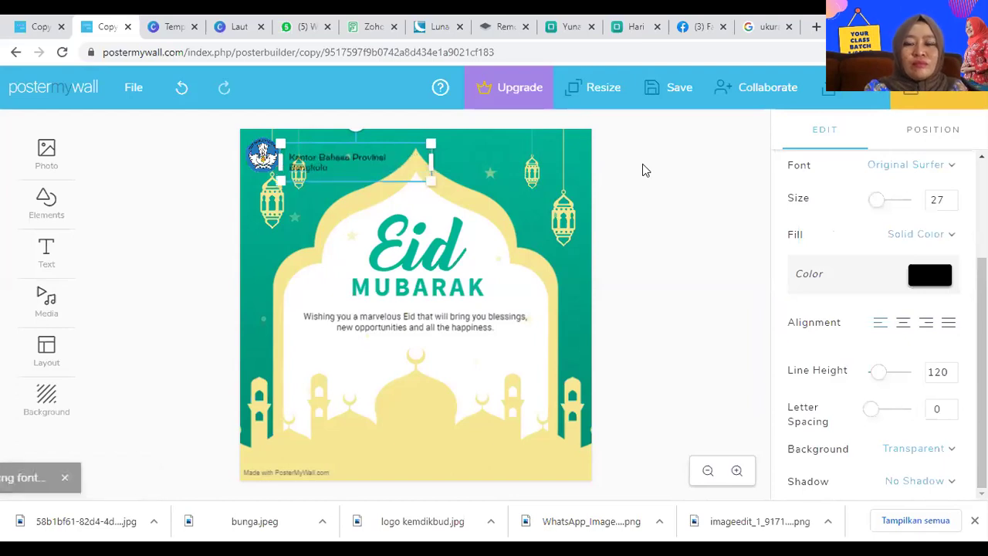
drag(428, 161, 549, 136)
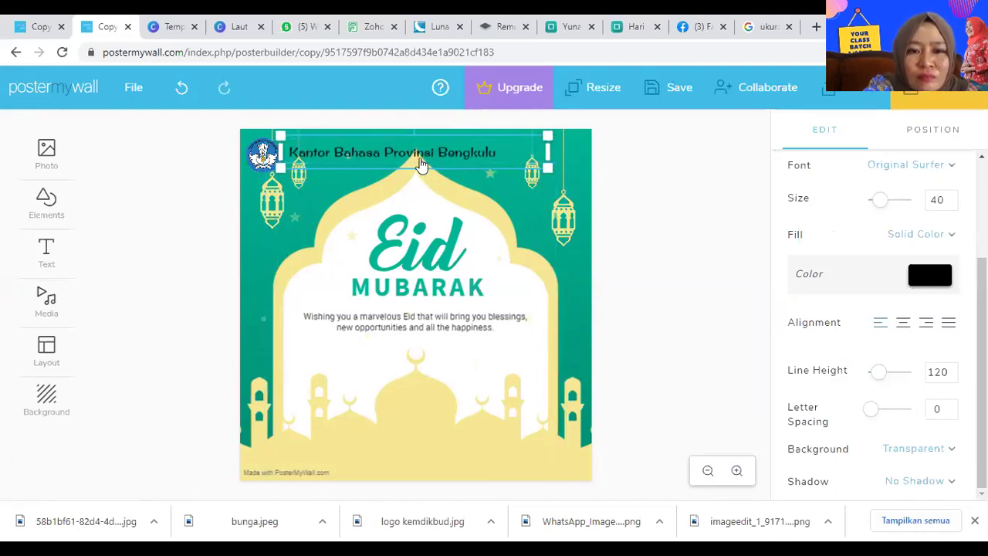
Clear the stray mosque-graphic selection and reselect the Kantor Bahasa Provinsi Bengkulu heading
click(443, 183)
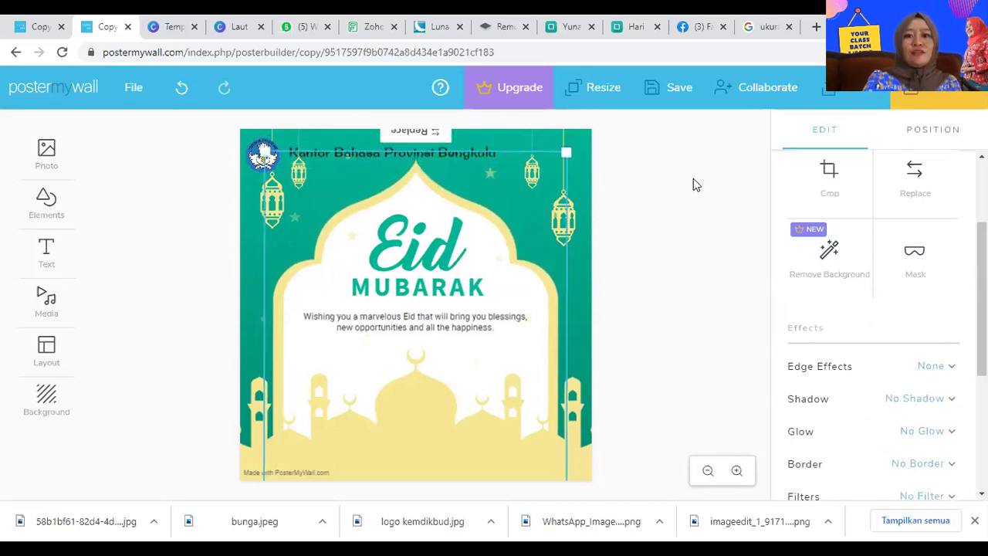
click(633, 178)
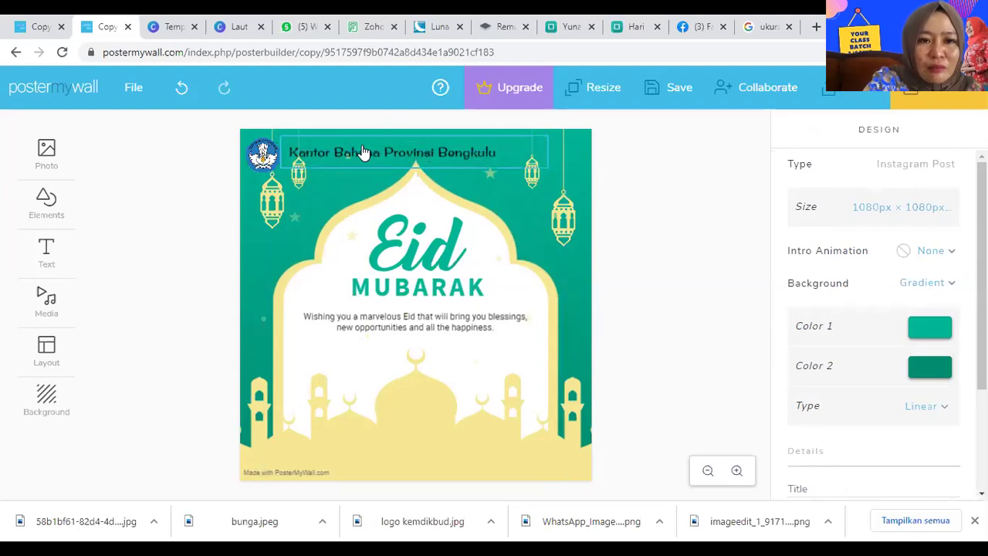
click(363, 152)
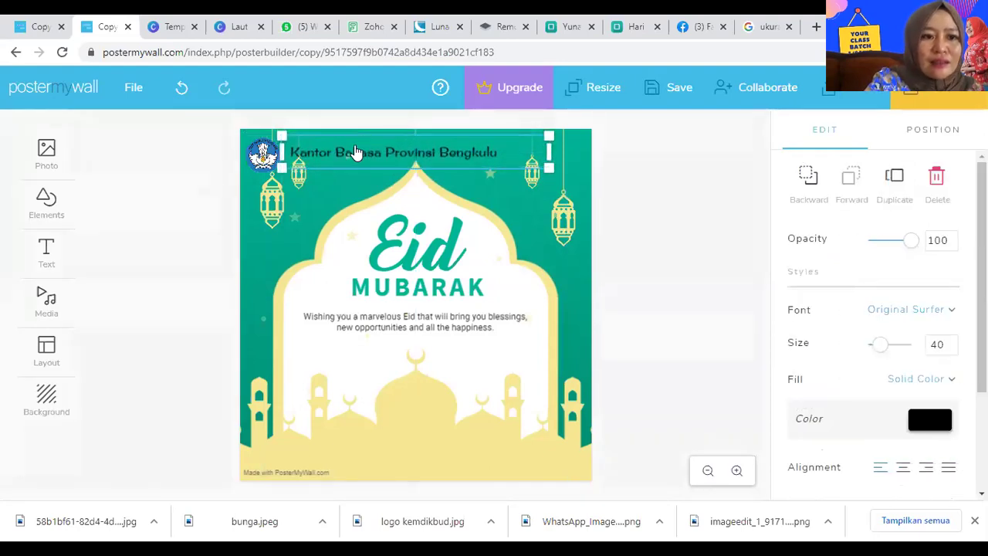
Add a plain text box with the family's name on one line
click(46, 253)
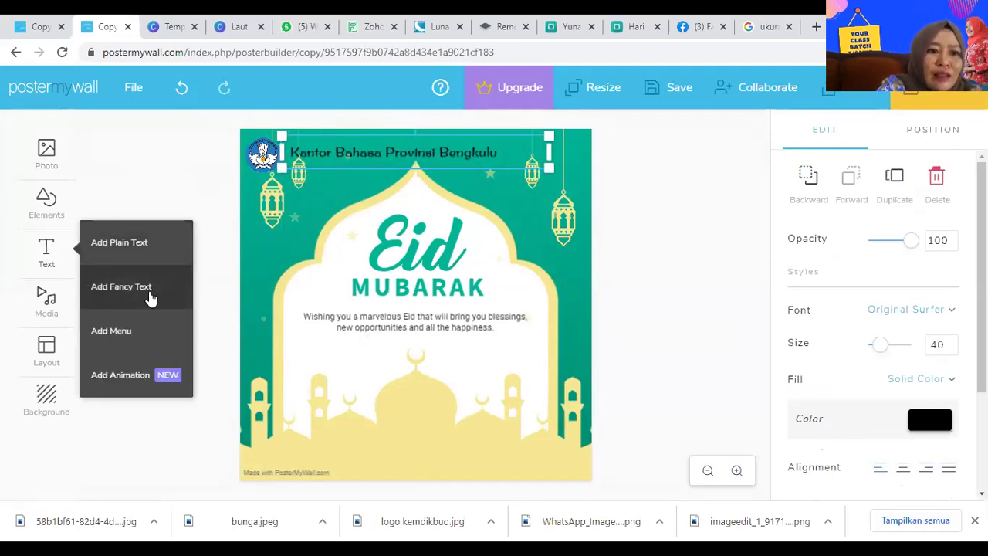
click(129, 243)
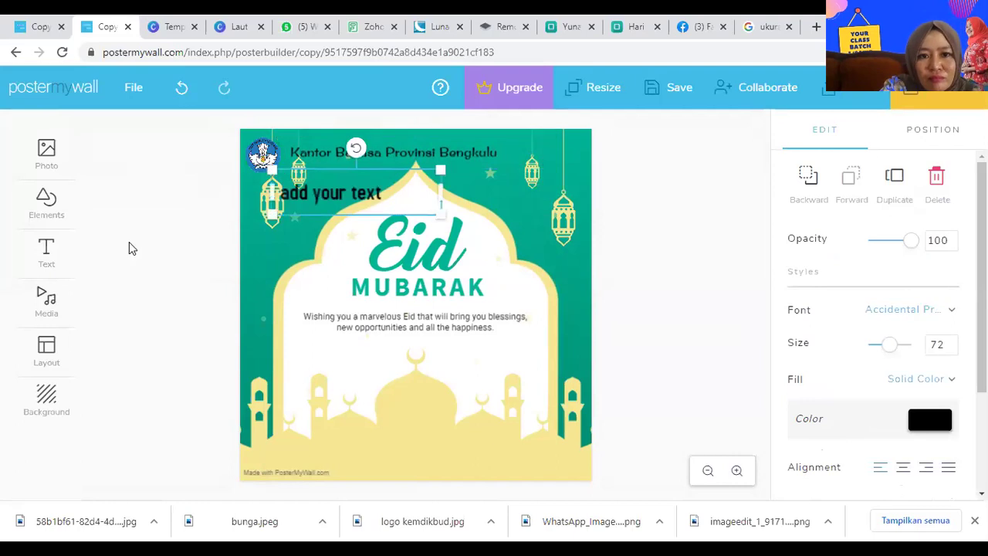
click(306, 201)
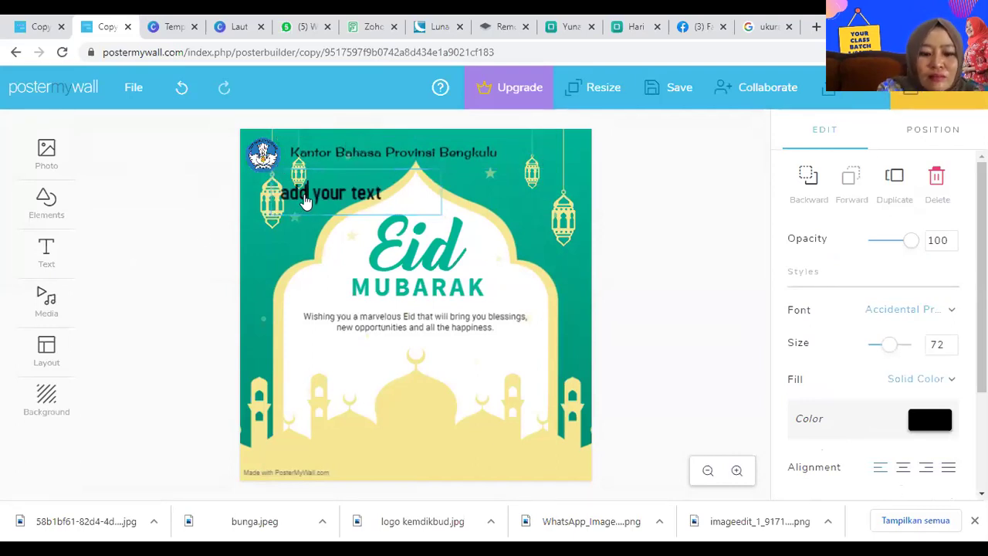
key(ctrl+a)
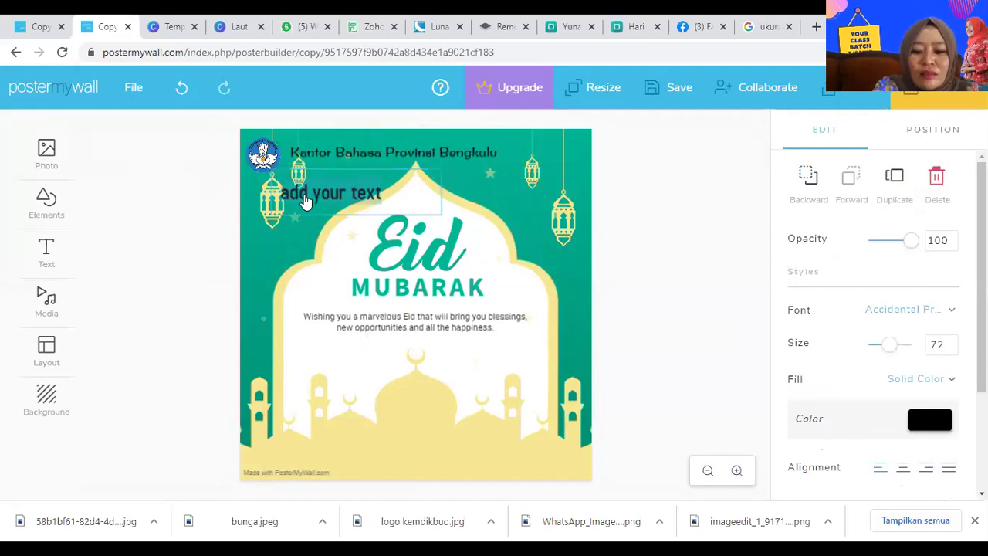
text(Kel)
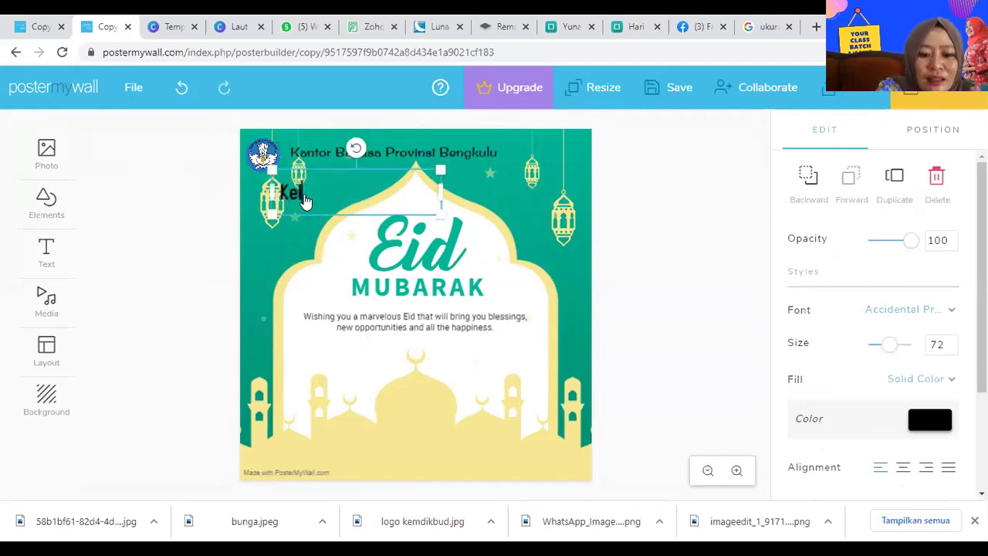
text(uarga Besar)
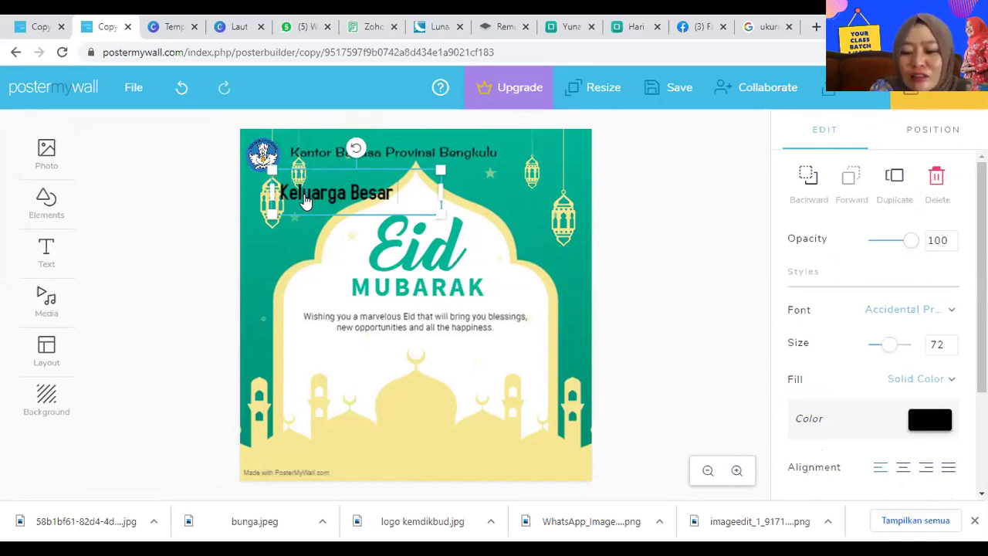
text(Haji Abdulla)
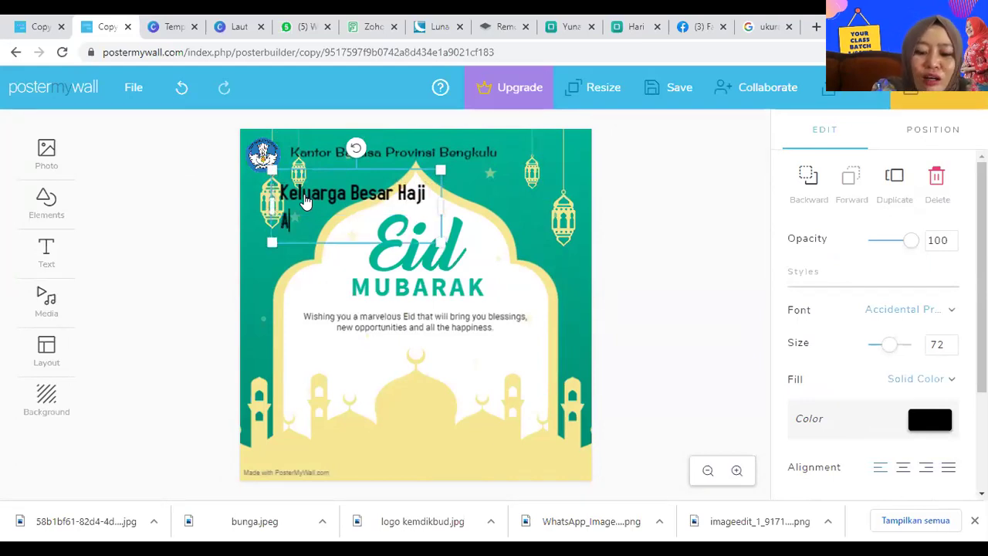
text(h)
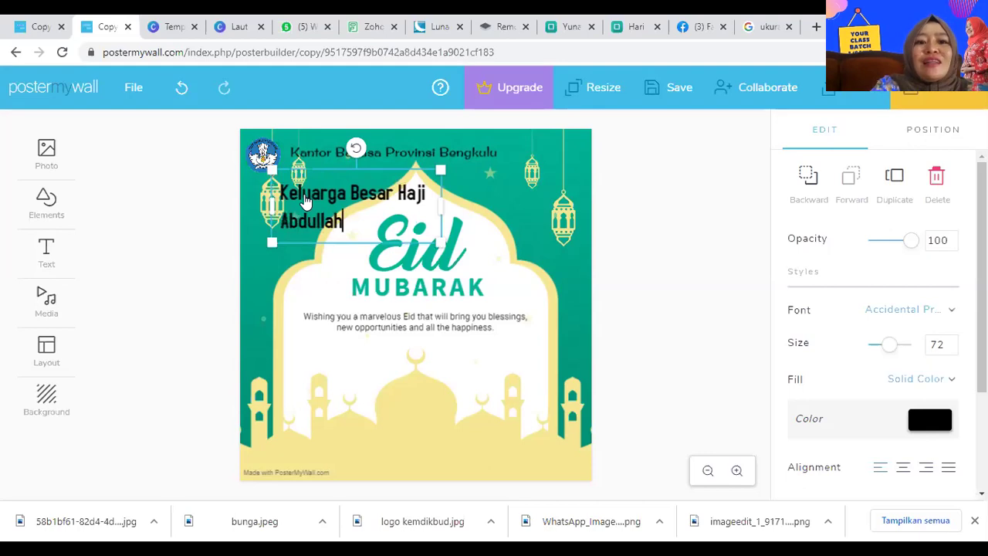
click(439, 199)
drag(478, 204, 513, 198)
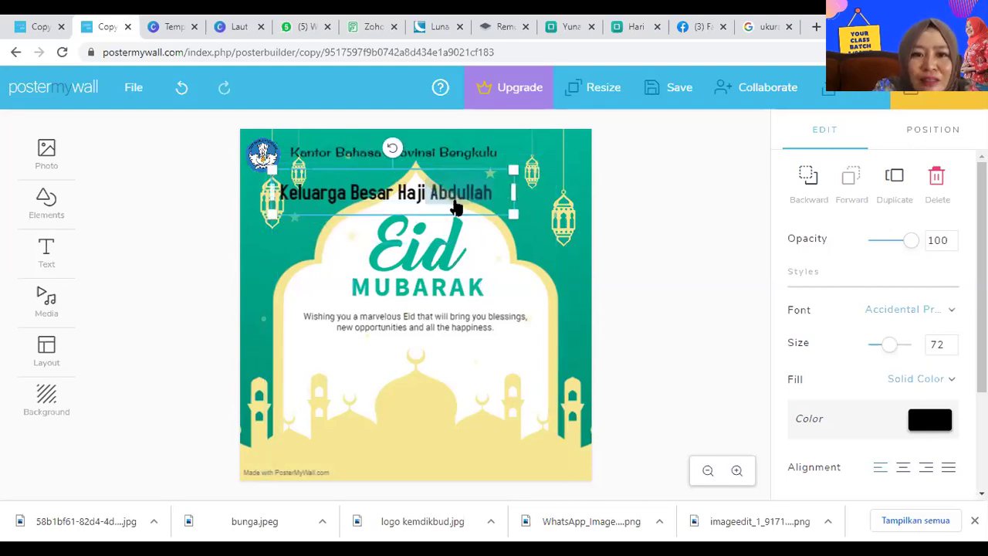
Move the family-name text over the Eid lettering and shrink it to size 50
click(689, 233)
drag(380, 193, 414, 241)
drag(535, 262, 505, 257)
drag(314, 261, 333, 260)
Move the Wishing you message, MUBARAK and Eid lower on the poster
click(420, 294)
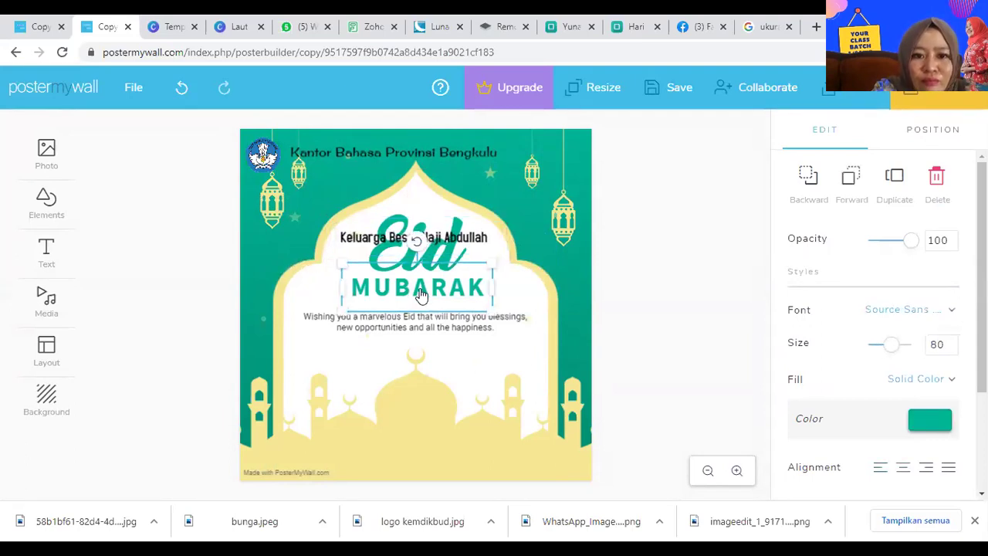
drag(416, 324, 416, 392)
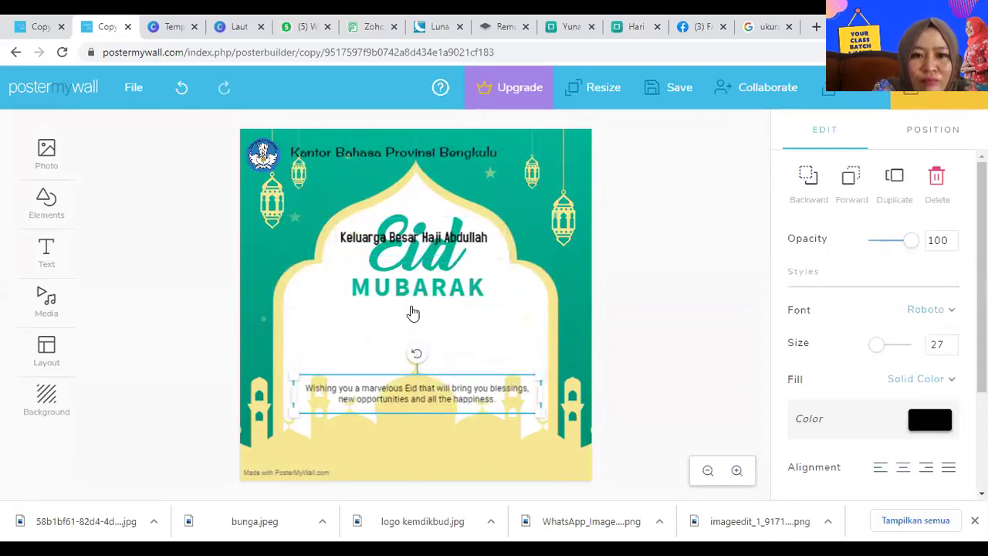
drag(412, 294, 414, 365)
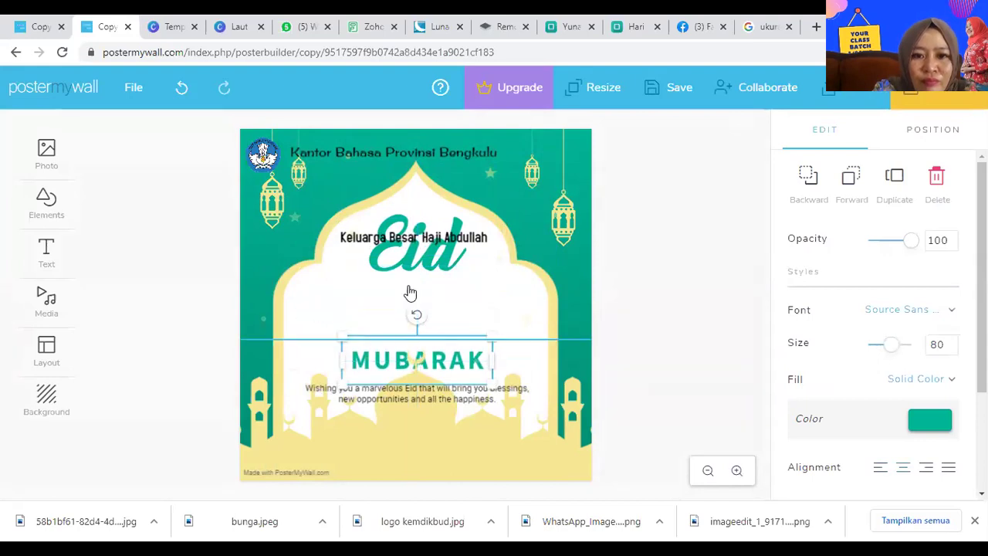
click(421, 270)
click(420, 270)
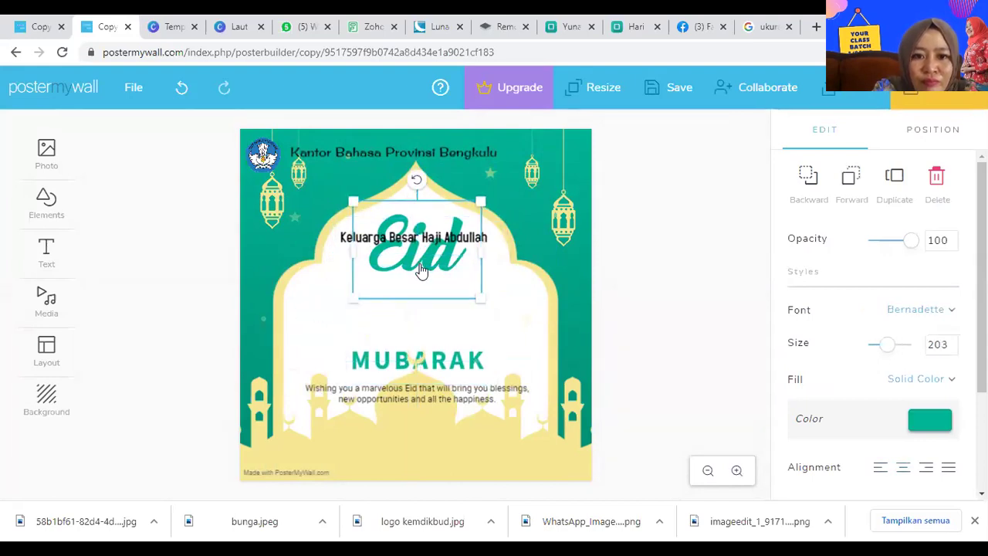
drag(421, 293, 417, 341)
Duplicate the family-name line as a centred 'mengucapkan' line at size 43 beneath it
click(359, 247)
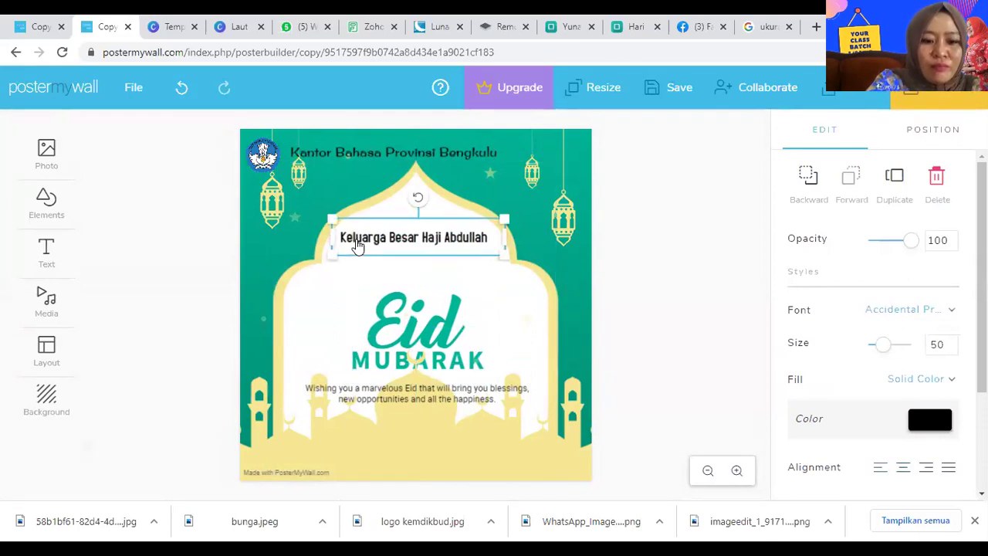
key(ctrl+d)
drag(375, 247, 379, 257)
double_click(380, 257)
triple_click(380, 257)
text(mengucapkan)
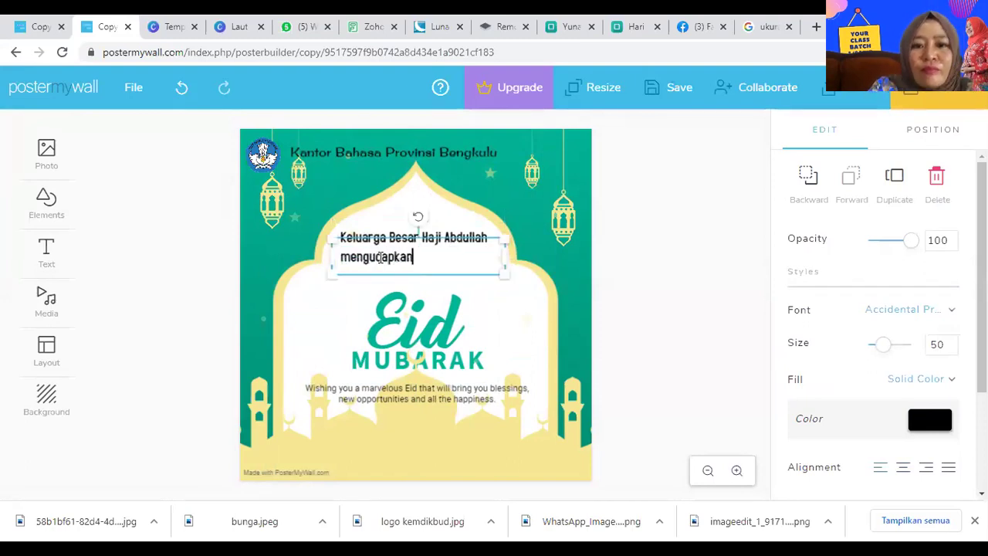
click(902, 467)
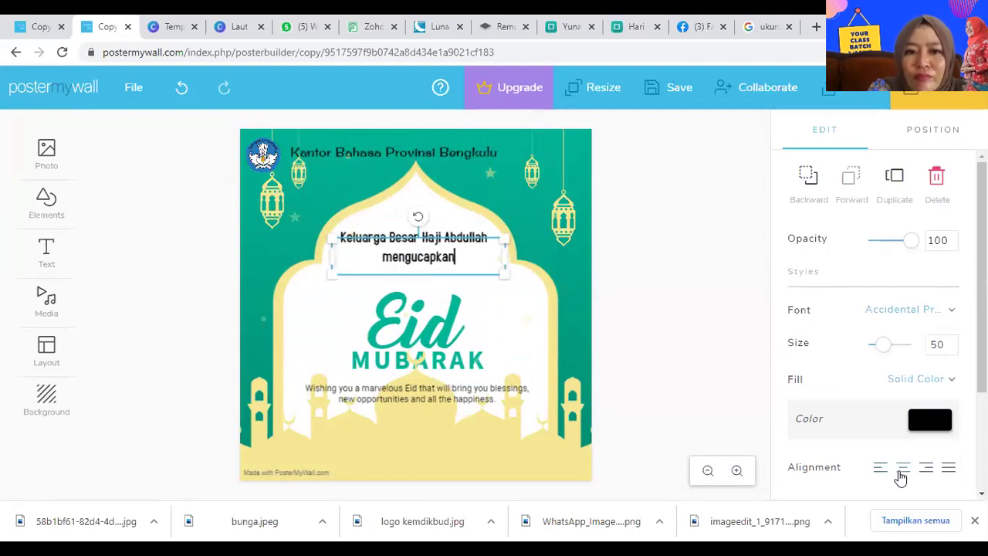
click(557, 286)
drag(434, 260, 424, 261)
drag(493, 276, 464, 274)
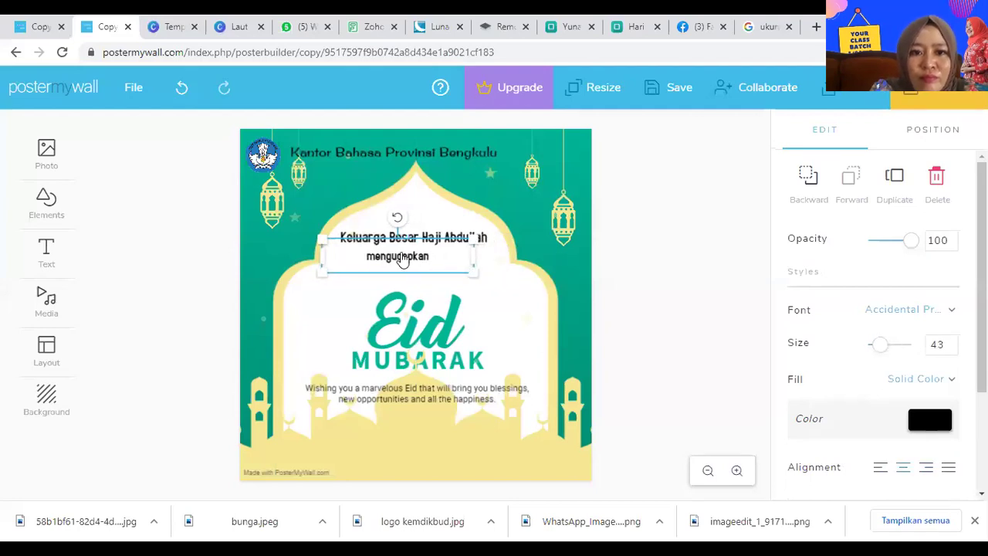
drag(401, 260, 411, 253)
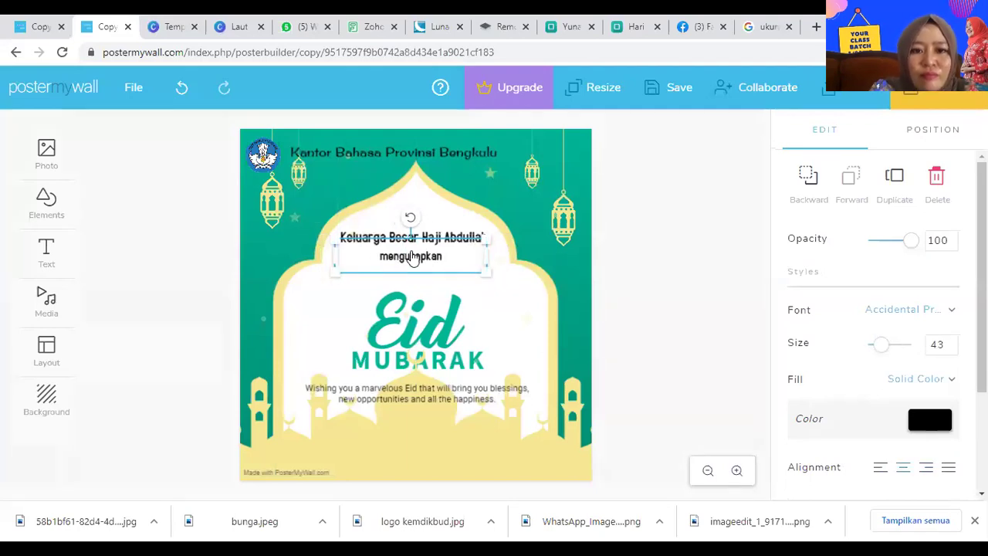
click(425, 319)
Change the Eid word to 'Selamat', reposition it, and shrink it from size 203 to 123
text(Selamat)
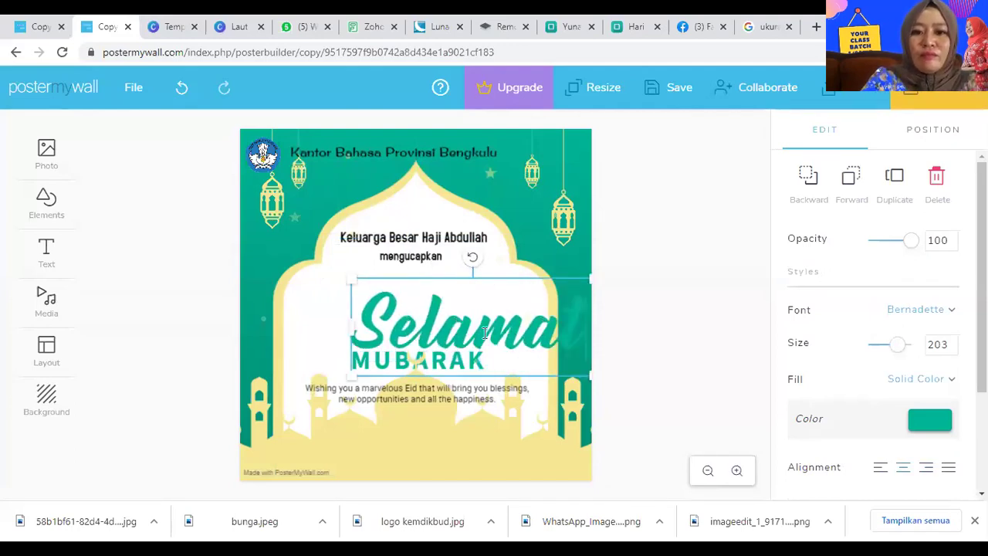
click(572, 334)
drag(579, 349, 523, 322)
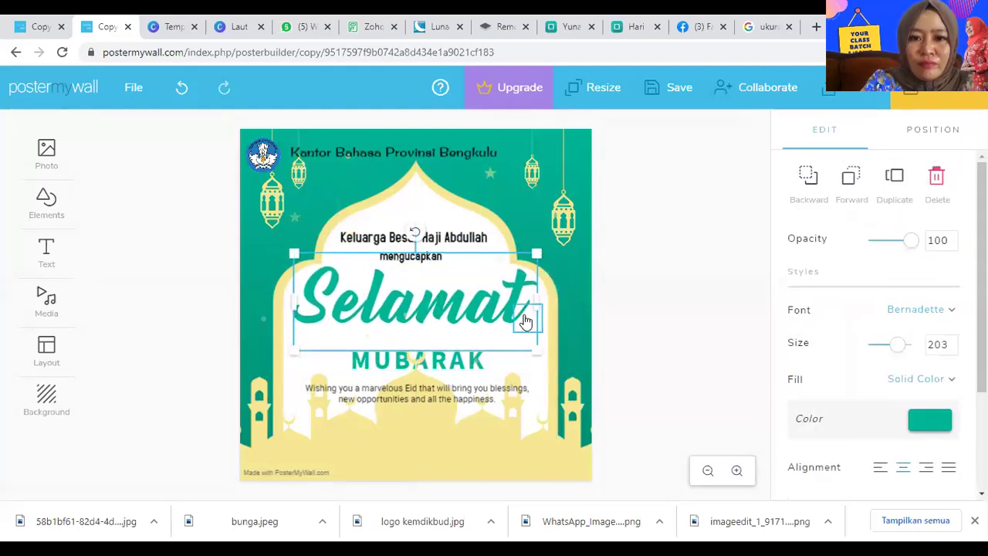
double_click(493, 297)
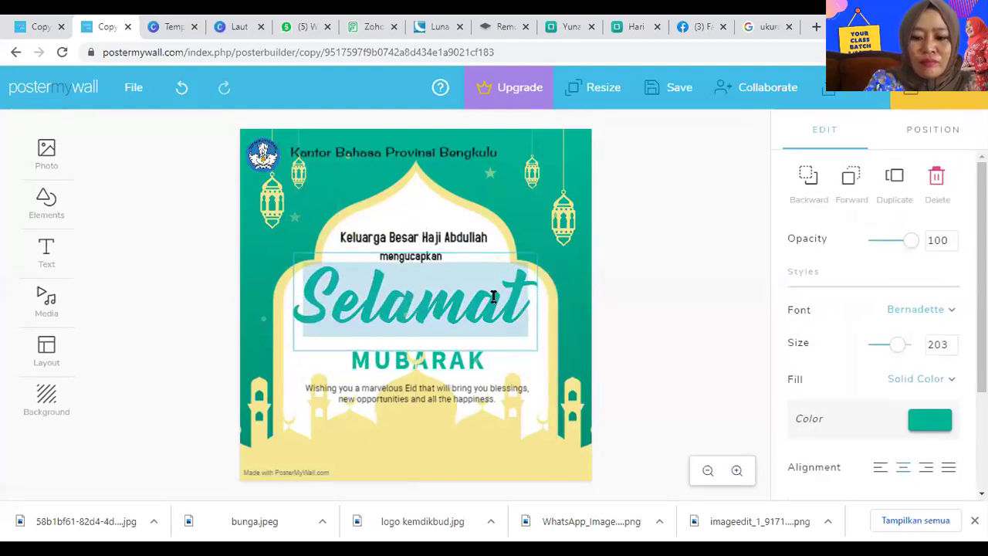
click(486, 297)
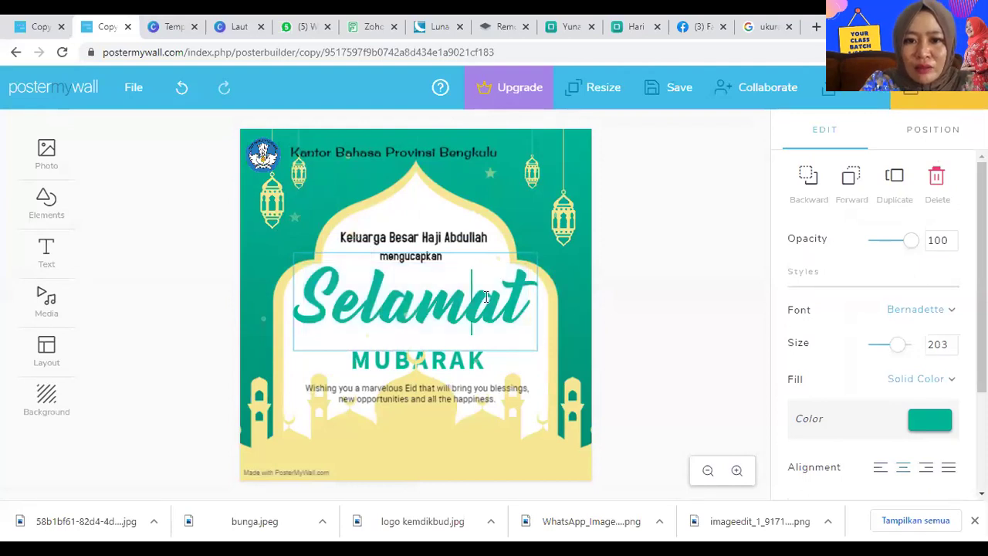
click(646, 314)
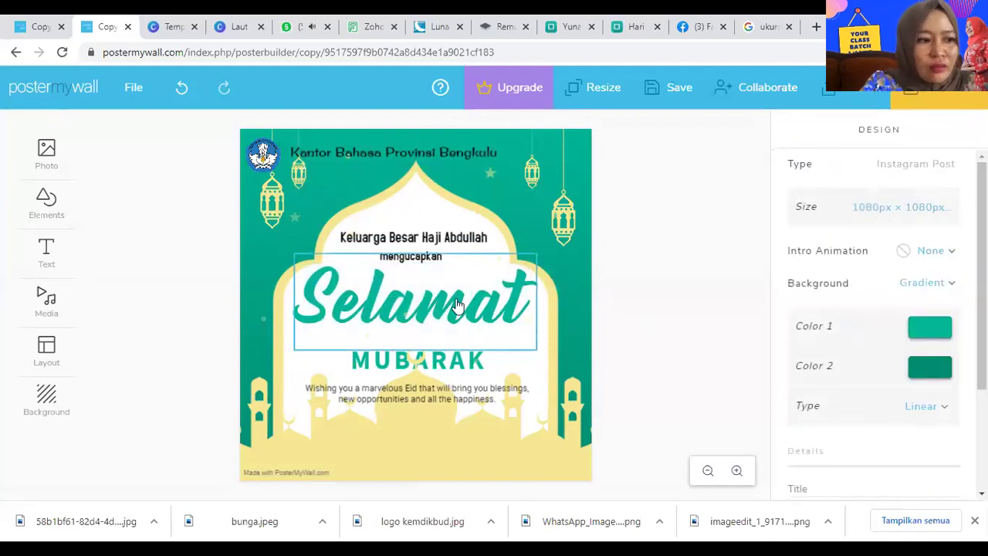
click(458, 305)
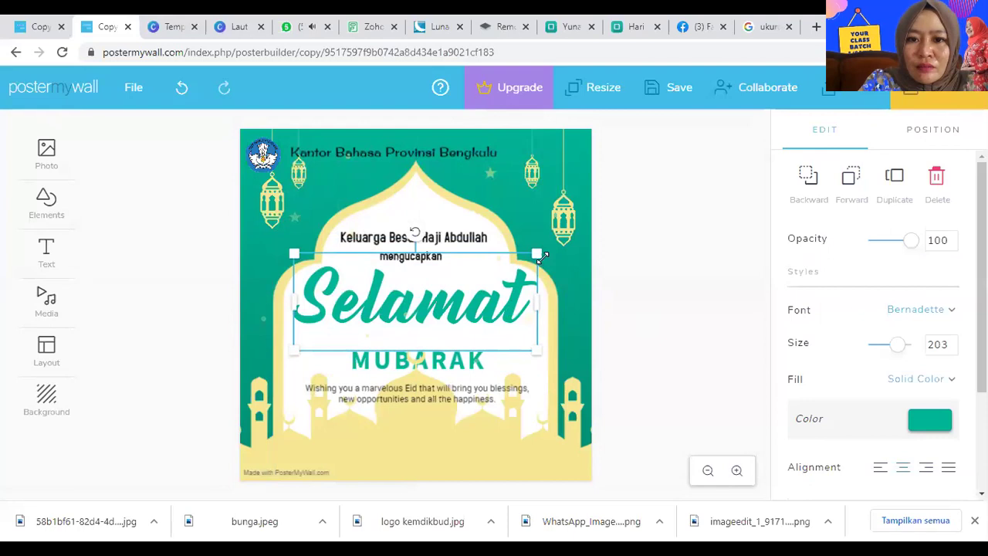
drag(538, 254, 448, 286)
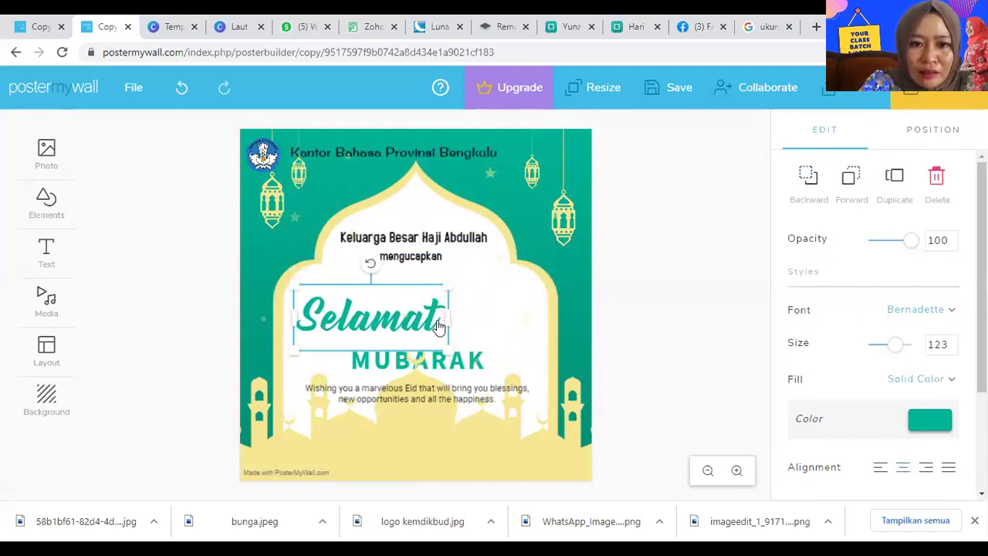
Add 'Hari Raya' to the greeting, size it to 56, and centre 'Selamat Hari Raya'
double_click(434, 319)
click(432, 319)
key(Return)
text(Hari )
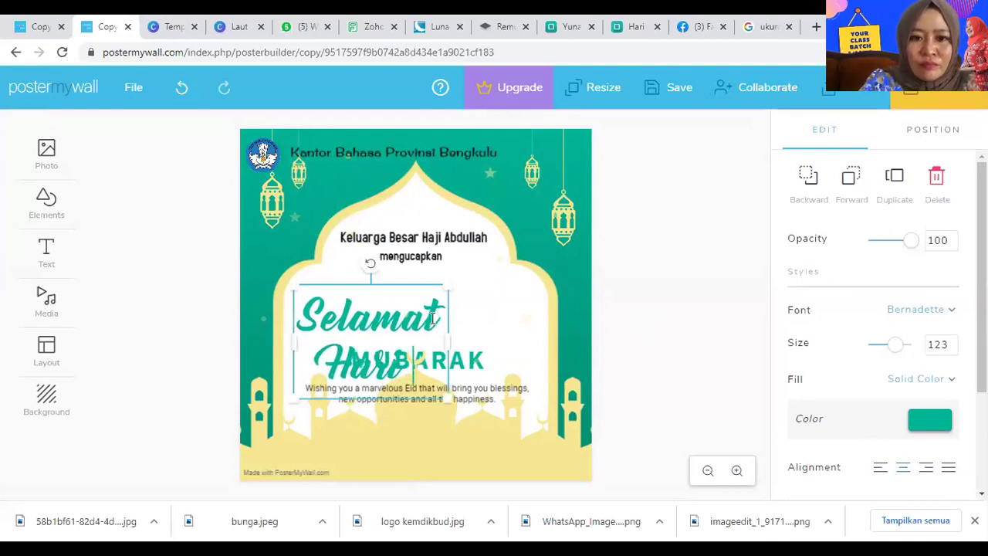
text(Raya)
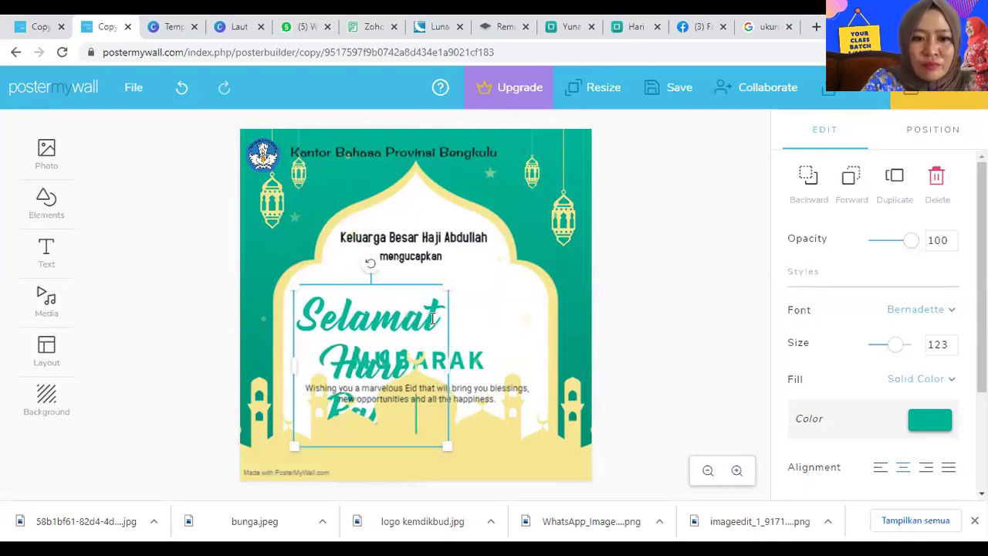
drag(448, 366, 581, 356)
drag(294, 339, 249, 340)
drag(580, 396, 409, 345)
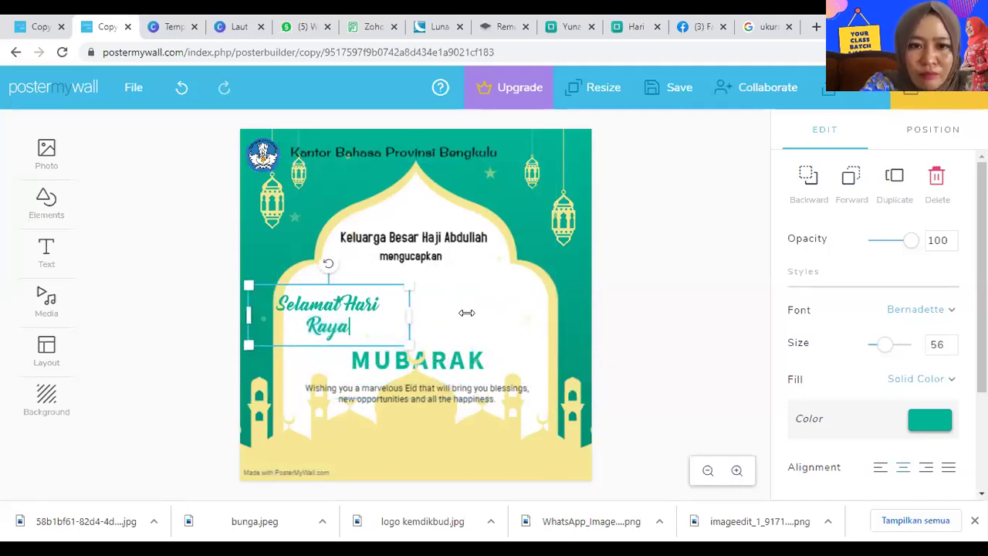
drag(466, 312, 490, 314)
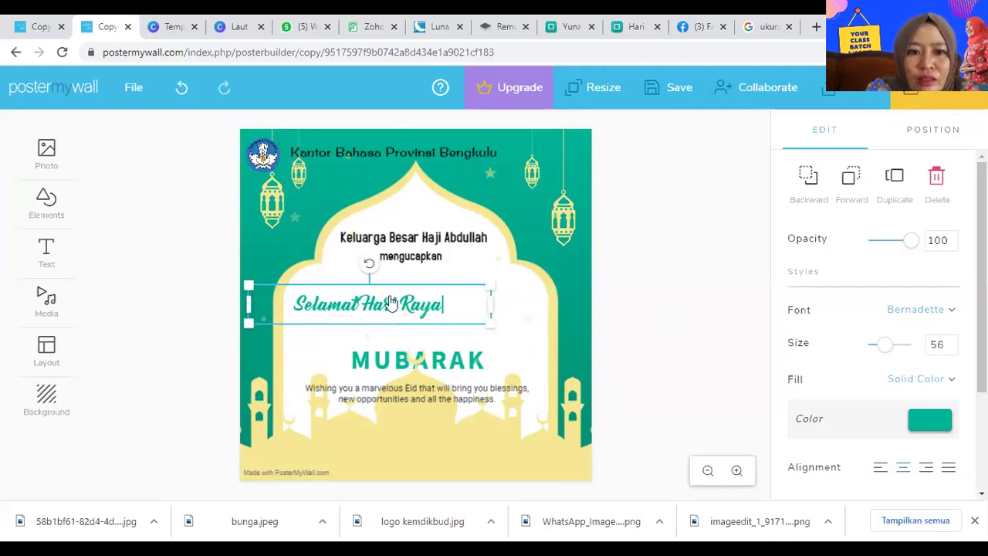
drag(391, 303, 429, 275)
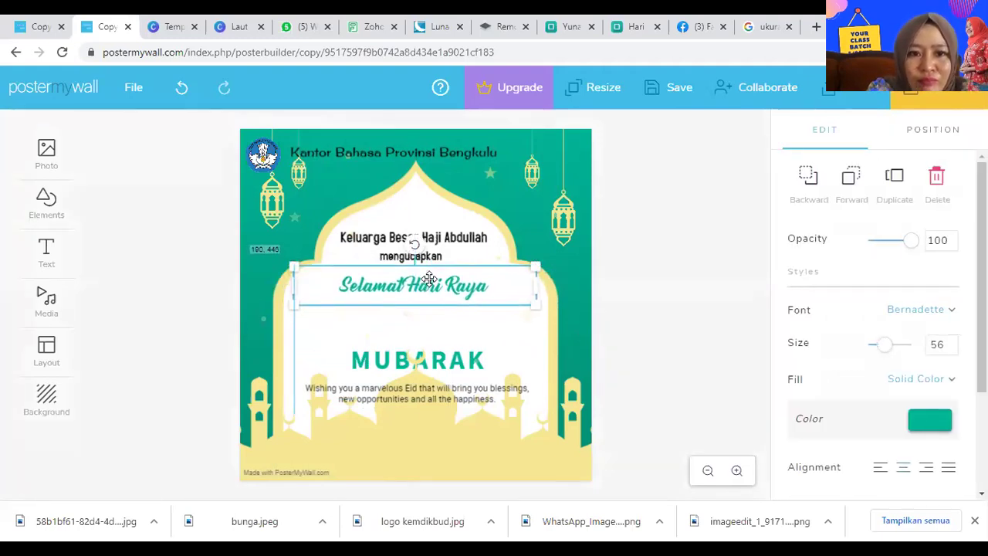
Move MUBARAK up directly beneath Selamat Hari Raya
click(622, 280)
click(427, 371)
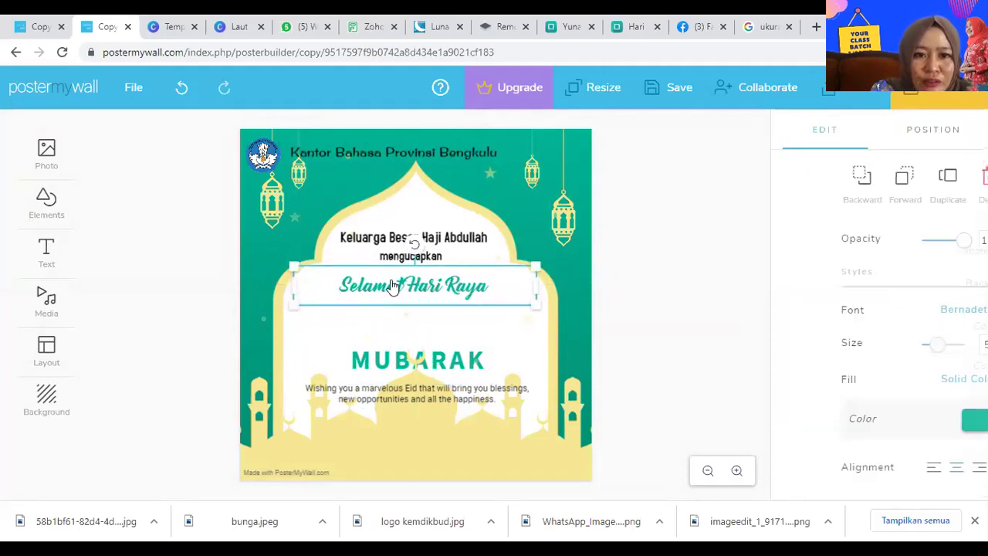
click(427, 375)
drag(465, 368, 455, 313)
Replace MUBARAK with 'IDUL FITRI 1442 H', widen its box, and centre it under the greeting
double_click(458, 313)
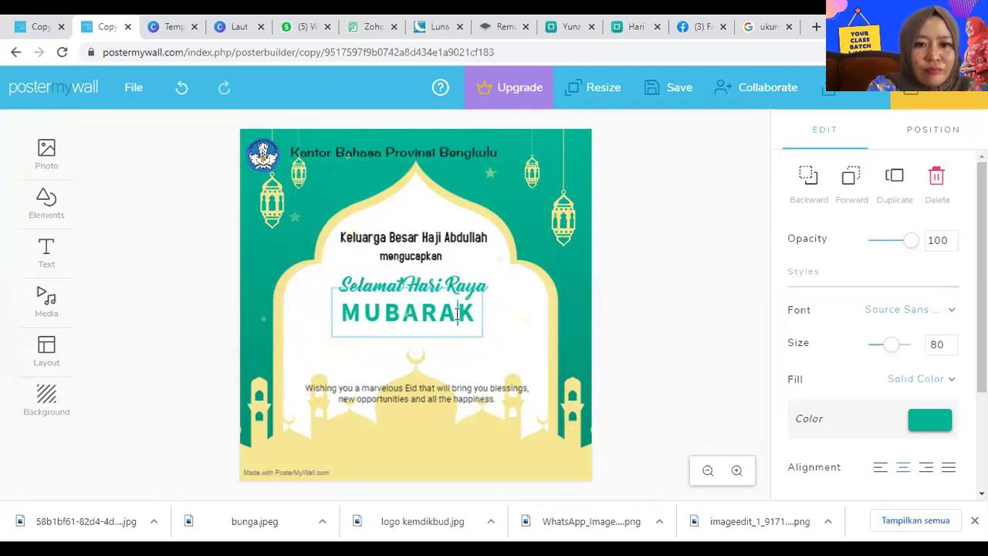
key(BackSpace)
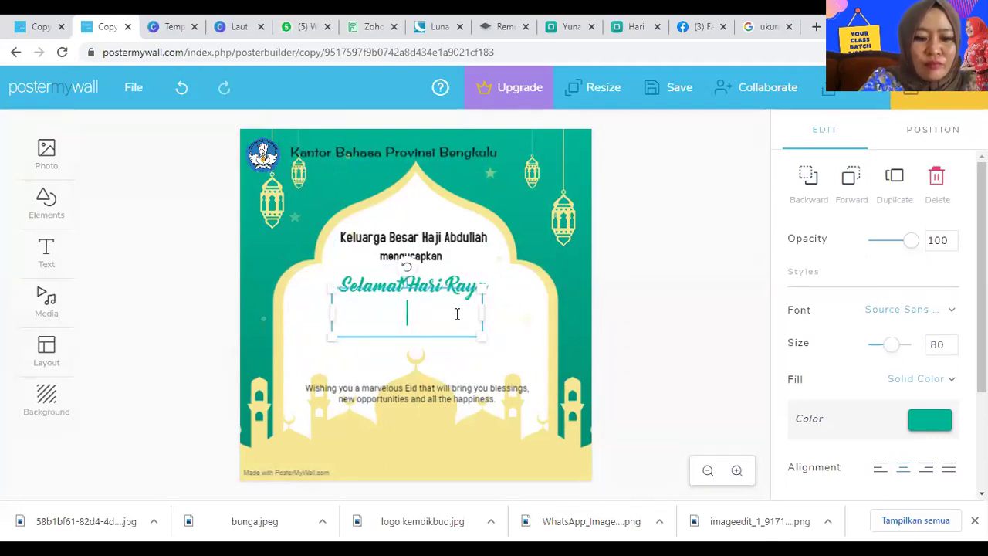
text(IDUL)
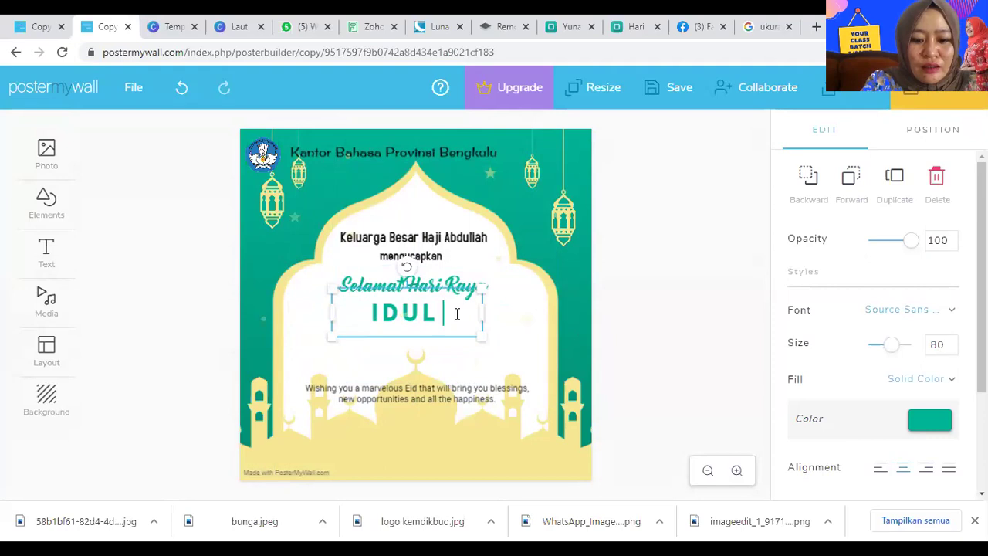
text( FITR)
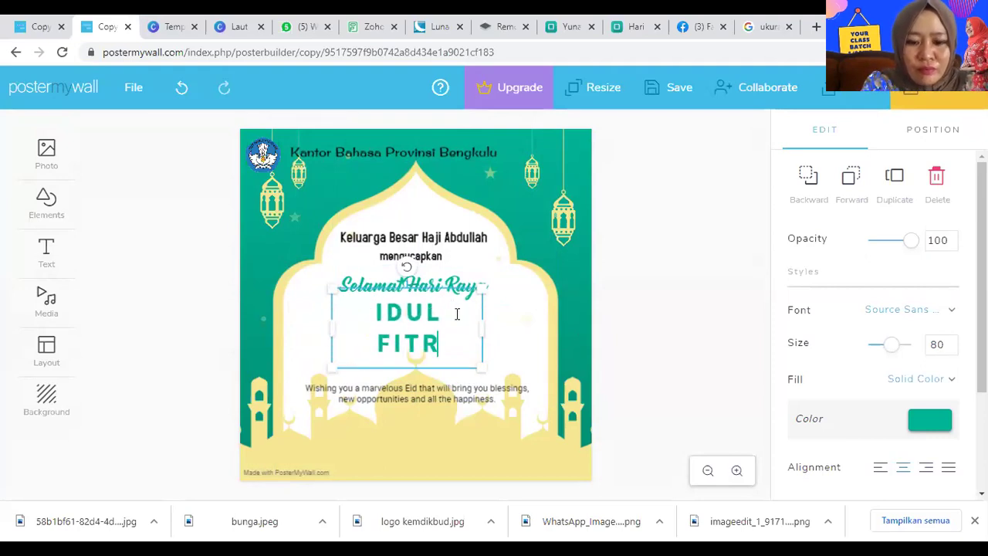
text(I)
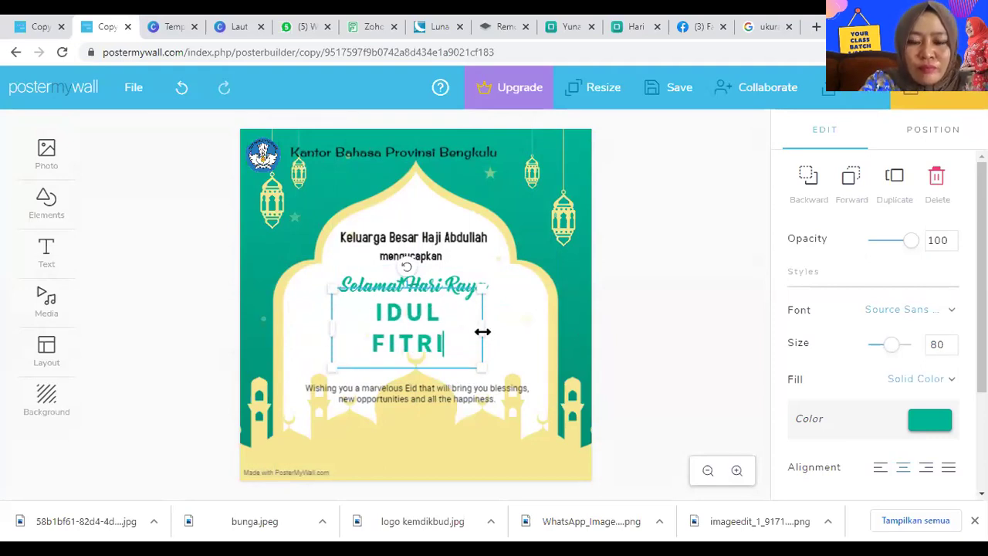
drag(483, 332, 526, 332)
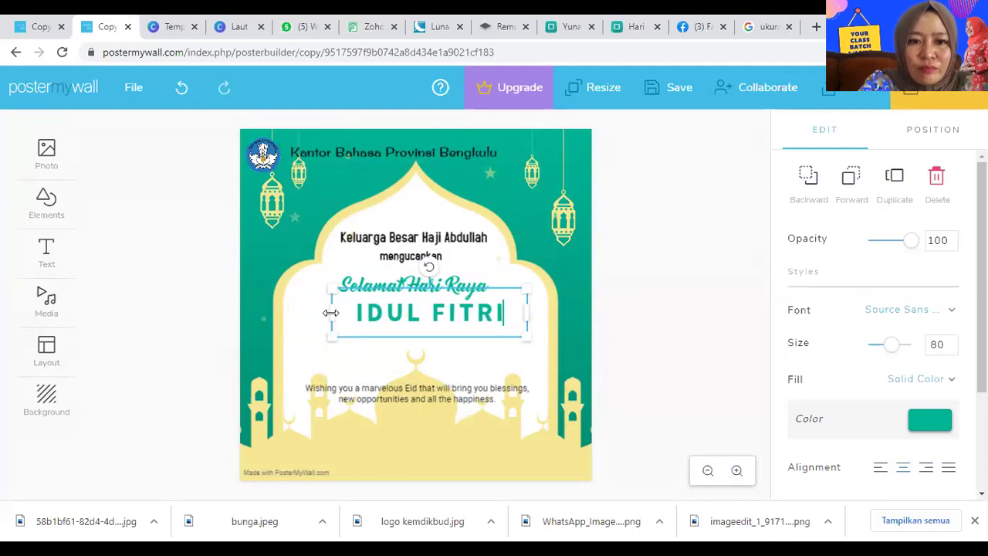
text(1442)
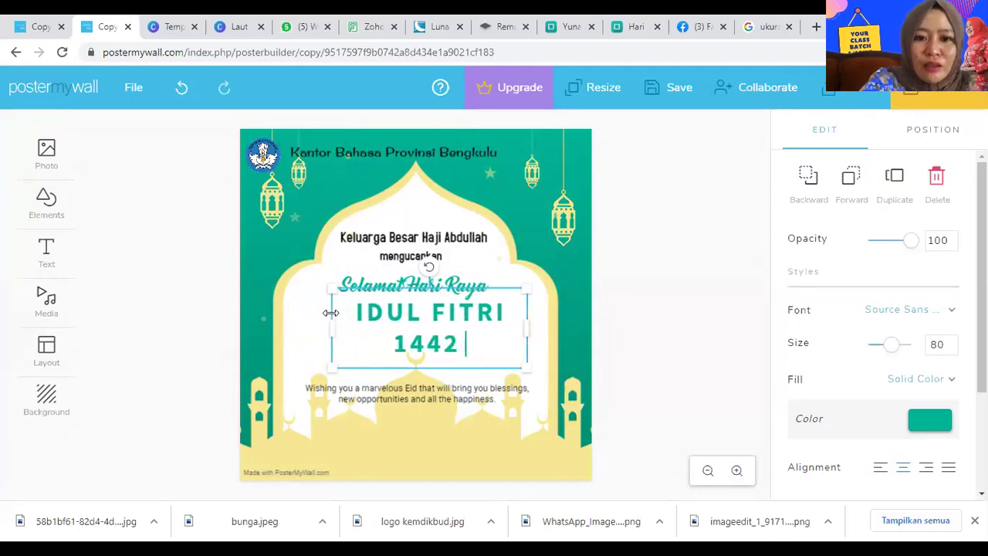
text( H)
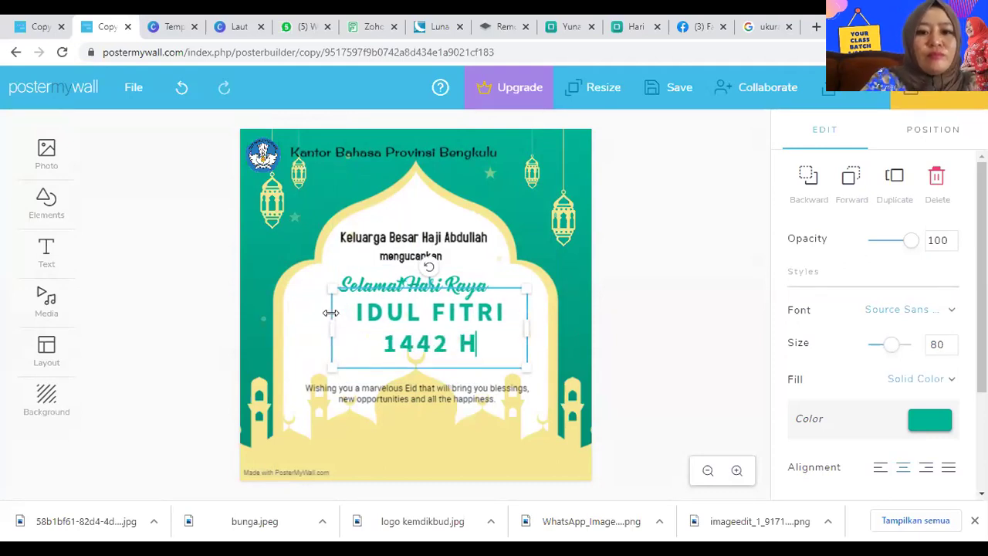
click(672, 333)
drag(453, 331, 440, 323)
Add the uploaded photo of the woman in black from My Photos to the poster
click(693, 314)
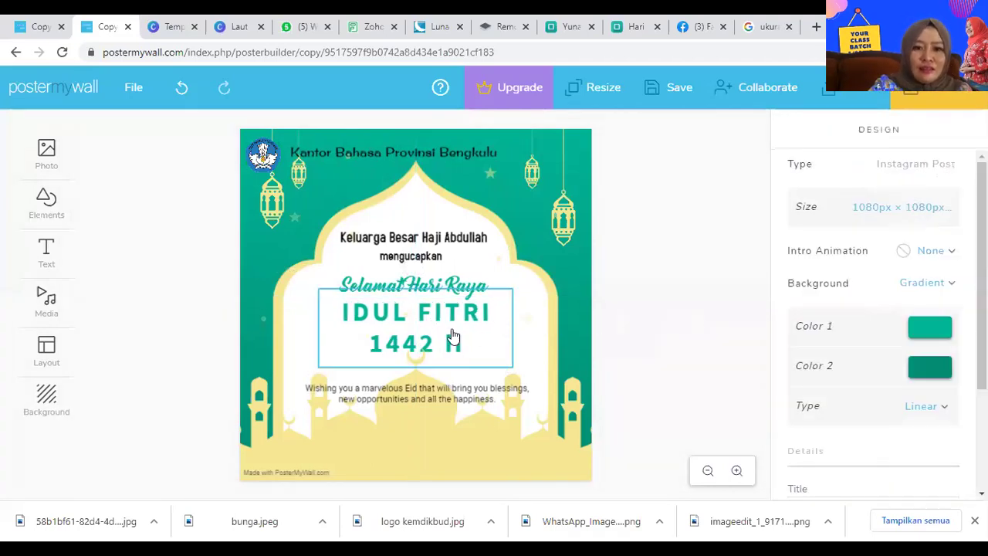
click(47, 154)
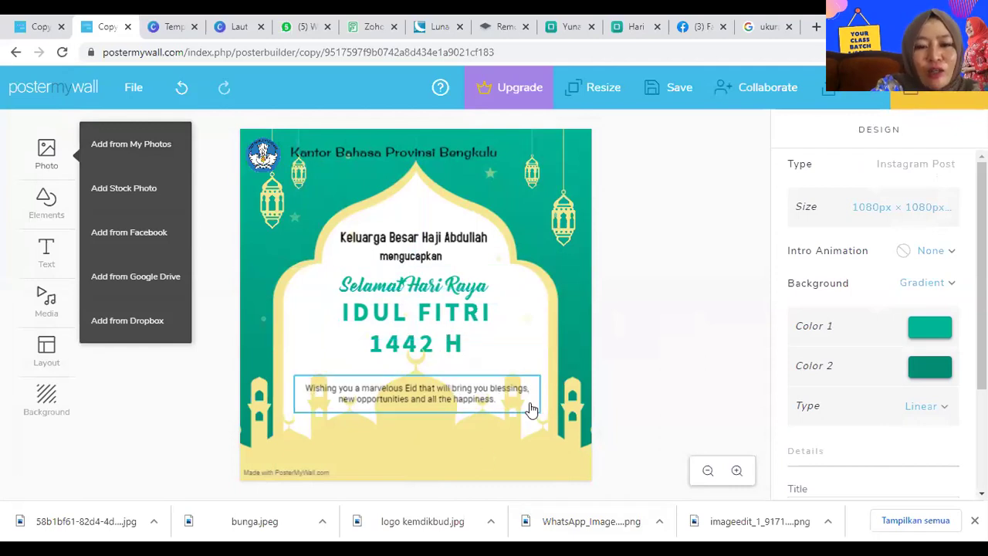
click(146, 154)
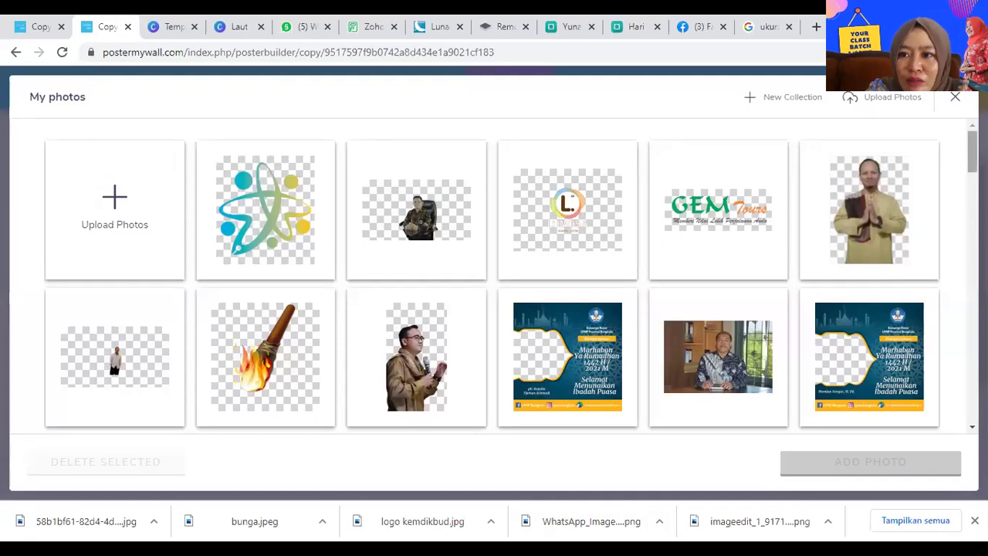
scroll(494, 278, down, 5)
scroll(694, 277, up, 2)
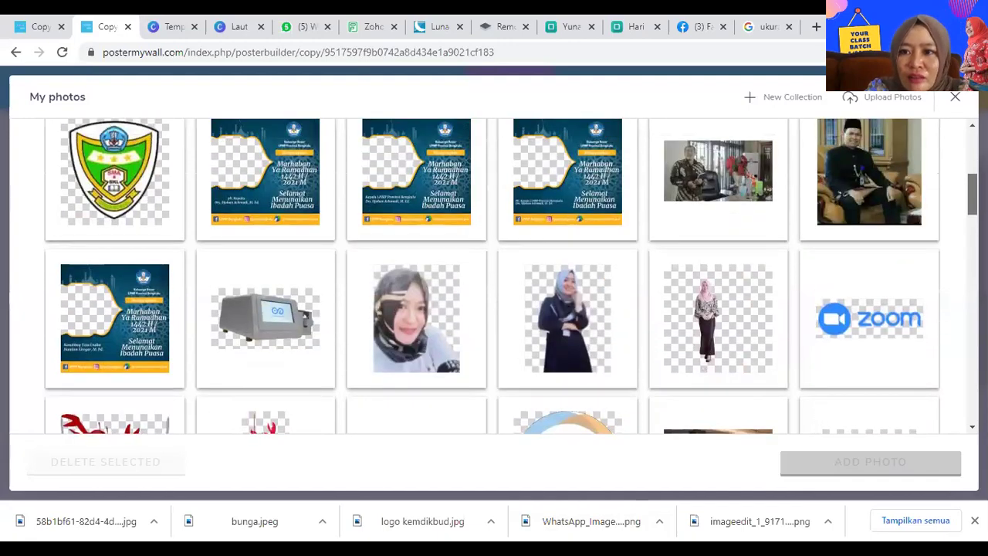
click(610, 339)
click(838, 460)
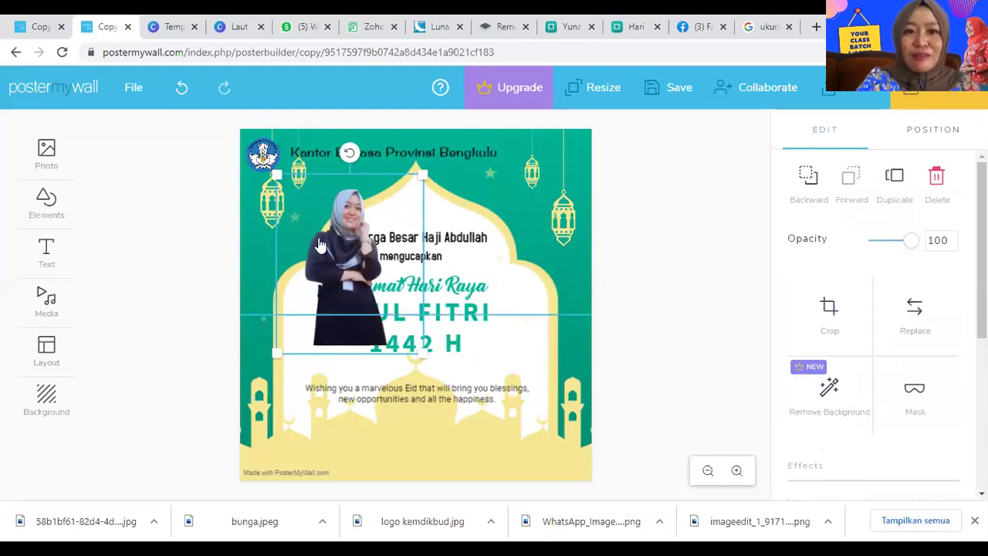
Move the woman's photo to the poster's lower right and enlarge it
drag(343, 228, 549, 392)
drag(487, 313, 461, 278)
drag(543, 350, 553, 346)
Replace the Wishing you line with 'MOHON MAAF LAHIR DAN BATIN' and nudge it into place
click(596, 349)
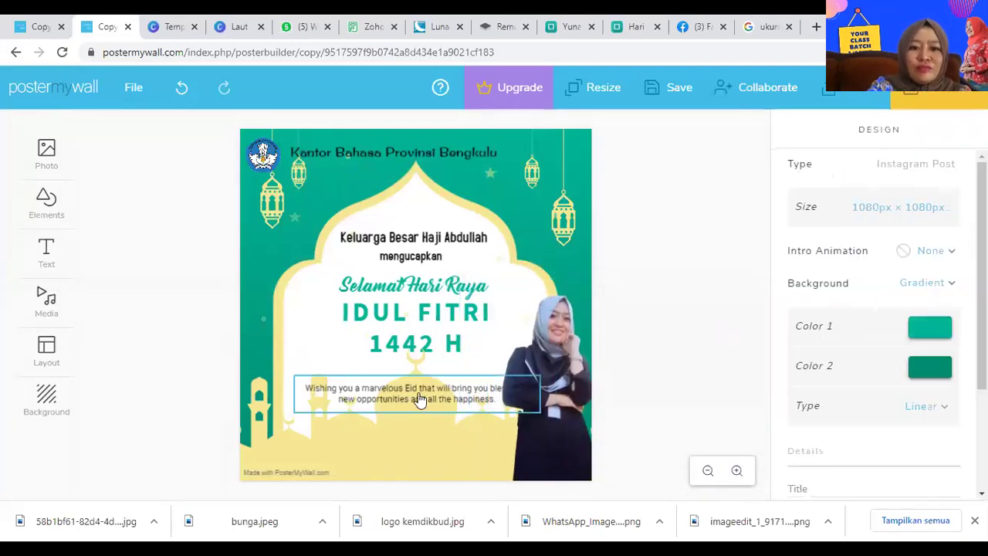
drag(374, 396, 373, 386)
double_click(373, 379)
key(ctrl+a)
text(M)
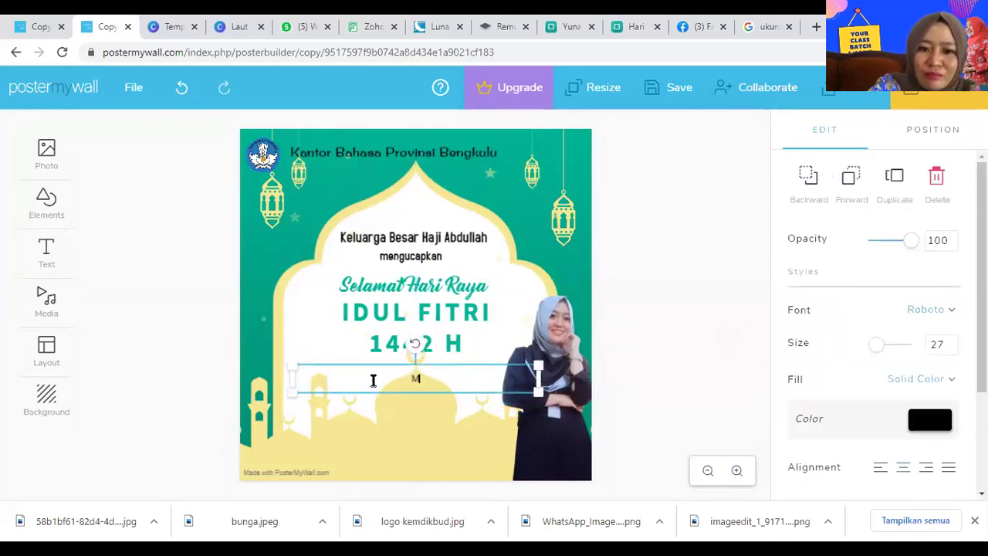
text(OHON MAAF LAHIR DAN BATIN)
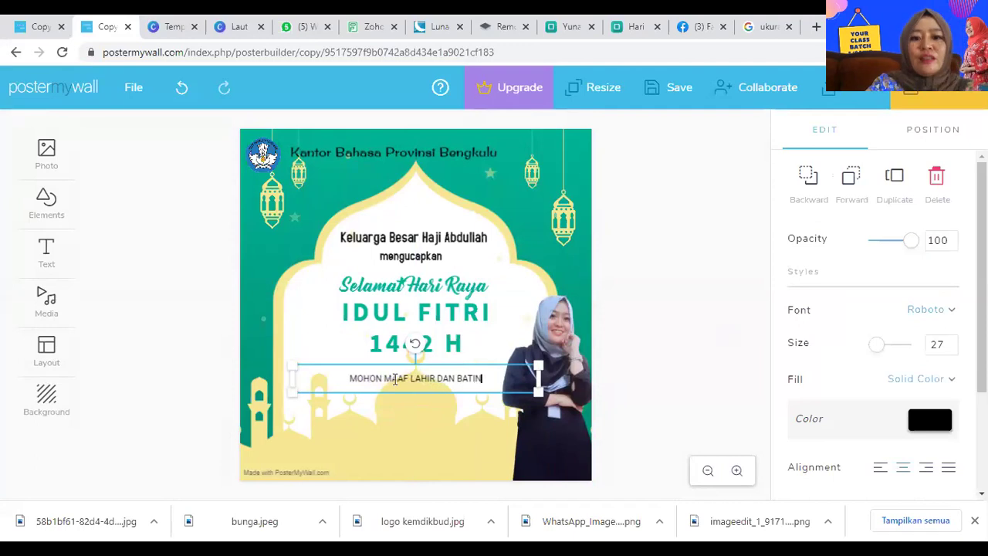
click(633, 377)
drag(420, 381, 412, 375)
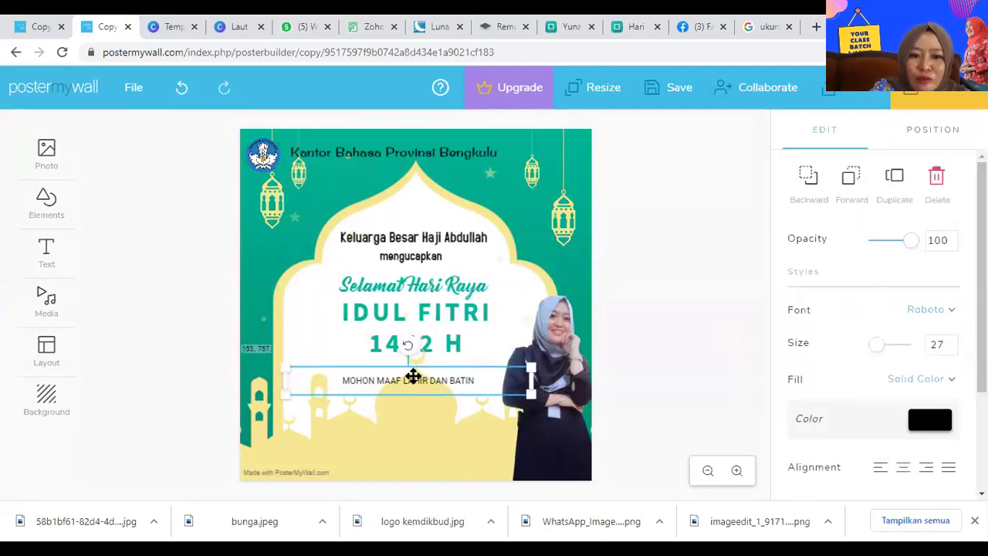
Lower the mosque silhouette toward the poster's bottom edge
click(409, 440)
drag(412, 436, 409, 473)
click(676, 357)
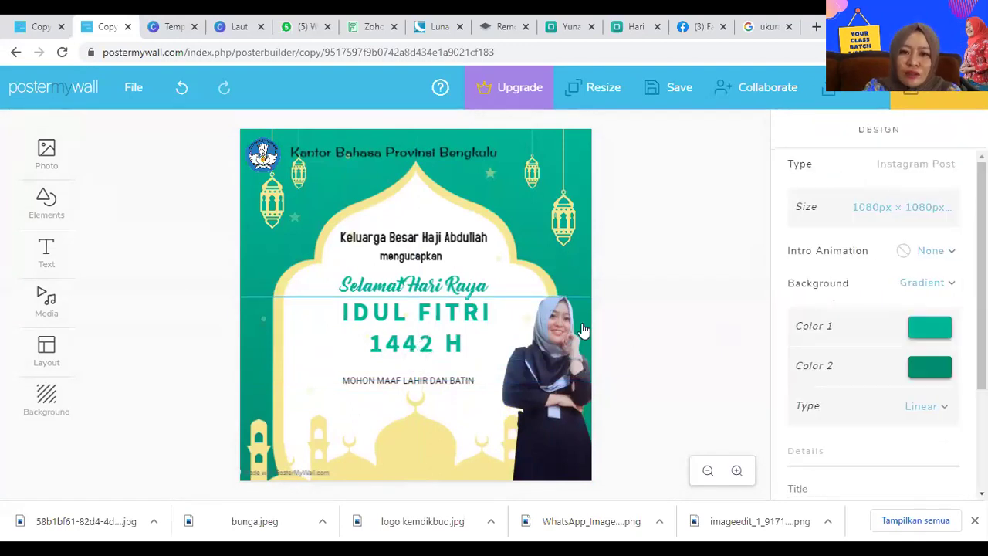
Enlarge the woman's photo slightly and shift it a little to the right
click(485, 281)
drag(473, 271, 465, 262)
click(632, 280)
drag(553, 351, 560, 351)
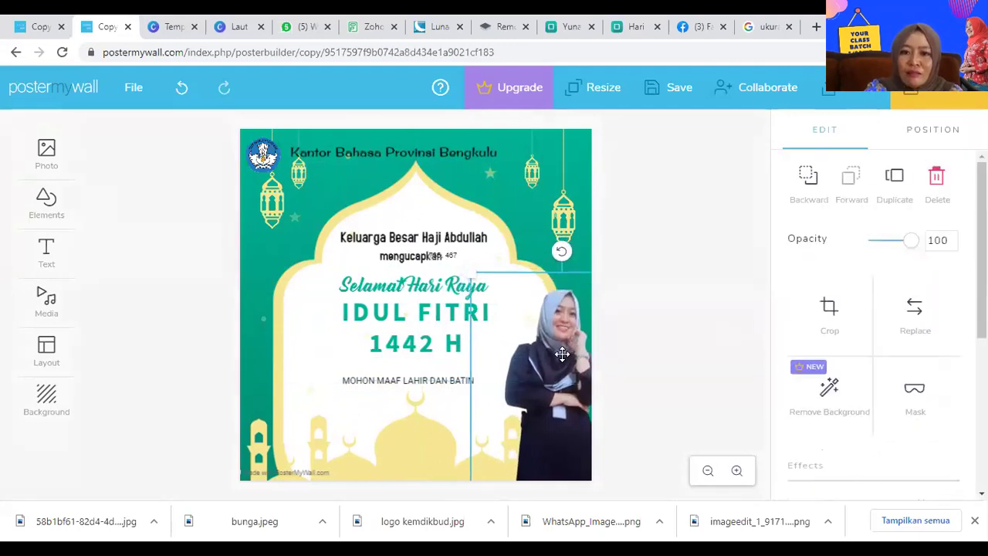
click(677, 347)
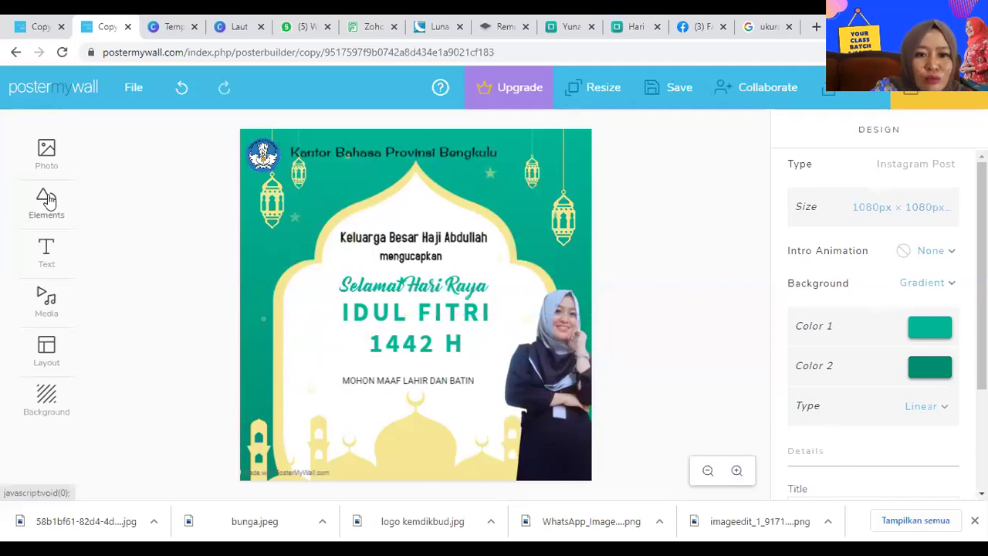
mouse_move(47, 203)
click(112, 196)
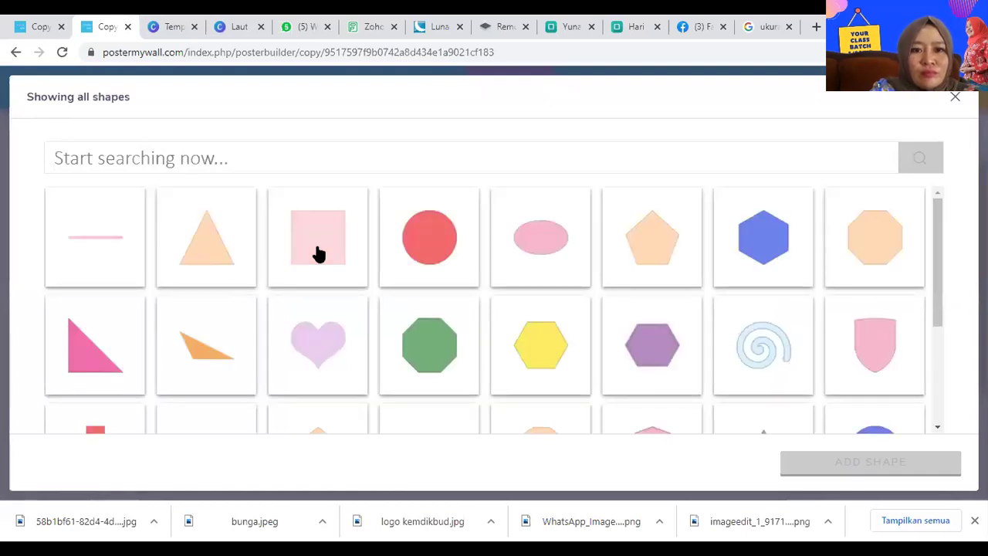
click(429, 239)
click(858, 462)
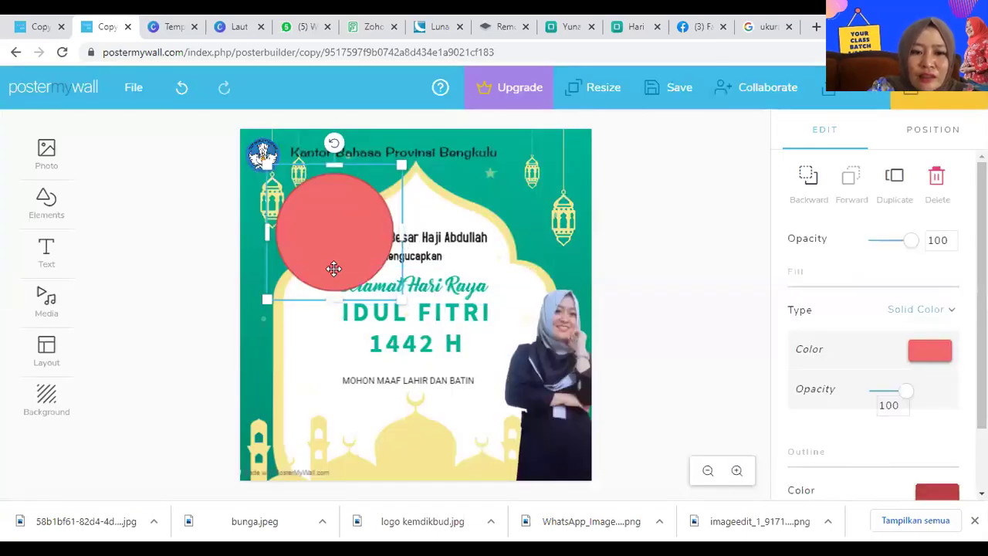
drag(334, 268, 359, 375)
drag(293, 434, 266, 455)
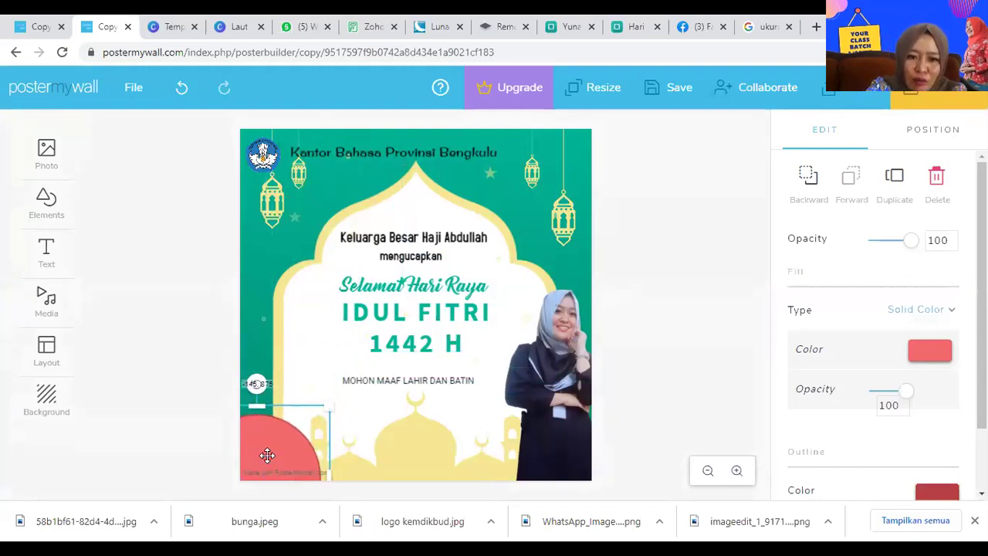
drag(329, 404, 358, 359)
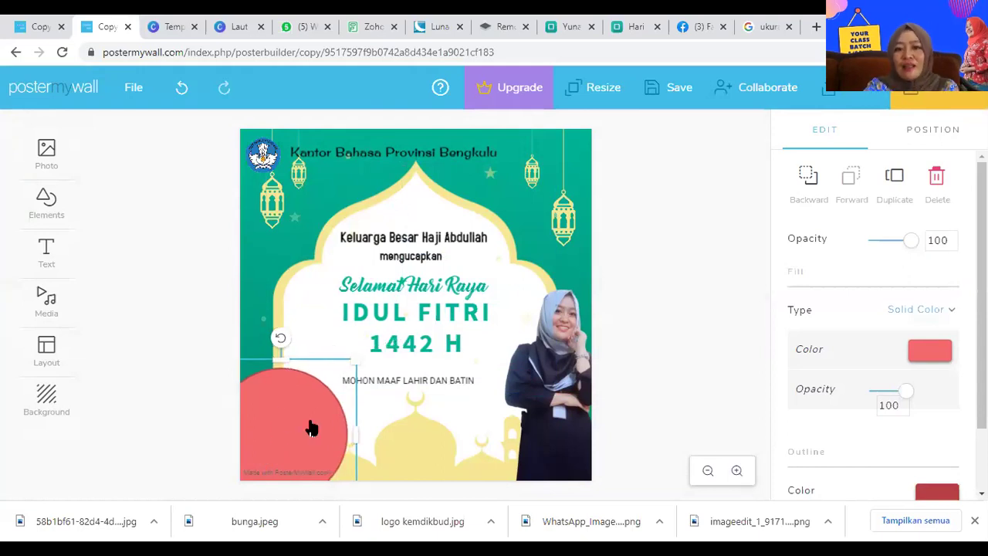
click(693, 319)
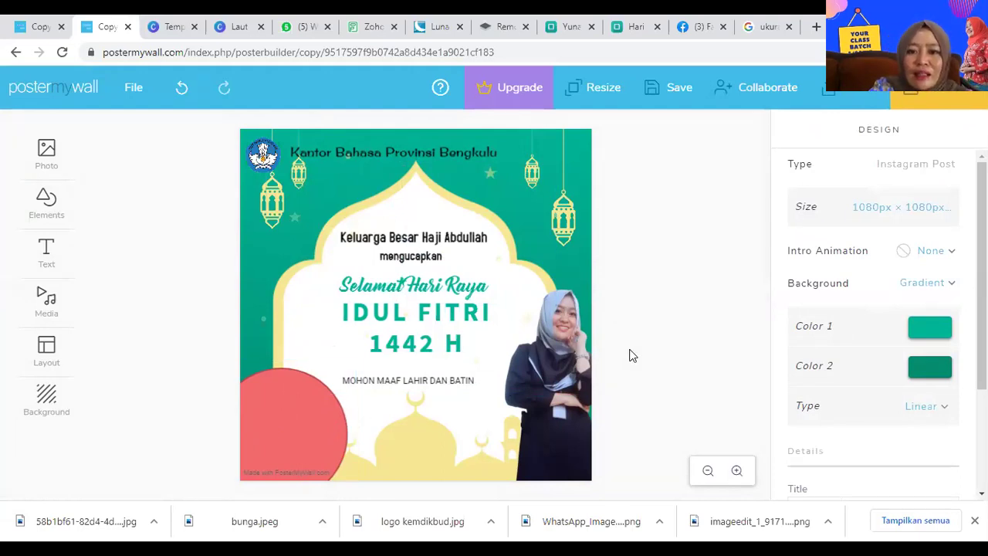
click(271, 439)
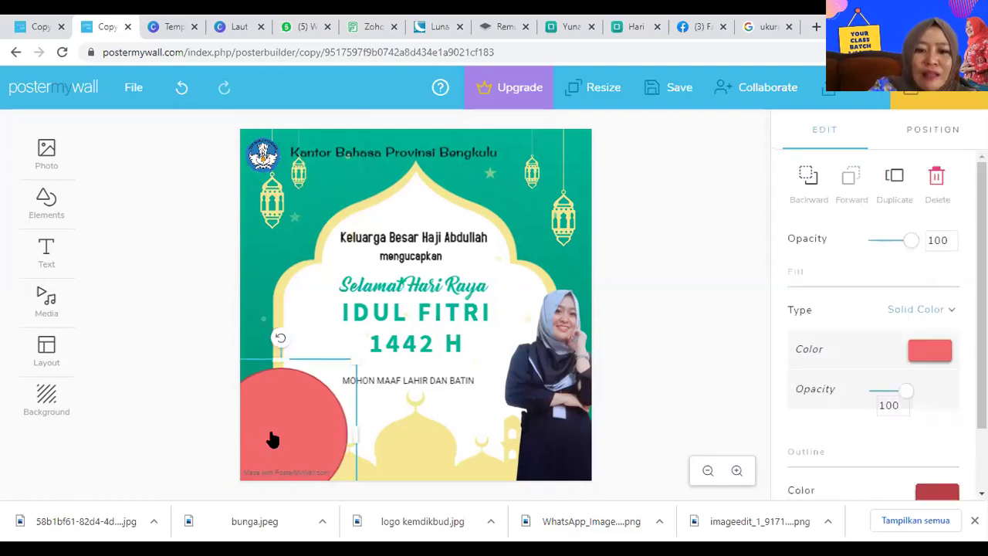
key(Delete)
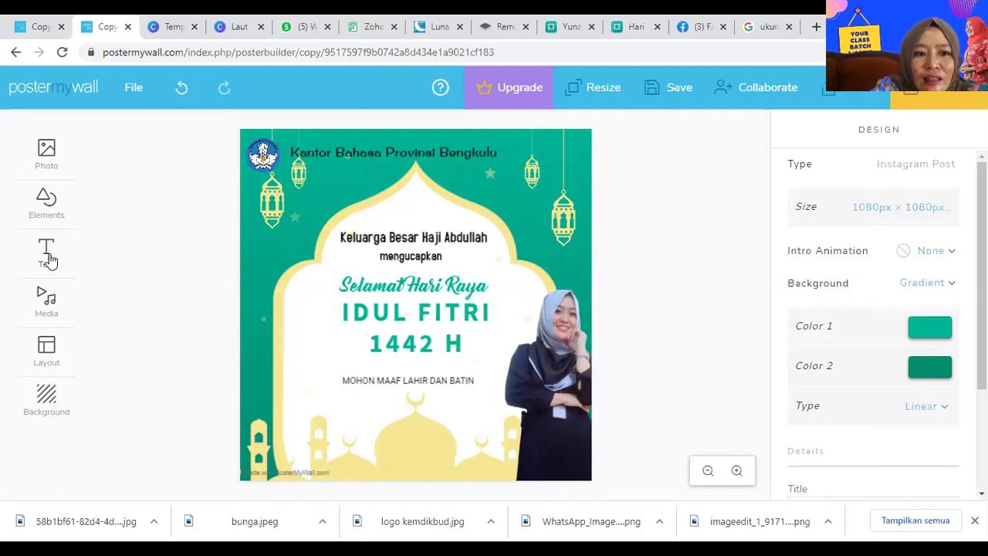
Search clipart for INSTAGRAM and add the gradient Instagram logo to the poster
click(46, 202)
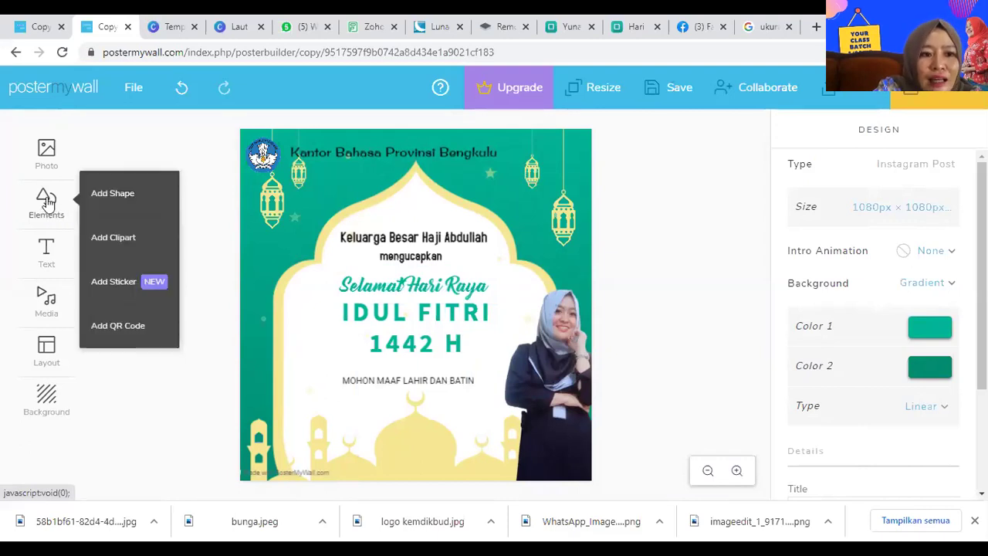
click(114, 238)
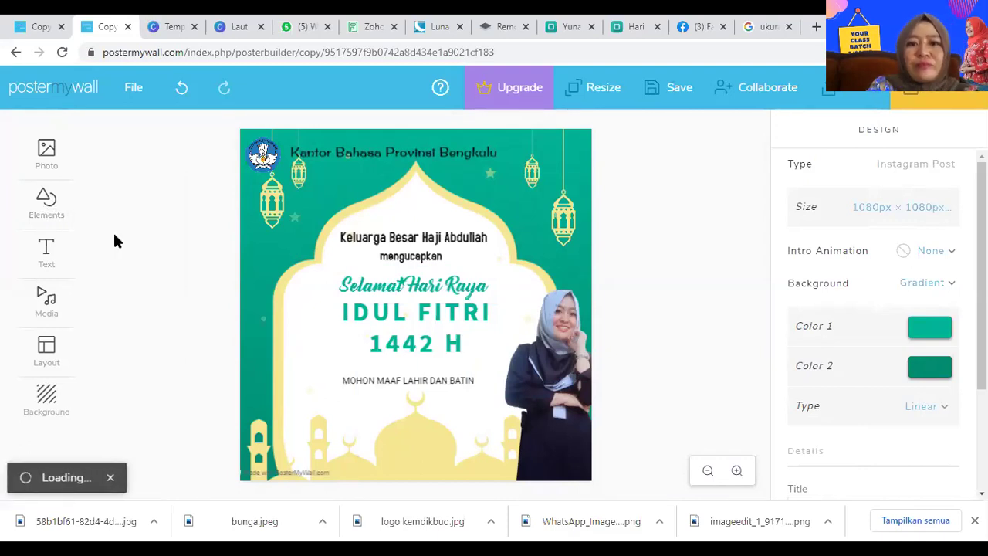
text(l)
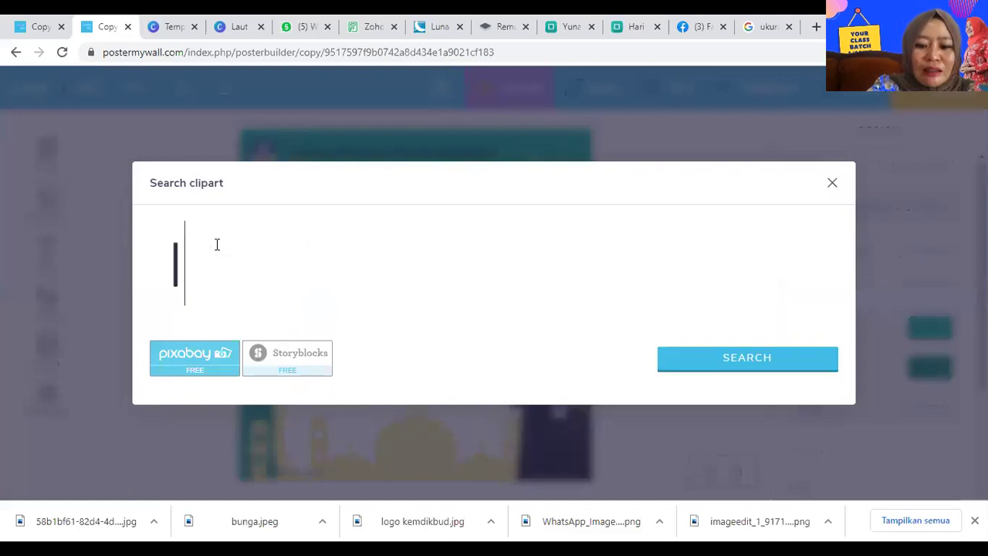
text(NSTAGRA)
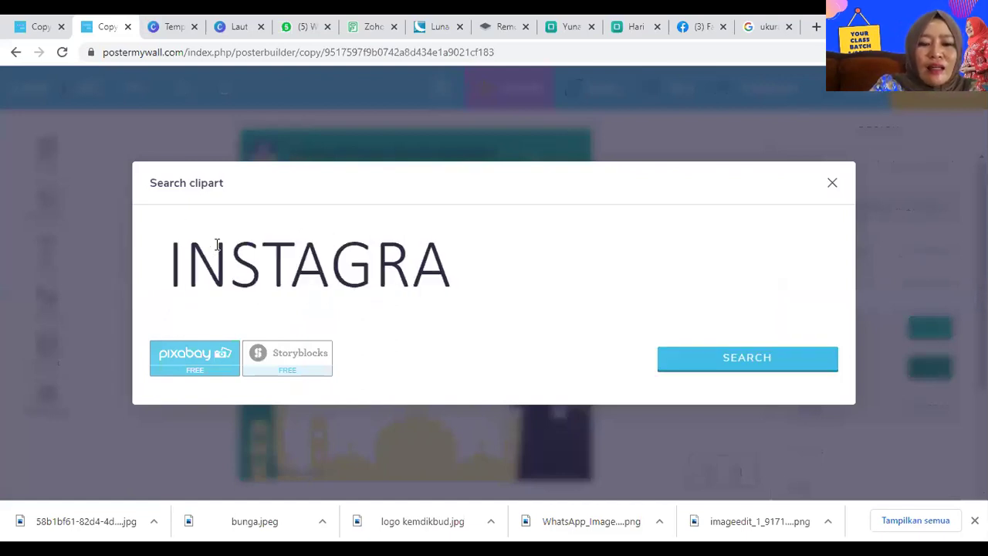
text(M)
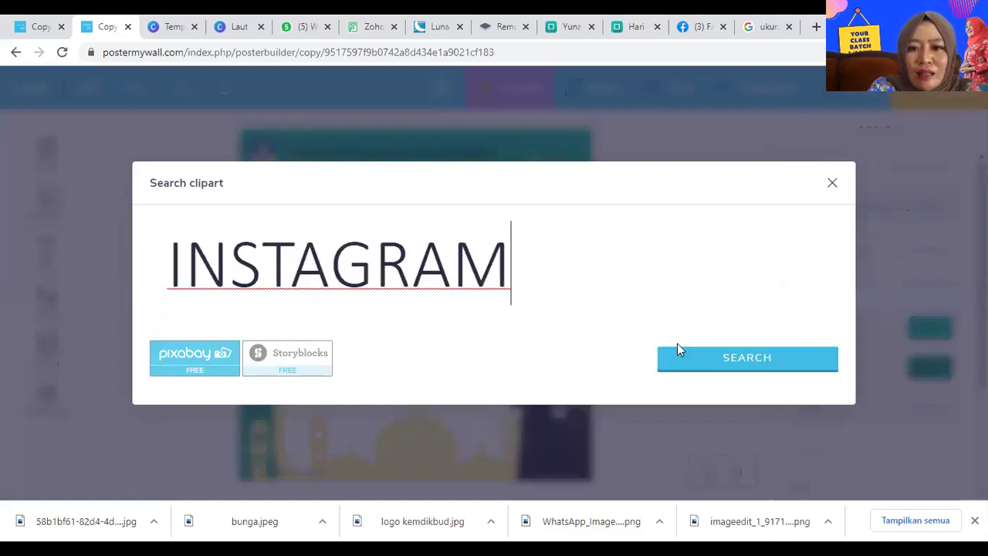
click(699, 353)
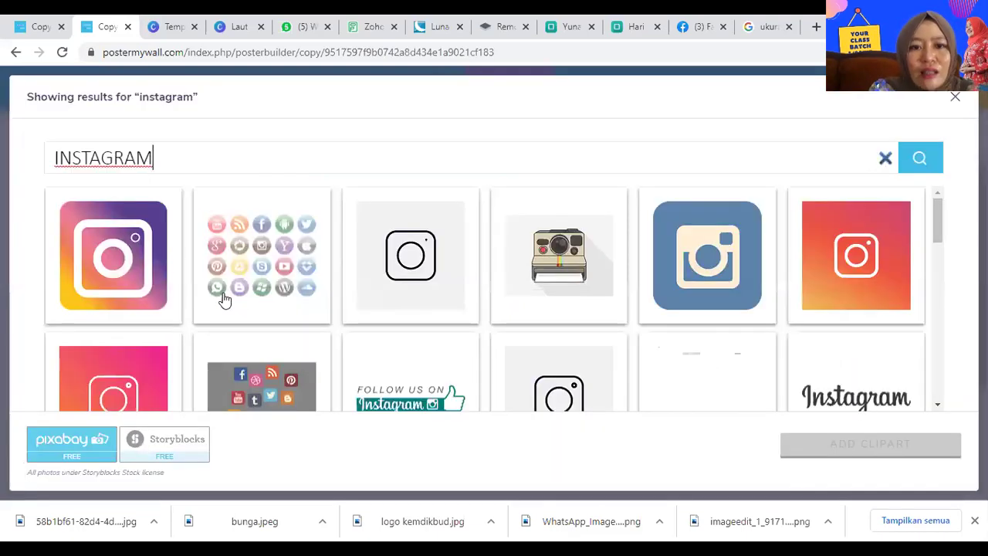
click(127, 265)
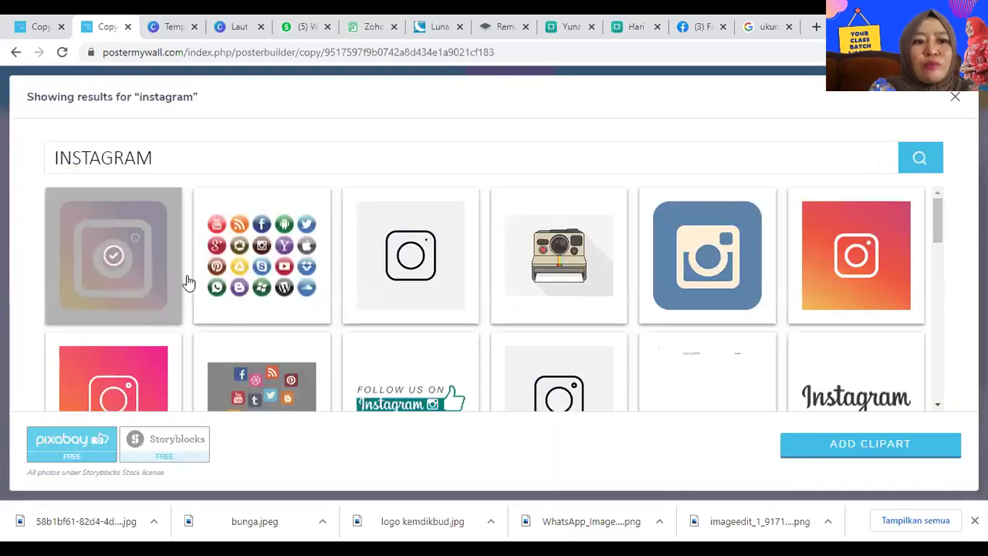
click(813, 444)
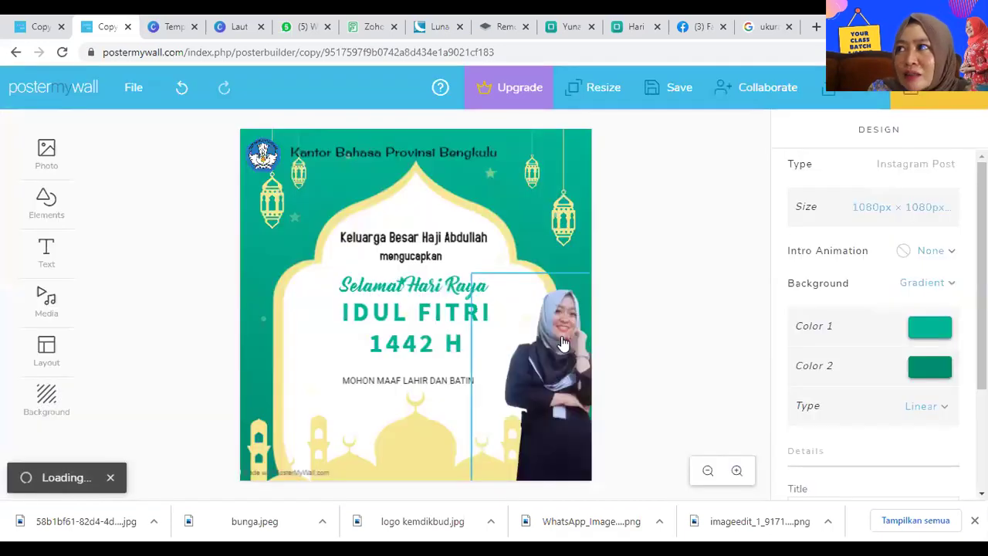
Shrink the Instagram logo to a small icon at the bottom-left above the mosque
drag(272, 172, 376, 286)
drag(395, 311, 313, 395)
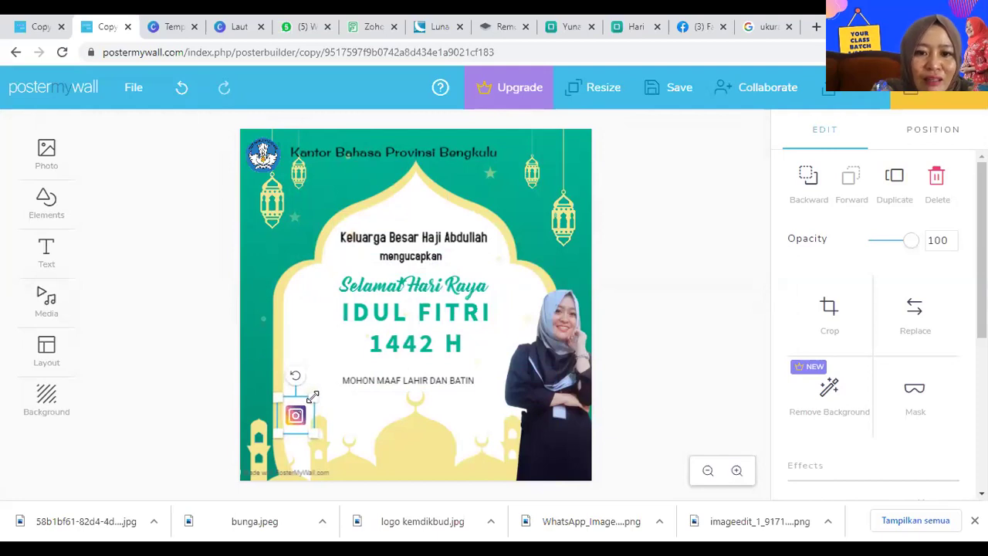
click(665, 358)
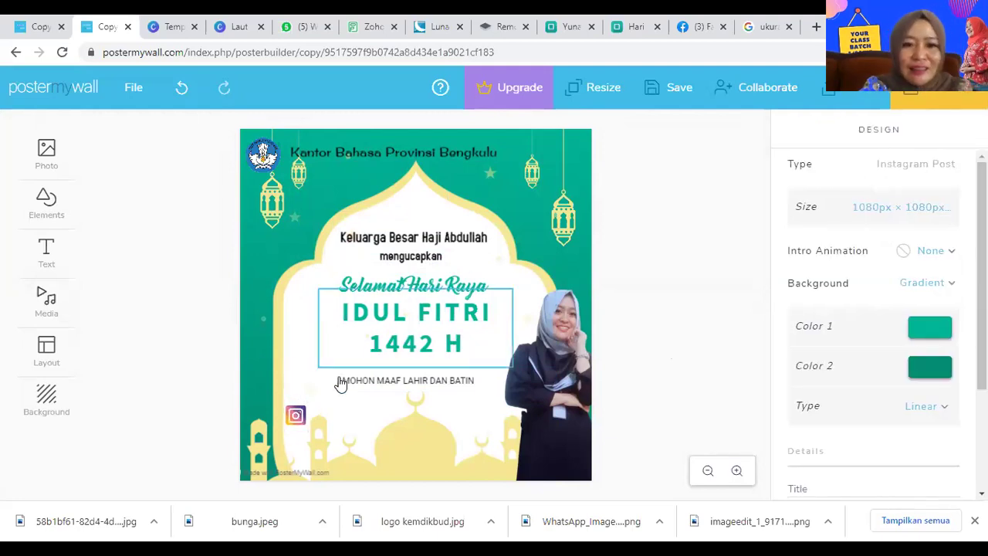
click(297, 417)
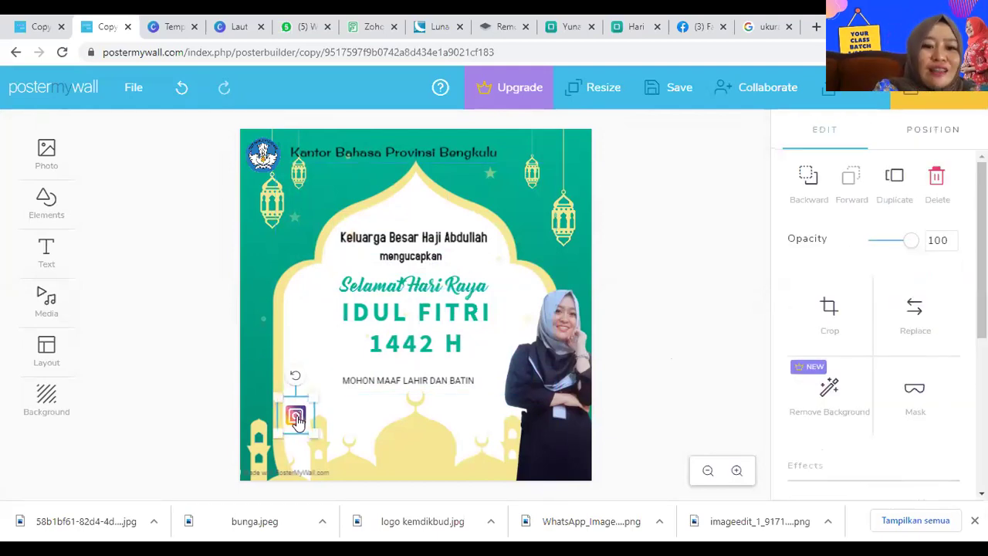
Search clipart for FACEBOOK and add the dark blue Facebook logo
click(184, 328)
mouse_move(51, 206)
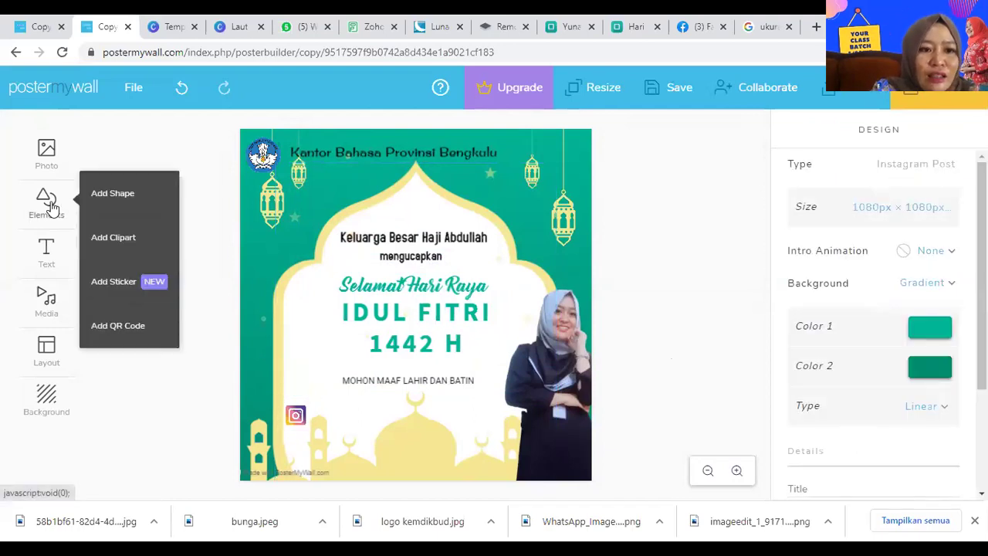
click(108, 240)
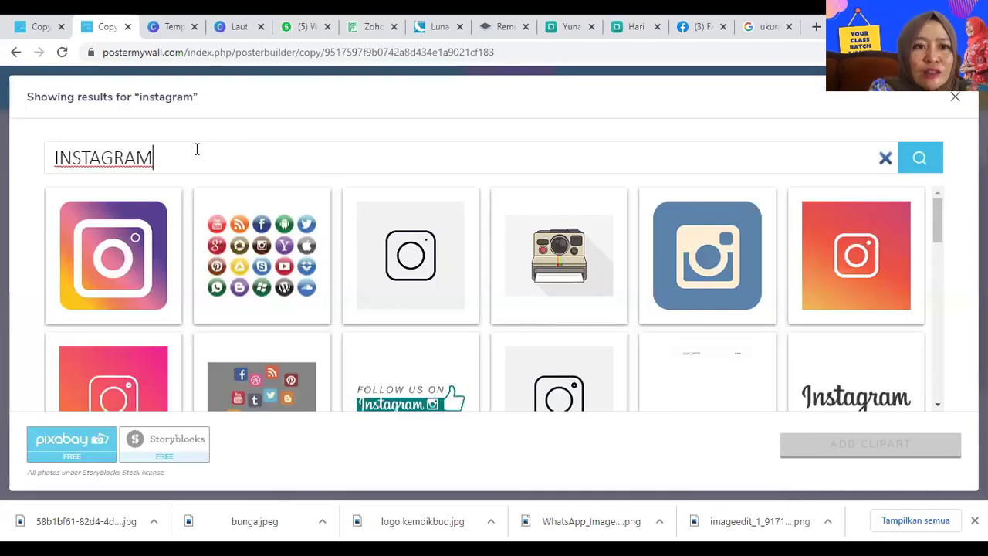
double_click(83, 145)
text(FACE)
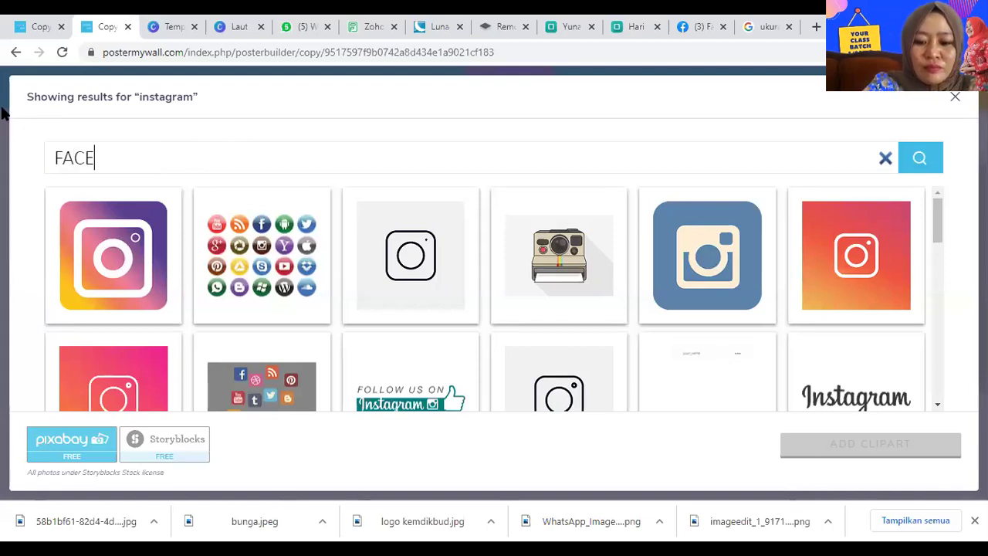
text(BOOK)
key(Return)
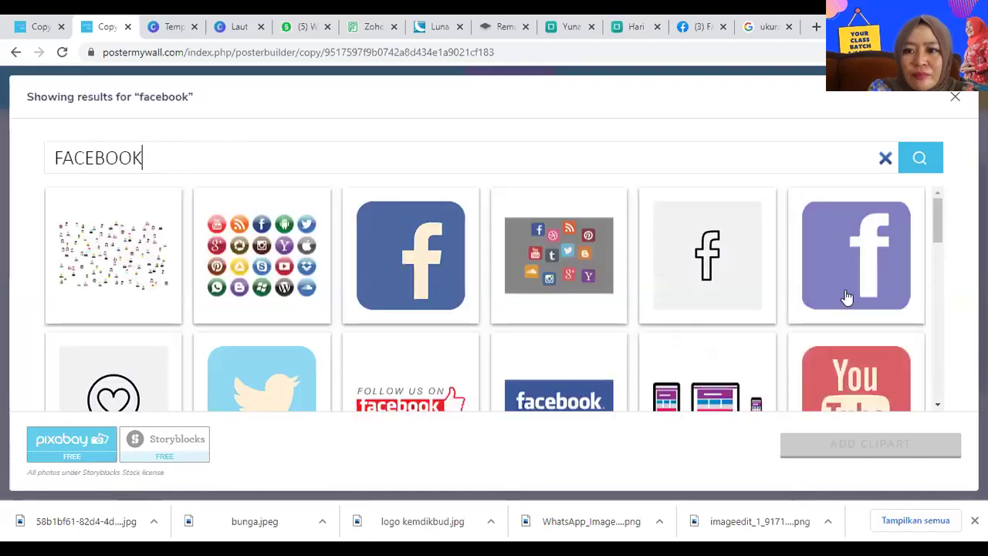
click(846, 297)
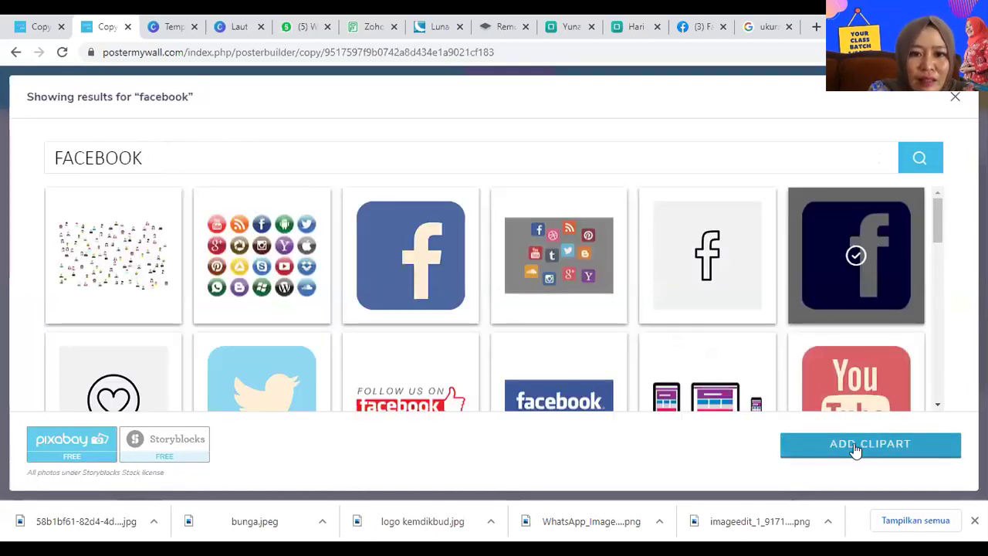
click(854, 446)
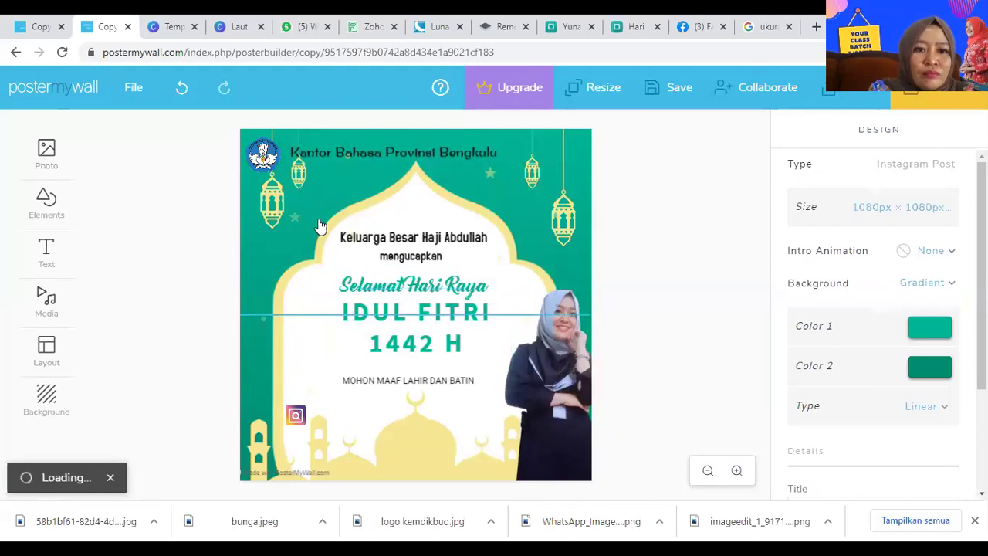
Shrink the Facebook logo and place it directly below the Instagram icon, checking alignment
drag(304, 195, 384, 370)
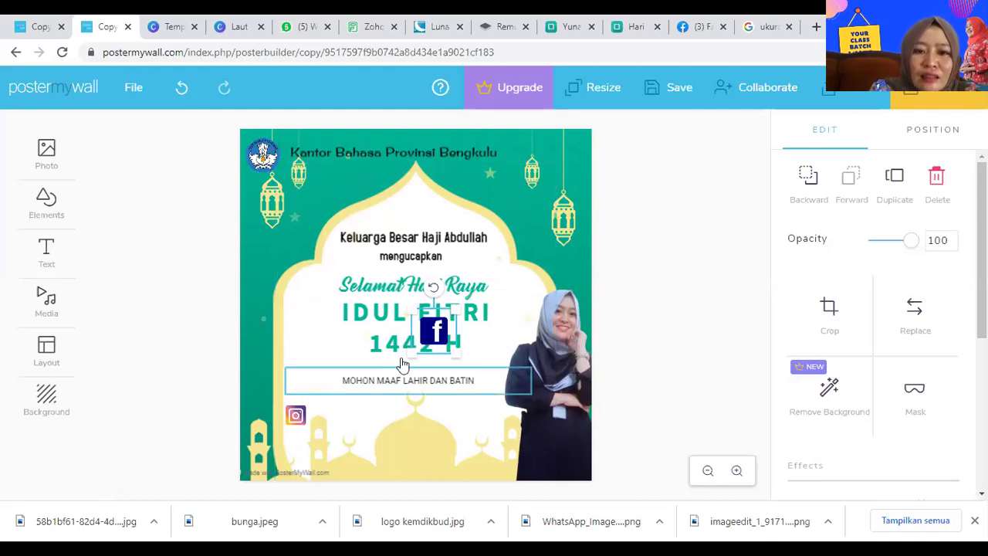
drag(433, 330, 313, 458)
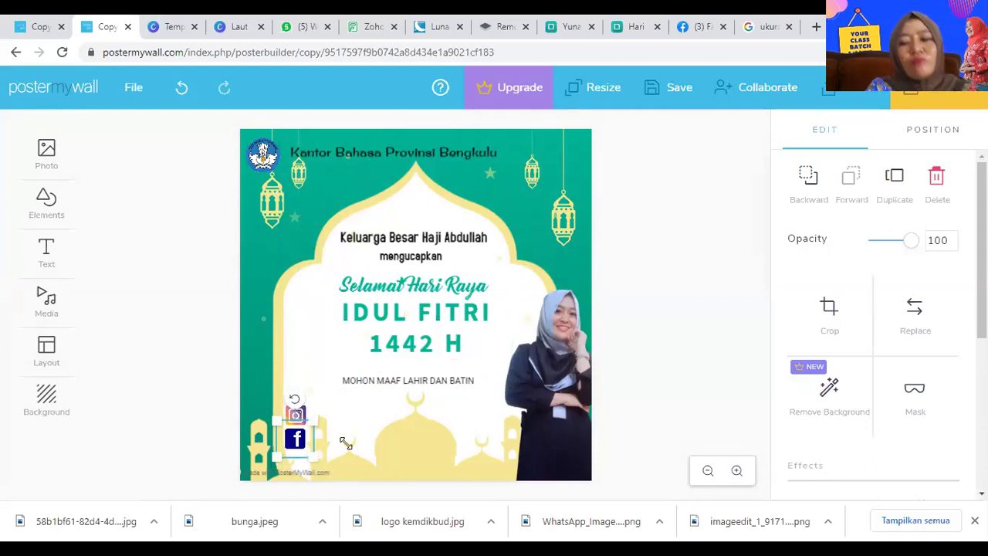
click(652, 343)
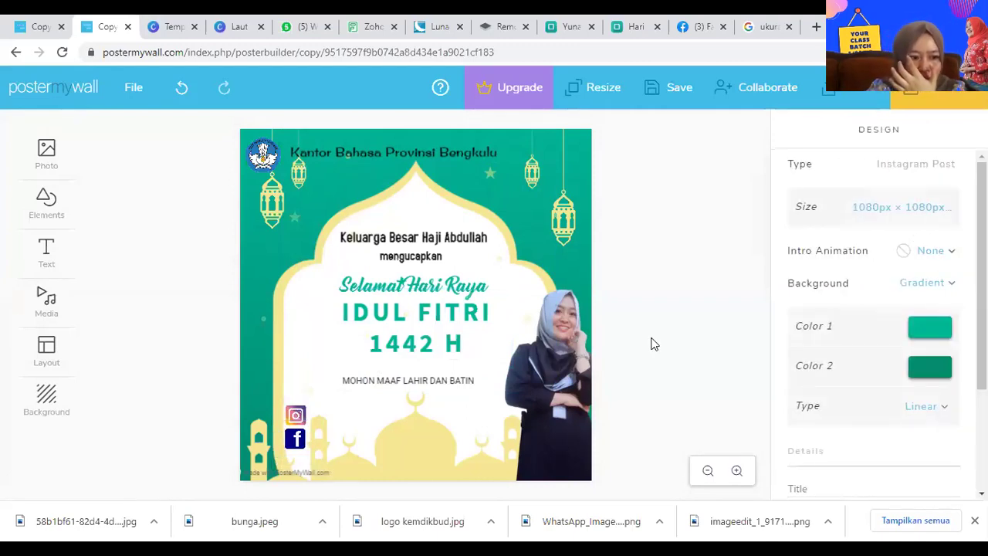
click(295, 415)
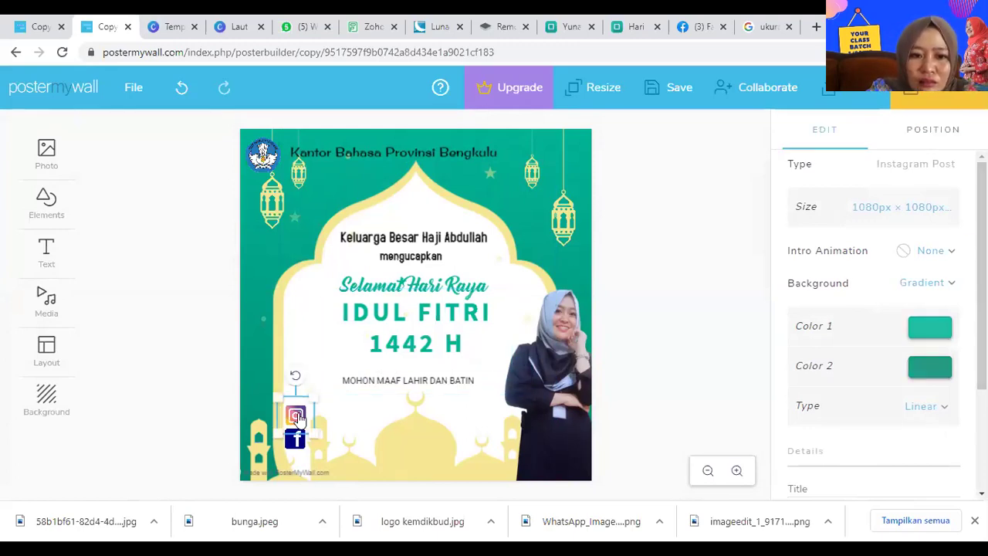
click(638, 344)
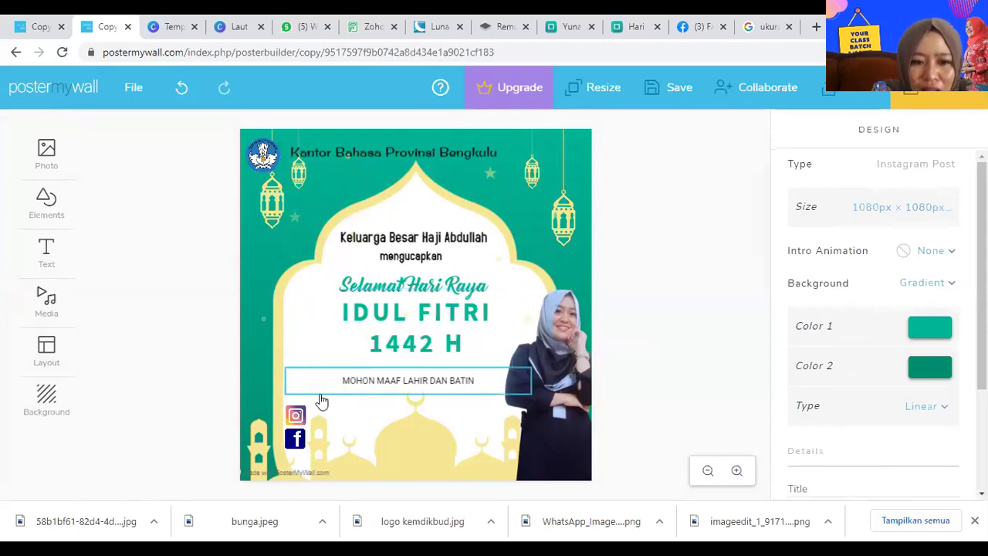
click(299, 416)
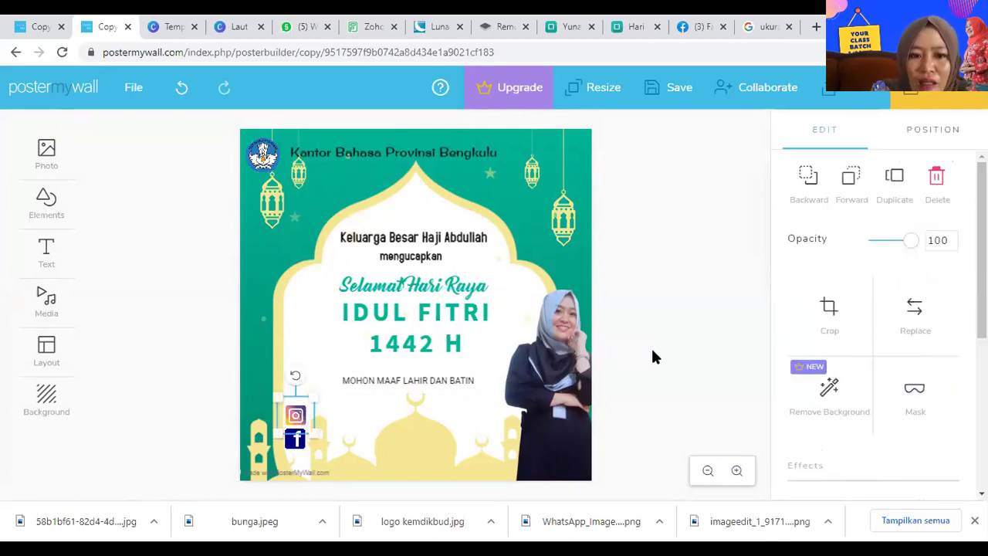
click(650, 346)
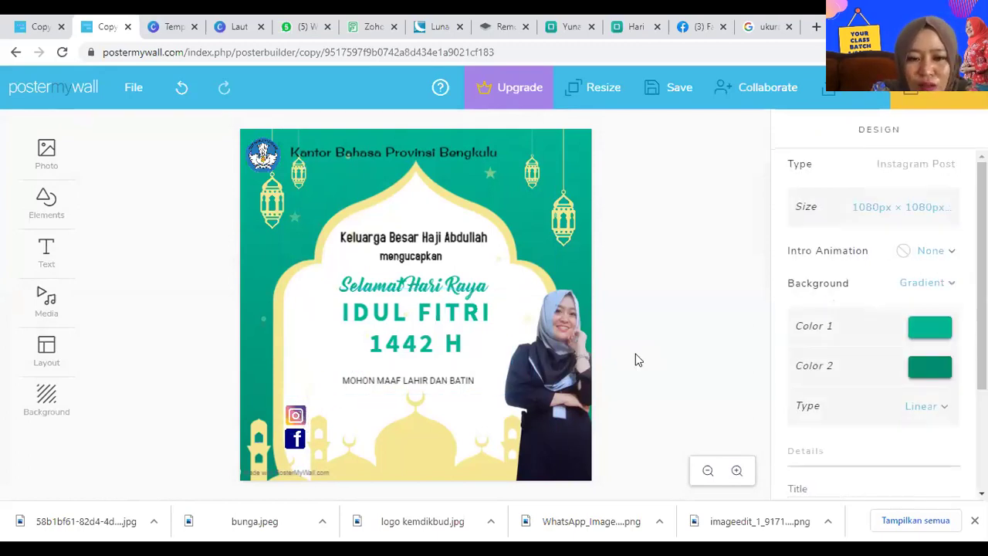
click(297, 440)
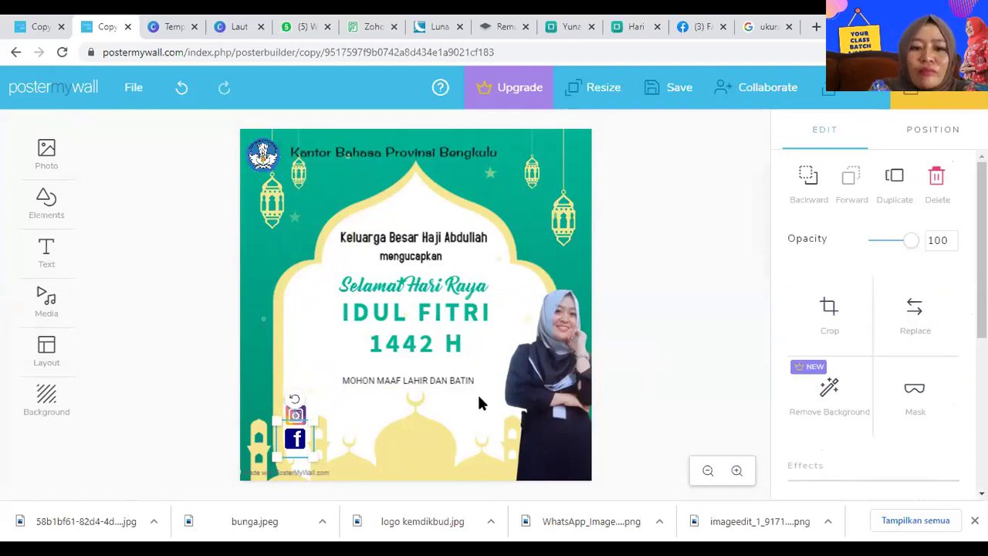
click(148, 293)
Add the red YouTube play-button clipart and shrink it into place below the Facebook icon
click(40, 203)
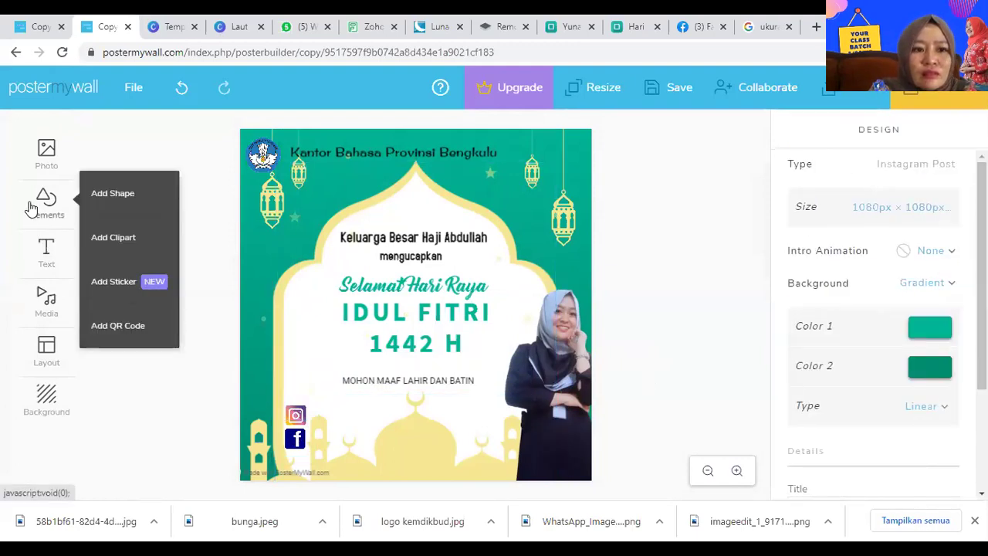
click(132, 237)
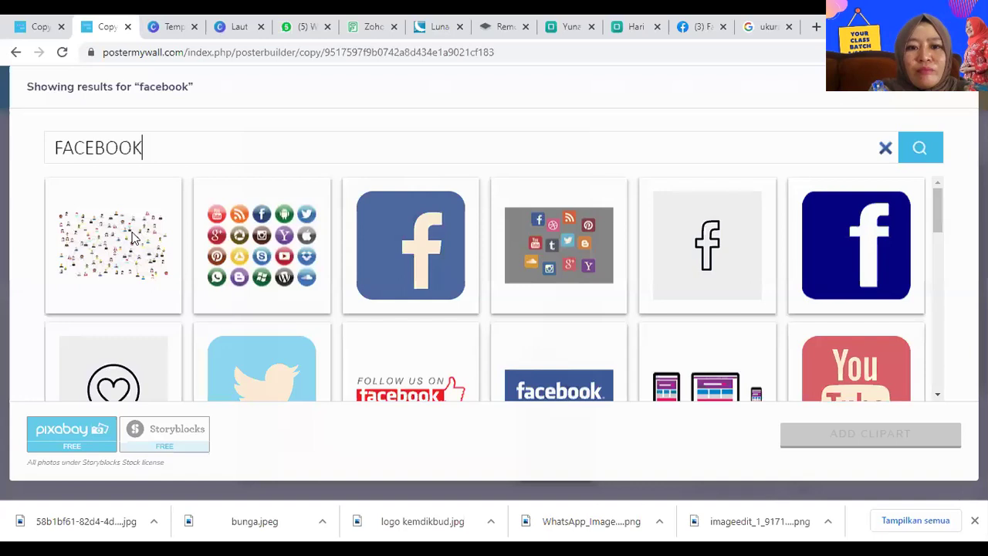
key(ctrl+a)
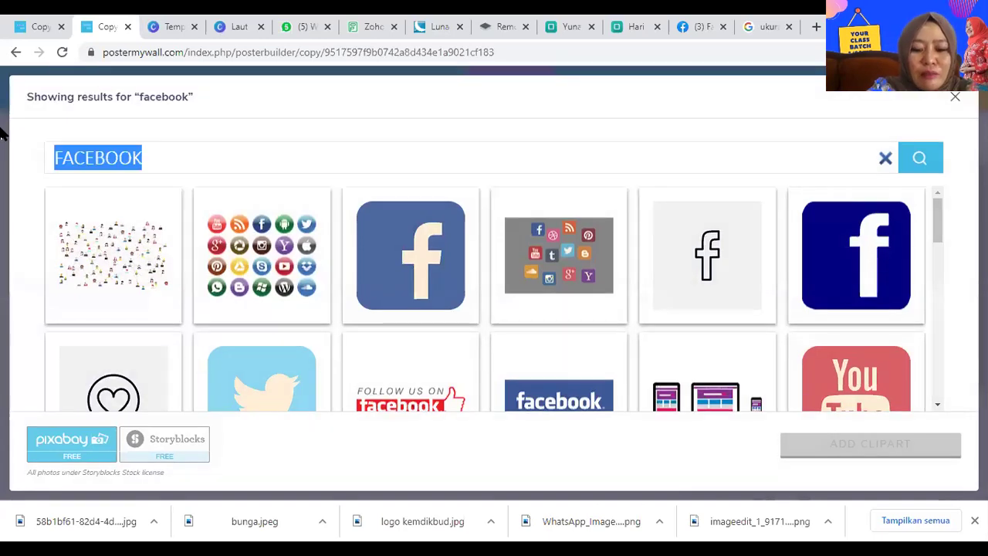
text(YOUTUBE)
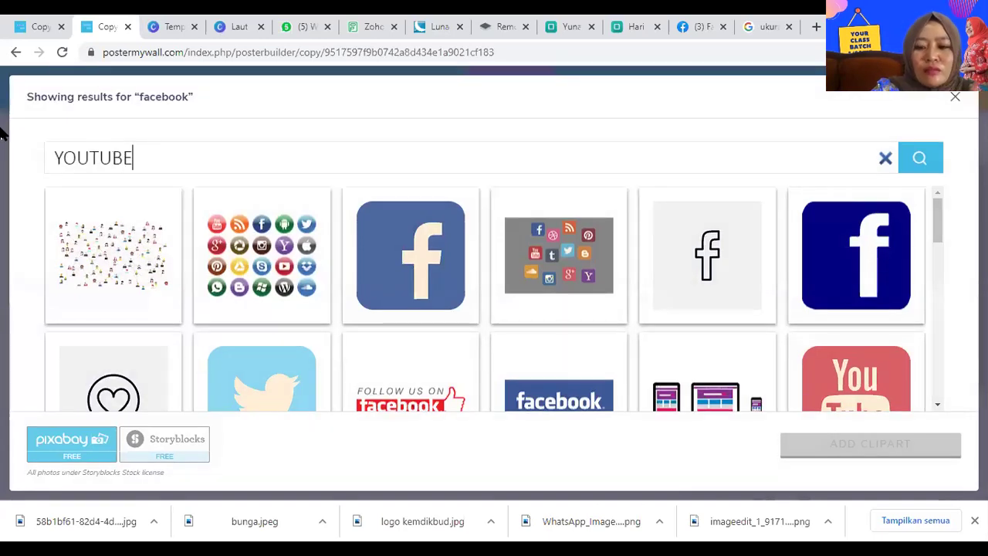
key(Return)
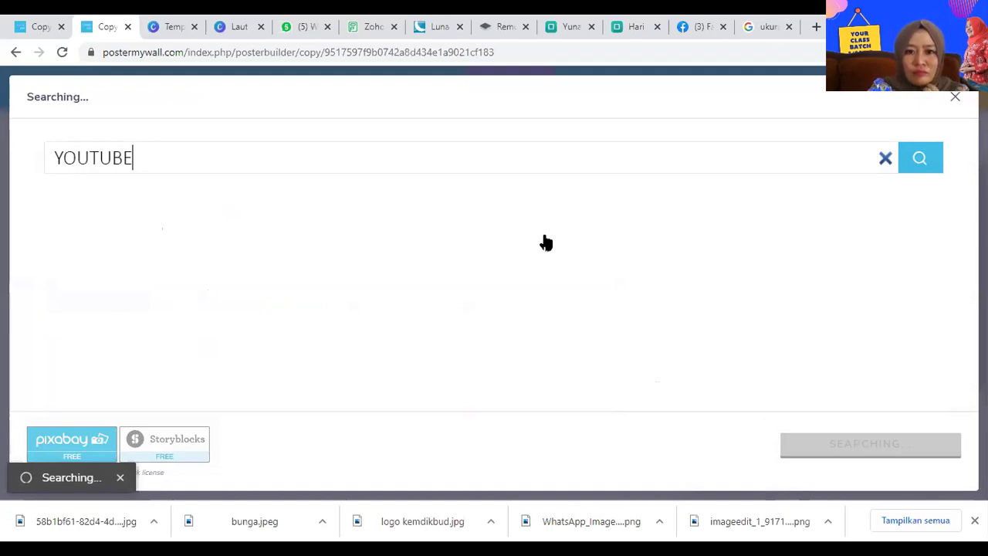
click(447, 236)
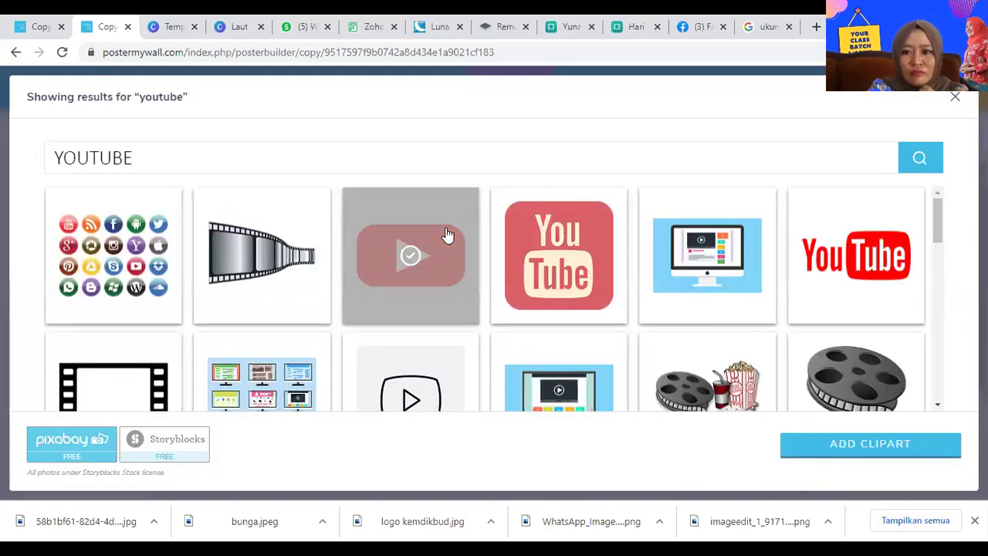
double_click(447, 235)
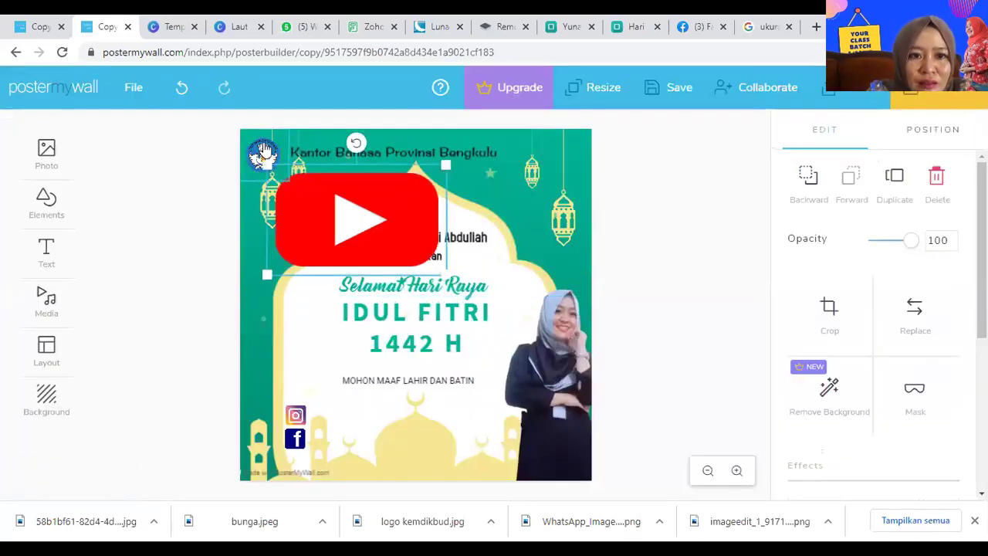
drag(366, 241, 316, 443)
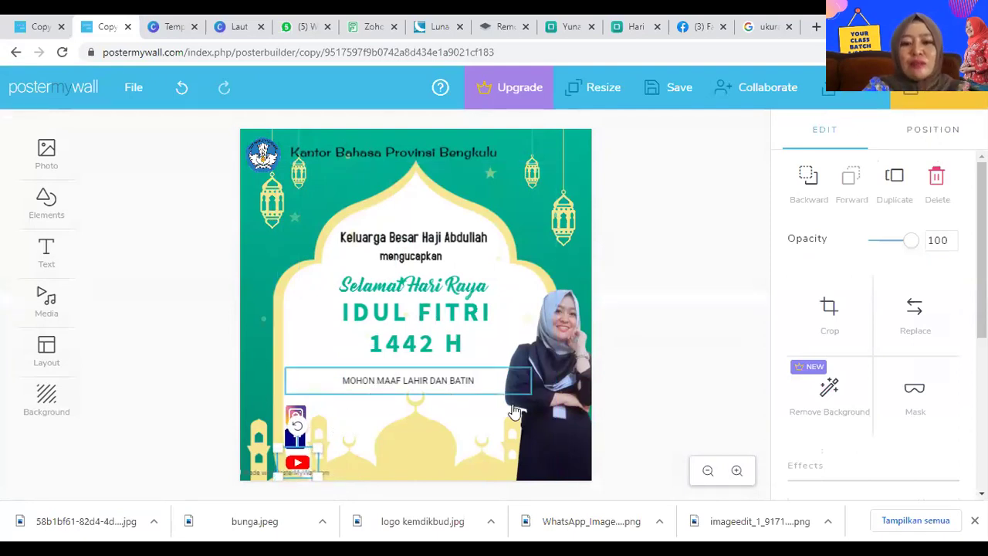
Duplicate the greeting text, left-align it beside the Instagram icon, and retype it as the Instagram username
click(425, 429)
click(370, 390)
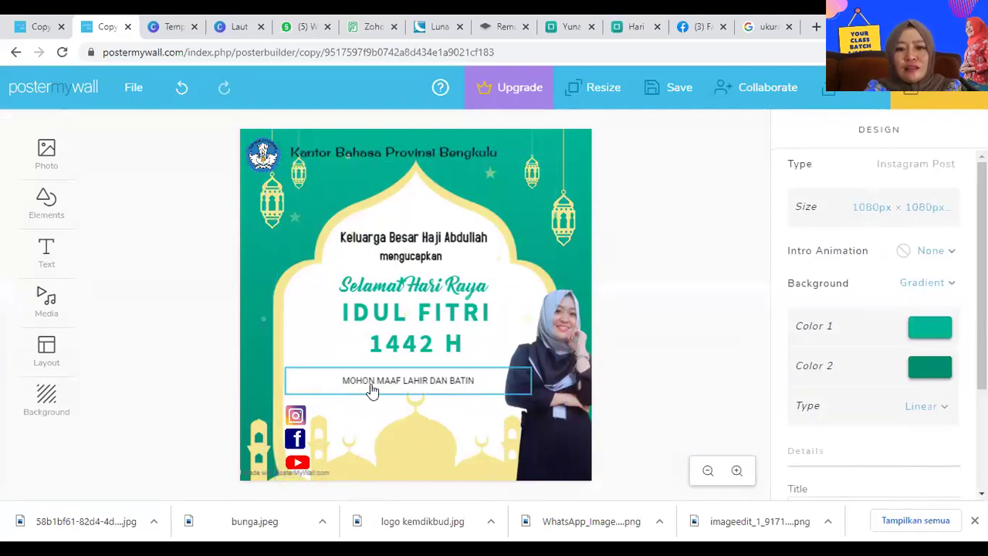
key(ctrl+d)
drag(371, 390, 371, 416)
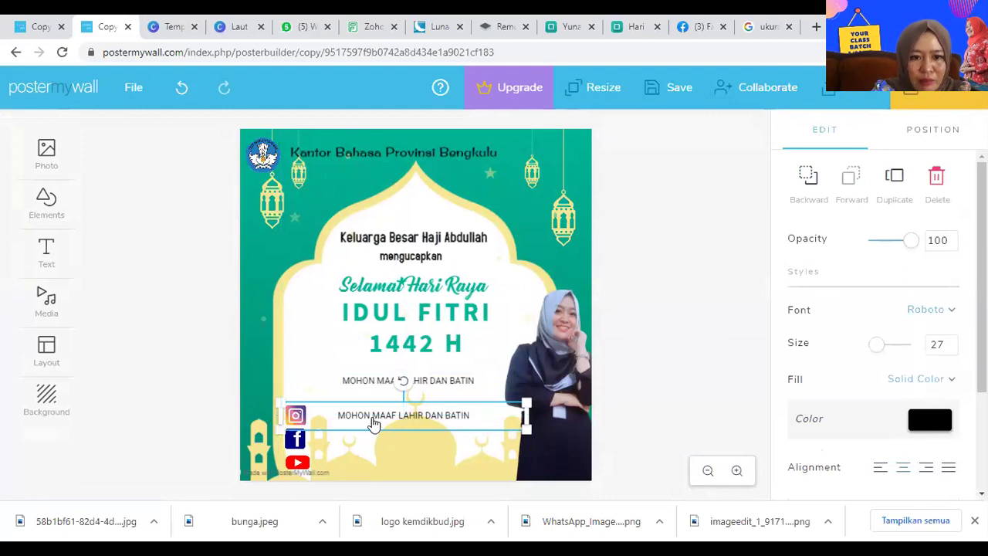
click(879, 468)
drag(321, 413, 351, 414)
double_click(352, 413)
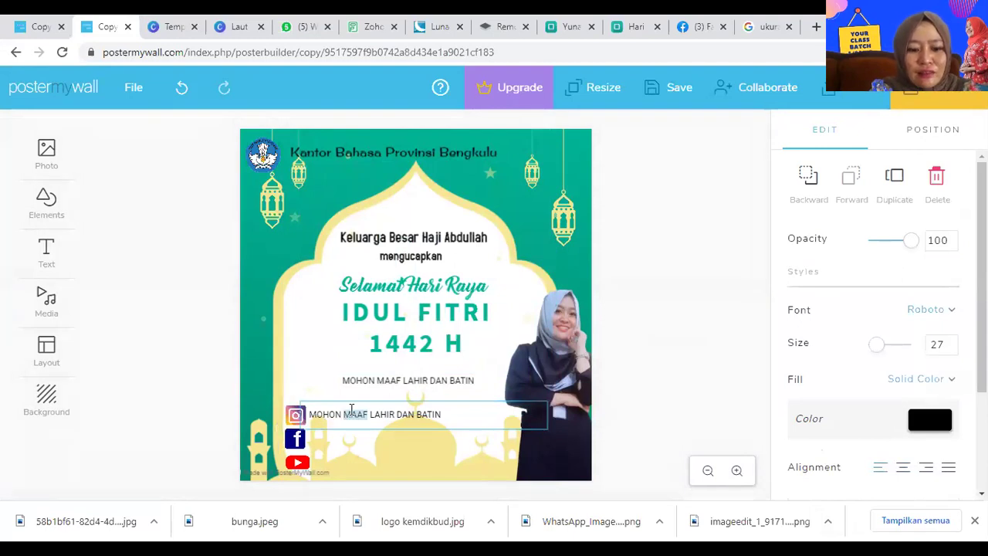
key(ctrl+a)
text(YETTI)
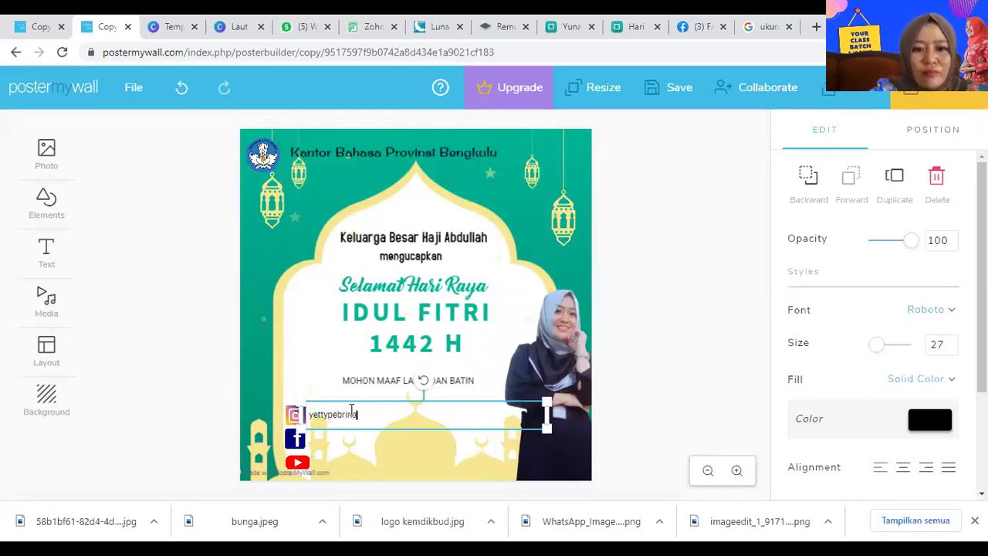
click(660, 358)
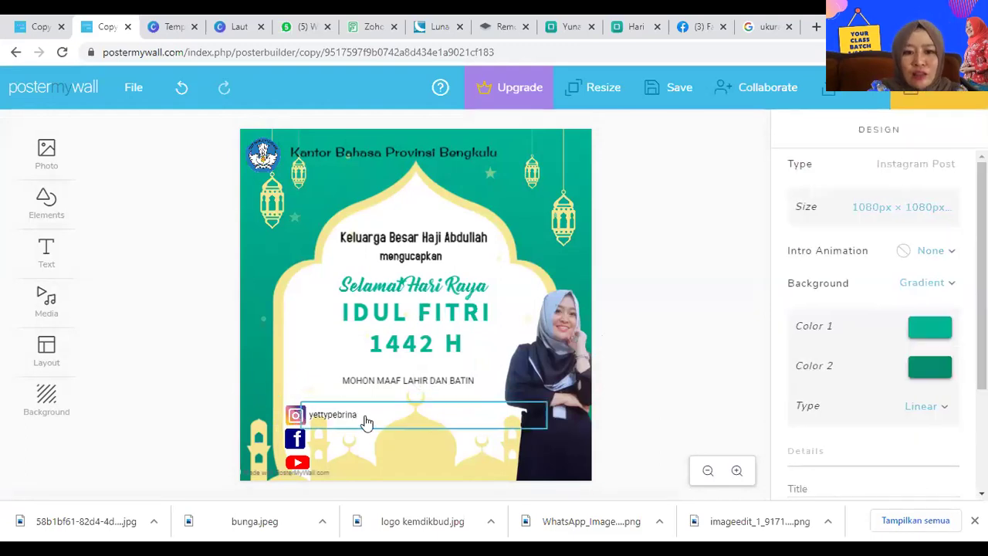
Copy the username label and place it beside the Facebook icon
click(332, 418)
key(ctrl+v)
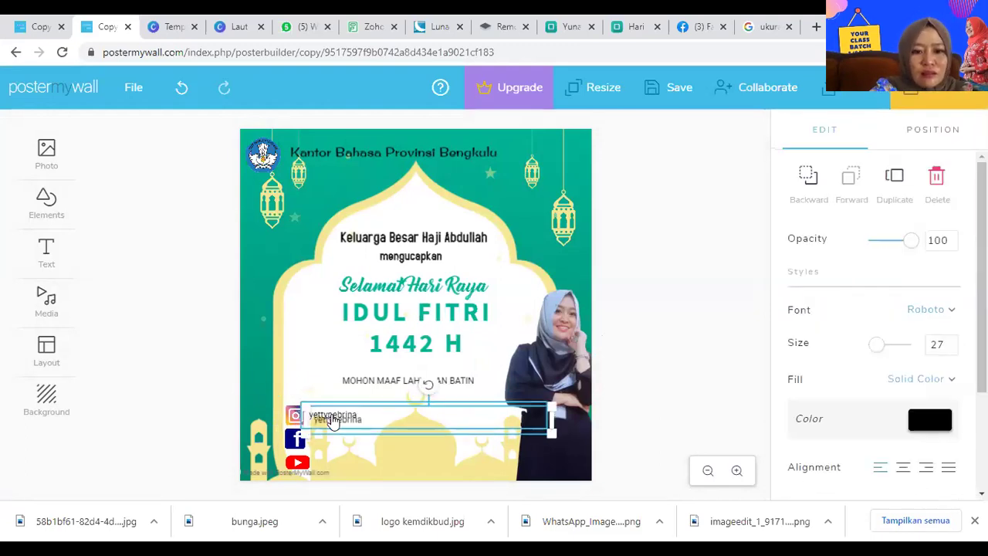
drag(338, 424, 332, 437)
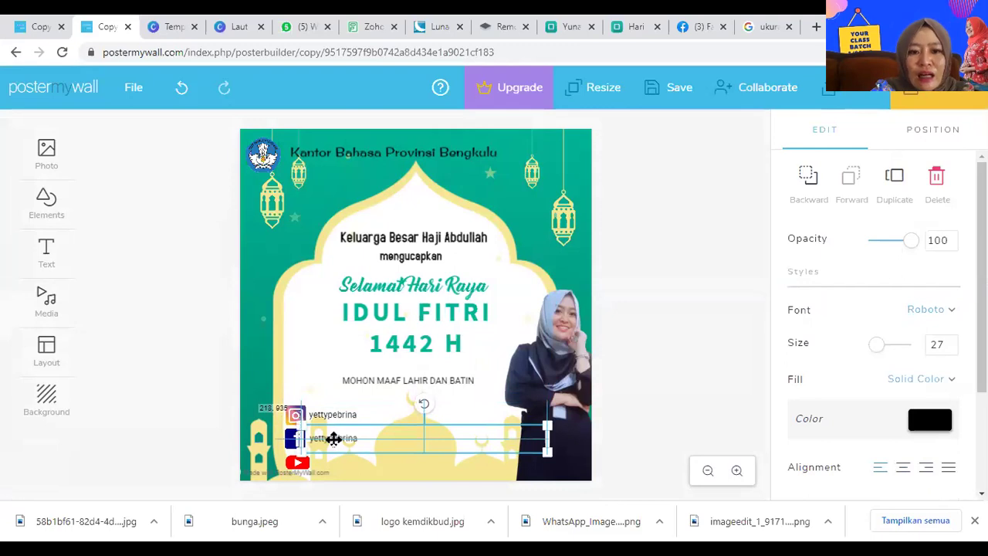
click(708, 419)
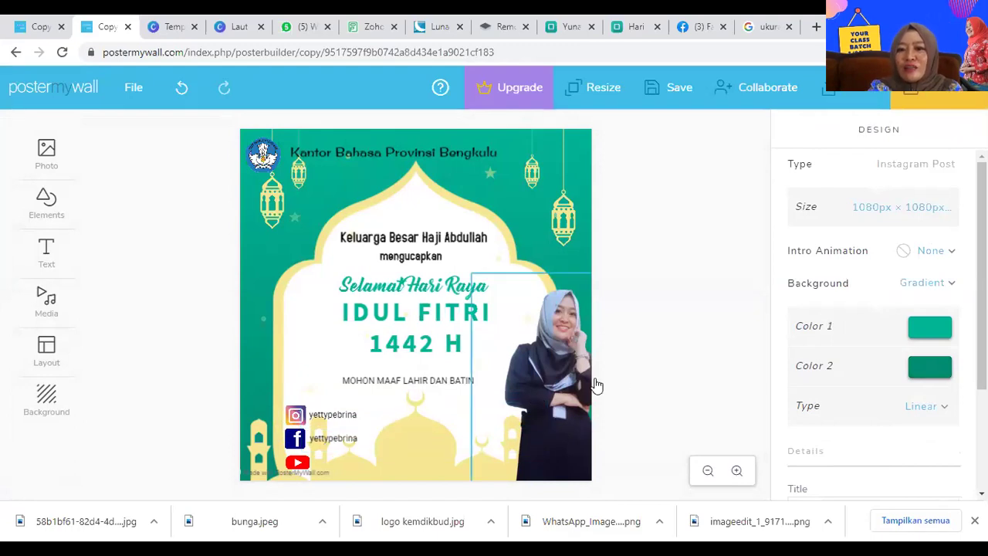
Duplicate the label beside the YouTube icon, edit it to the YouTube username, then switch to the SMA Negeri 4 poster's tab
click(561, 377)
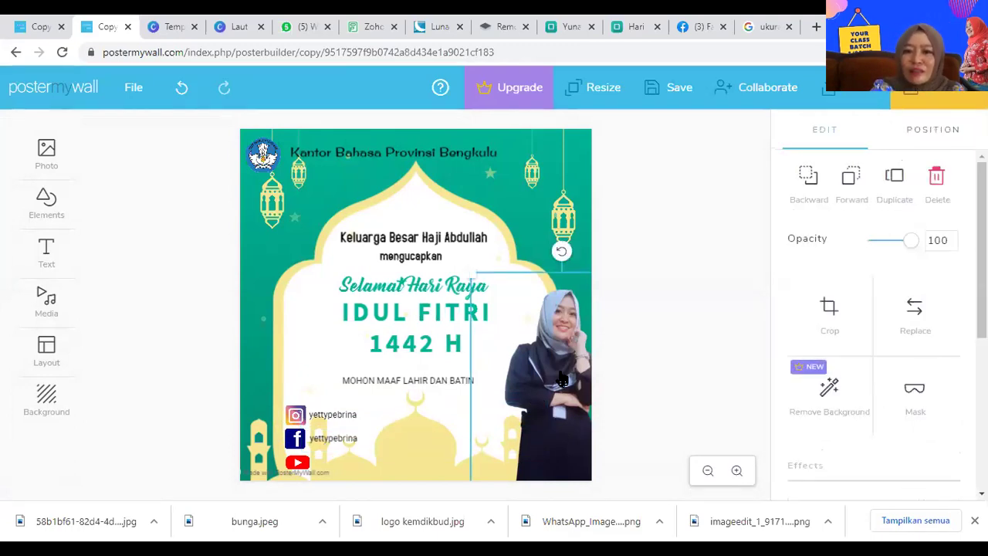
click(342, 444)
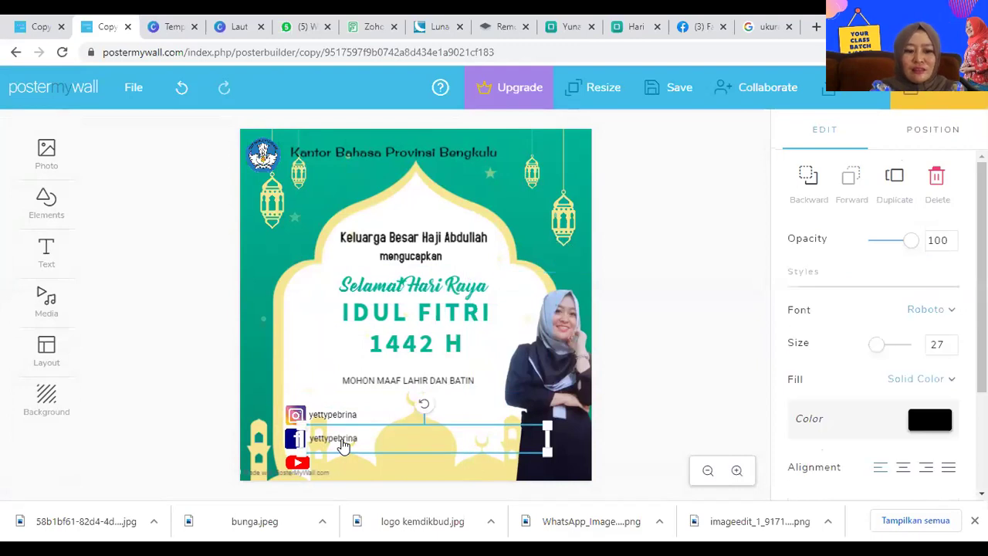
key(ctrl+d)
drag(344, 446, 343, 462)
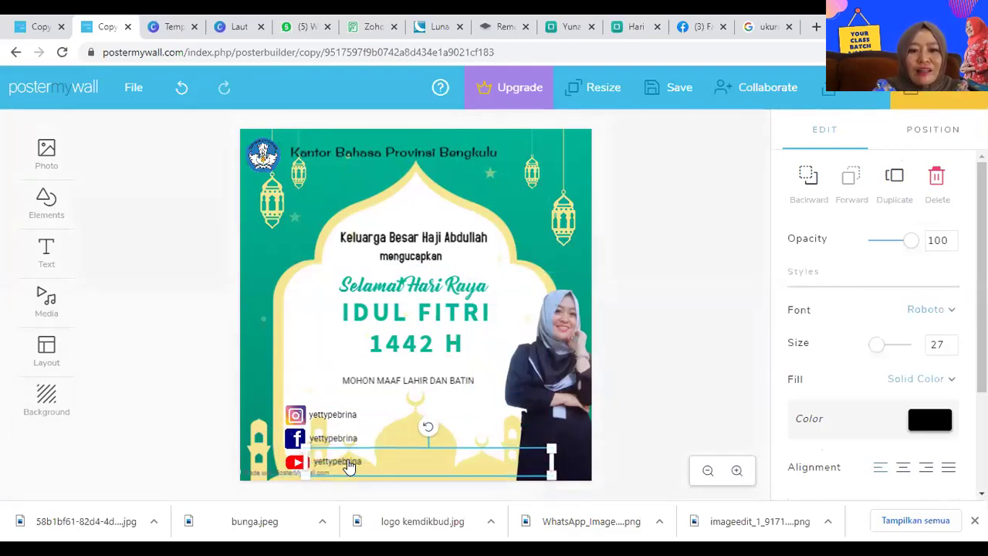
double_click(348, 459)
text(yuna sa)
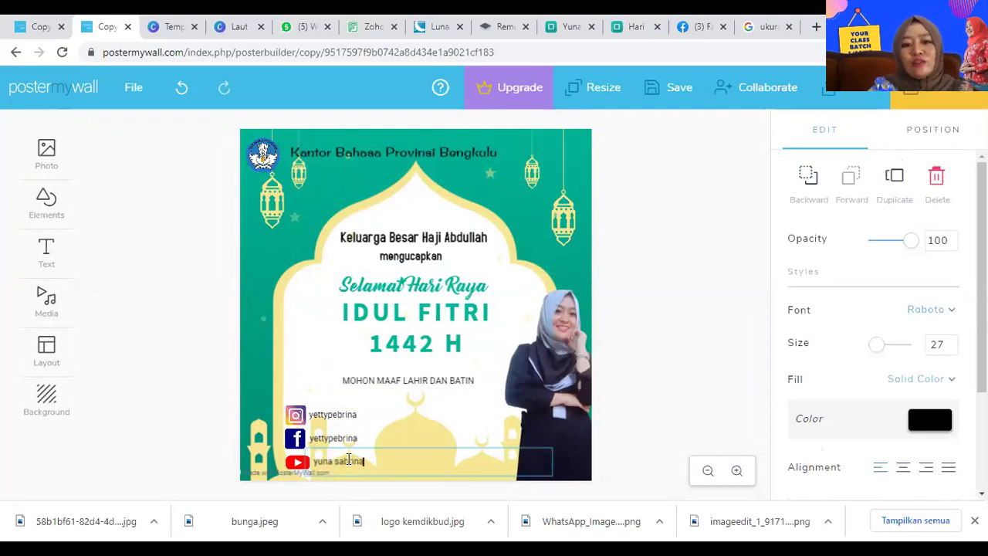
click(648, 353)
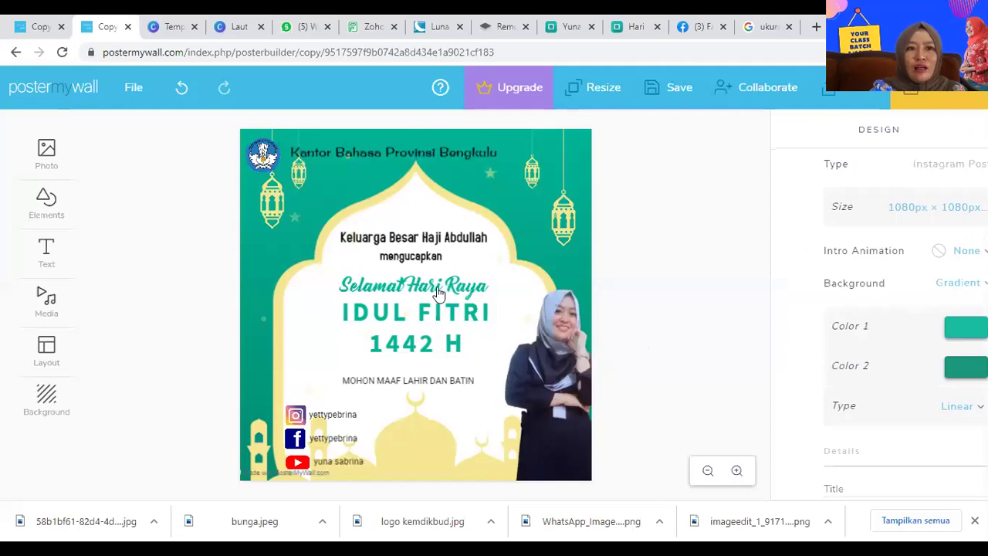
click(22, 28)
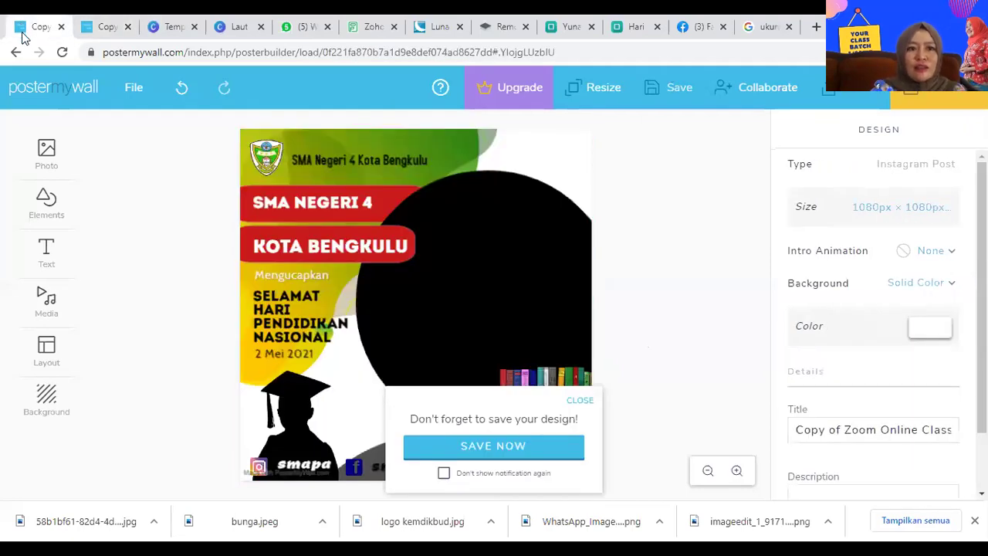
Open the My designs page in a new browser tab
right_click(46, 88)
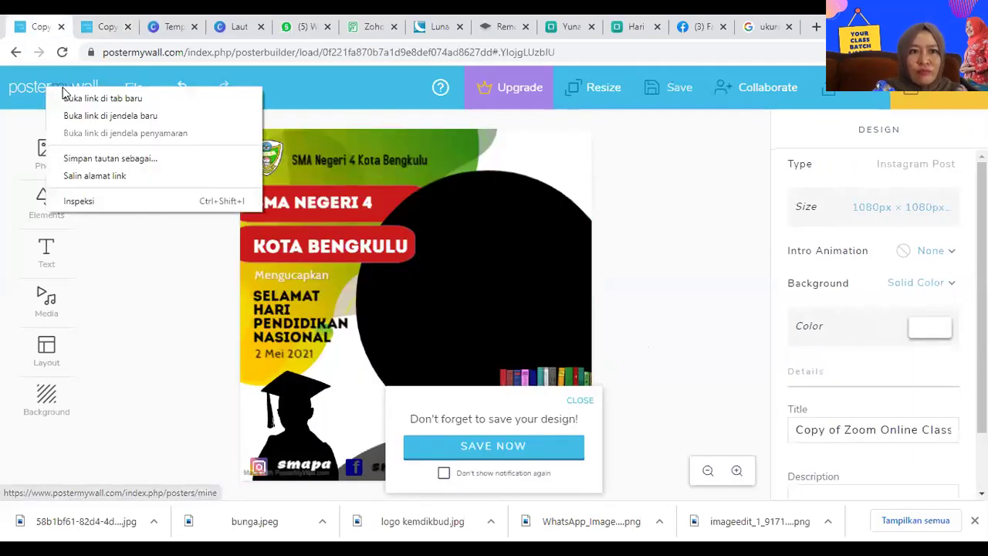
click(101, 99)
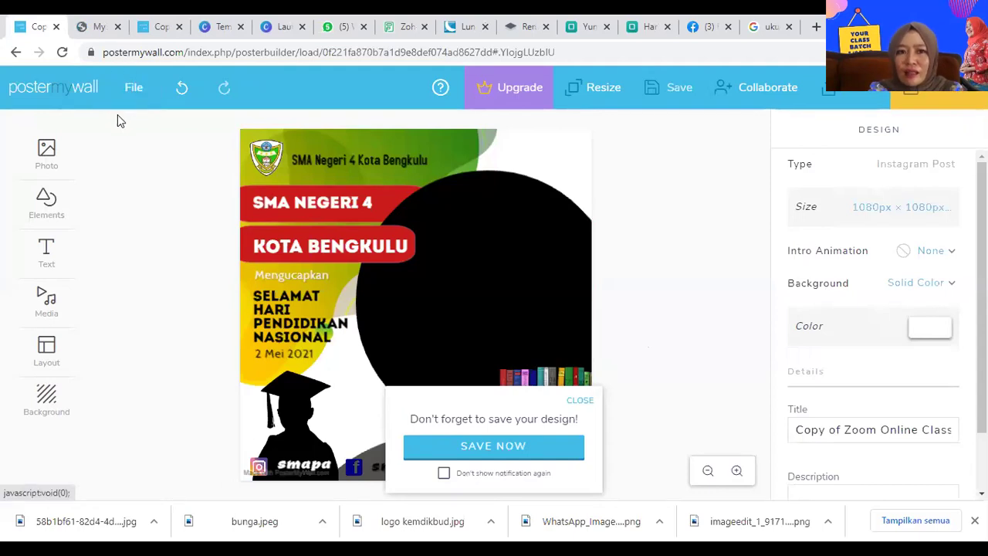
click(529, 455)
click(163, 29)
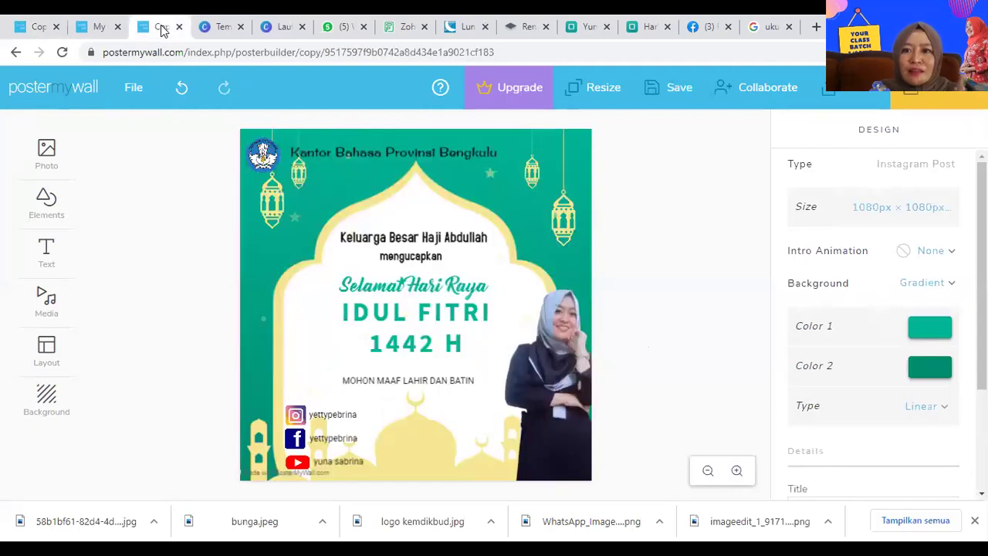
click(85, 26)
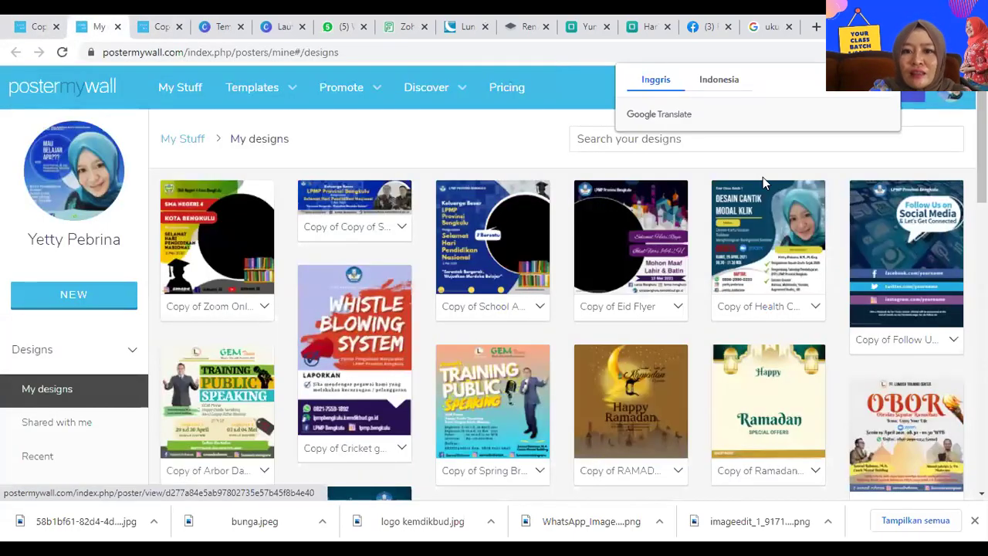
Look through the School Admission design's page, then return to My designs
click(465, 208)
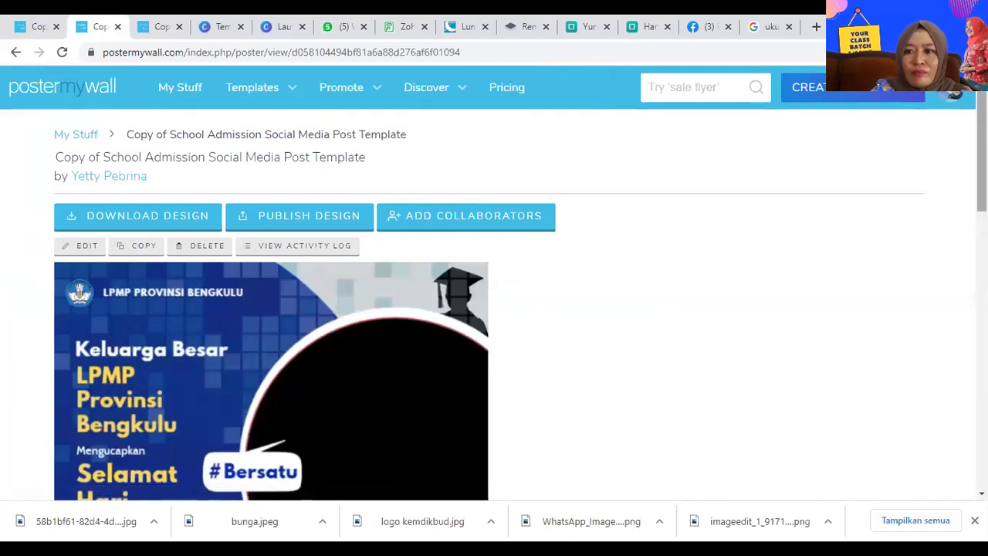
scroll(713, 381, down, 2)
scroll(713, 380, down, 2)
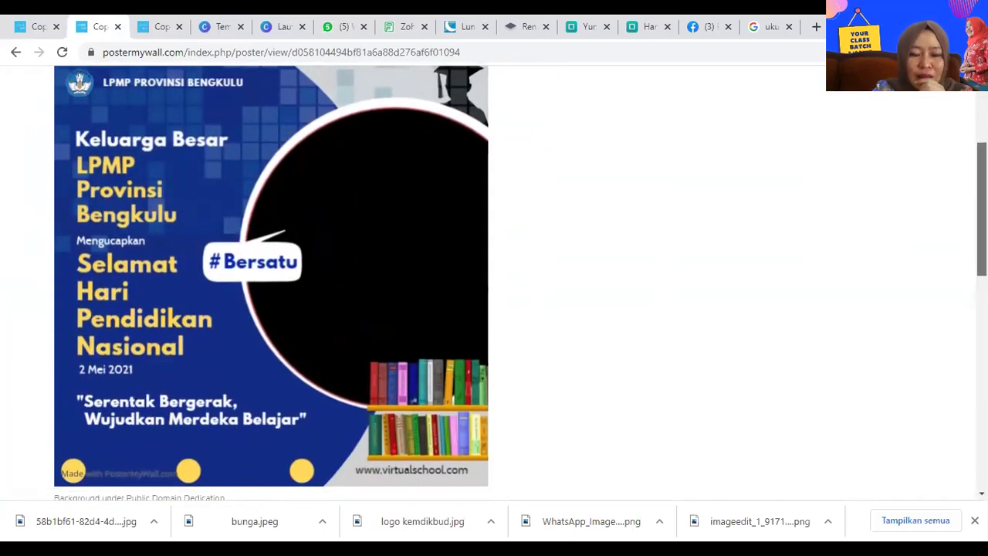
scroll(493, 285, up, 2)
scroll(632, 98, up, 2)
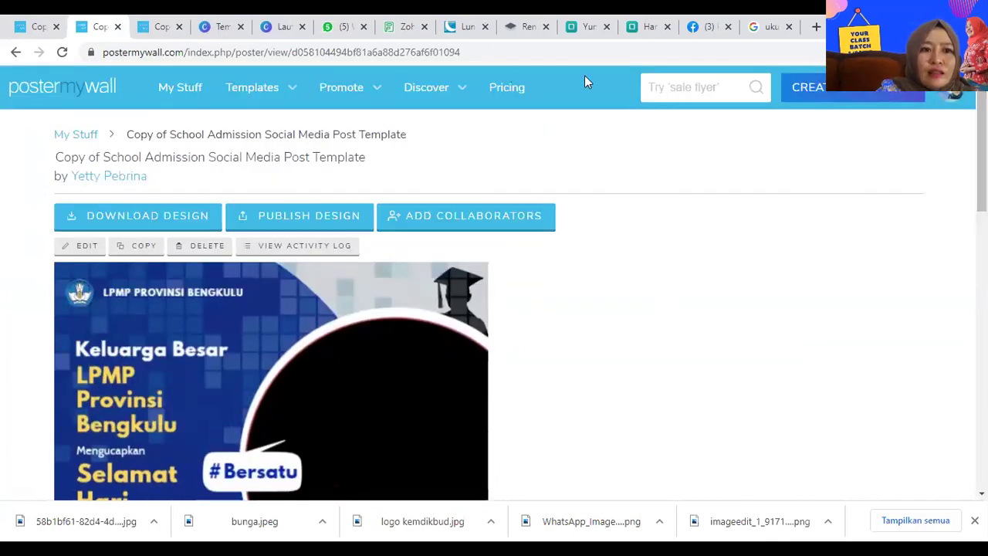
click(15, 51)
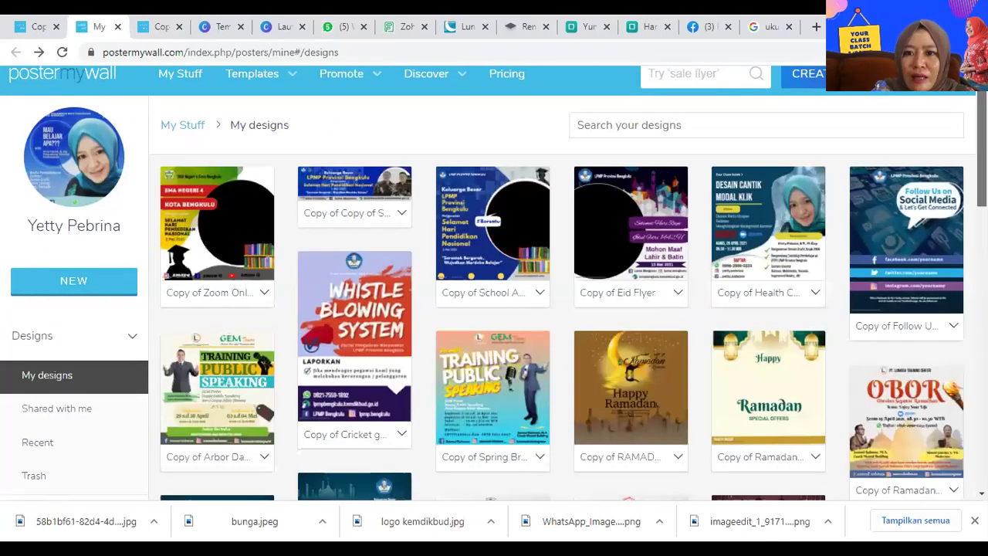
Open the Copy of Eid Flyer design's page and scroll through it
click(627, 207)
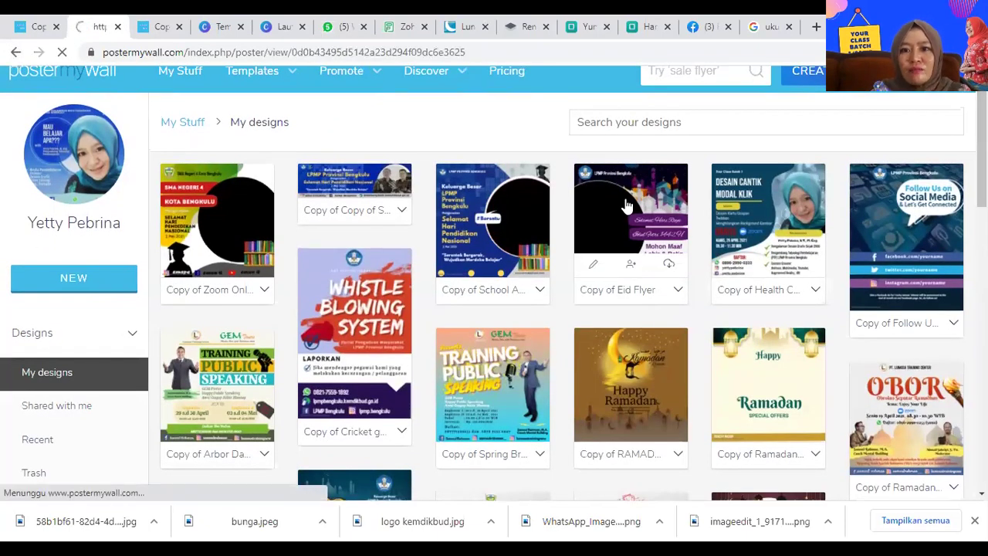
scroll(494, 278, down, 2)
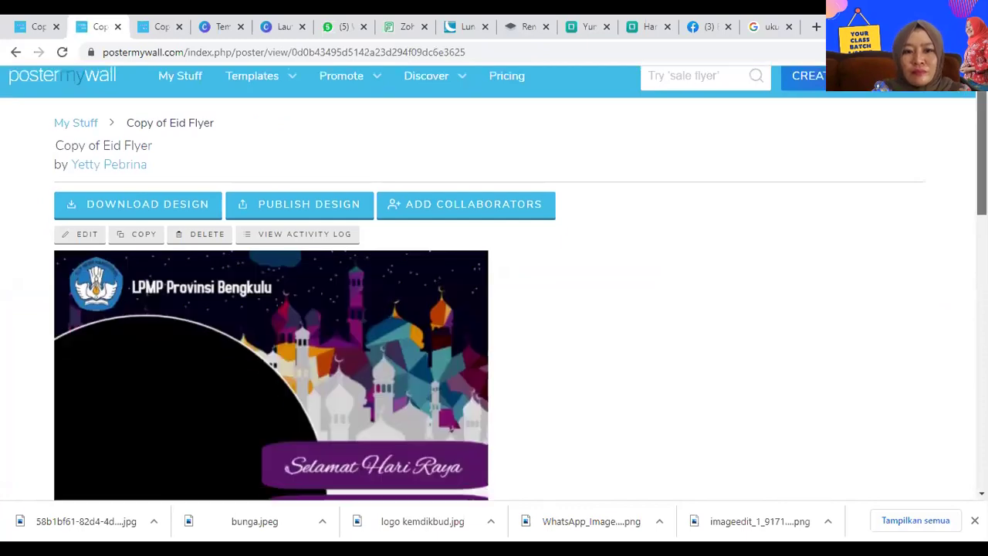
scroll(270, 281, down, 1)
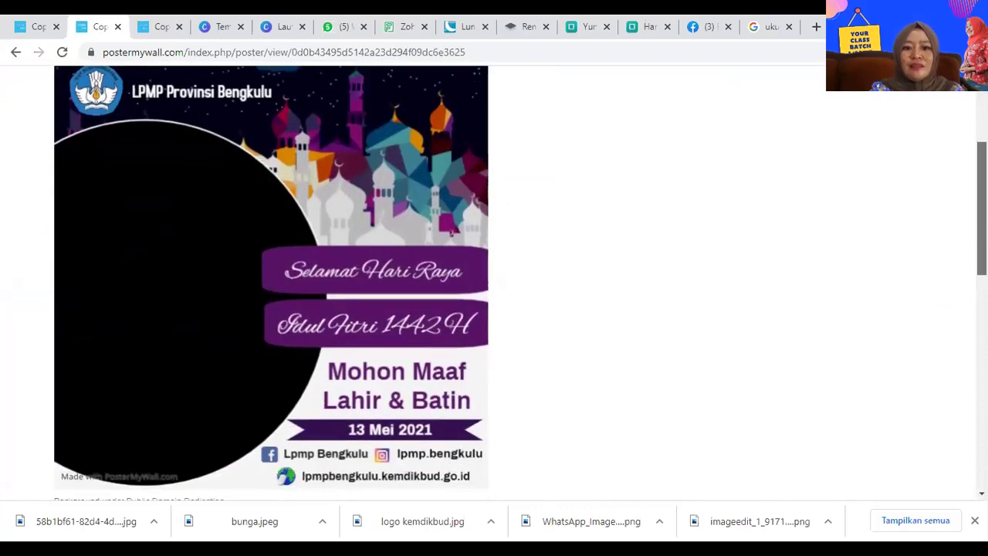
scroll(270, 278, up, 1)
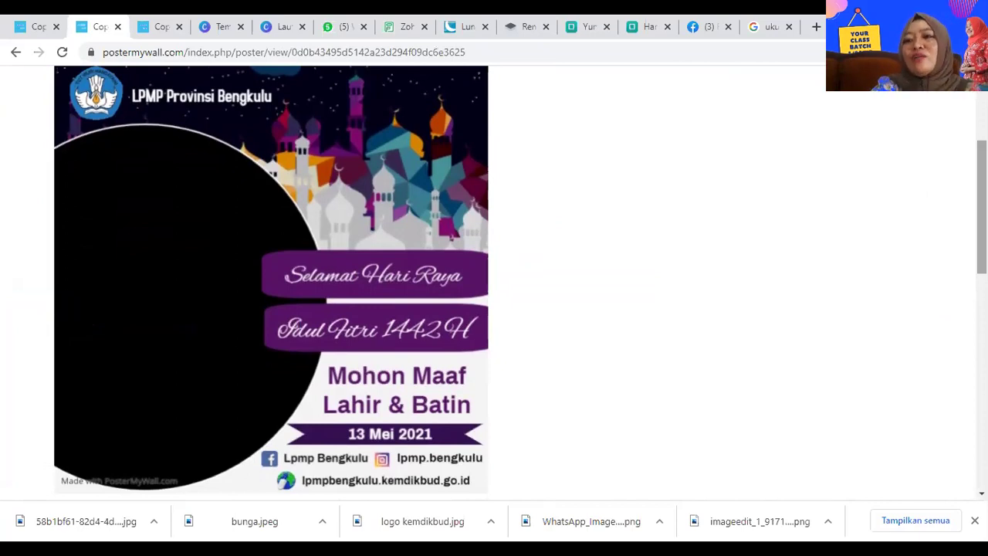
scroll(494, 283, up, 5)
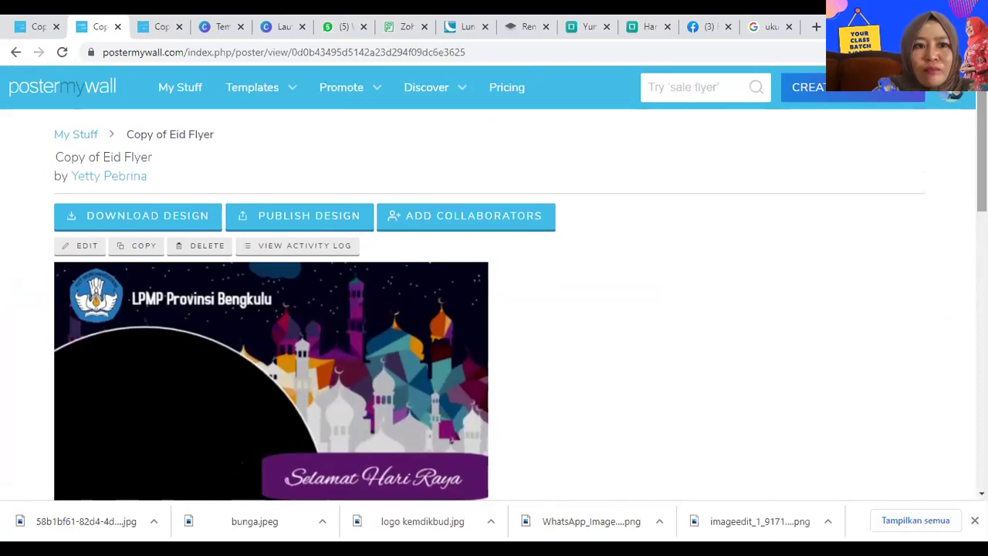
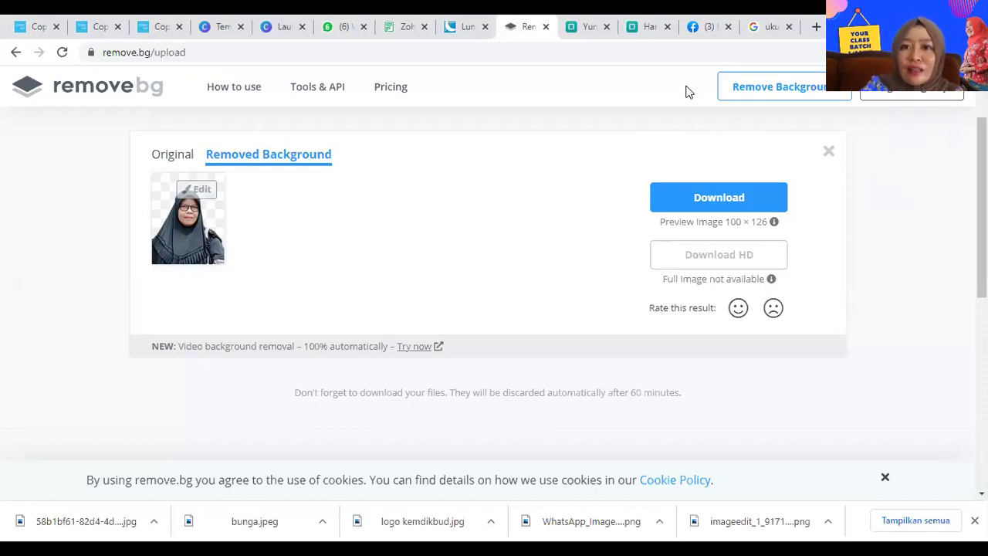
Log out of Twibbonize and sign back in with Facebook to reach Campaign Saya
key(ctrl+Tab)
key(ctrl+Tab)
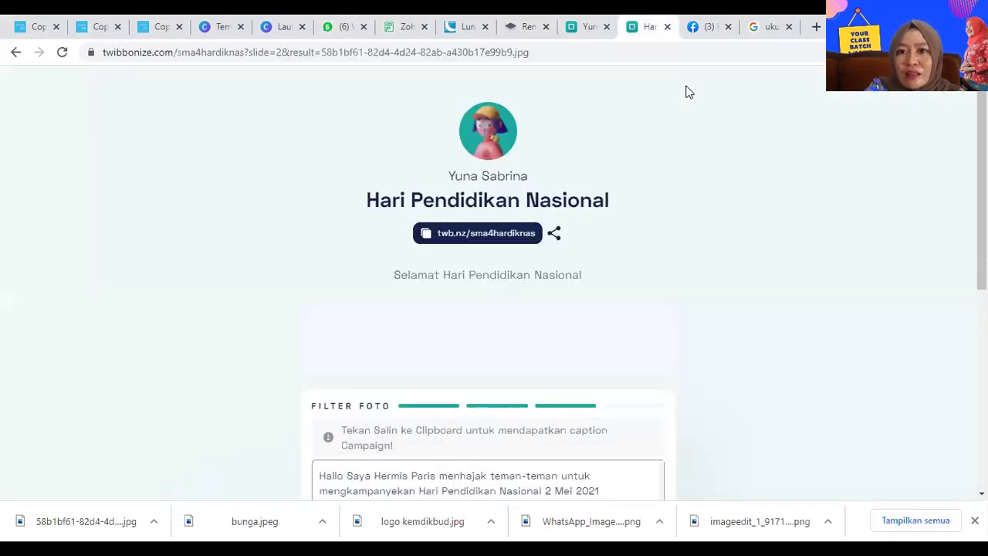
click(589, 31)
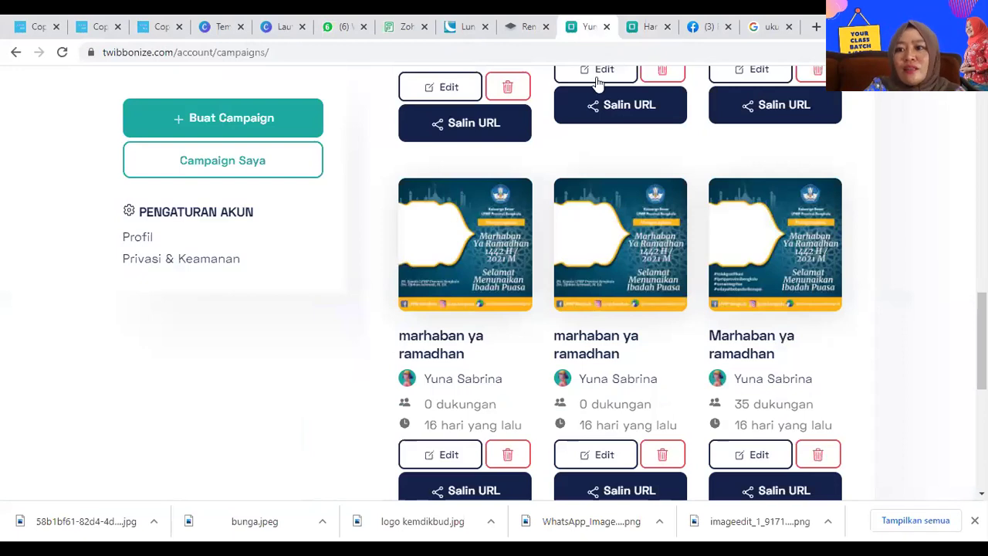
scroll(597, 83, up, 10)
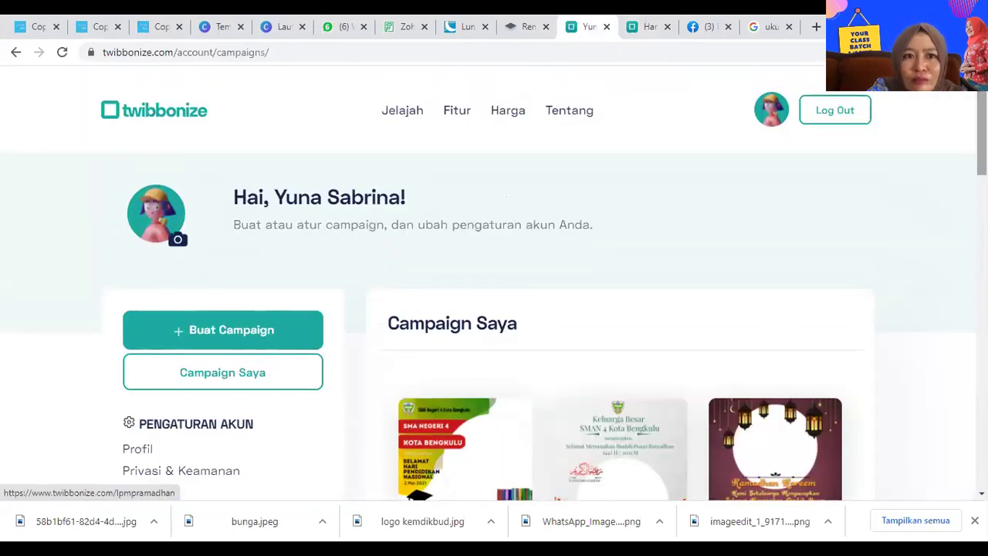
click(108, 51)
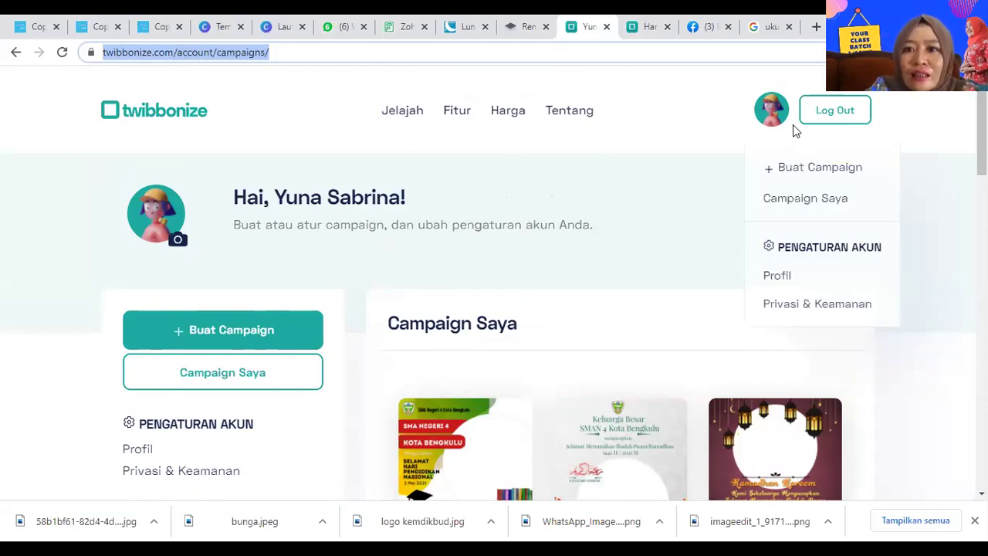
click(828, 106)
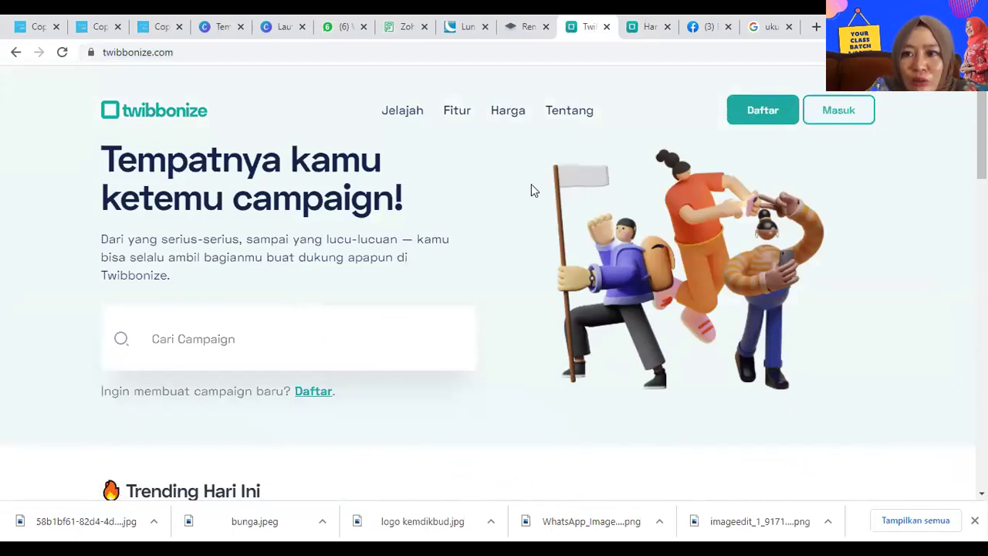
click(838, 115)
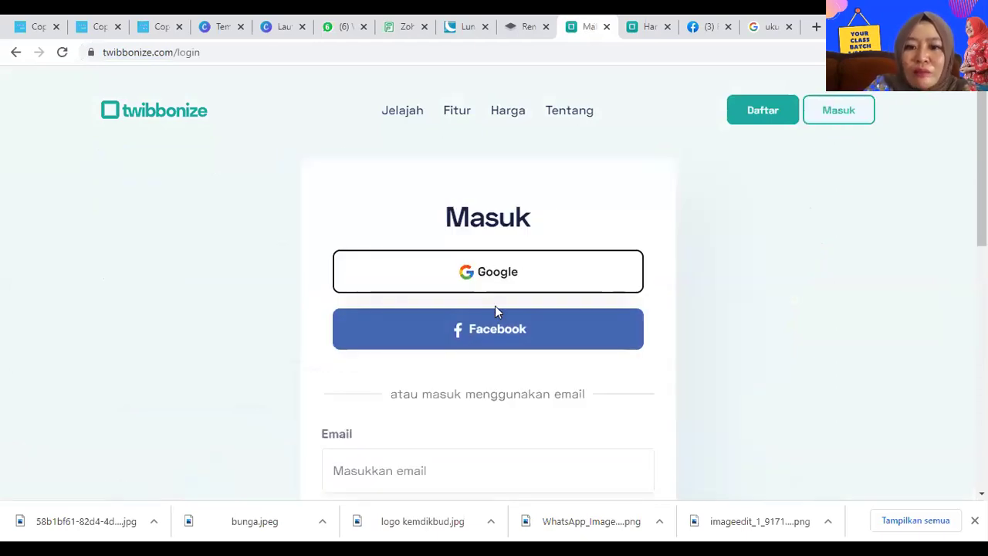
click(498, 334)
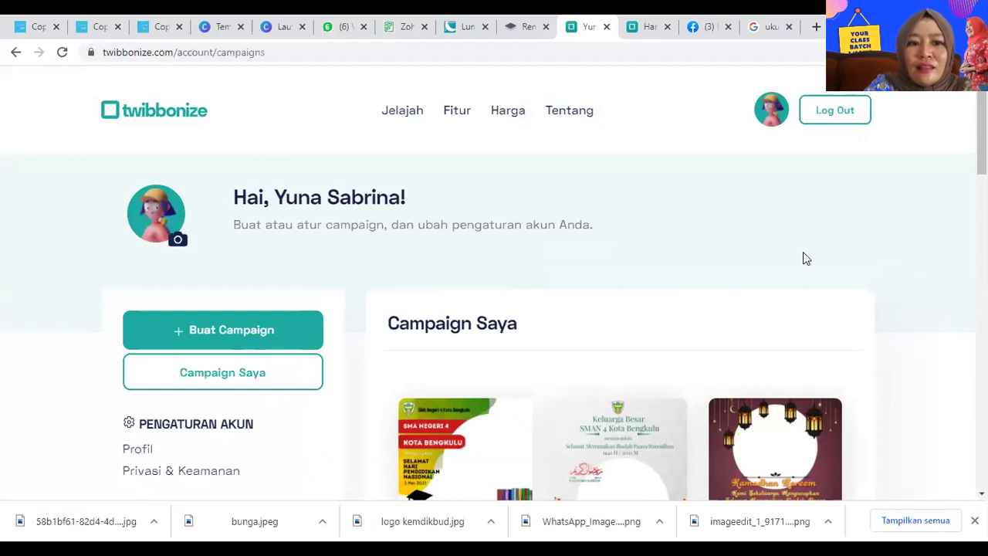
Start a new campaign with the custom link twb.nz/refnislebaran
click(279, 333)
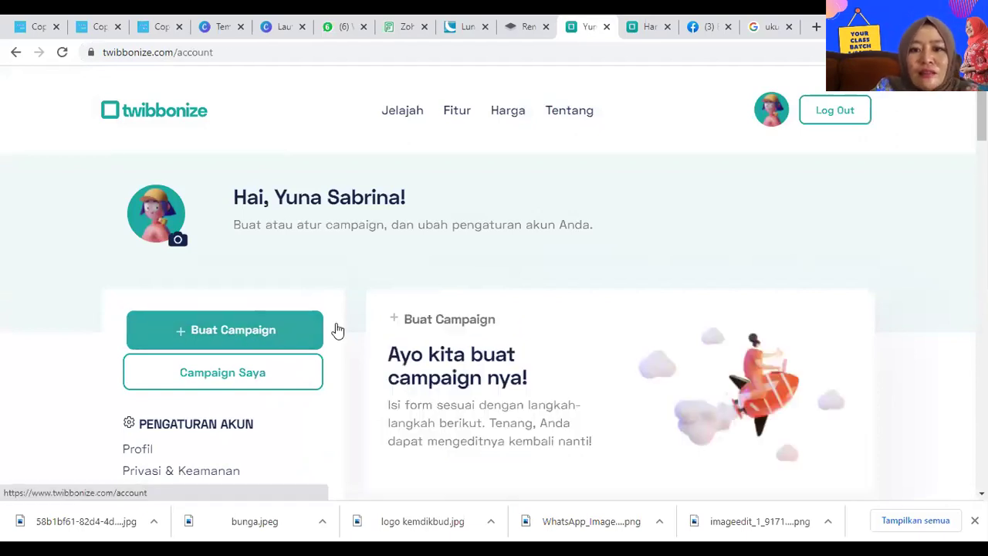
scroll(494, 309, down, 6)
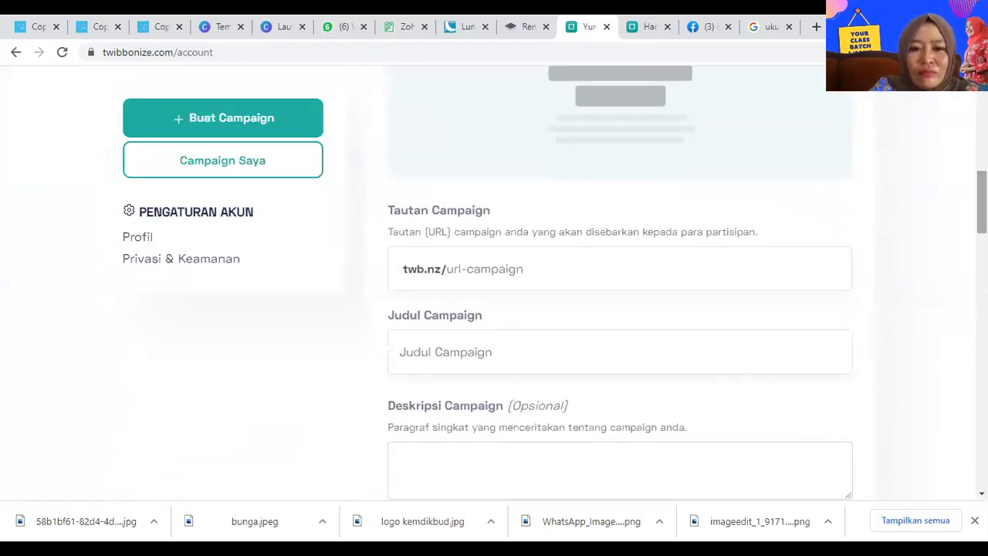
click(518, 267)
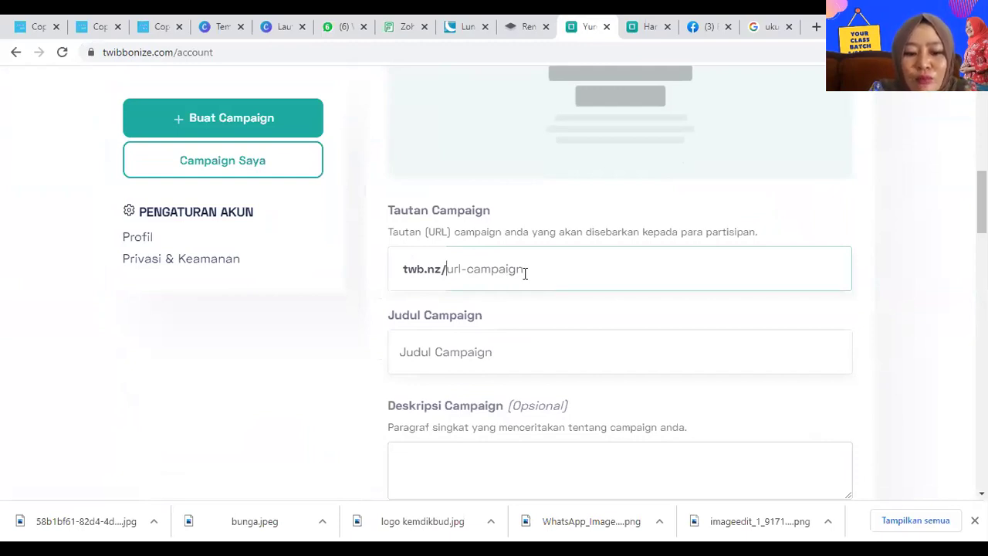
text(re)
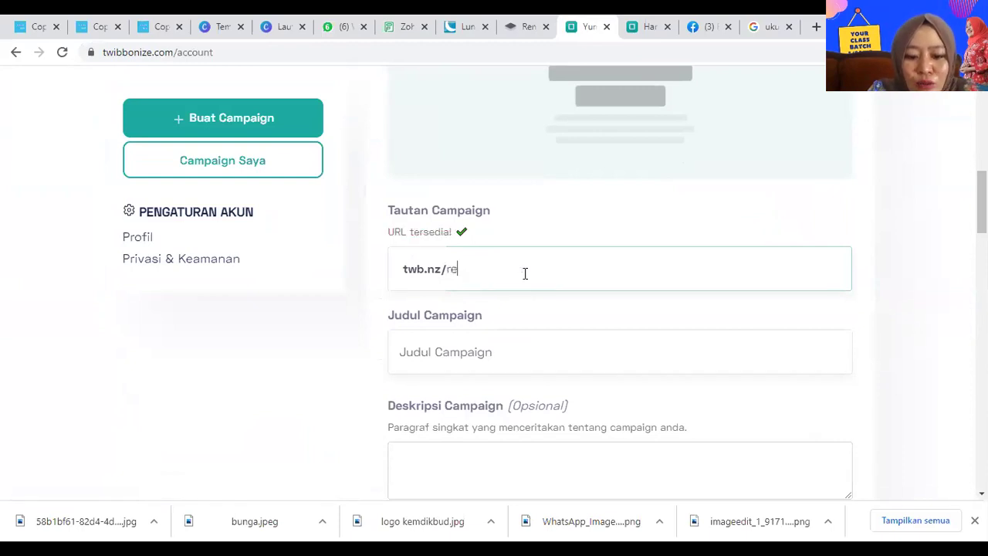
text(fnis)
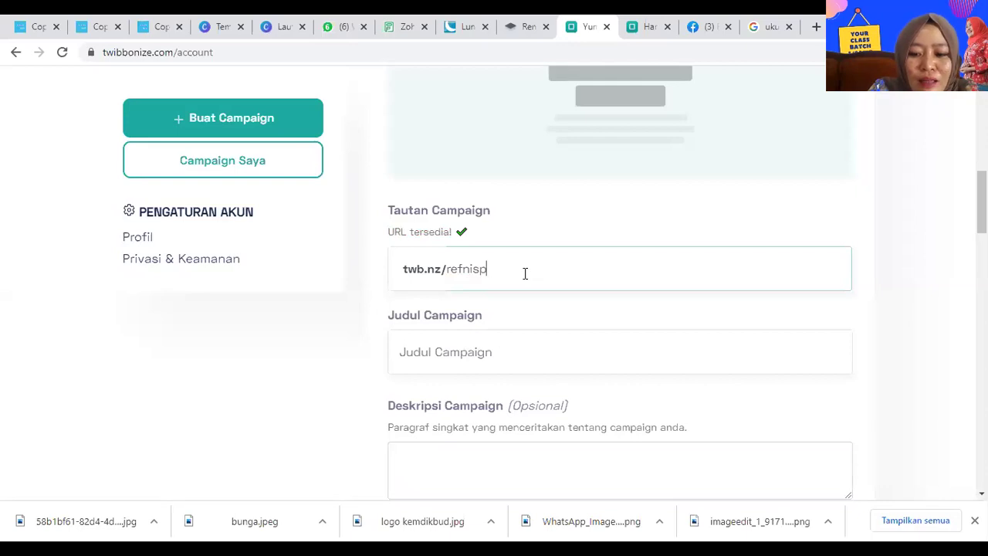
text(lebaran)
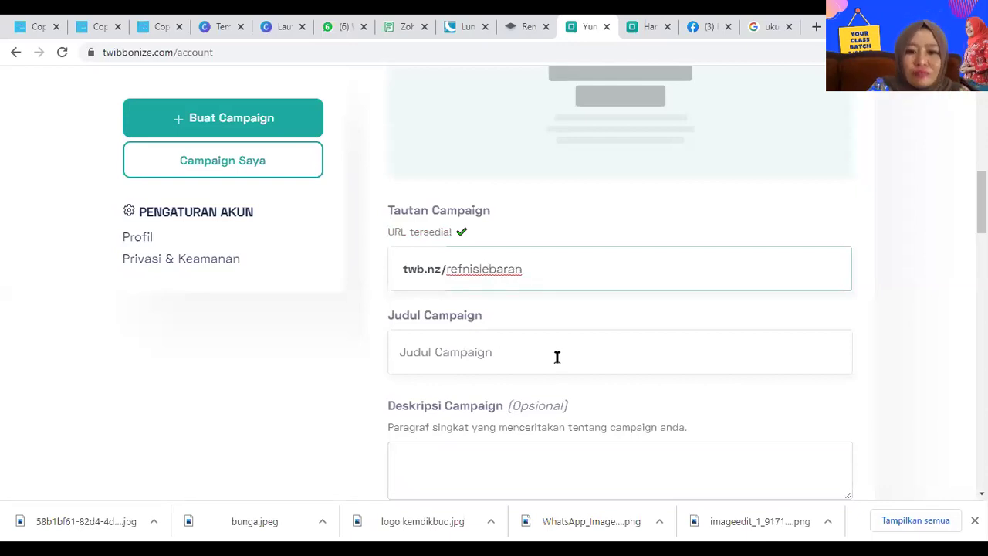
Title the campaign 'Selamat Idul Fitri' and describe it as 'Kampanye Idul Fitri'
click(509, 357)
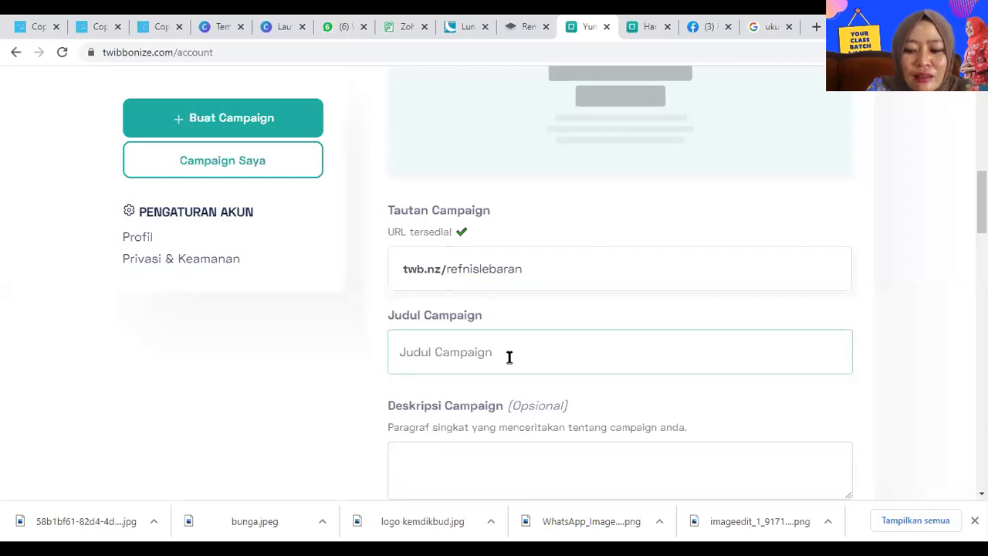
text(Sel)
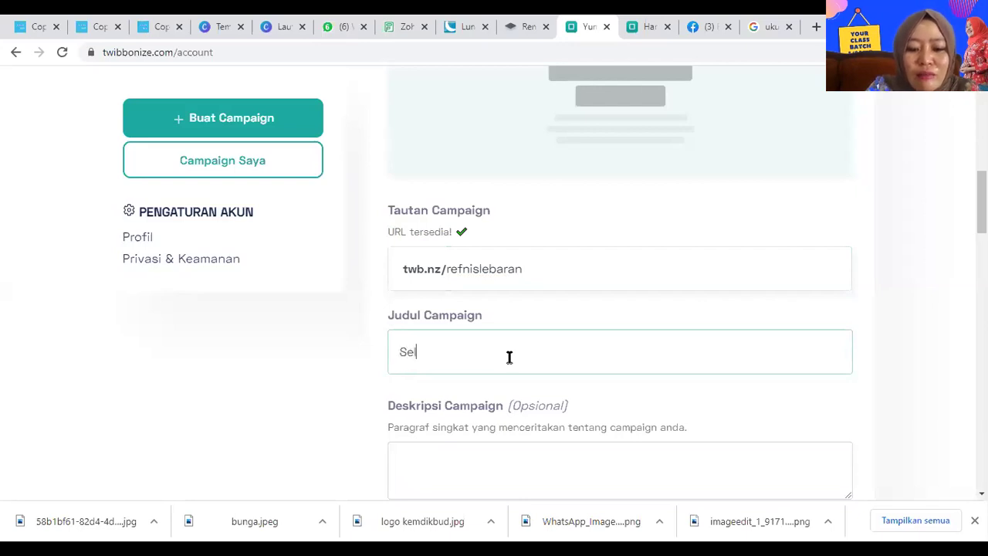
text(amat Idu)
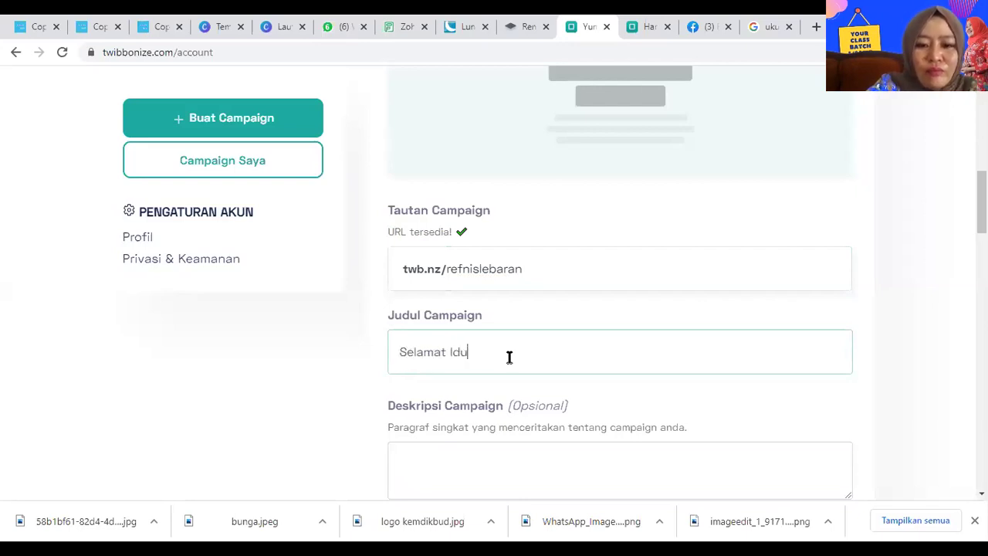
text(l Fitri)
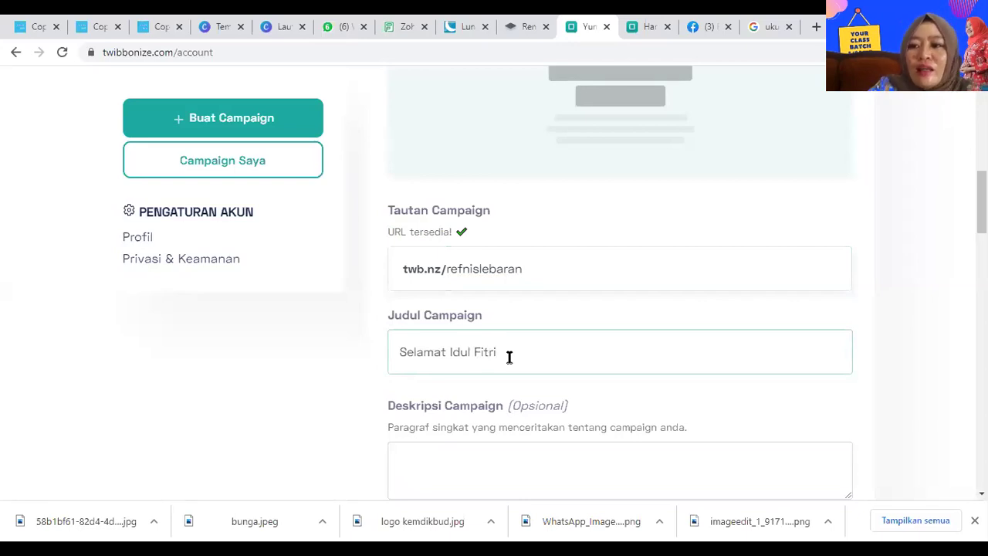
click(452, 457)
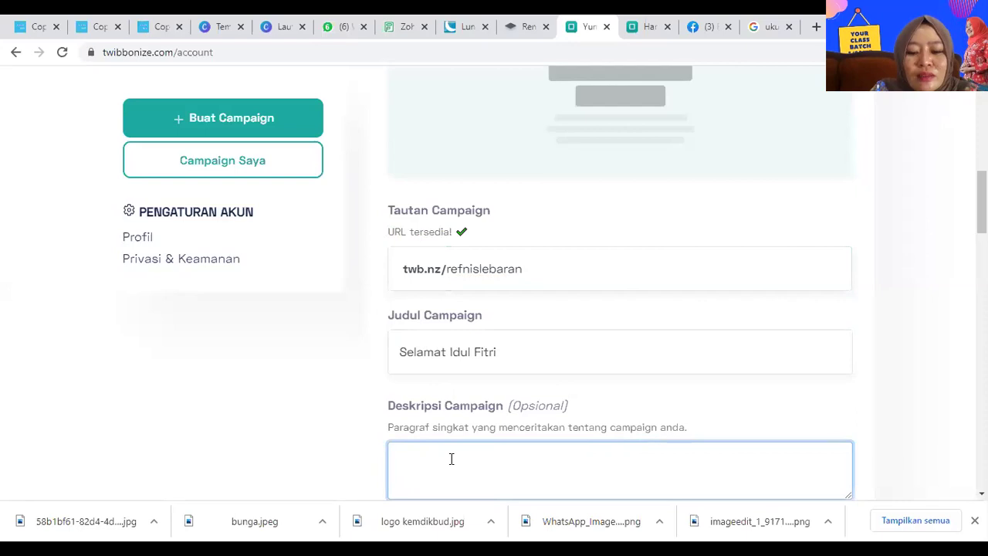
text(Kampanye)
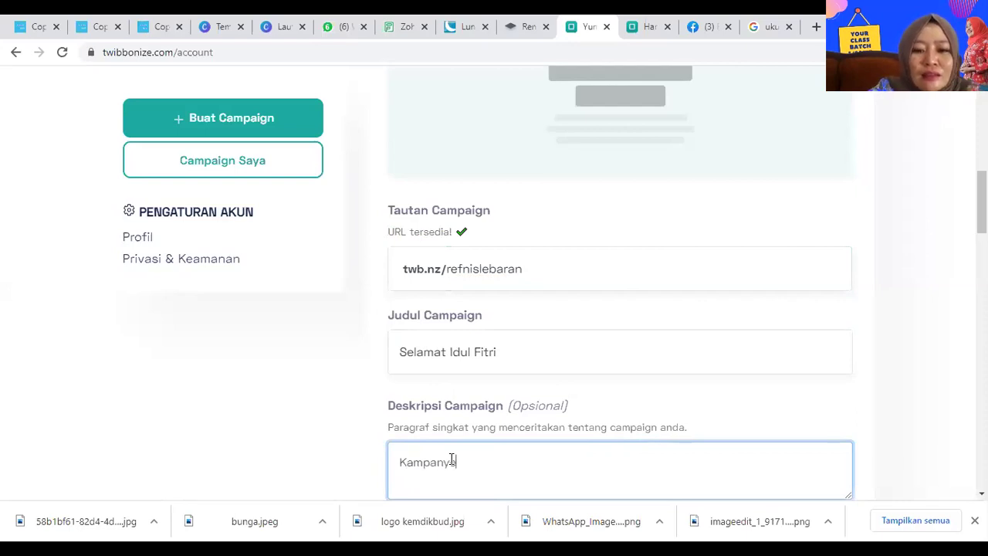
text( Idul)
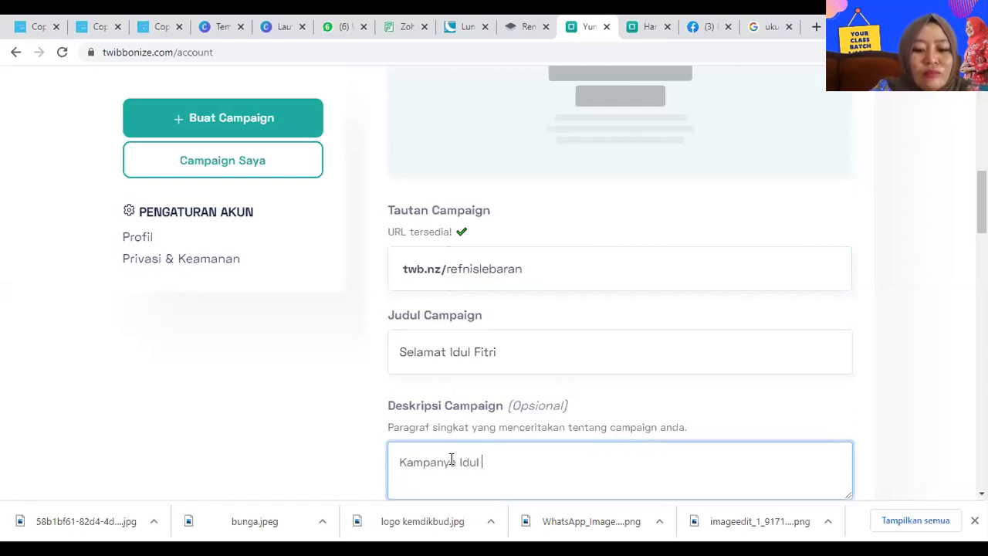
text( Fitt)
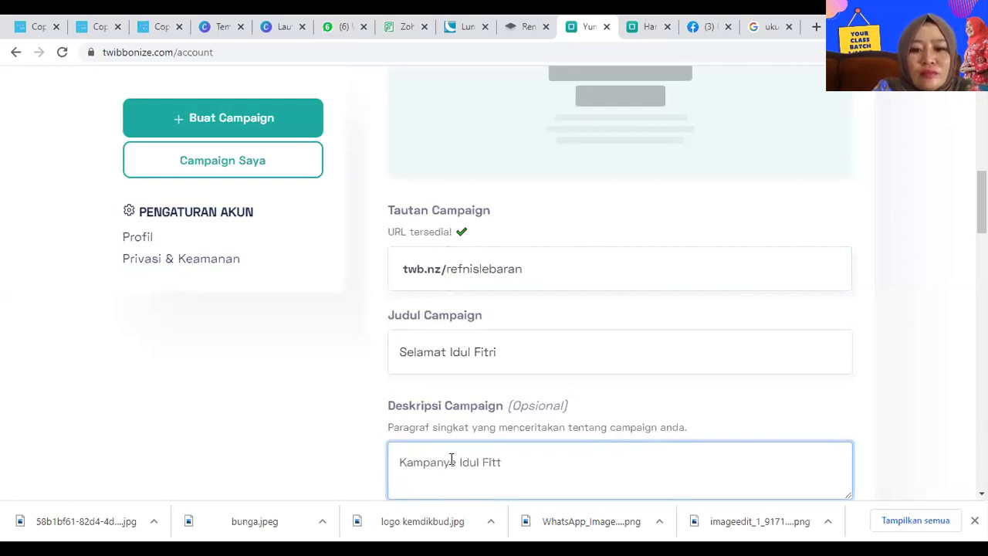
text(rri)
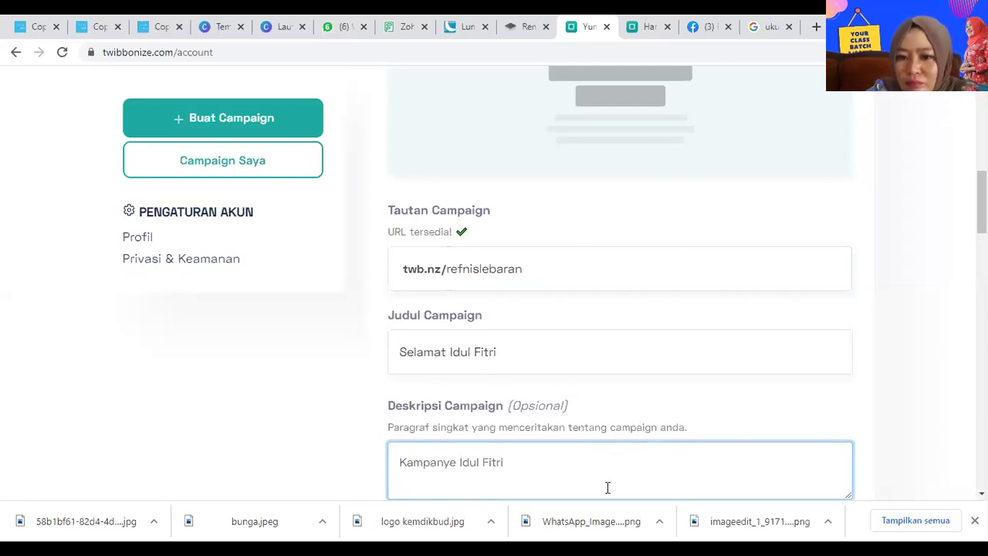
click(903, 378)
scroll(904, 378, down, 1)
scroll(905, 378, down, 3)
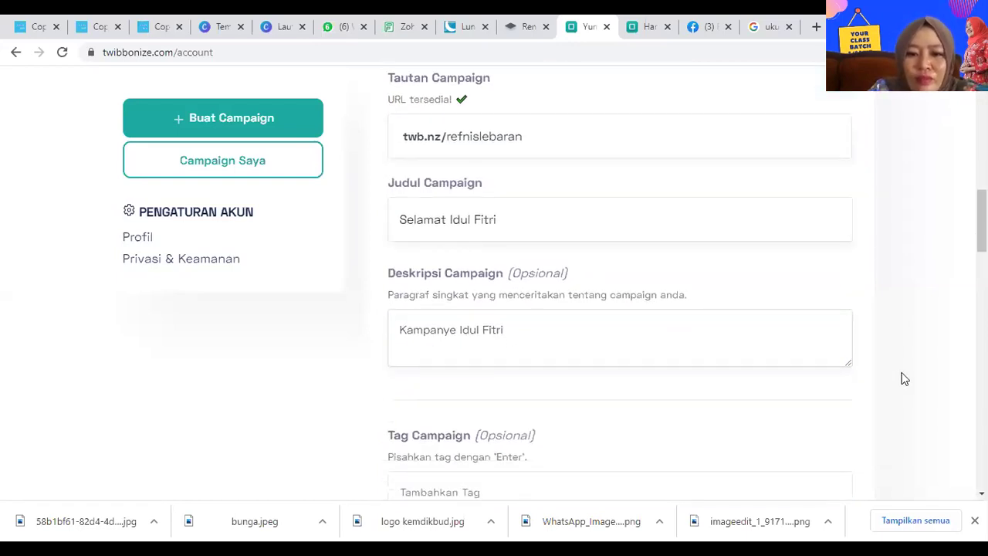
Add the tags 'lebaran' and 'kartu lebaran' to the campaign
click(661, 362)
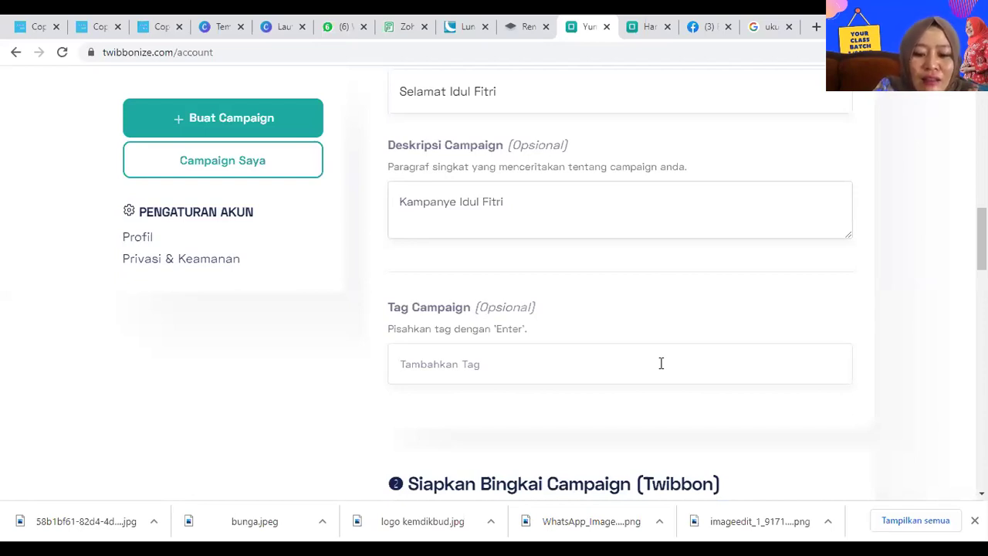
text(lebaran)
key(BackSpace)
key(BackSpace)
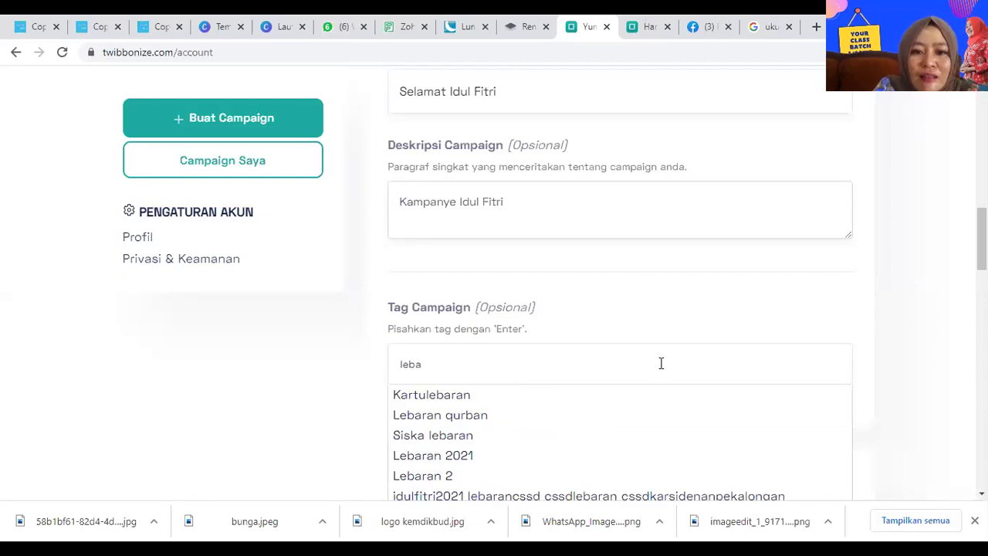
key(BackSpace)
key(BackSpace)
text(aran)
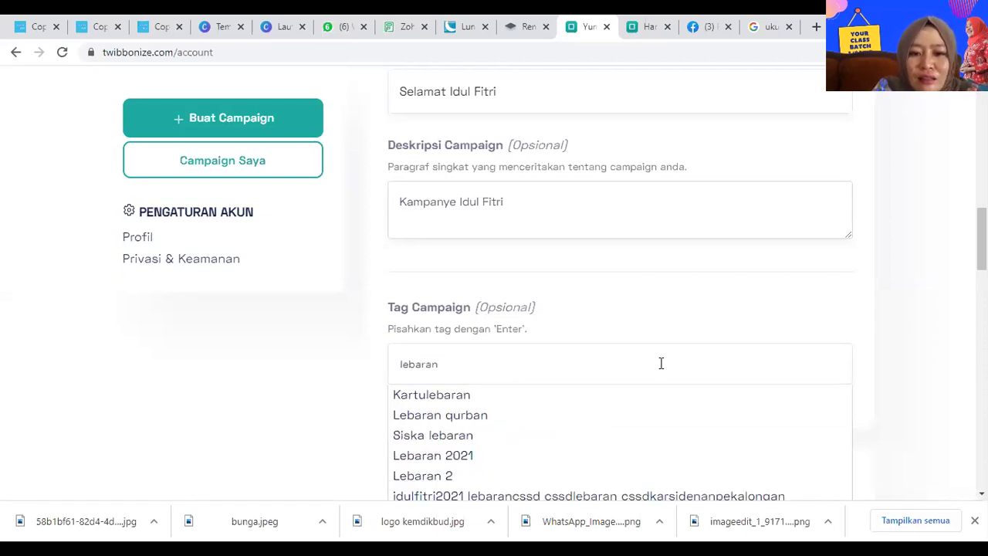
text(, kart)
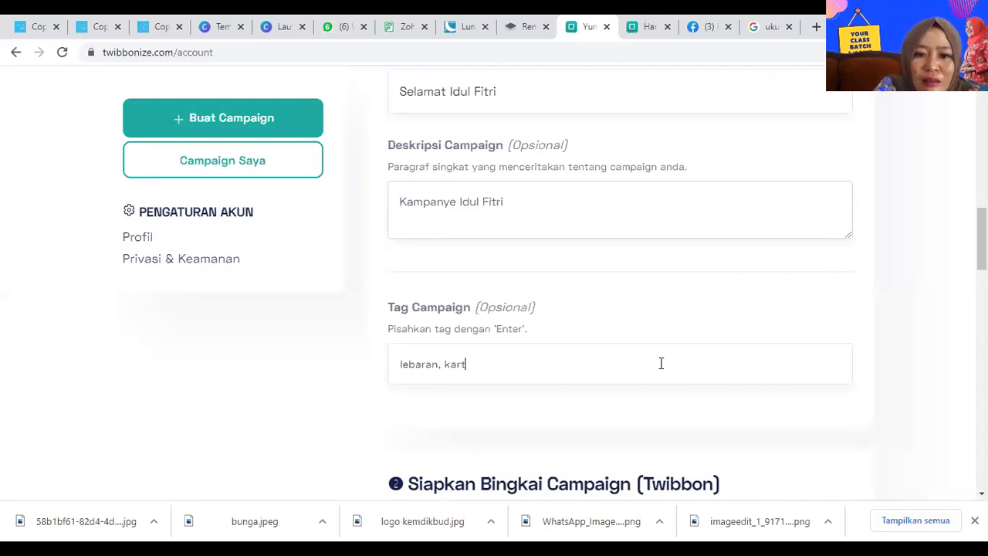
key(BackSpace)
key(BackSpace)
key(BackSpace)
key(BackSpace)
key(BackSpace)
key(BackSpace)
key(Return)
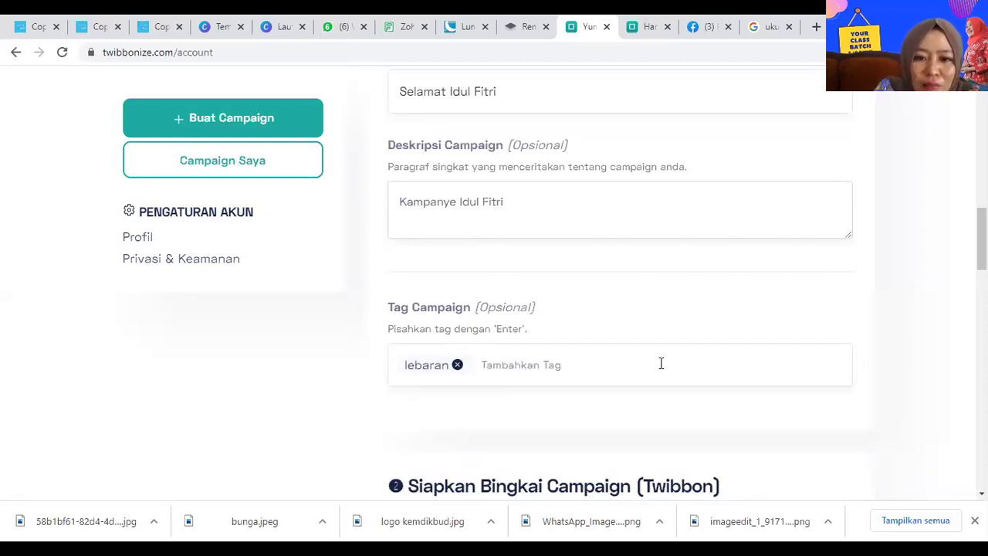
text(kartu)
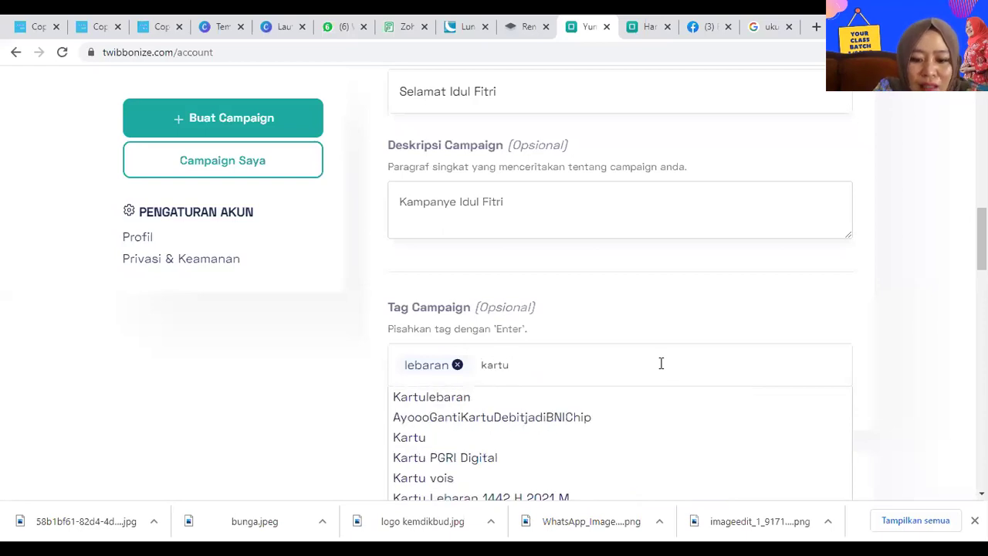
text( leb)
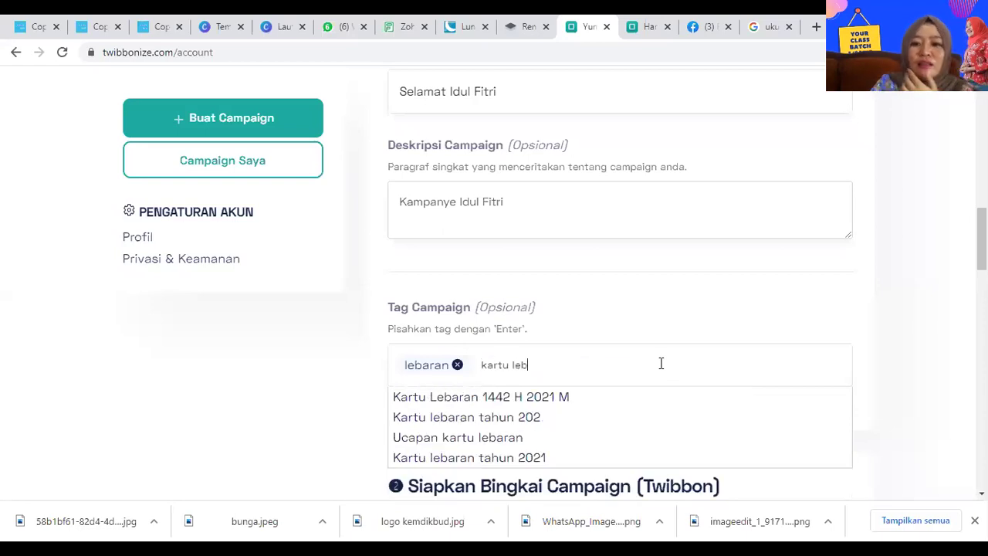
text(aran)
key(Return)
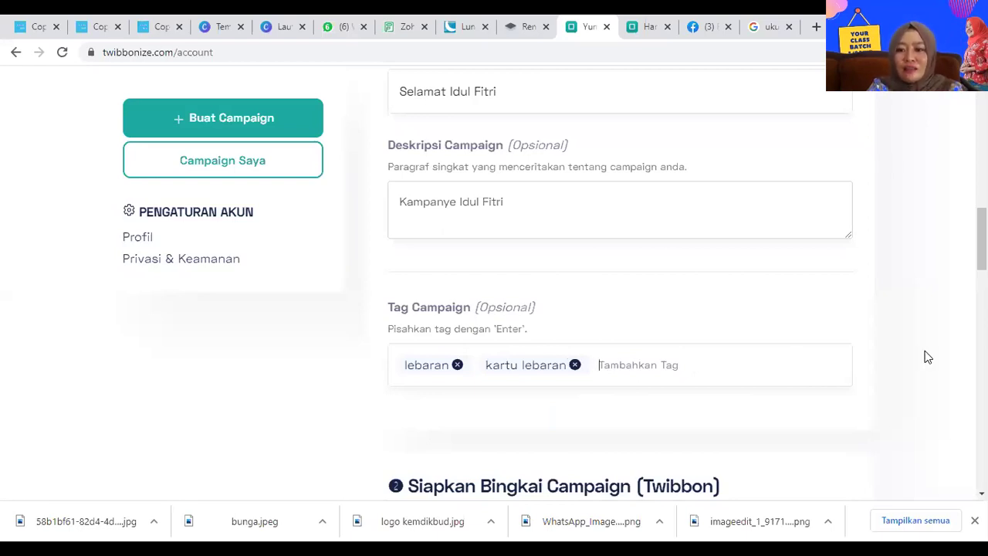
Upload imageedit_1_9171608942.png from Downloads as the campaign's twibbon frame
scroll(927, 357, down, 3)
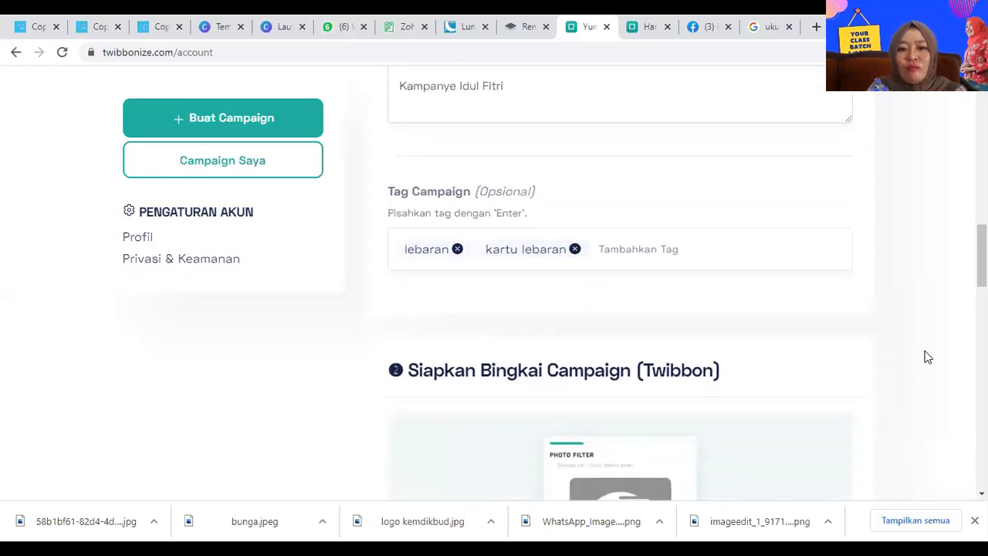
scroll(928, 357, down, 5)
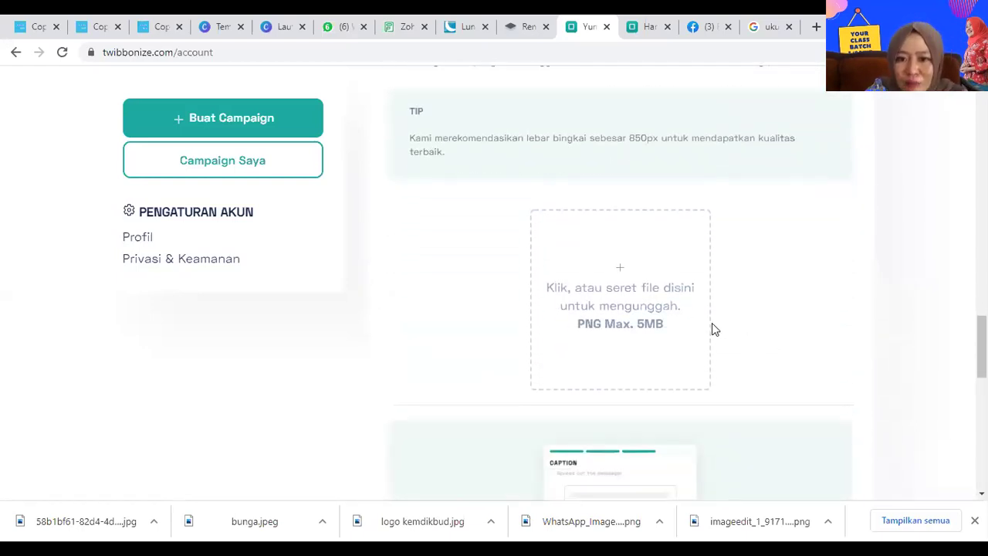
click(625, 287)
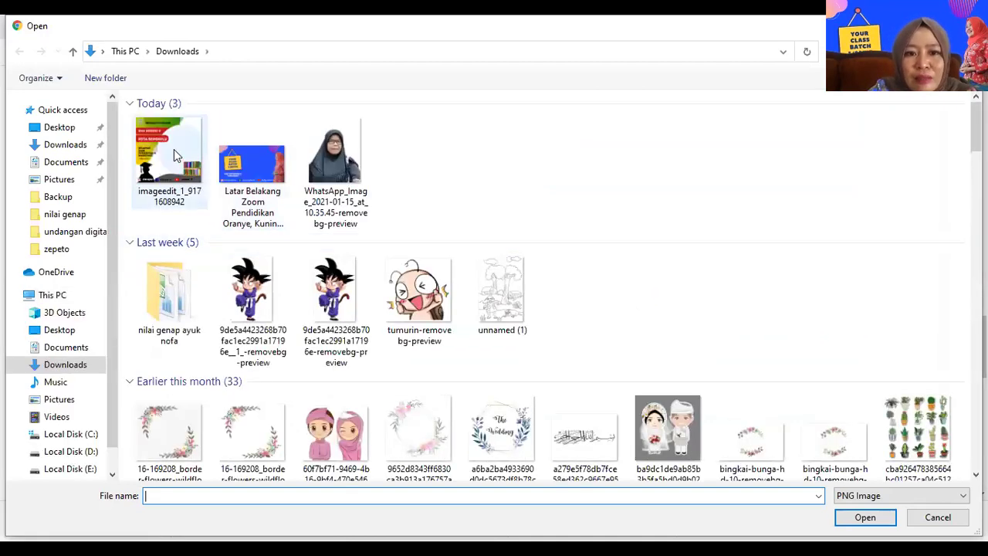
click(174, 149)
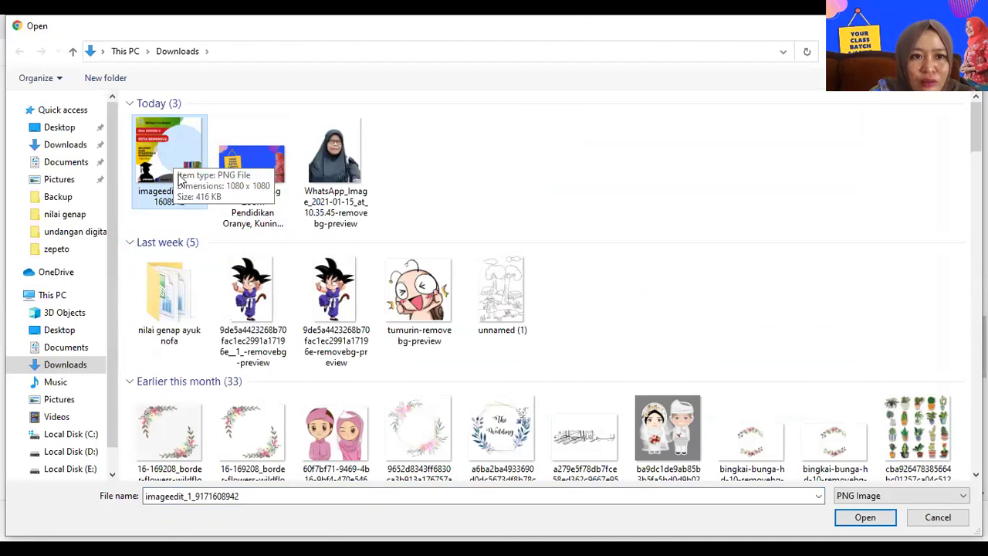
click(865, 517)
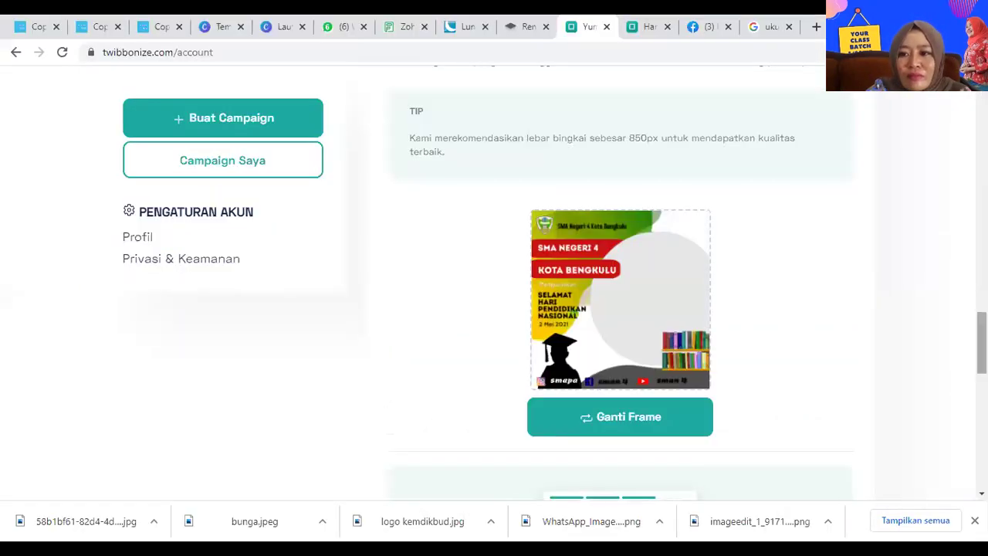
scroll(701, 409, down, 2)
scroll(571, 308, down, 6)
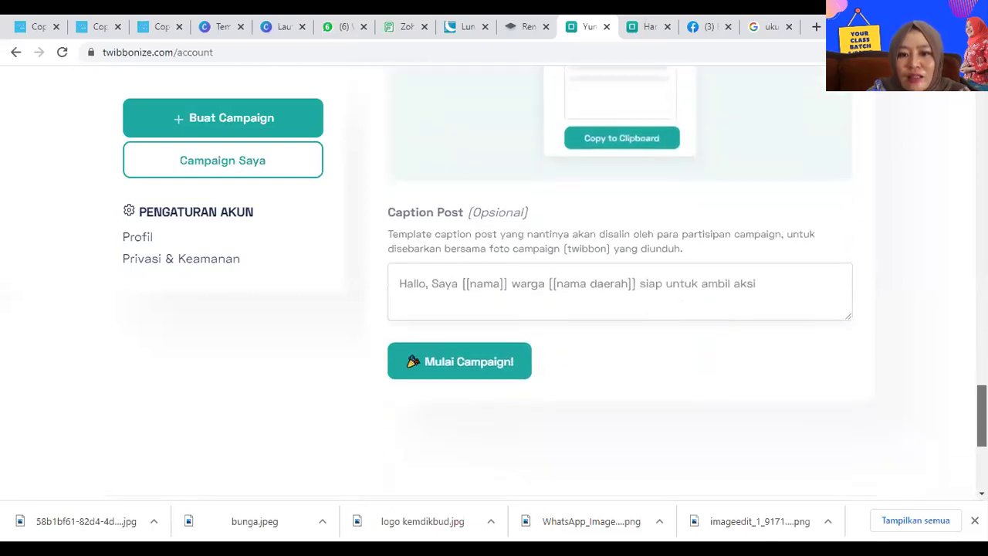
Write a caption inviting friends to support the campaign, then publish it with 'Mulai Campaign!'
click(561, 299)
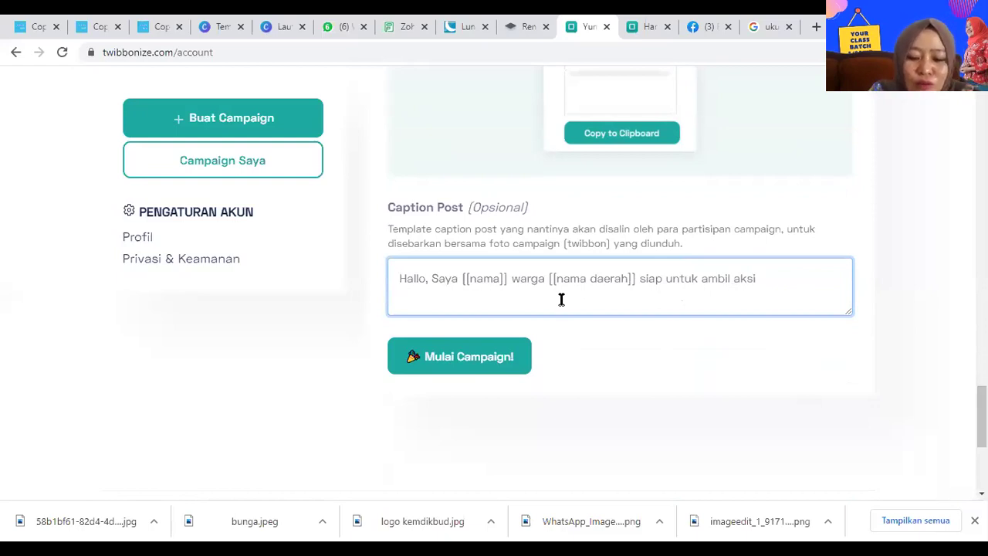
text(saya )
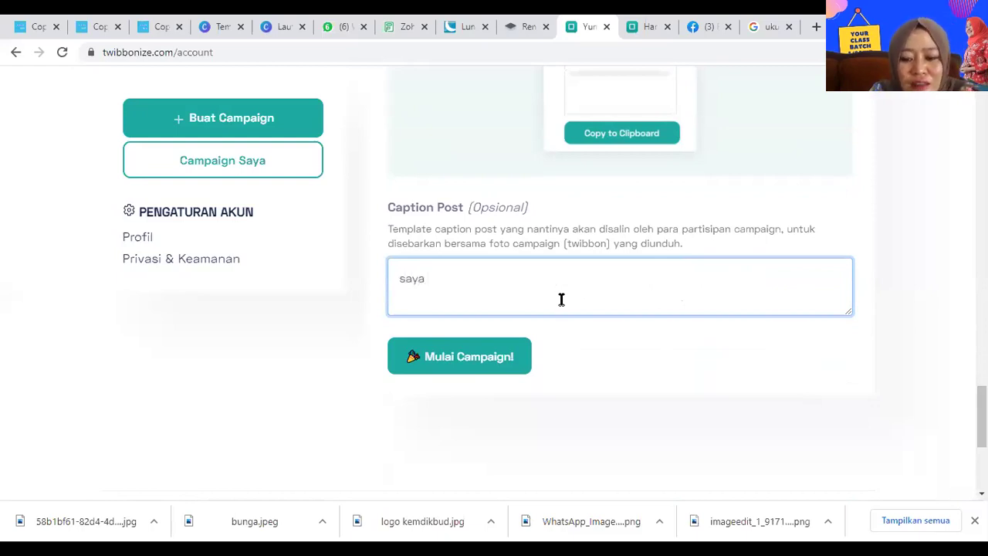
text(R)
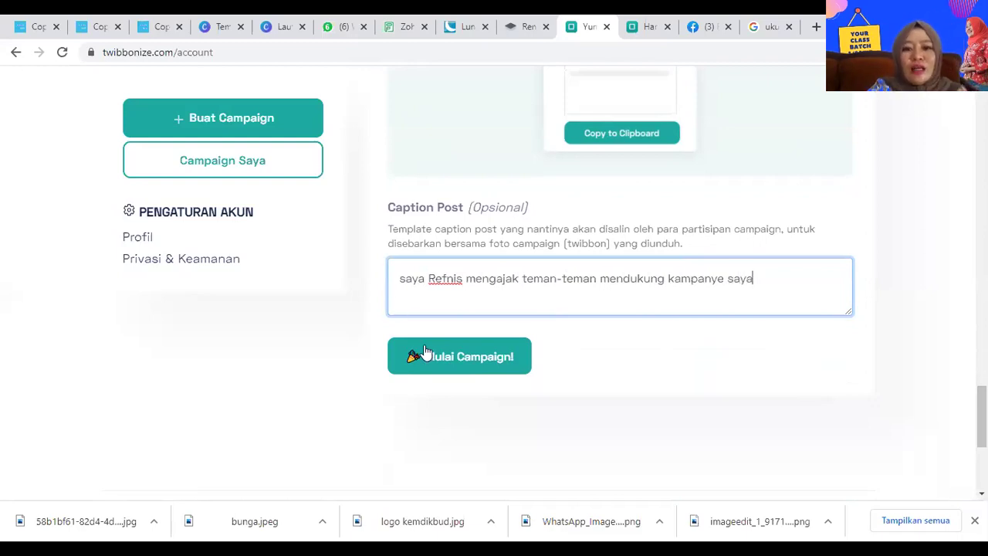
click(445, 369)
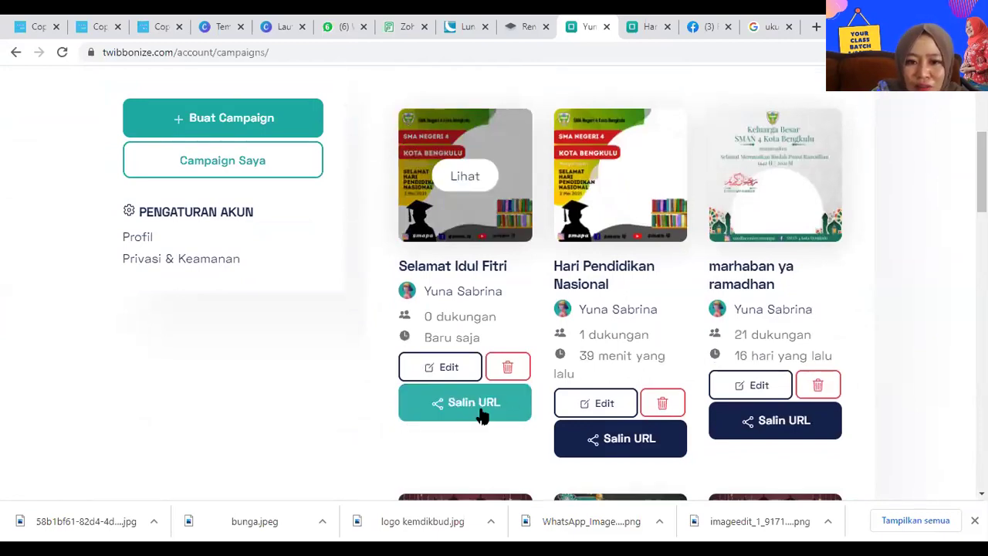
Copy the Selamat Idul Fitri campaign link and move over to the Facebook tab
click(480, 415)
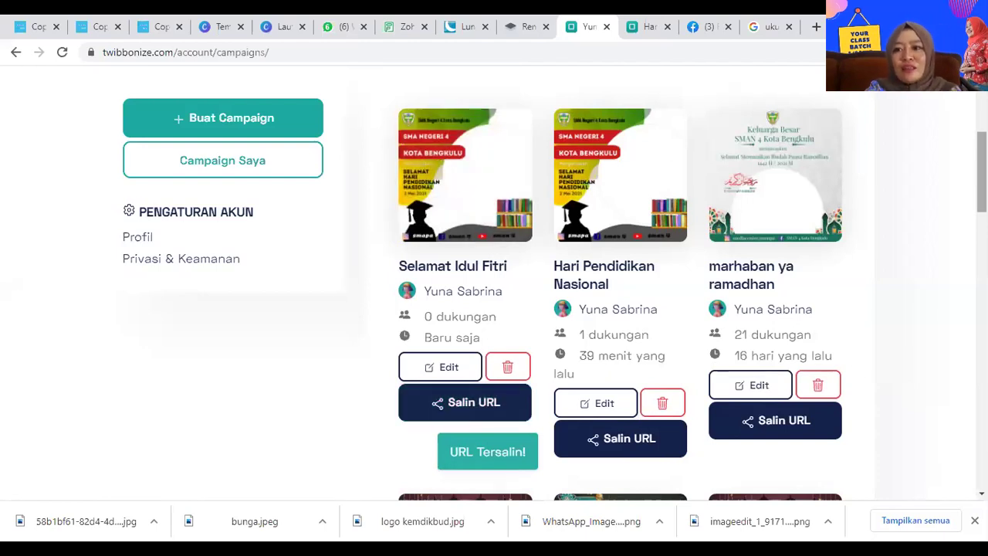
scroll(494, 293, up, 3)
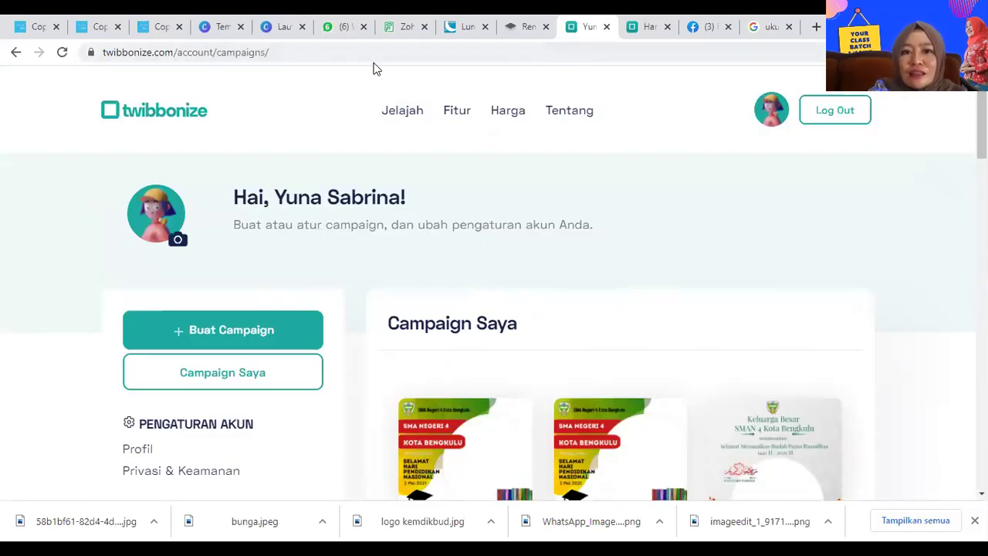
key(ctrl+6)
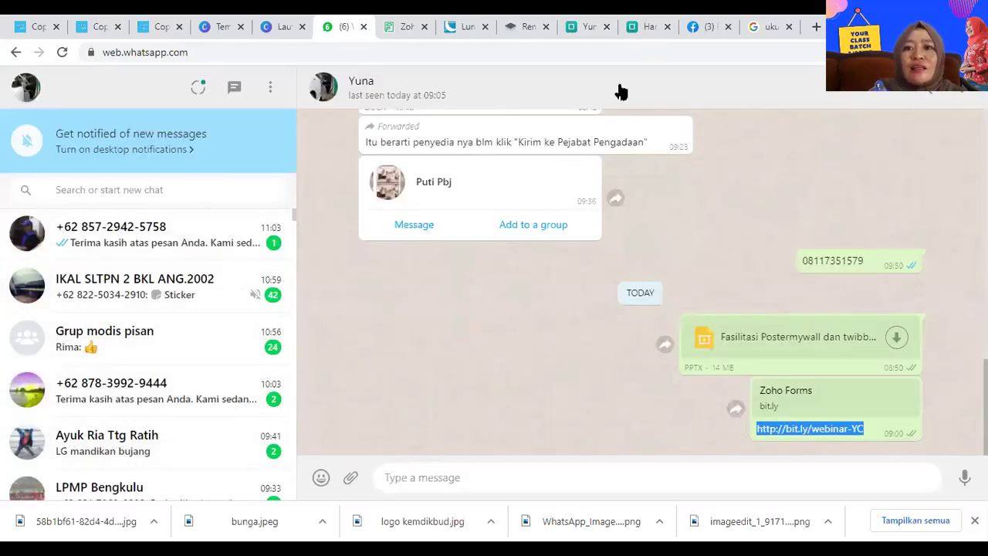
key(ctrl+9)
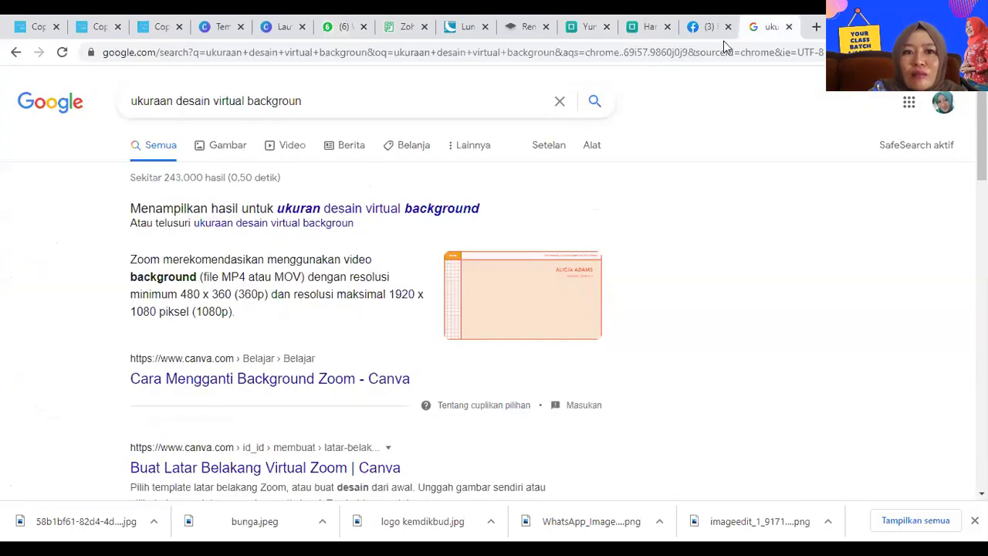
click(793, 50)
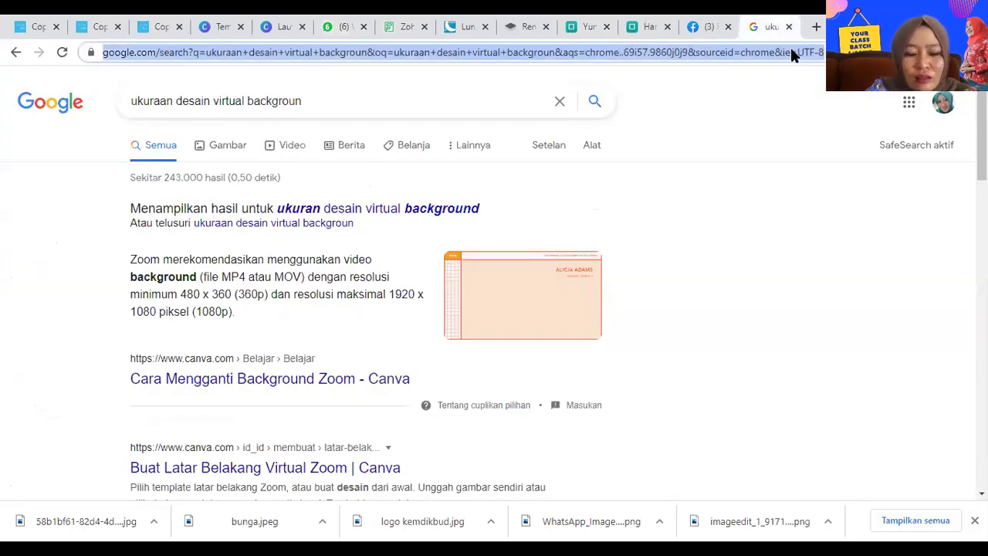
key(ctrl+shift+Tab)
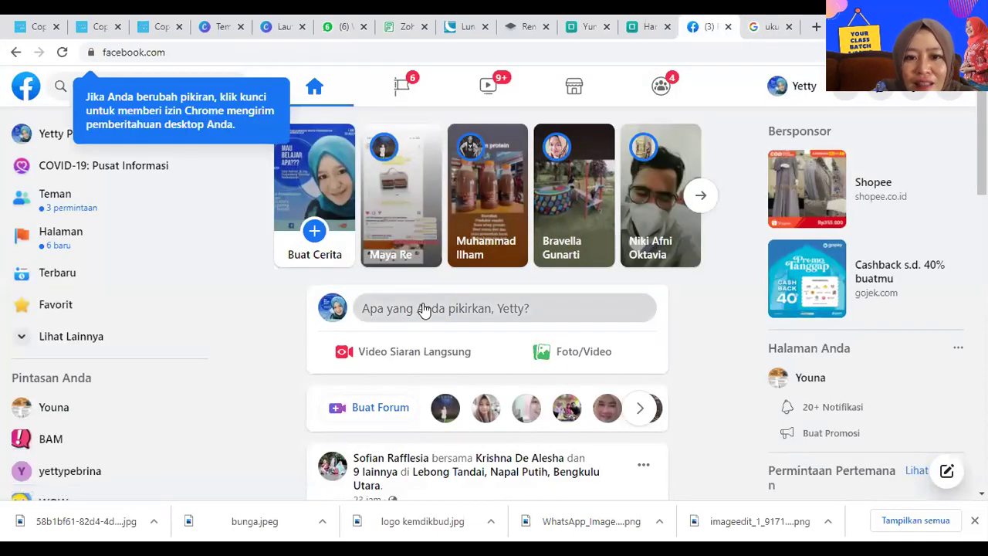
Draft a Facebook post with the twb.nz/refnislebaran link and 'tolong kampanye lebaran pake twibbon yg sayabuat ya'
click(423, 309)
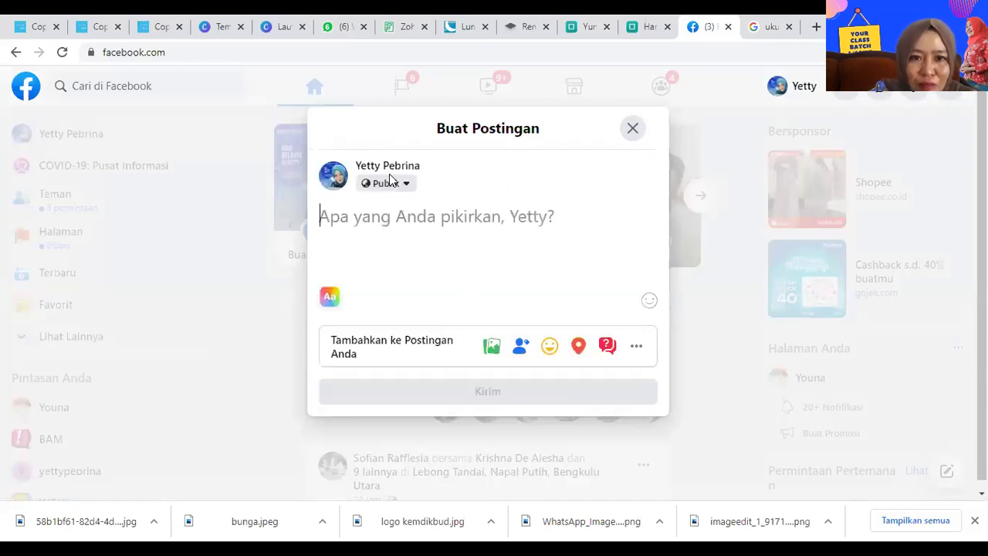
text(https://twb.nz/refnislebaran)
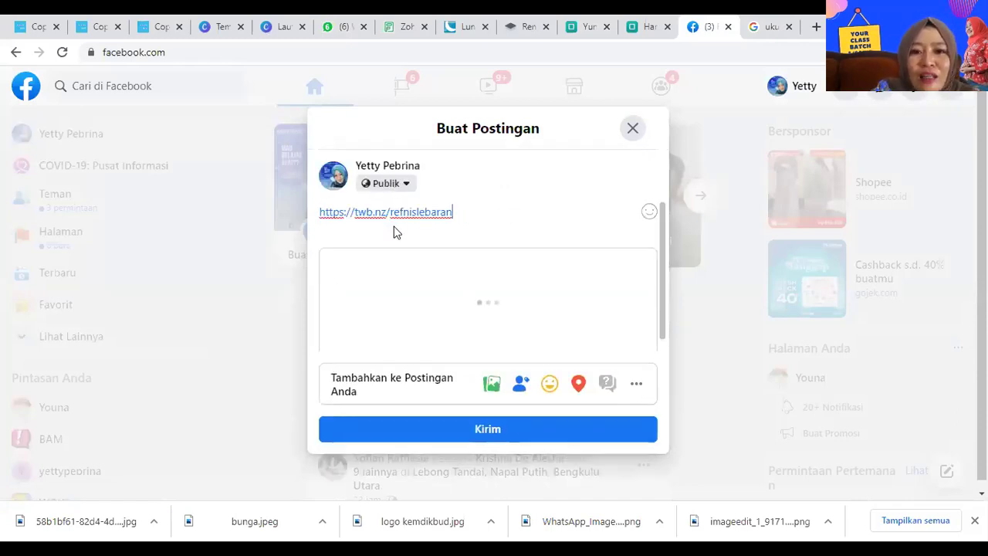
text(tolong kampanye lebaran pak)
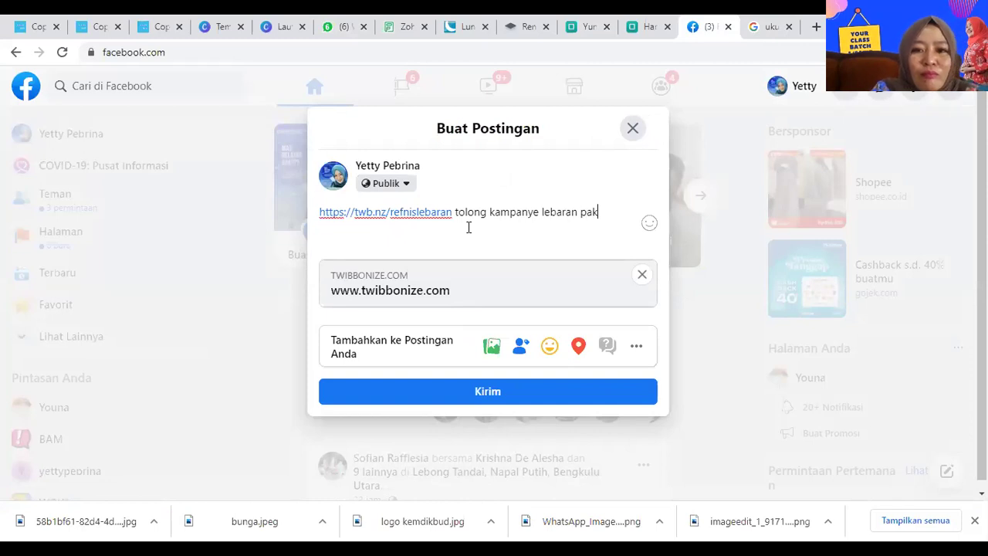
text(e twibbo)
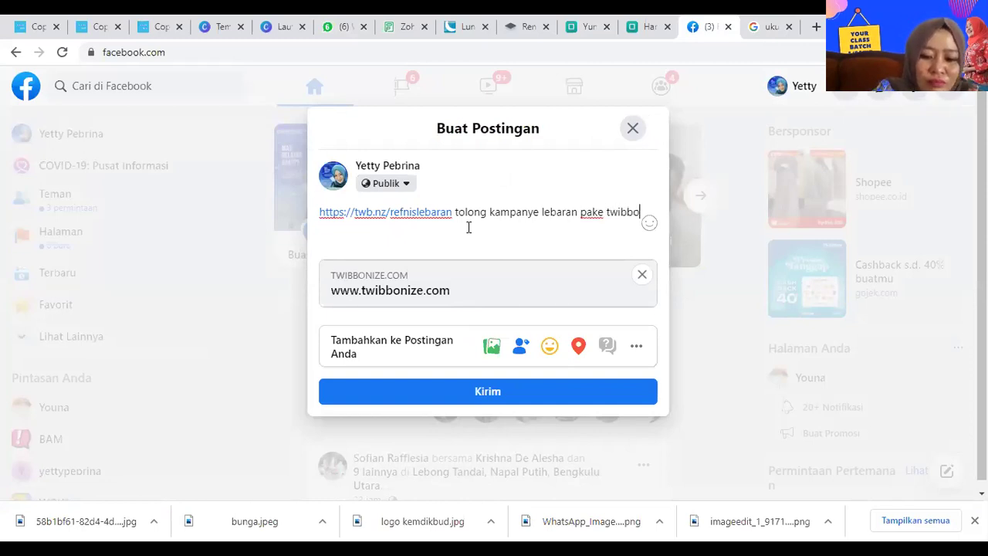
text(n yg sayabuat ya)
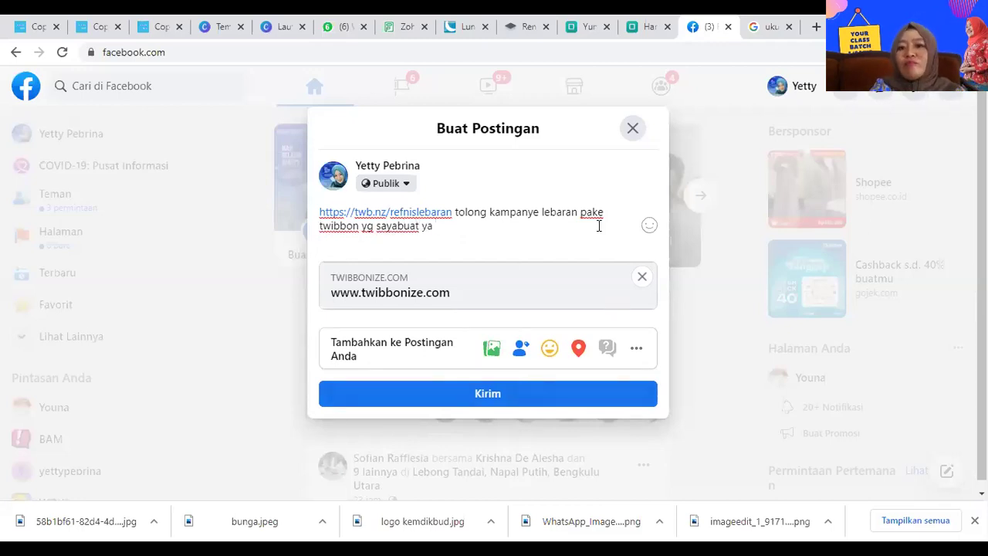
click(770, 28)
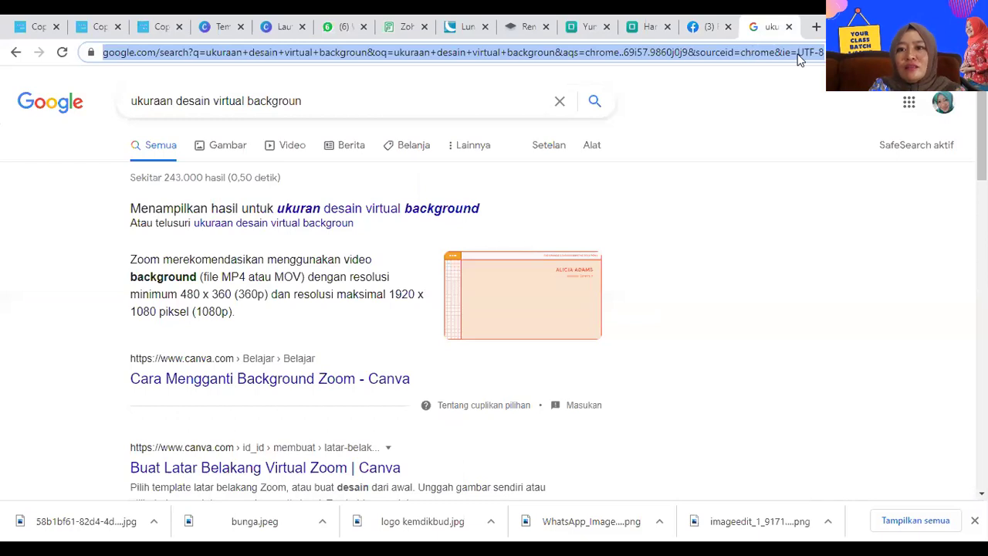
Open the twb.nz/refnislebaran campaign page and start choosing a photo for the frame
text(https://twb.nz/refnislebaran)
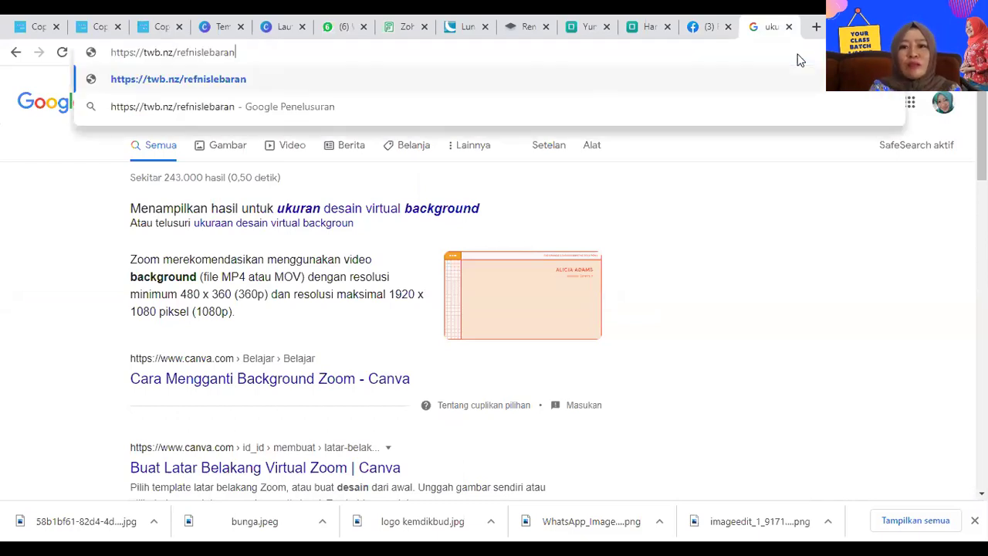
click(224, 79)
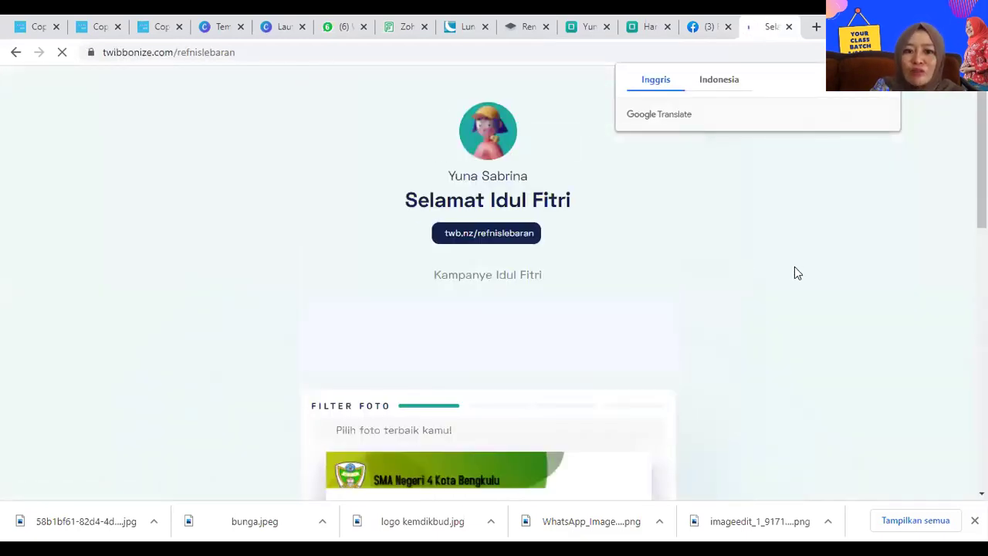
scroll(797, 273, down, 5)
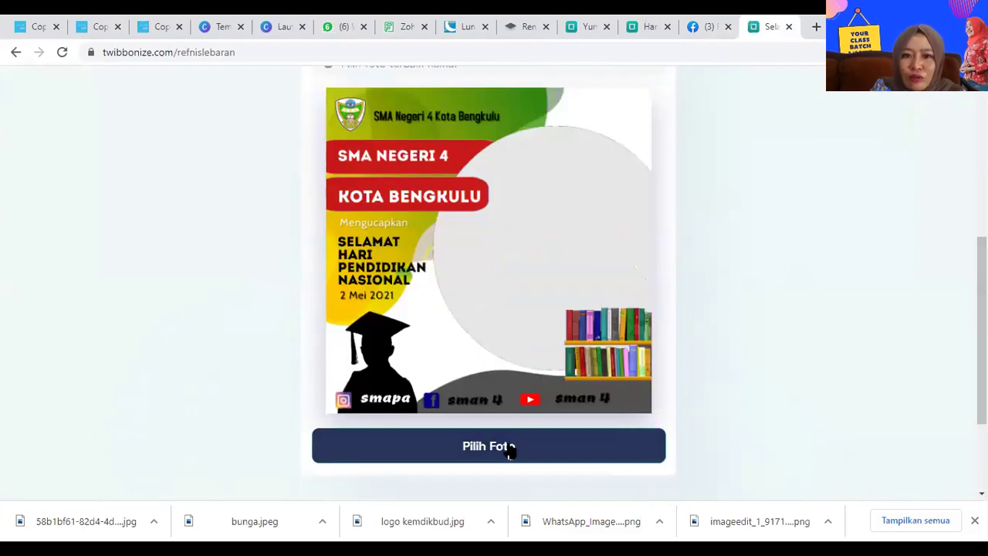
click(509, 450)
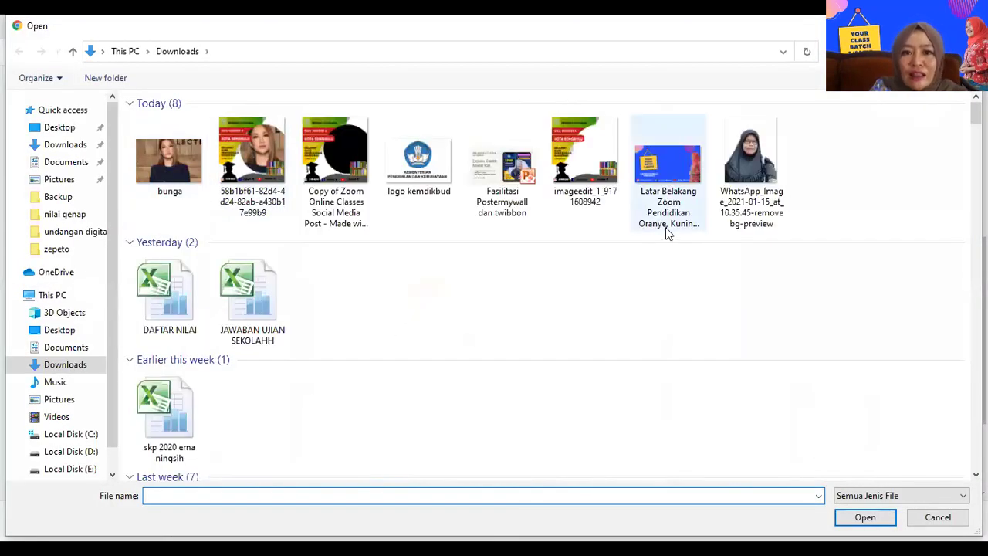
Fit the bunga photo into the frame, crop it, and download the framed JPG
click(153, 151)
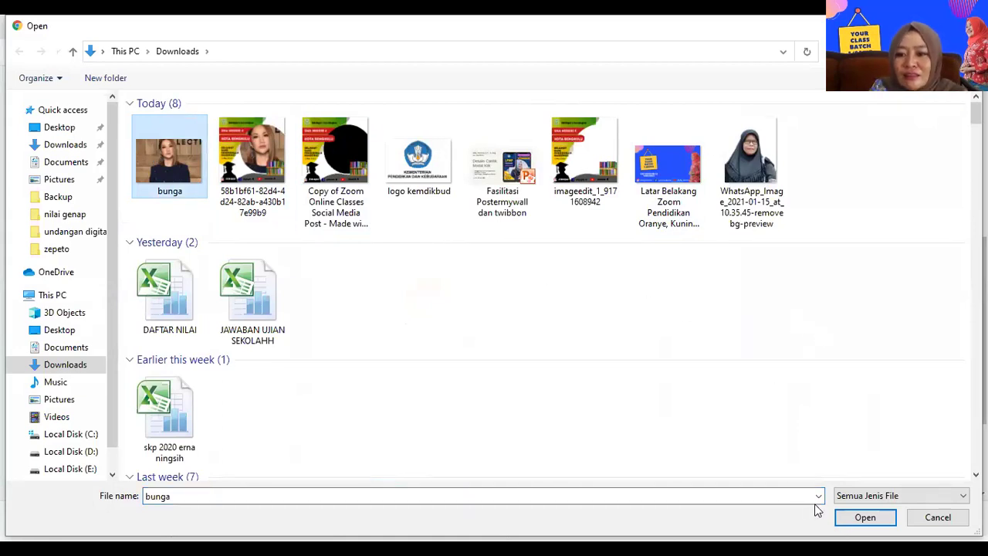
click(855, 524)
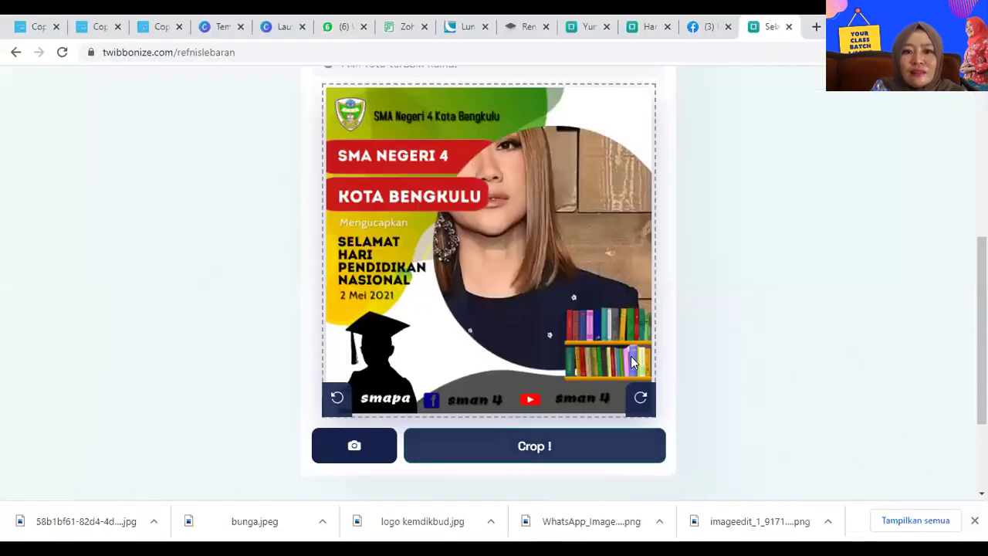
drag(588, 207, 614, 222)
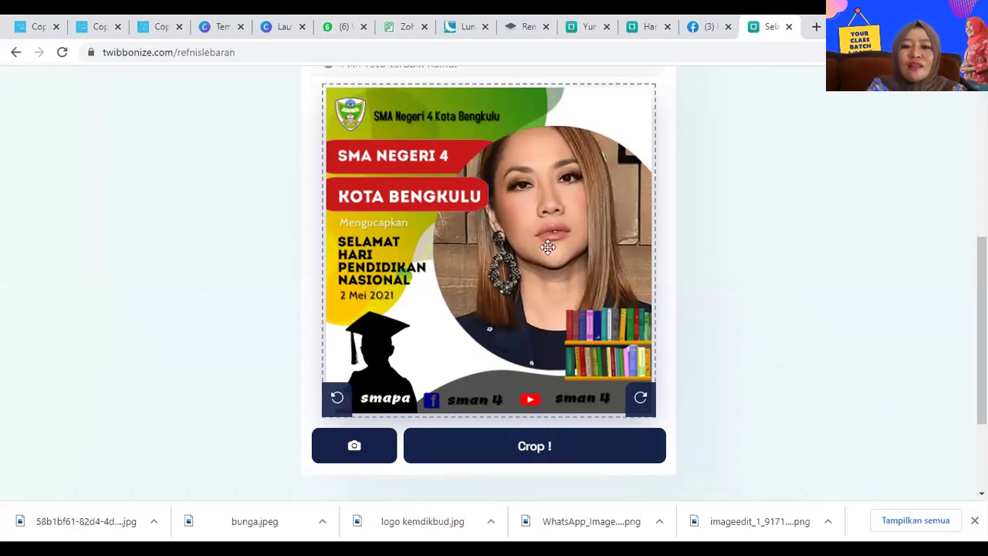
click(532, 451)
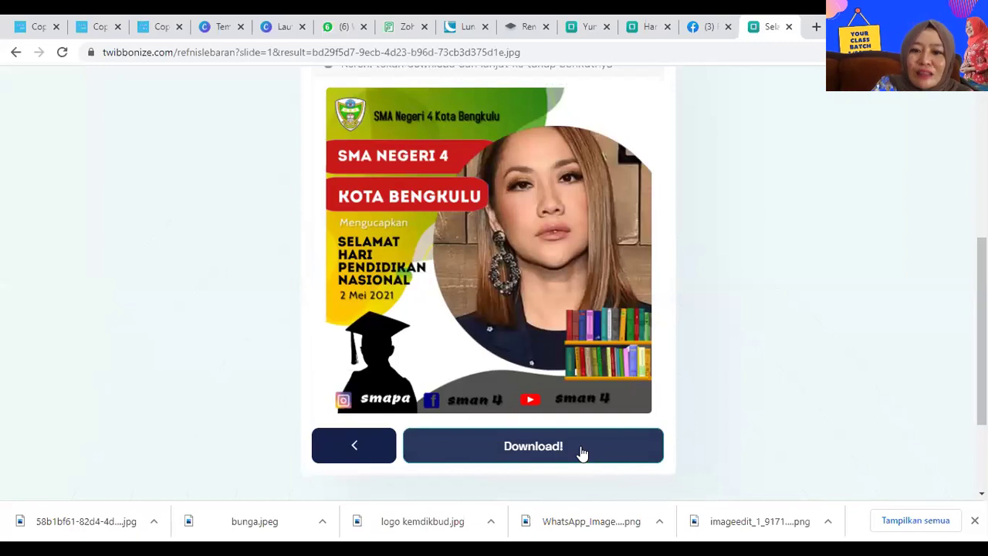
click(580, 453)
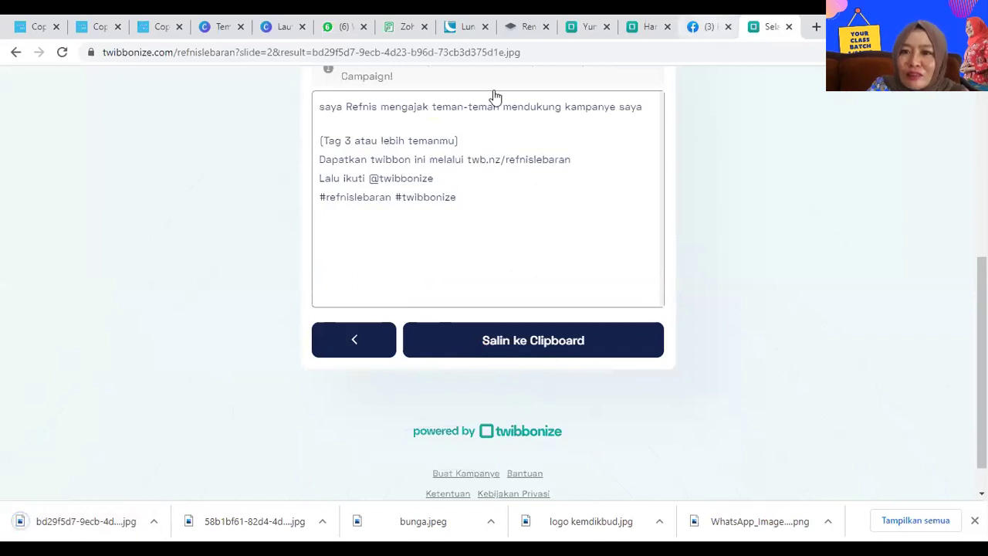
key(ctrl+shift+Tab)
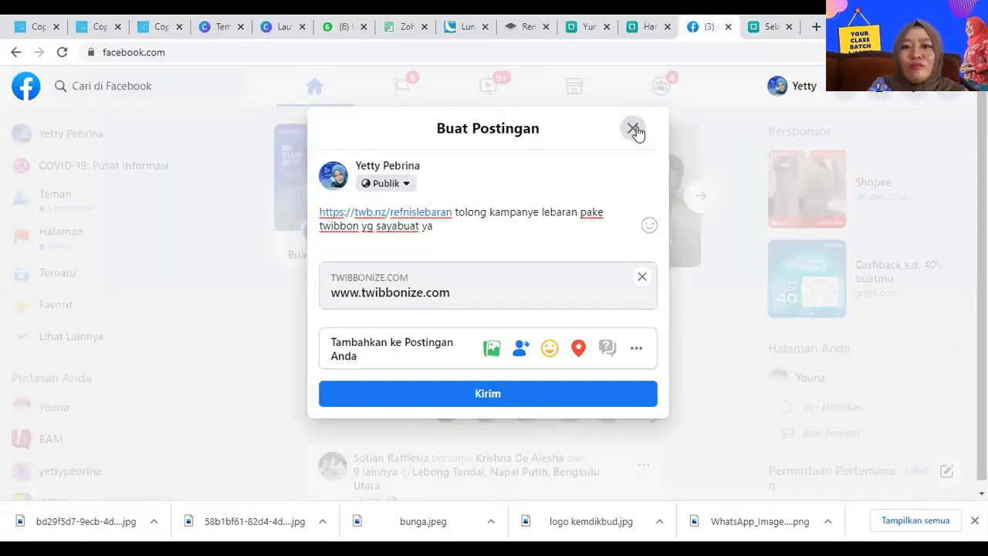
Attach the framed twibbon photo to the Facebook draft, then close the editor without posting
click(633, 129)
click(575, 372)
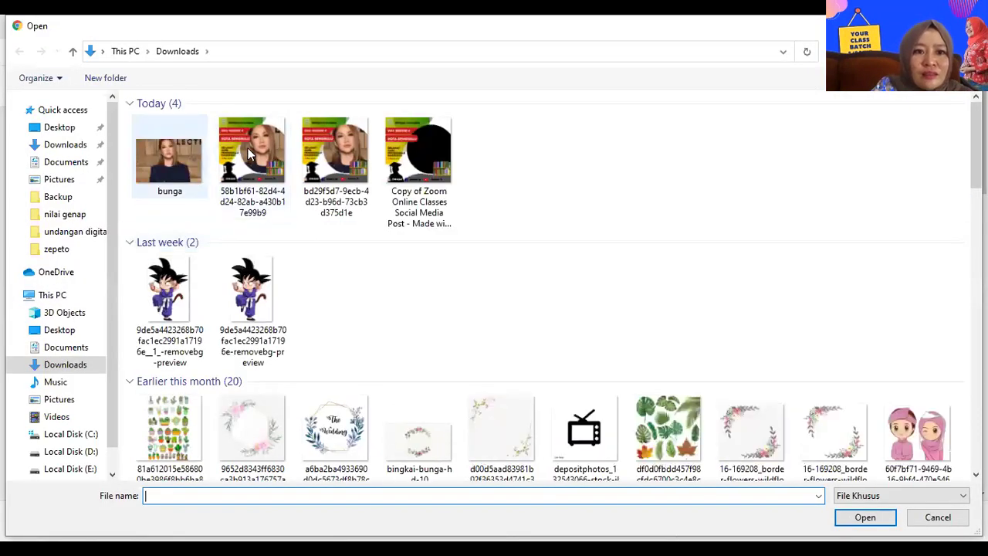
click(233, 190)
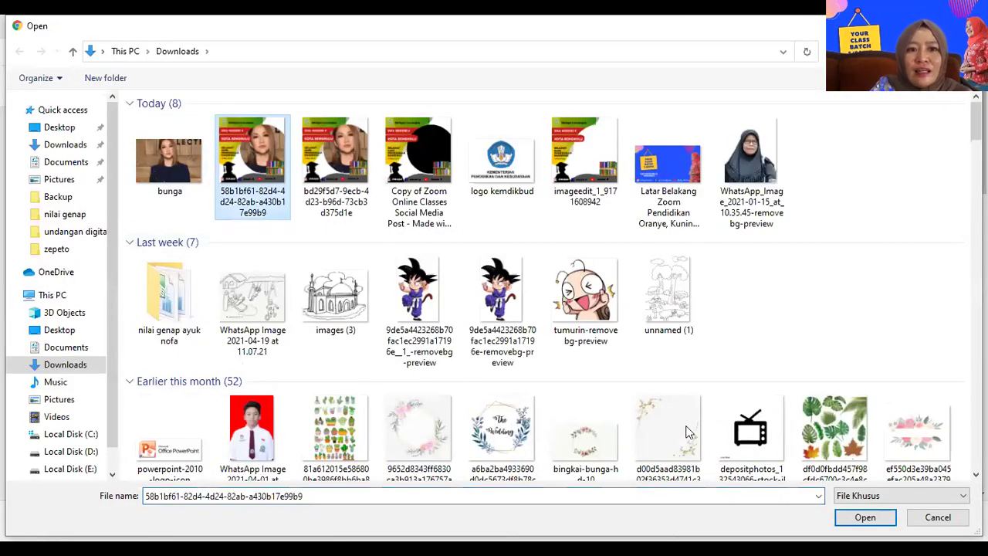
click(885, 518)
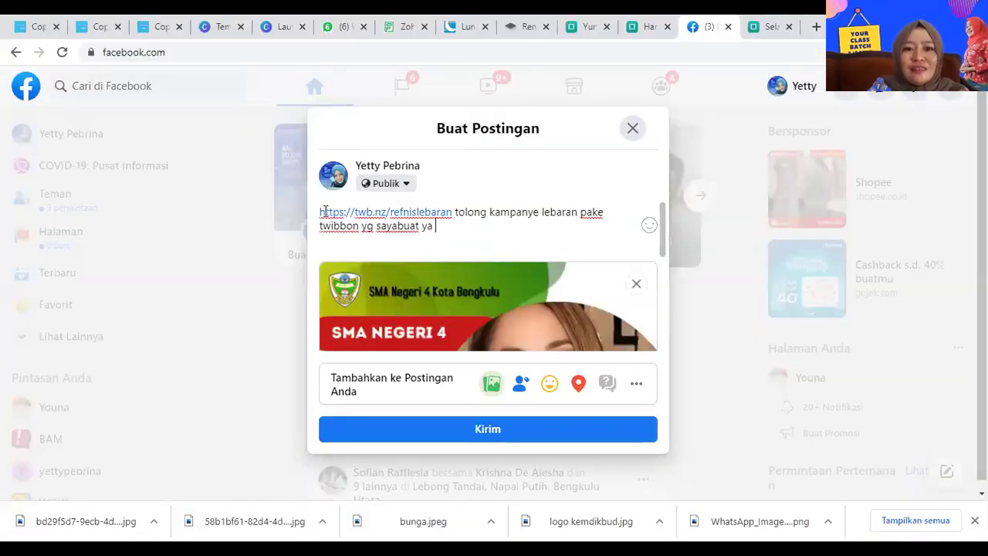
key(ctrl+a)
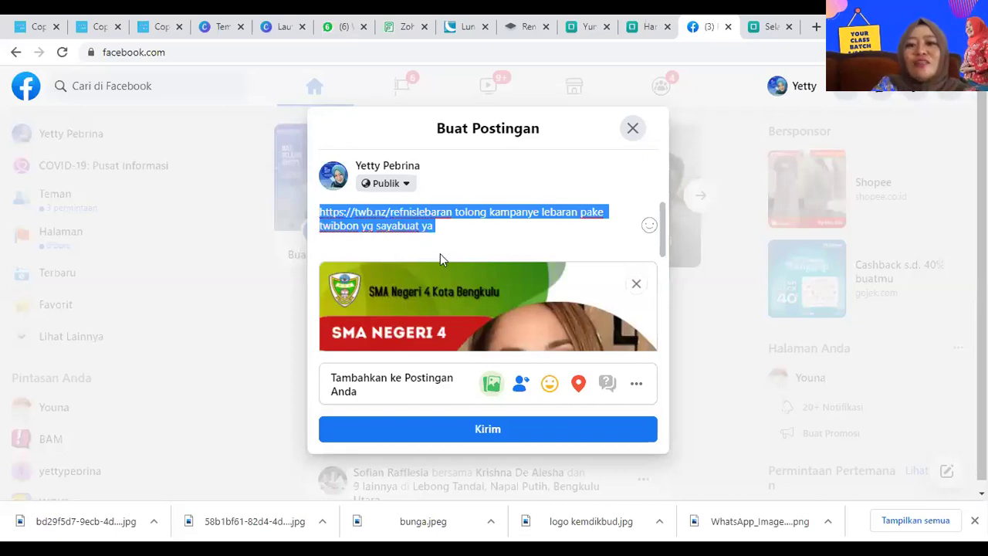
click(634, 128)
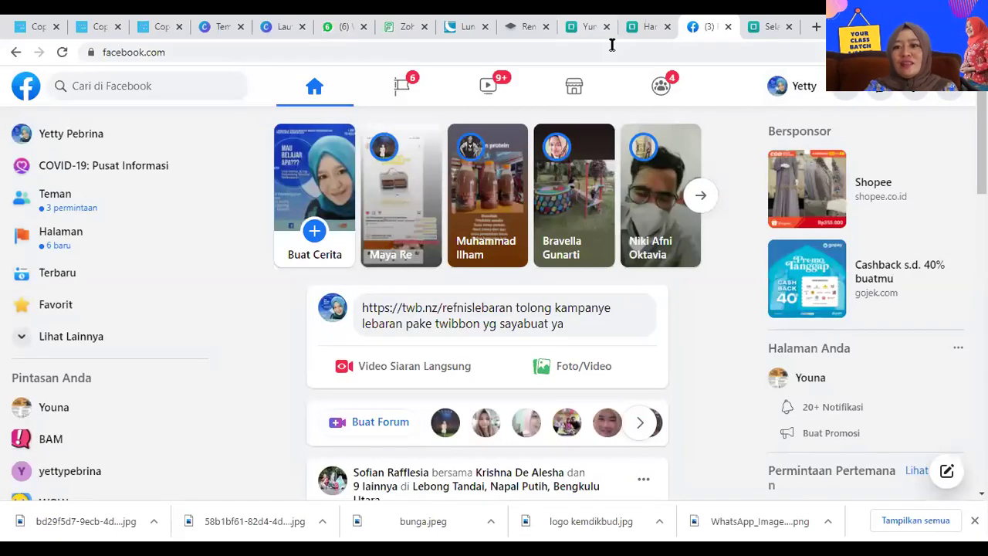